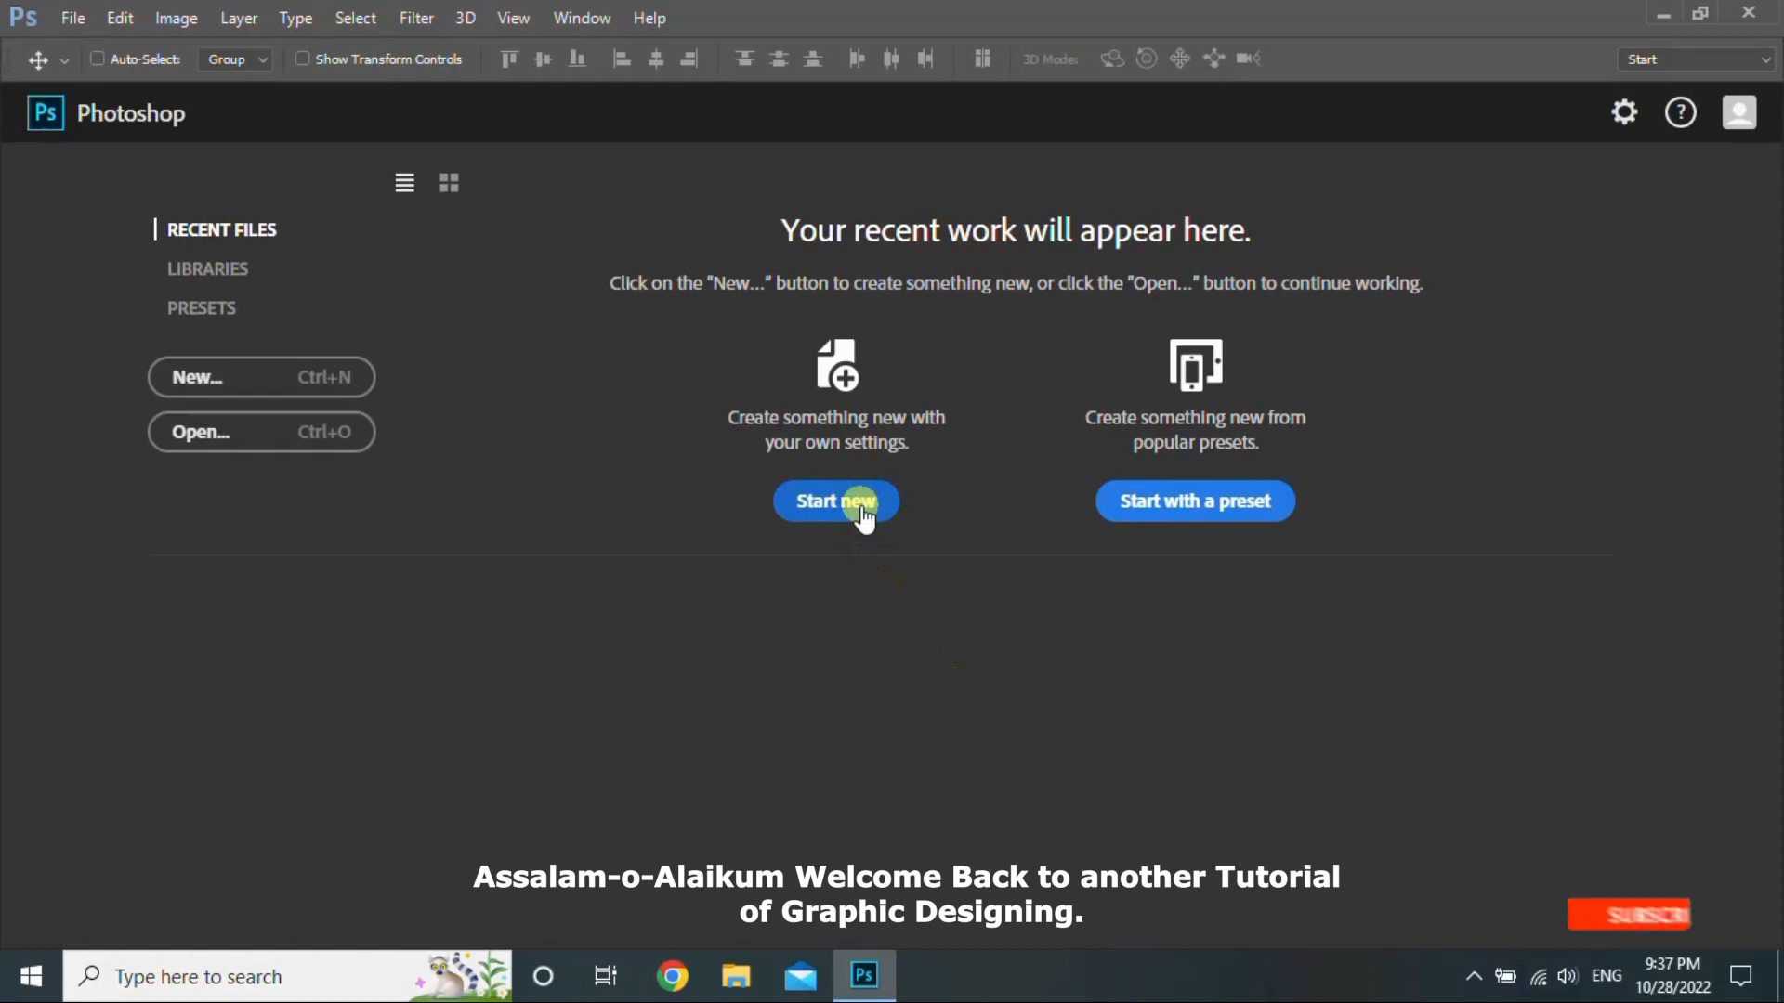
Step: Create a new document named Real Estate Flyer Design, 210 mm wide and 297 mm high
type("Real Estate Flyer")
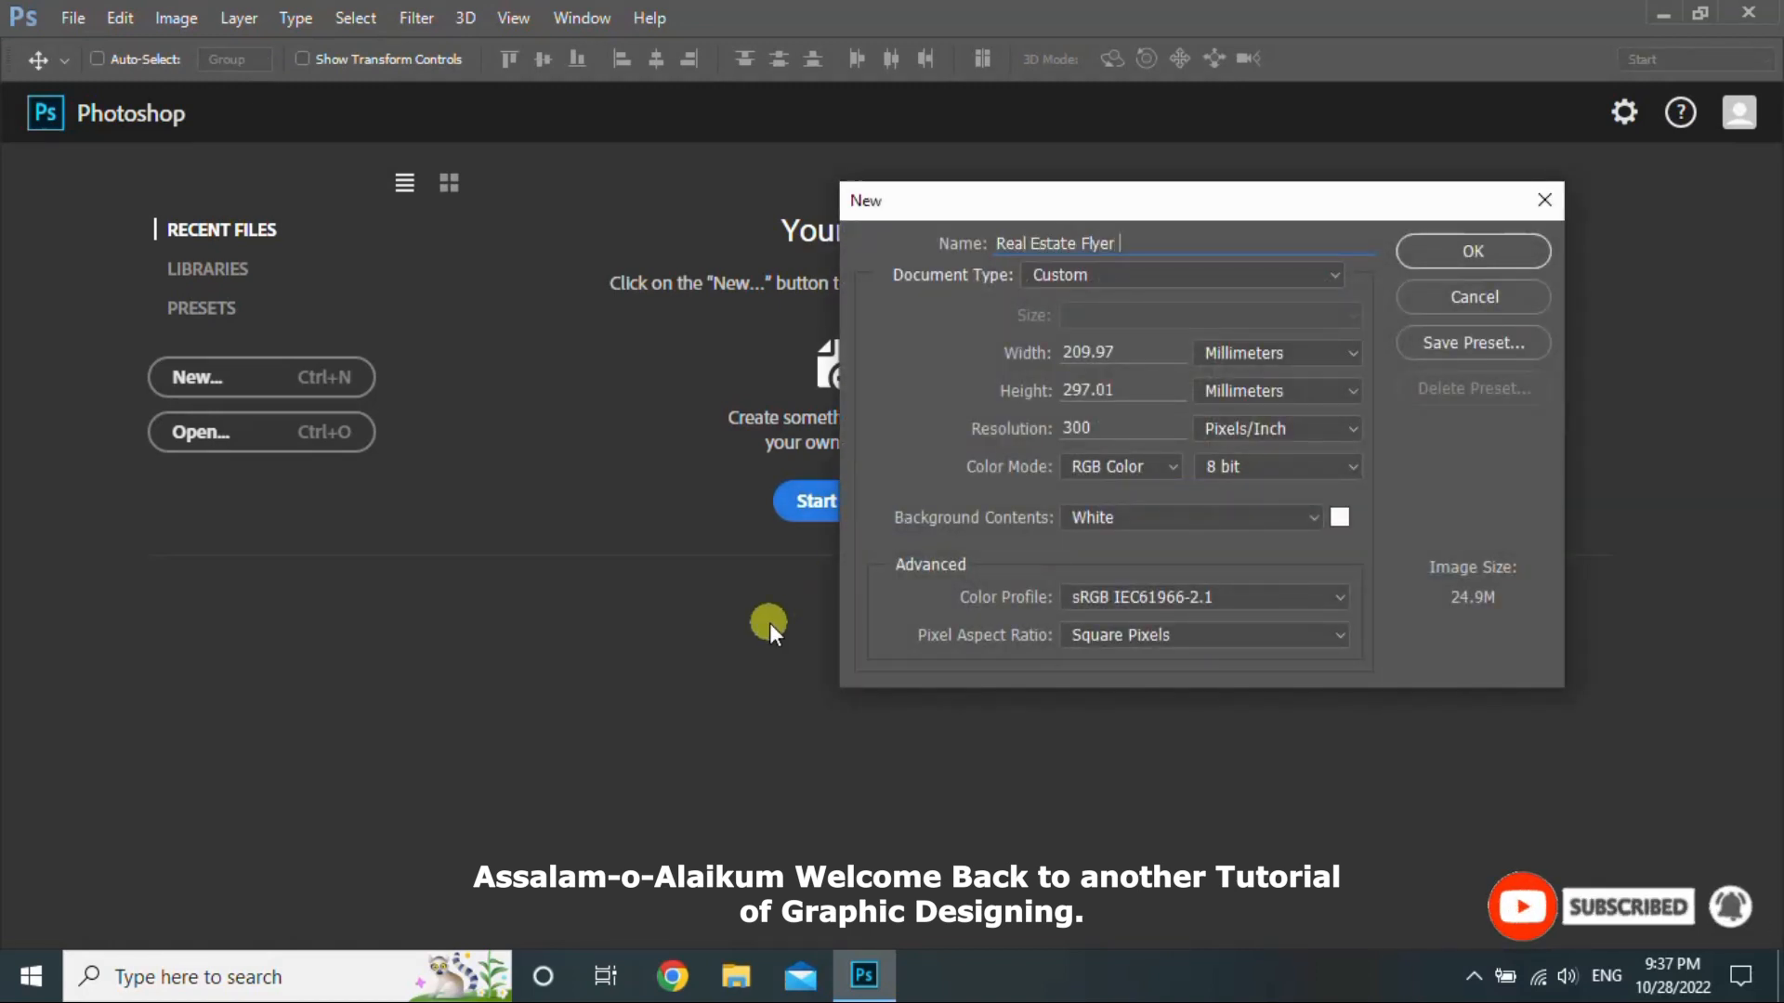
type(" Design")
double_click(1127, 351)
type("210")
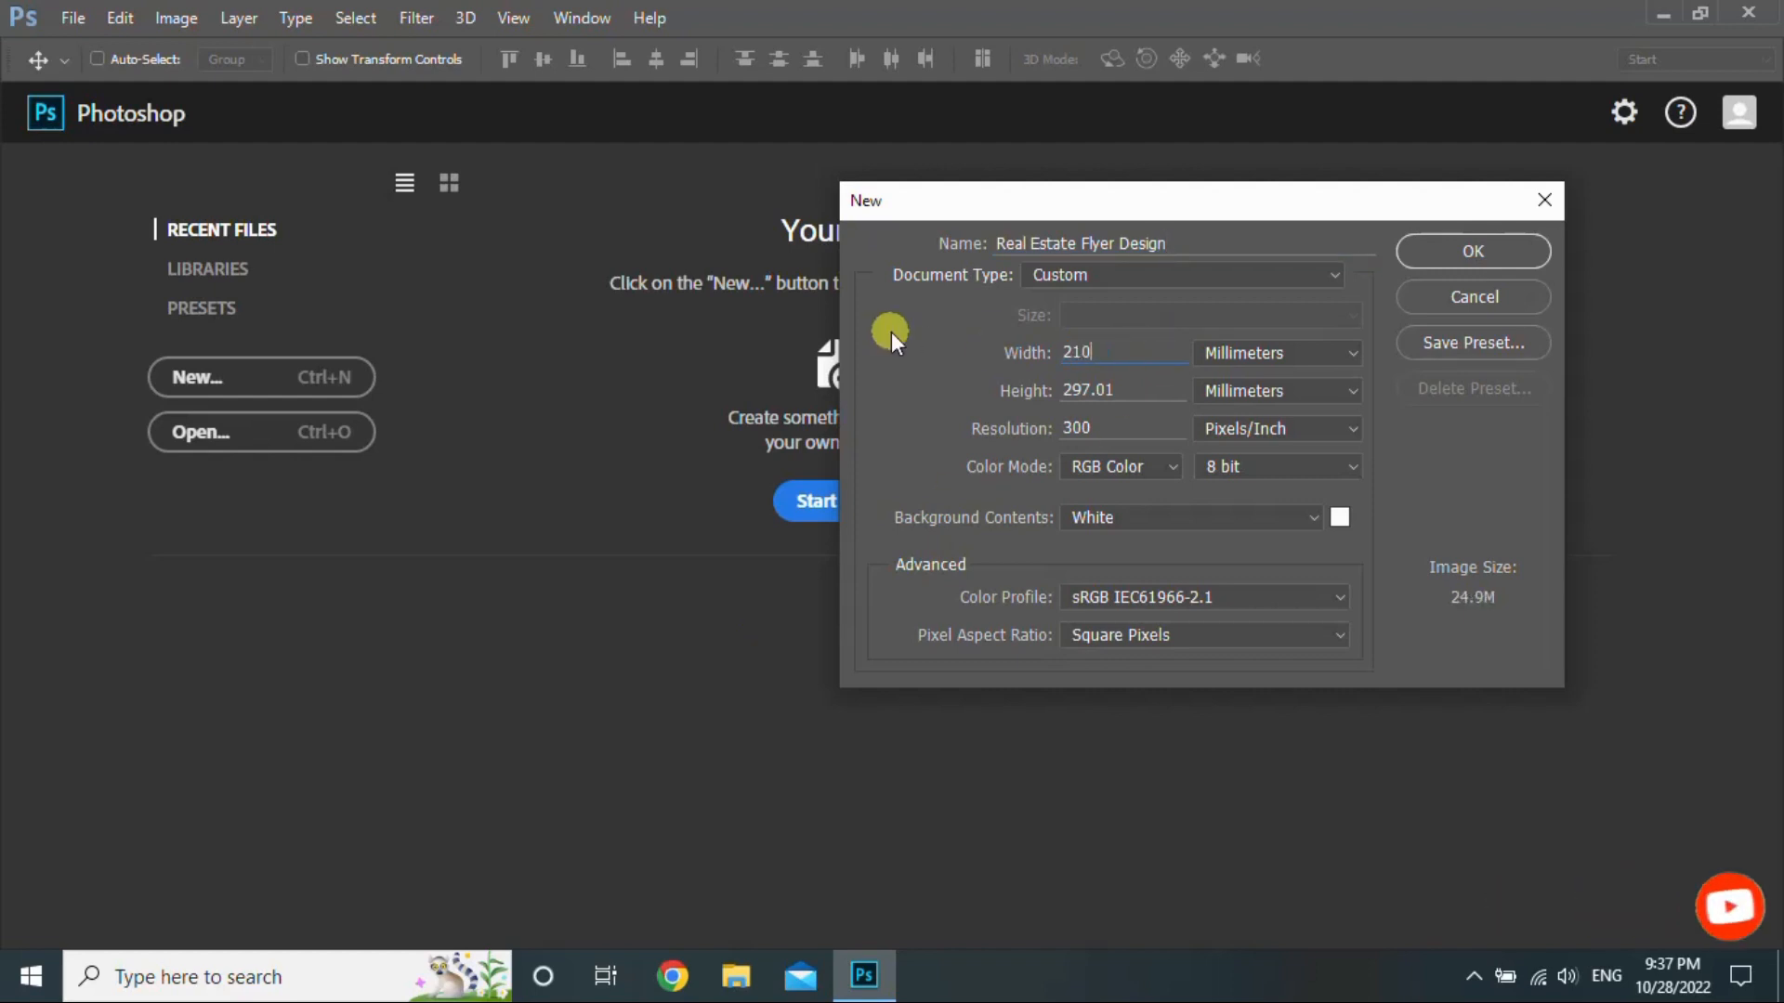
double_click(1137, 392)
type("297")
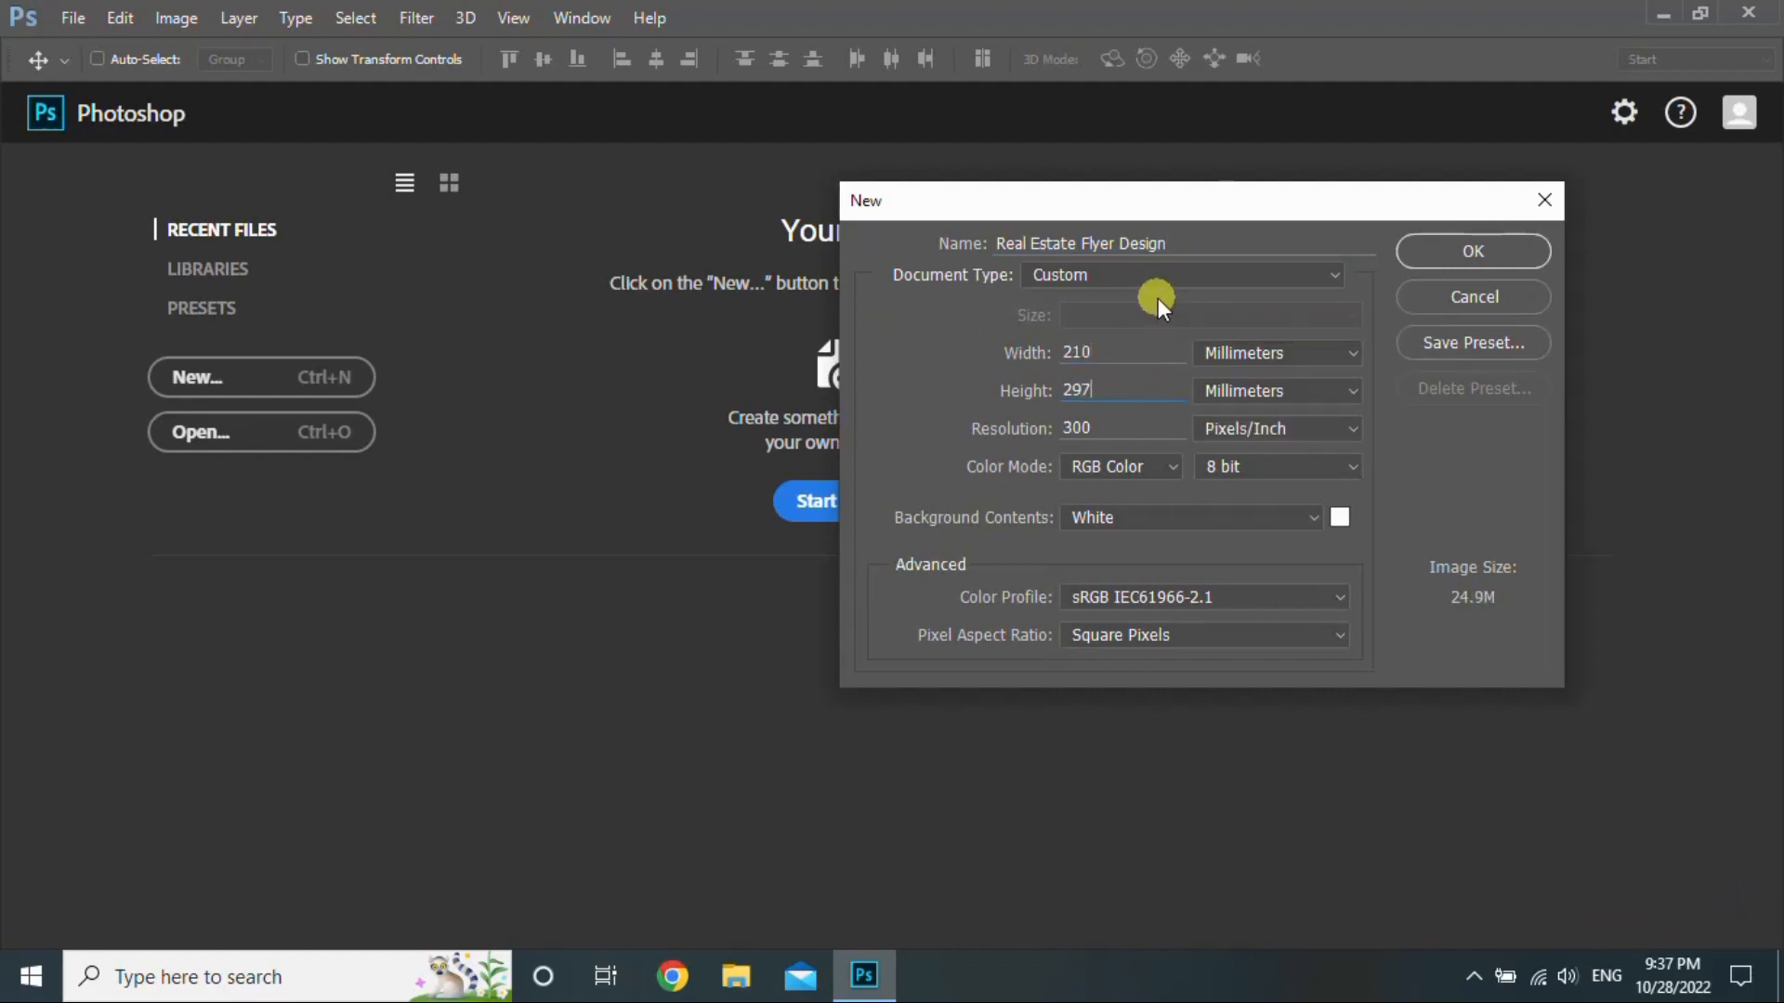
left_click(1533, 250)
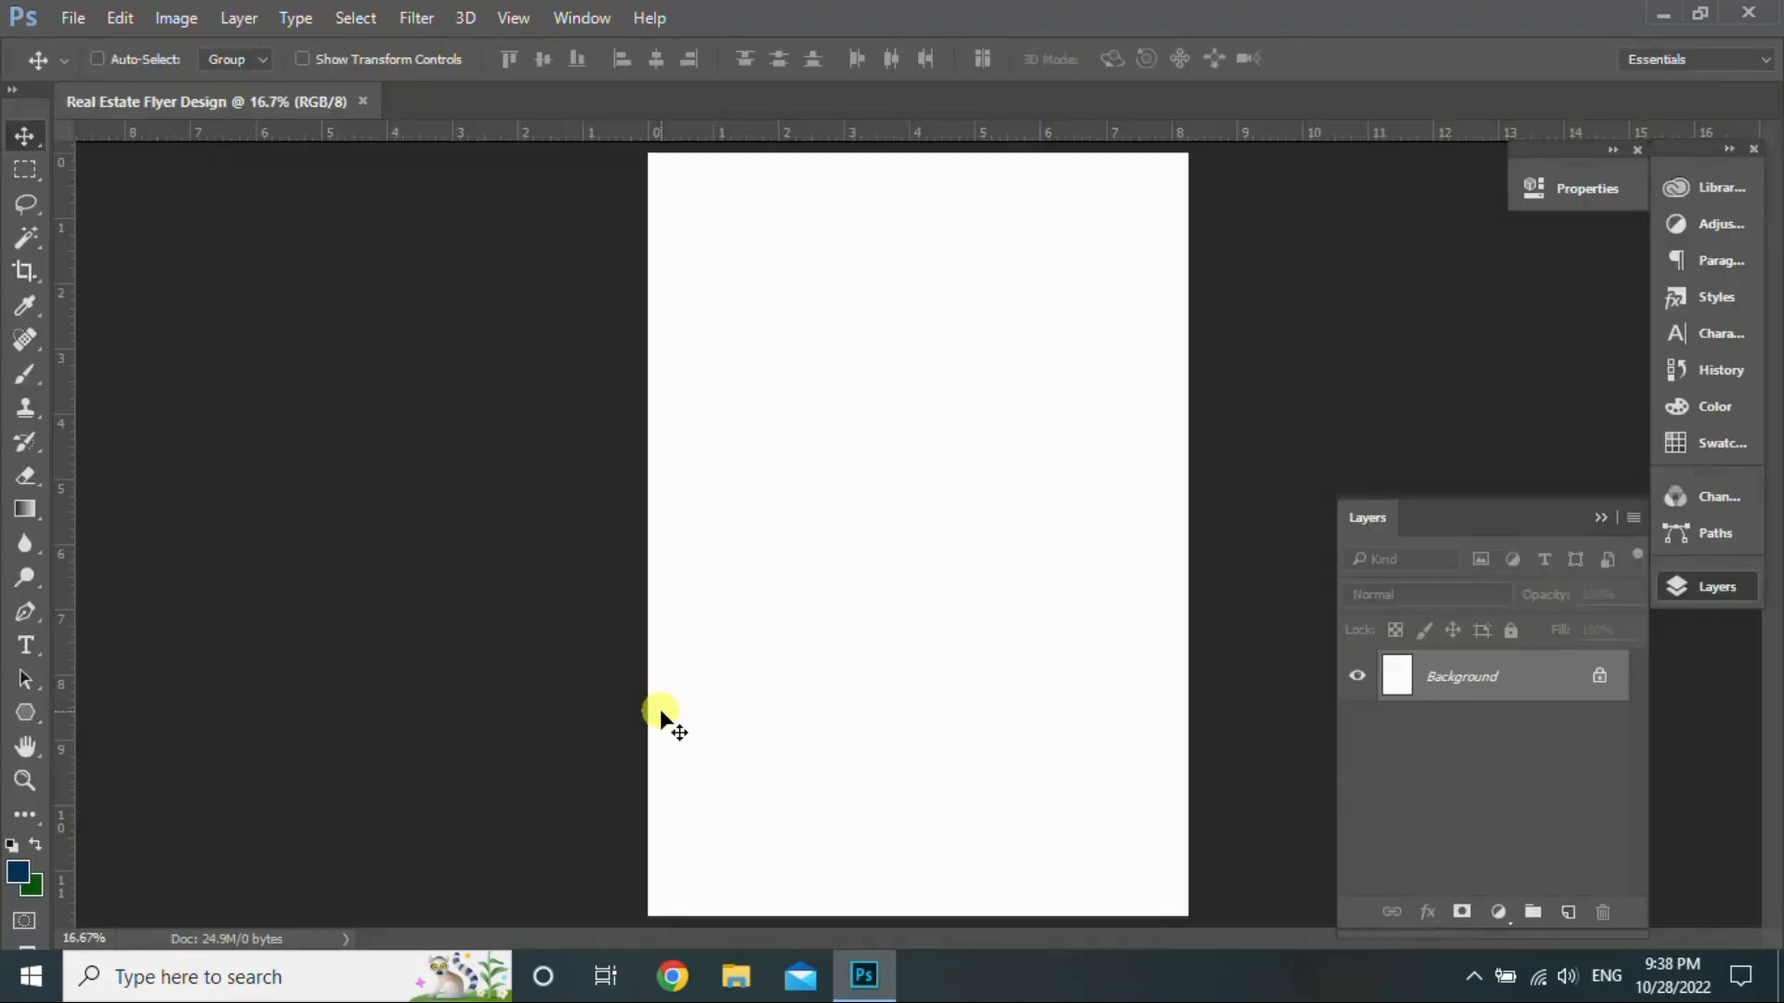
Step: Draw a dark blue rectangle about 3144 × 1064 px across the middle of the page, extending past both side edges
key("ctrl+minus")
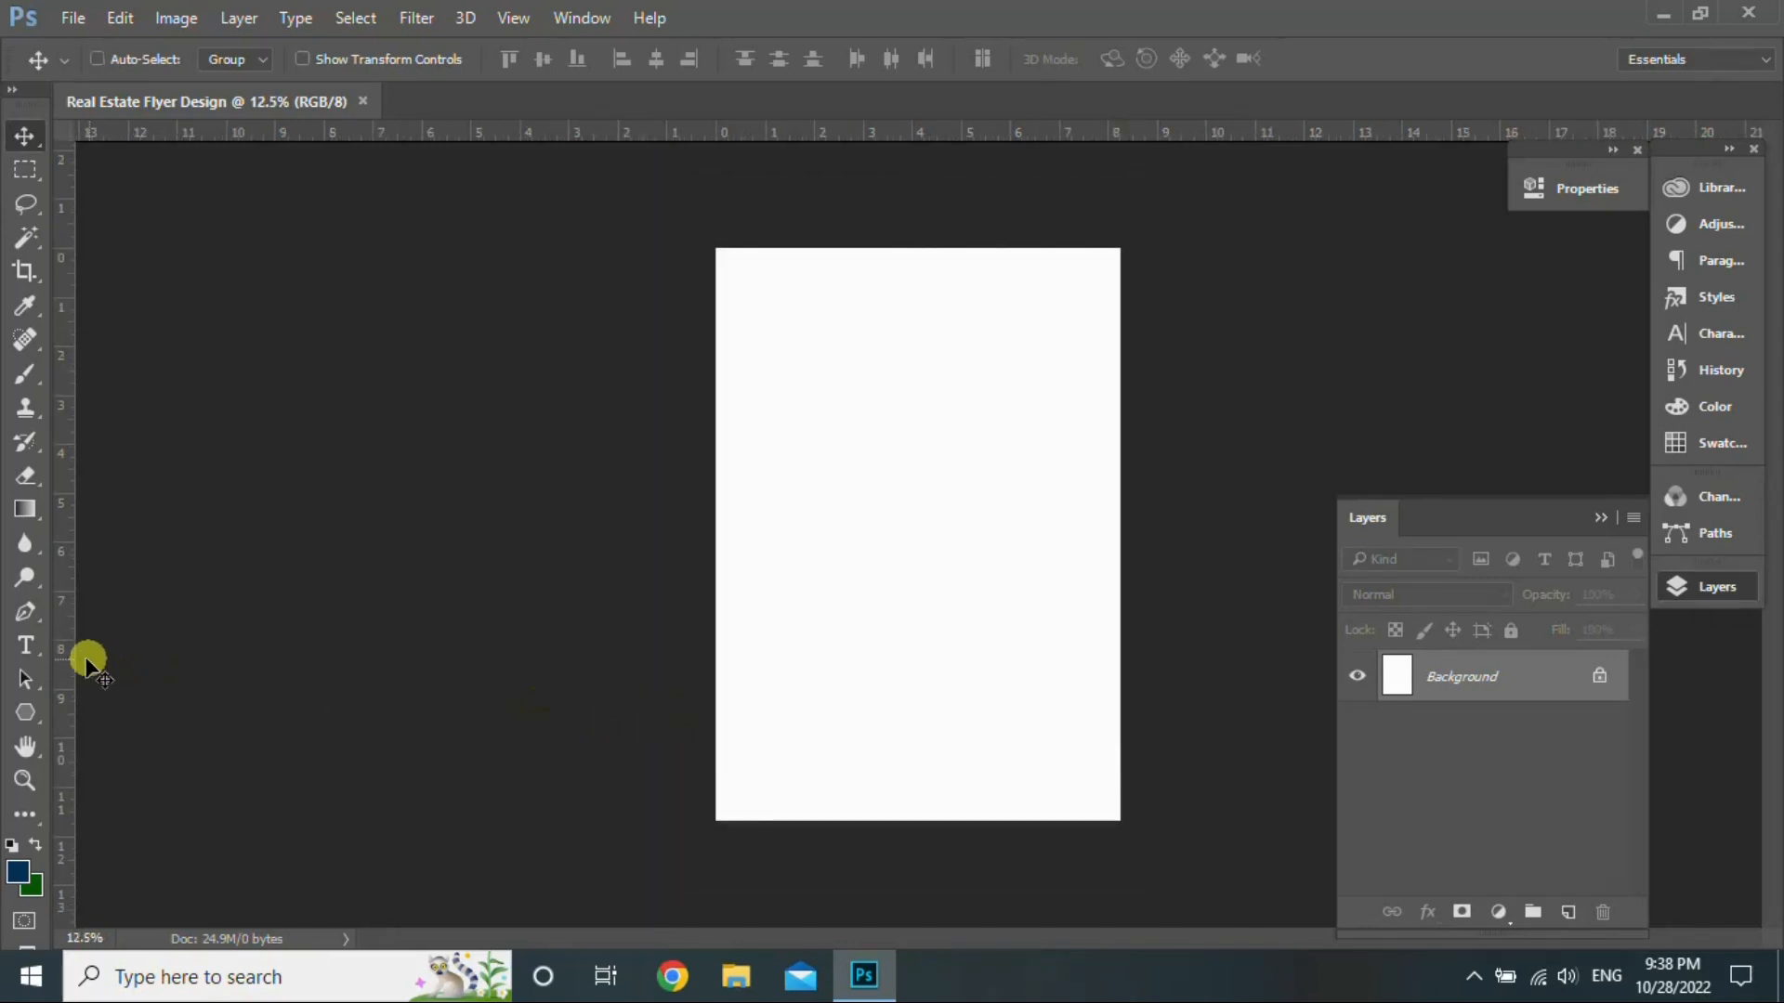
mouse_move(30, 706)
left_mouse_down()
mouse_move(80, 728)
mouse_move(121, 718)
left_mouse_up()
left_click(666, 509)
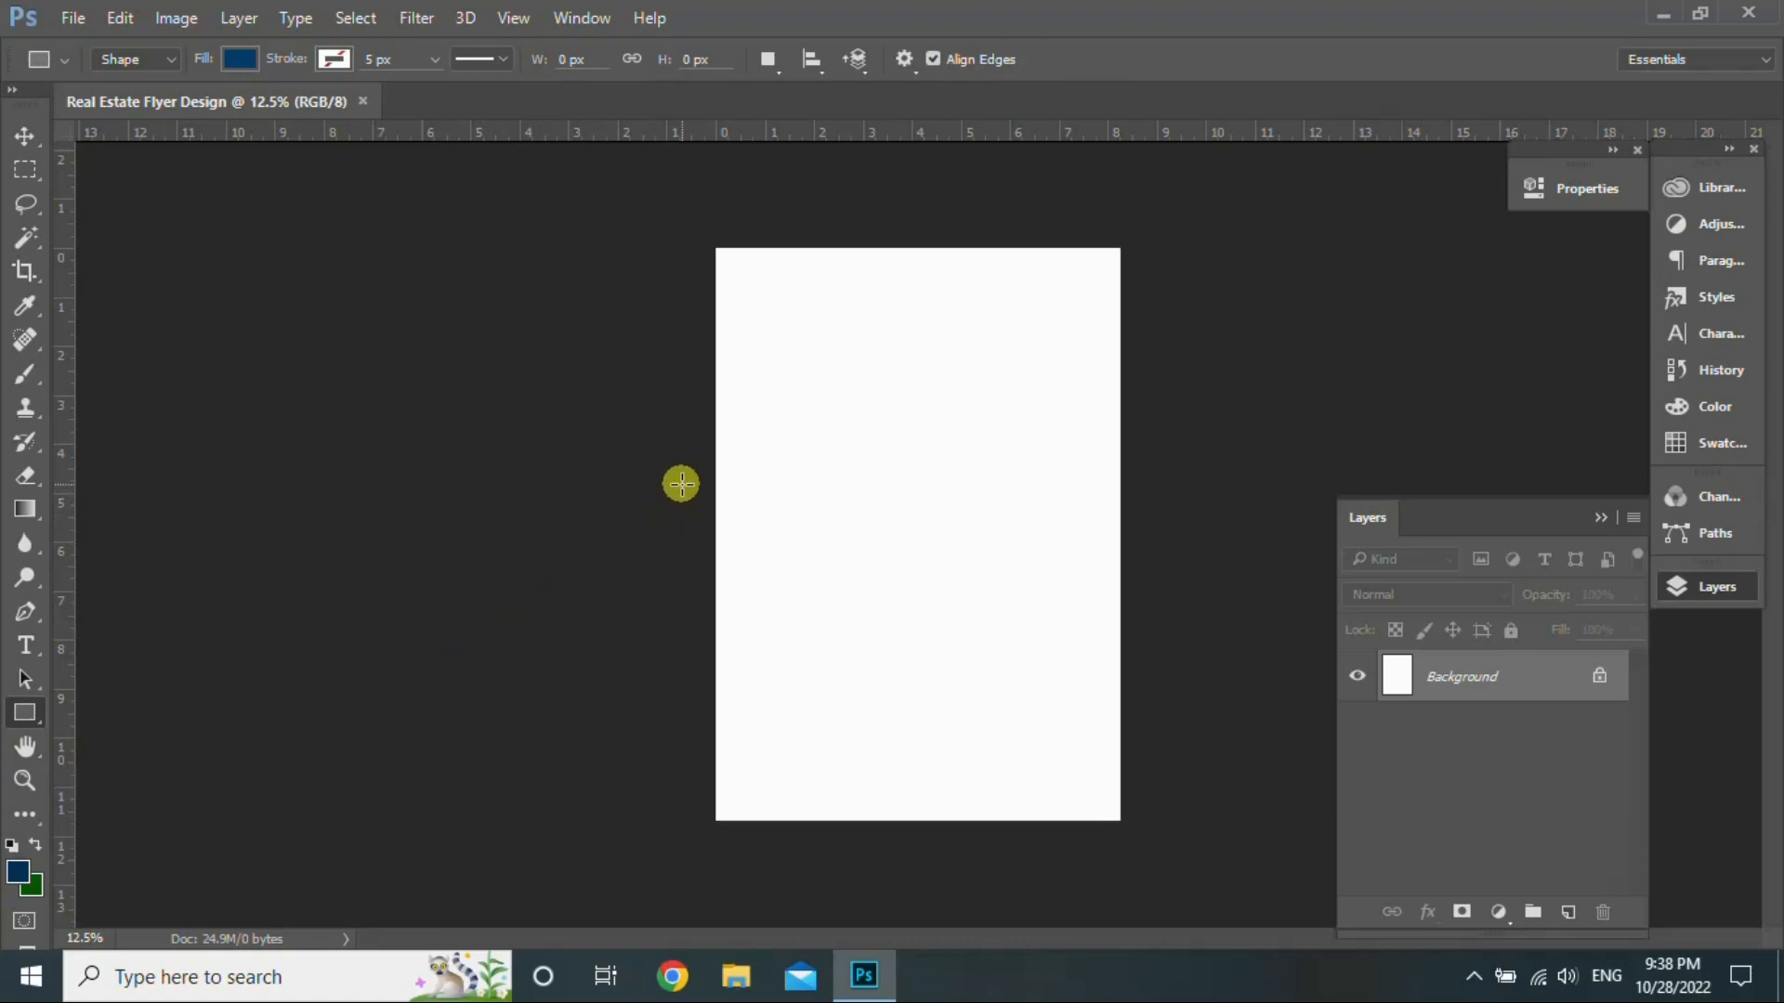
left_click_drag(682, 484, 1194, 658)
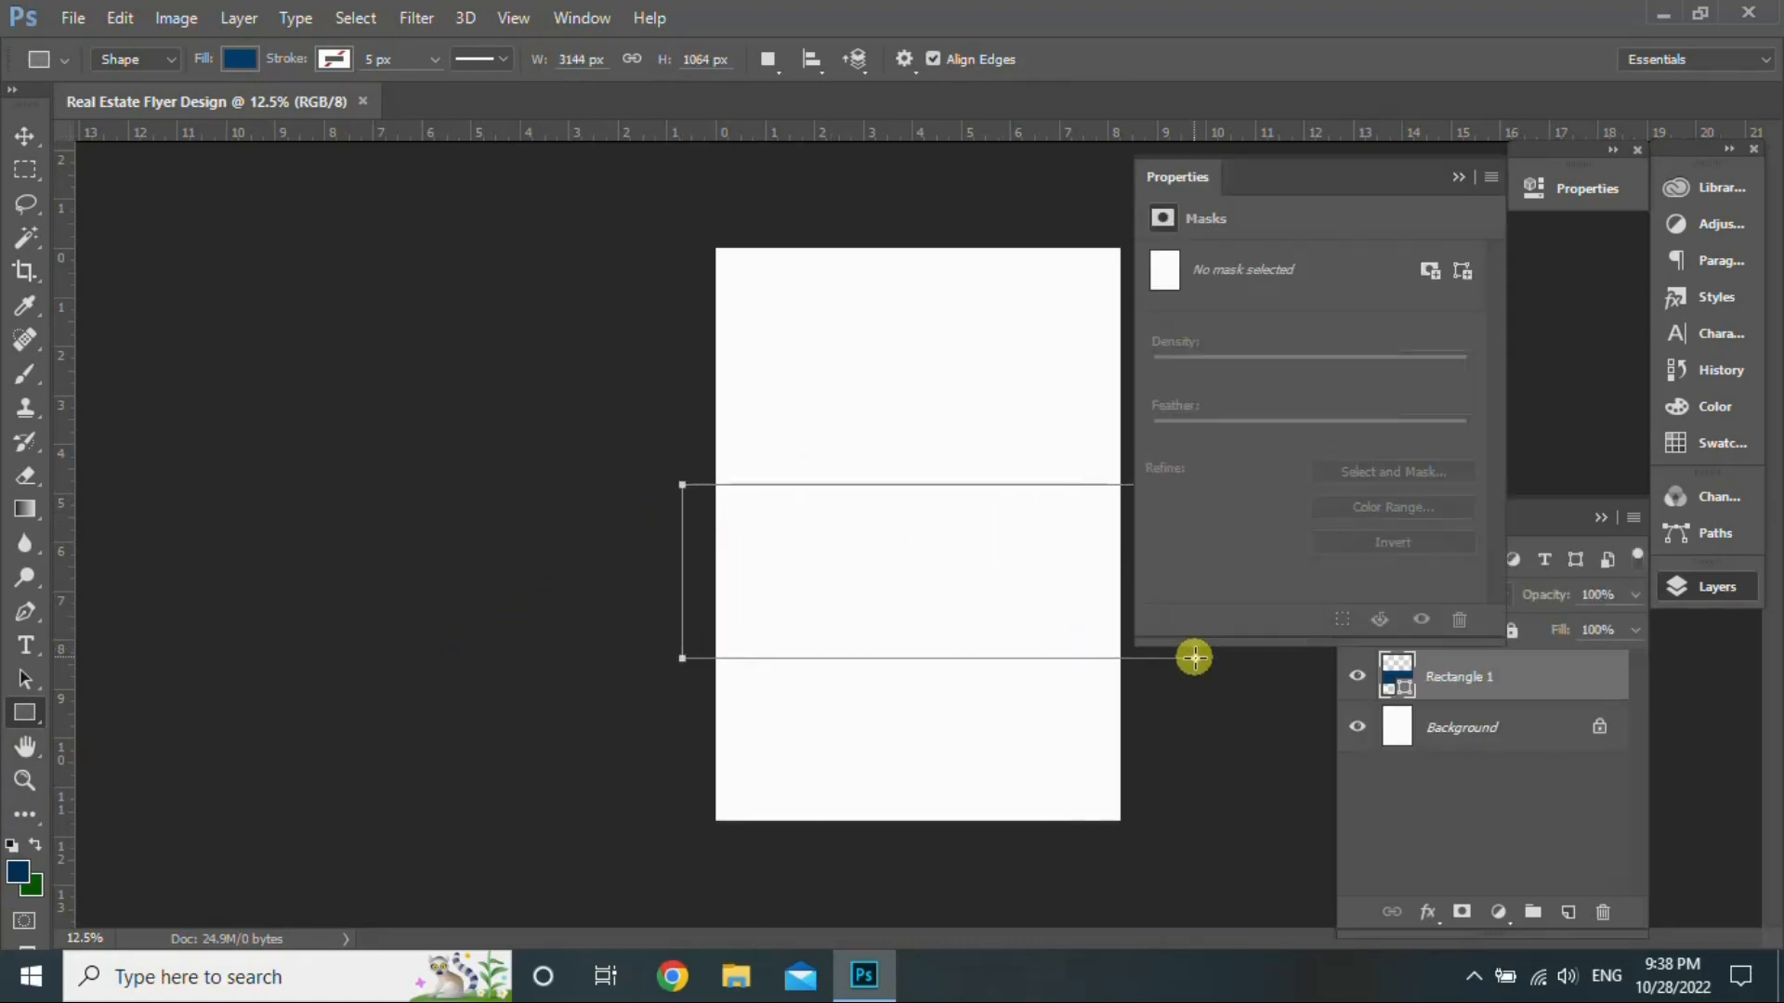
left_click(1460, 182)
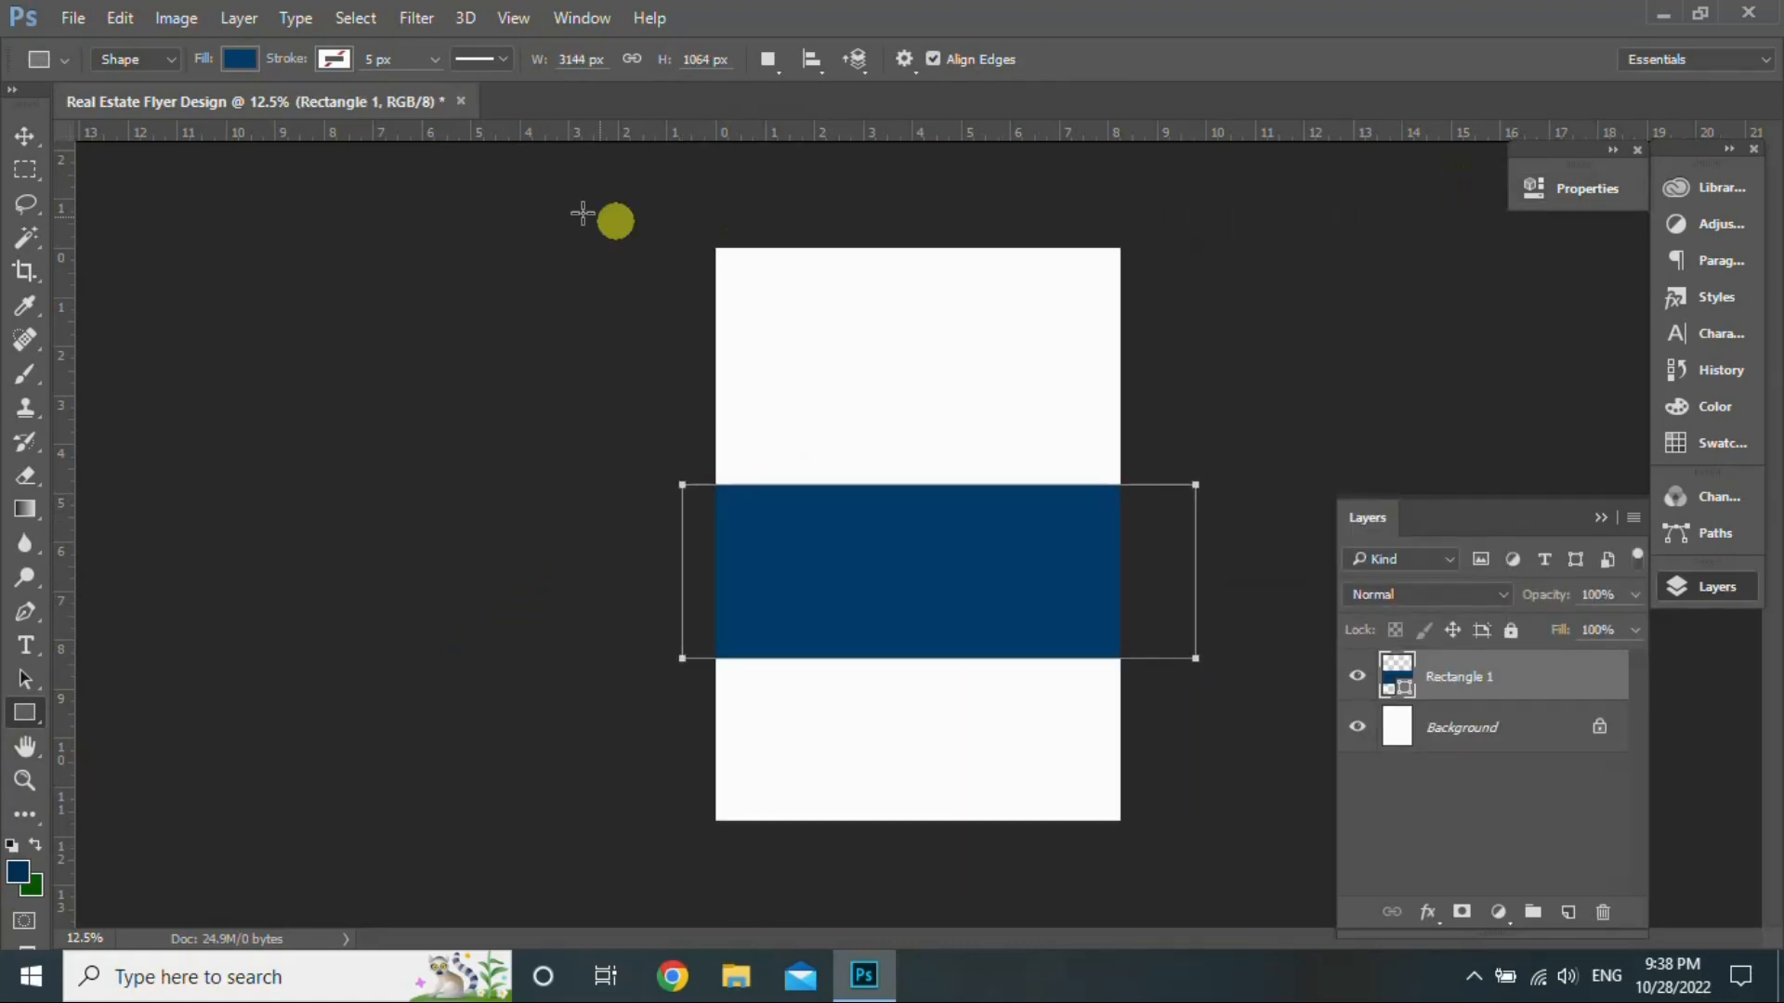
Step: Rotate the blue rectangle to about -30.7° and enlarge it to about 129% width and 128% height as a diagonal band
left_click(28, 137)
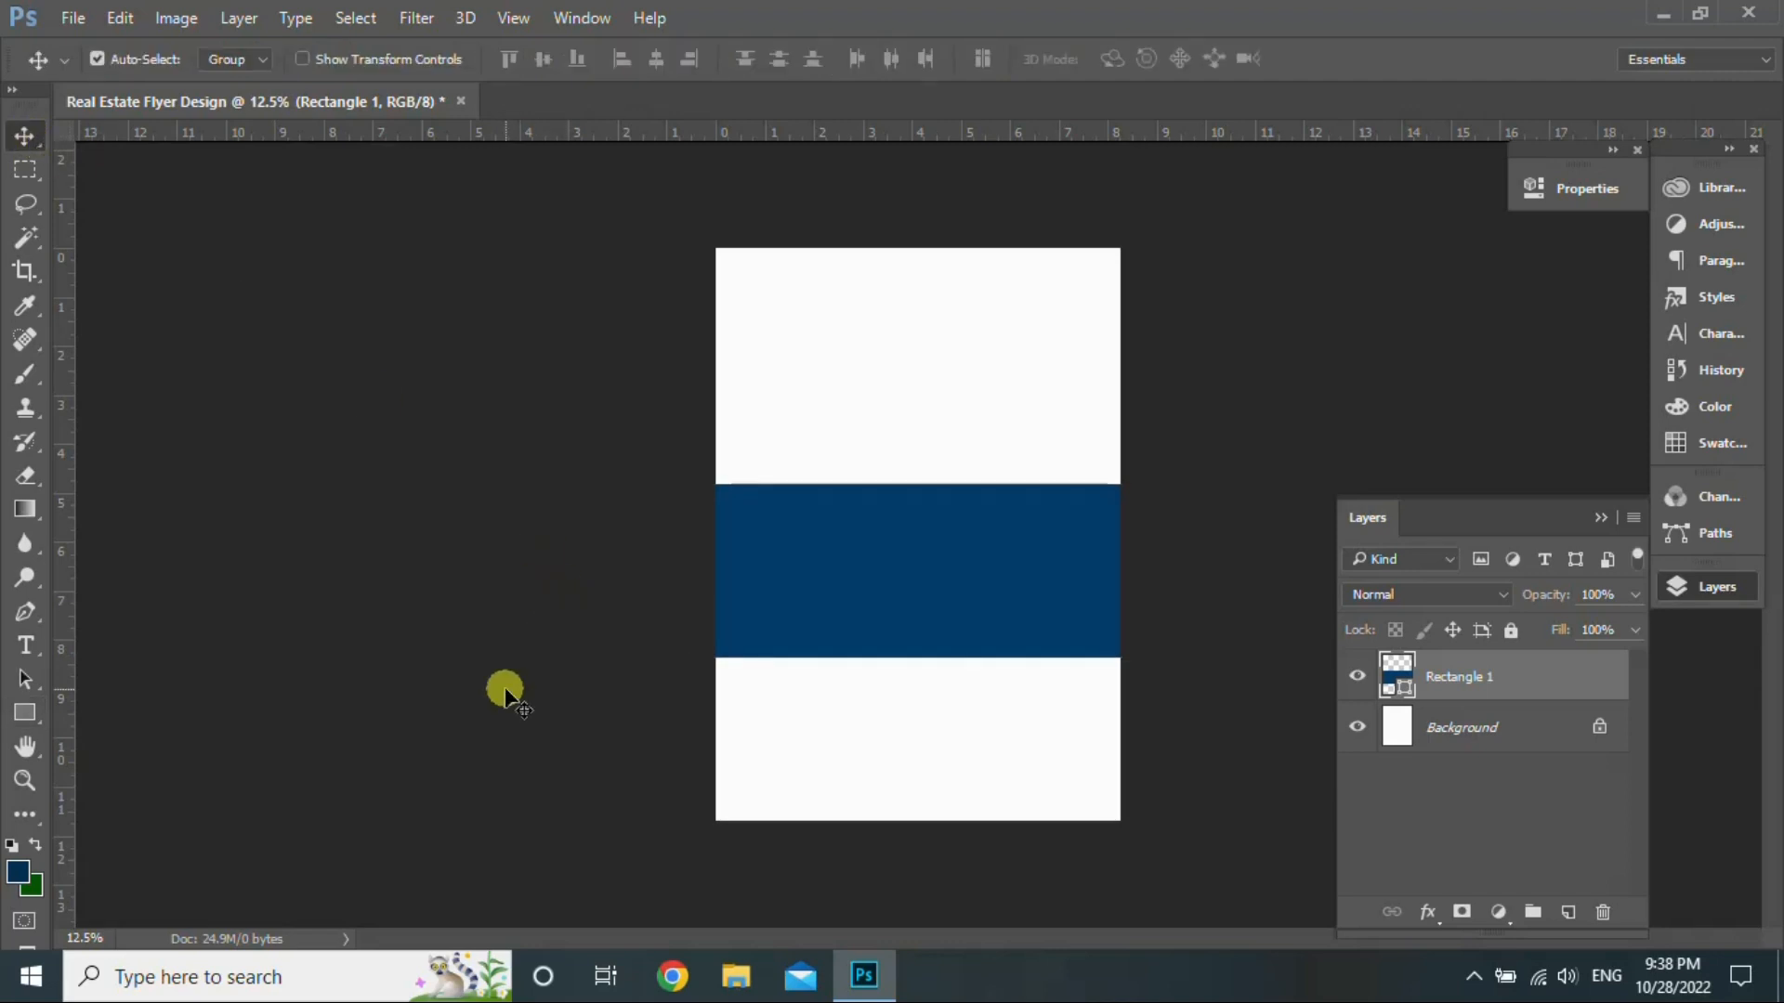
key("ctrl+t")
left_click_drag(665, 685, 632, 754)
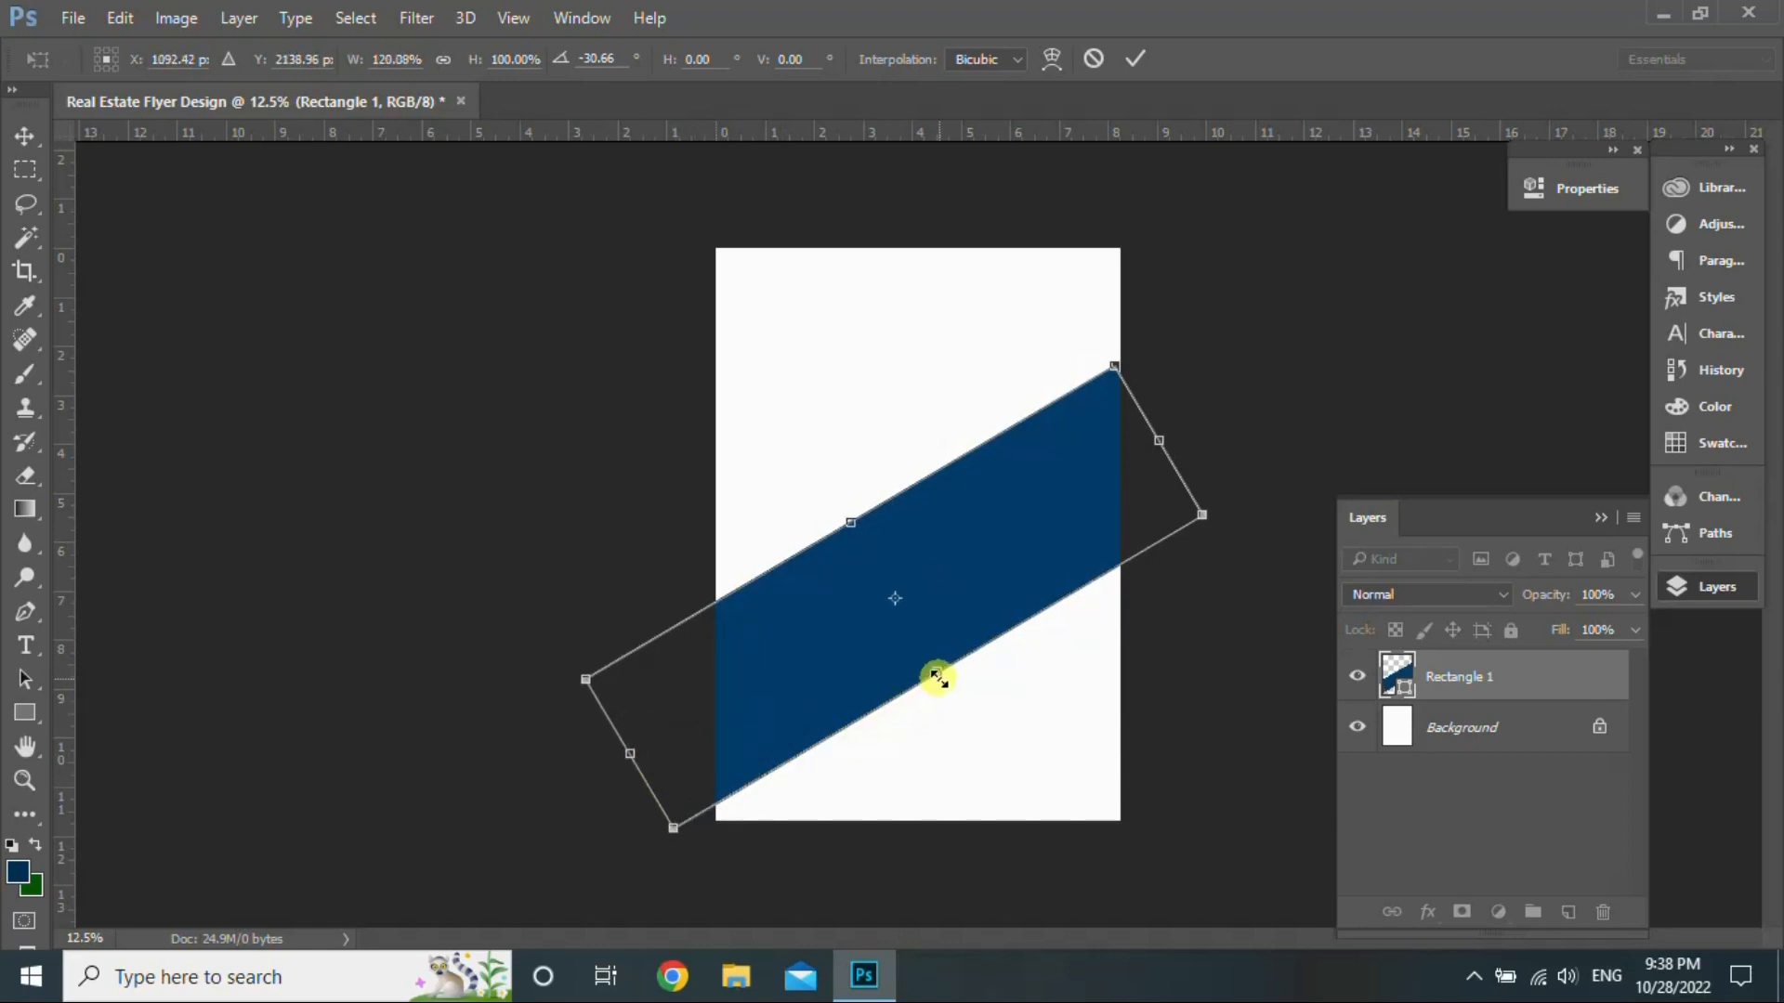
left_click_drag(938, 670, 947, 687)
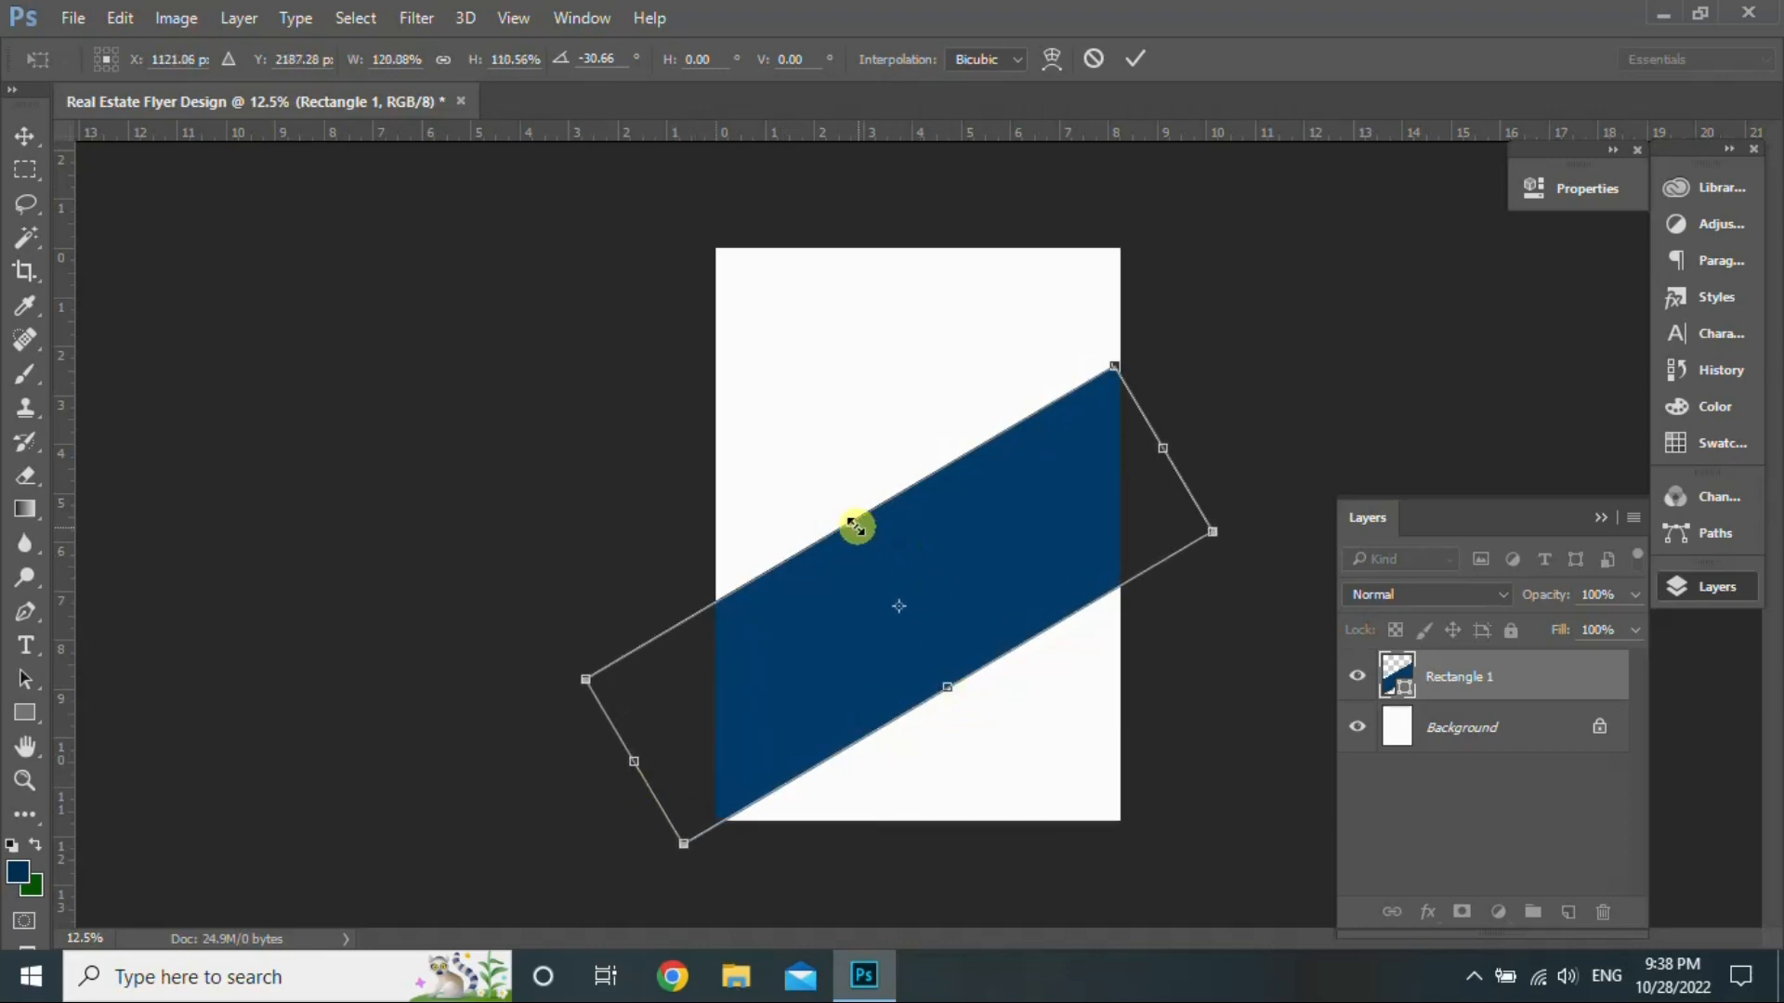
left_click_drag(847, 517, 835, 496)
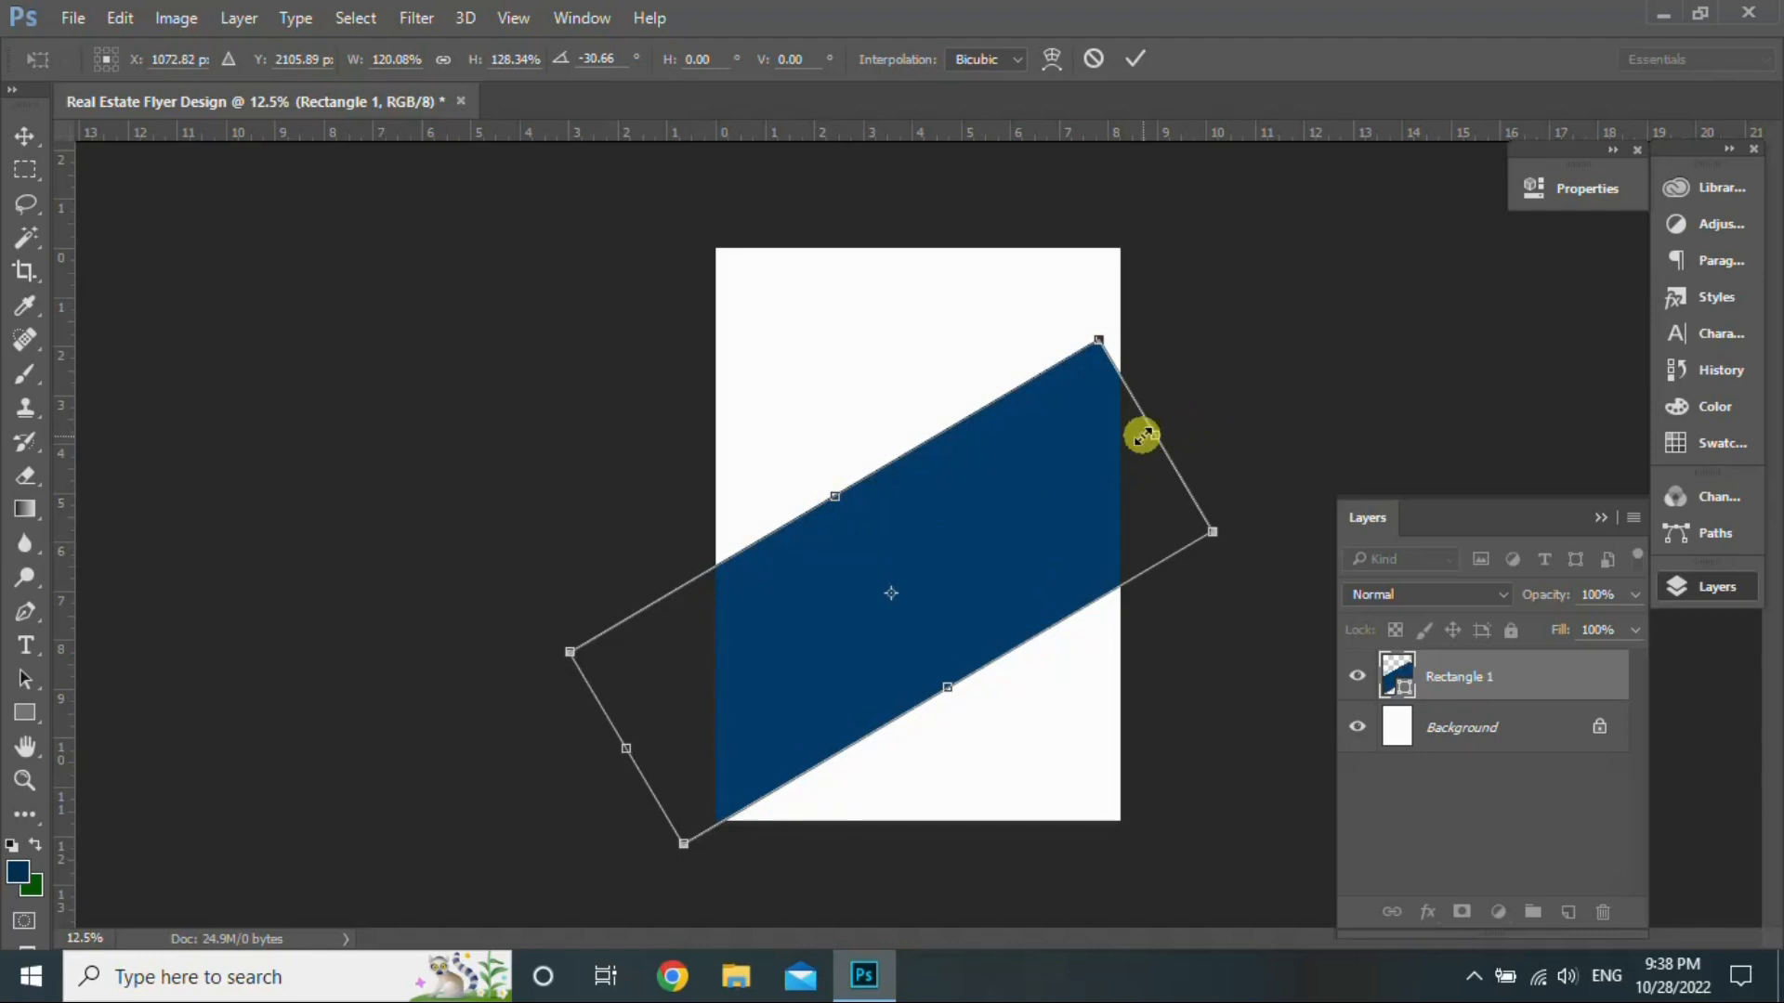
left_click_drag(1162, 435, 1197, 417)
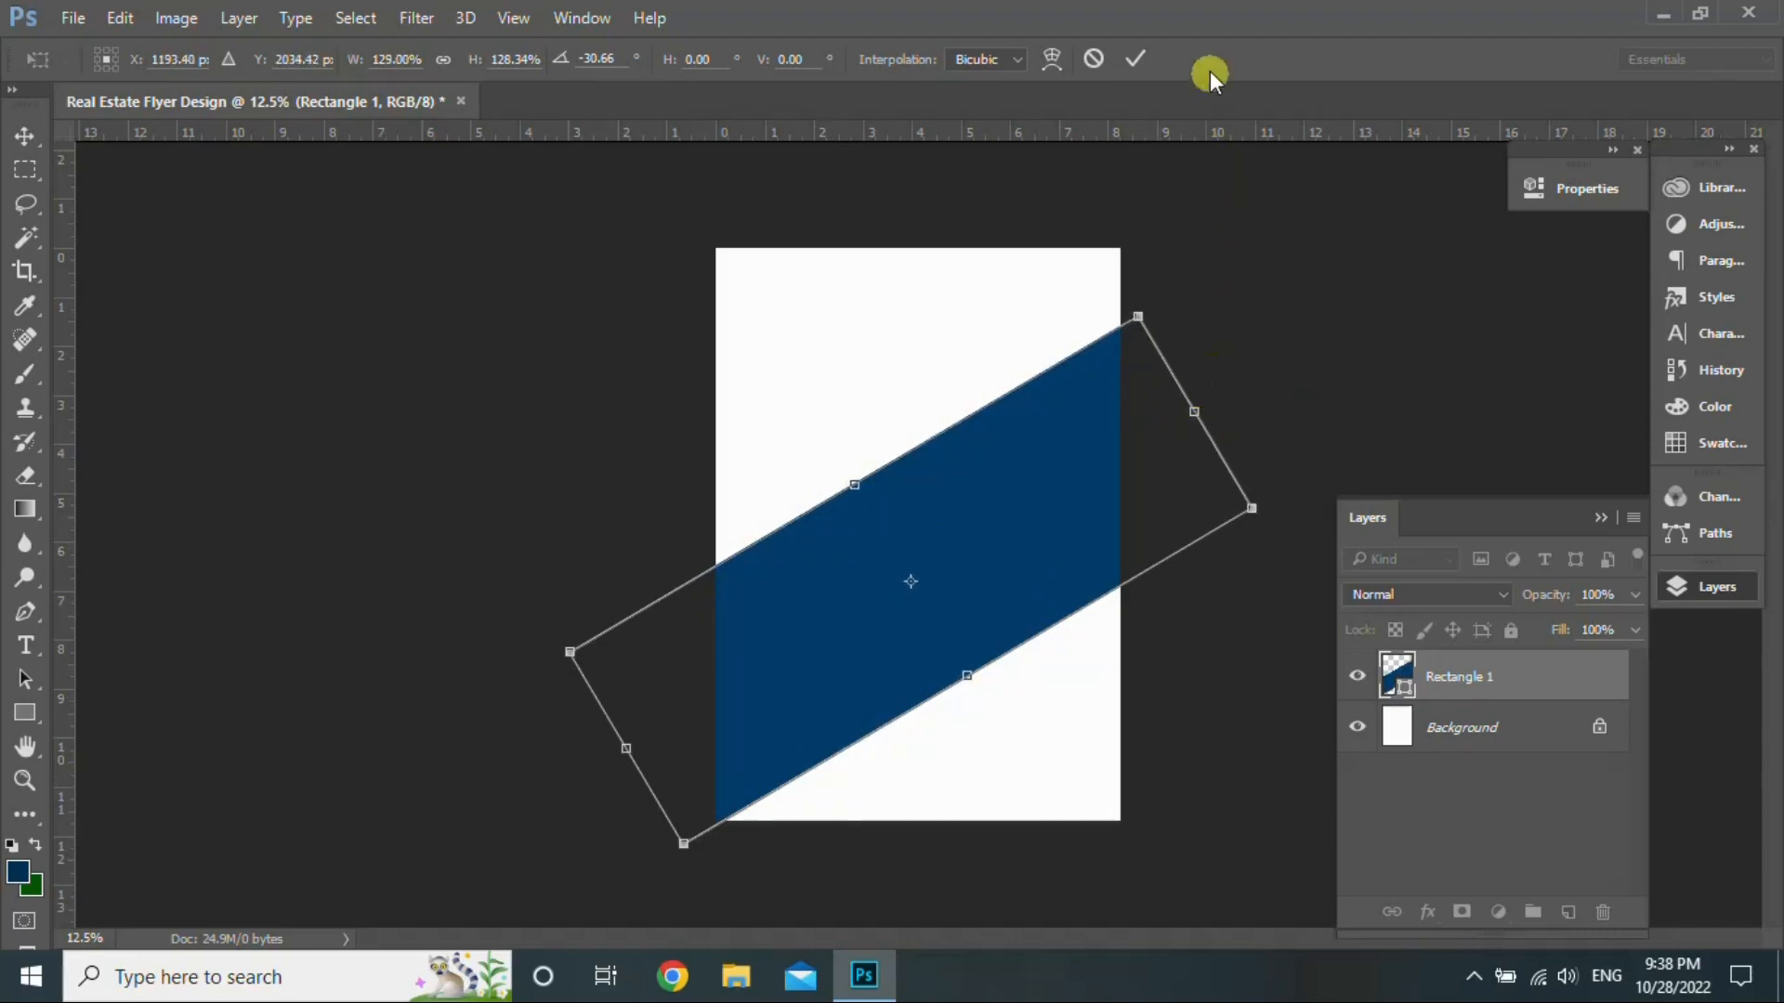
left_click(1140, 57)
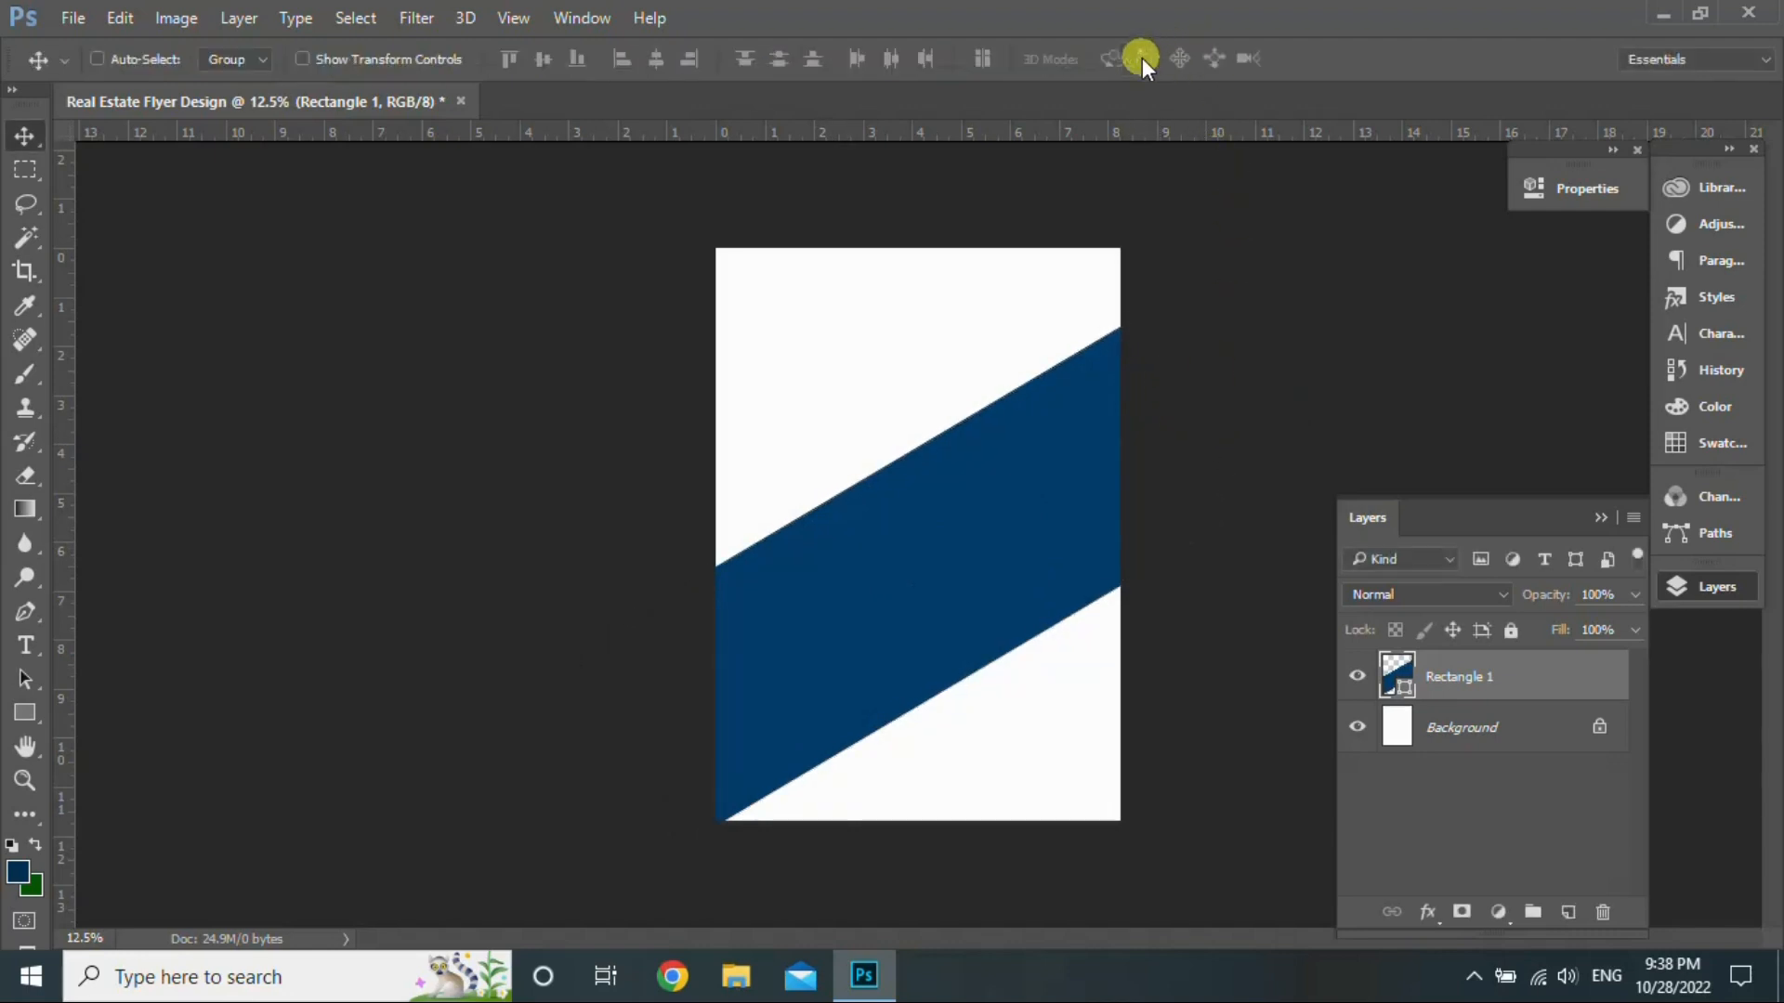
Step: Draw a three-sided polygon about 2457 × 2813 px on a layer beneath the band and move it against the band's upper edge
left_click(1531, 734)
left_click(1568, 913)
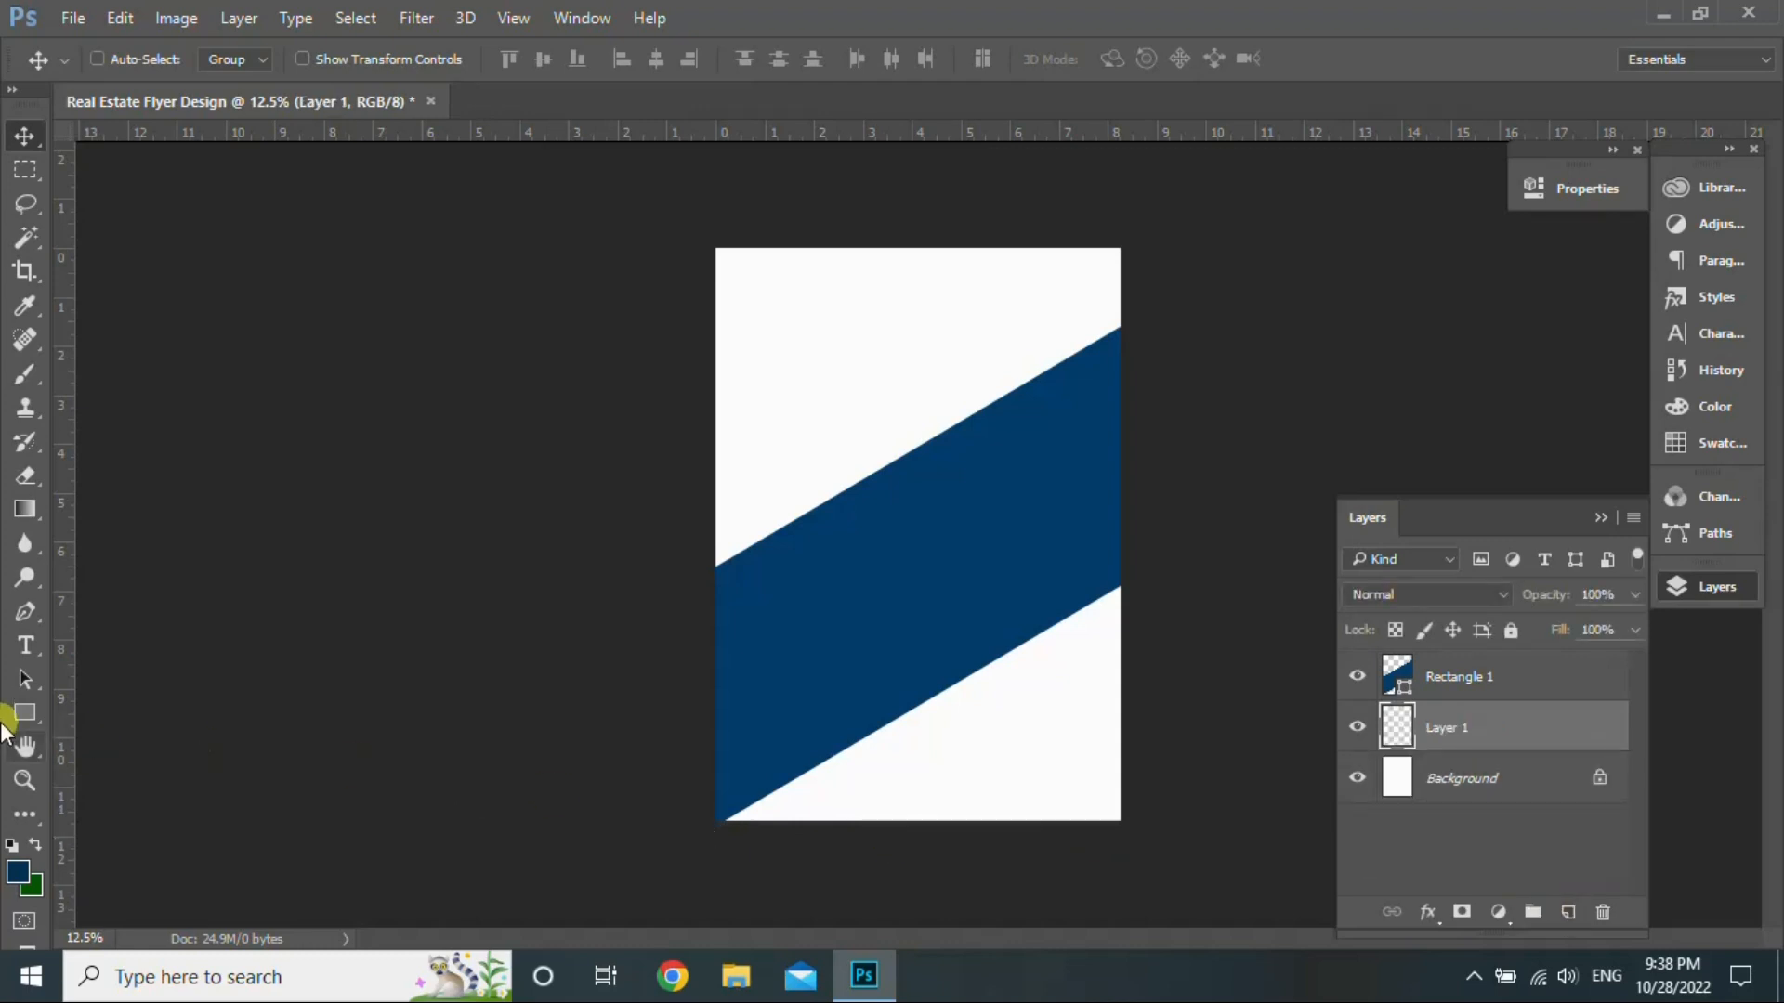
left_click(41, 715)
left_click(111, 785)
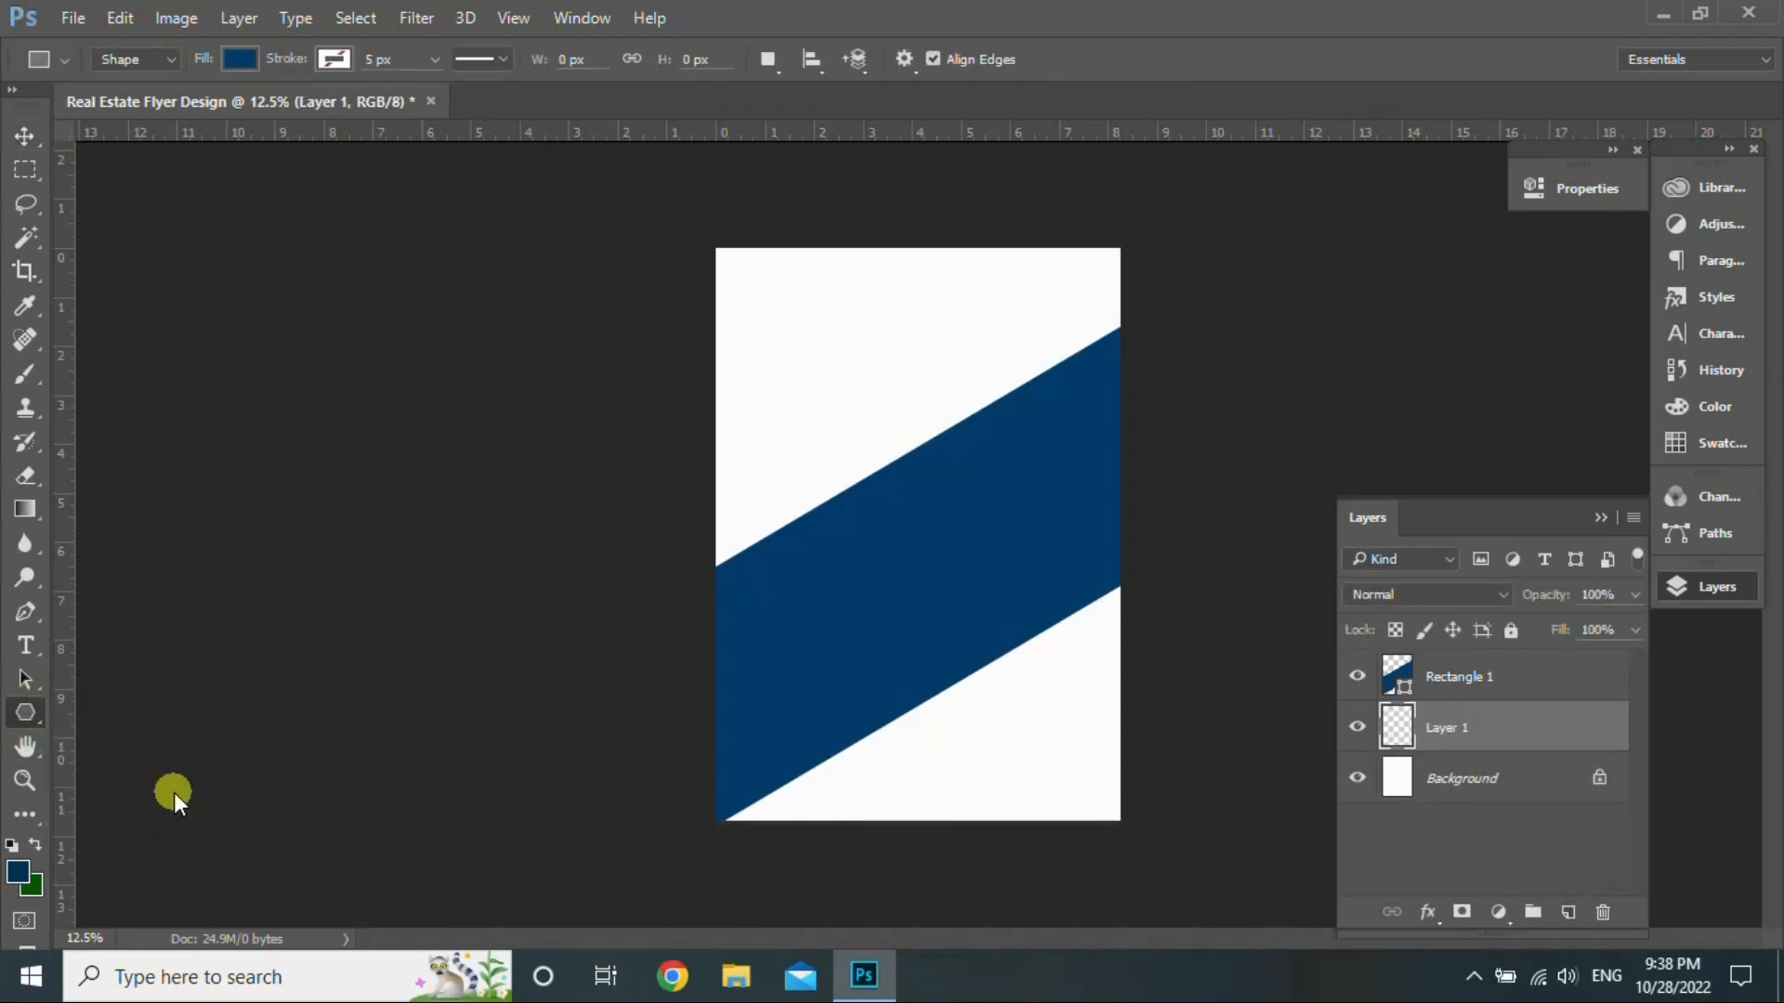
left_click_drag(669, 409, 935, 419)
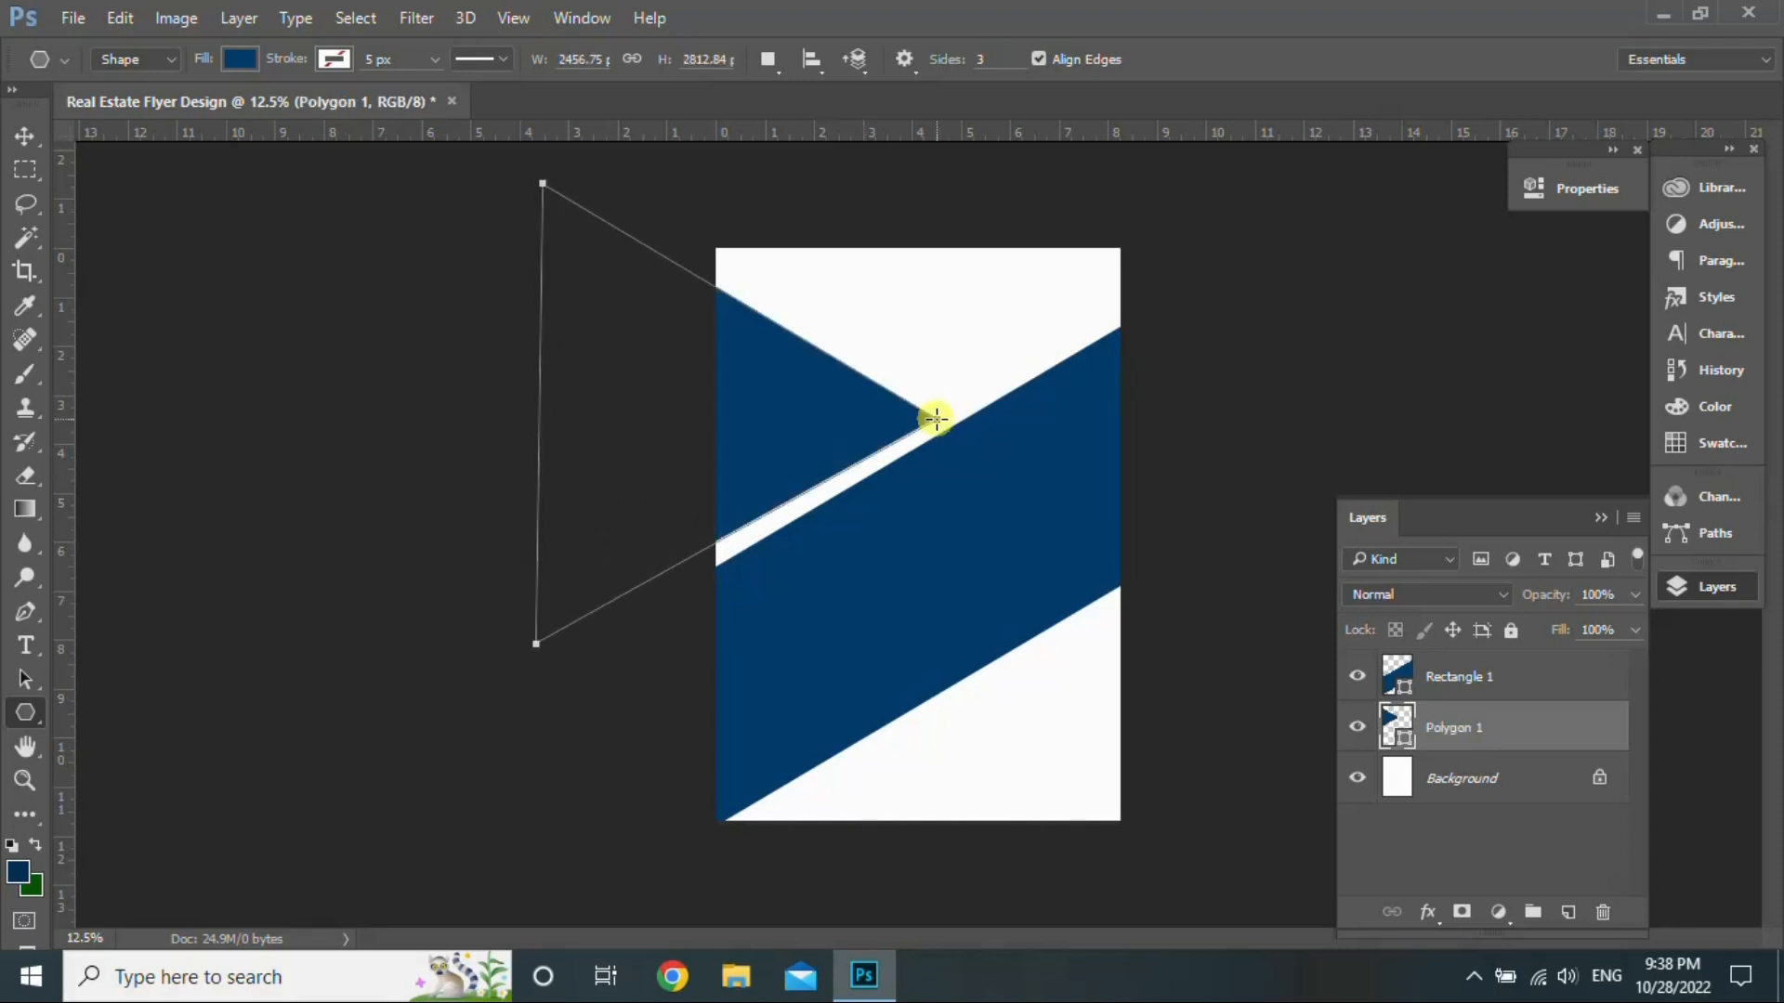
left_click(25, 135)
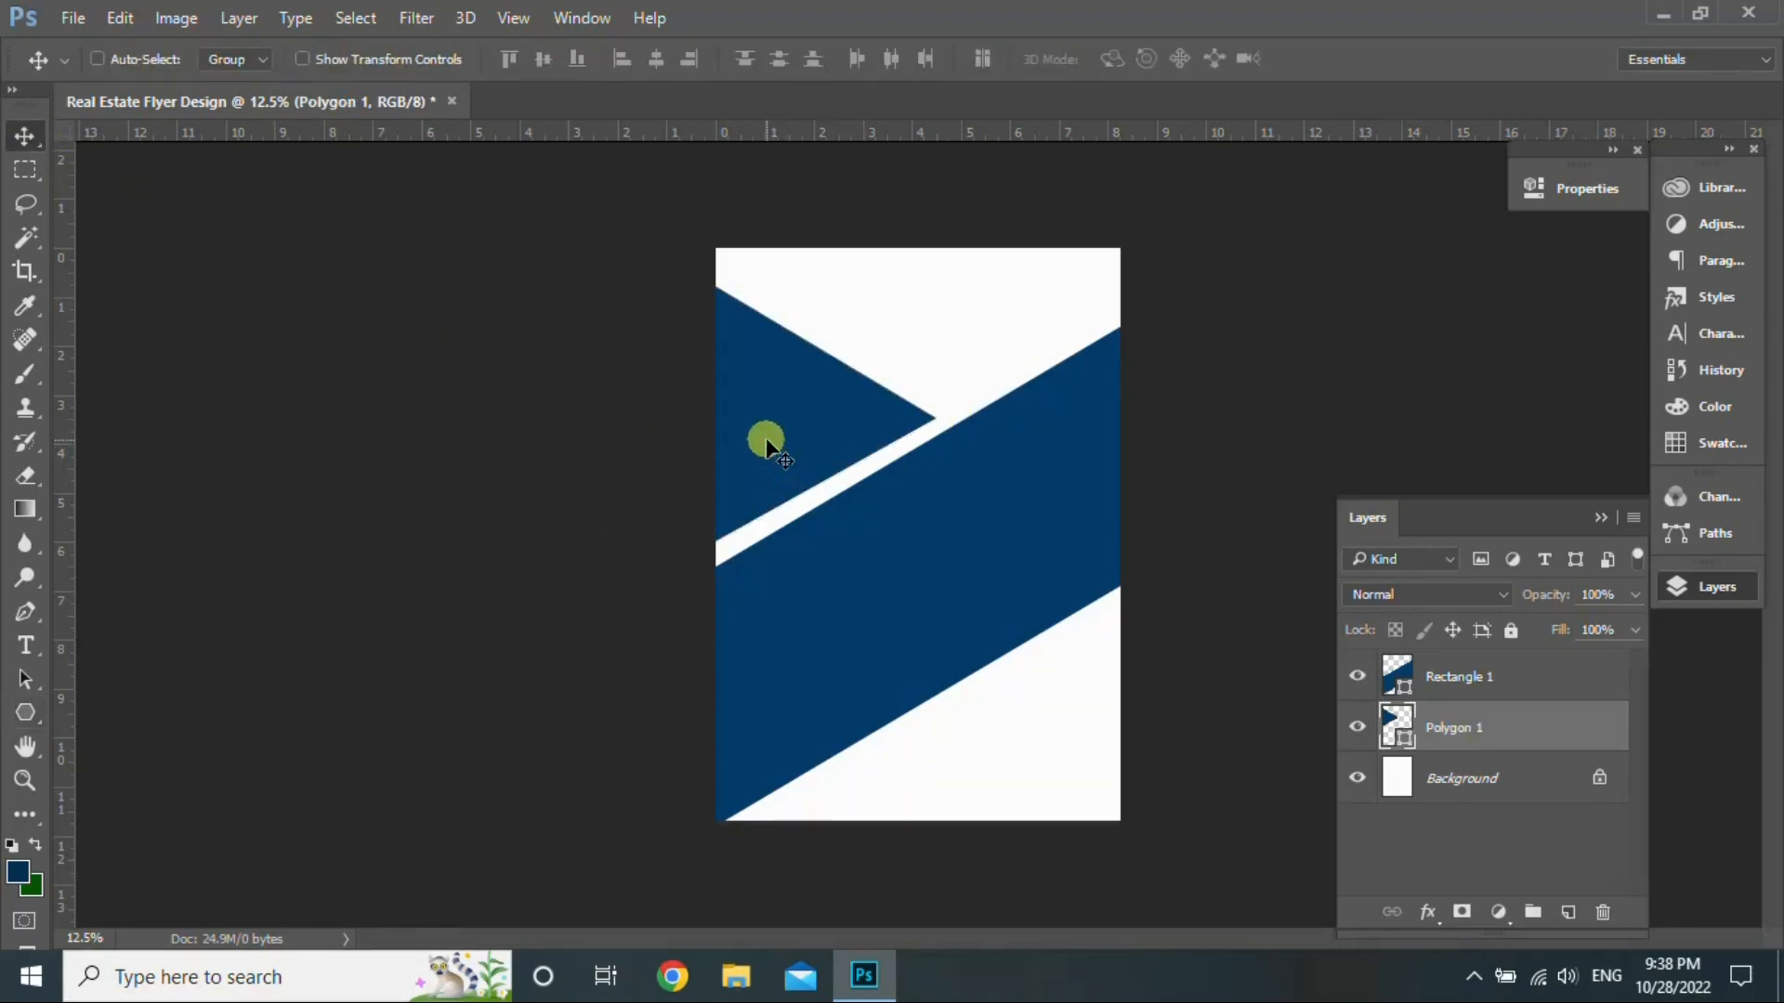
left_click_drag(761, 434, 800, 474)
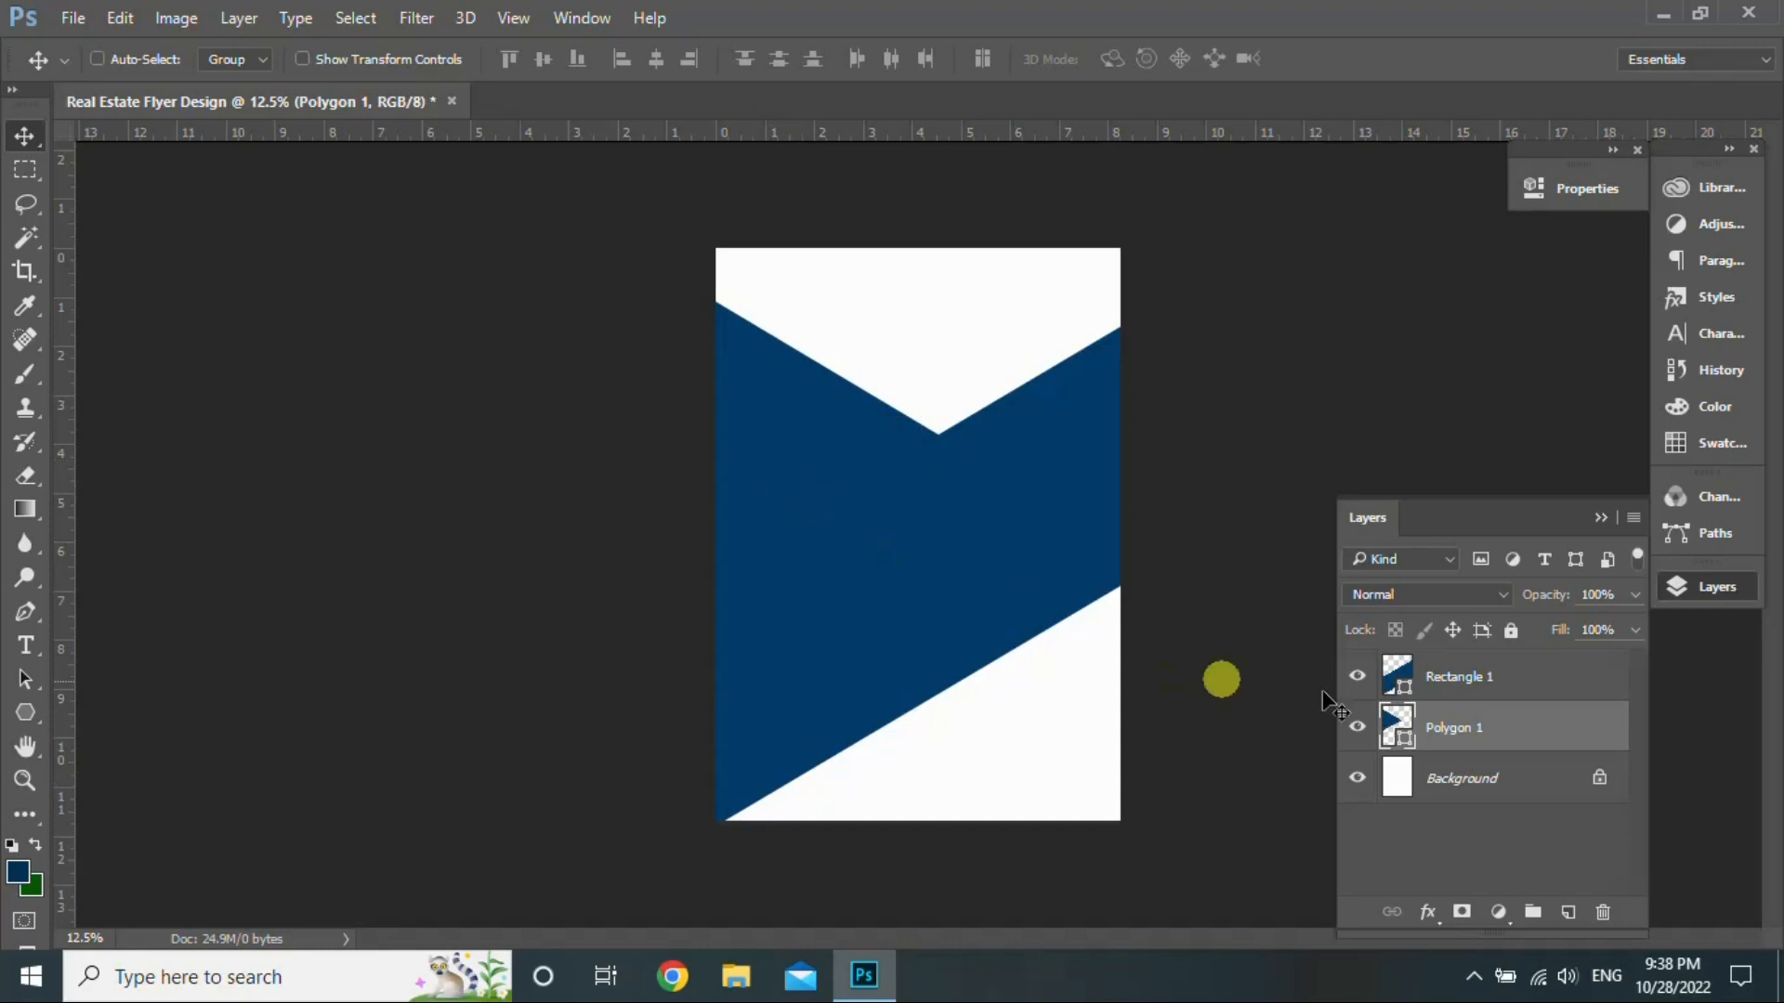
Step: Apply a green linear Gradient Overlay to the triangle layer
double_click(1515, 734)
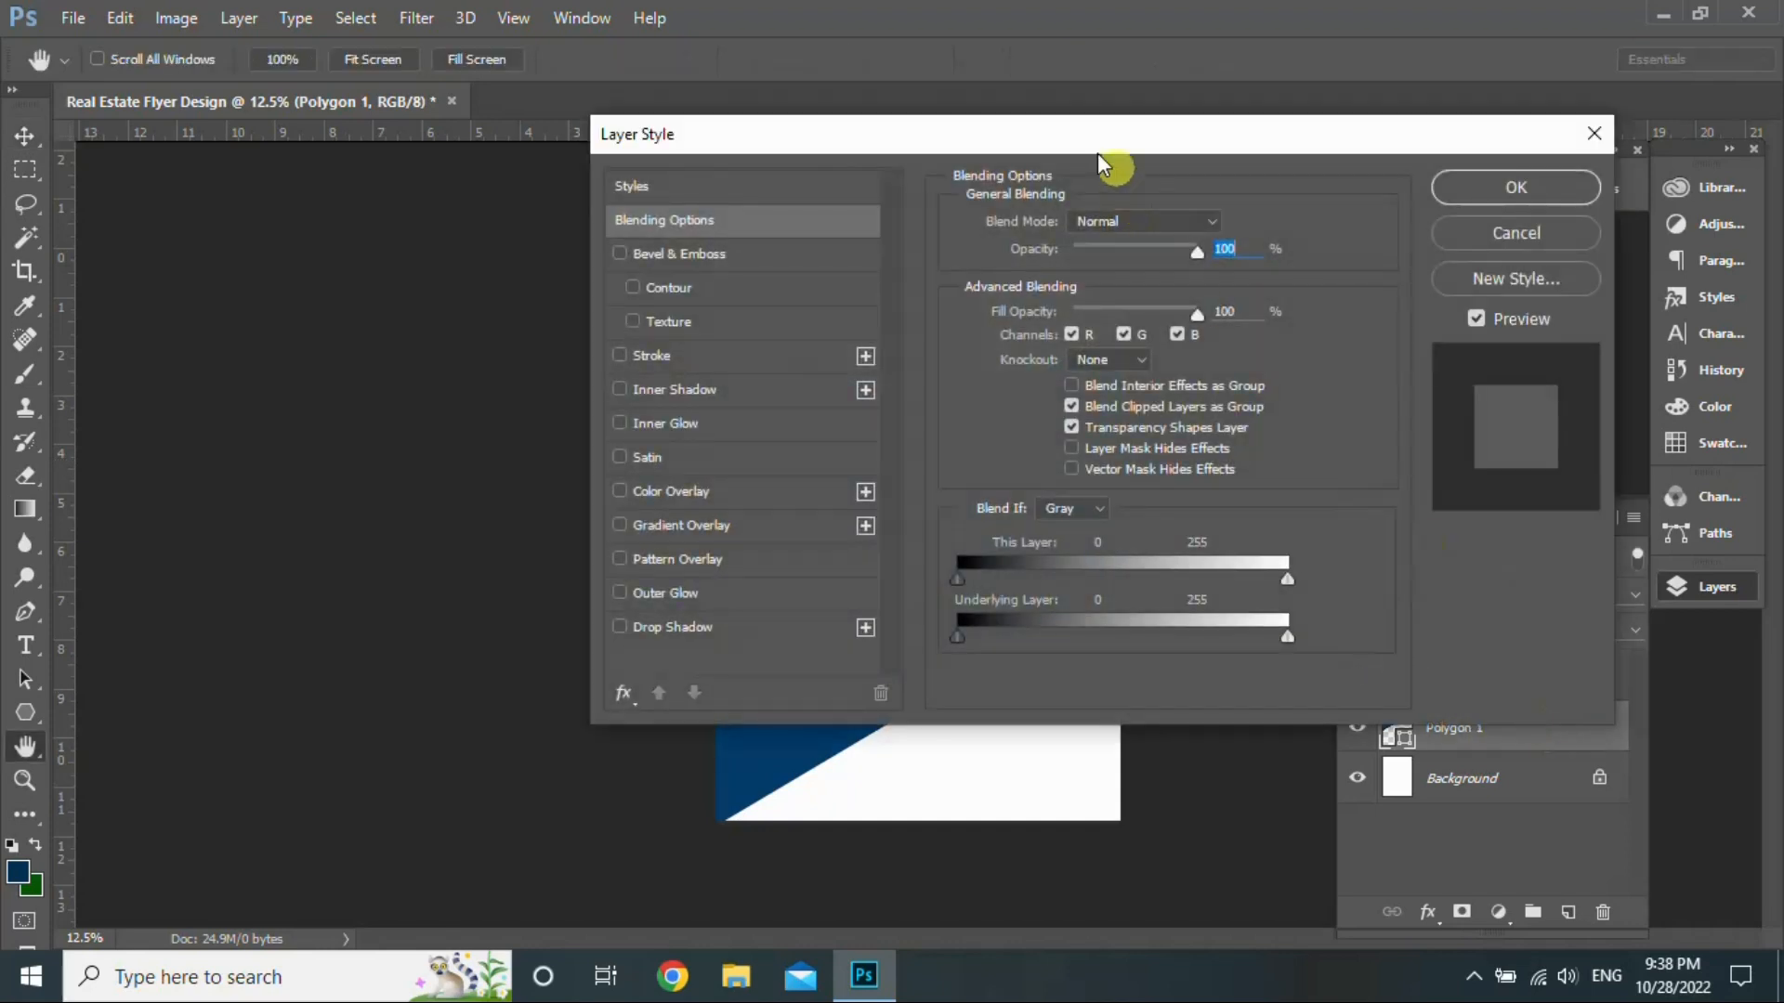
left_click_drag(1106, 154, 1610, 160)
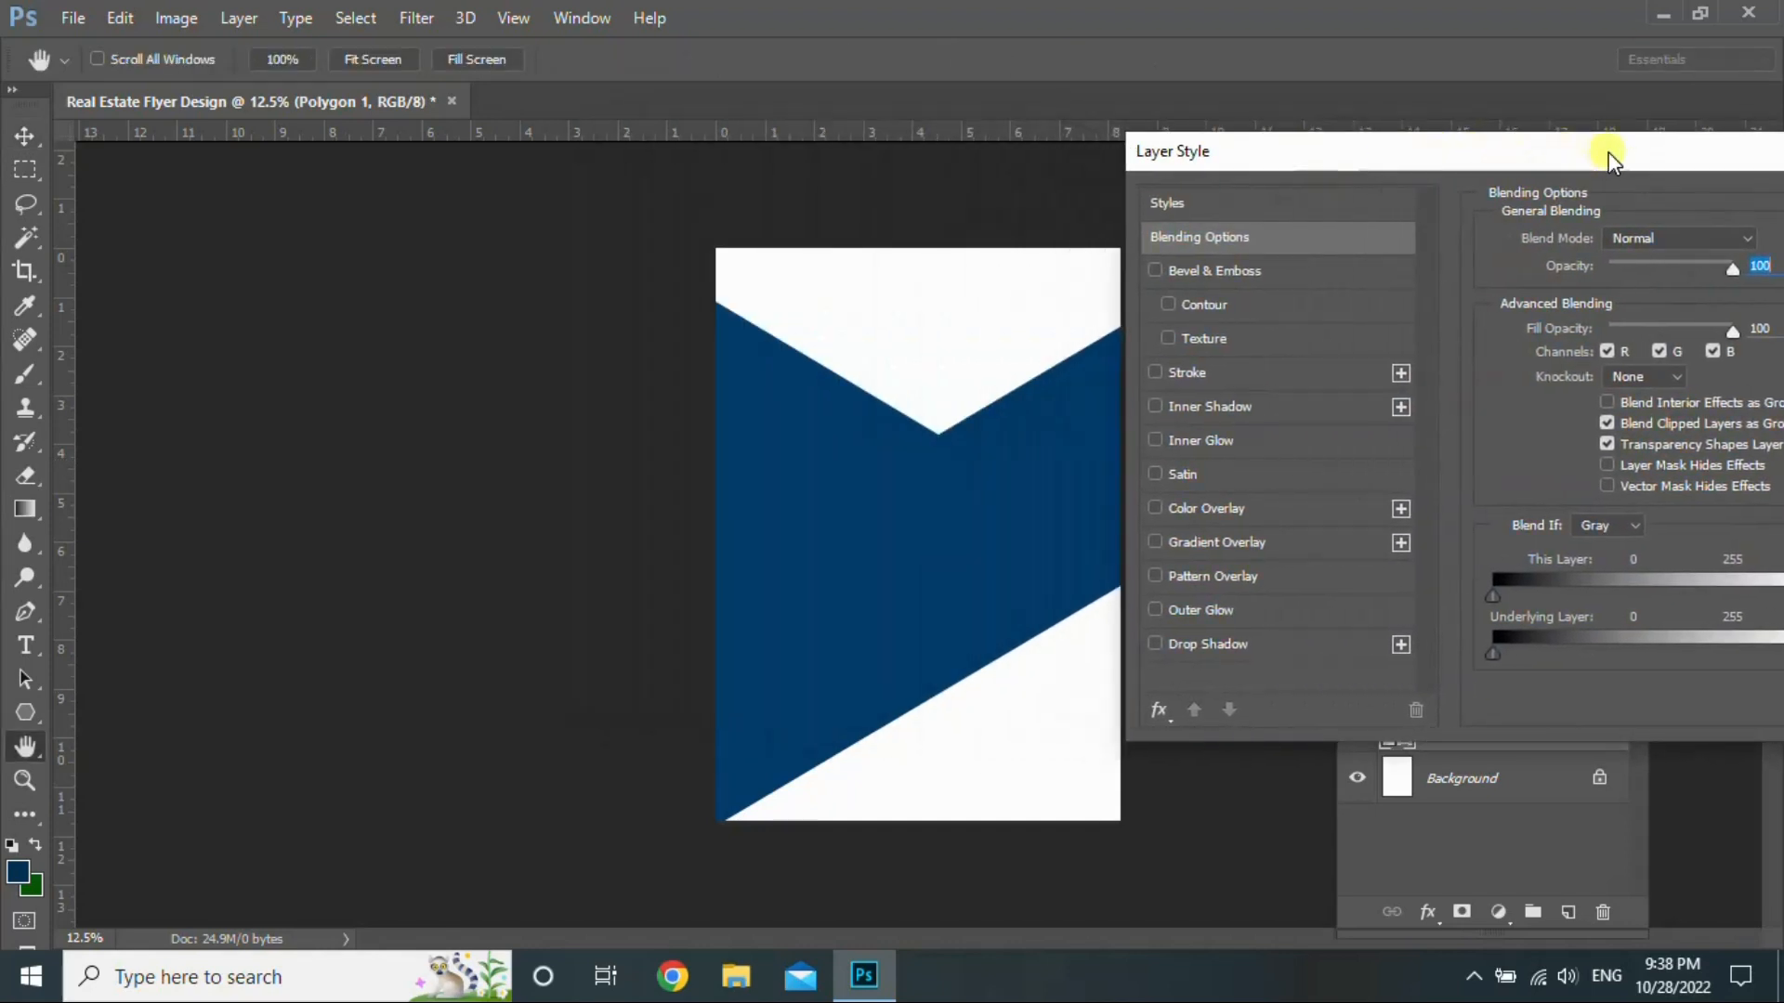
left_click(1155, 543)
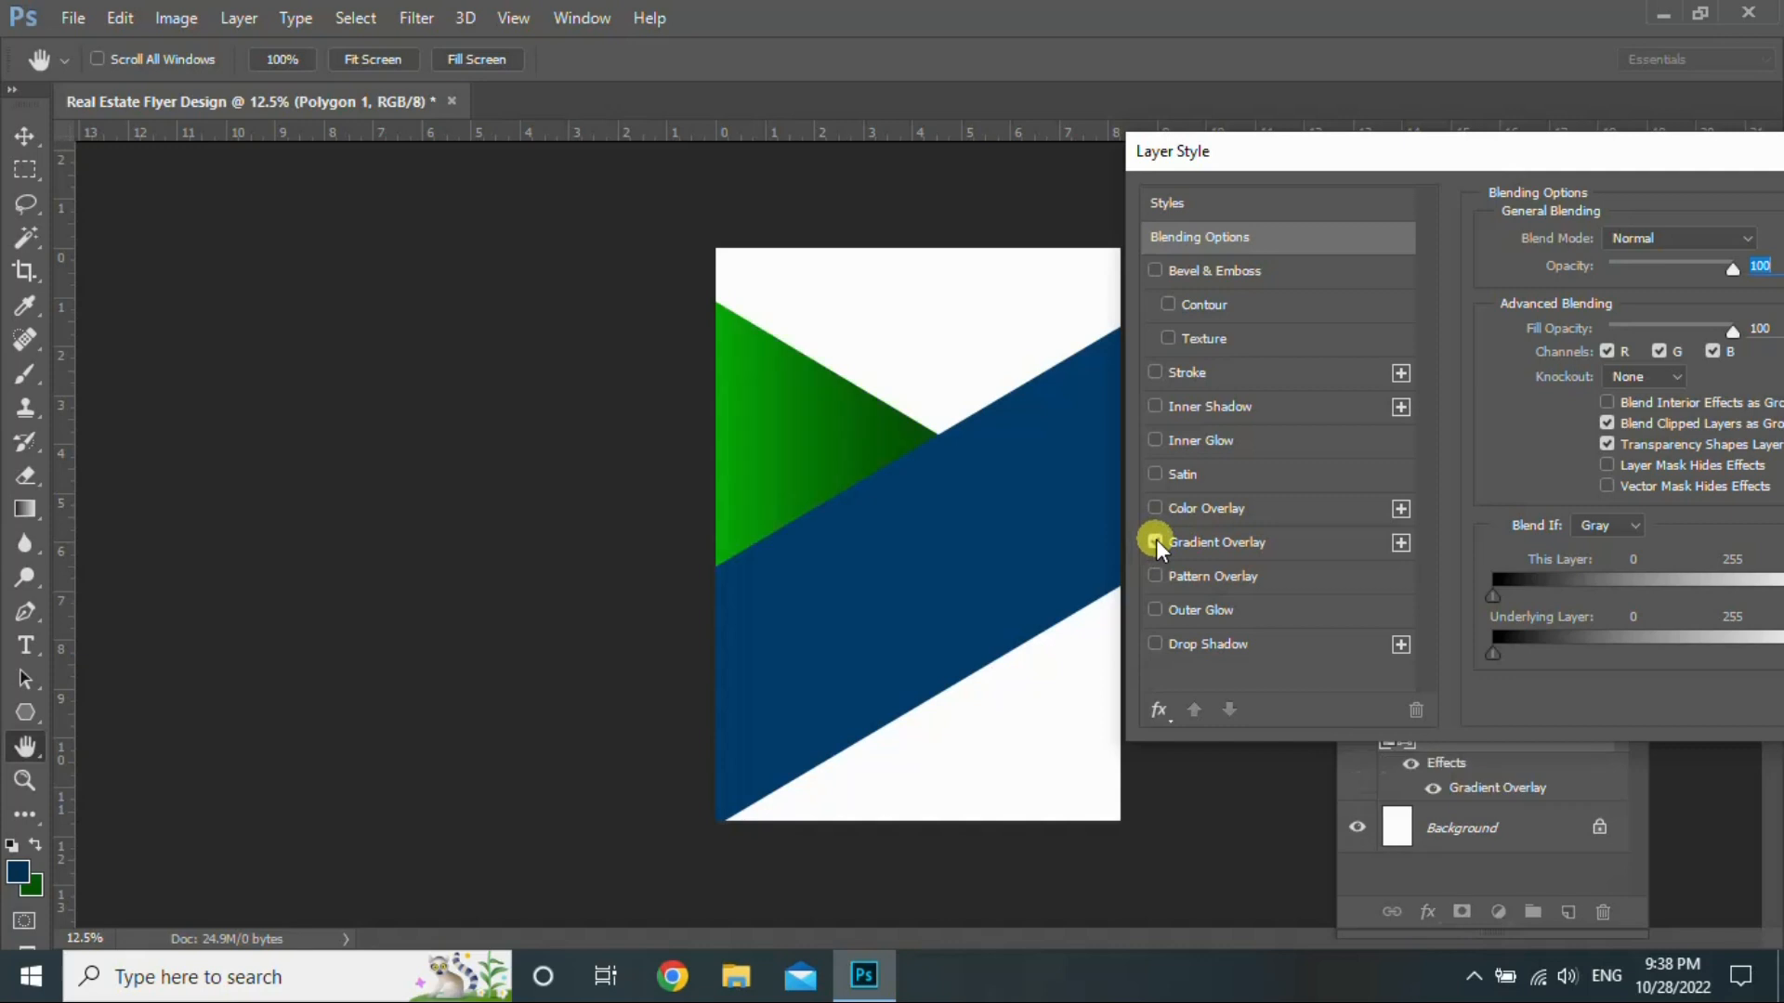
left_click(1280, 548)
left_click_drag(1592, 160, 1529, 159)
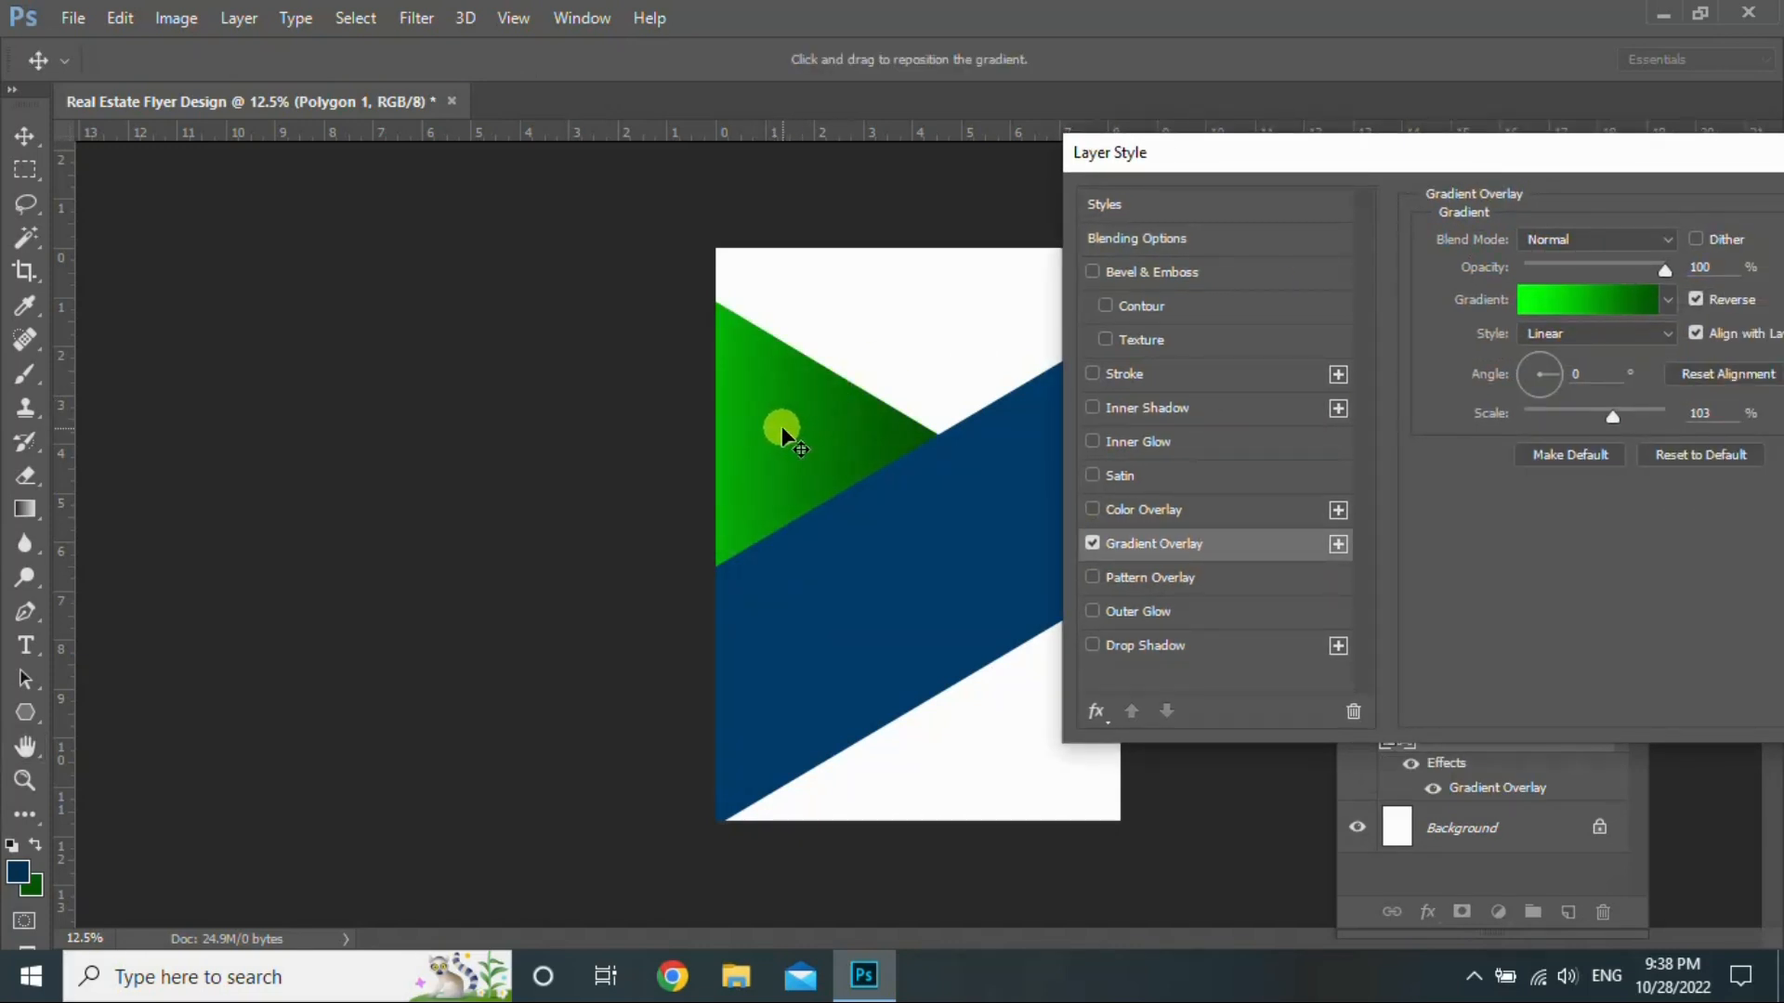
left_click_drag(1511, 152, 1215, 153)
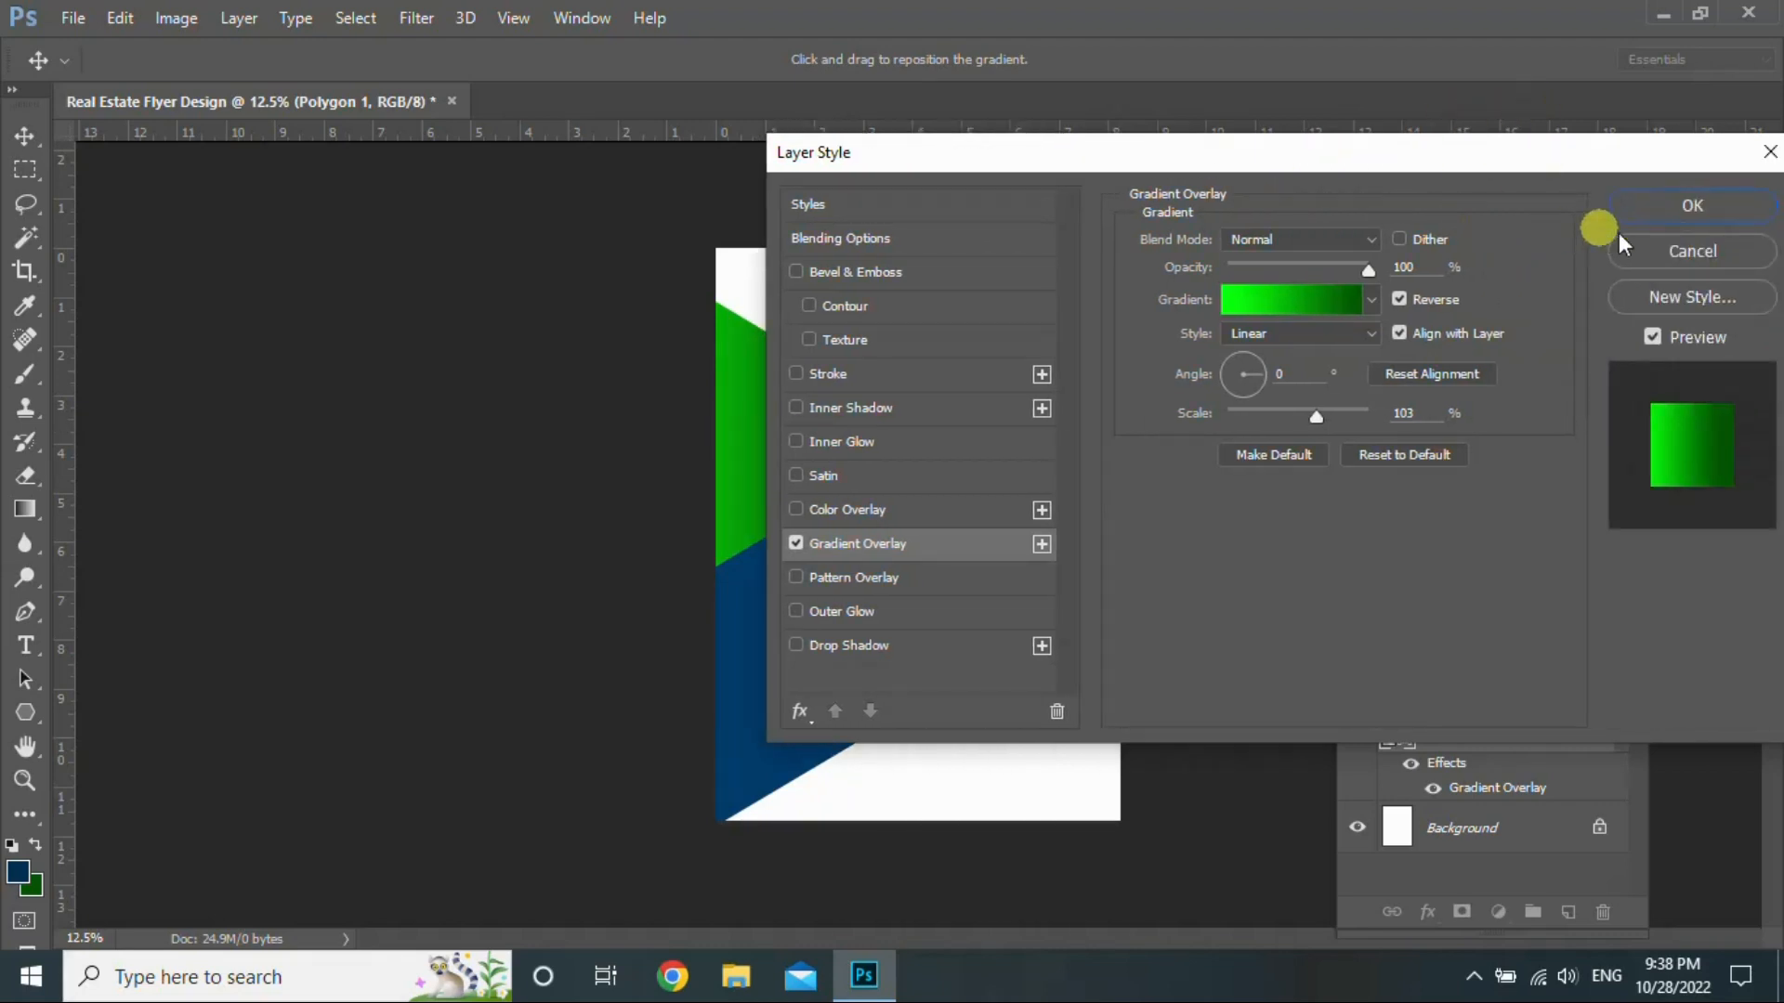
left_click(1665, 214)
Step: Add a Gradient Overlay to the diagonal rectangle layer and show its settings
double_click(1547, 687)
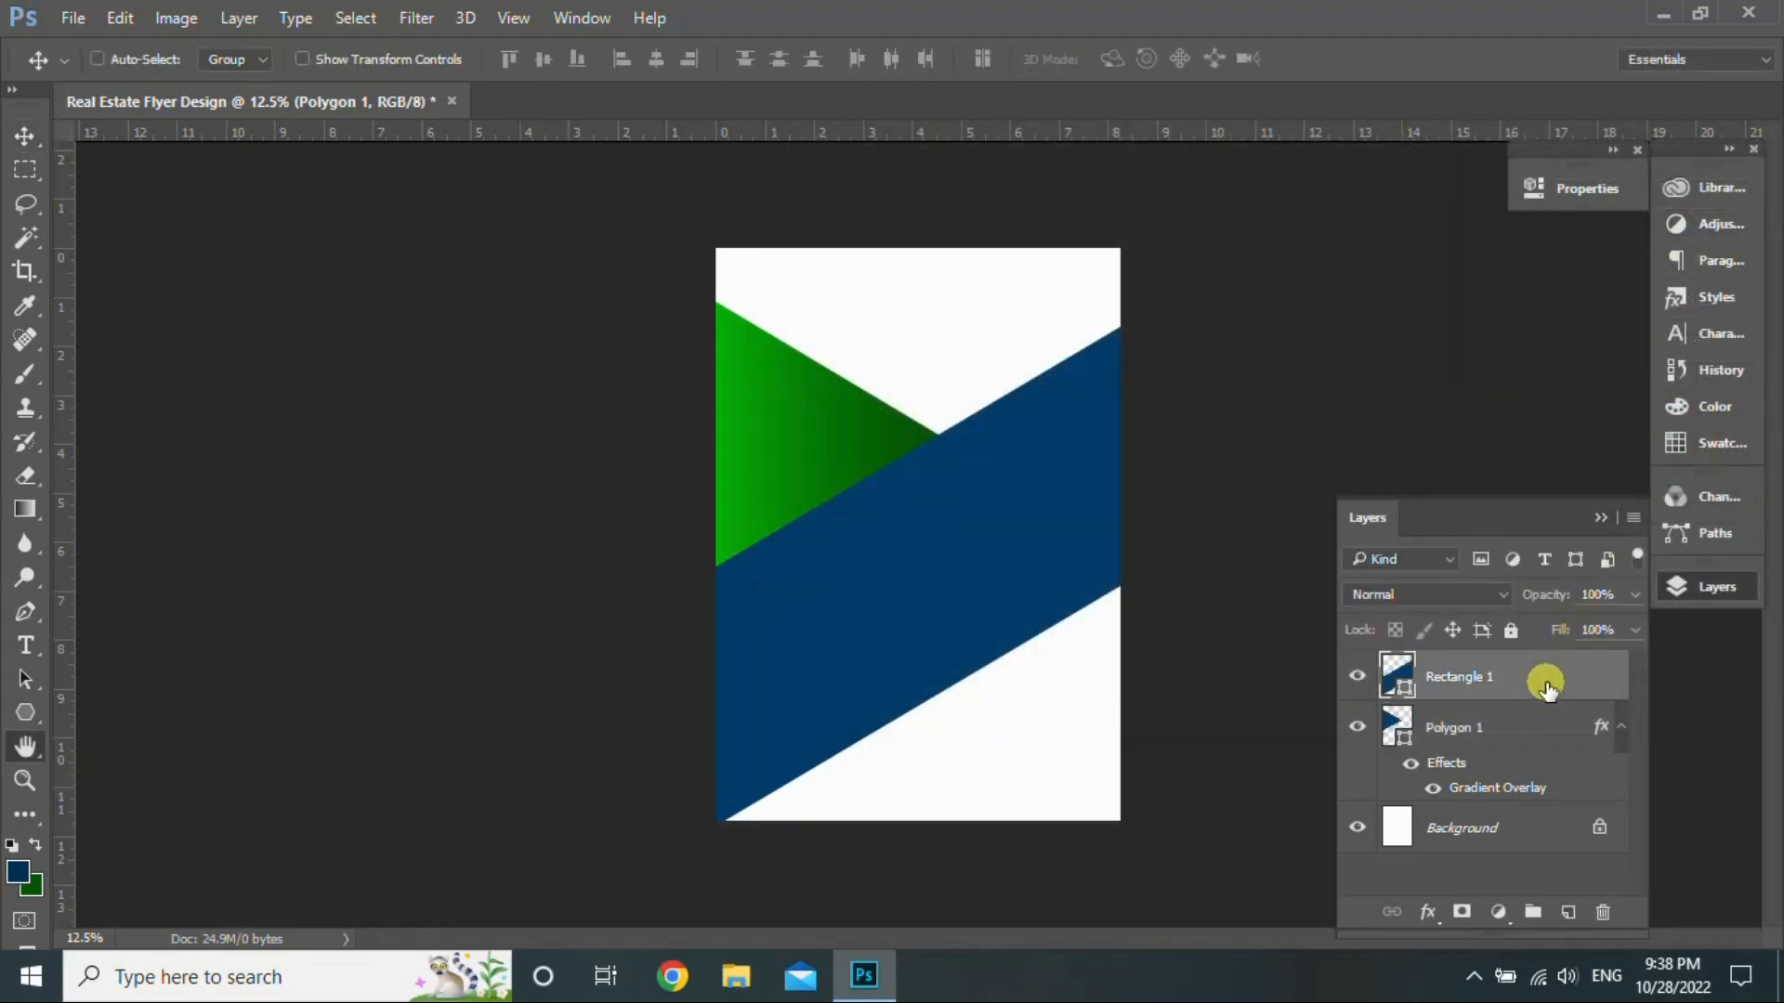
left_click_drag(956, 146, 1729, 104)
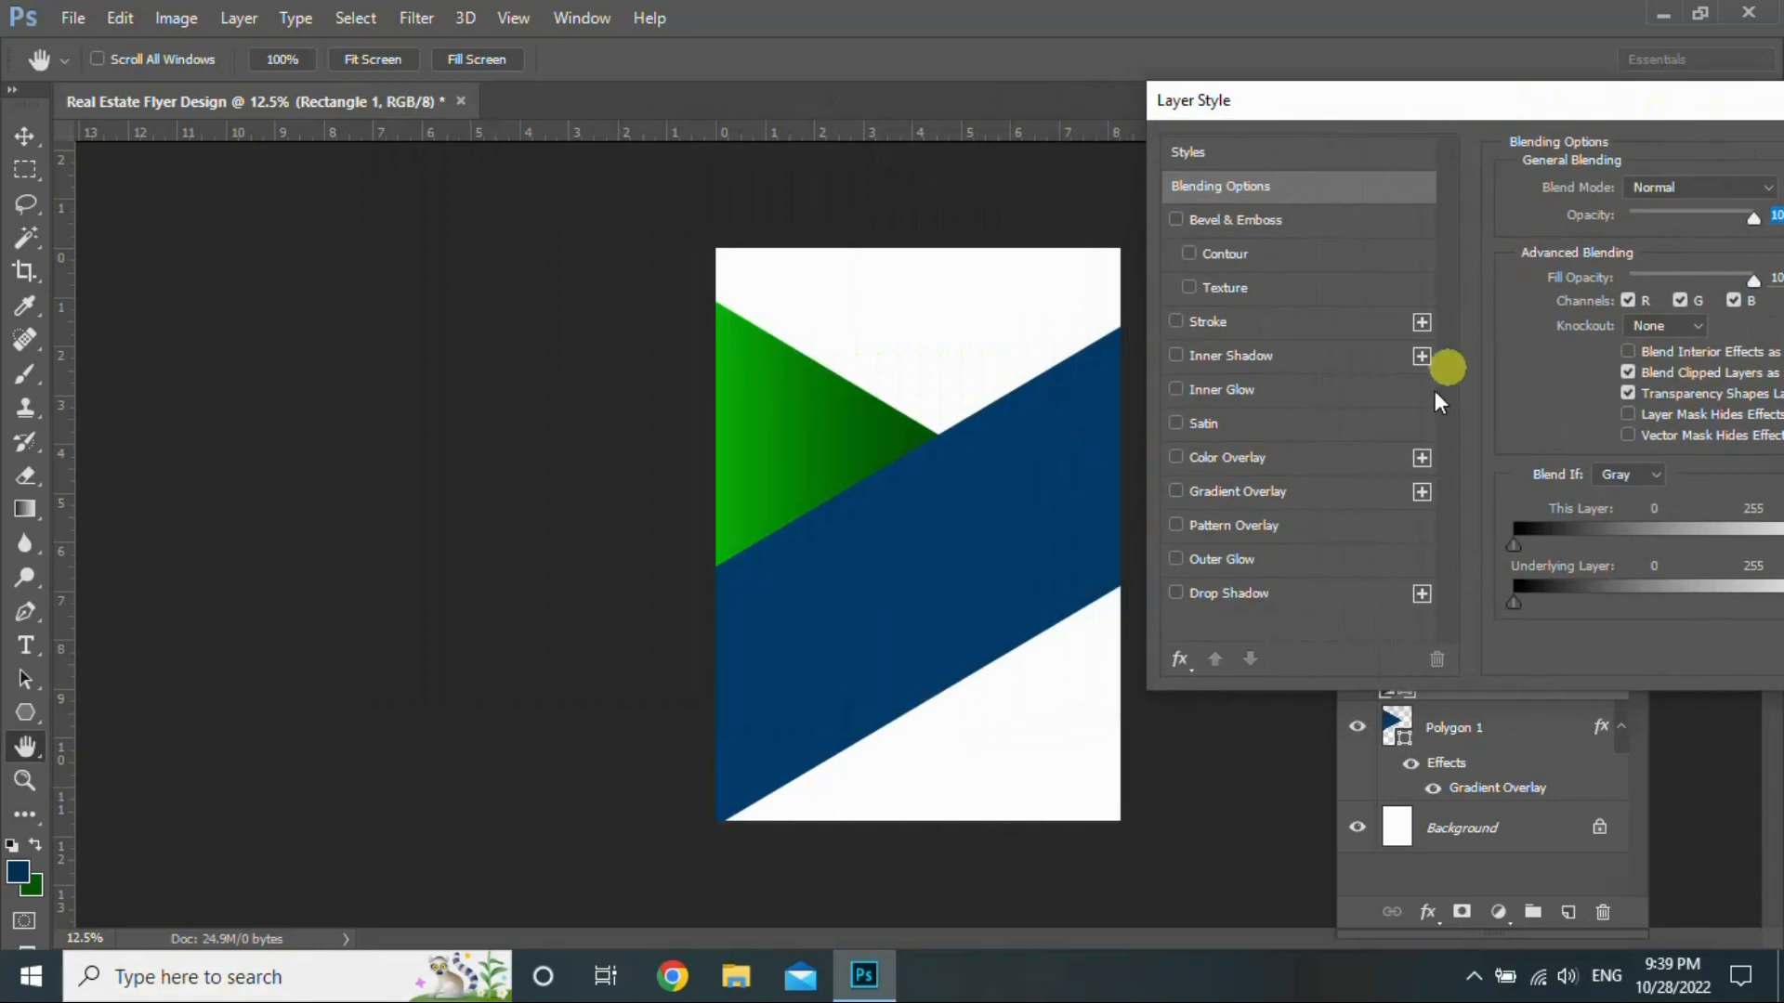
left_click(1176, 491)
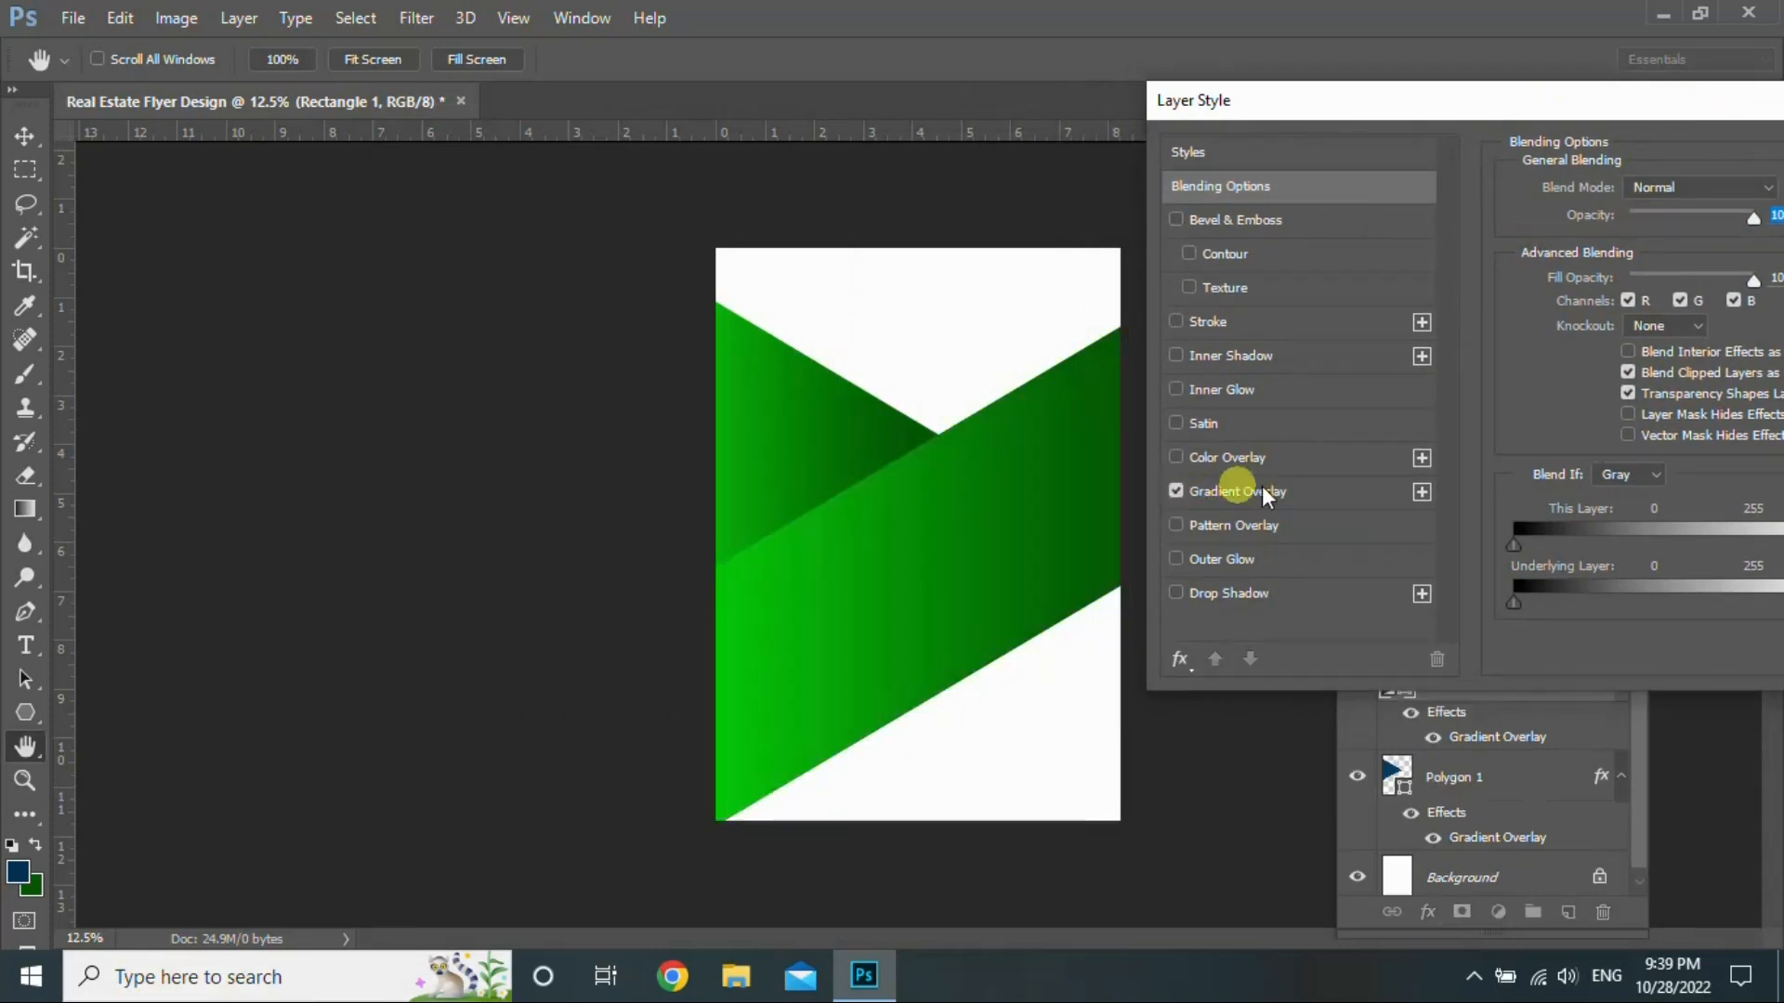
left_click(1328, 489)
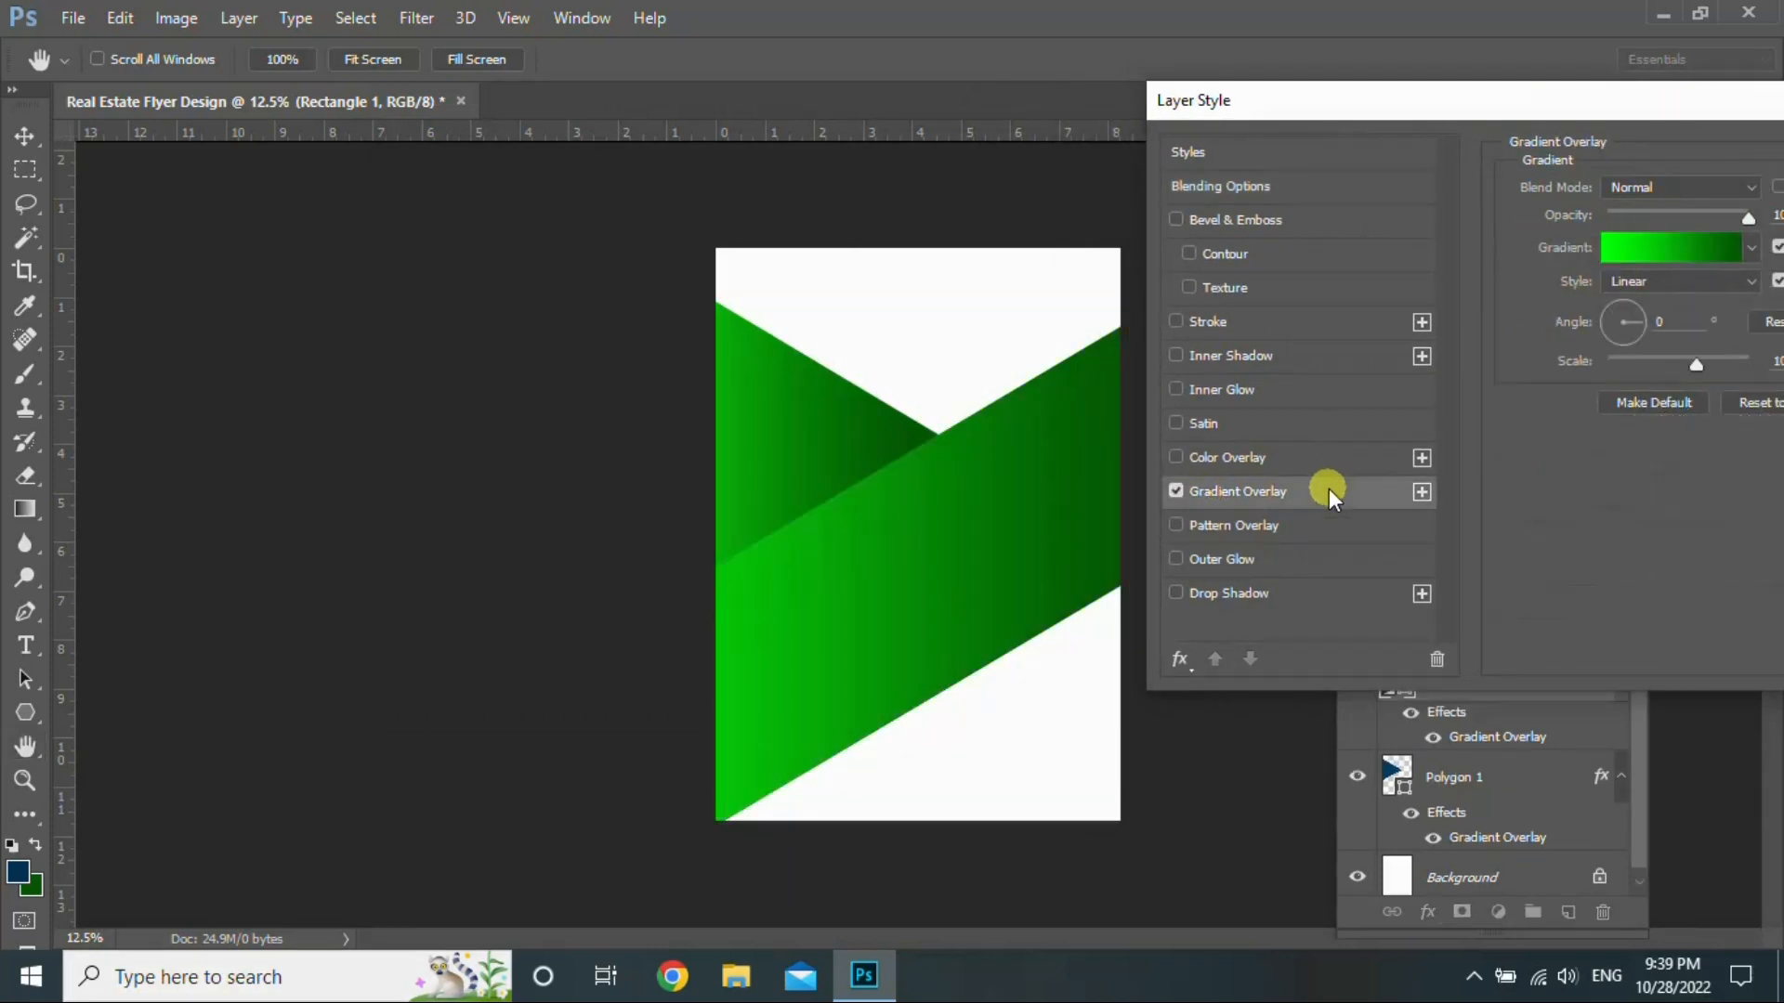
Step: Set the color stop at 0% of the rectangle's overlay gradient to #012d52
left_click(1646, 249)
left_click(145, 510)
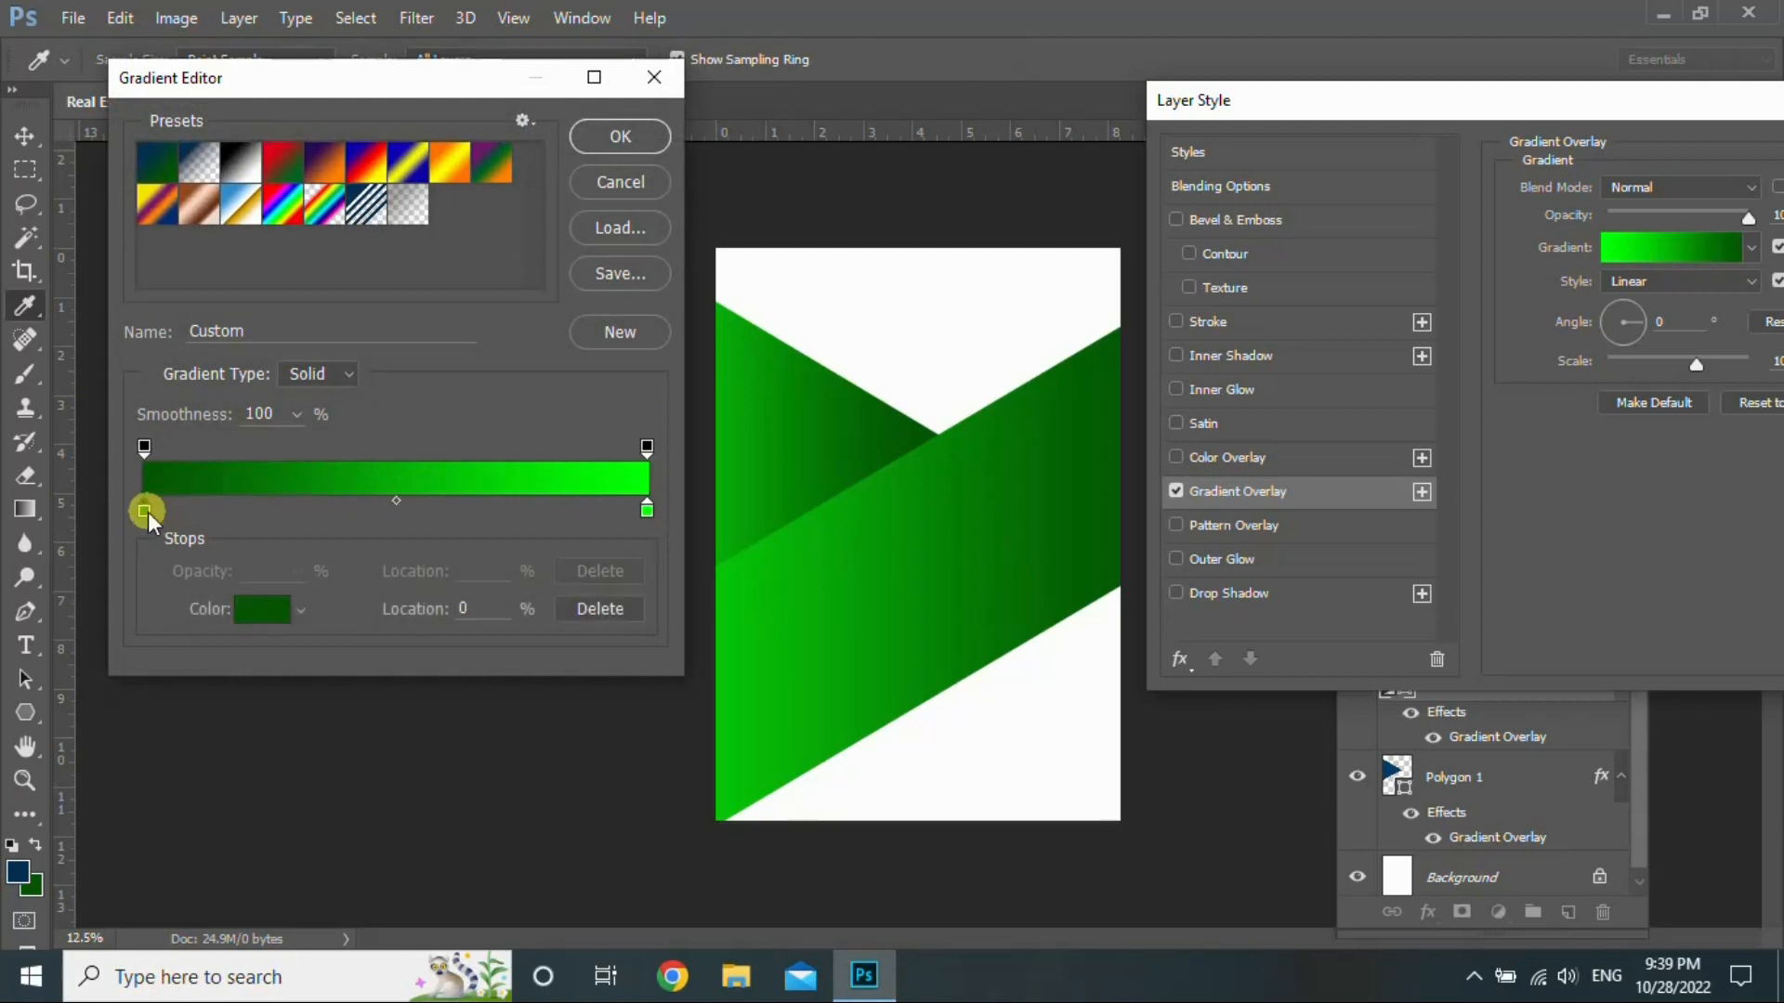
left_click(260, 610)
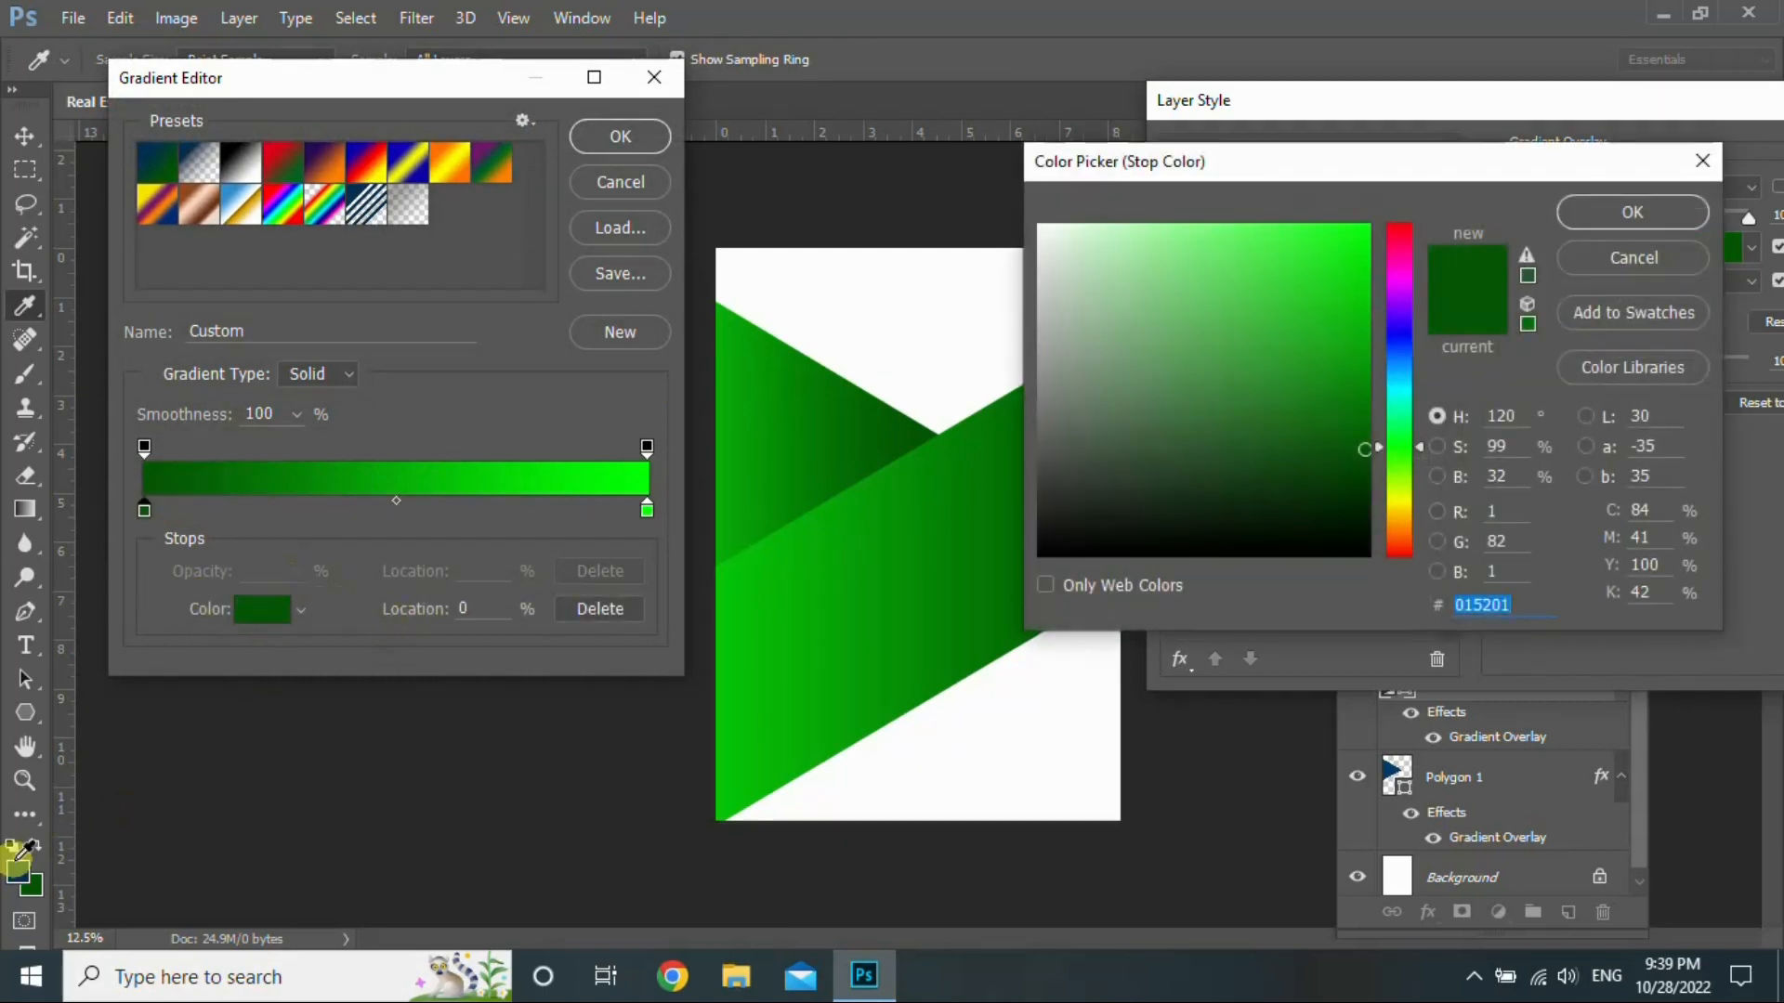
type("012d52")
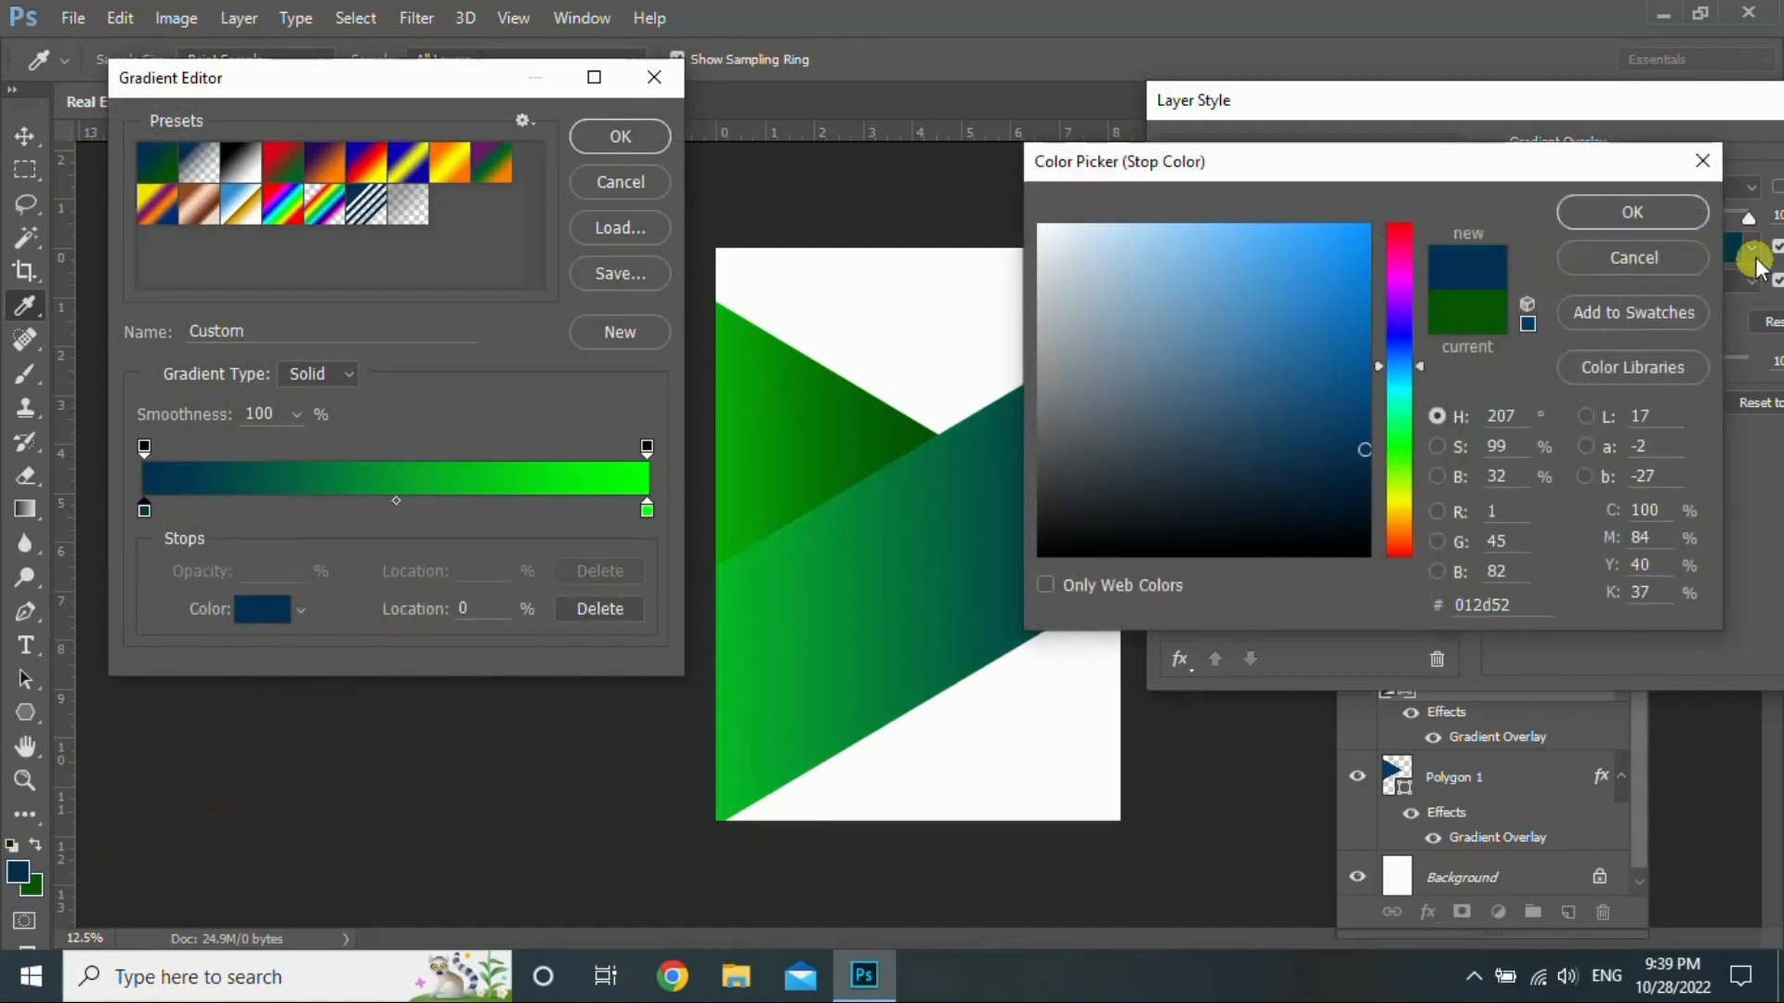
left_click(1657, 215)
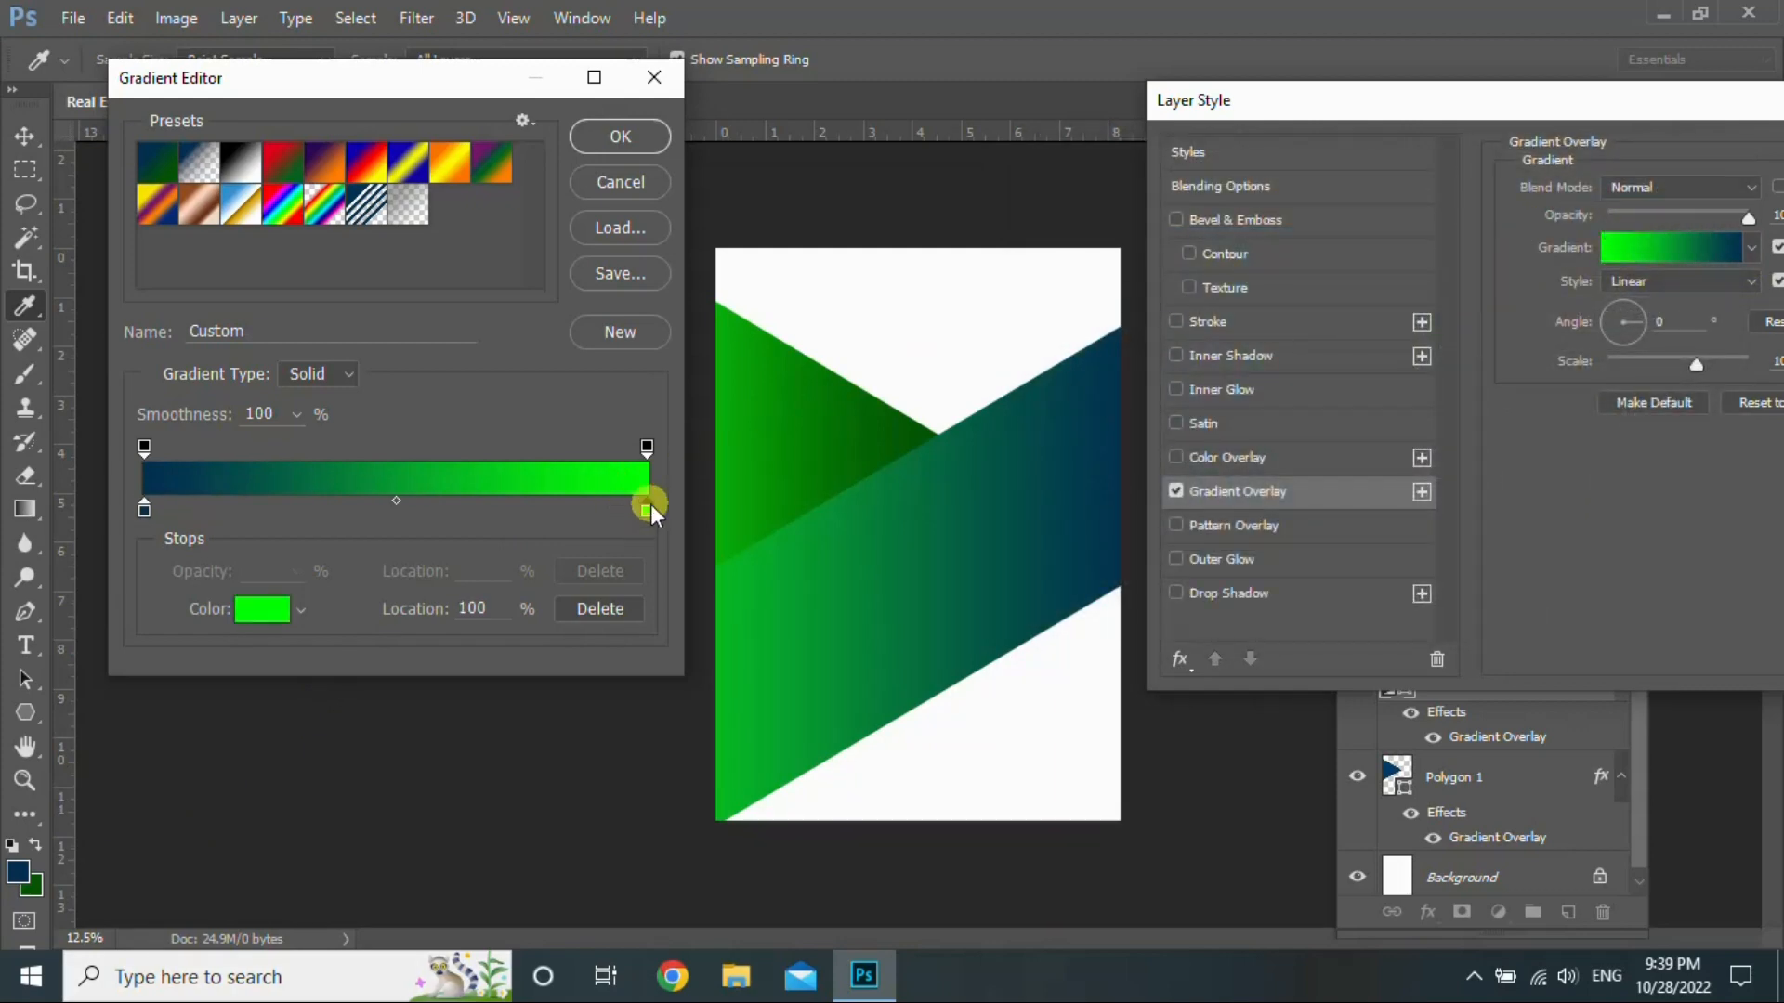
Step: Set the color stop at 100% of the rectangle's overlay gradient to #008bff and apply the gradient
left_click(252, 629)
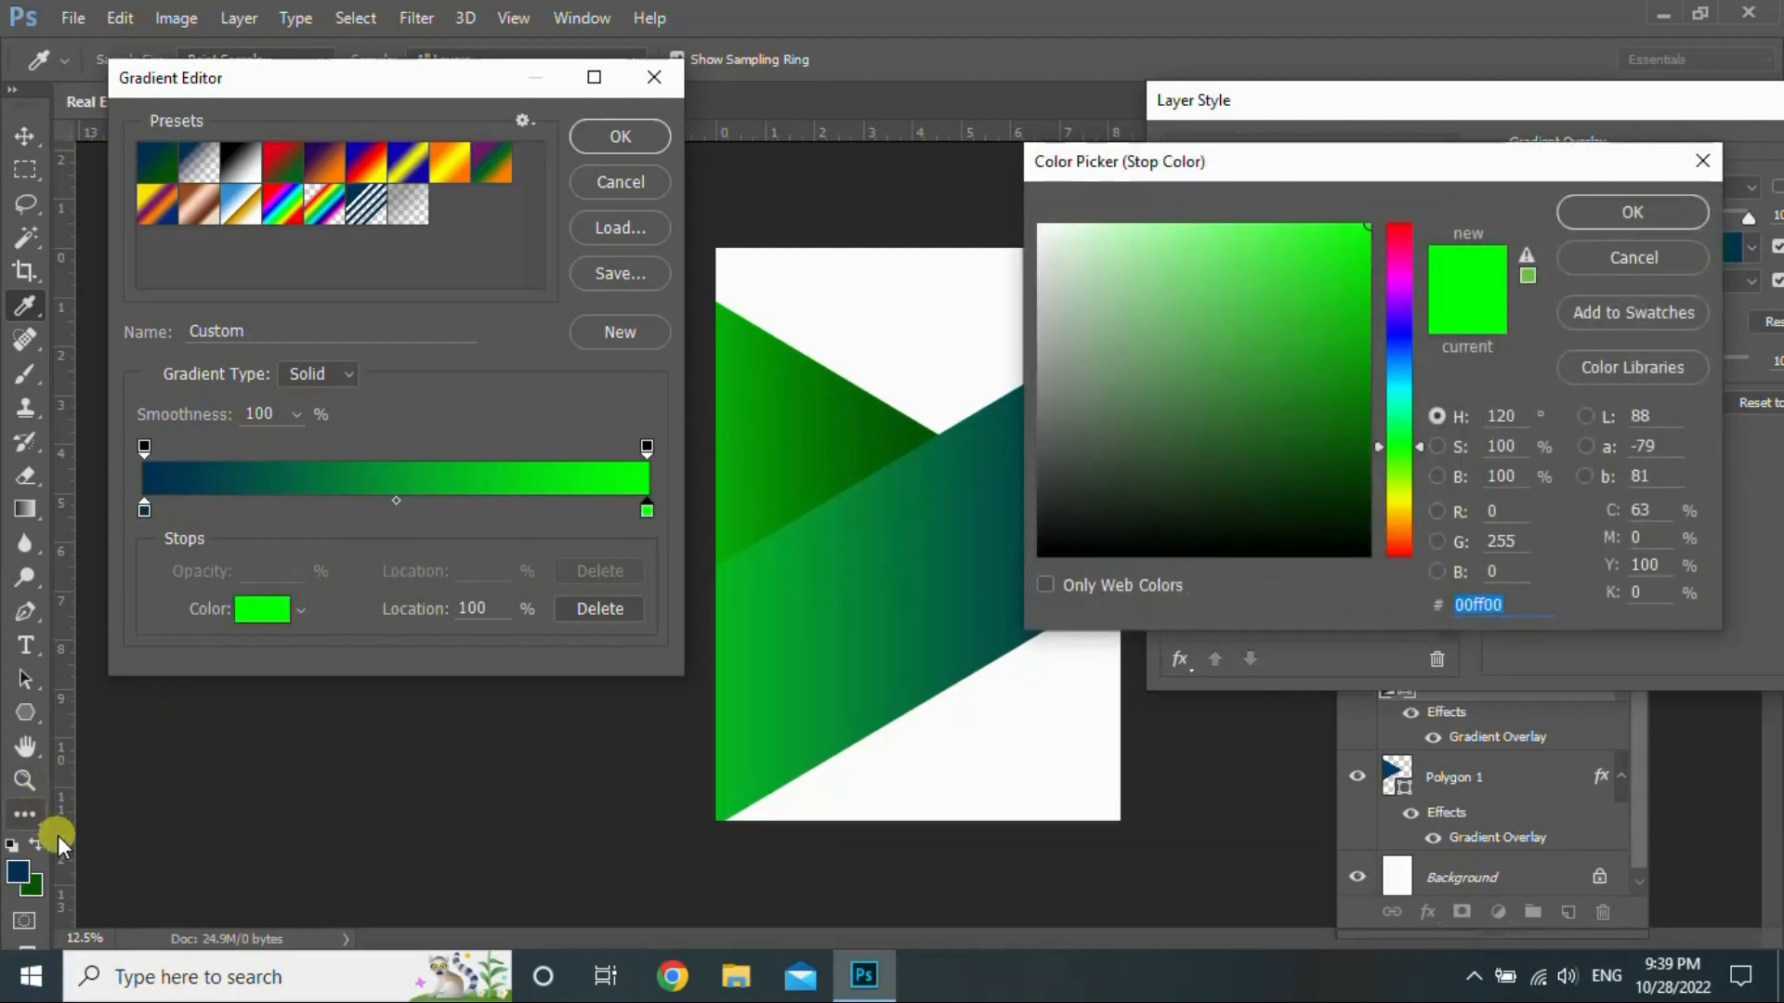
type("012d52")
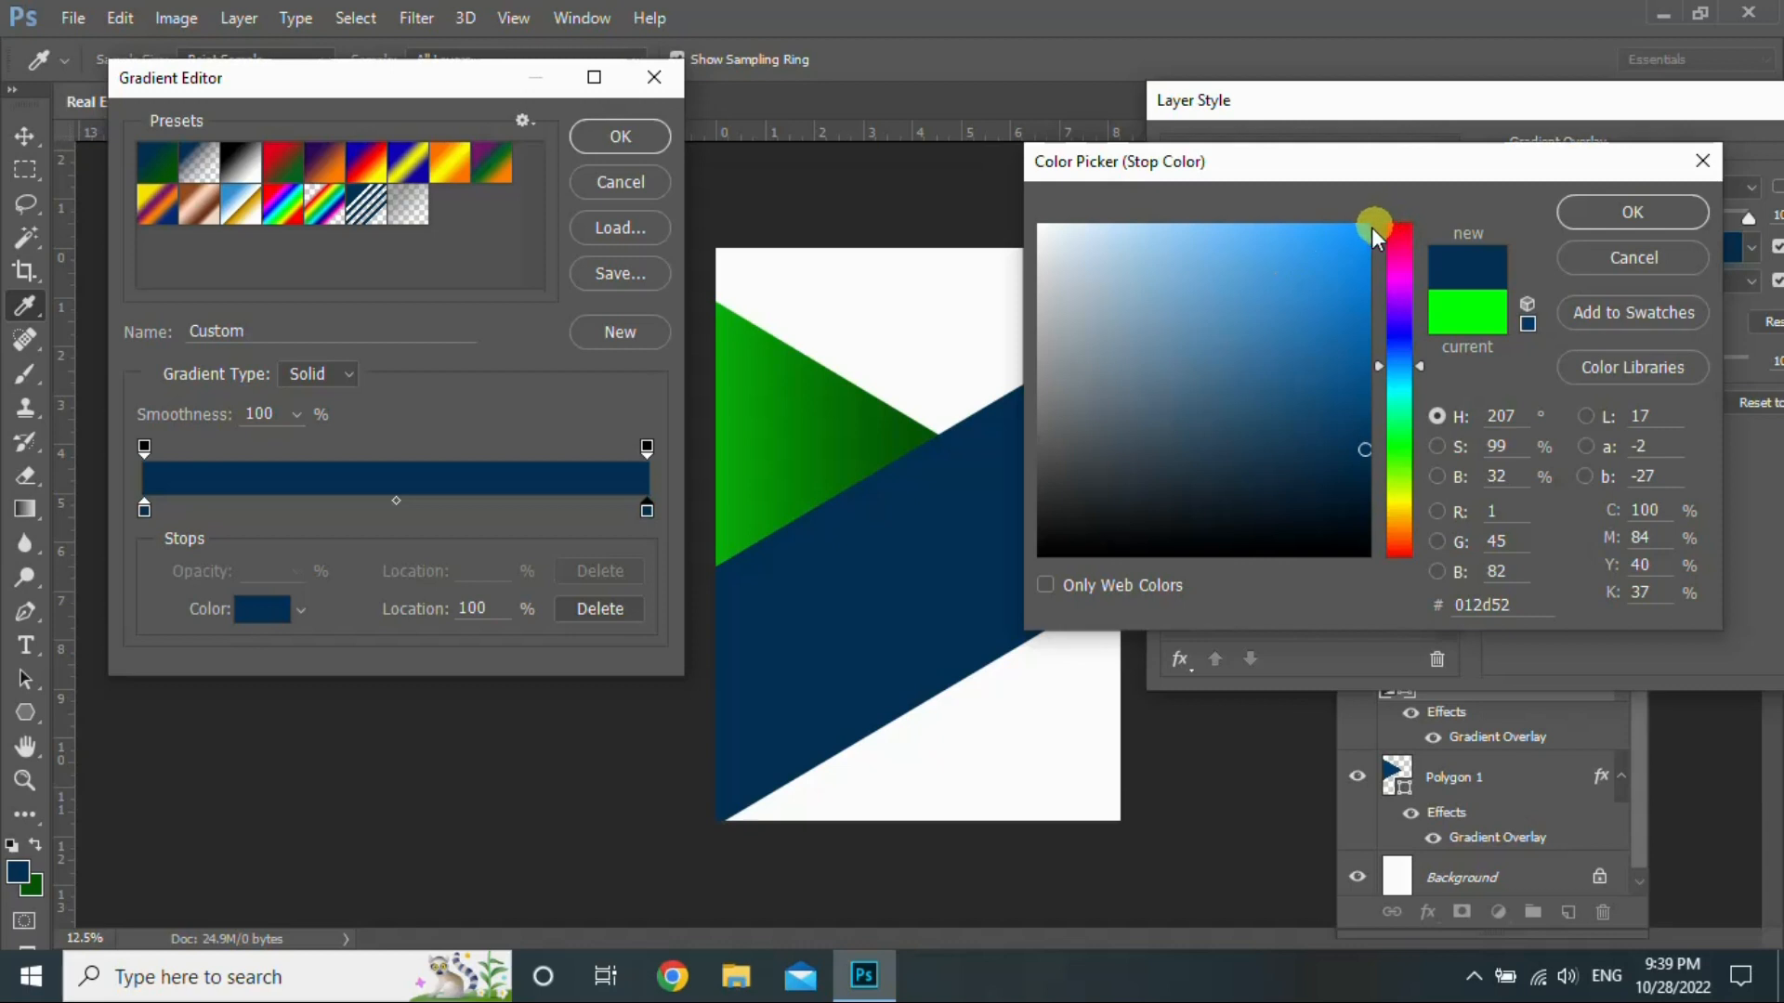
left_click_drag(1368, 228, 1375, 215)
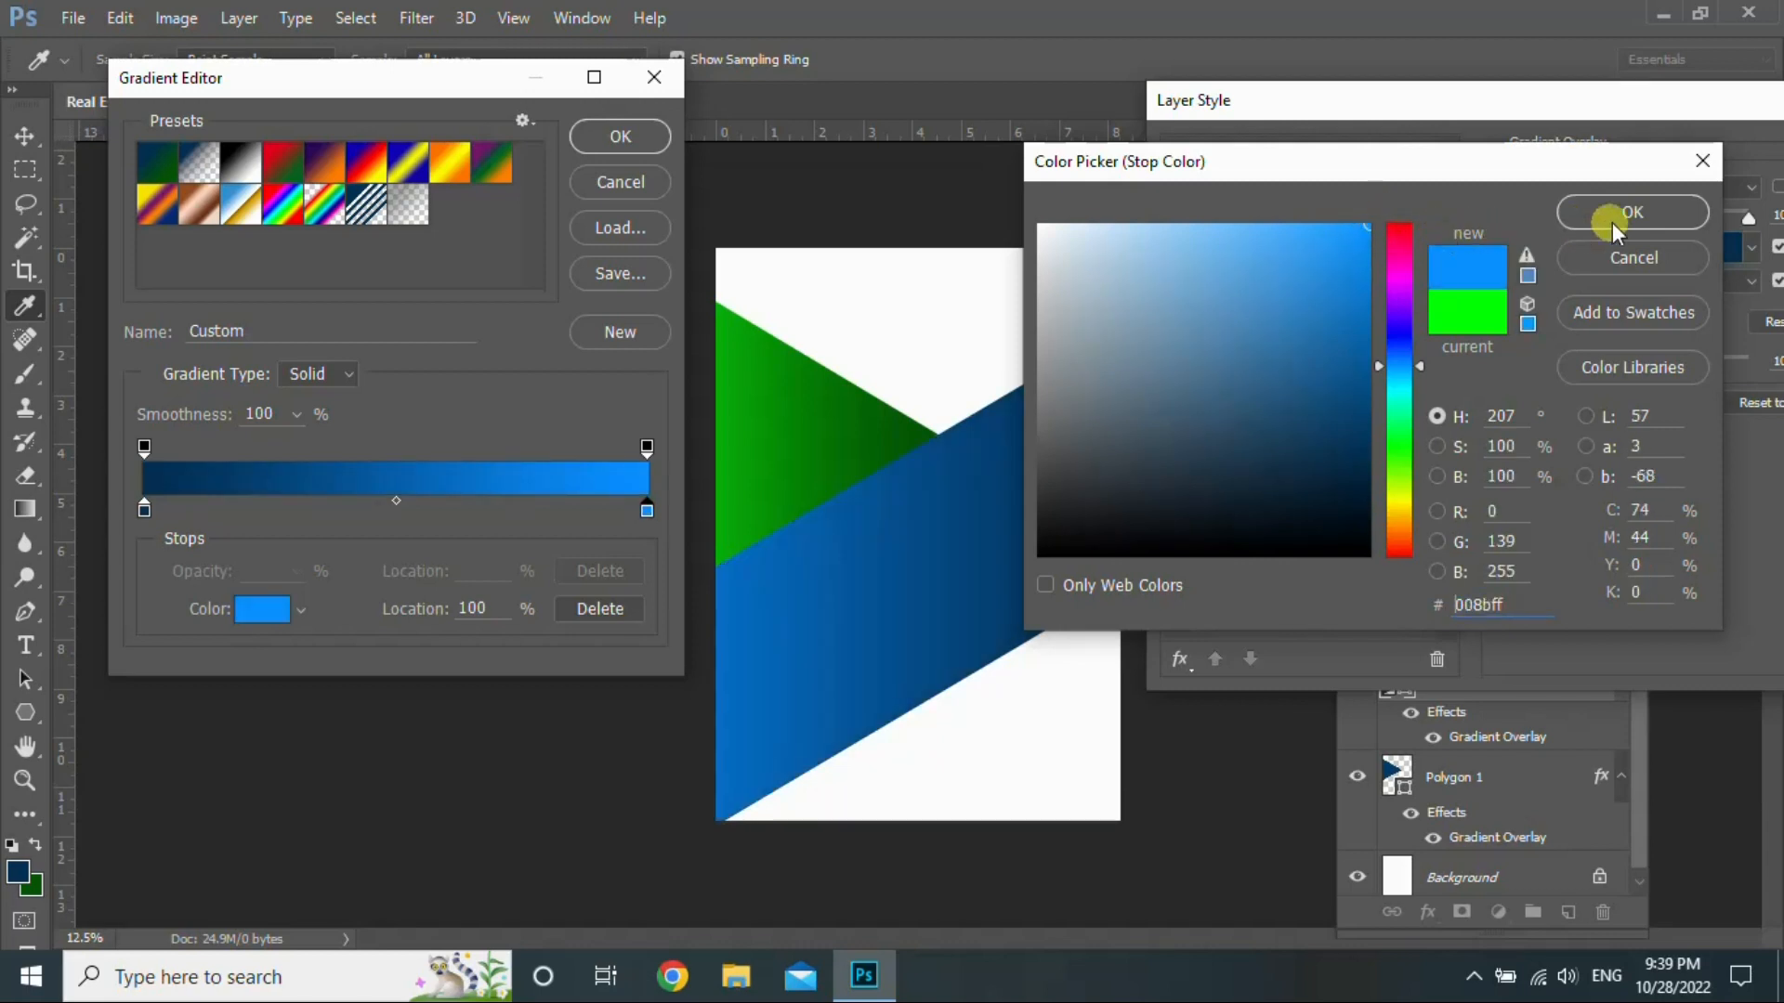
left_click(1613, 212)
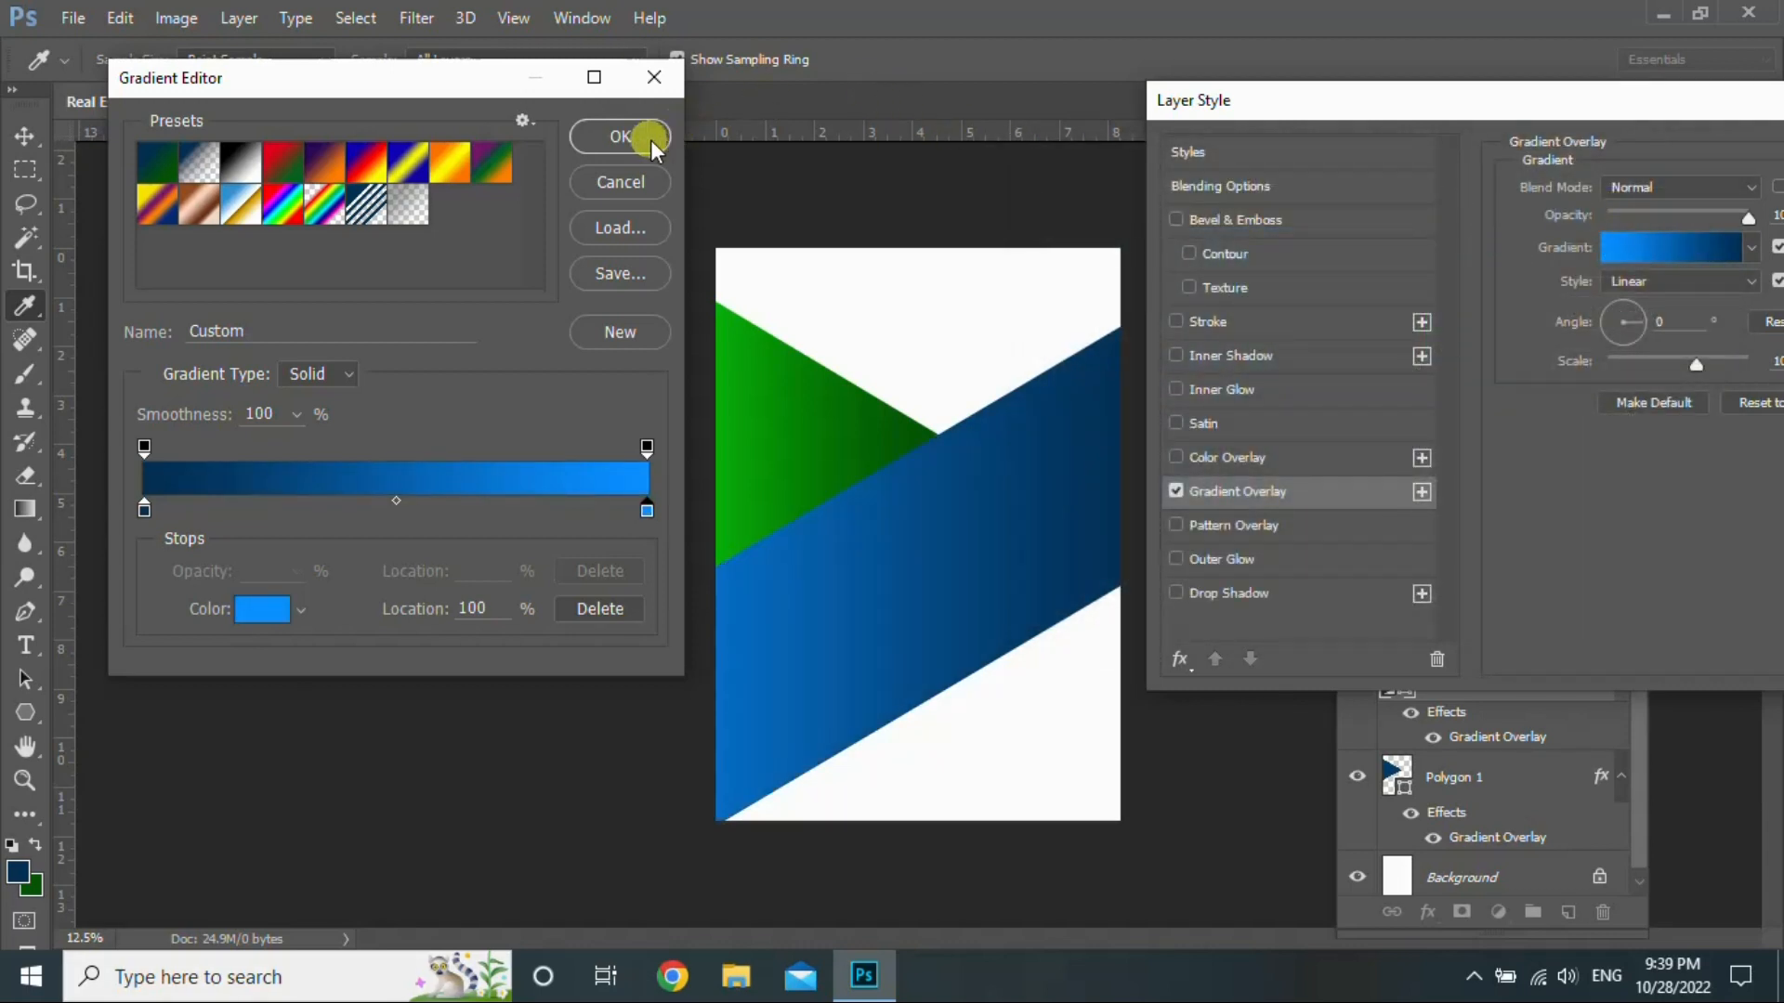
left_click(650, 140)
Step: Turn off Reverse for the rectangle's Gradient Overlay, shift the gradient toward the band's upper right, and apply the style
left_click_drag(1548, 112, 1485, 110)
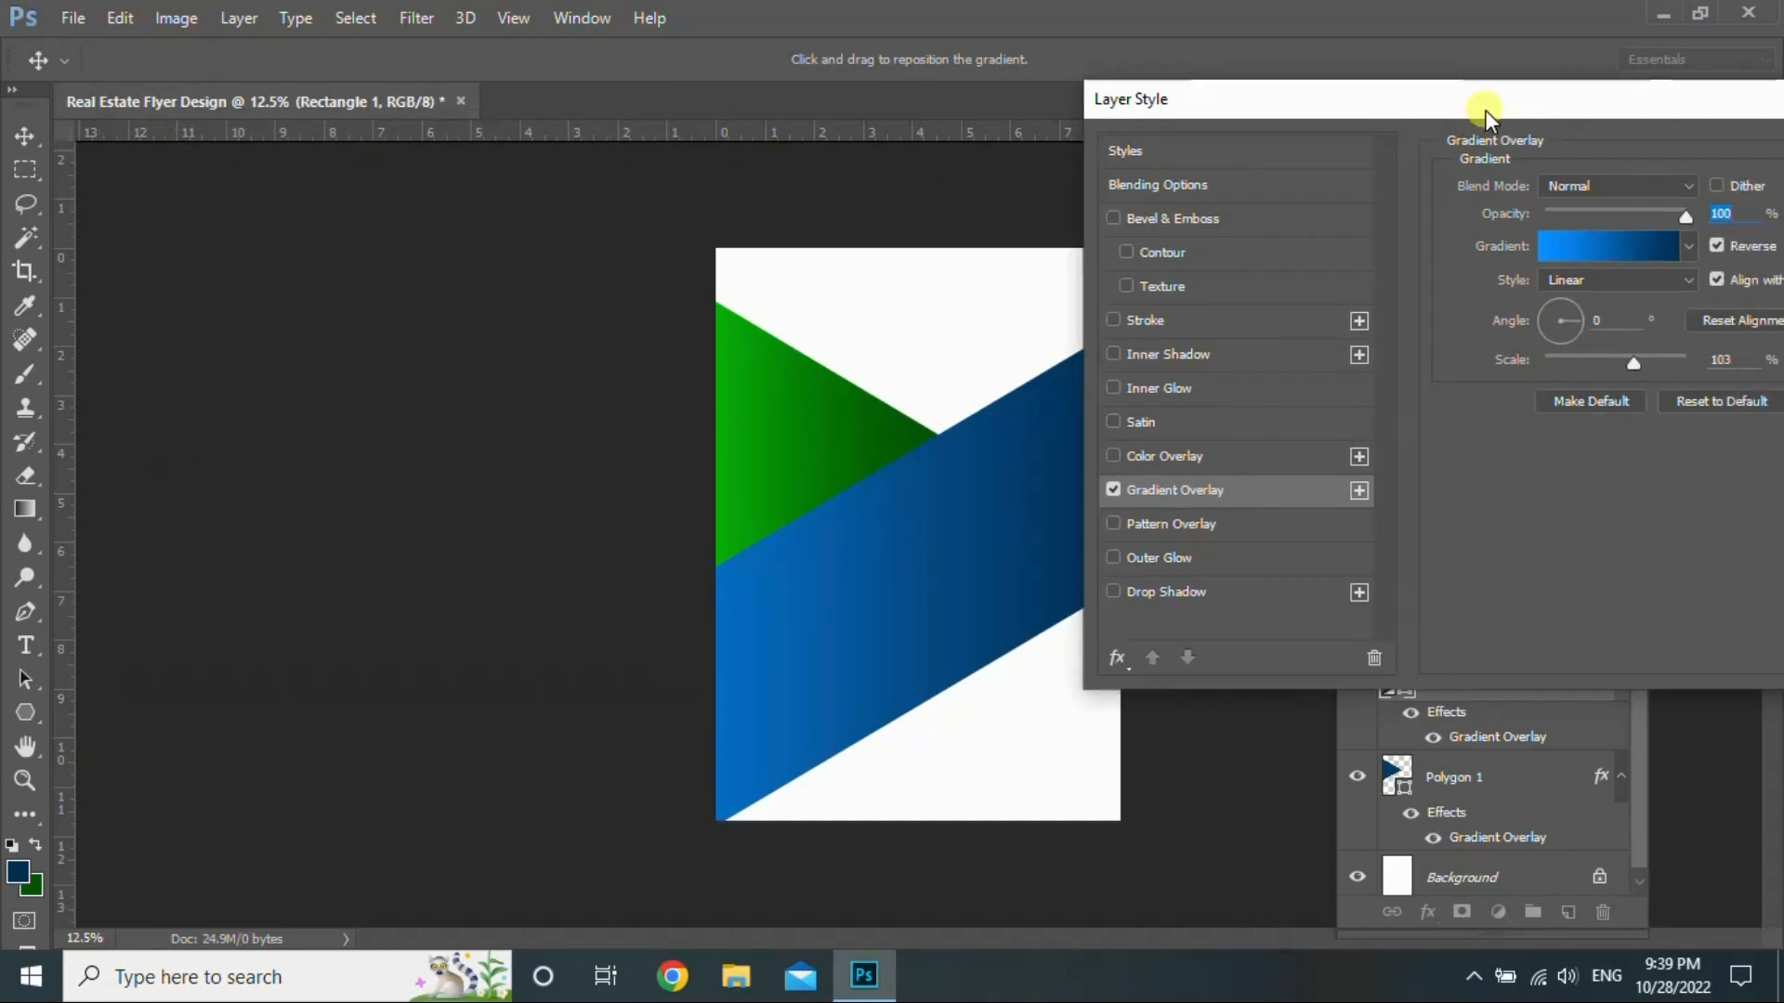
left_click(1721, 245)
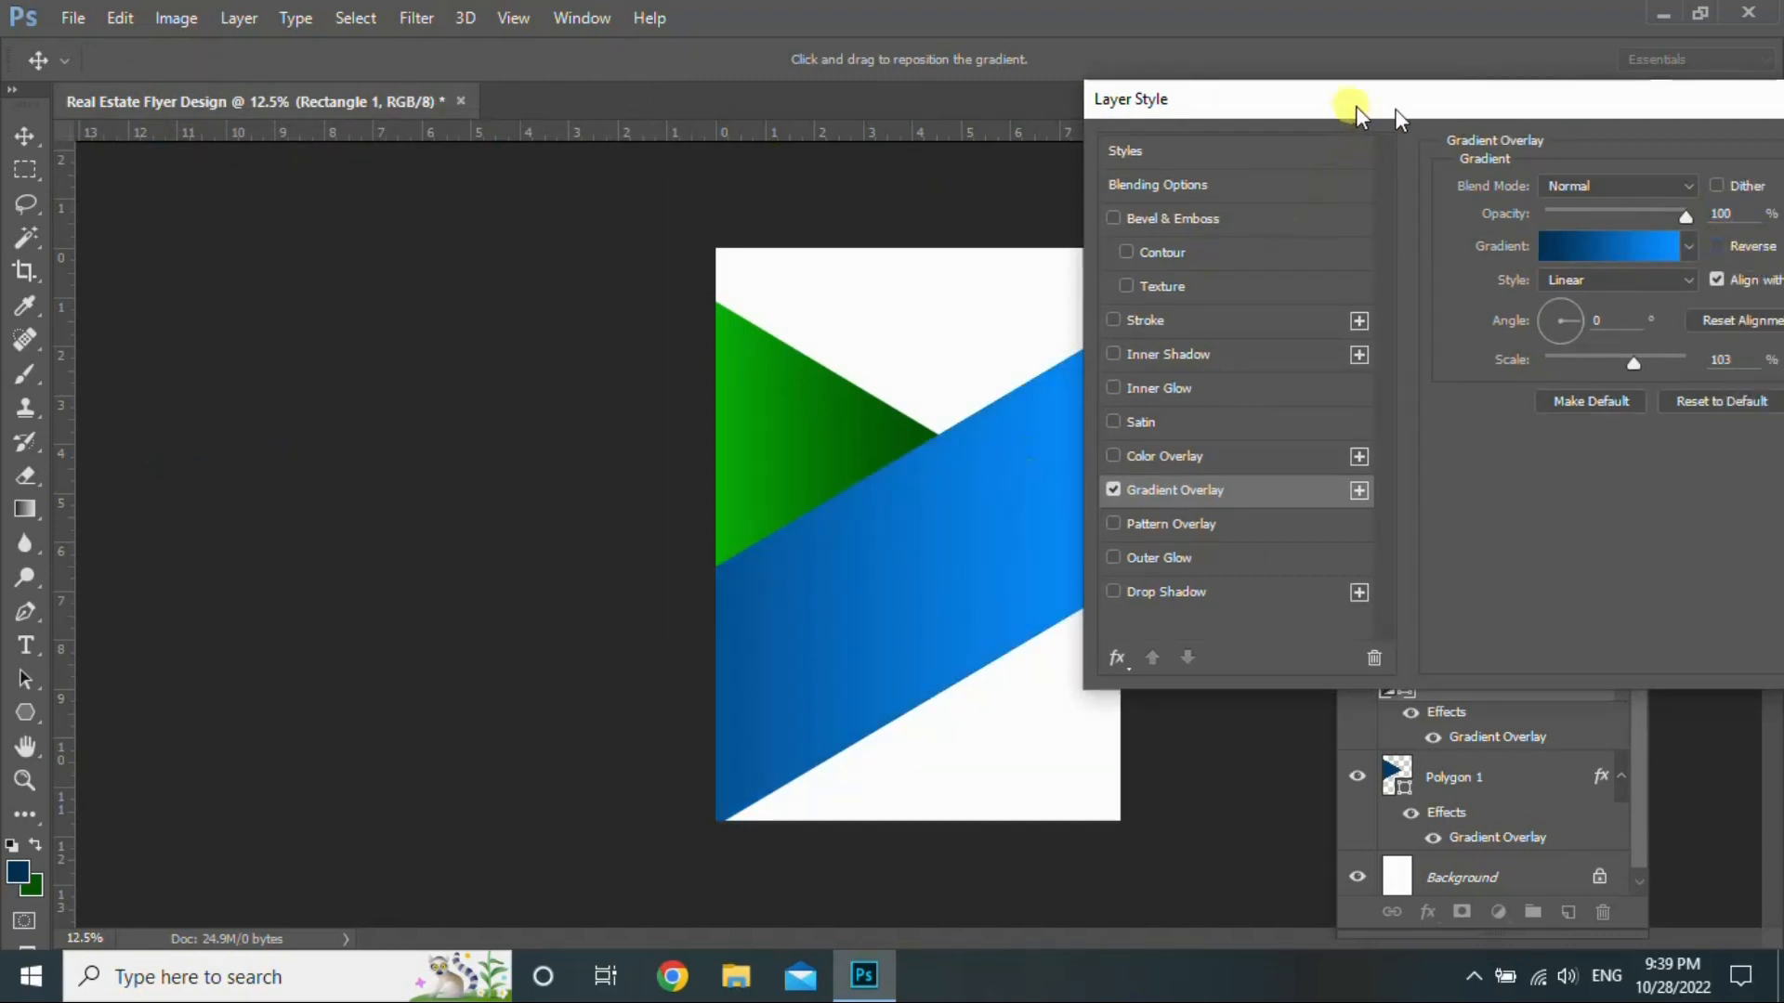
left_click_drag(1357, 106, 1548, 116)
left_click_drag(827, 579, 967, 513)
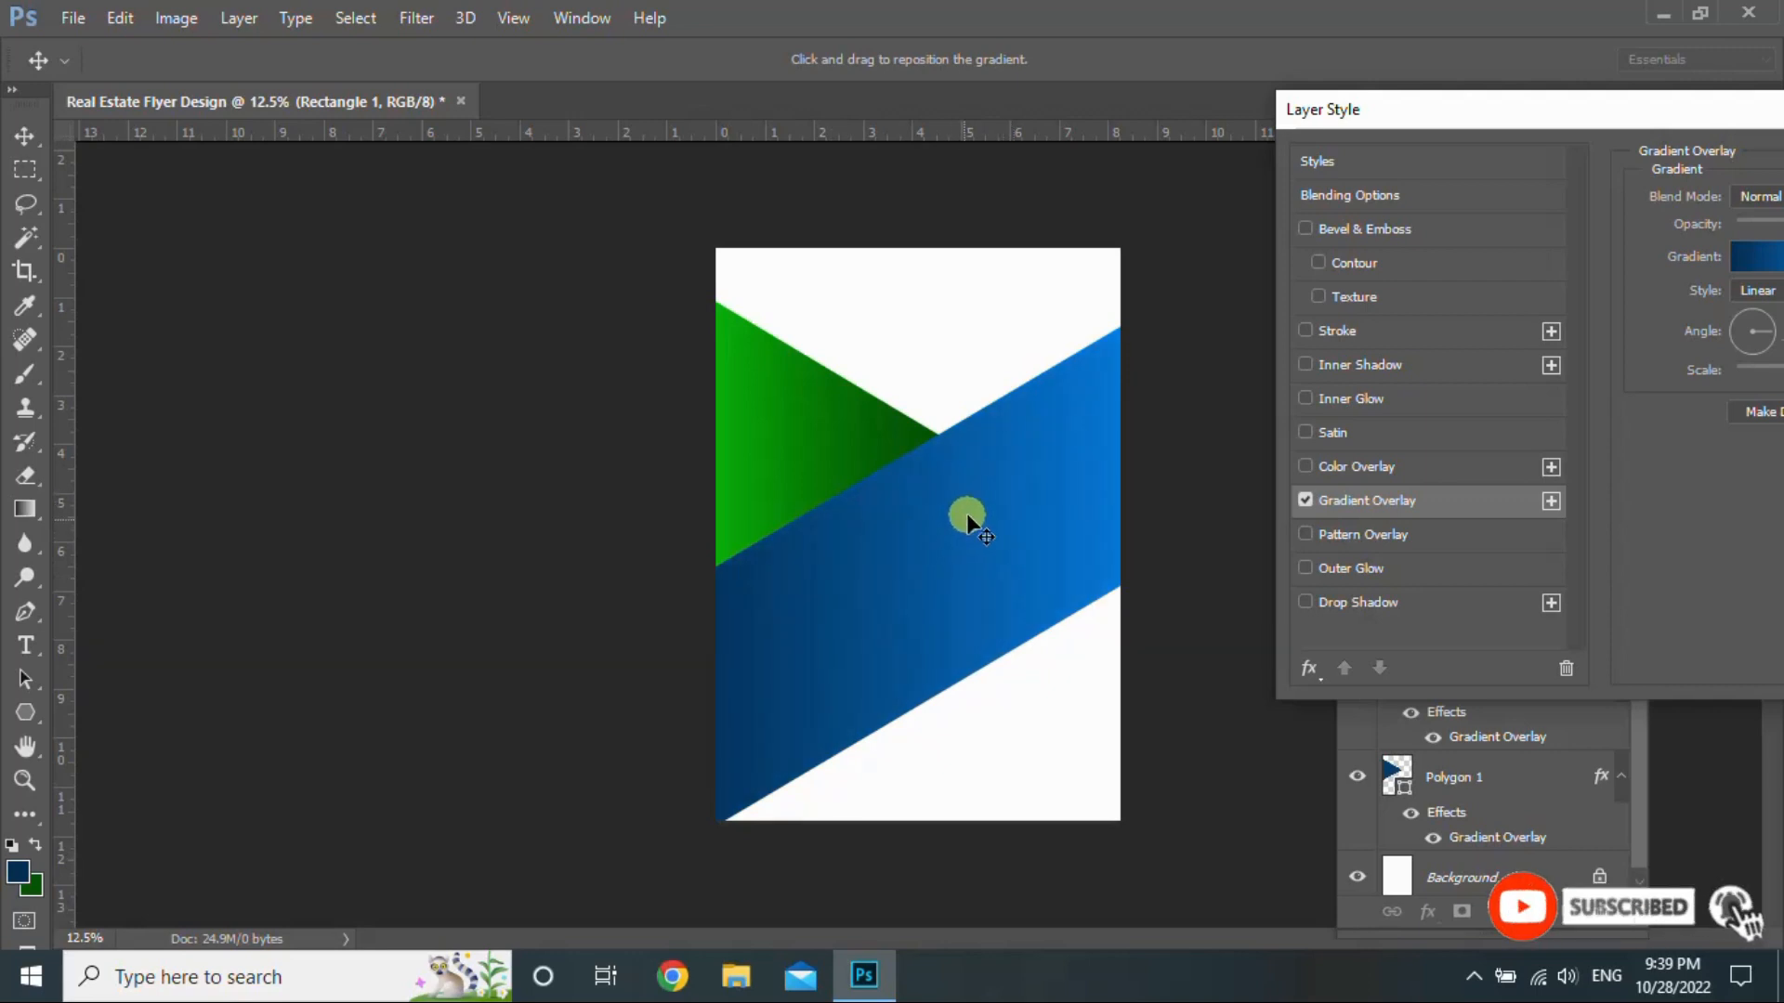
left_click_drag(1663, 116, 1332, 152)
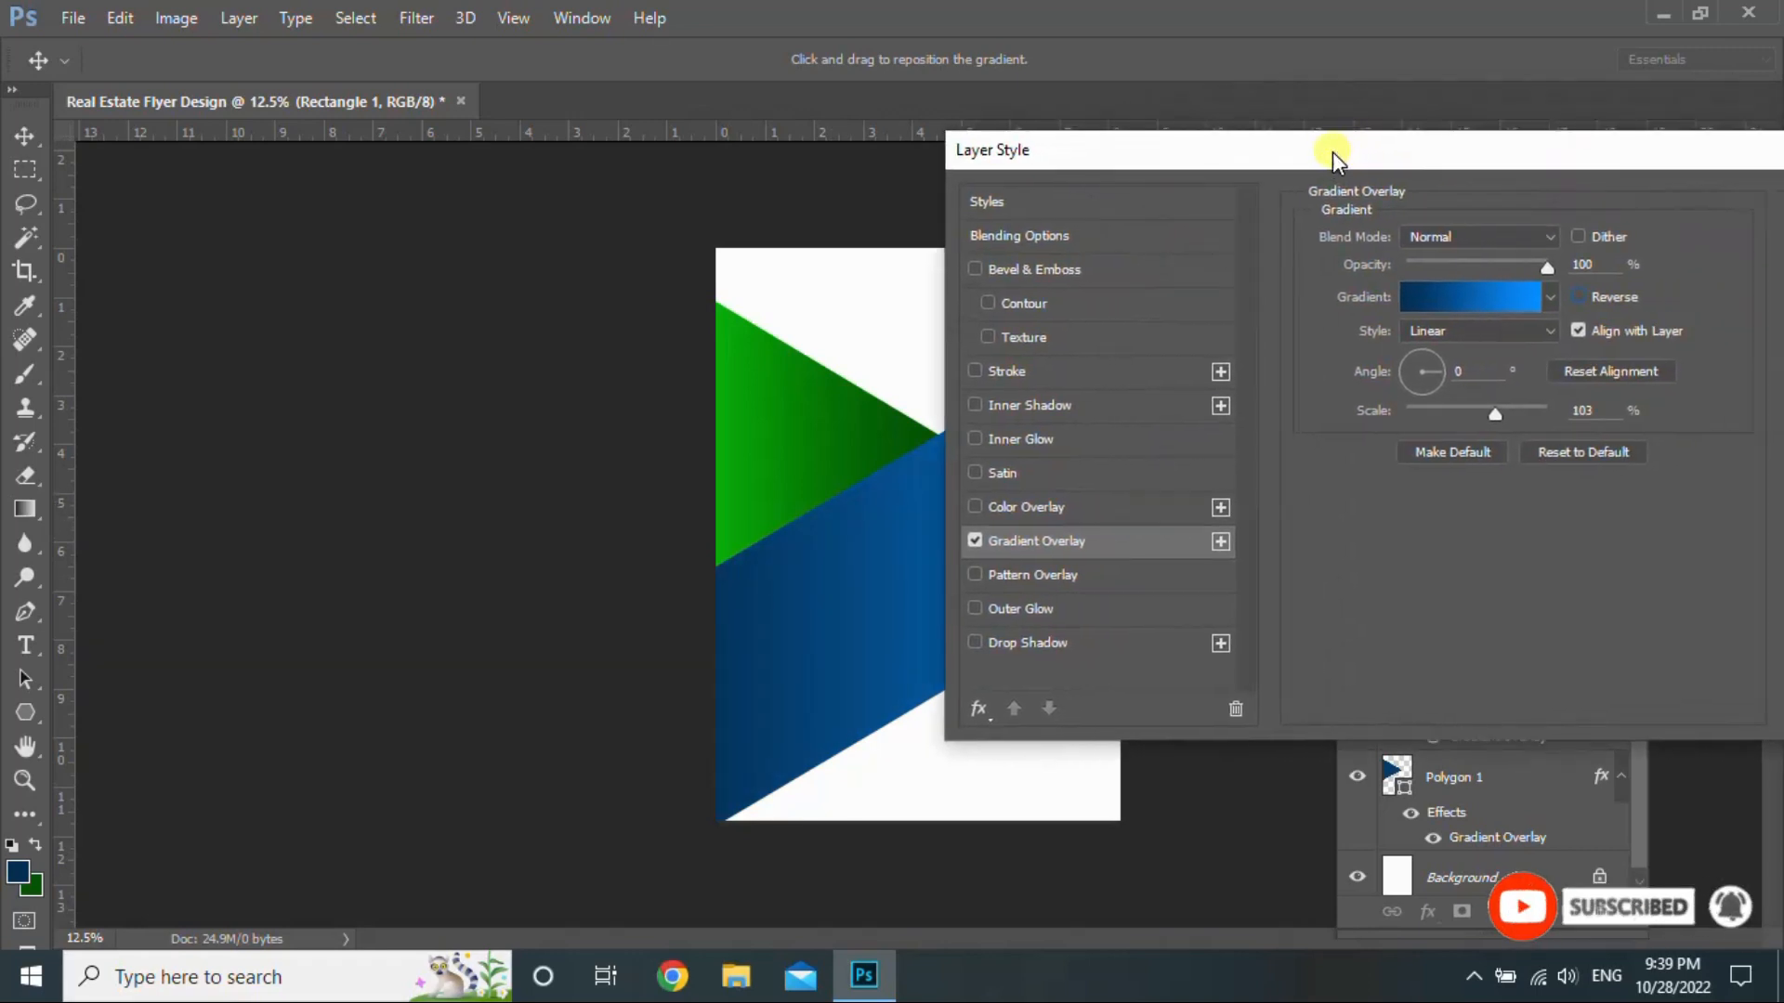
left_click_drag(1677, 158, 1329, 173)
left_click(1570, 232)
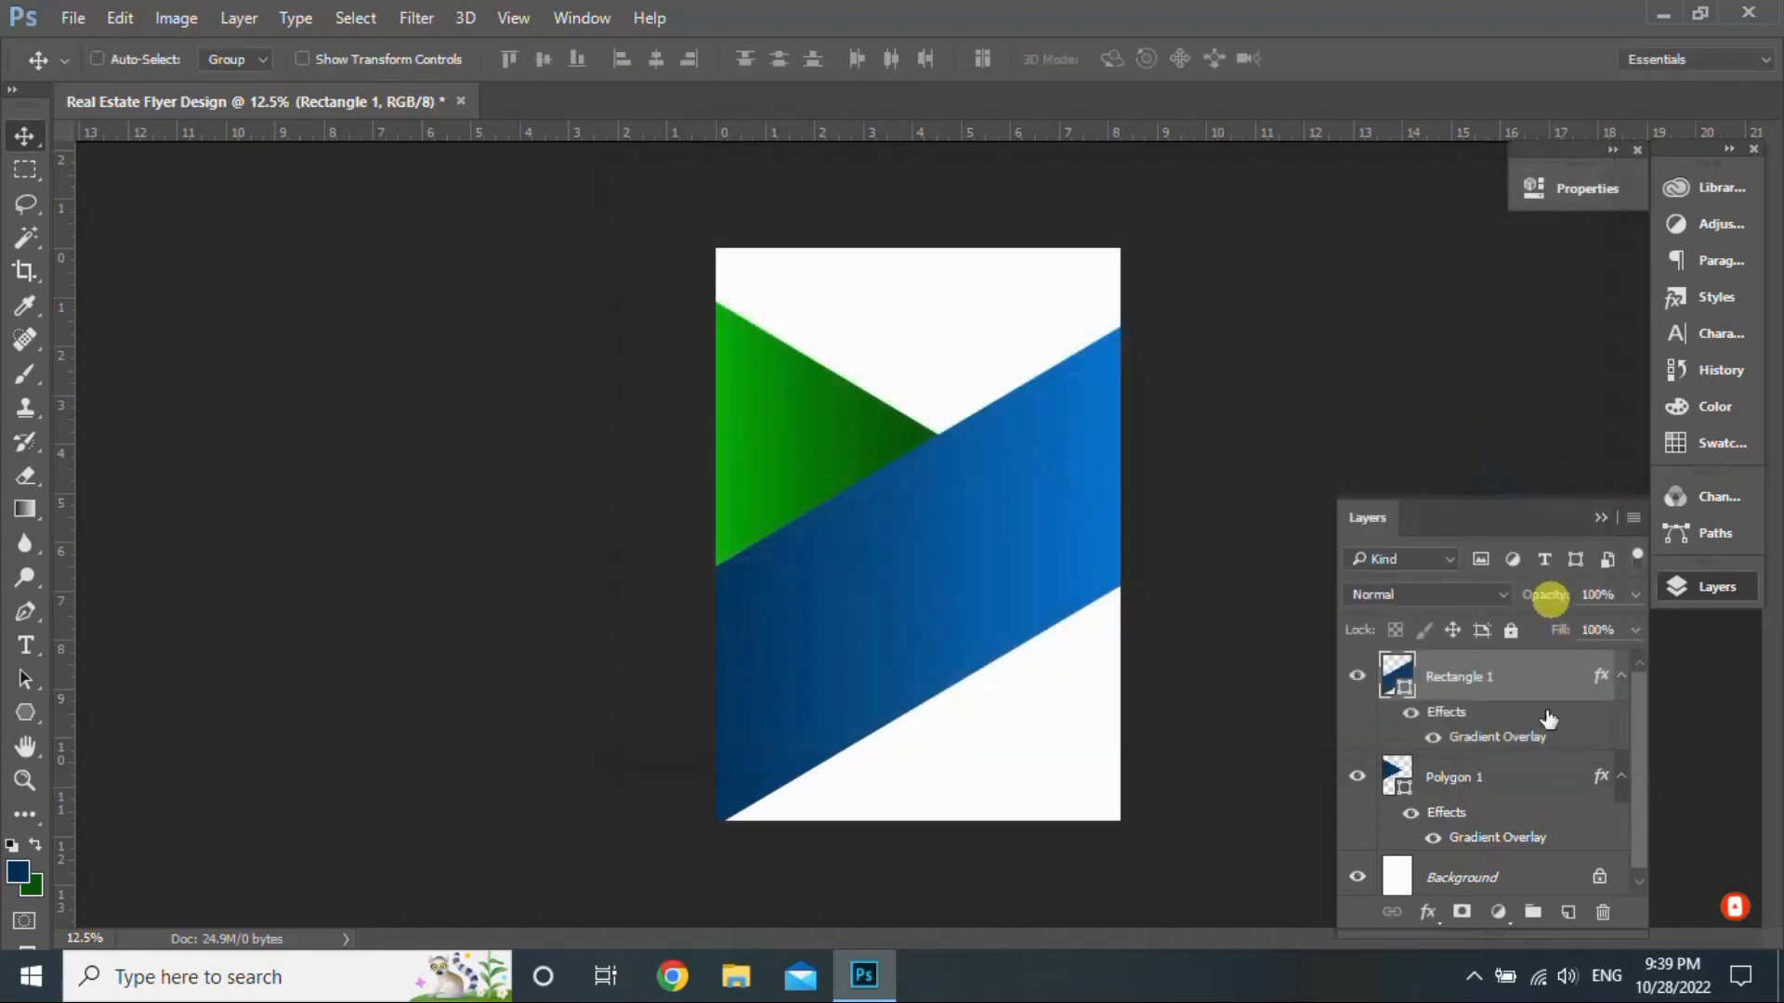
Step: Place the house photo directly above the Background layer, align it to the page's top edge and reduce its height to about 44.5%
left_click(1526, 877)
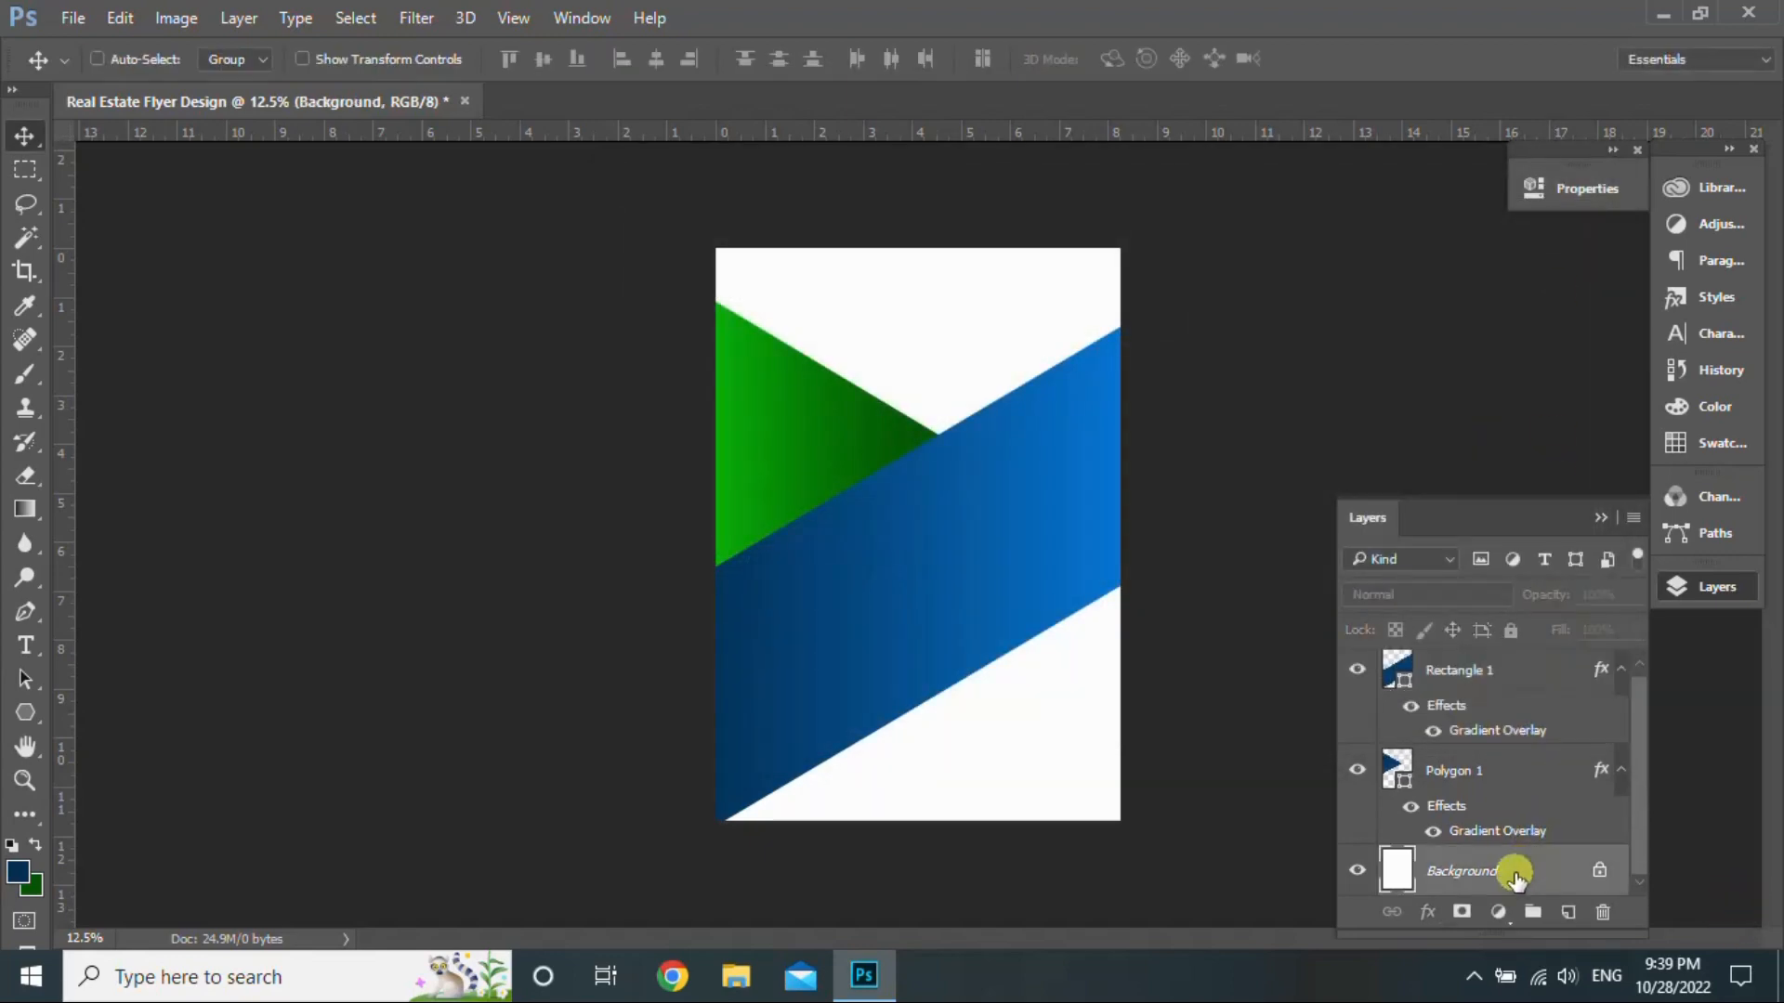
left_click(1663, 14)
left_click_drag(1251, 69, 998, 682)
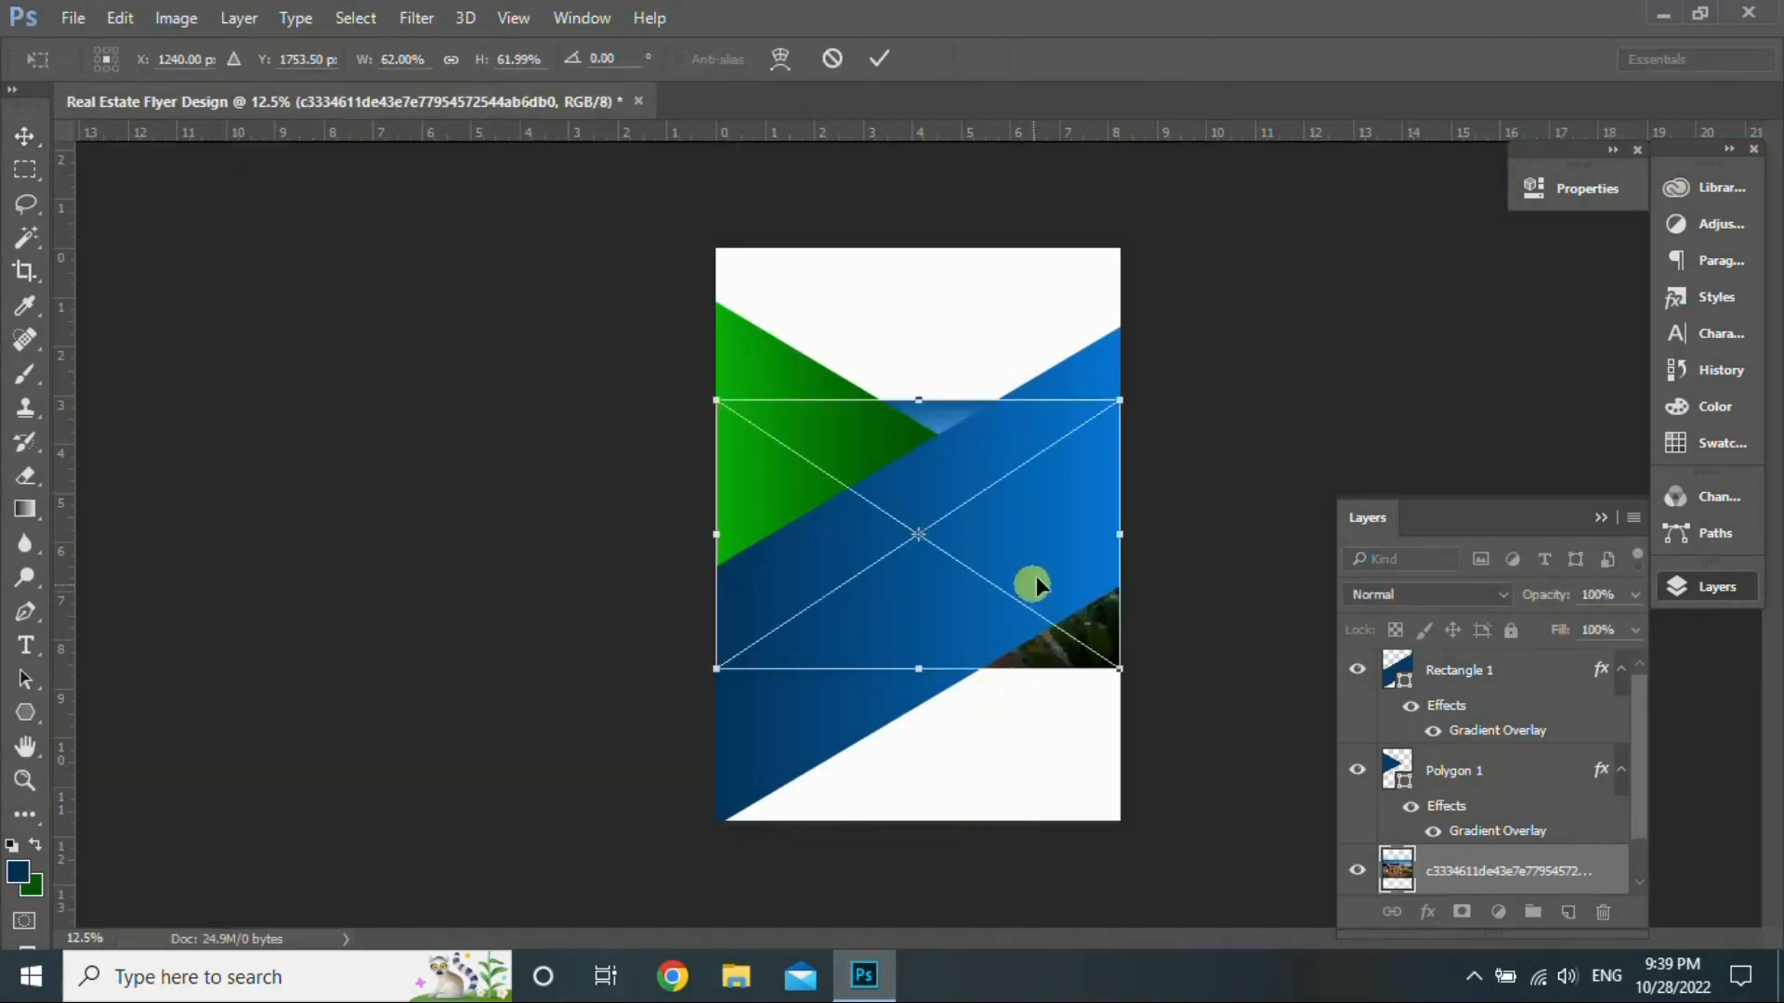
left_click_drag(1035, 576, 1044, 402)
left_click_drag(918, 518, 921, 443)
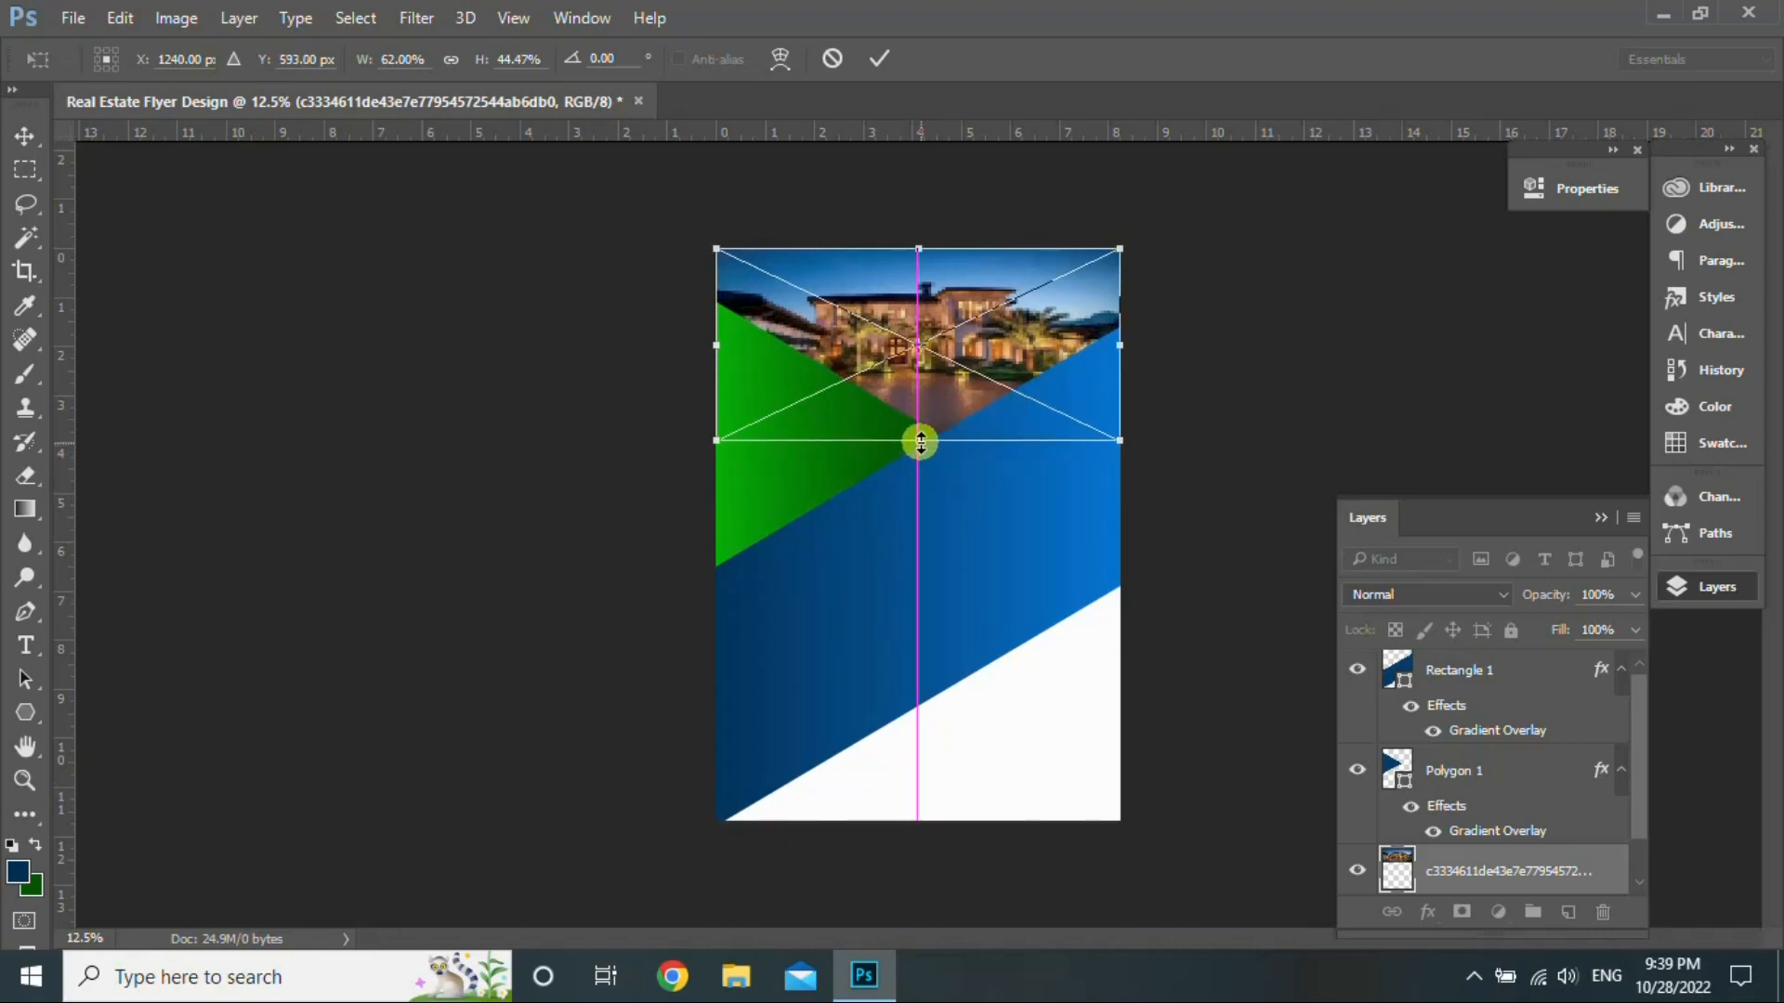
key("Return")
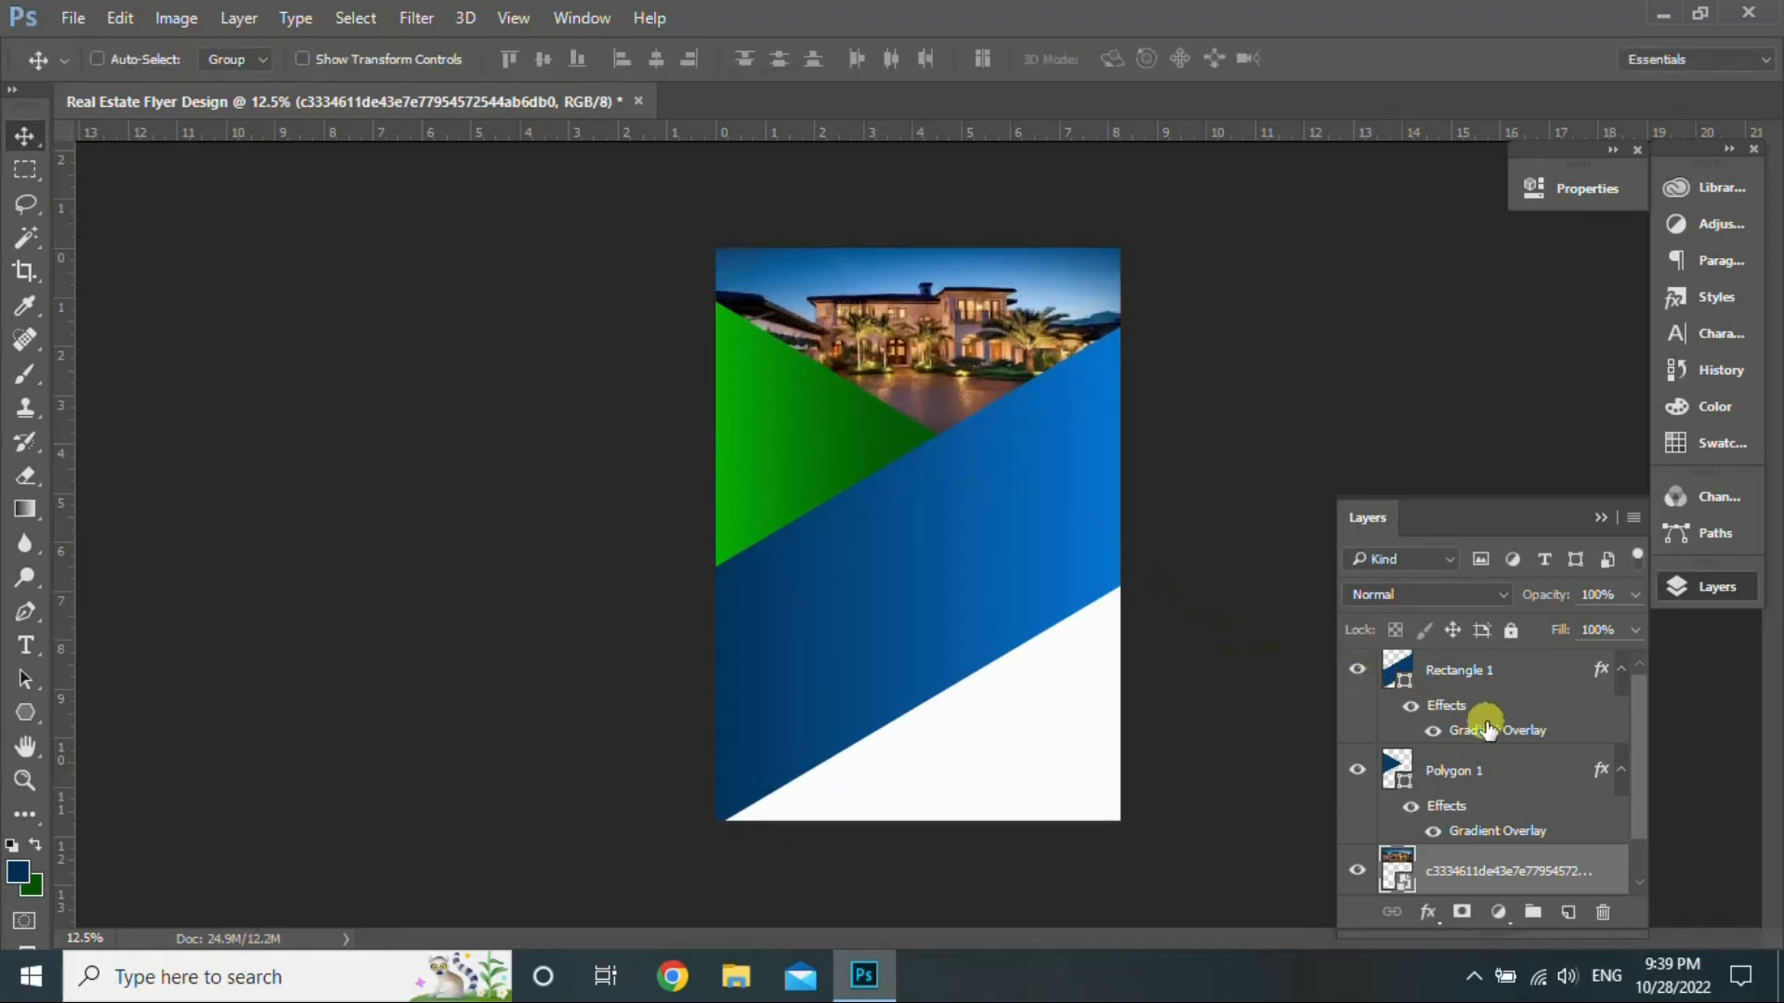
Step: Reduce the height of the triangle and diagonal rectangle layers together to about 89.5%, lowering their top edge
left_click(1515, 771)
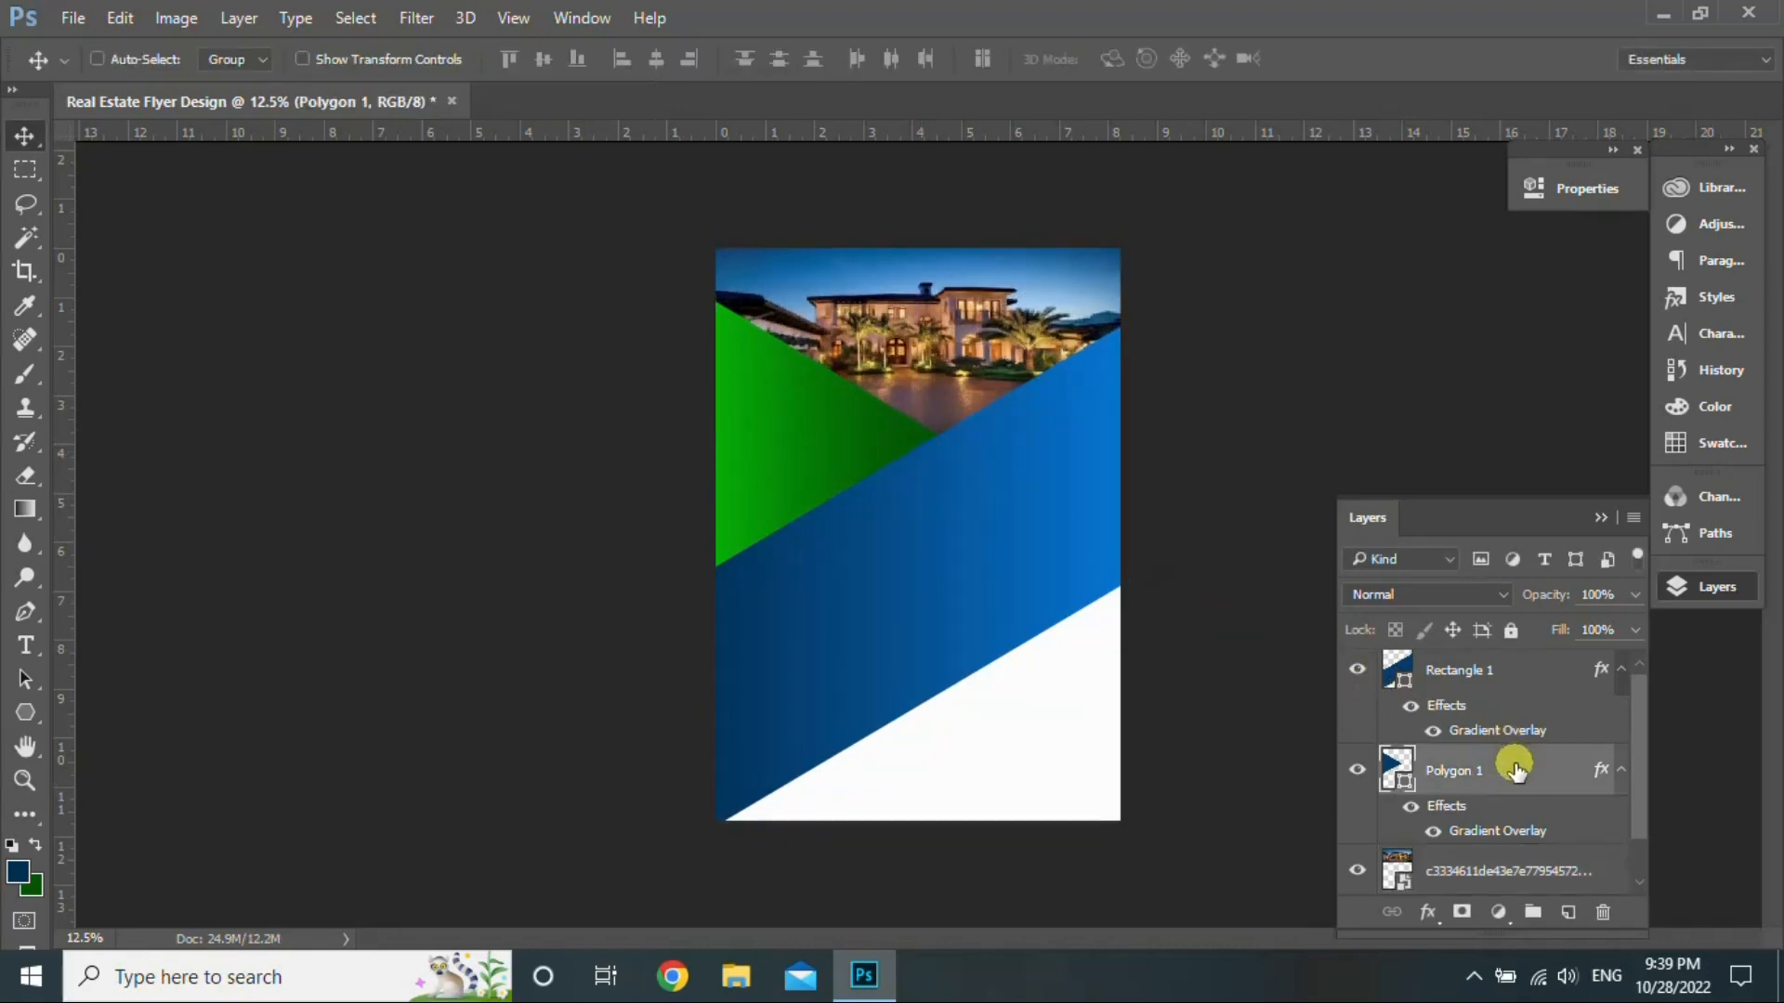
left_click(1510, 676, "shift")
key("ctrl+t")
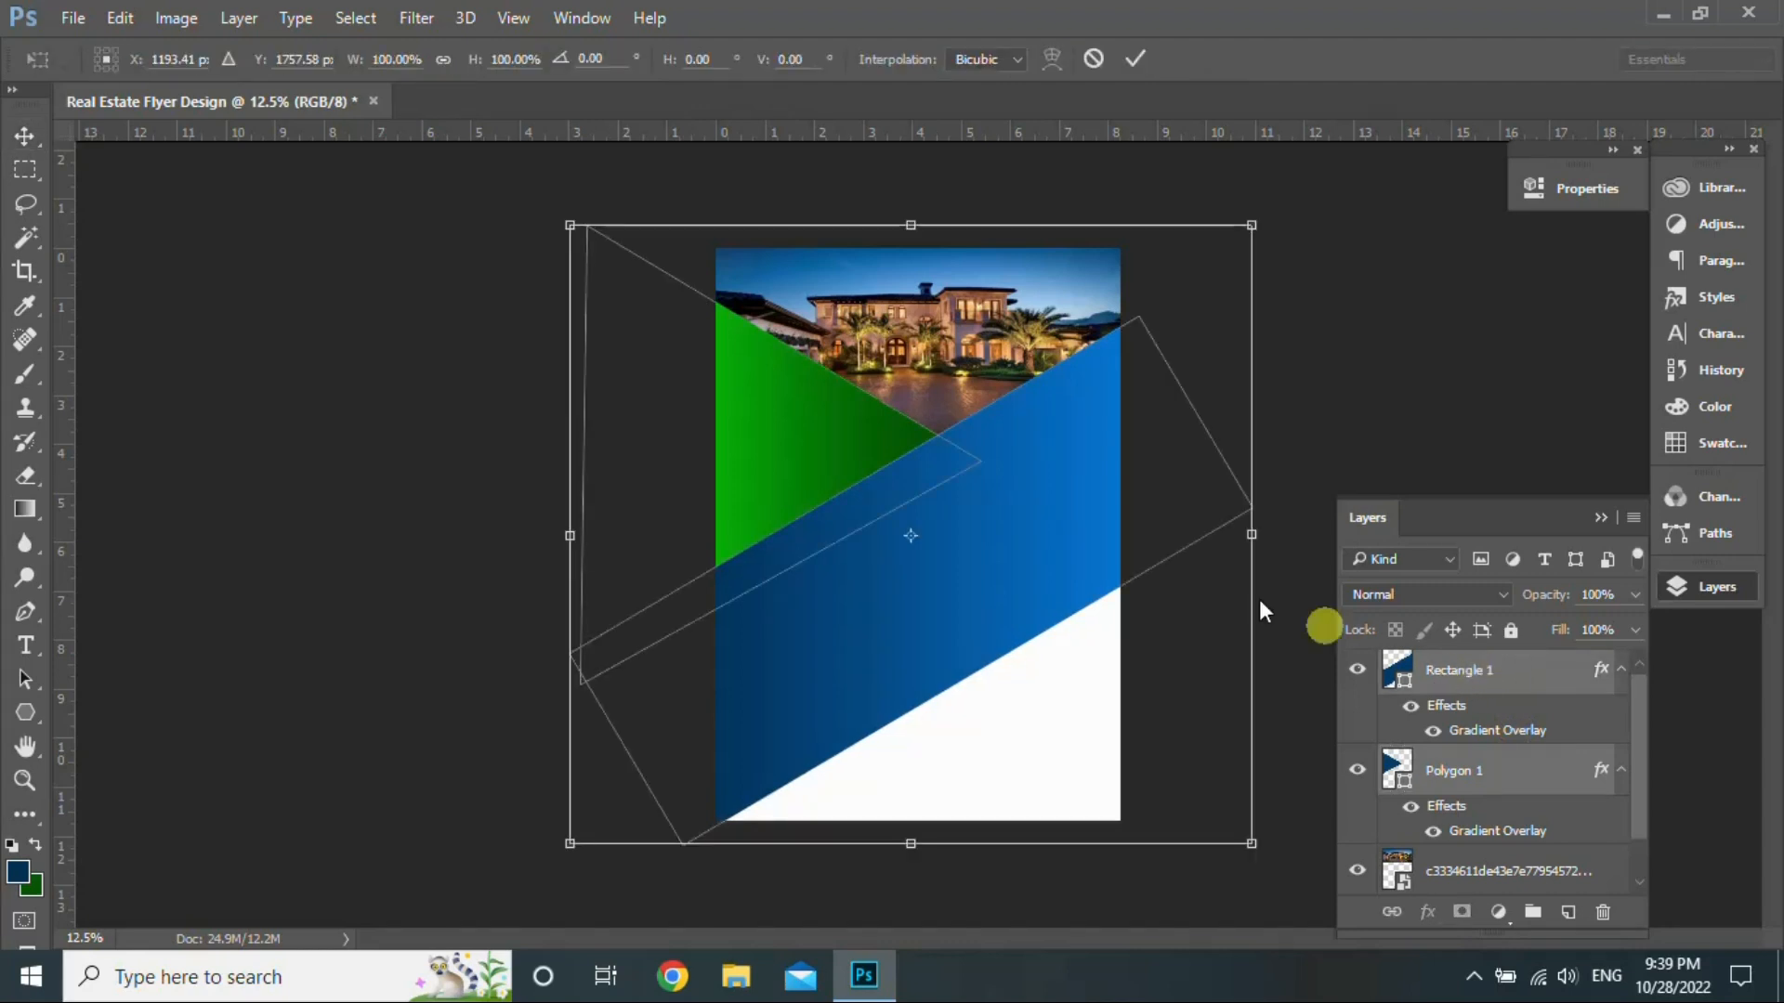
left_click_drag(916, 225, 940, 286)
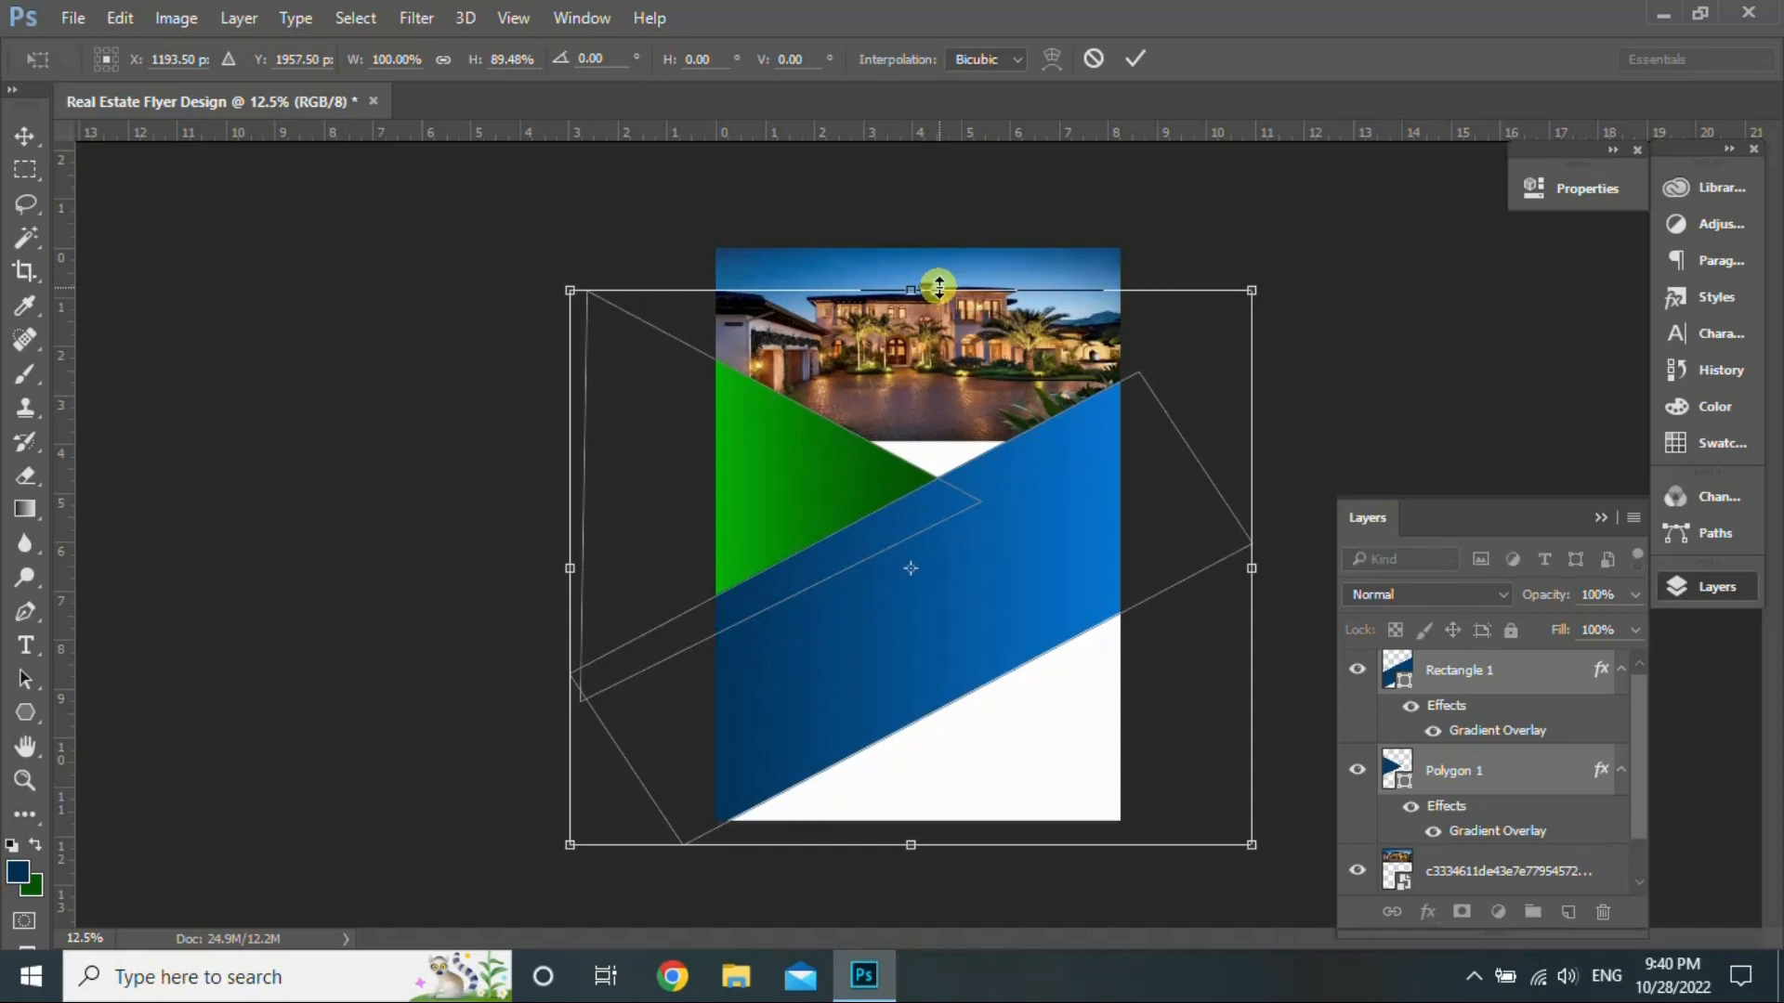
left_click(1136, 58)
Step: Scale the green triangle to about 142% width and 95.5% height, and move it down and right along the blue band
left_click(1498, 785)
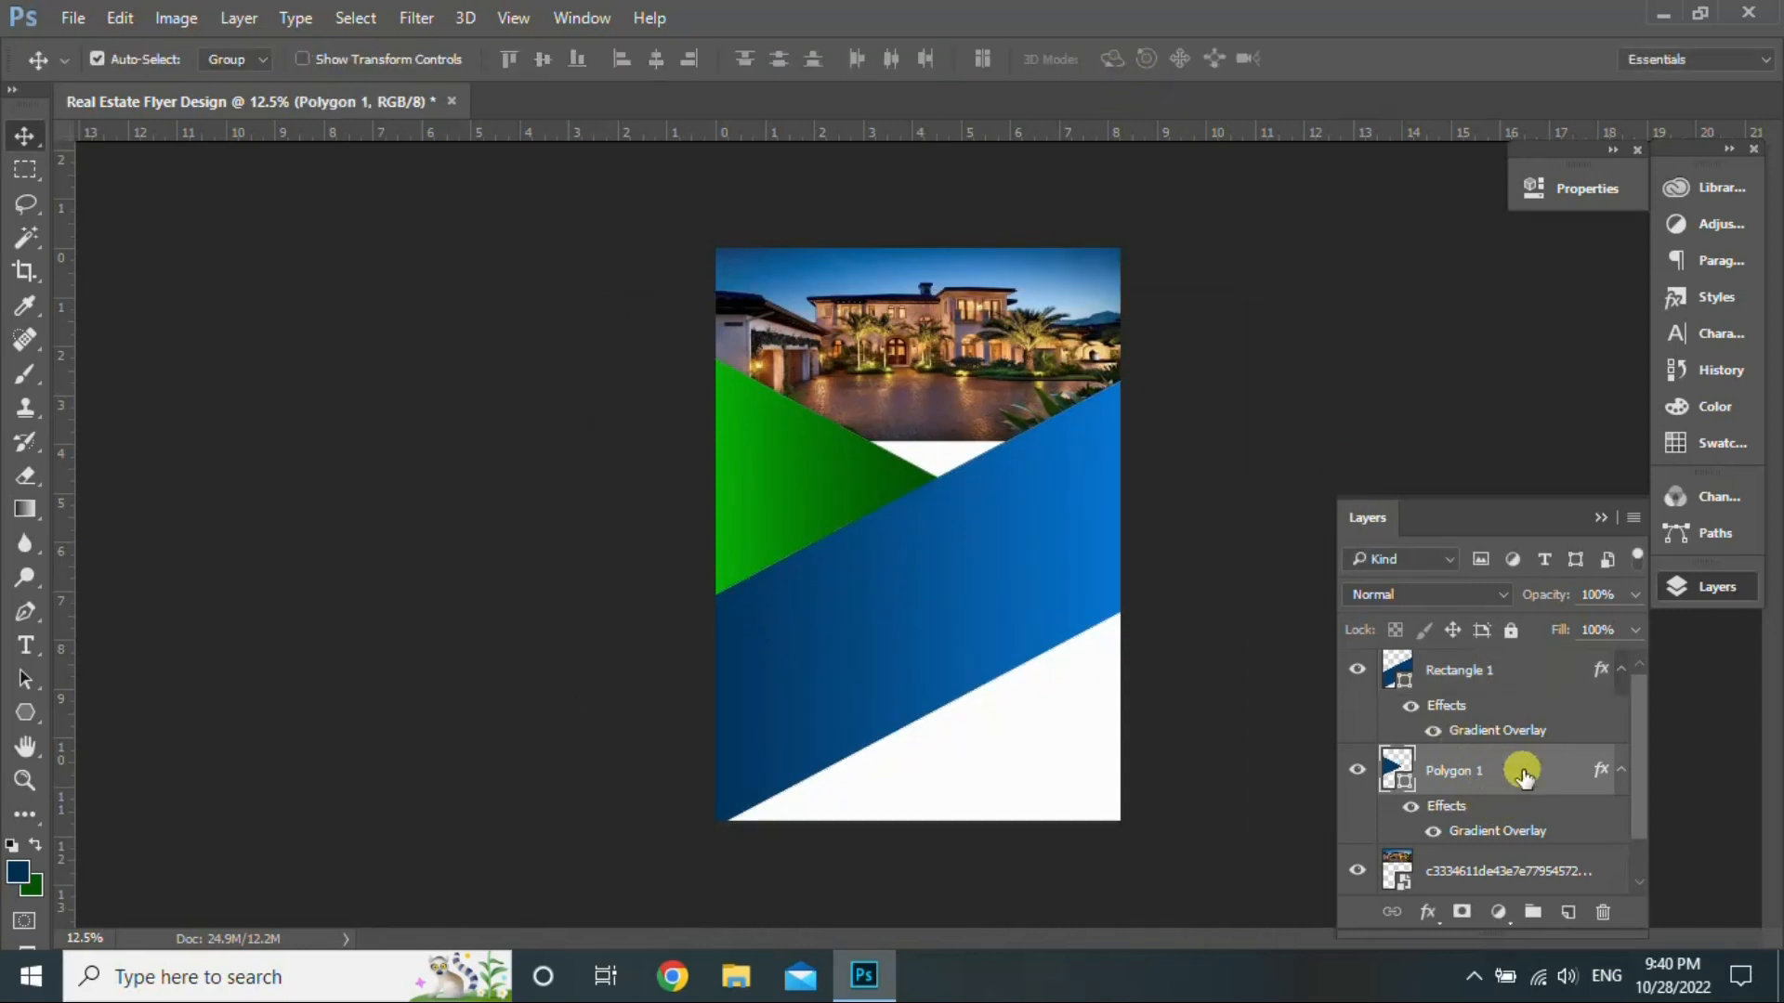
key("ctrl+t")
left_click_drag(980, 496, 1151, 478)
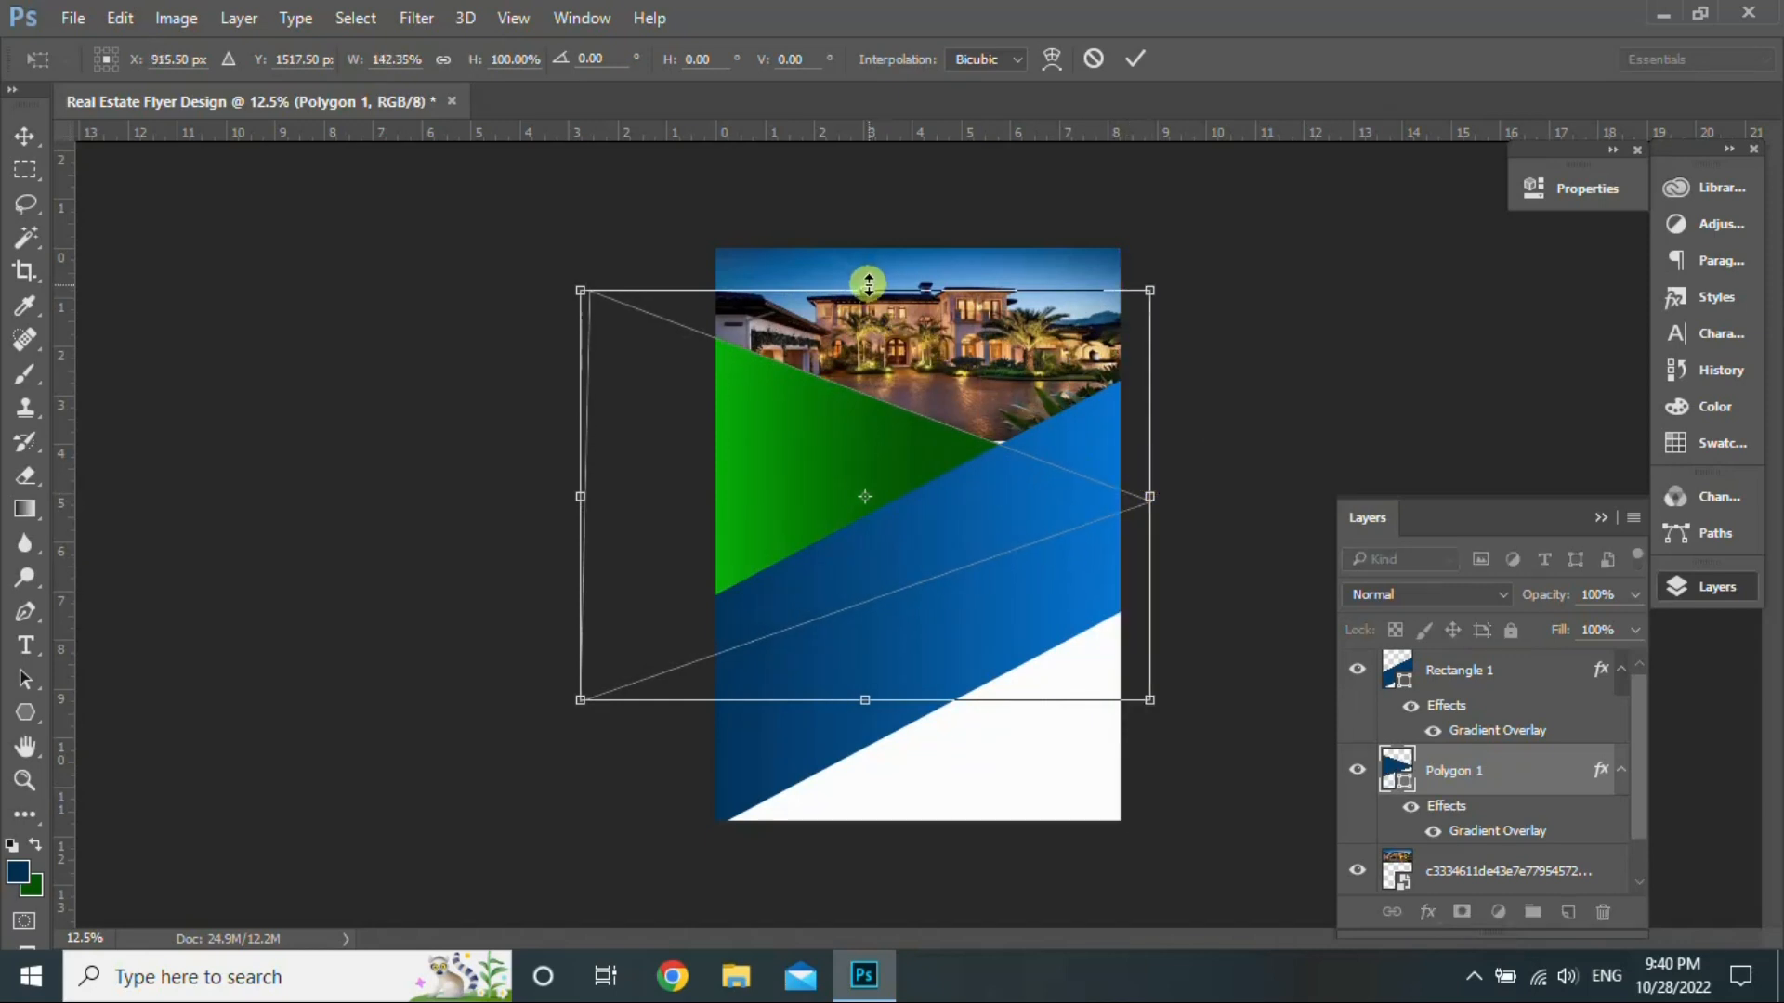
left_click_drag(869, 283, 866, 303)
left_click_drag(909, 537, 944, 585)
left_click(1126, 61)
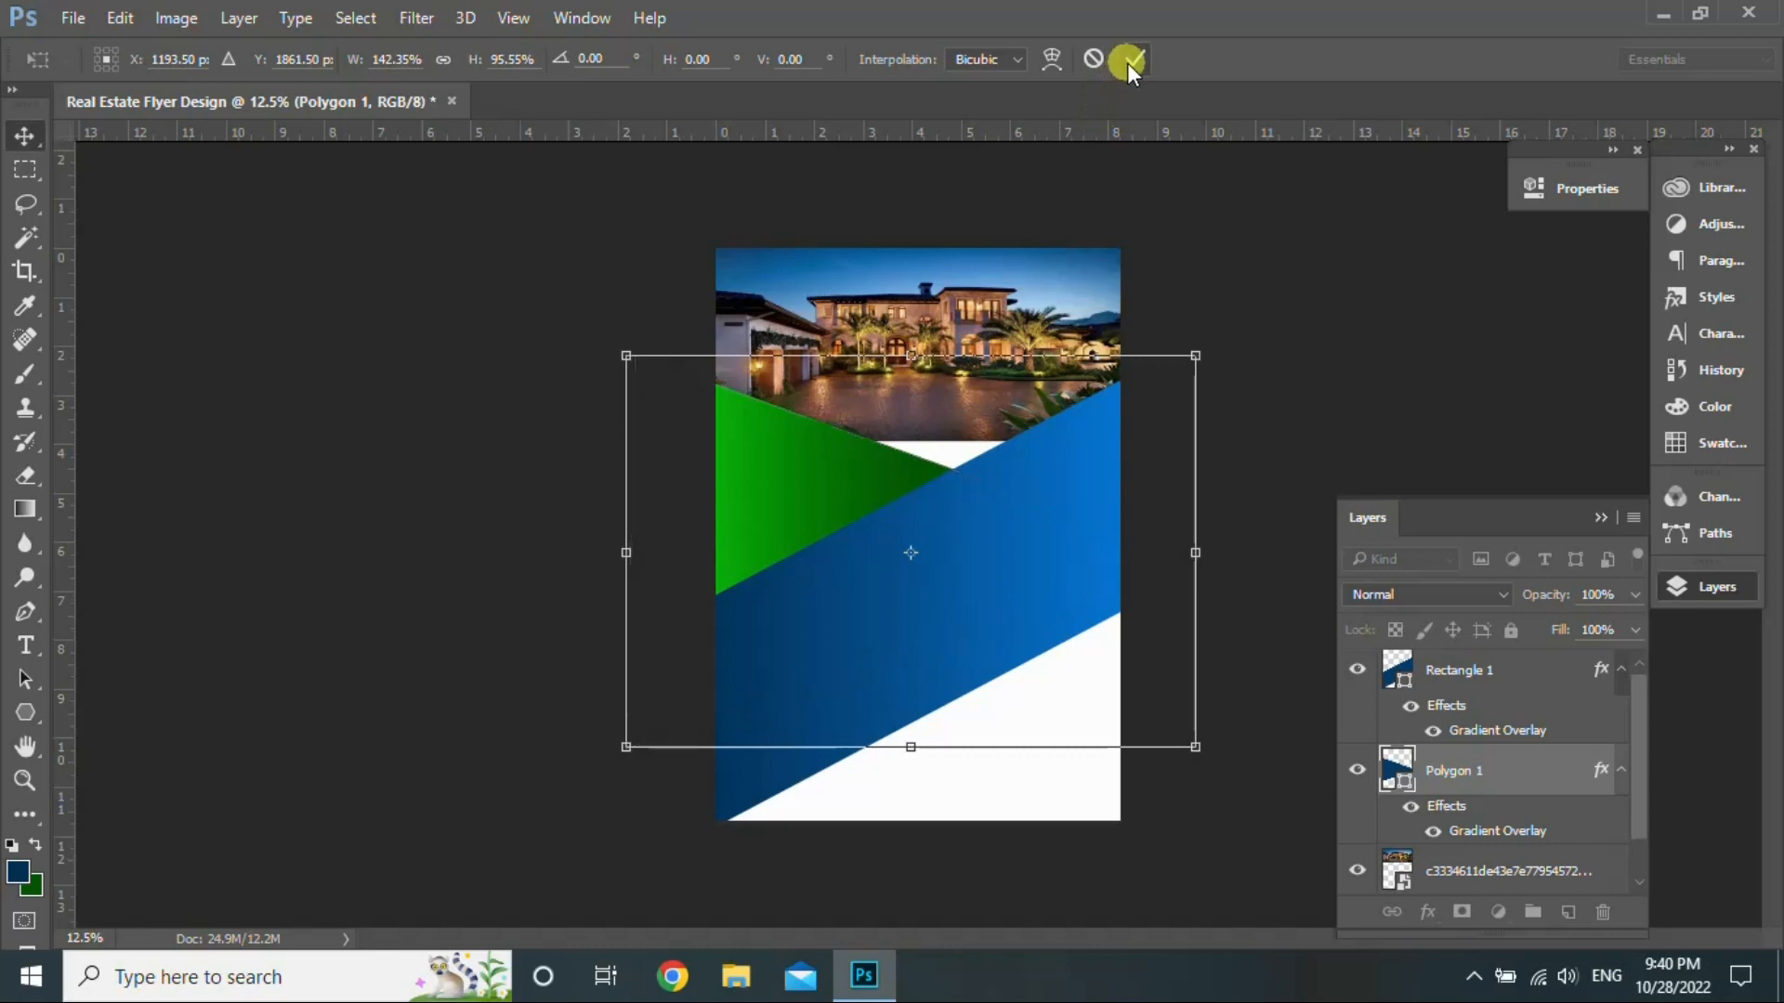
Step: Stretch the house photo downward to about 51.7% height to cover the white gap above the shapes
left_click(1524, 870)
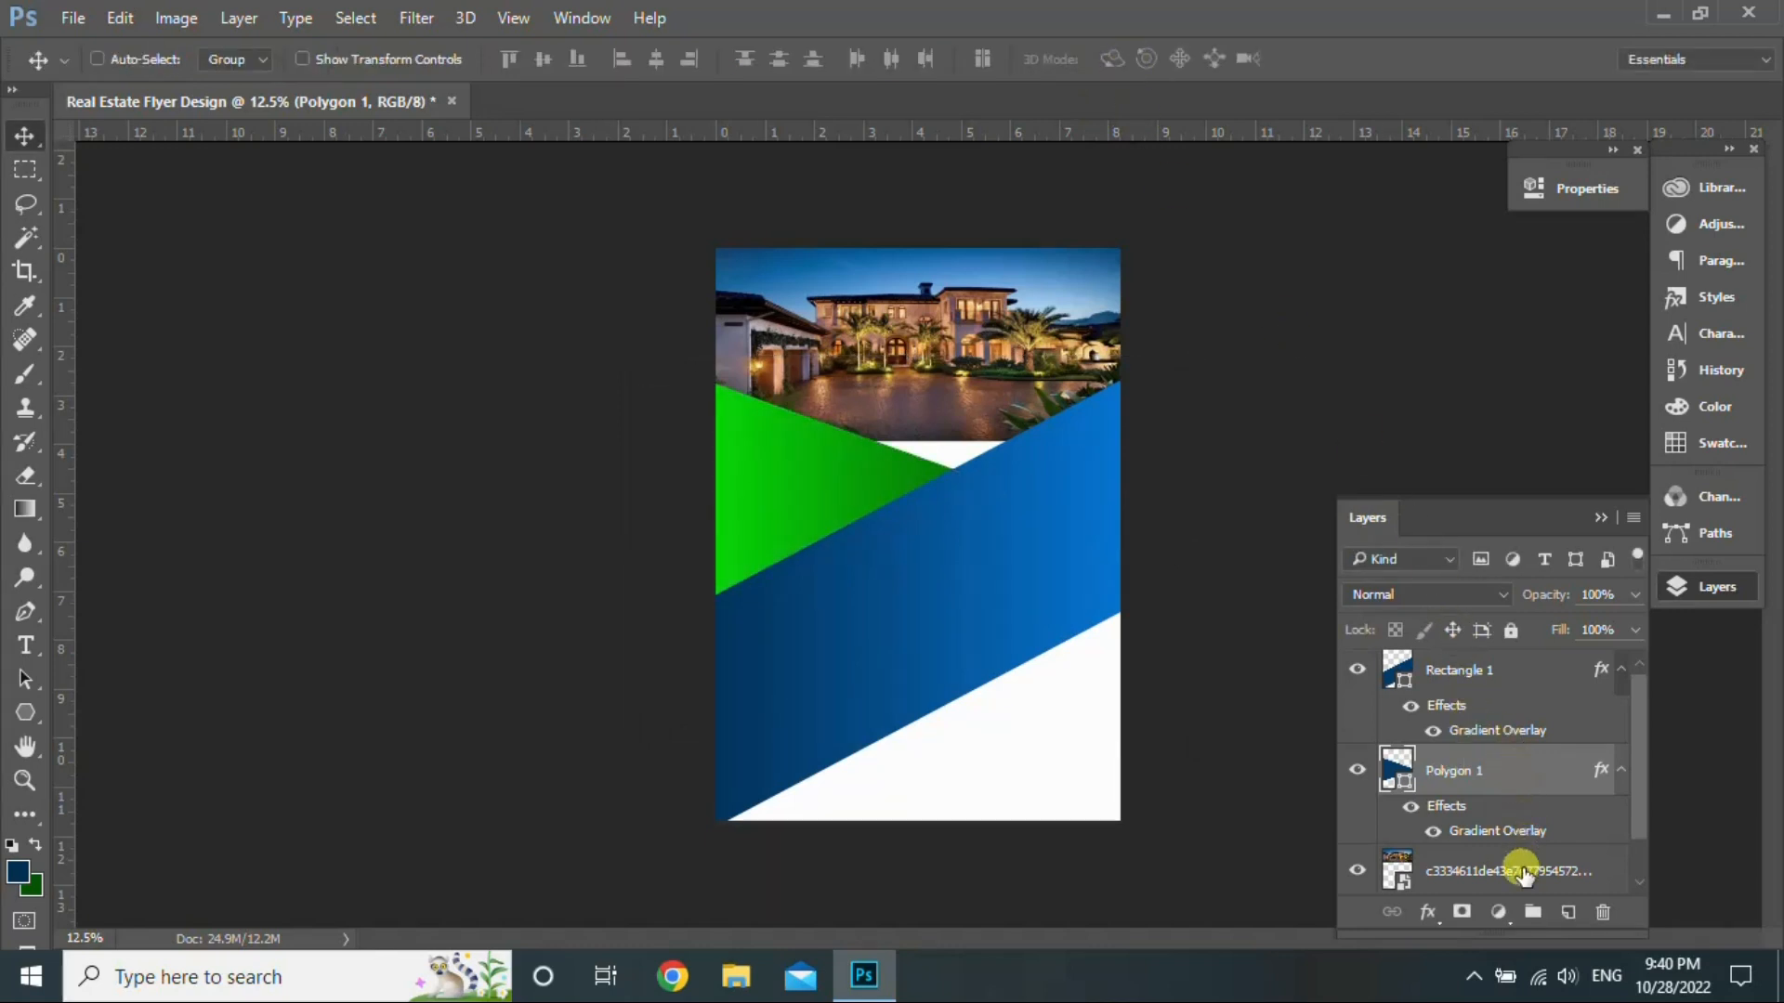
key("ctrl")
key("ctrl+t")
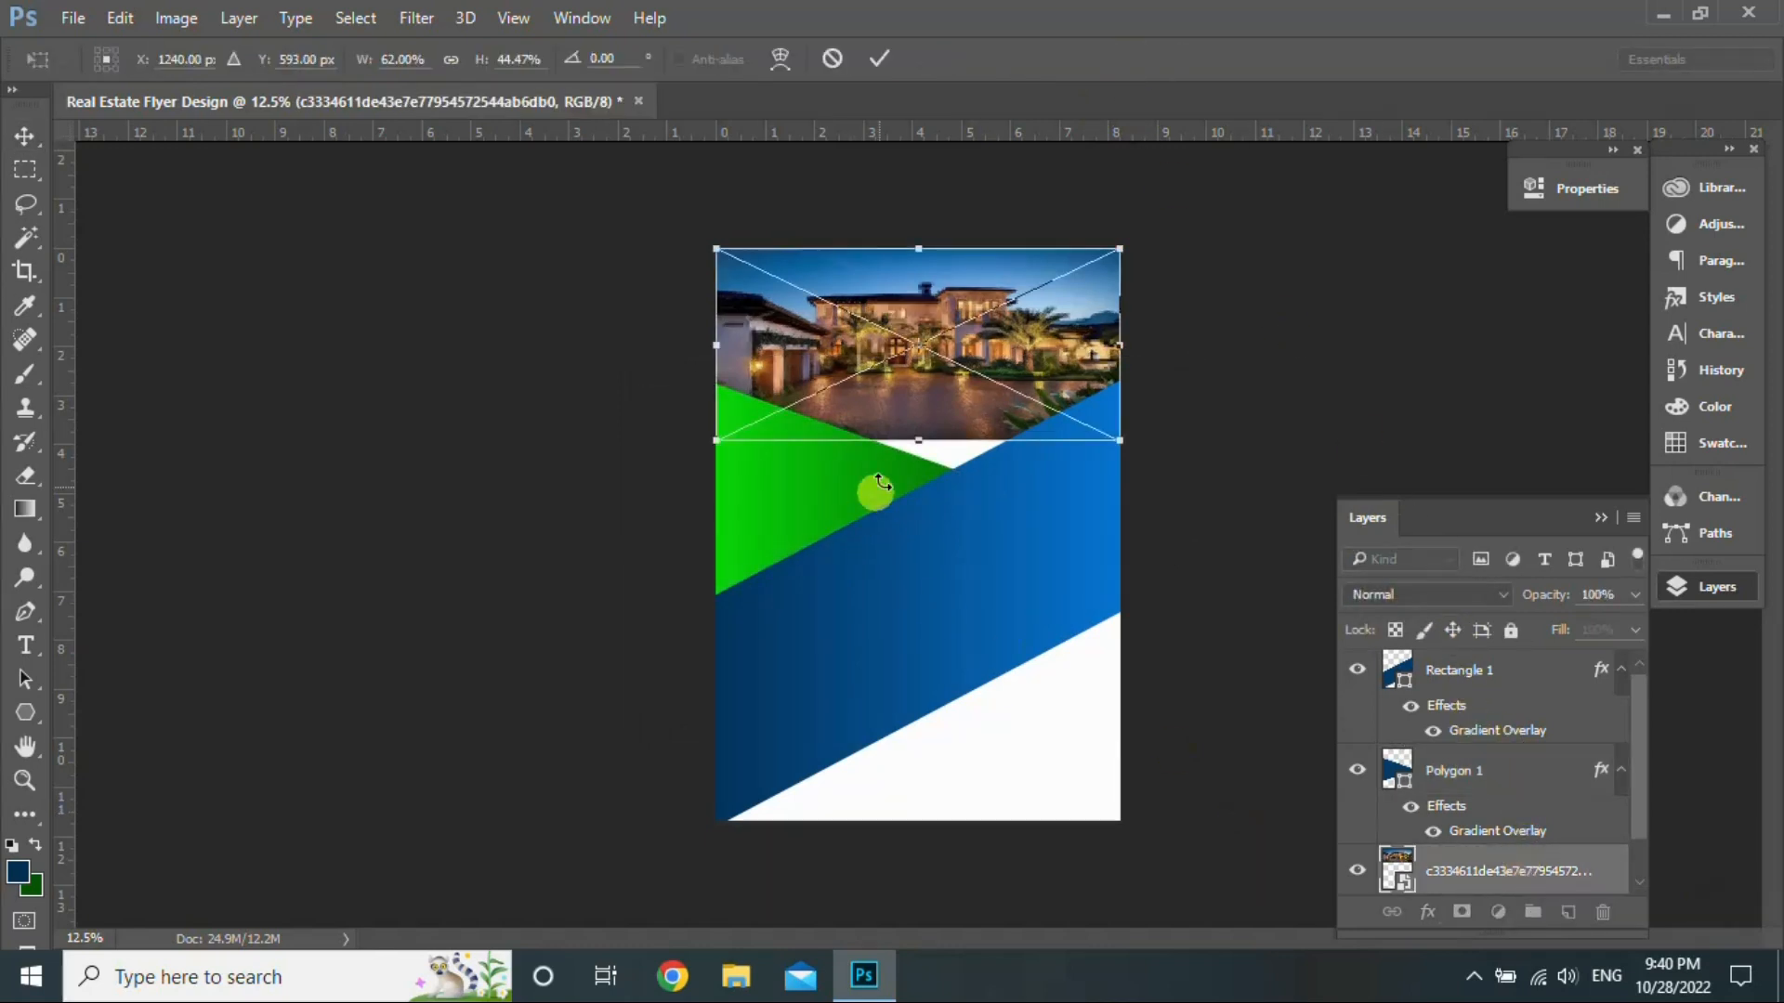
left_click_drag(921, 441, 918, 472)
left_click(875, 58)
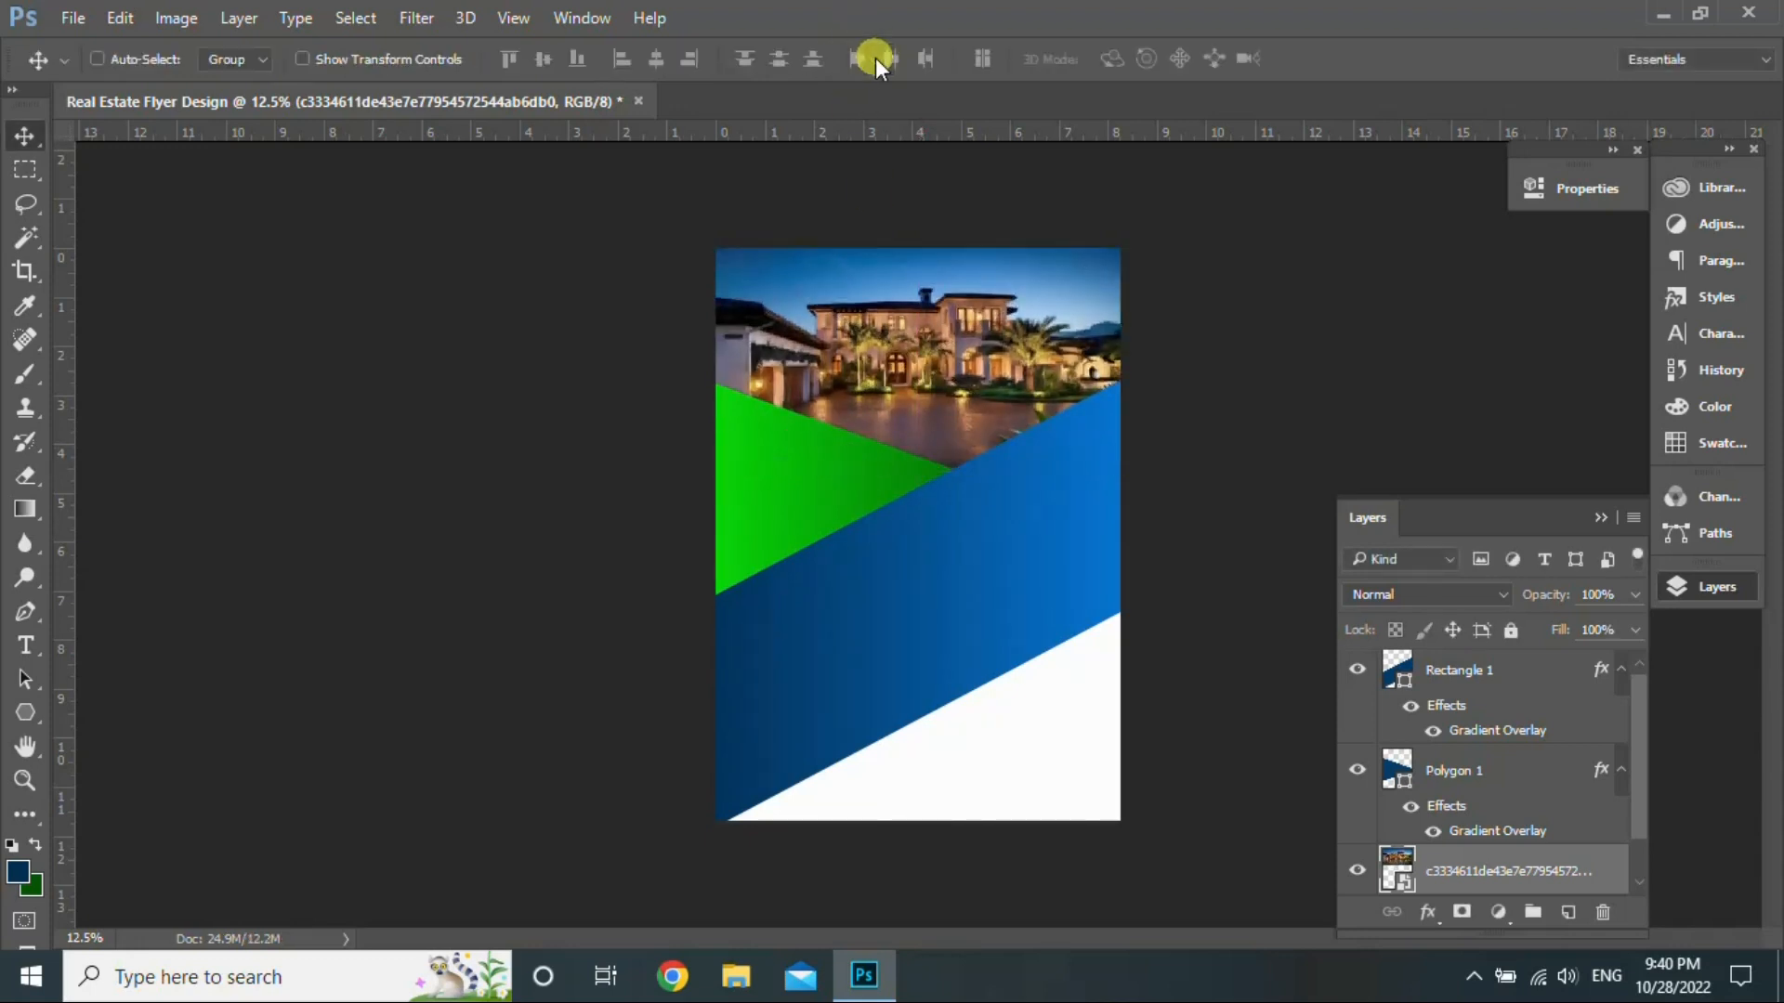
Step: Nudge the blue diagonal rectangle straight down to expose more of the green triangle and the photo
left_click(1503, 681)
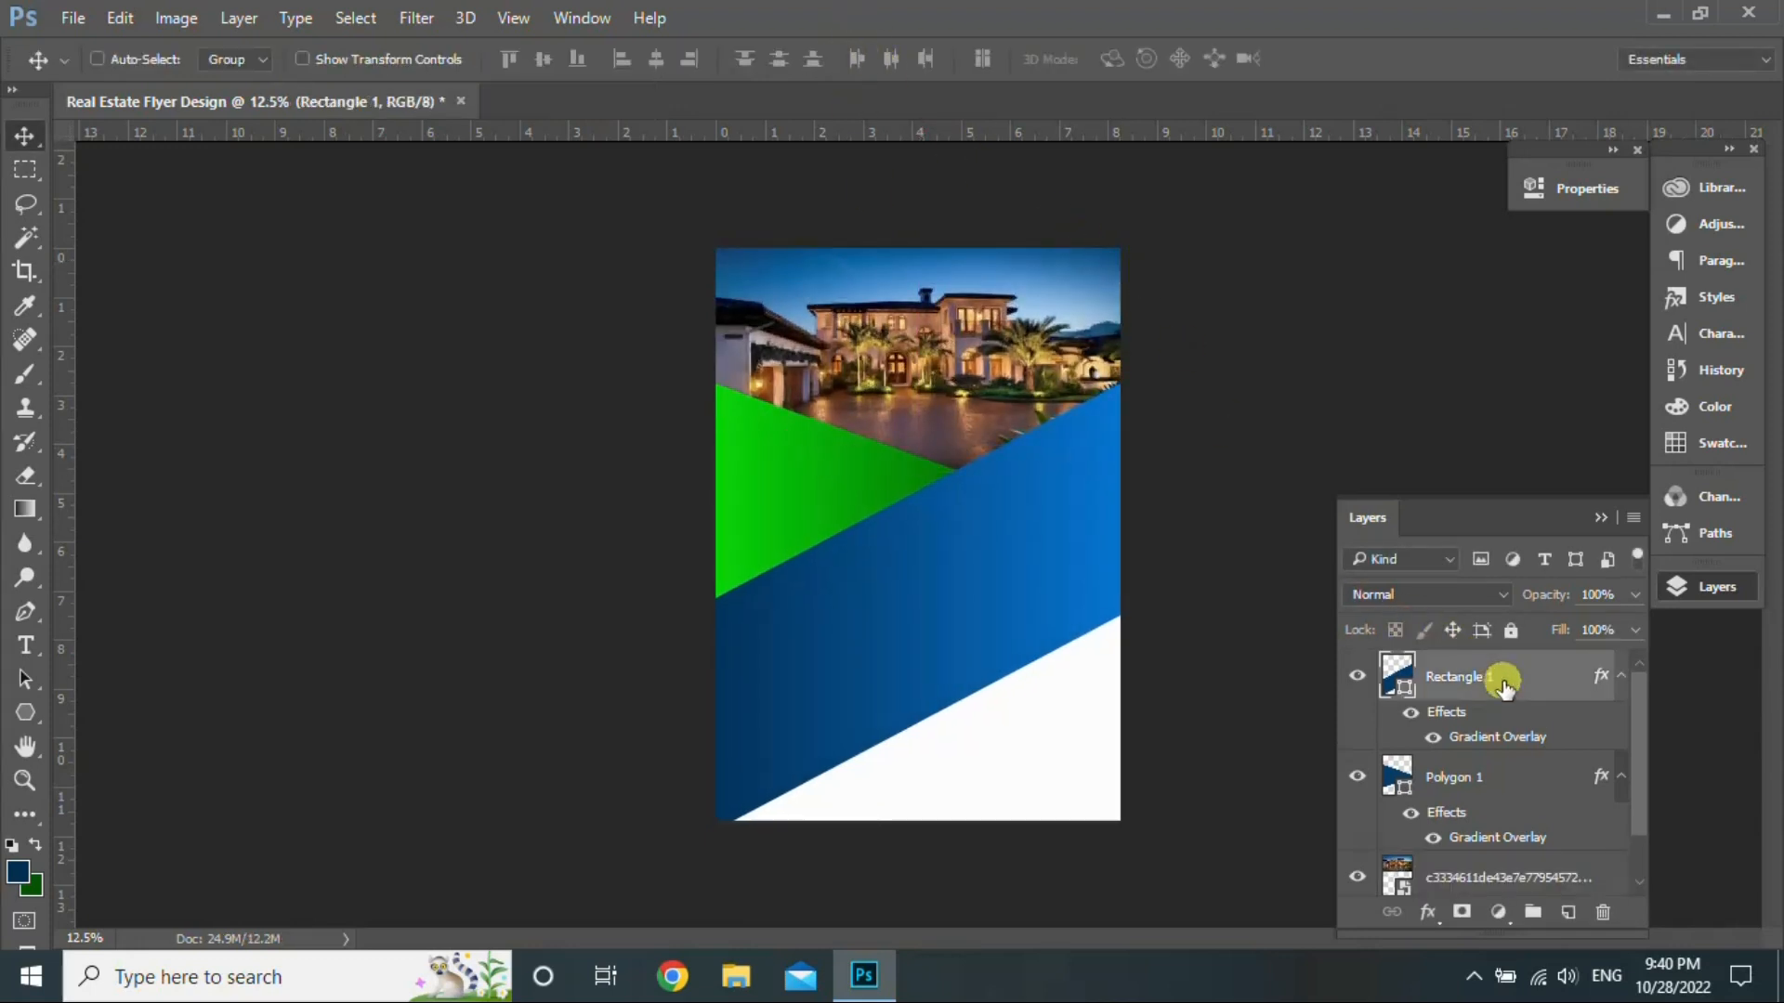
key("shift+Down")
key("shift+Down")
key("shift+Down")
key("shift+Down")
key("shift+Down")
key("shift+Down")
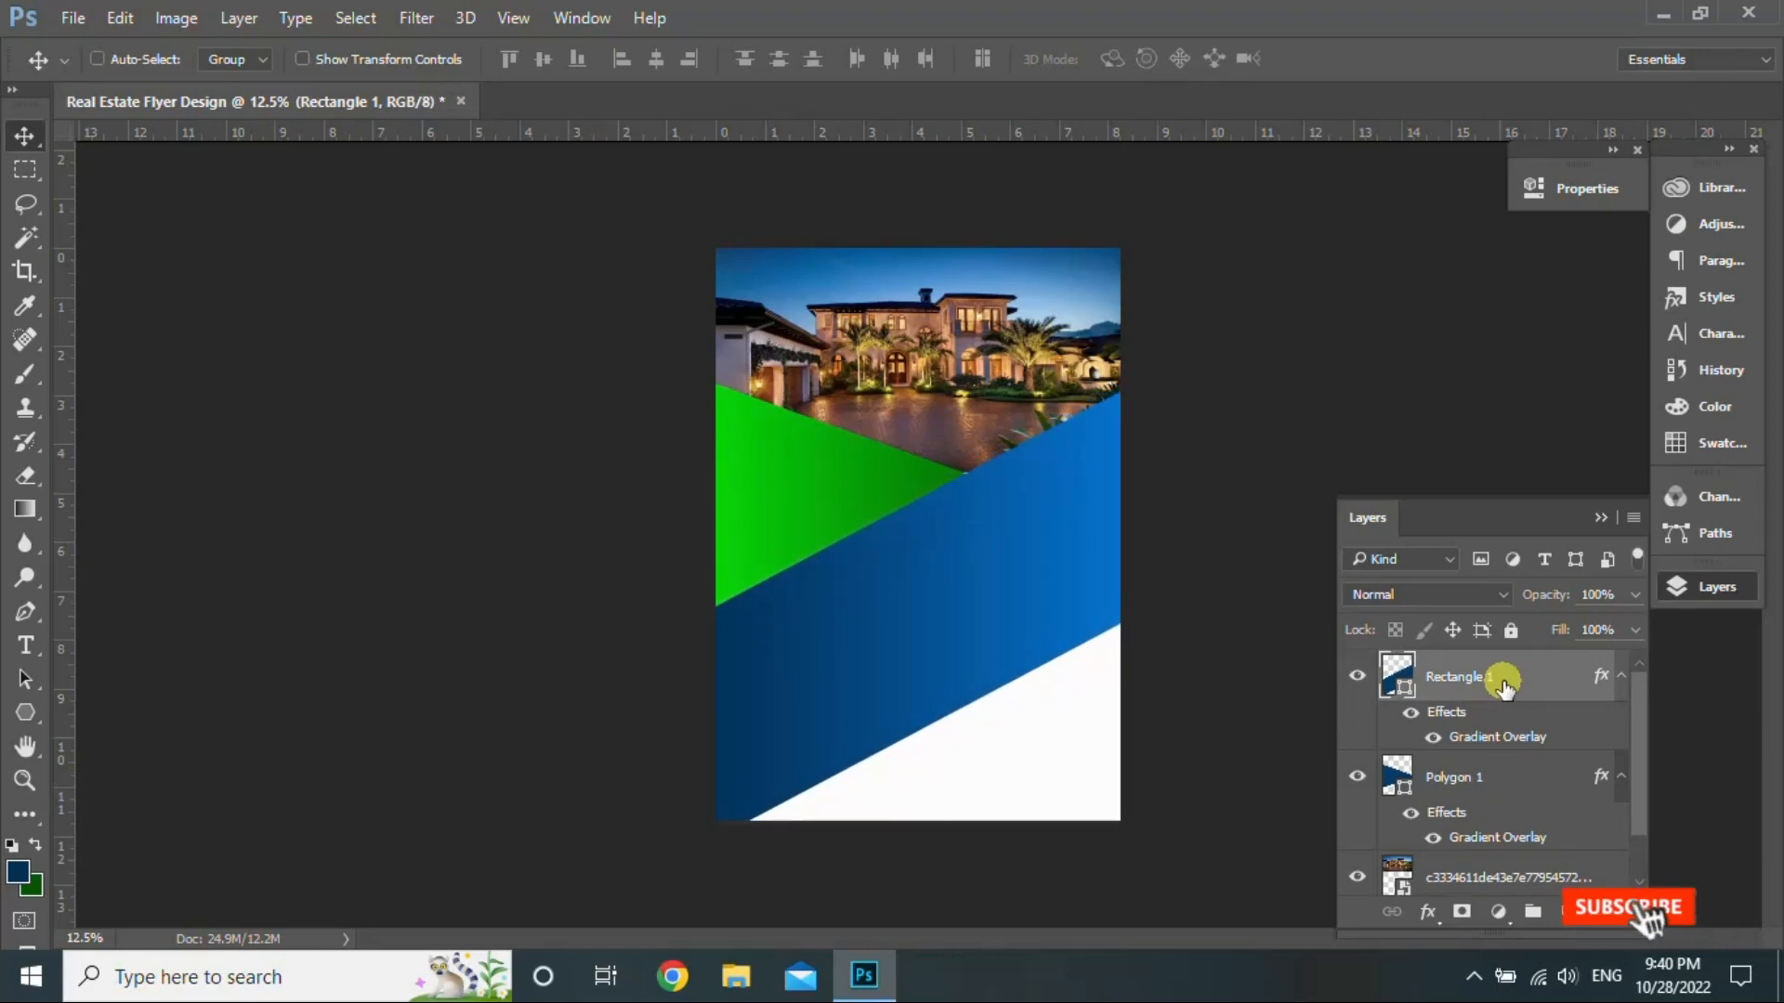
key("shift+Down")
key("shift+Down")
key("shift+Down")
key("shift+Down")
key("shift+Down")
key("shift+Down")
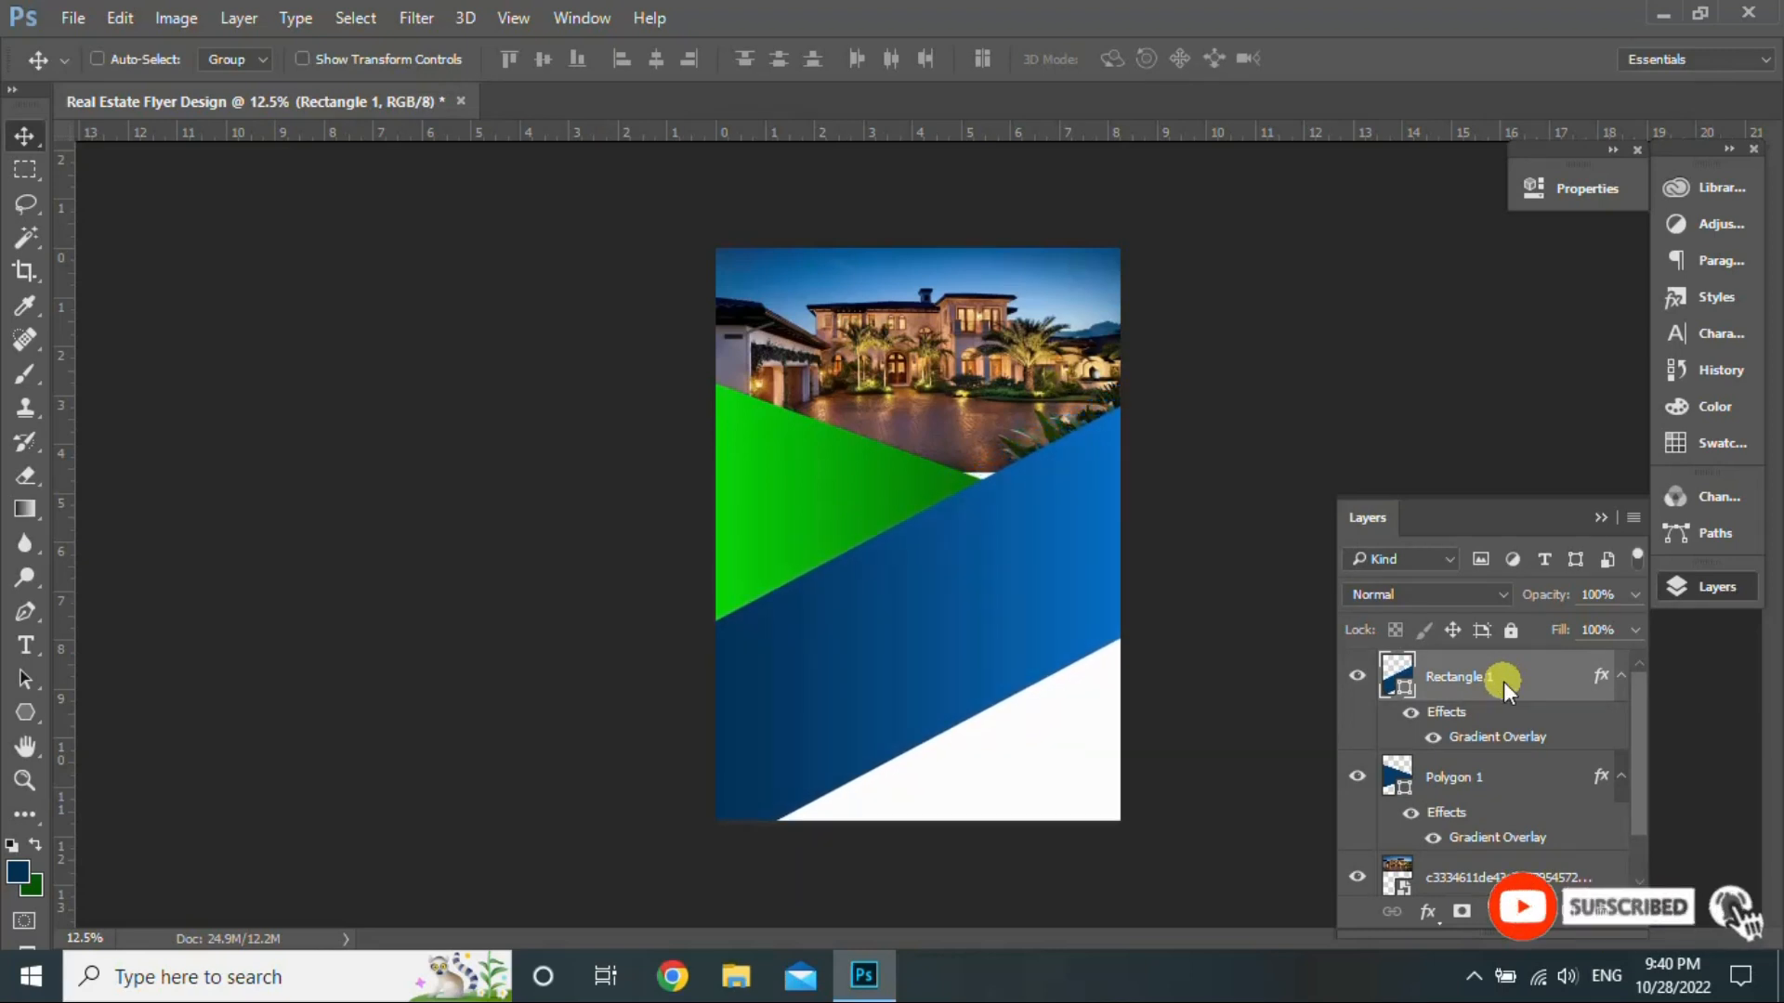
Step: Stretch the house photo downward to about 54% height to close the gap where the triangle meets the band
left_click(1591, 879)
key("ctrl+t")
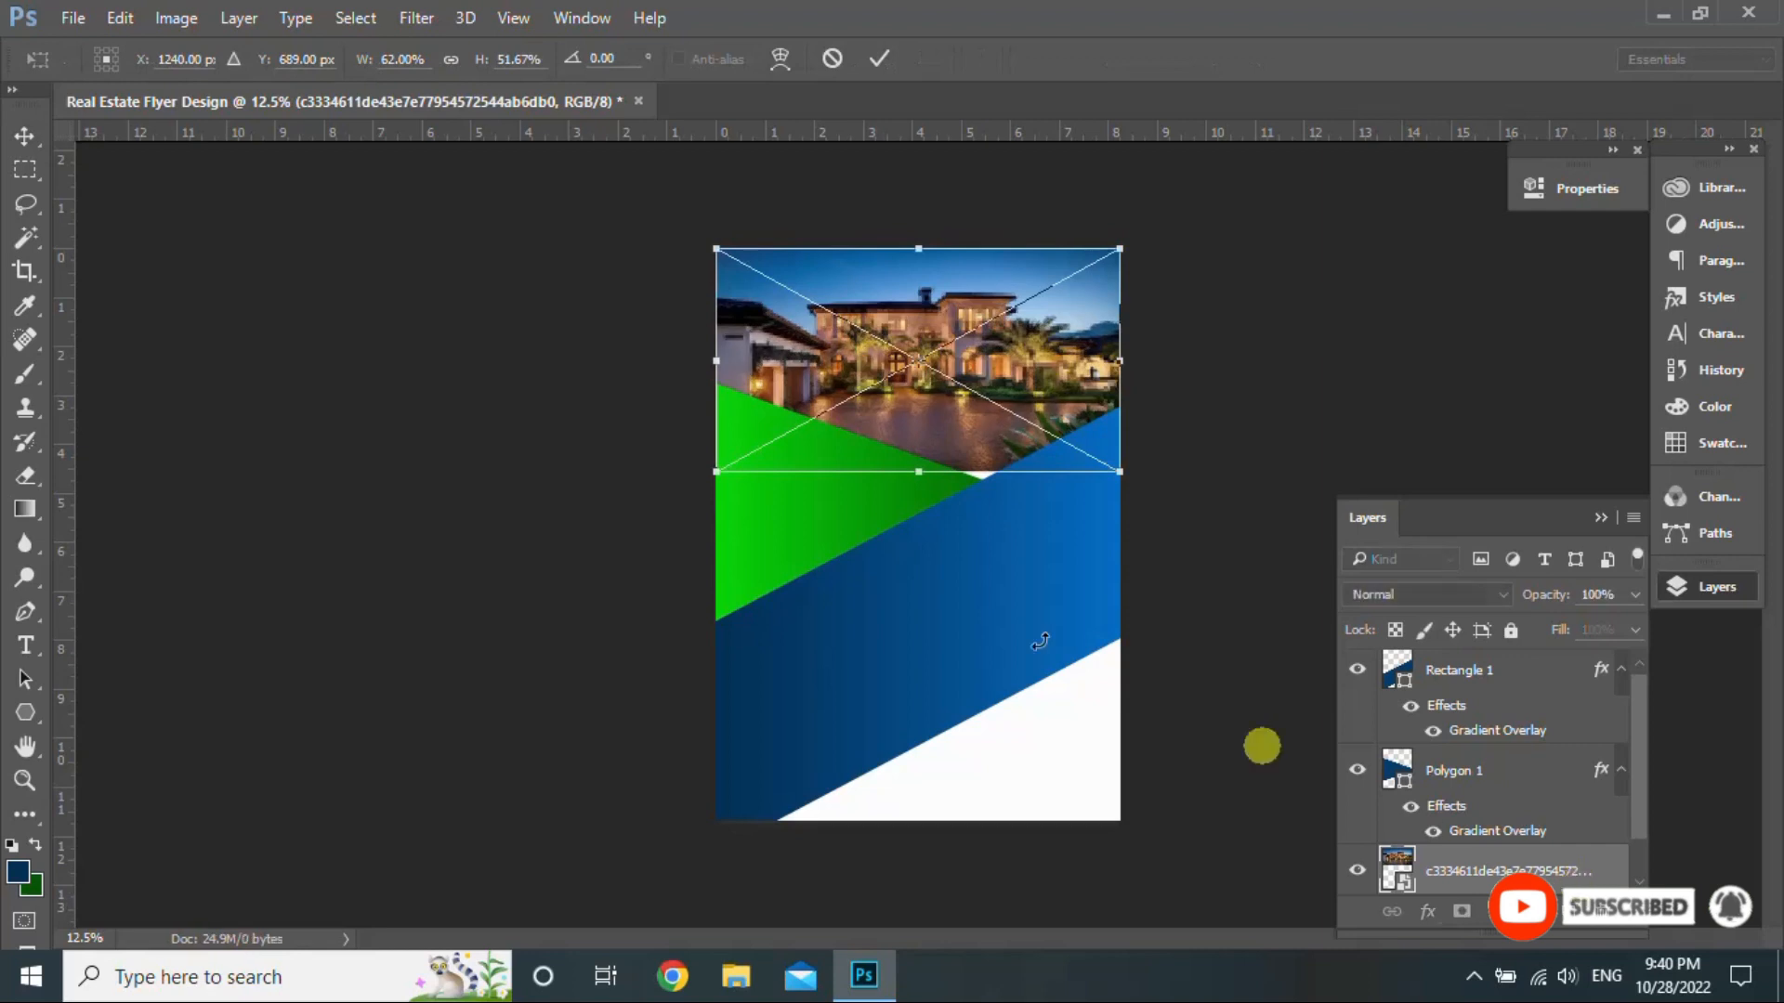
left_click_drag(920, 464, 920, 474)
left_click(868, 60)
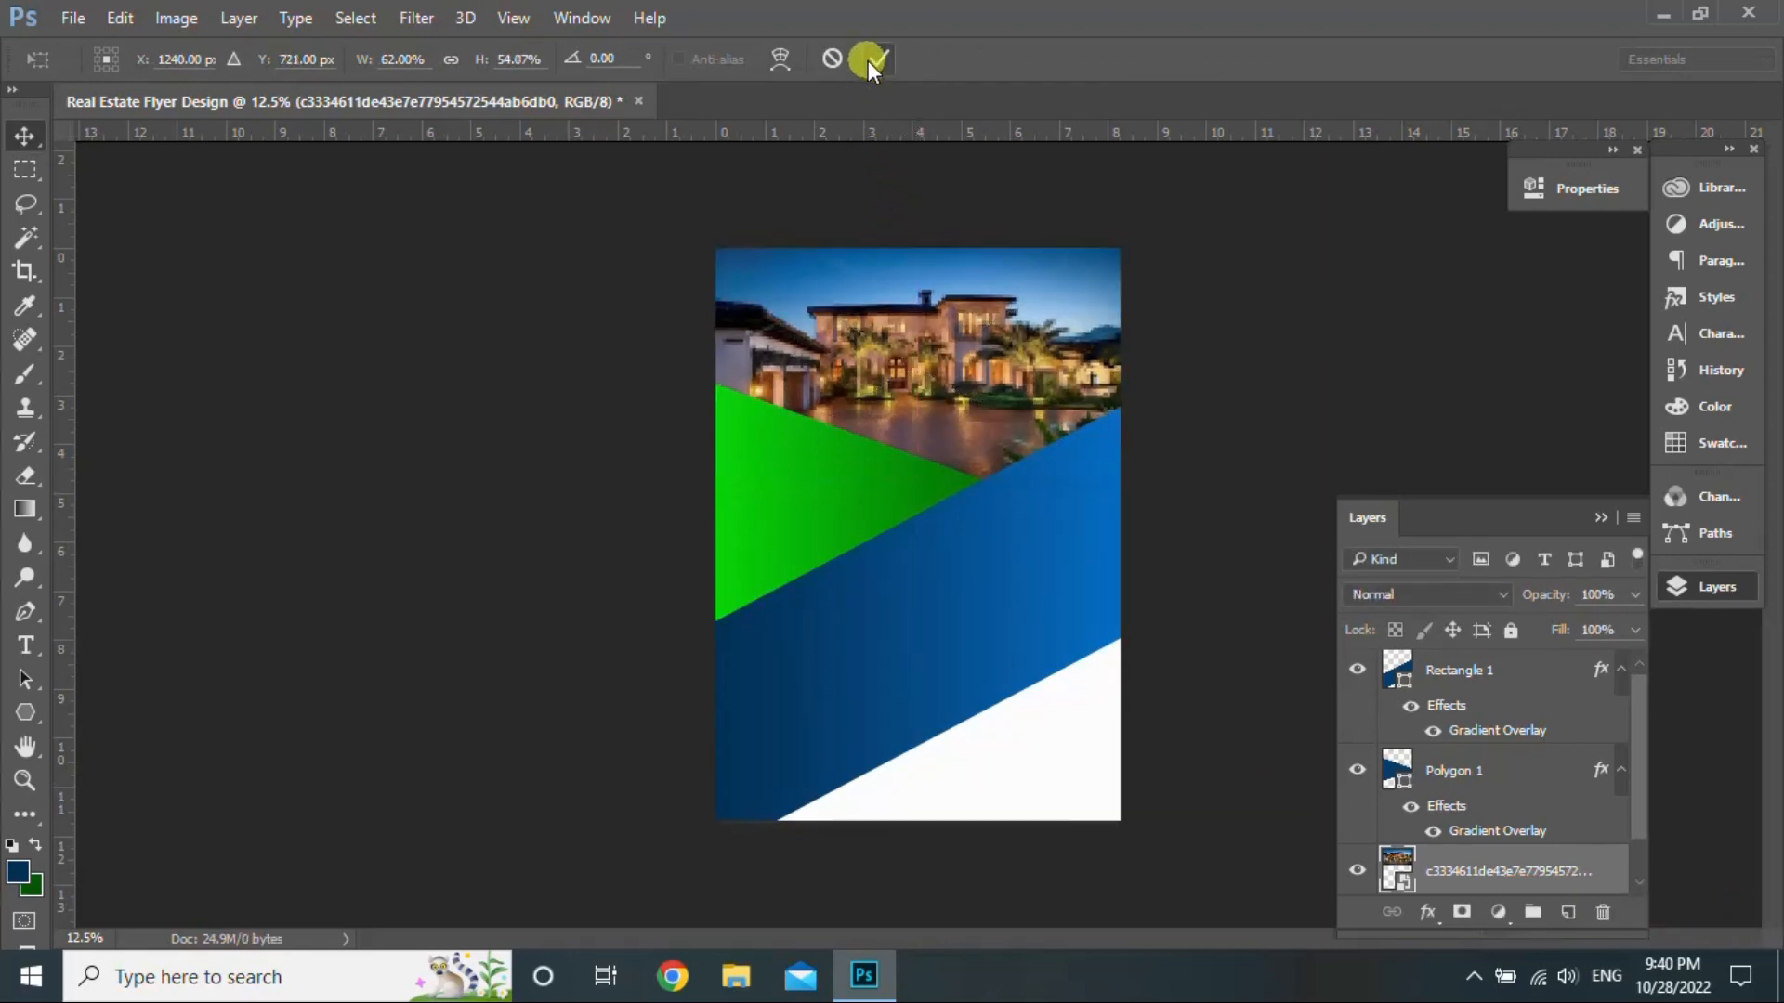
scroll(1644, 722, "up", 1)
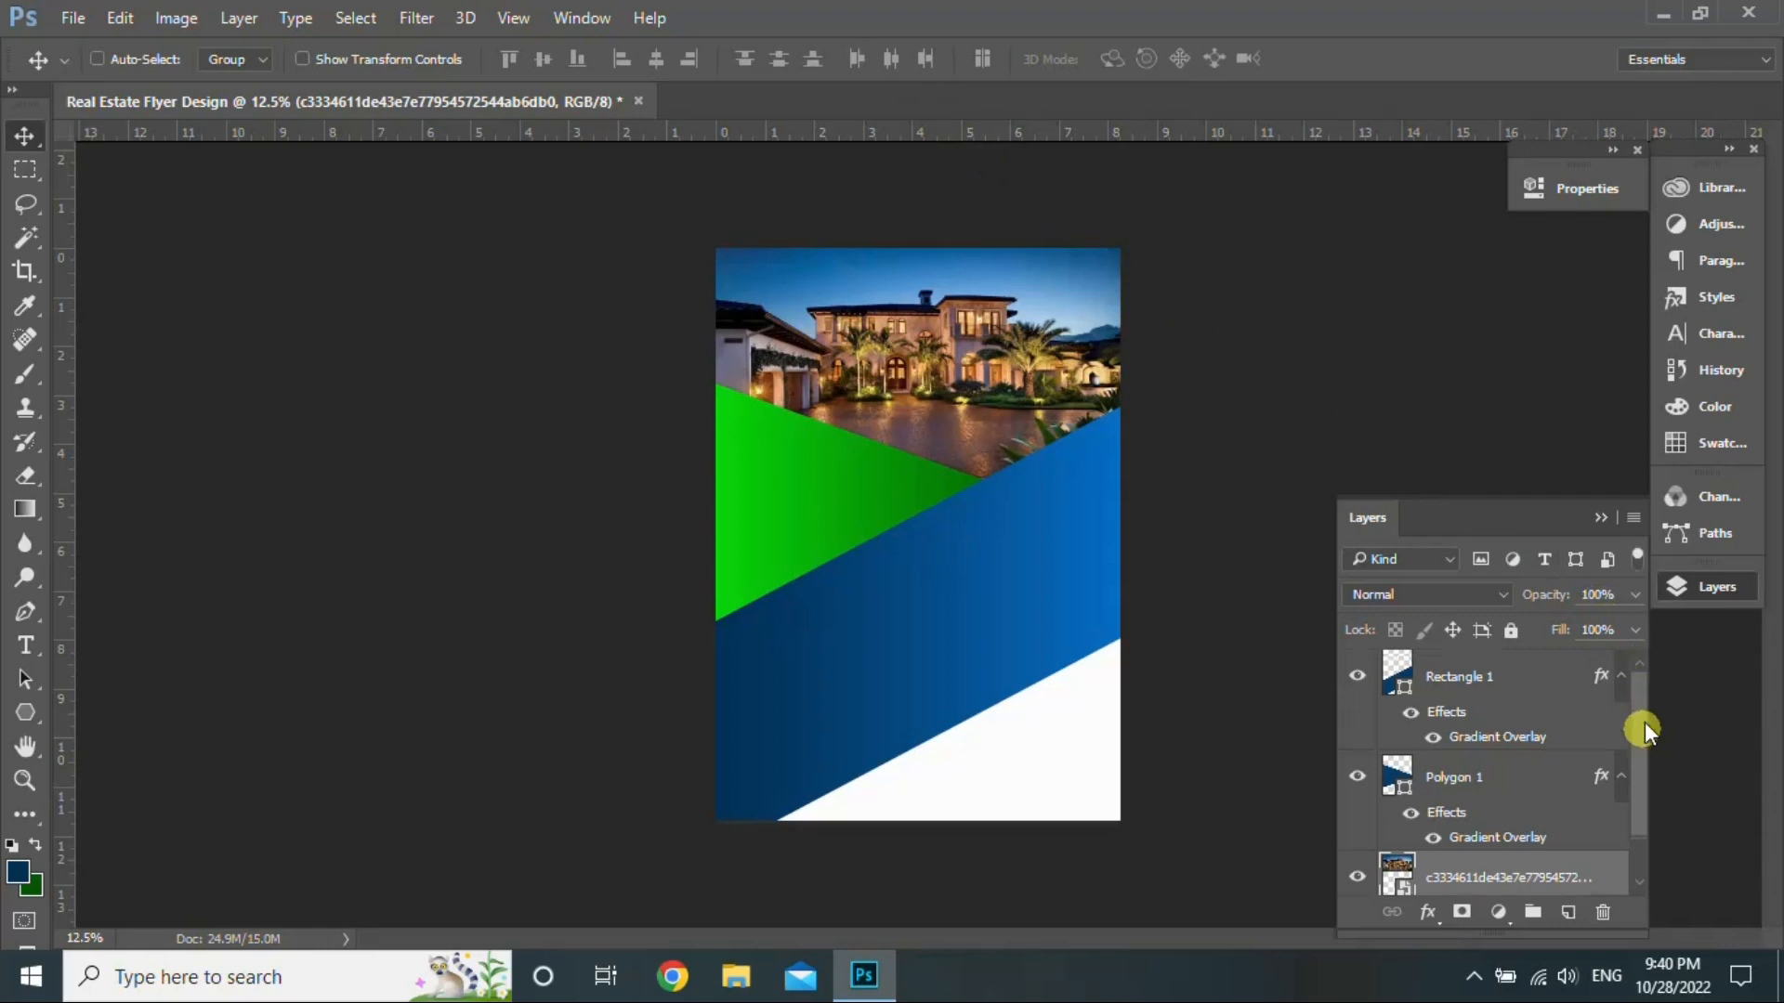
left_click(1542, 683)
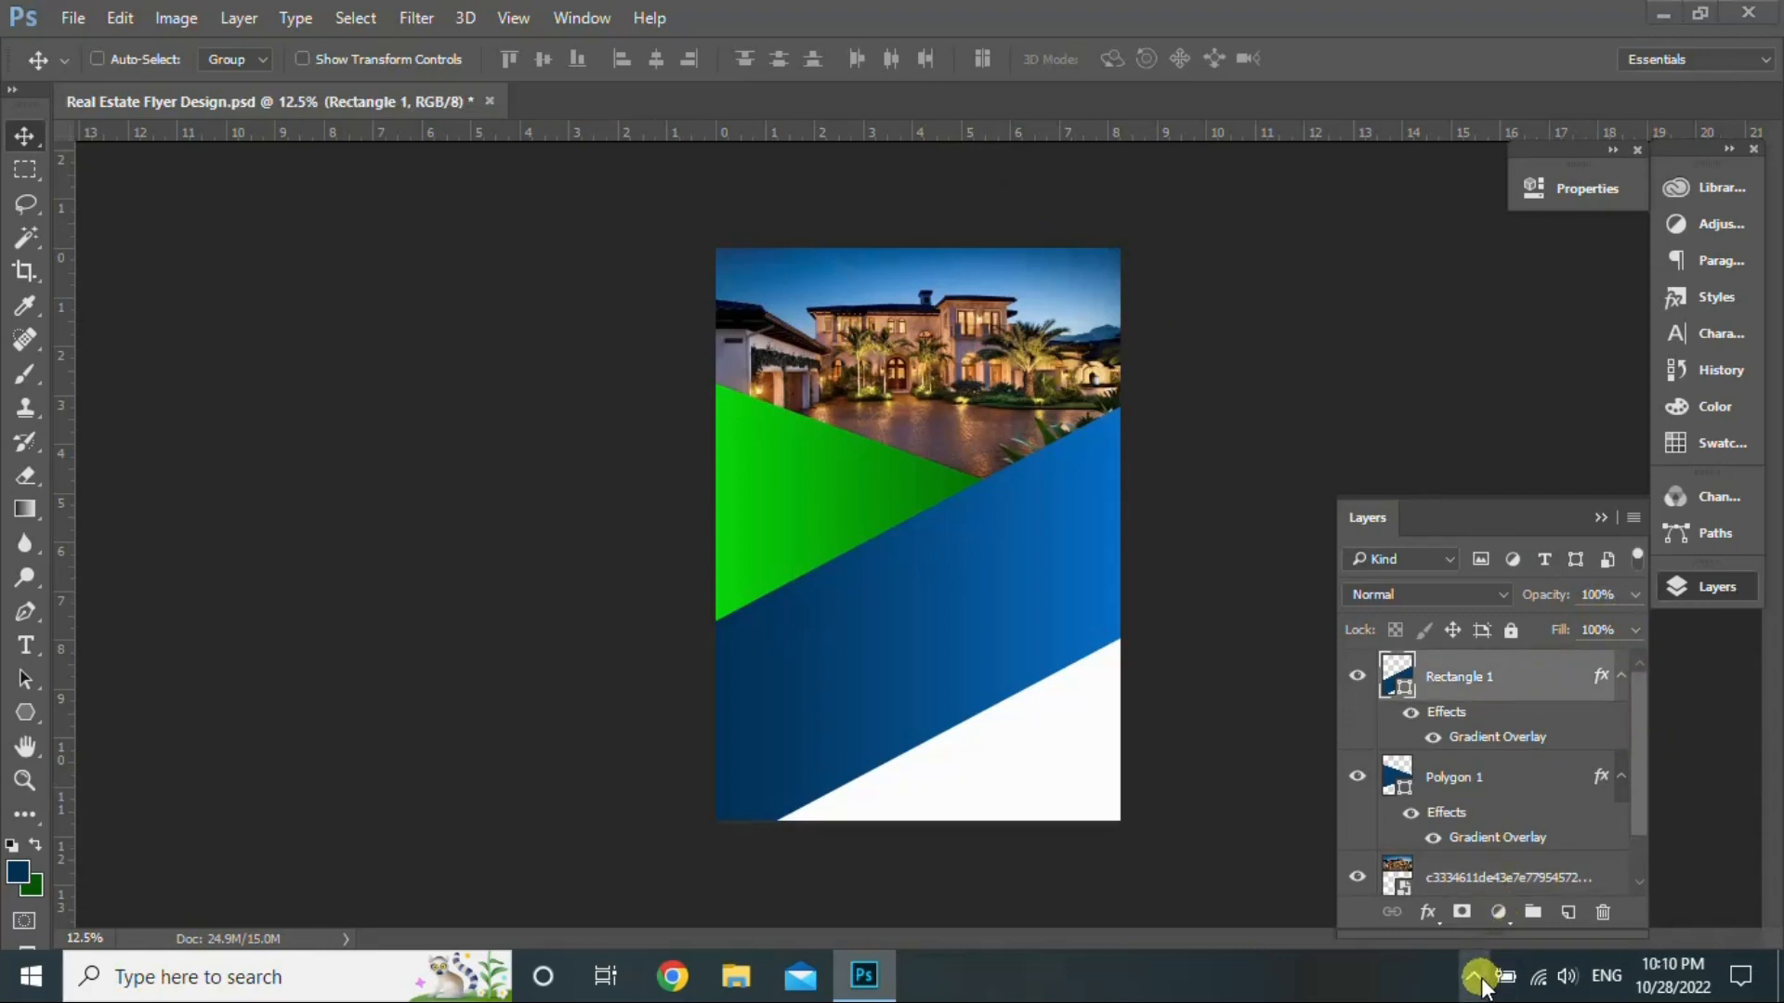
left_click(1475, 975)
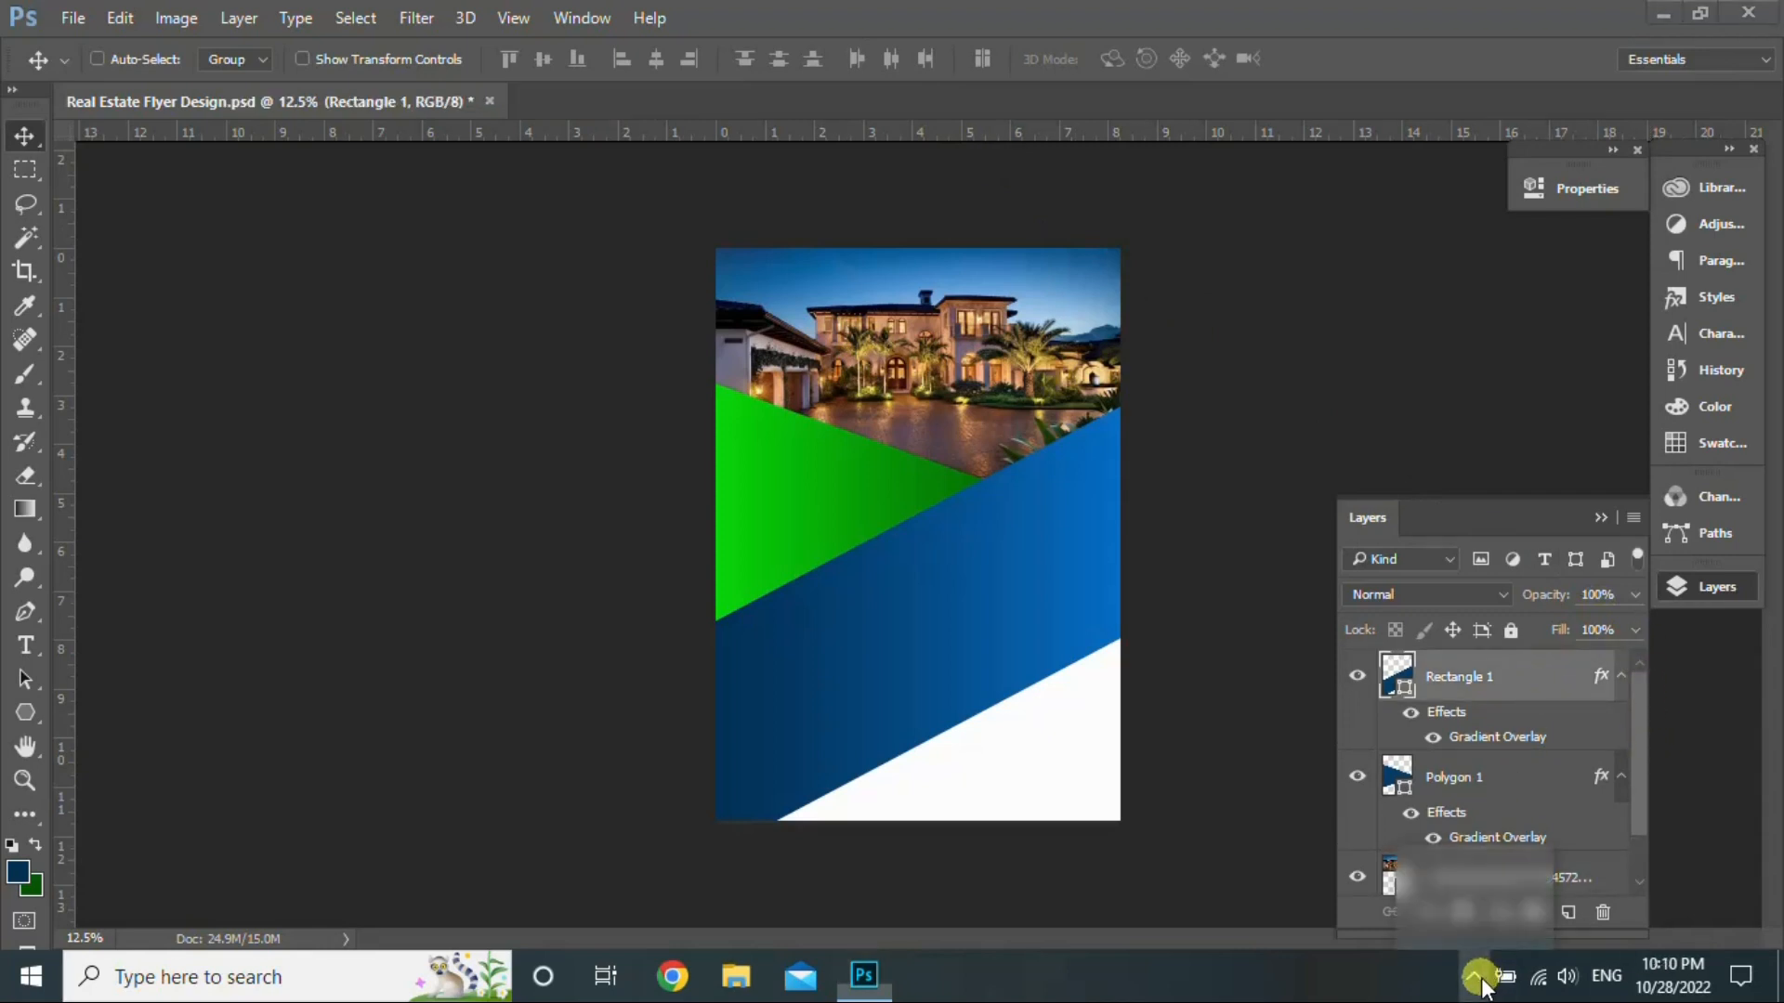
right_click(1525, 926)
left_click(1594, 814)
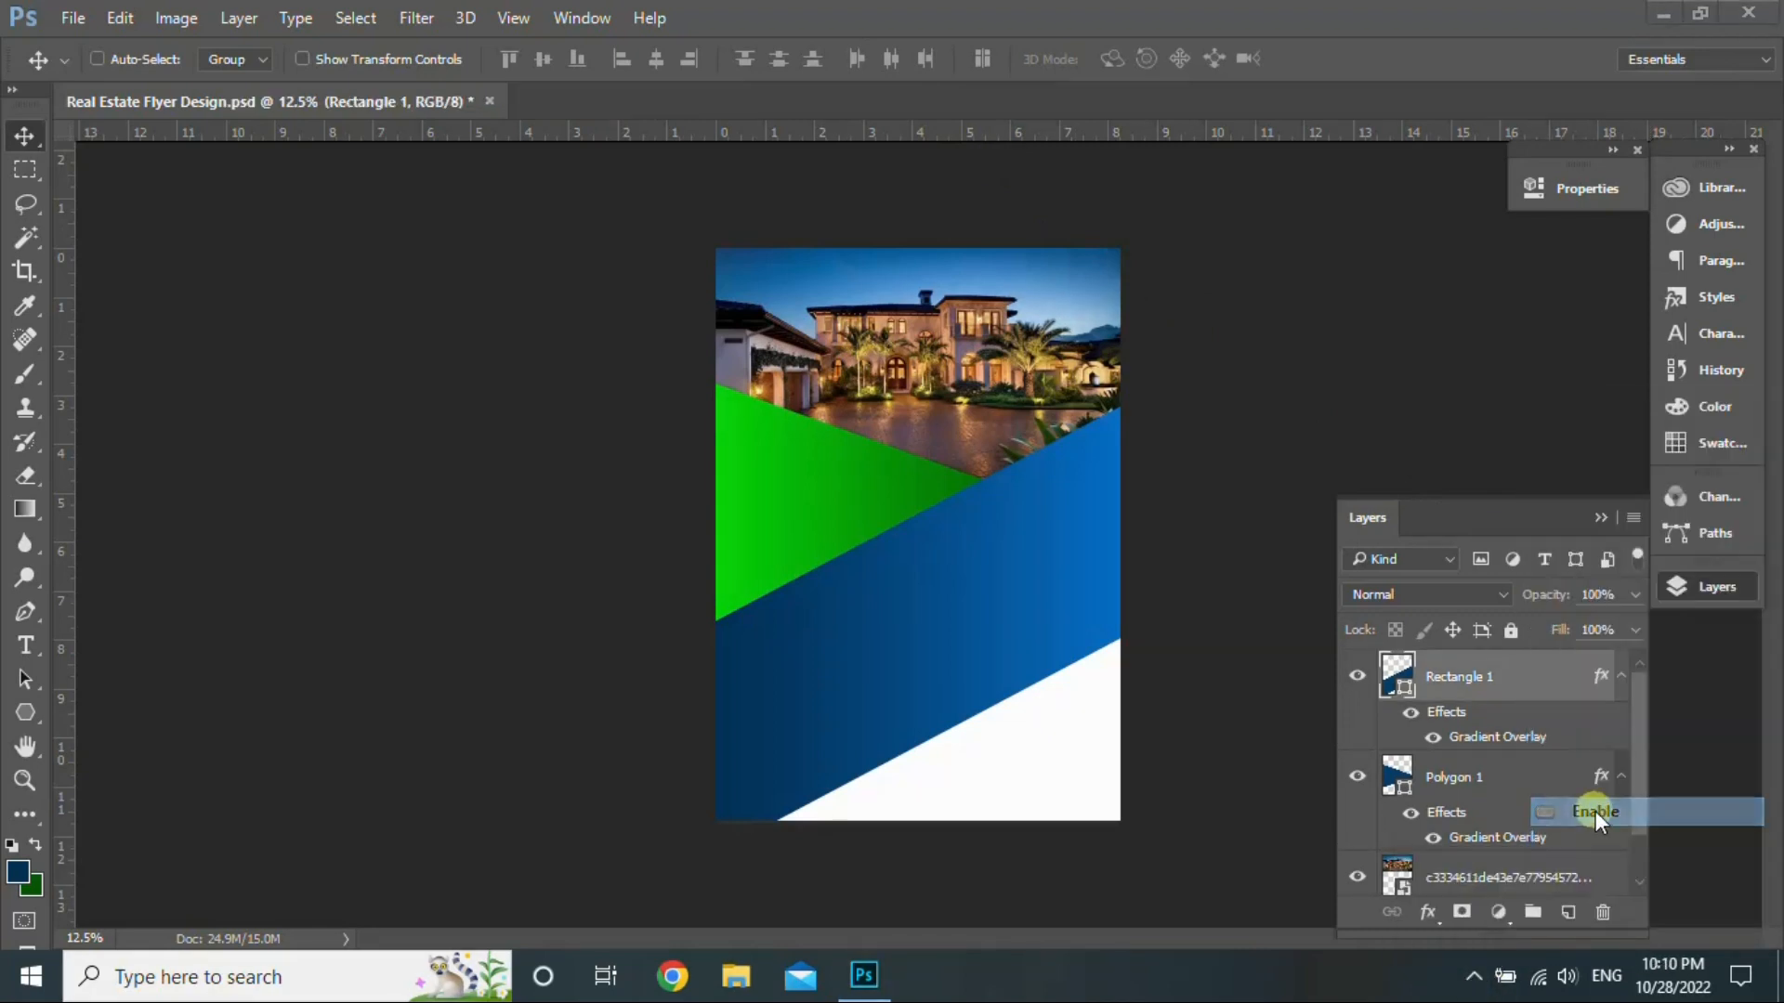
left_click(416, 550)
left_click_drag(376, 688, 332, 807)
Step: Add a Drop Shadow to the blue diagonal rectangle layer
double_click(1533, 678)
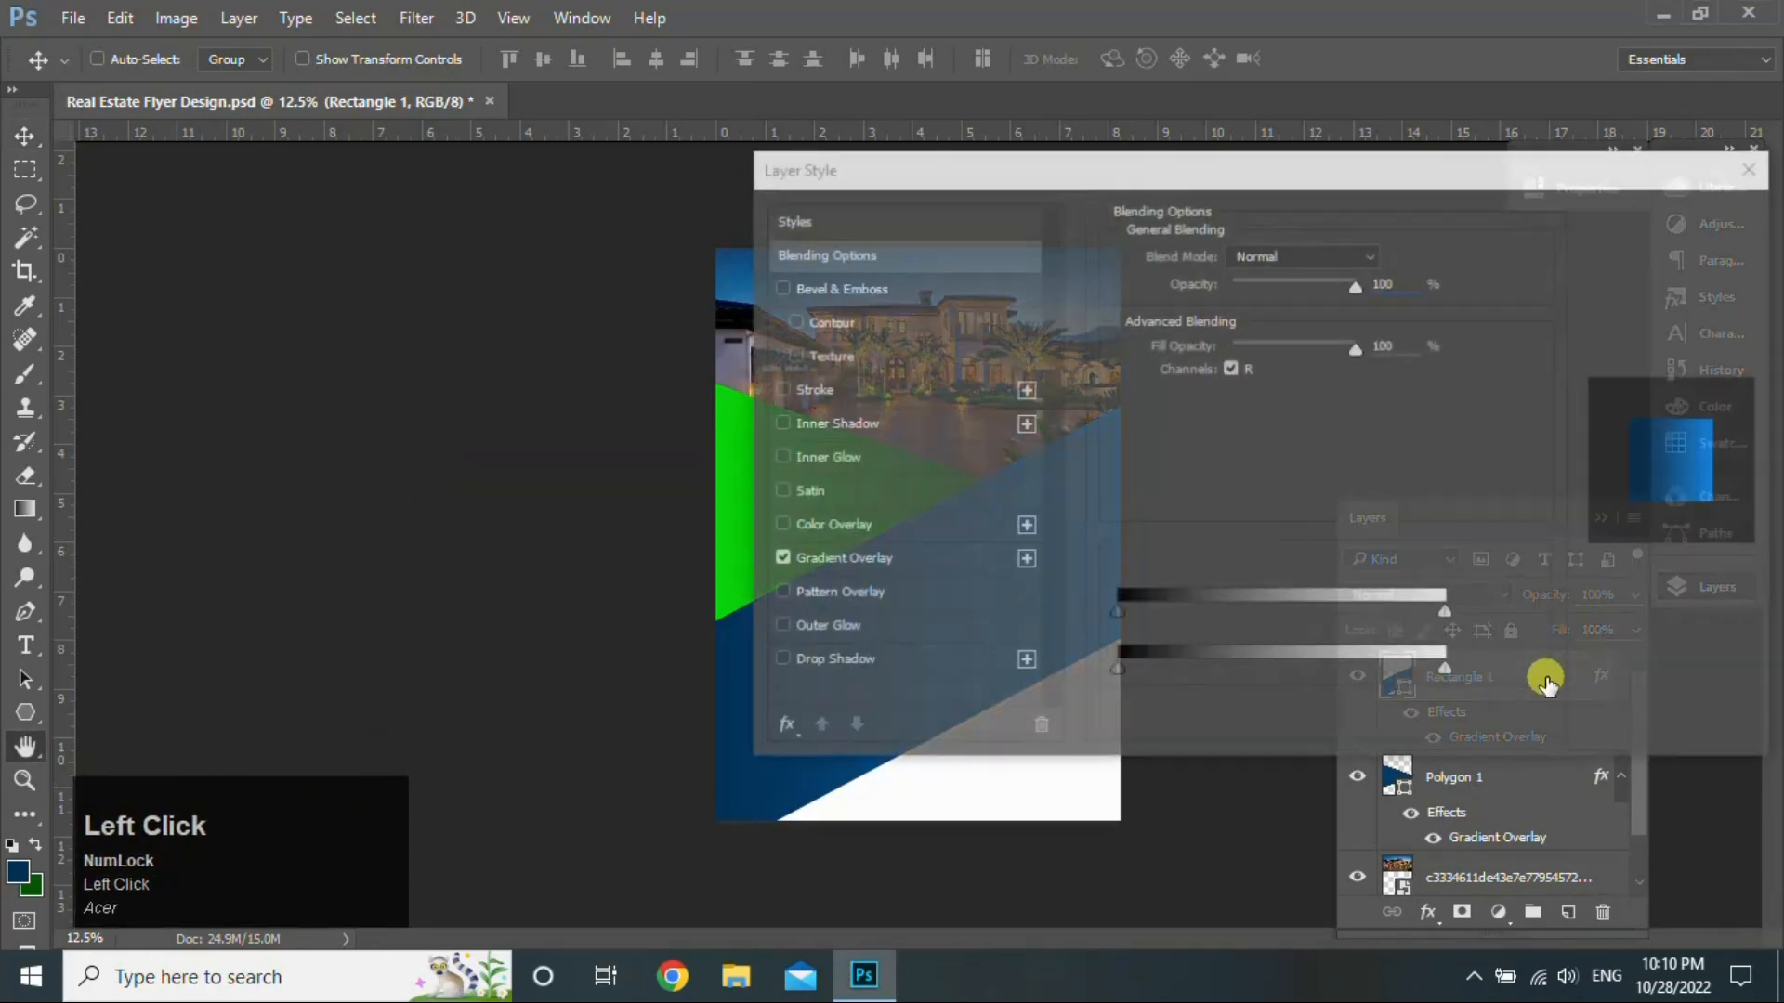
left_click_drag(1262, 180, 1674, 203)
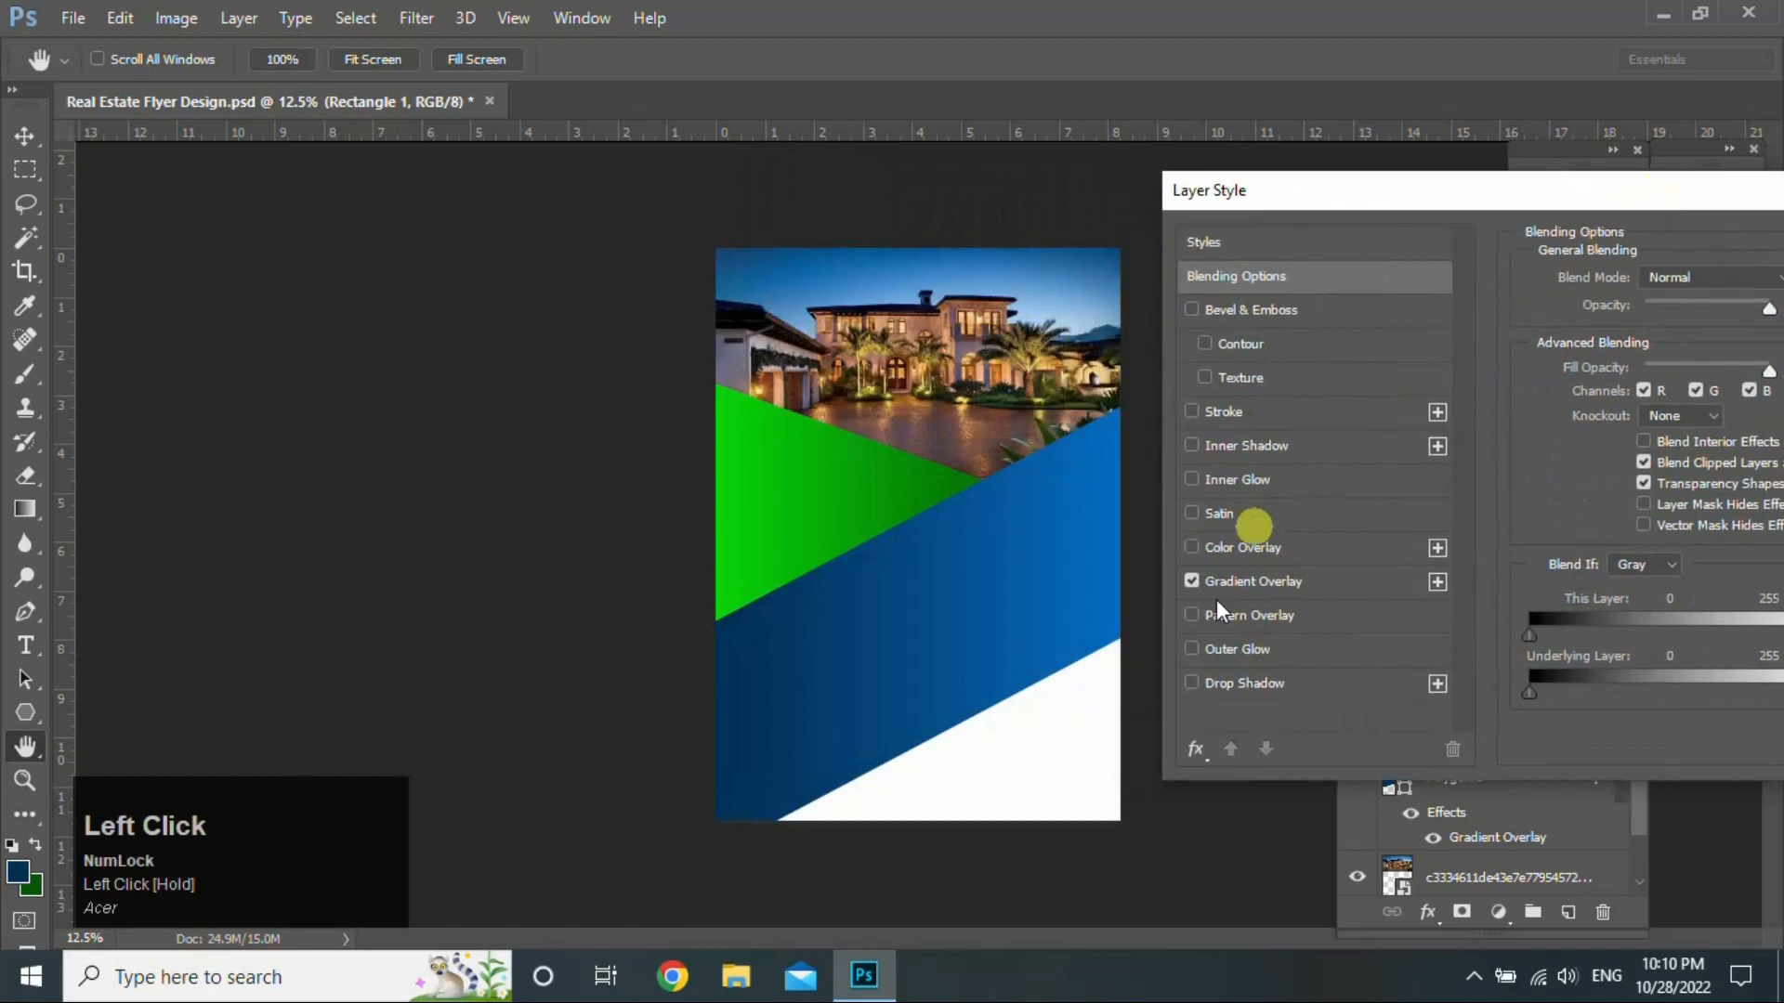
left_click(1301, 678)
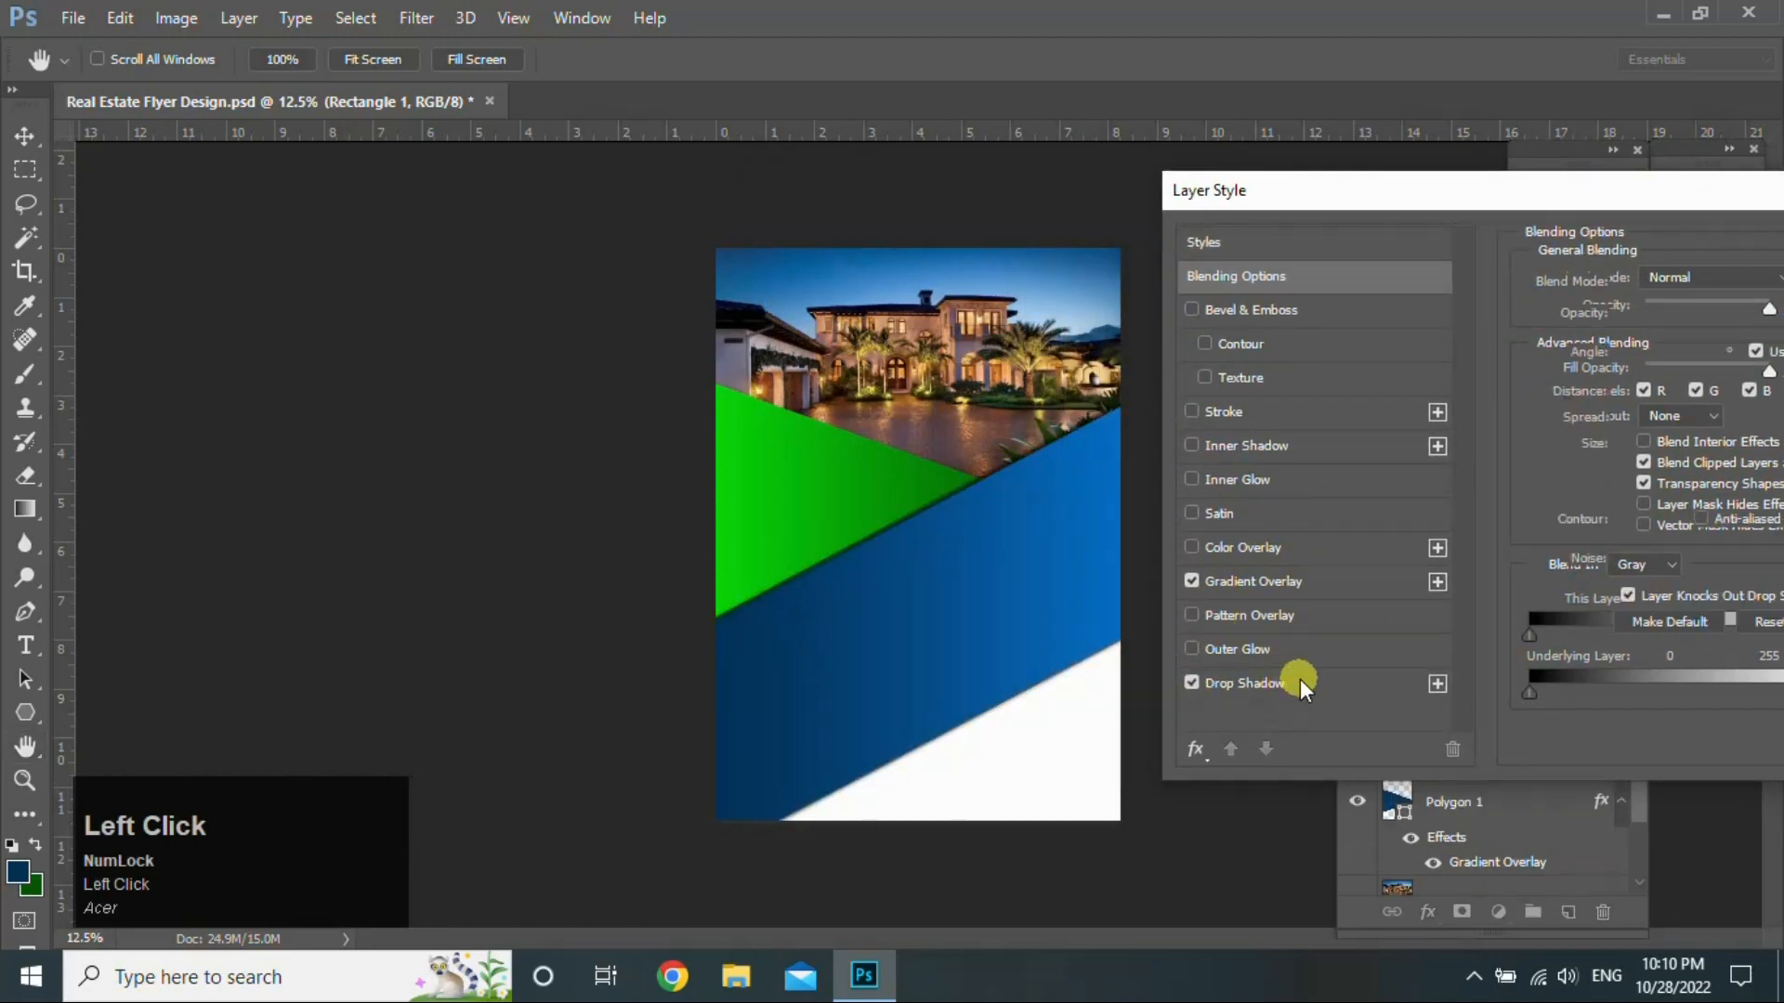
left_click_drag(1678, 191, 1340, 204)
left_click(1750, 260)
Step: Add a Drop Shadow layer style to the green triangle layer
double_click(1525, 804)
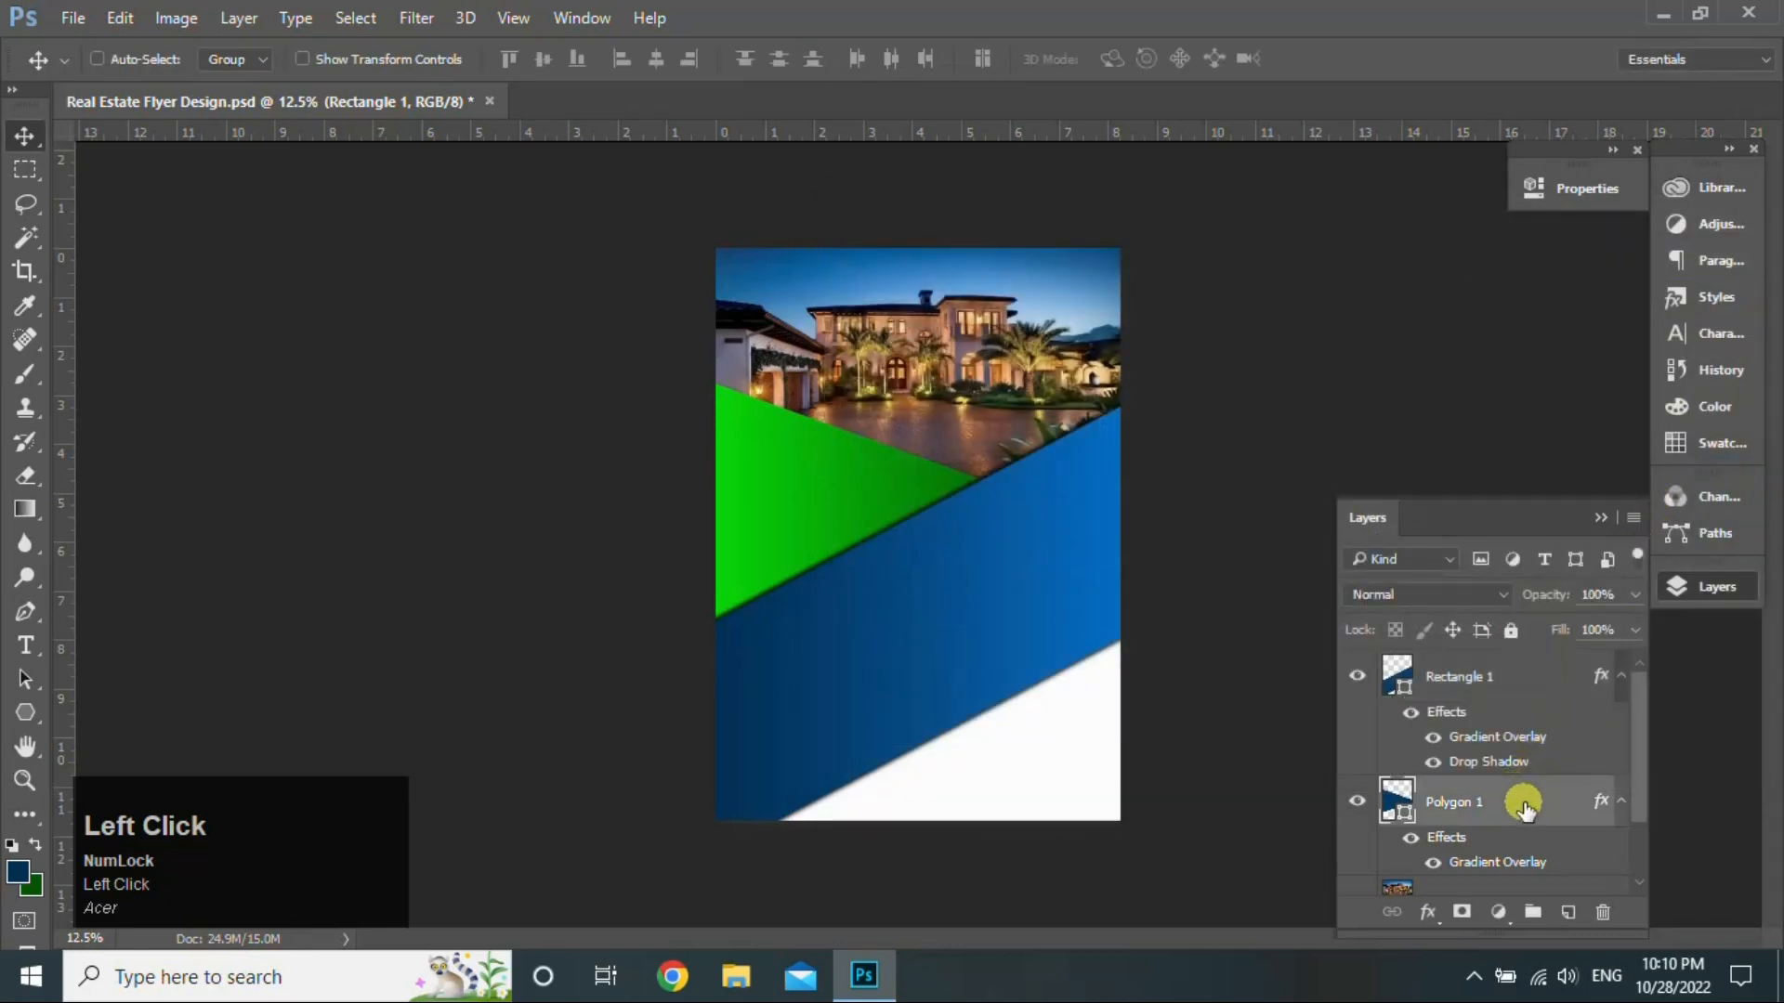
left_click_drag(1044, 139, 1654, 112)
left_click(1062, 603)
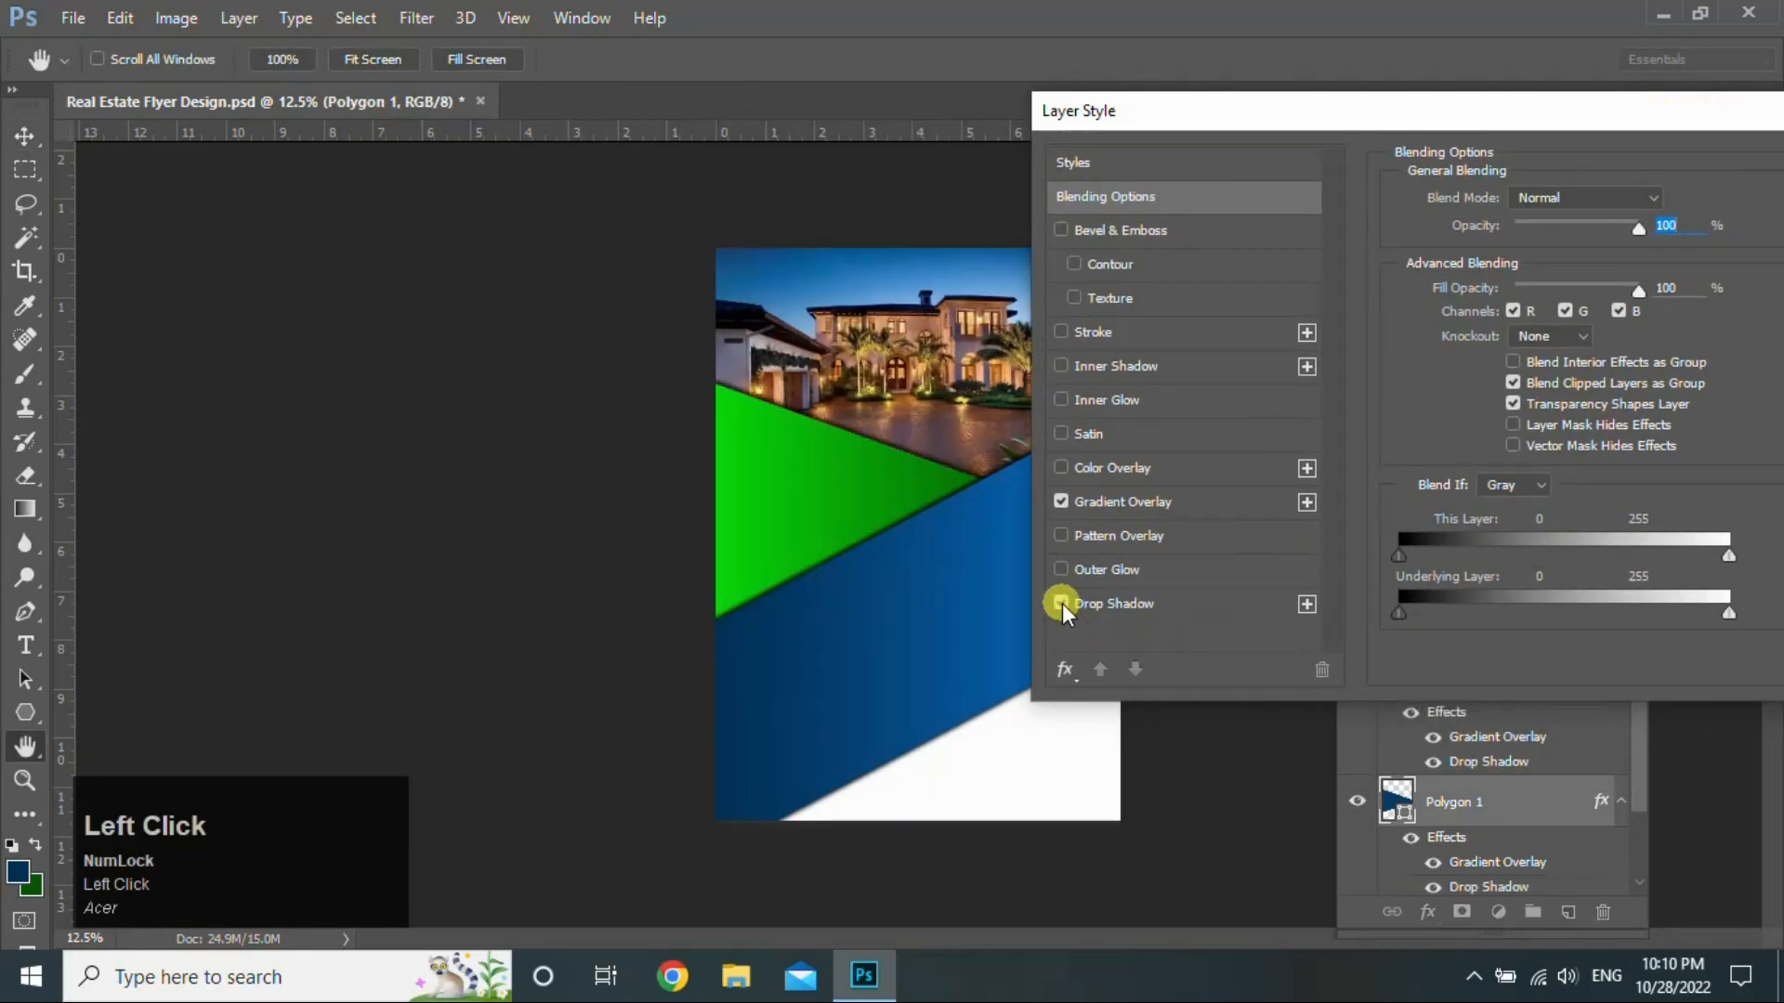
left_click(1180, 605)
left_click_drag(1612, 111, 1231, 110)
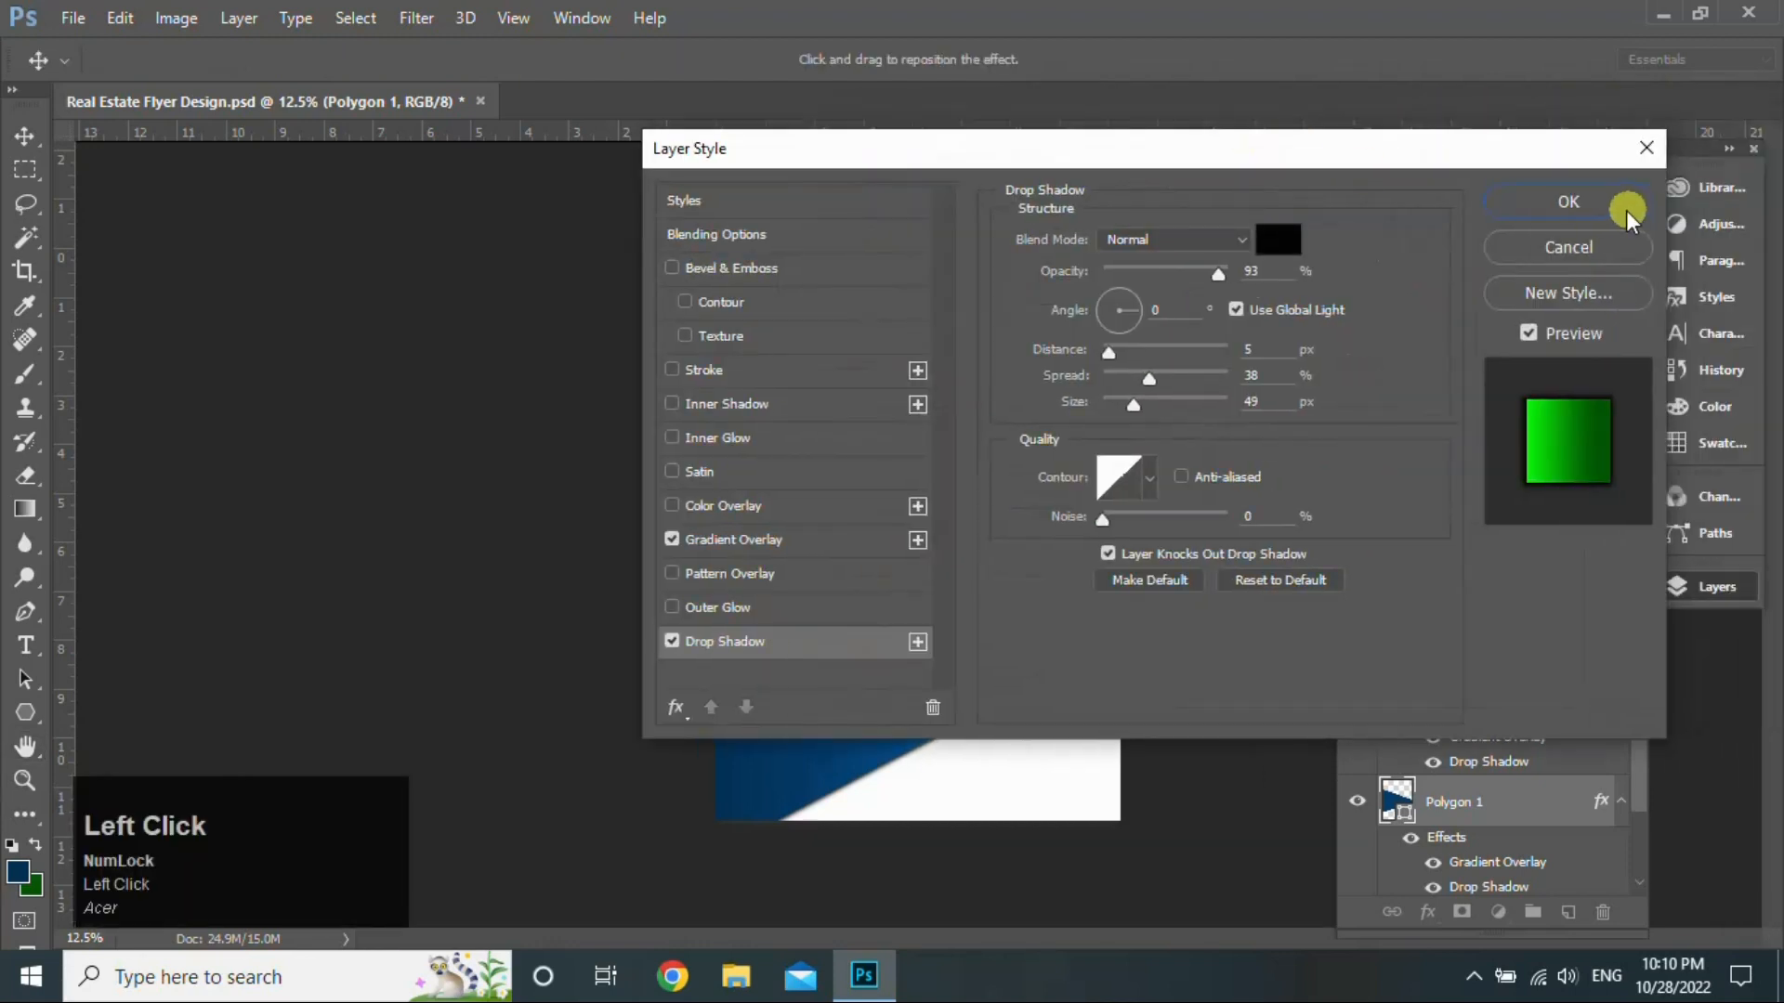
left_click(1626, 210)
Step: Add a new layer above the blue rectangle and draw a circle about 655 px wide on the lower part of the blue band
left_click(1545, 682)
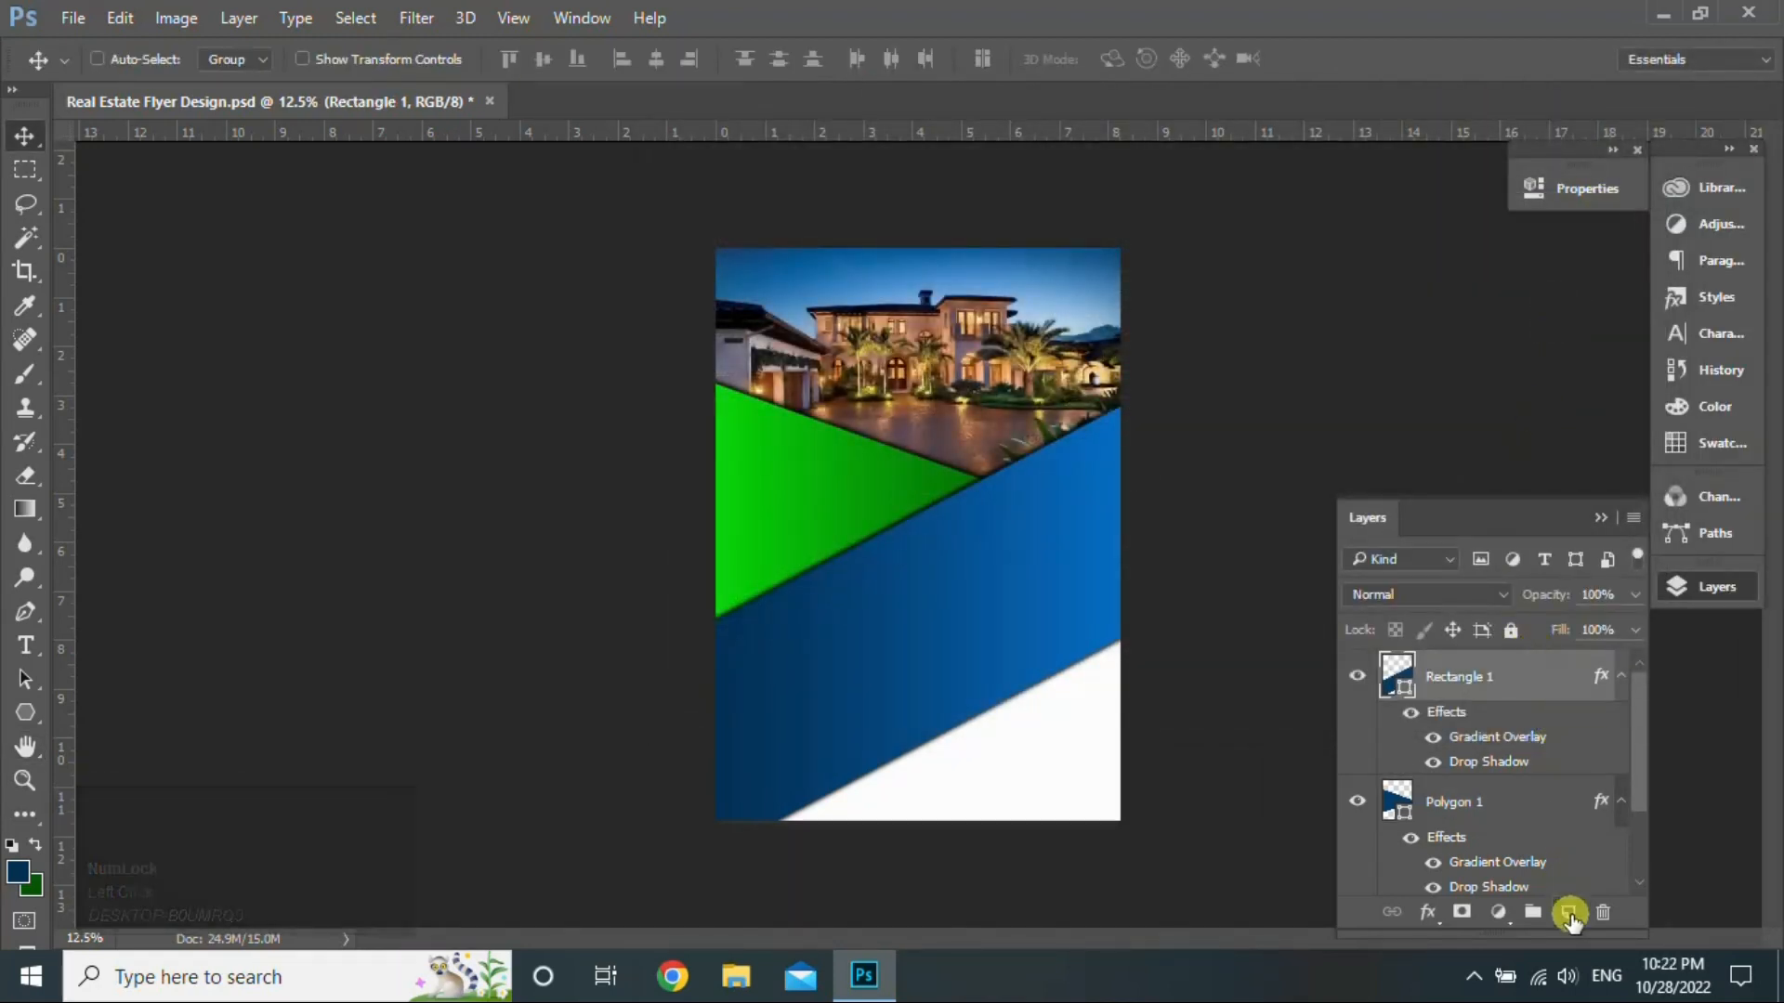
left_click(1568, 913)
right_click(31, 717)
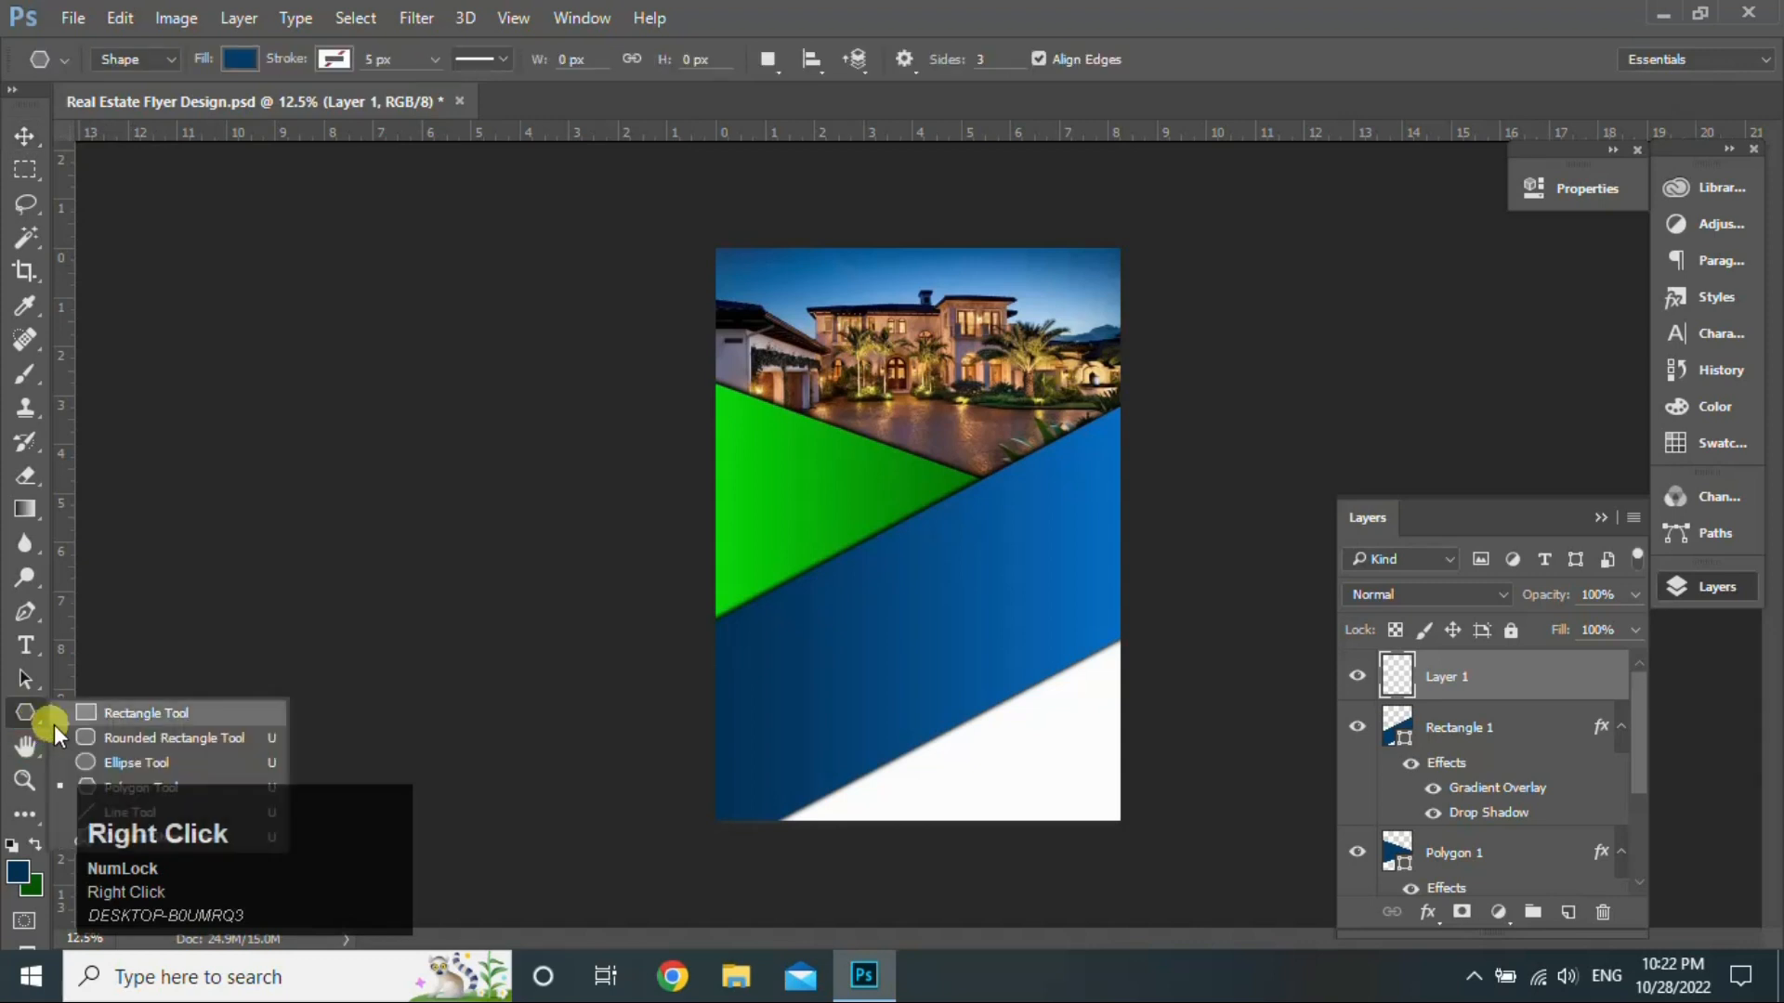
left_click(111, 768)
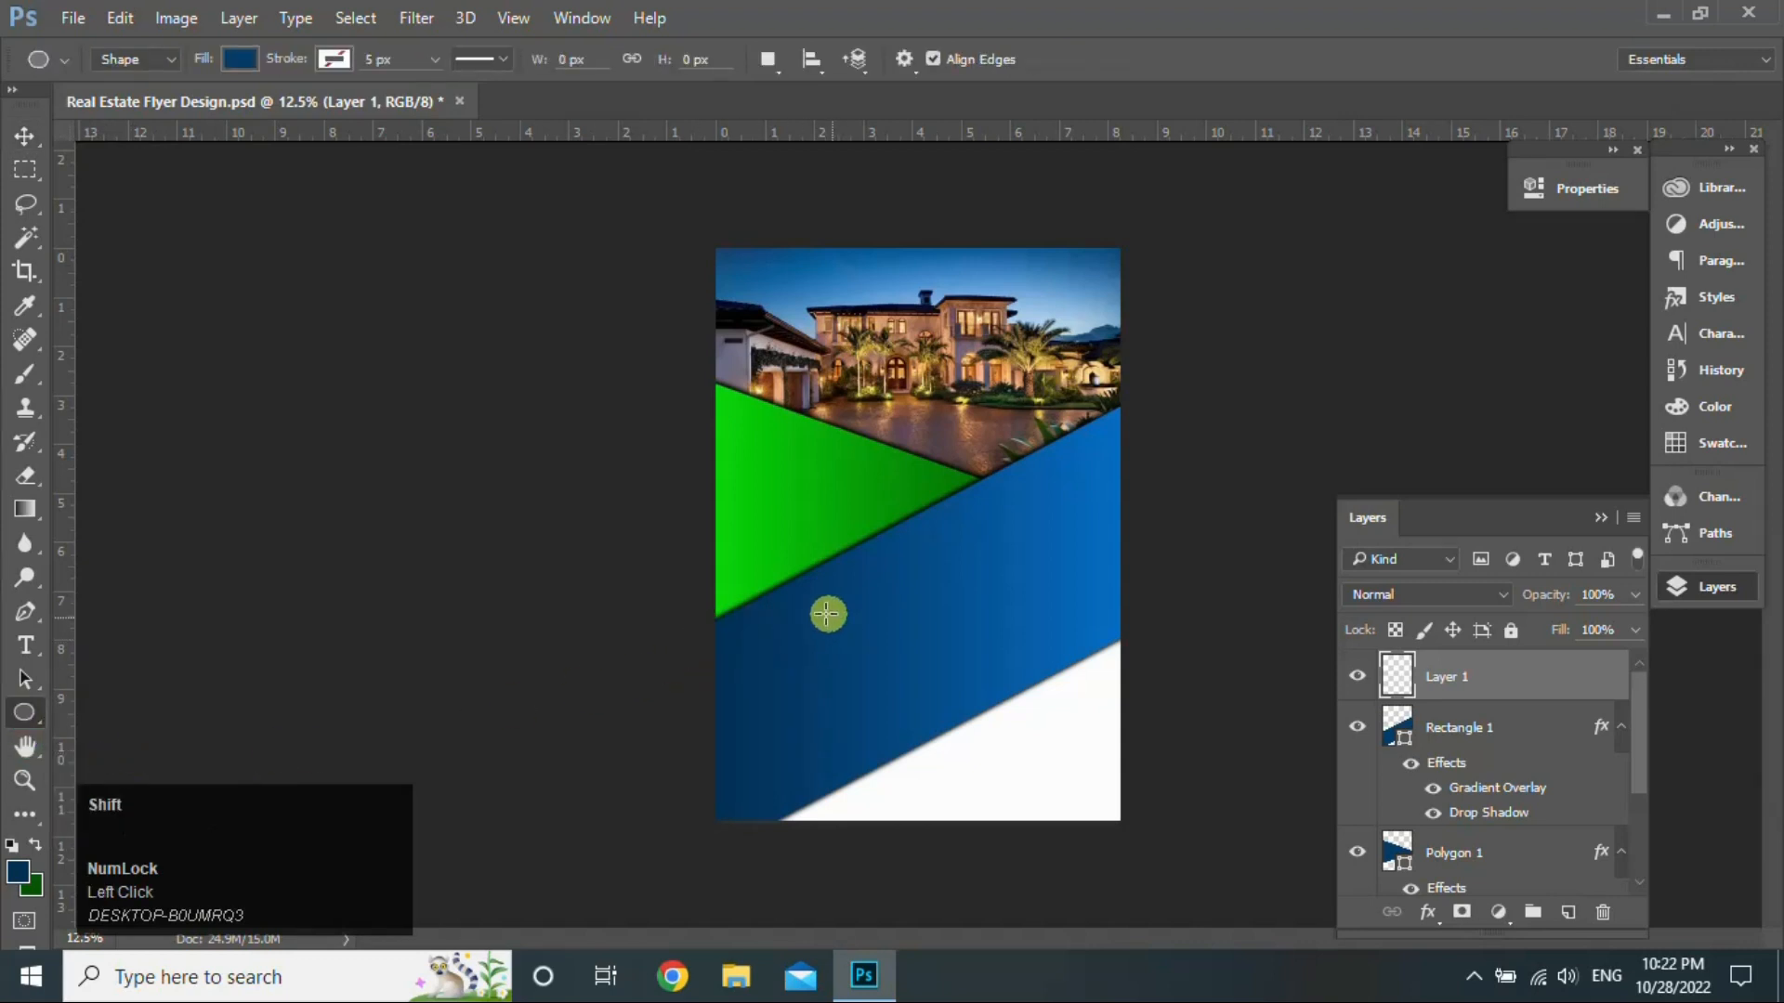
left_click_drag(818, 609, 932, 713)
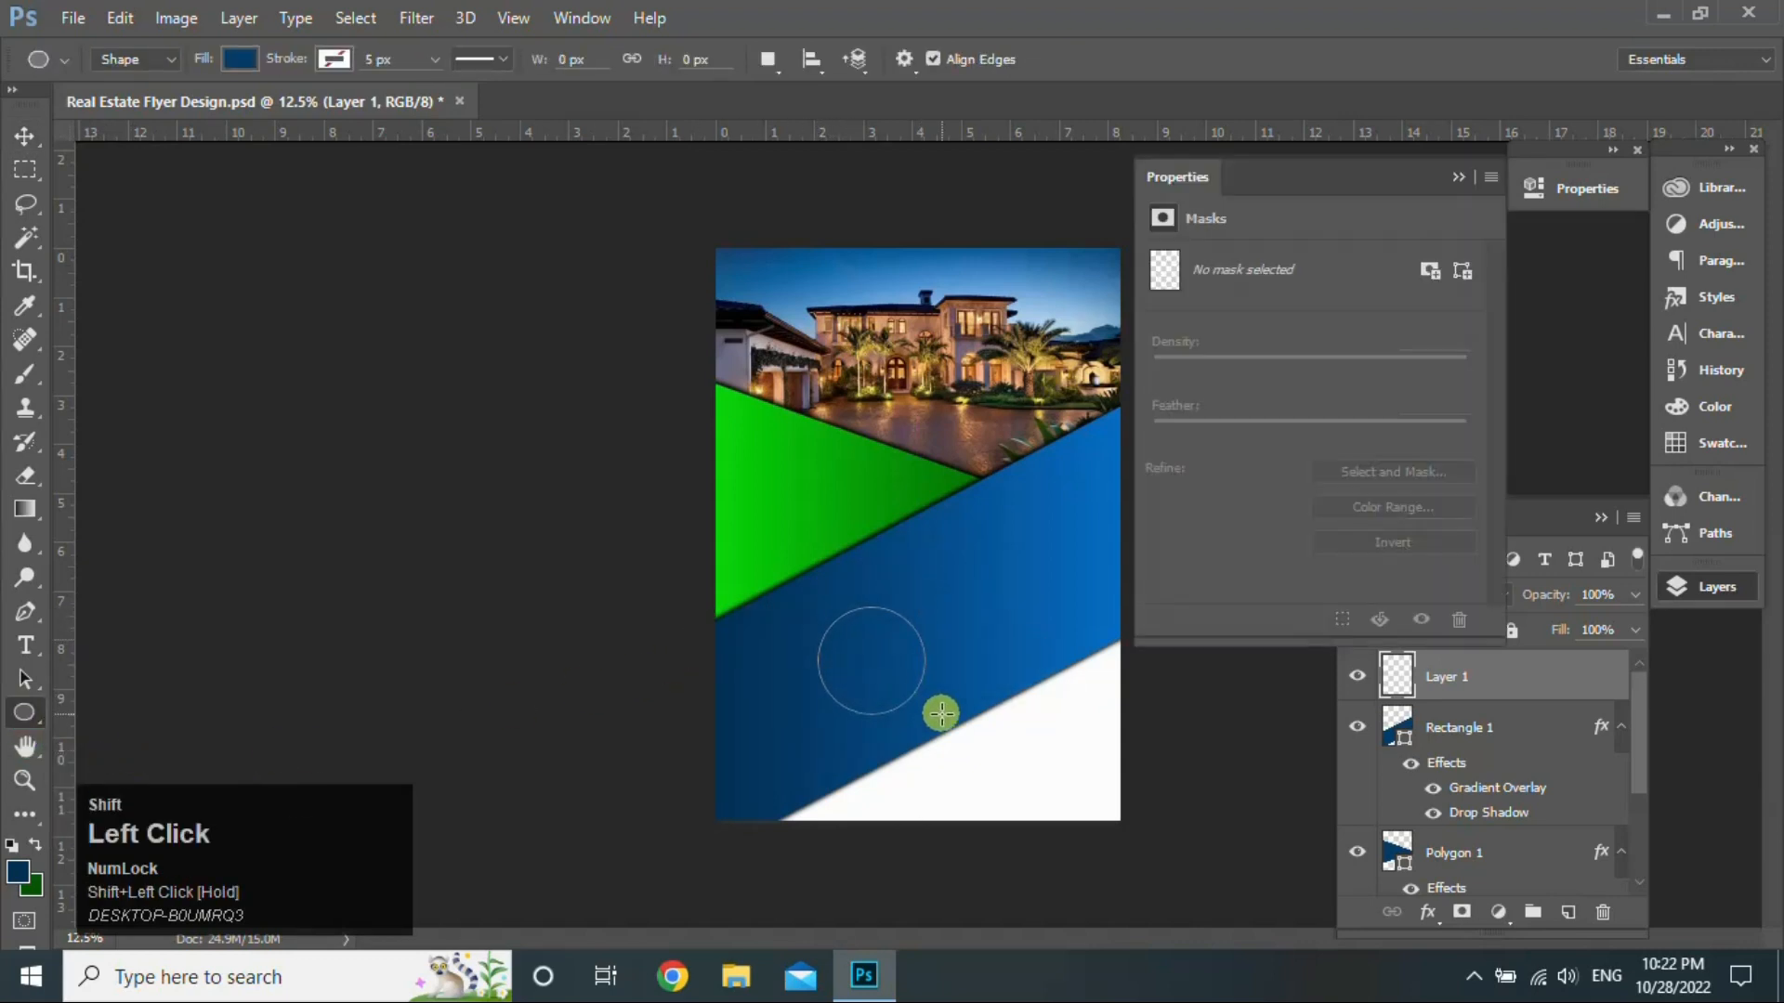
left_click(1459, 178)
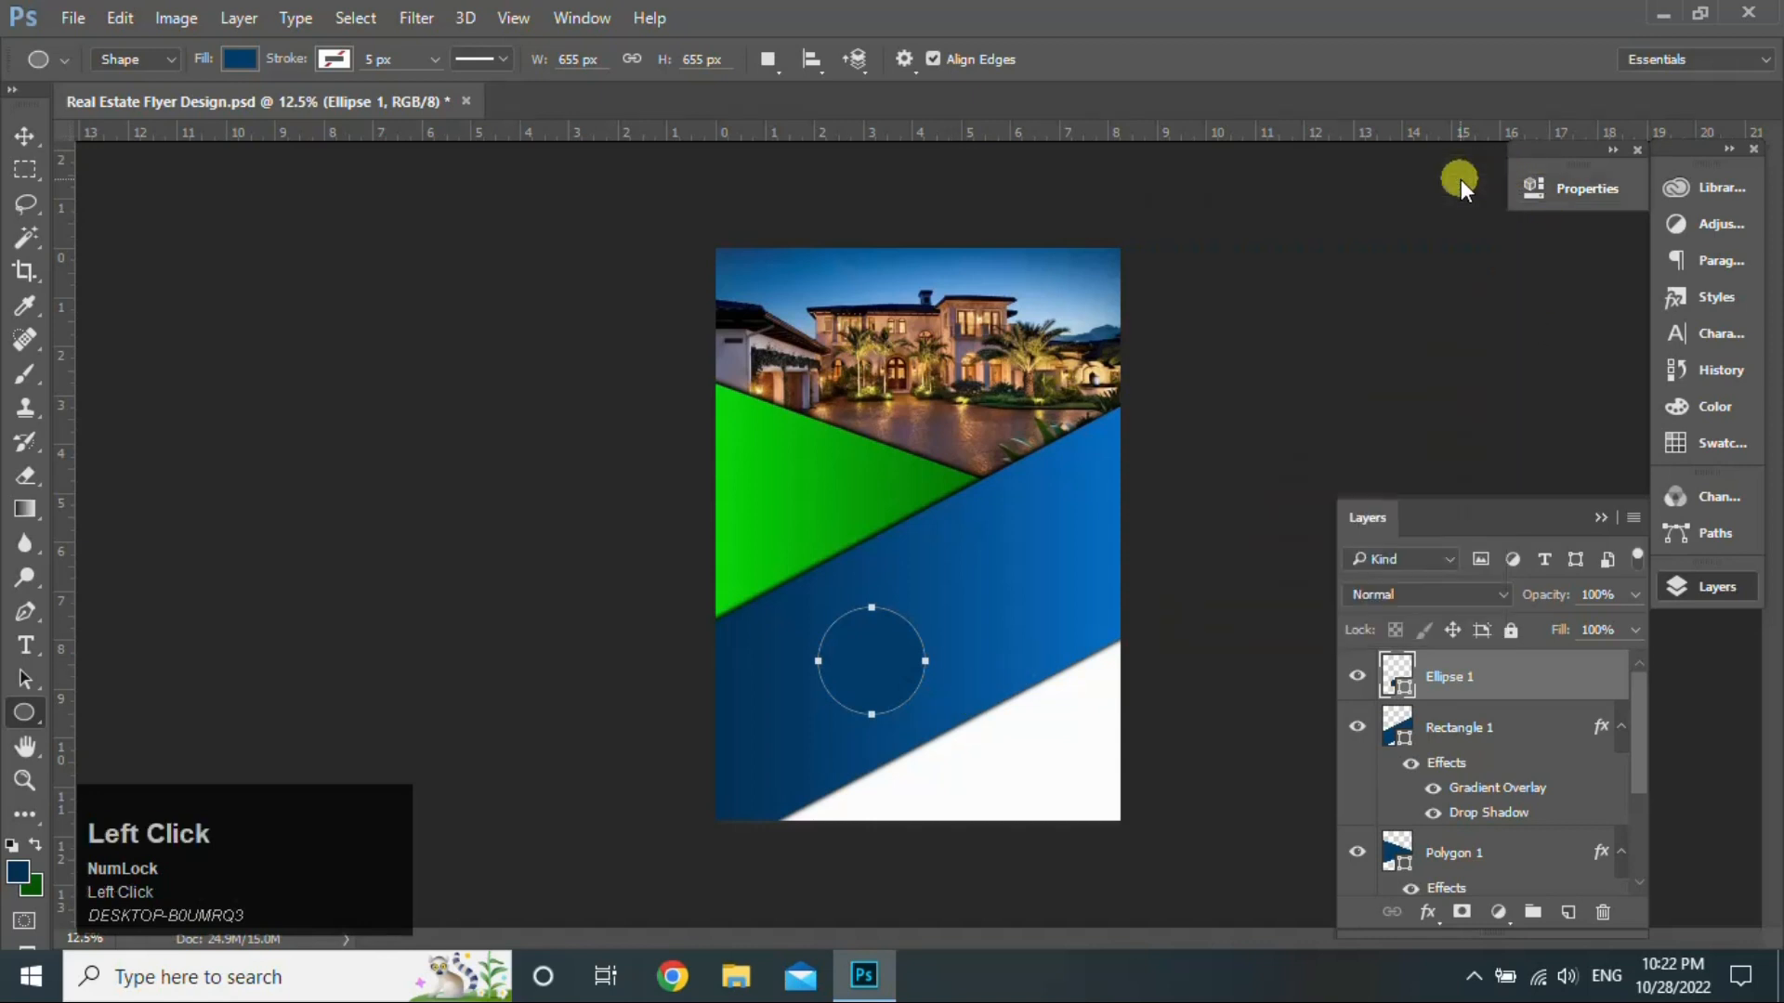
Step: Add a white Stroke layer style to the circle and place two copies of it diagonally up the blue band
double_click(1540, 679)
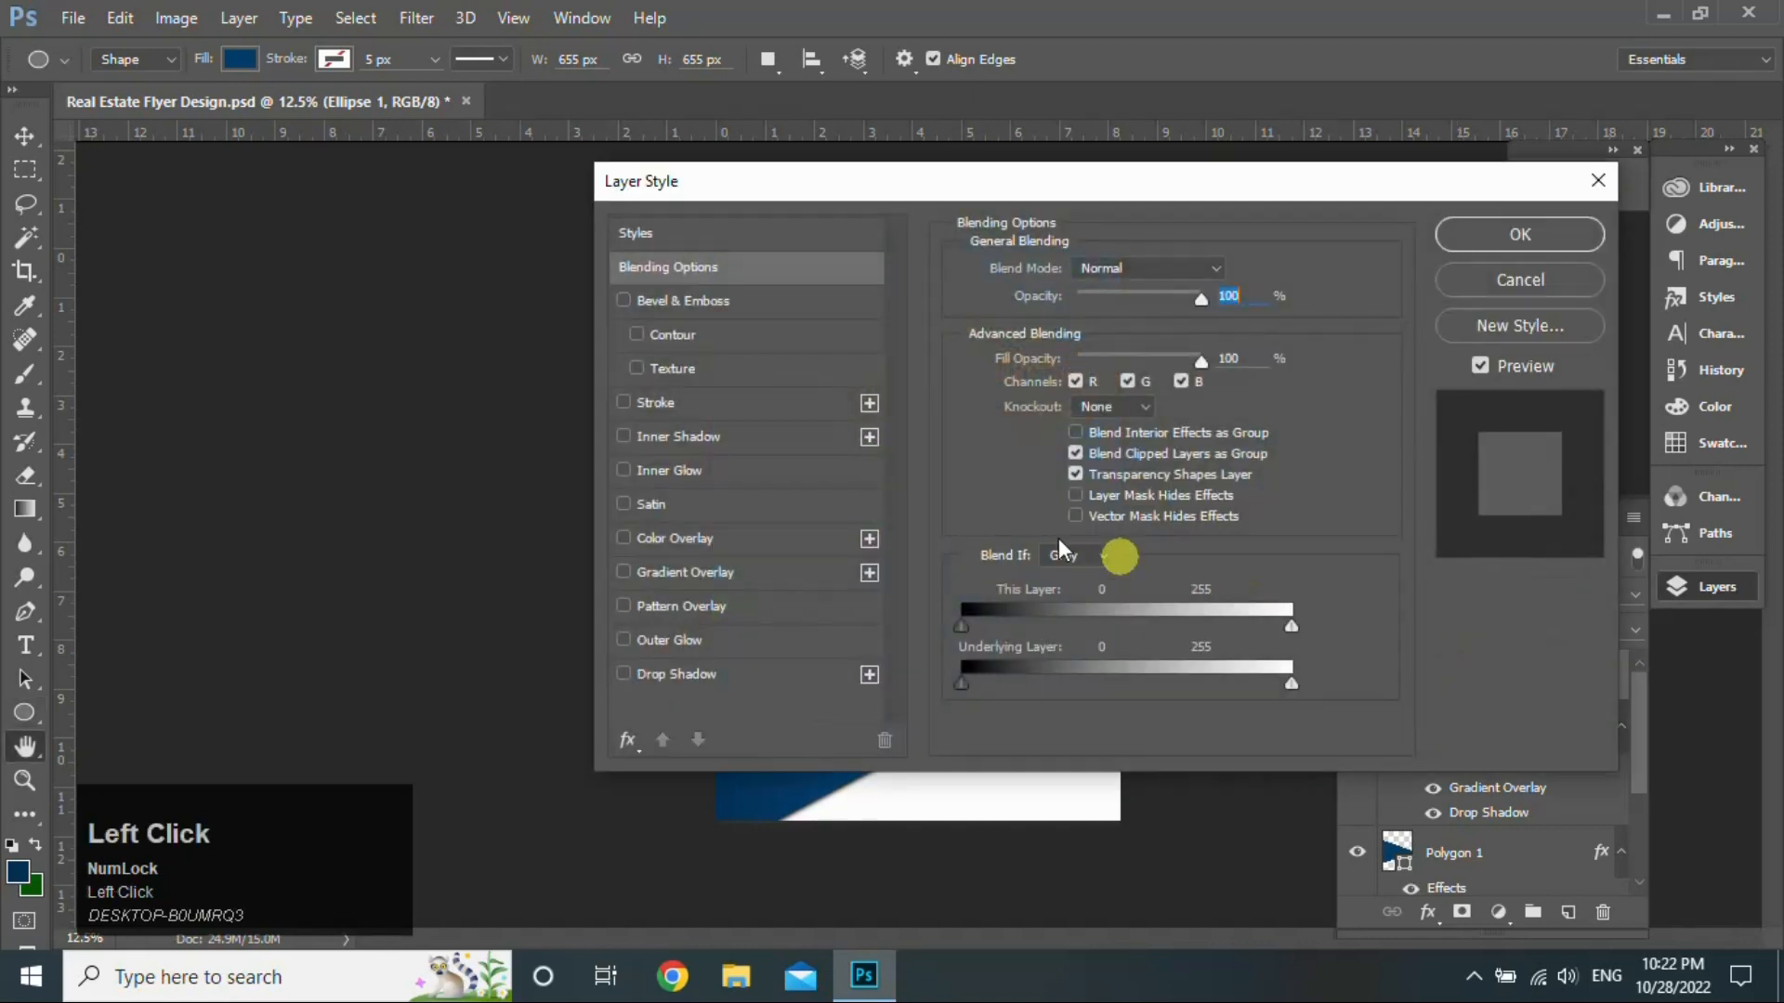
left_click(622, 405)
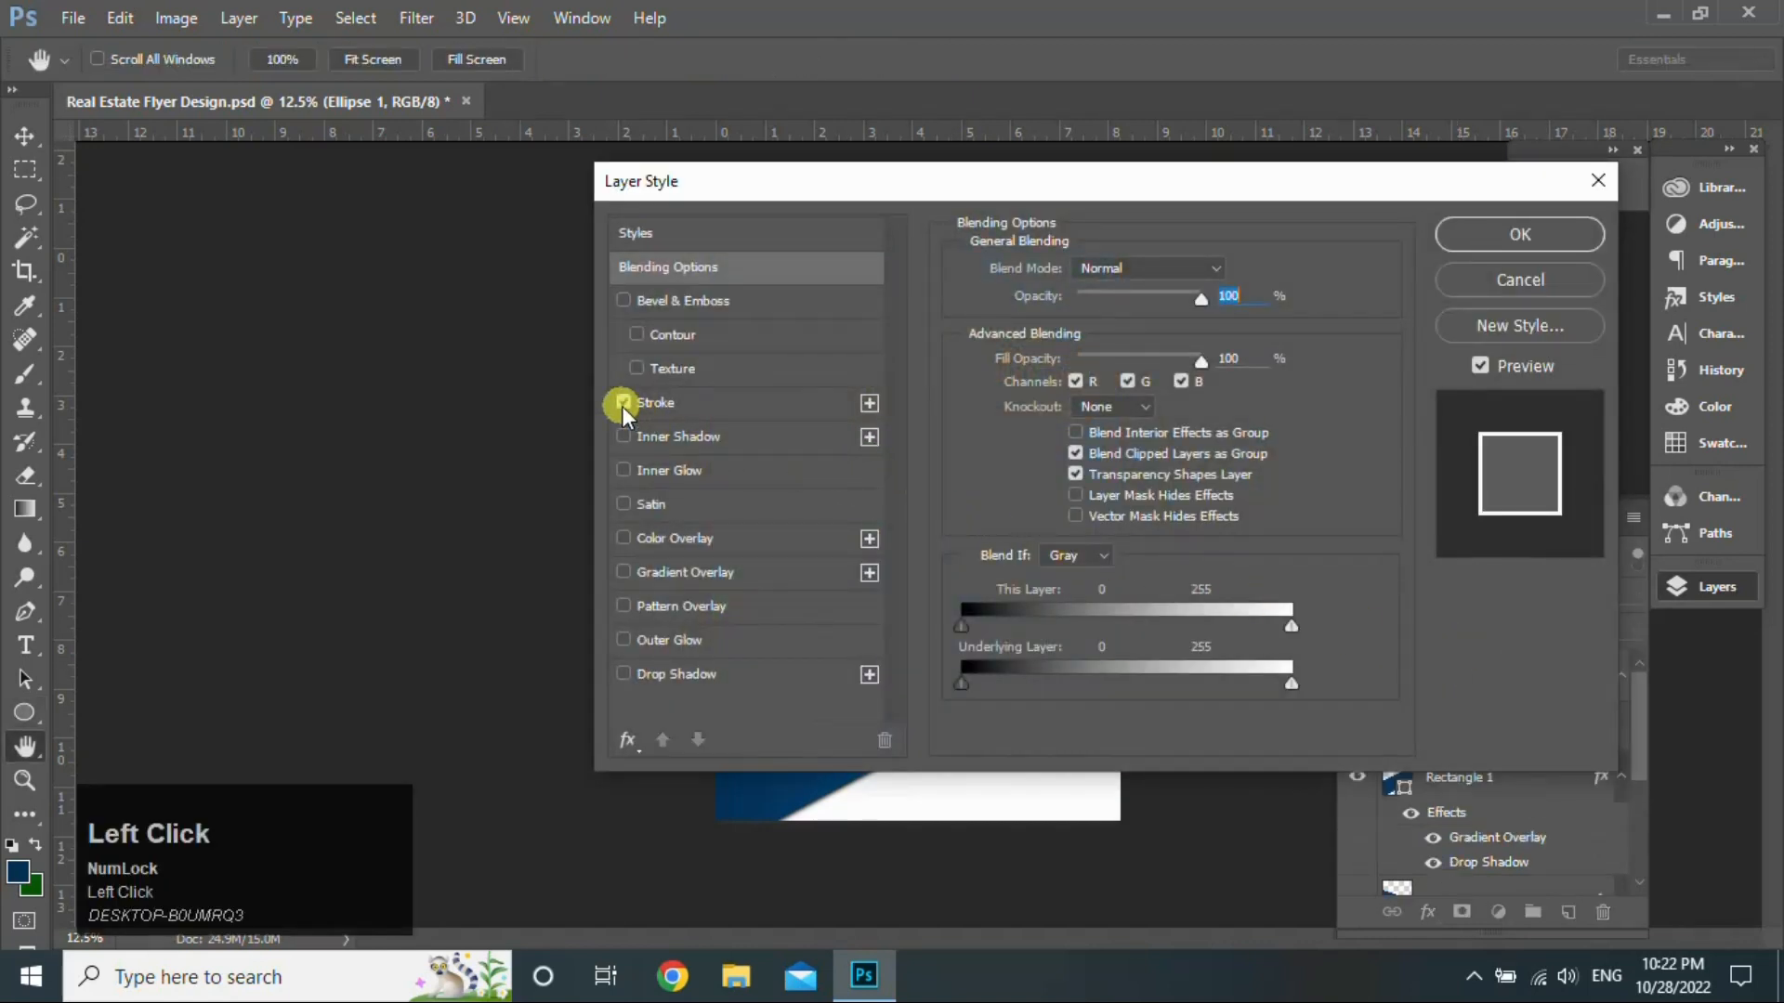
left_click(1475, 238)
left_click(25, 136)
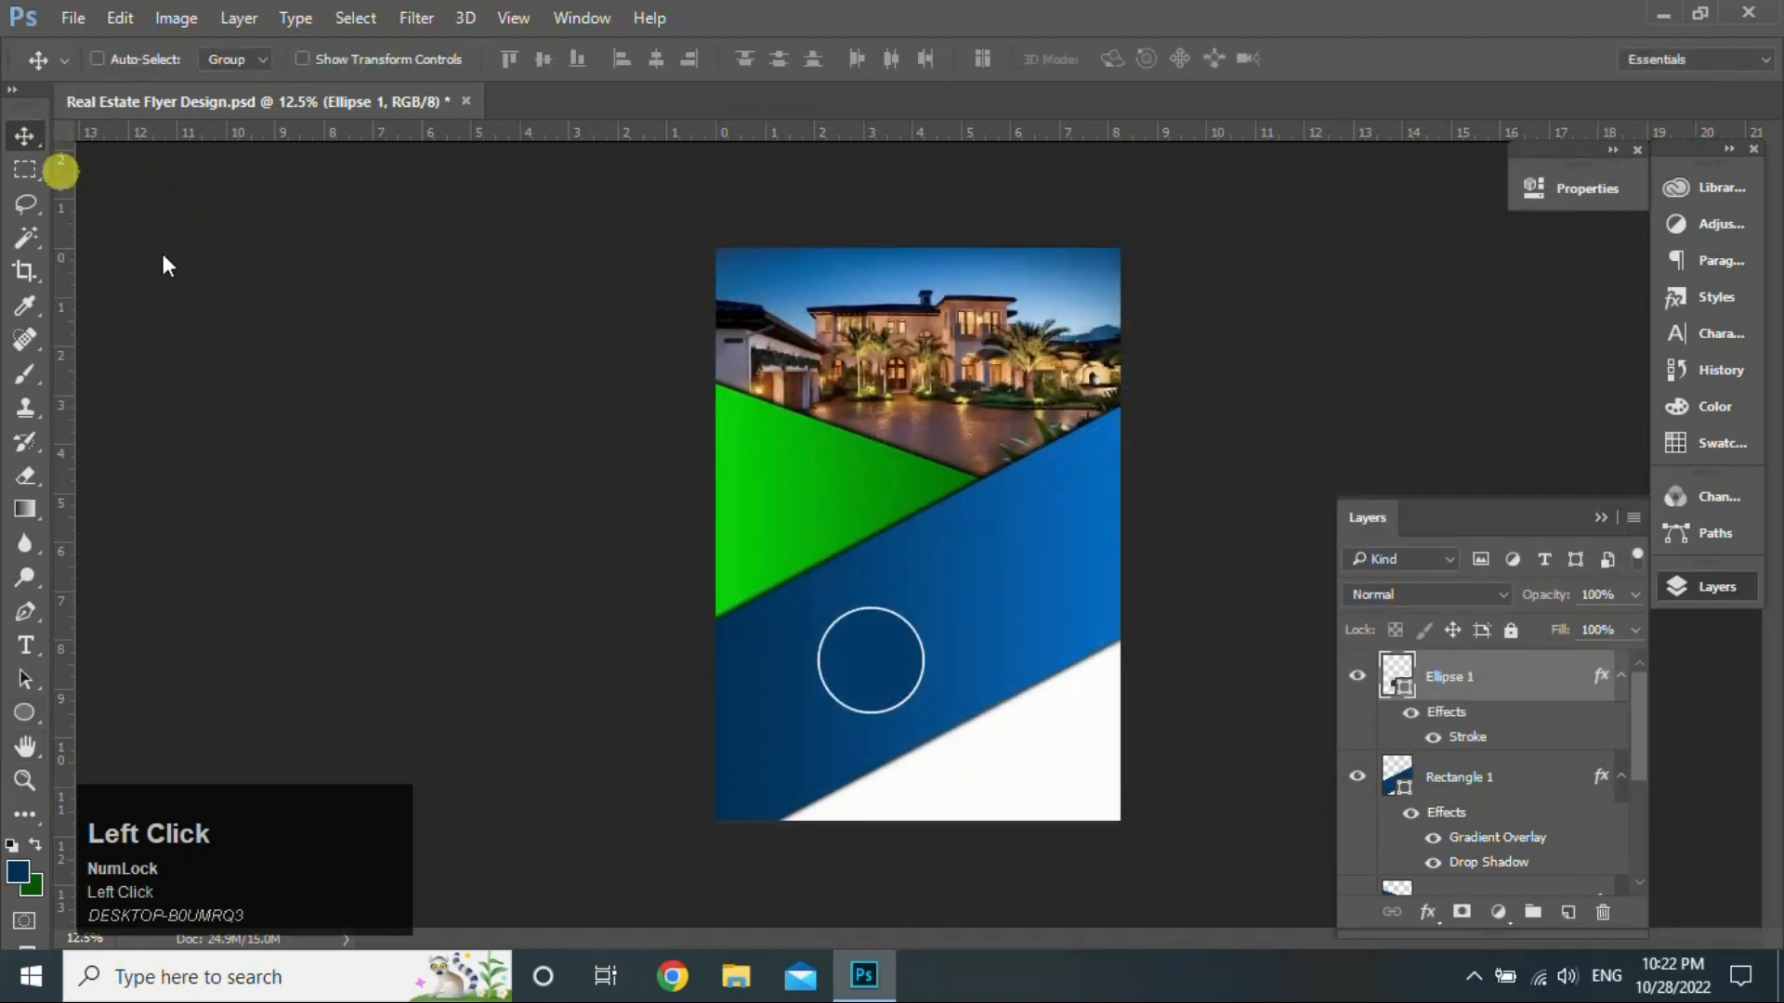
left_click_drag(876, 656, 1063, 488)
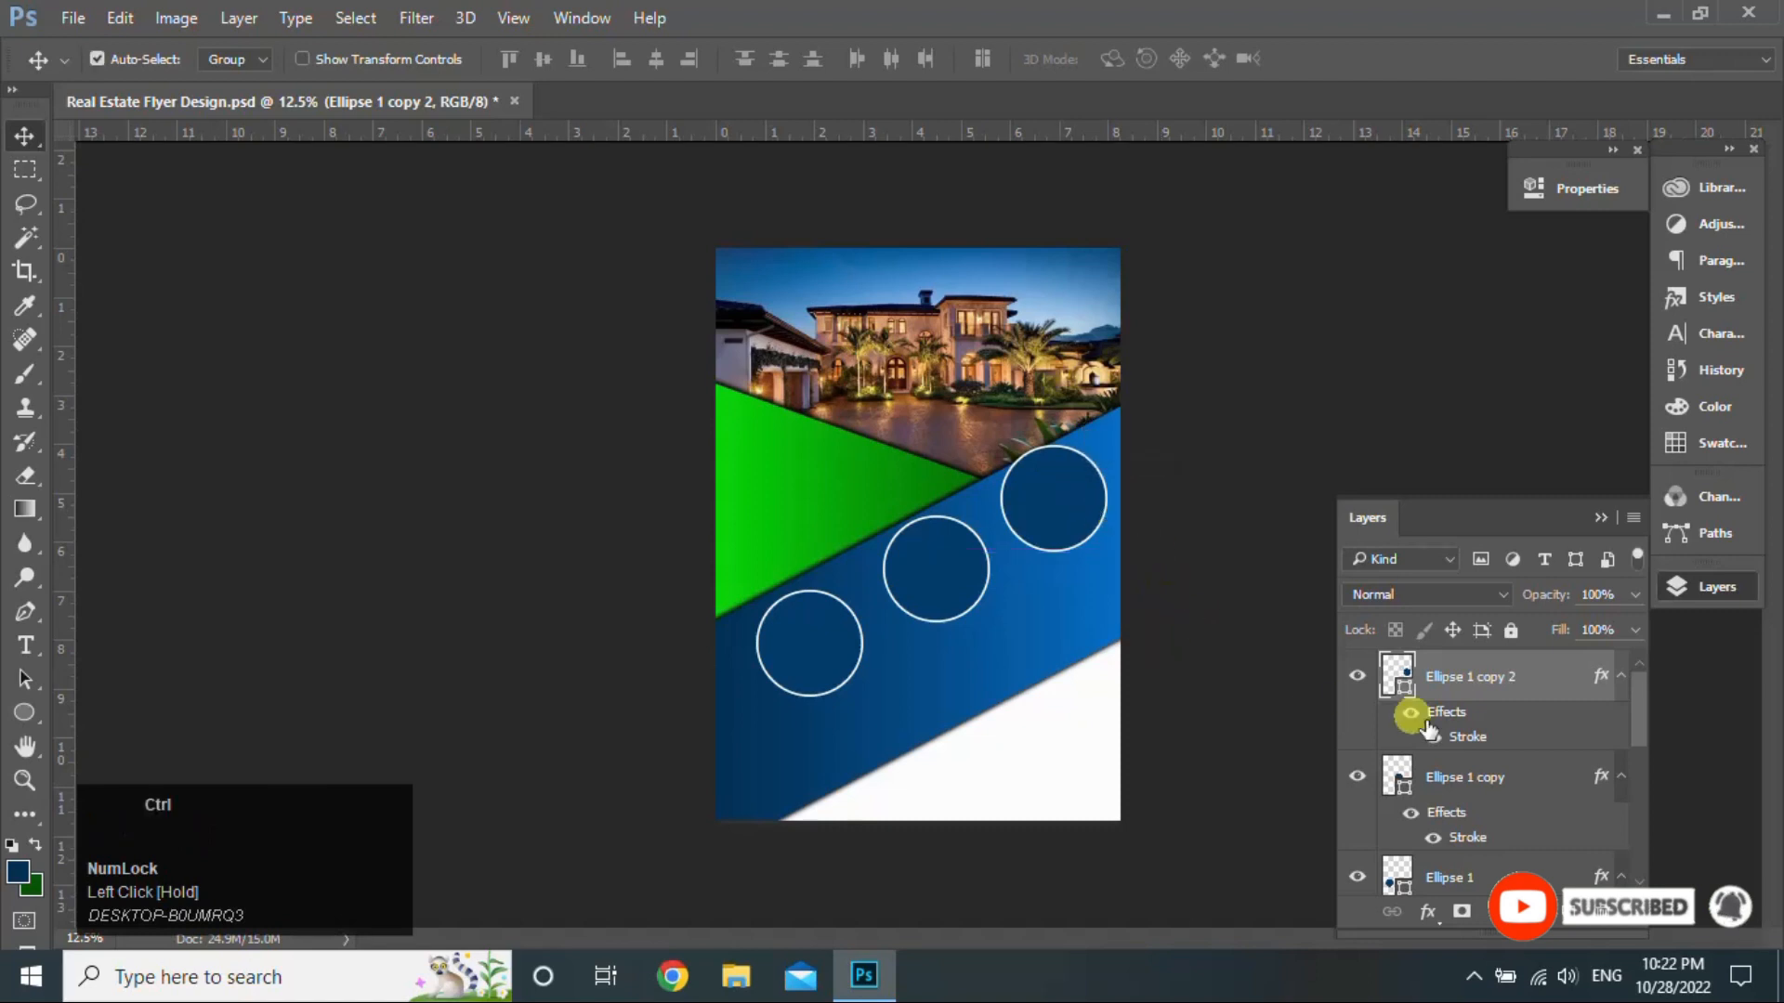
Step: Scale the three circles down together within the blue band and nudge the uppermost circle slightly to the right
left_click(1533, 776, "ctrl")
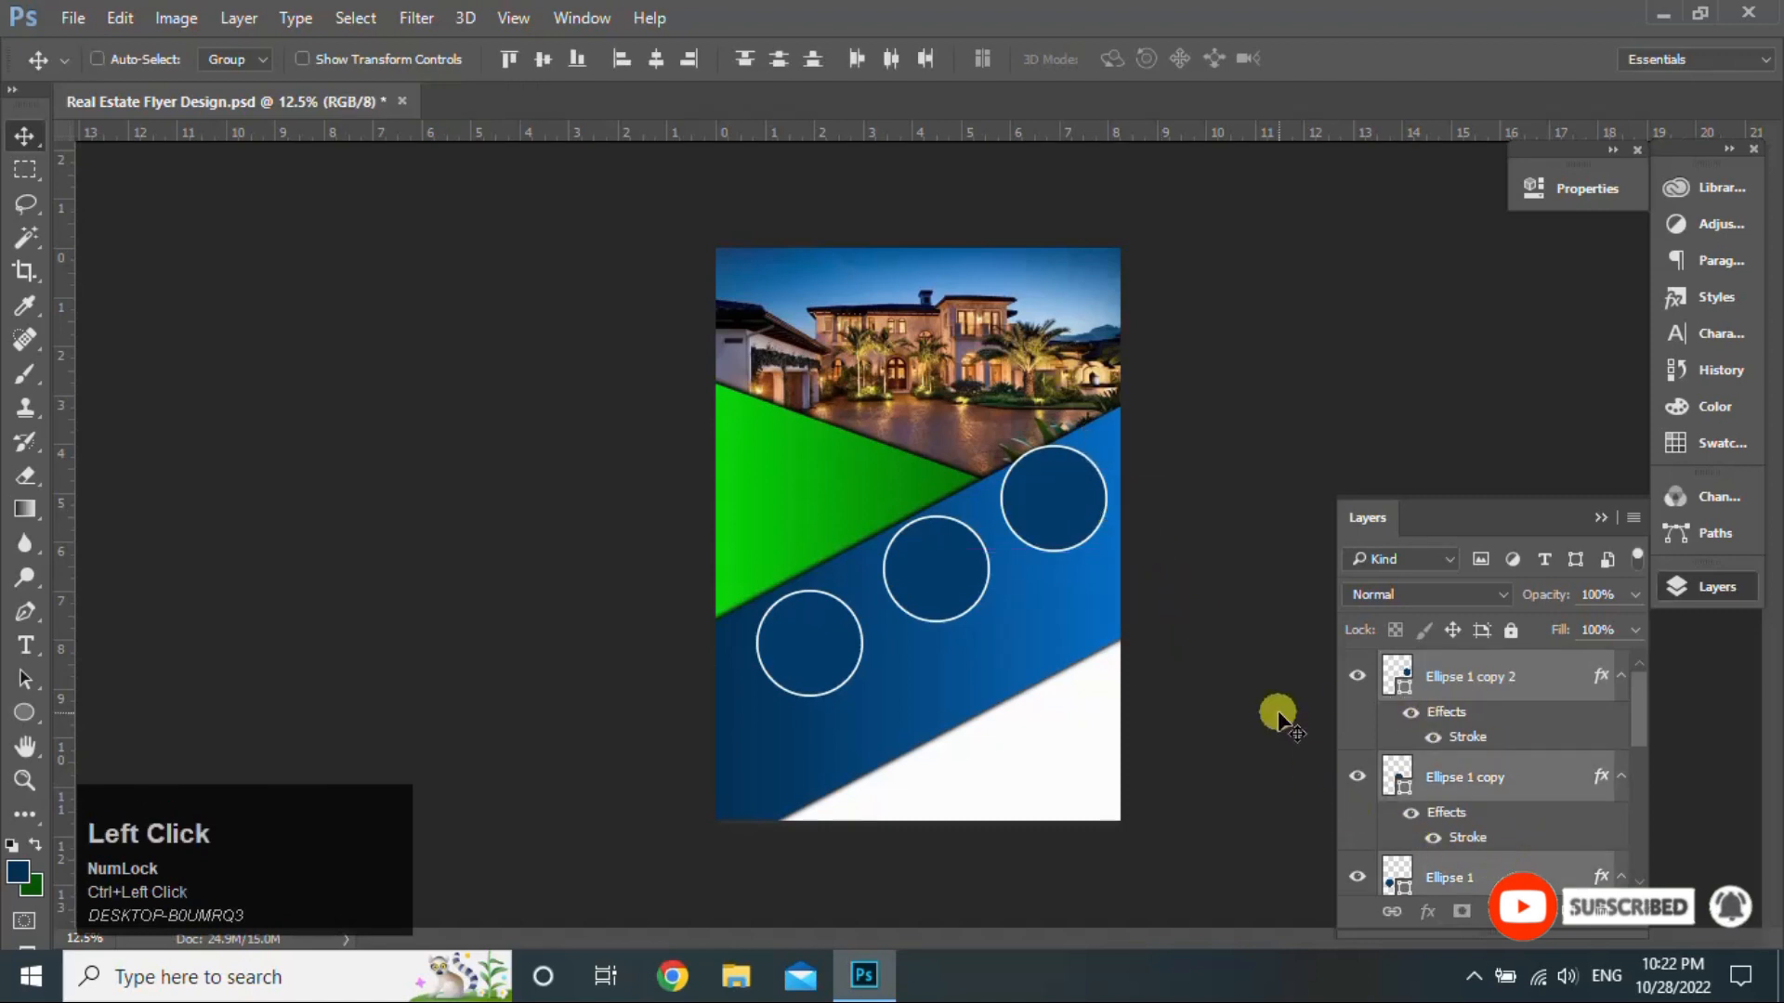
key("ctrl+t")
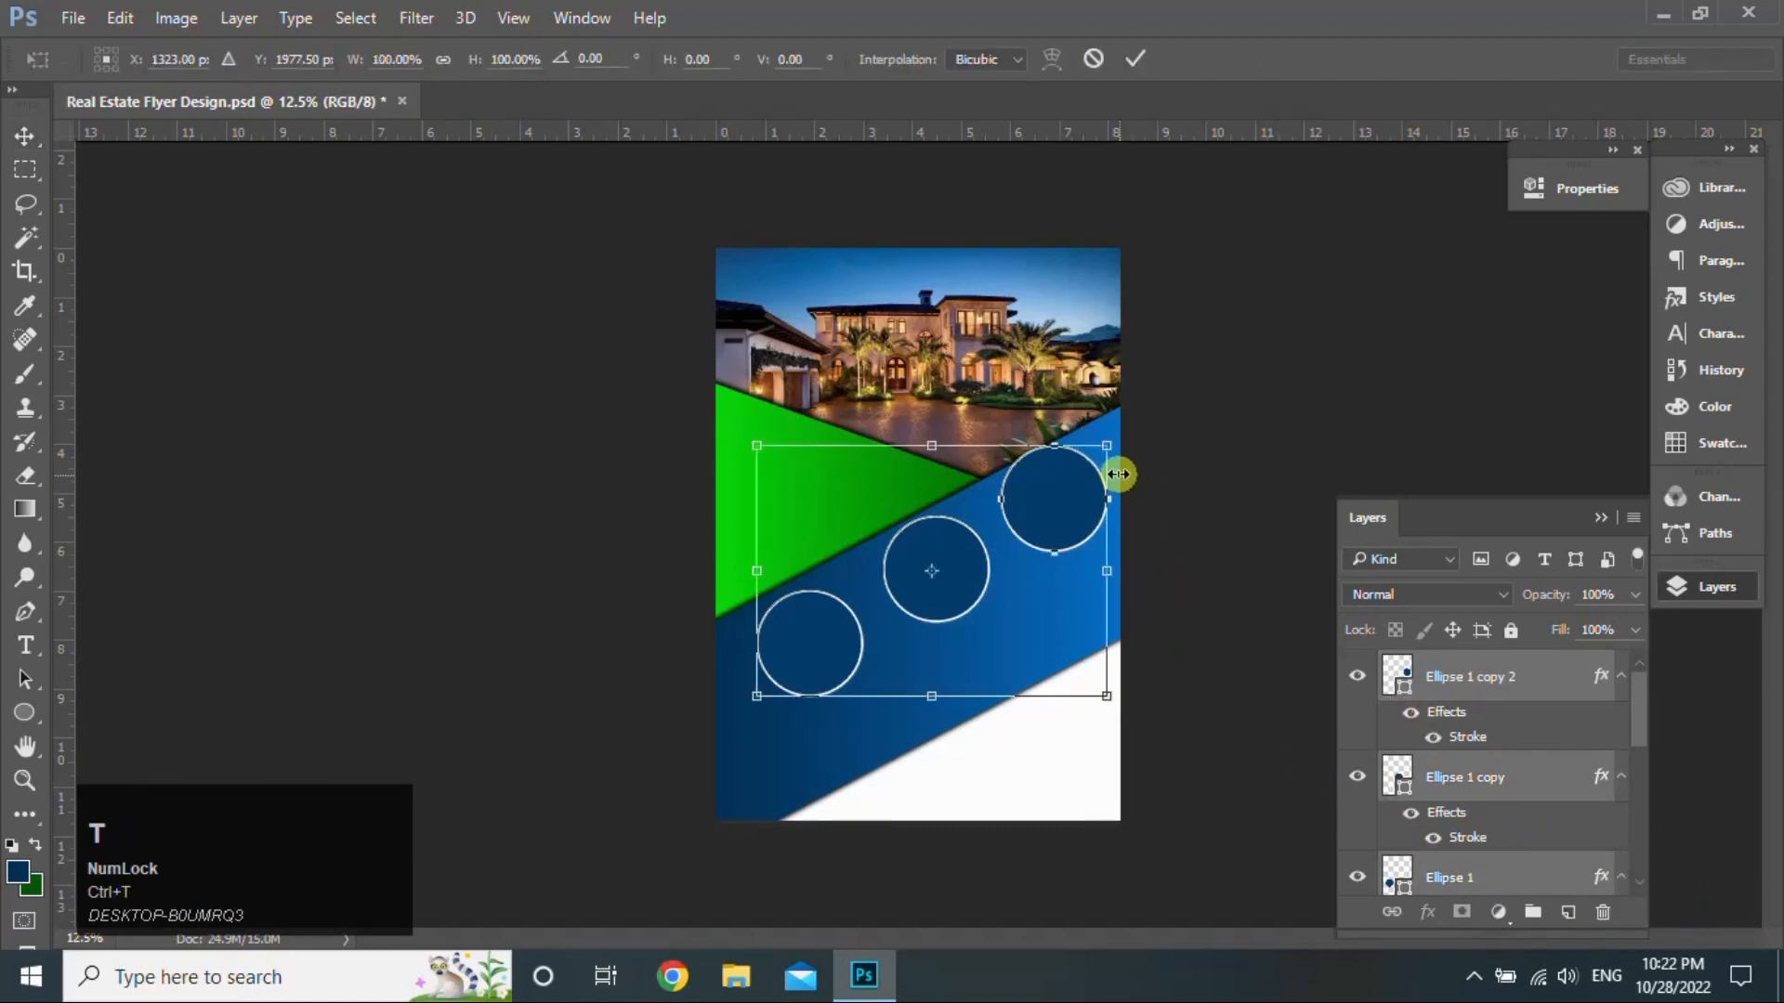
left_click_drag(1107, 445, 1049, 481)
left_click_drag(989, 622, 1001, 604)
key("Return")
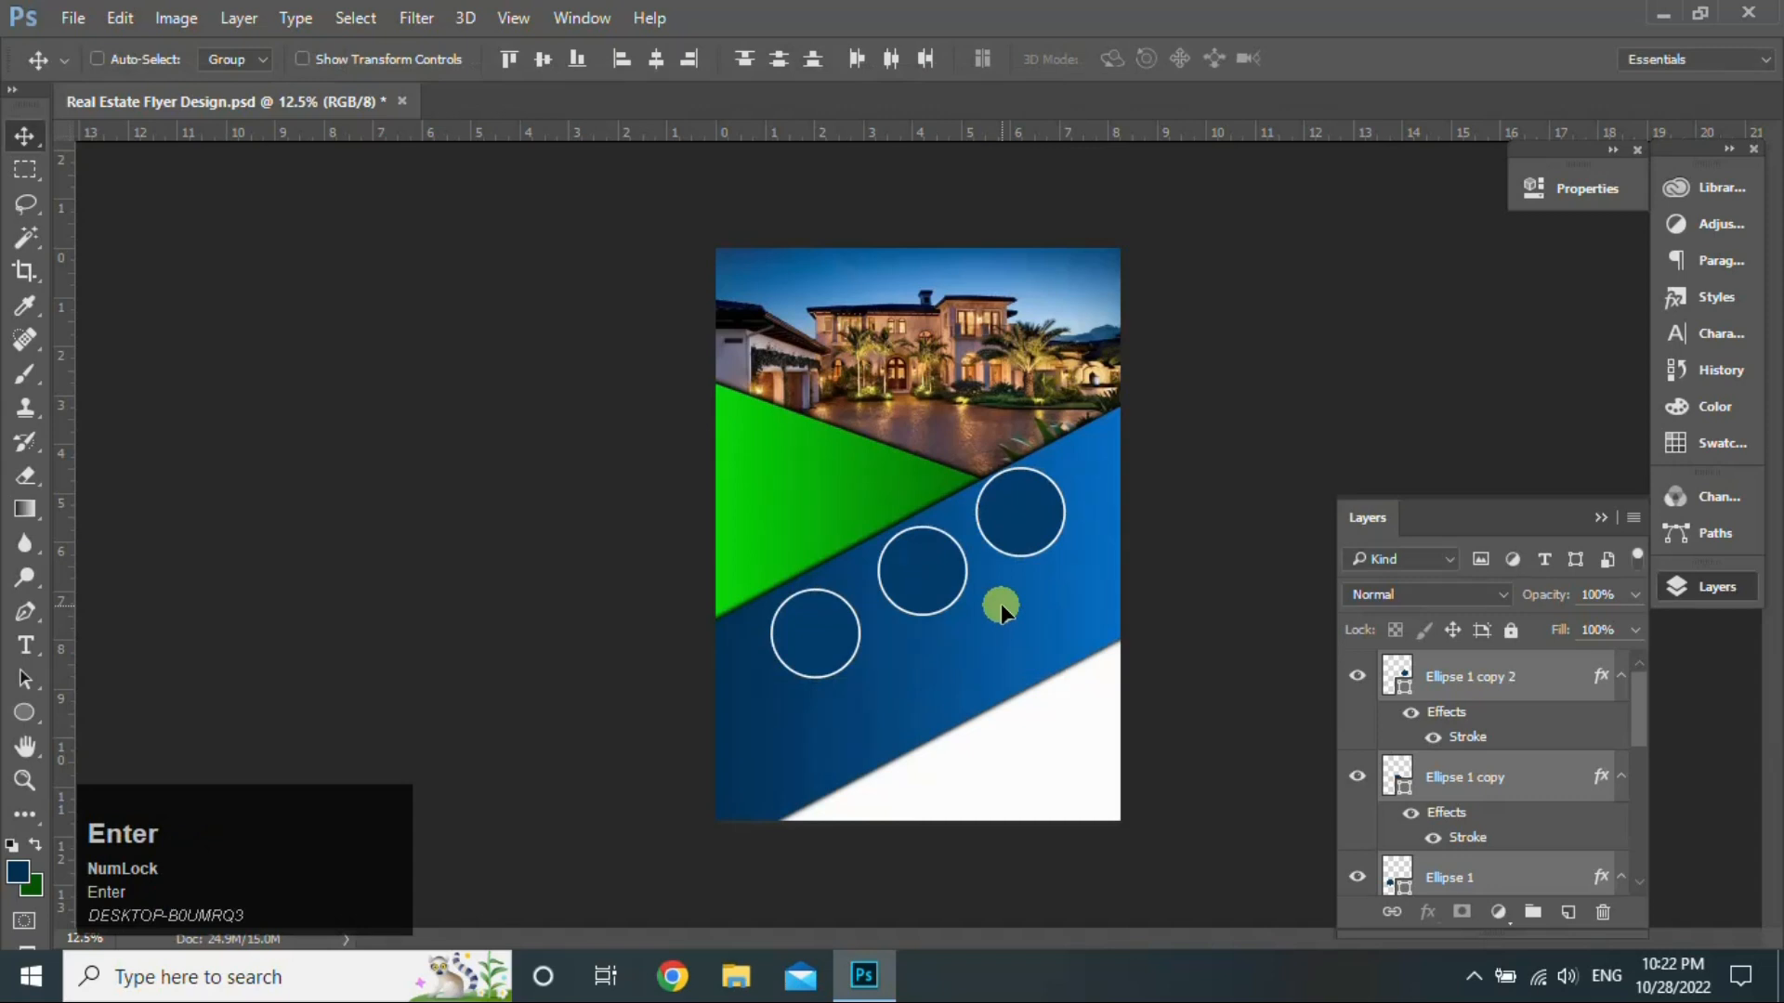
left_click(1560, 686)
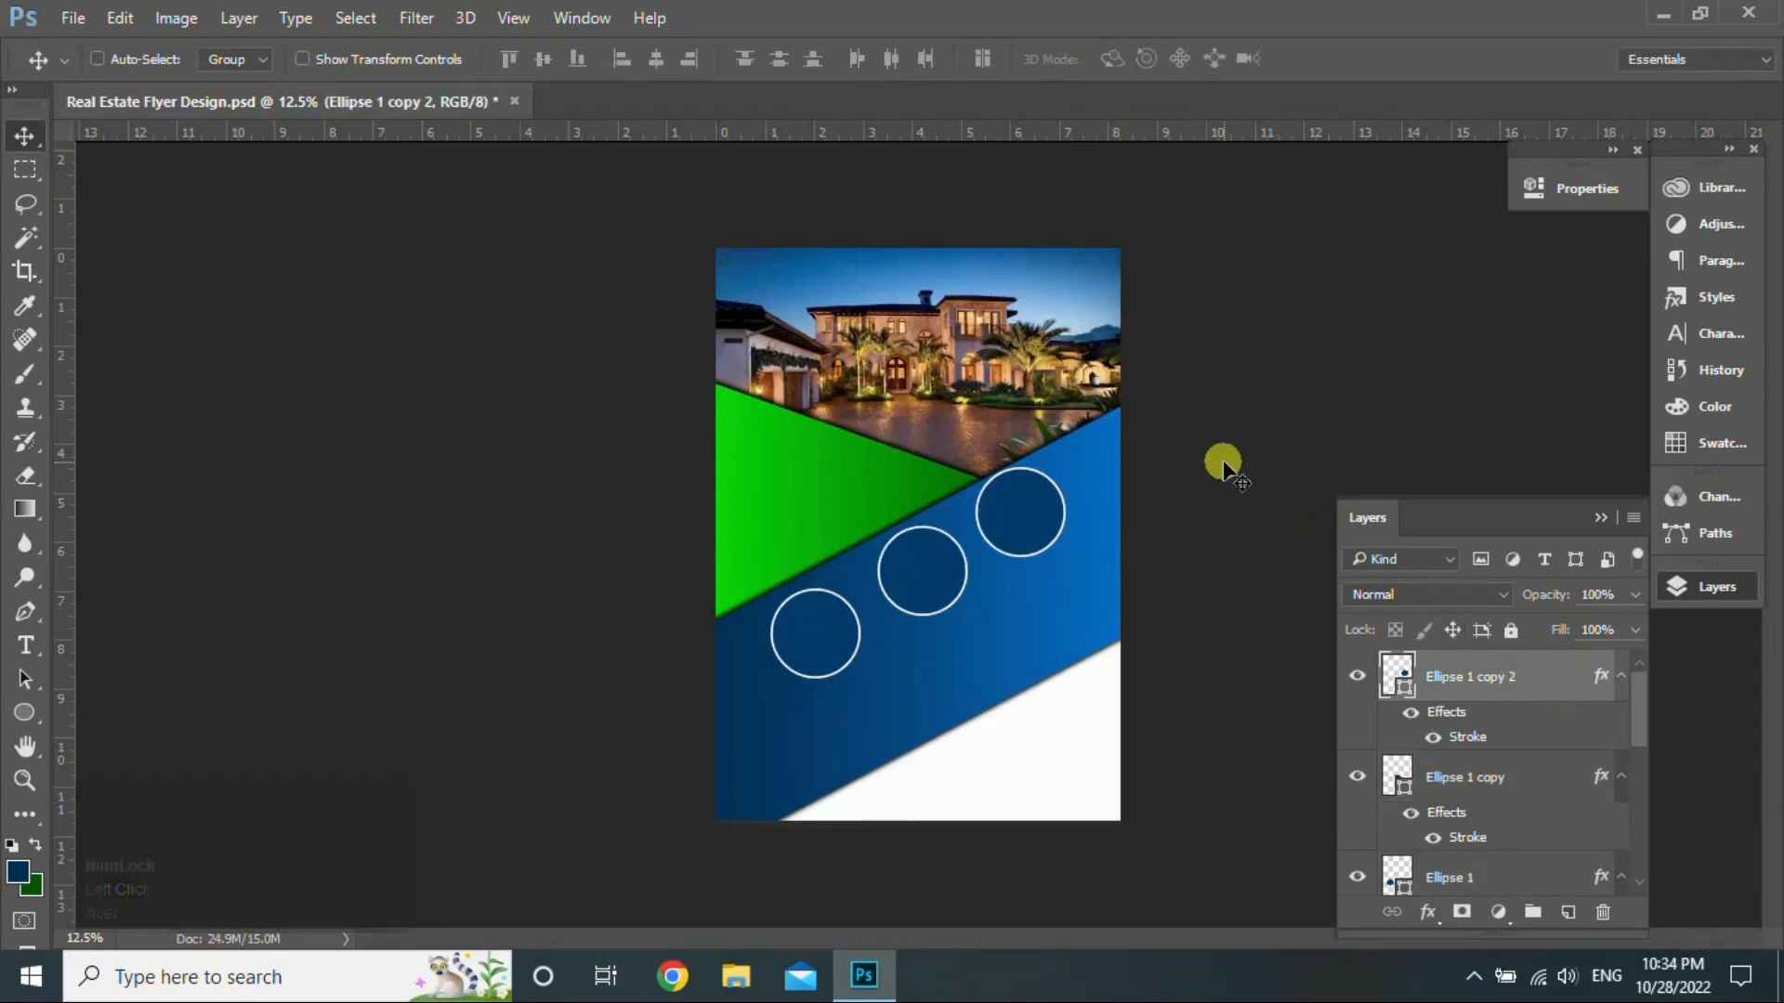
key("Right")
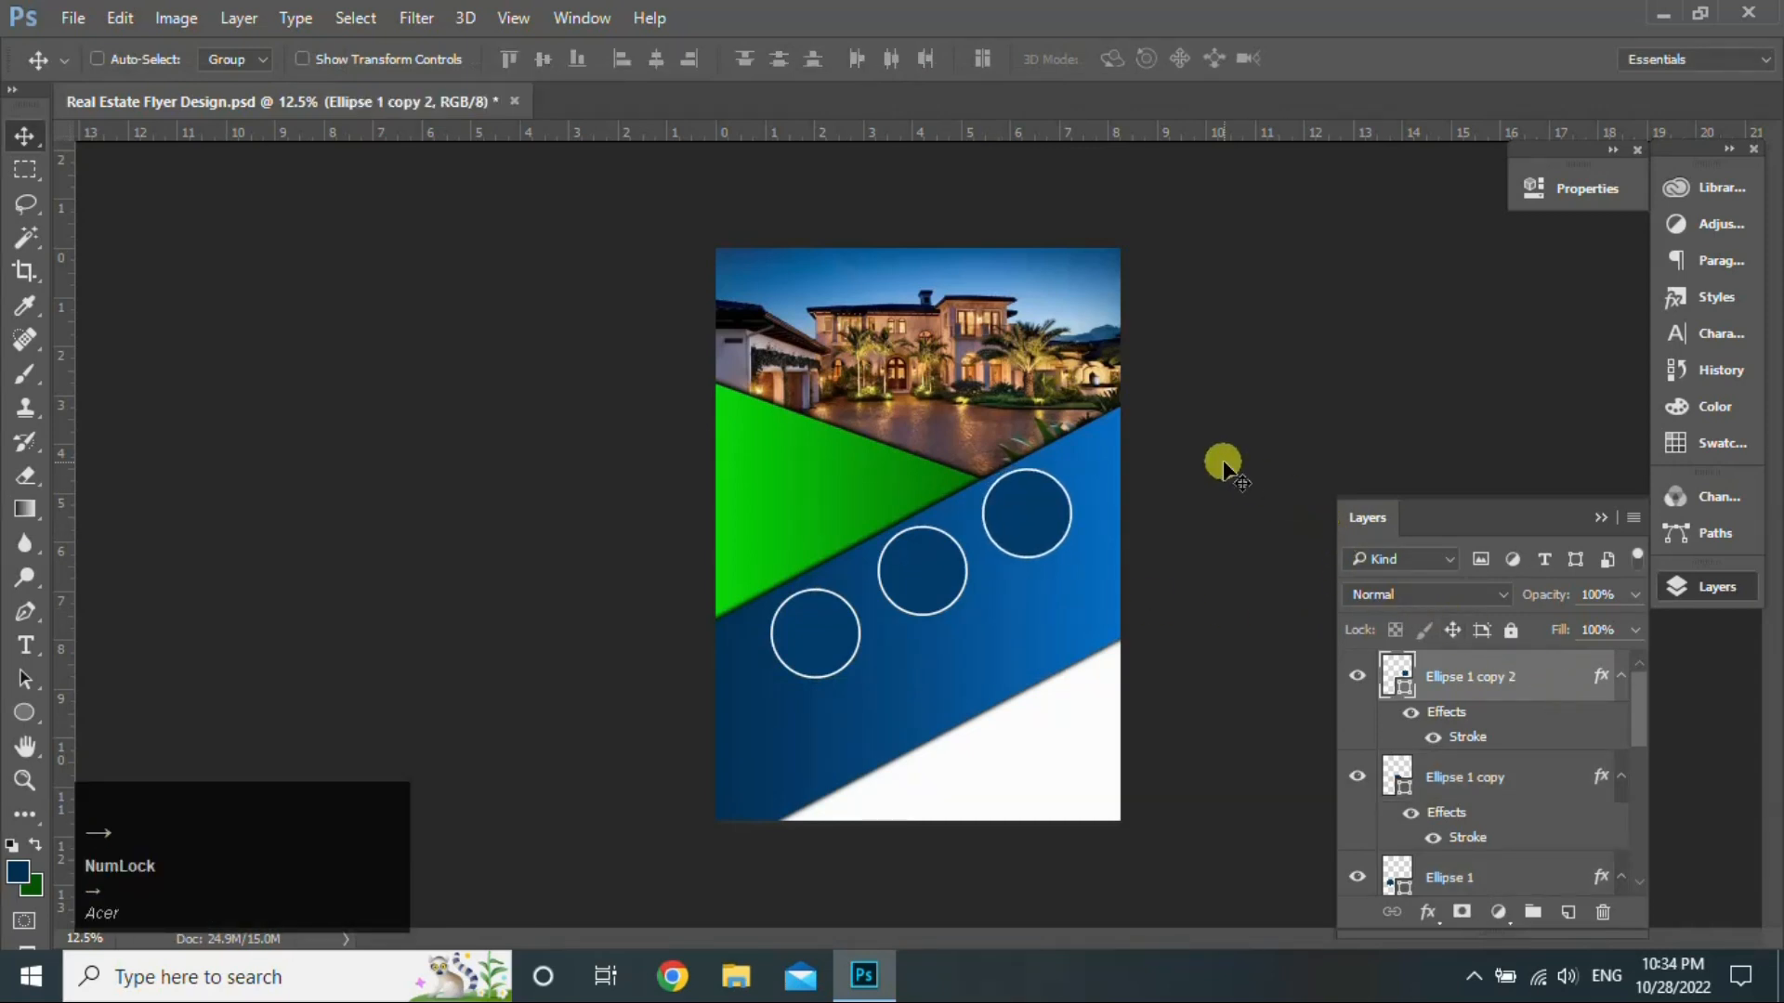
Step: Place the desktop images home 2, home 1 and Key into the flyer as separate layers
left_click(1661, 13)
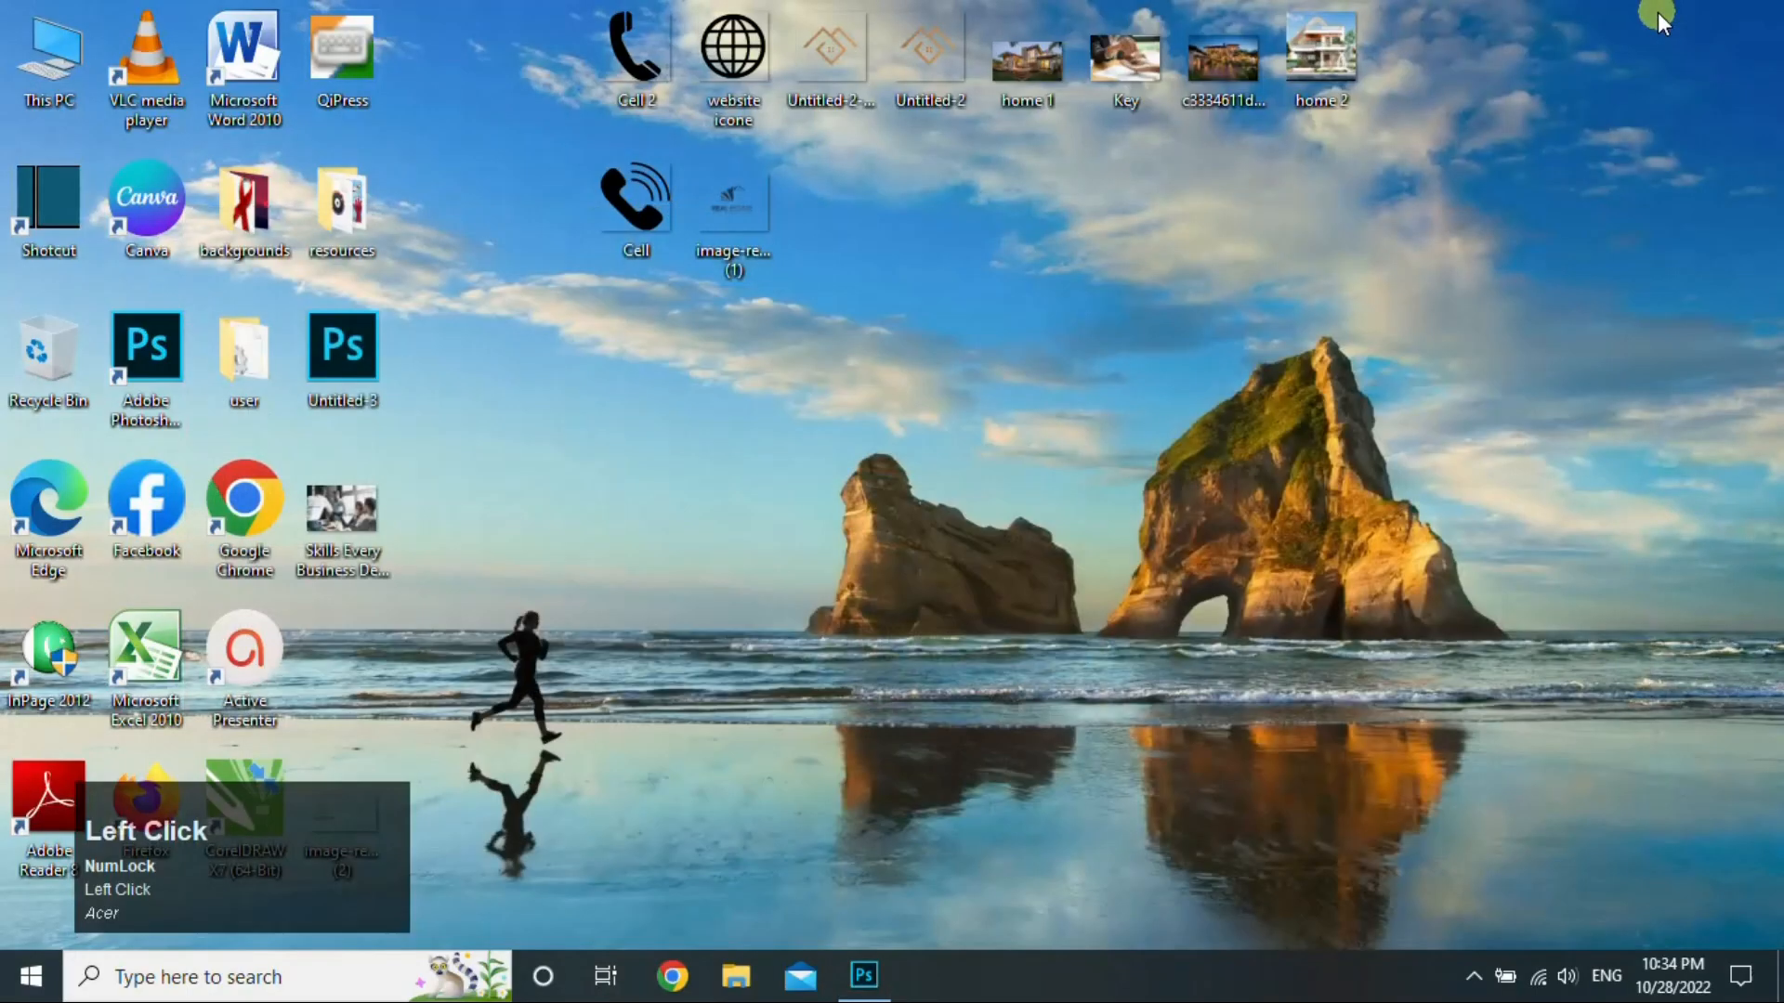
left_click_drag(1336, 47, 929, 405)
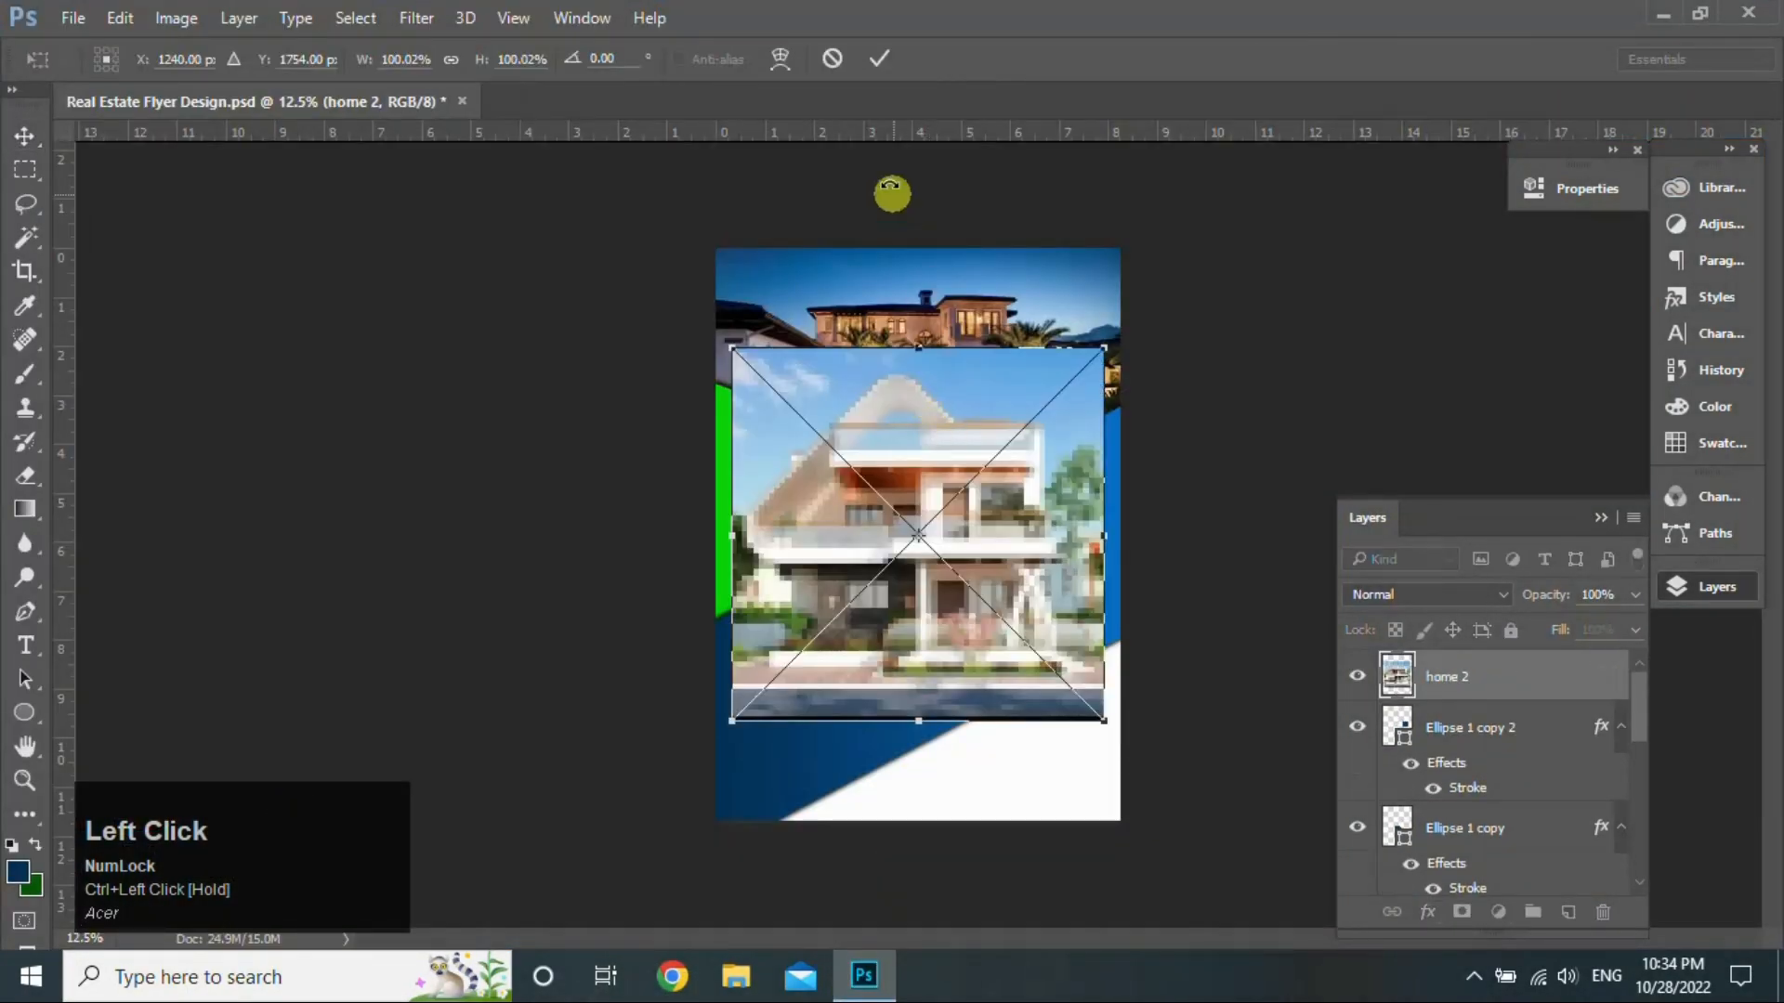
left_click(885, 54)
left_click(884, 54)
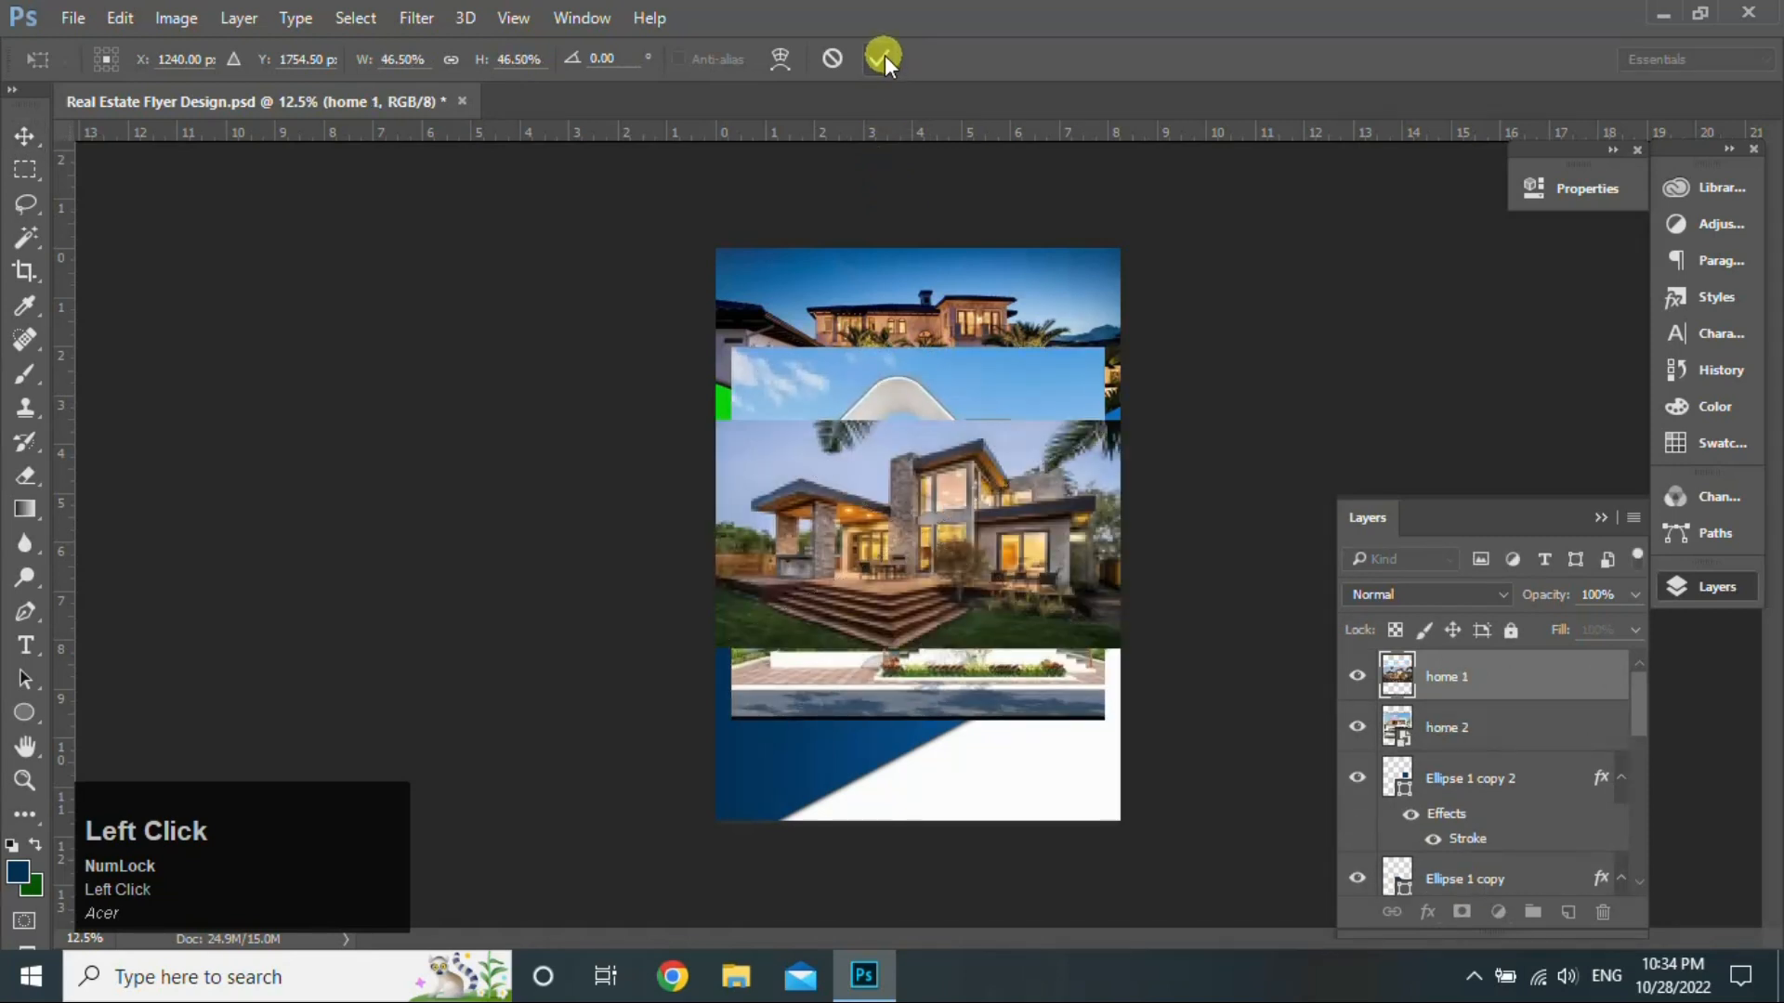
left_click(885, 54)
Step: Scale the Key, home 1 and home 2 photos together down to about 21.8% over the flyer's upper-left area
left_click(1546, 728, "ctrl")
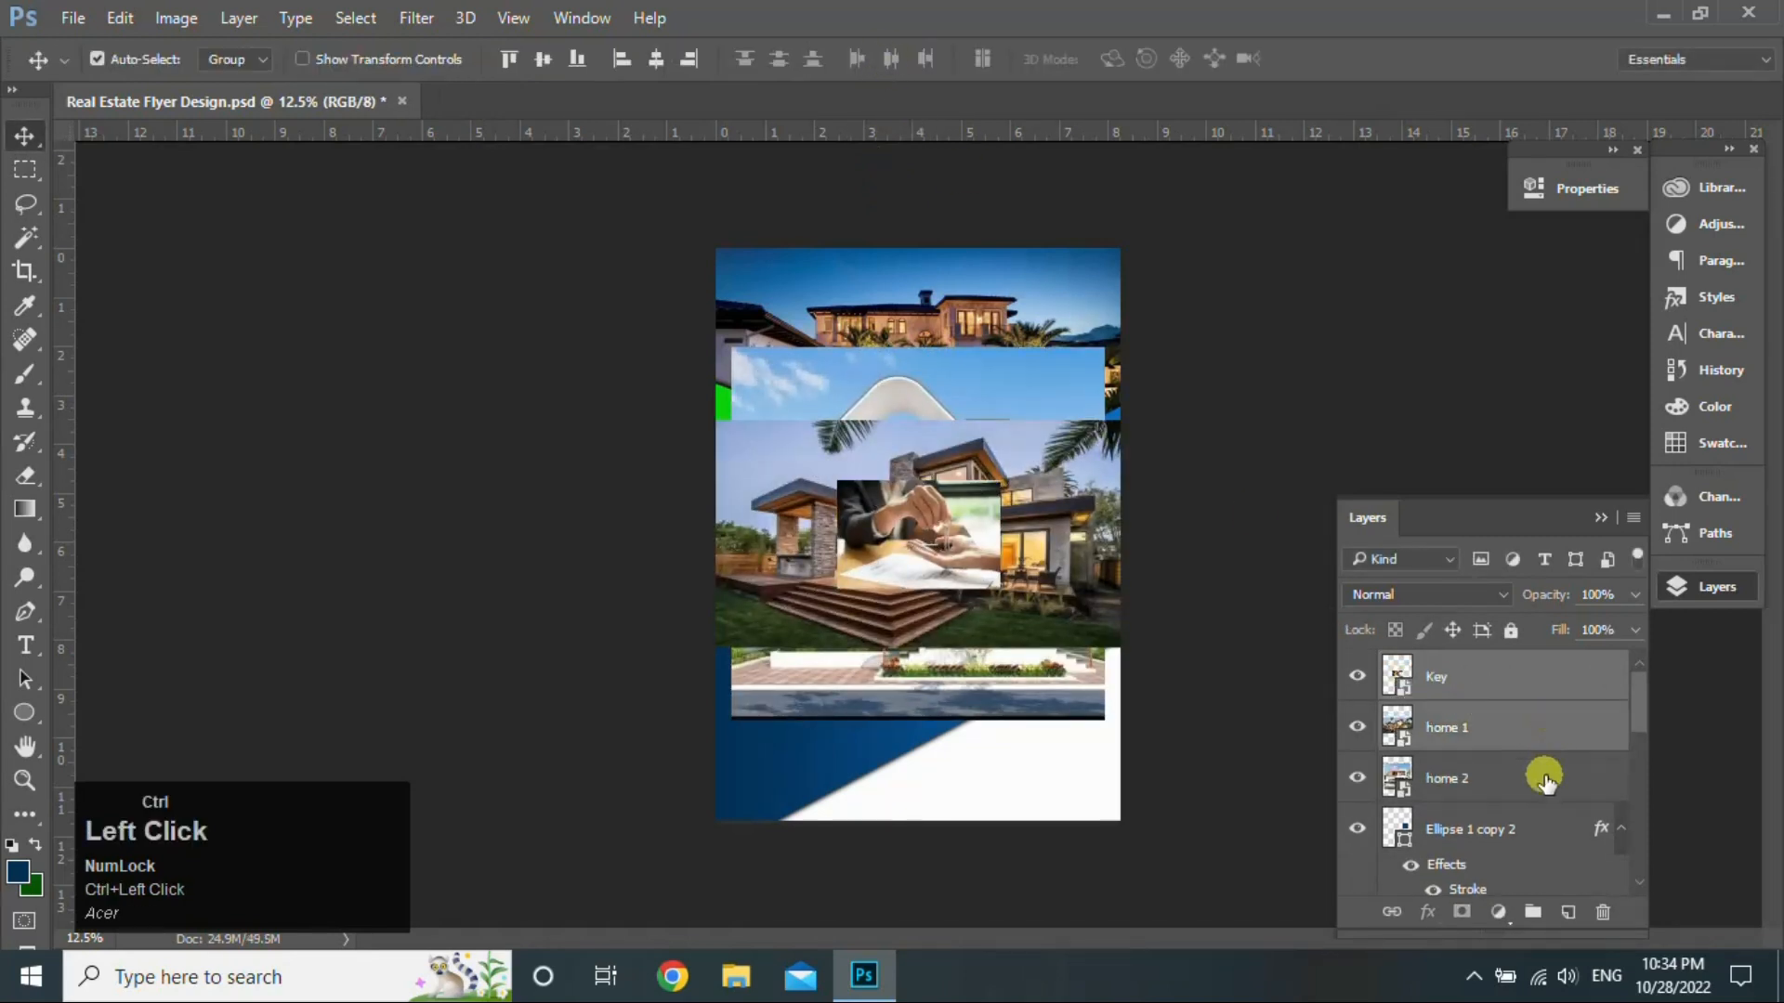
left_click(1542, 777, "ctrl")
key("ctrl+t")
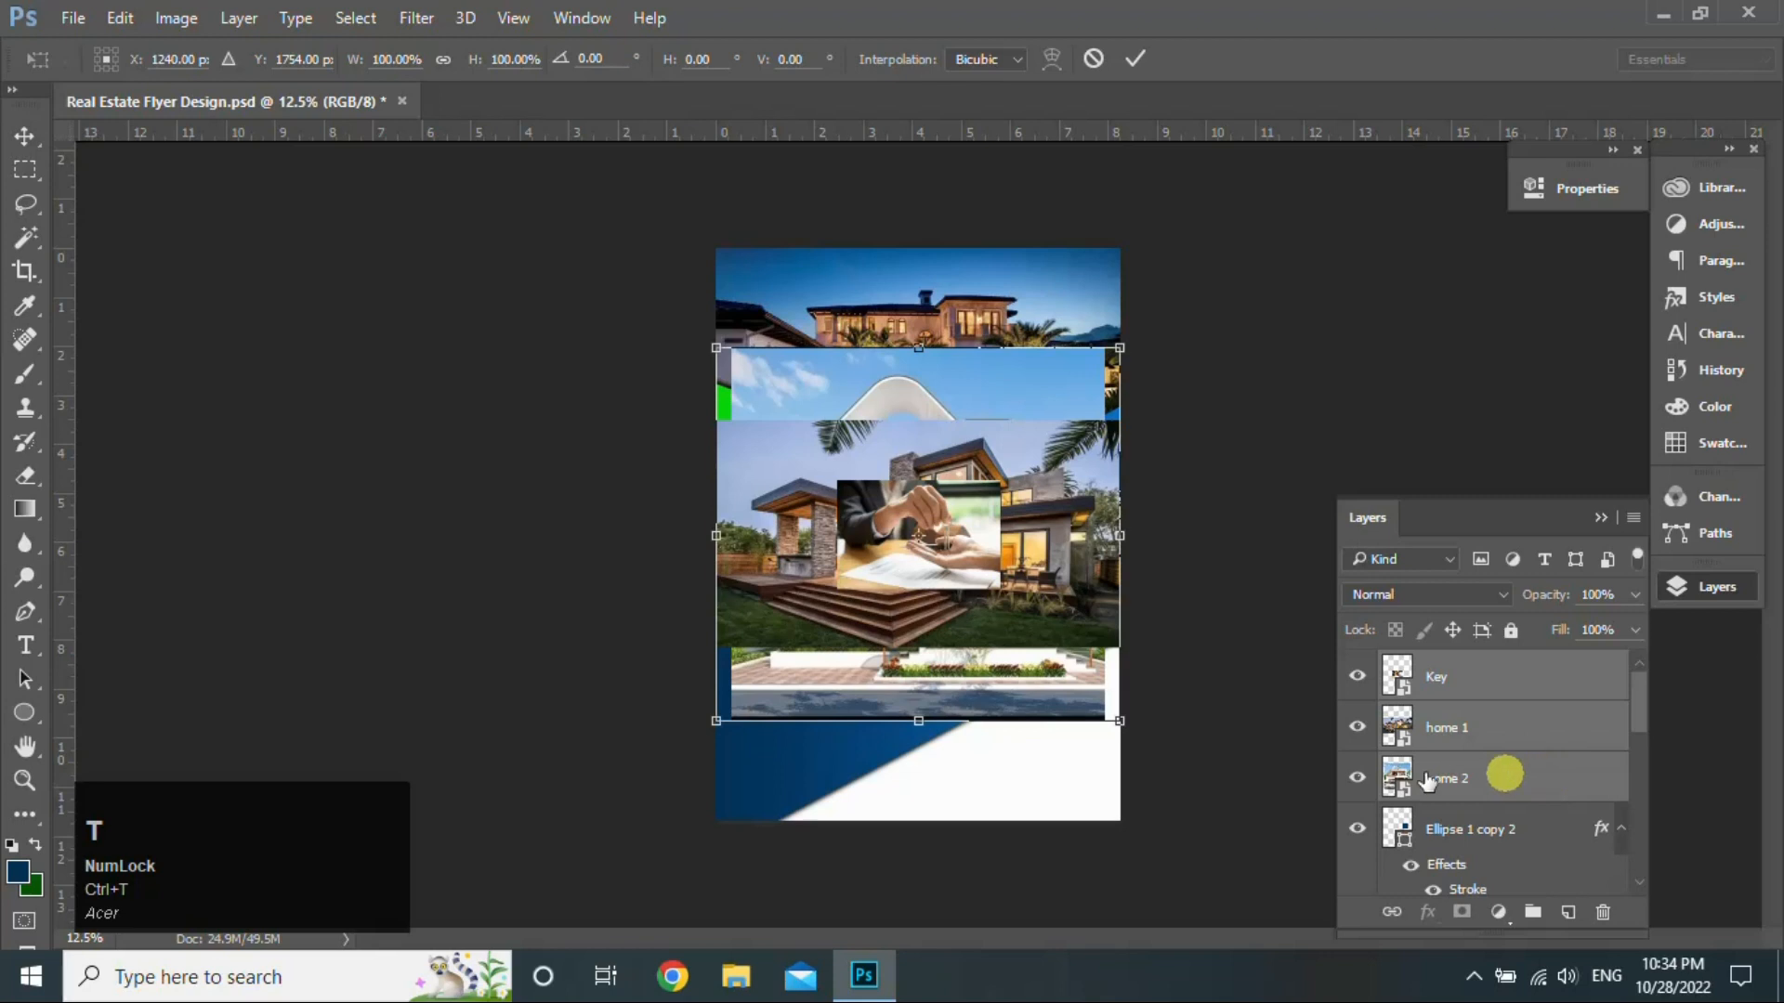
left_click_drag(1115, 723, 802, 429)
left_click(1137, 56)
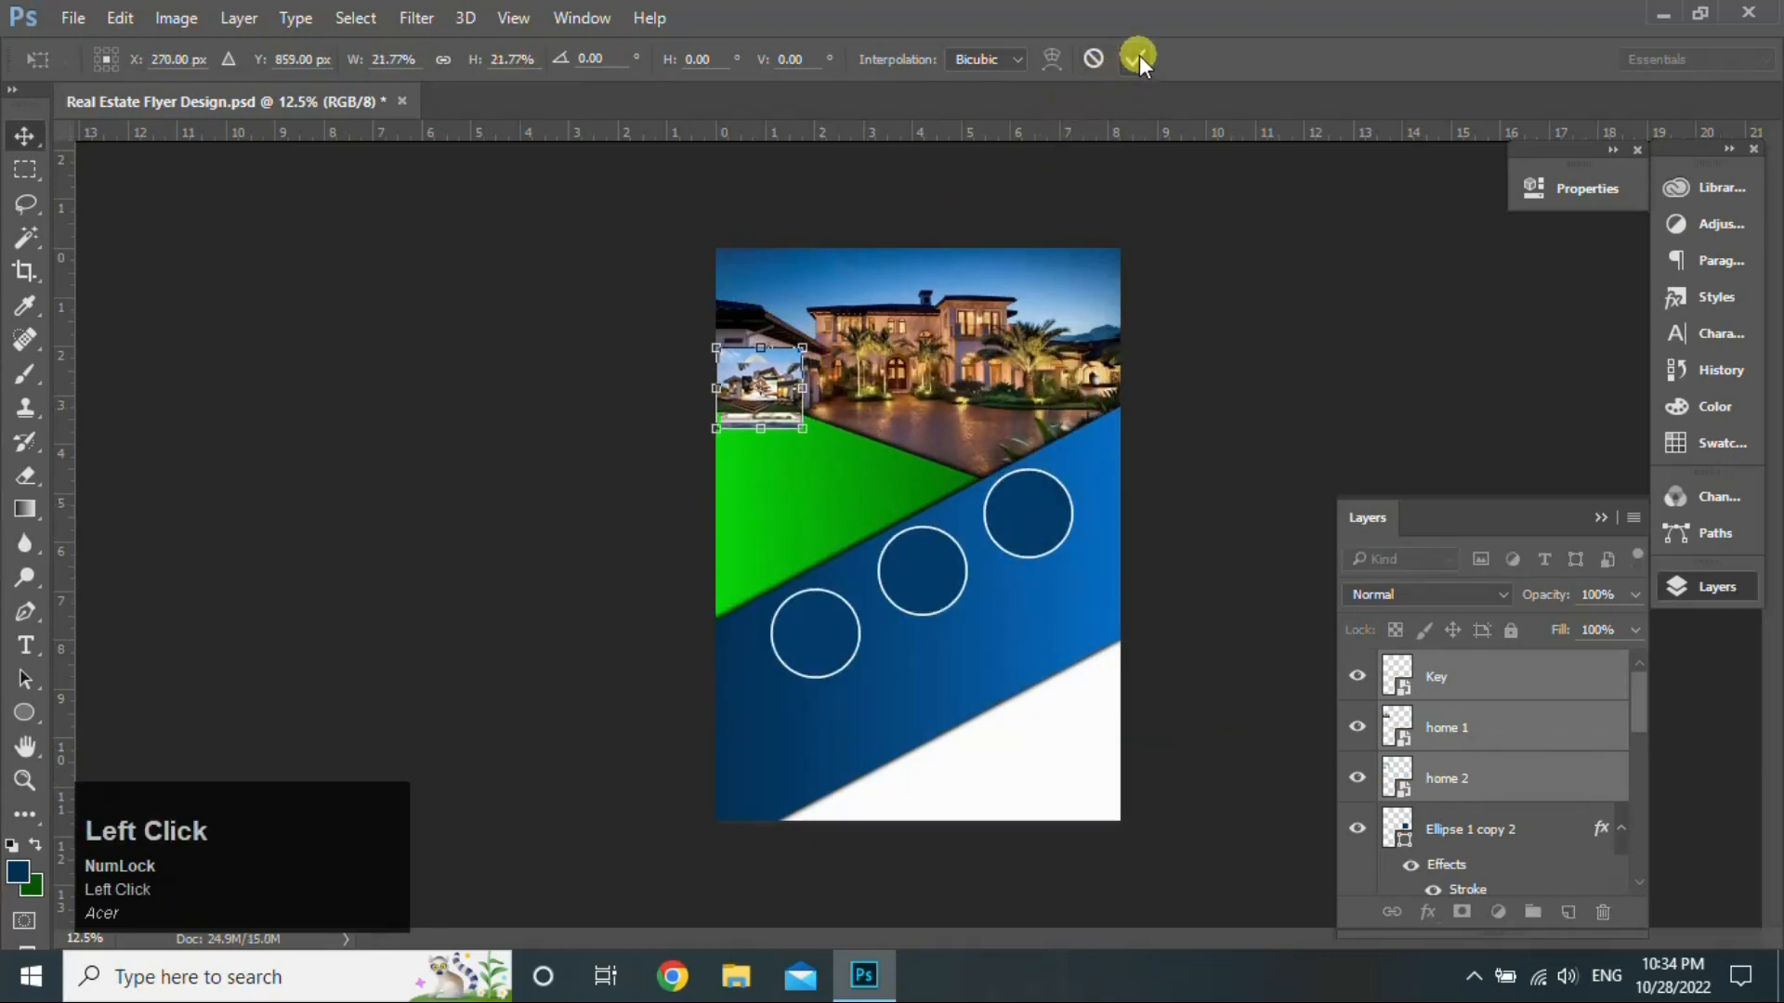
Step: Reorder the layers so home 1 sits directly above Ellipse 1 and Key directly above Ellipse 1 copy
left_click(1542, 722)
left_click_drag(1642, 709, 1641, 734)
mouse_move(1487, 683)
left_mouse_down()
mouse_move(1545, 845)
mouse_move(1543, 818)
left_mouse_up()
left_click_drag(1635, 725, 1634, 756)
left_click_drag(1542, 704, 1542, 817)
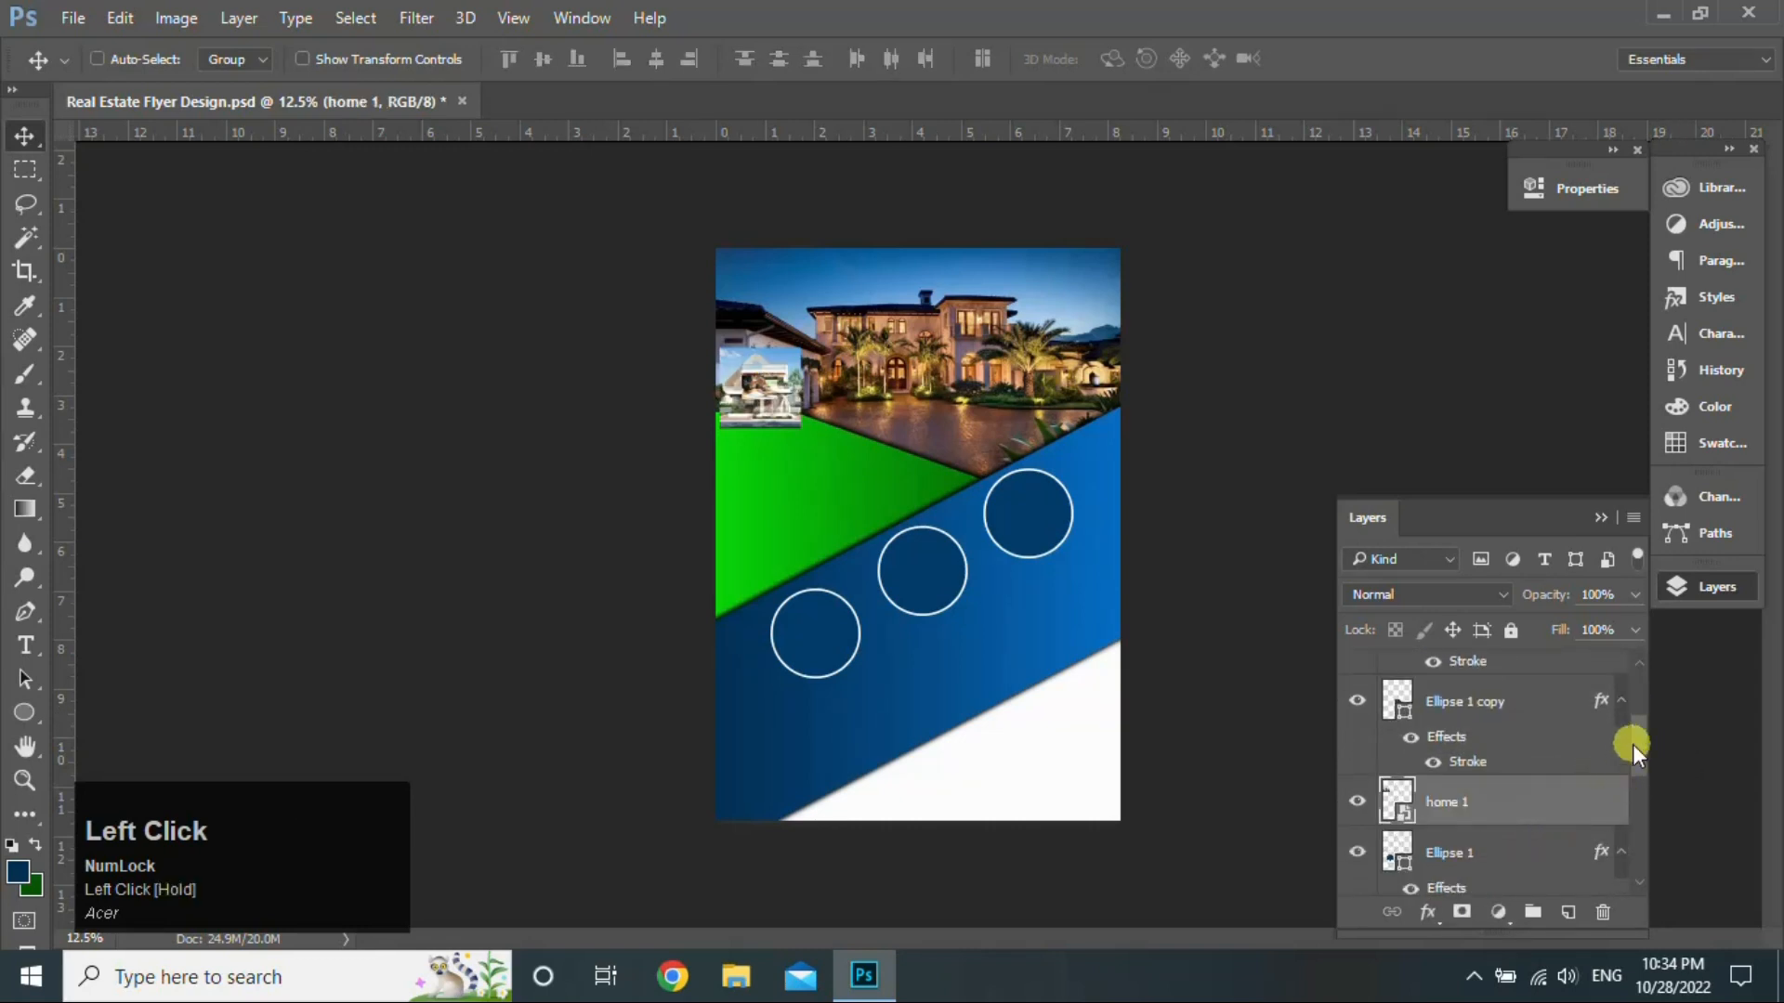
left_click_drag(1633, 740, 1632, 709)
left_click_drag(1486, 680, 1497, 816)
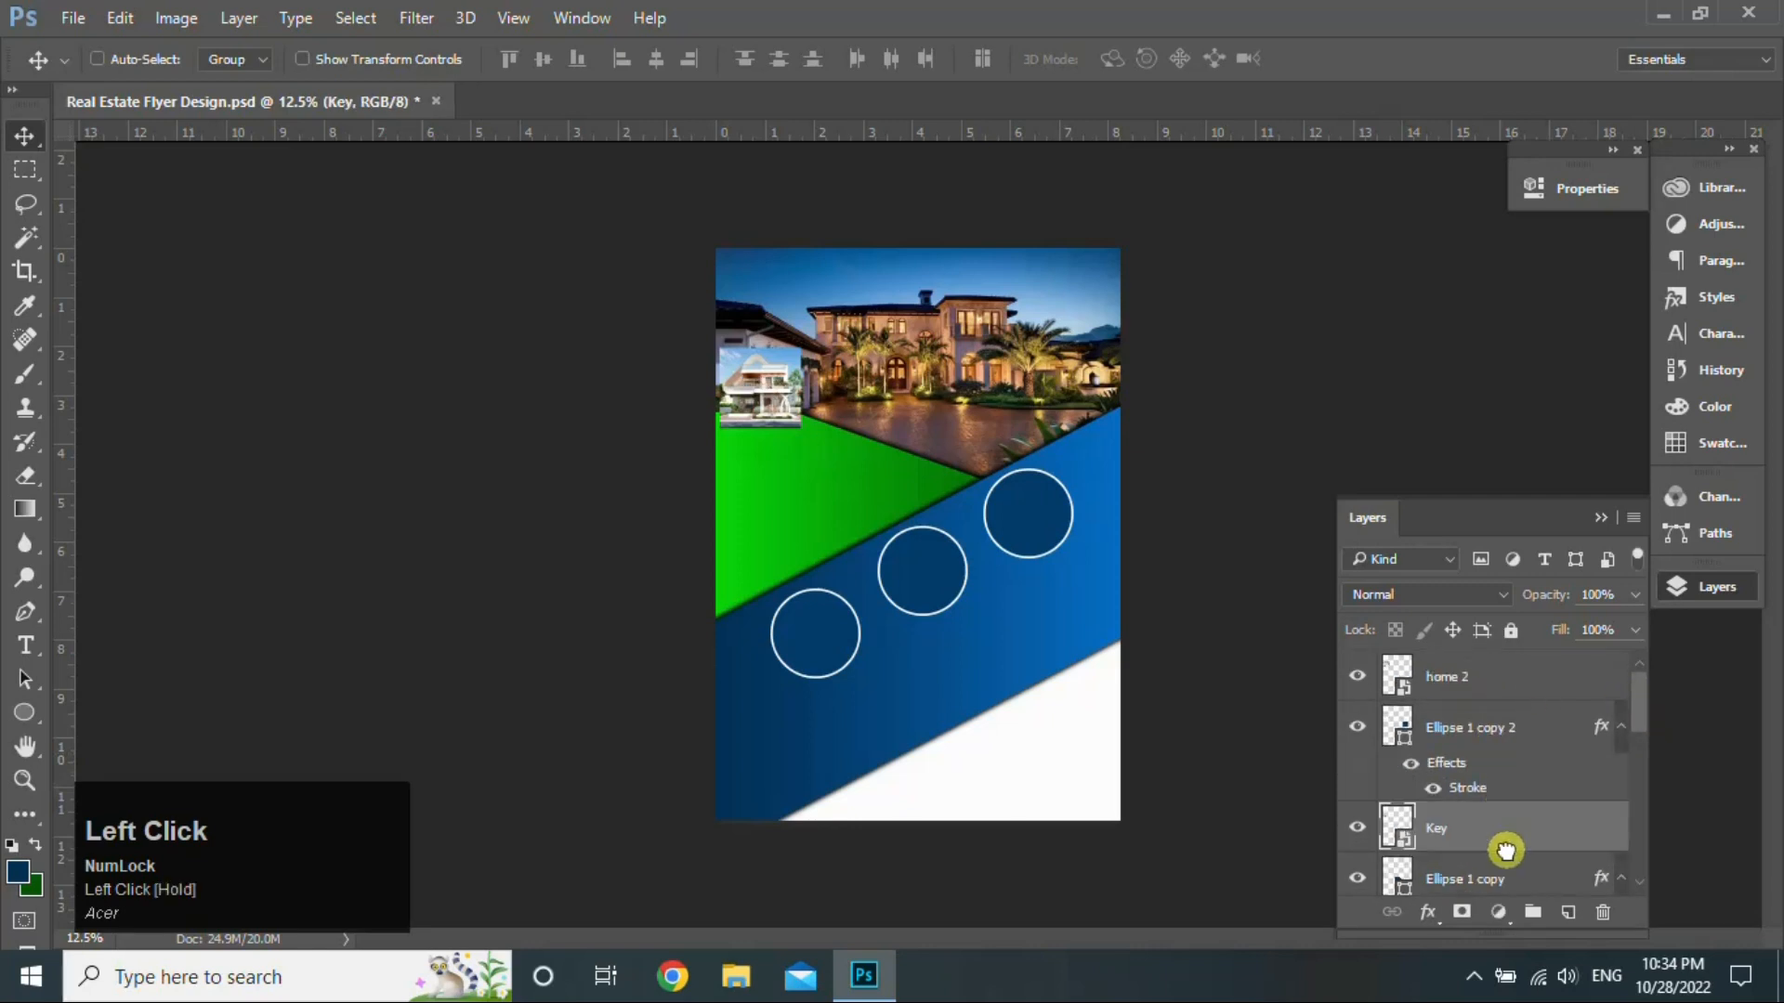
Step: Move the home 2 photo over the uppermost circle and clip it to that circle with a clipping mask
left_click(1510, 676)
left_click_drag(787, 391, 1037, 519)
right_click(1526, 672)
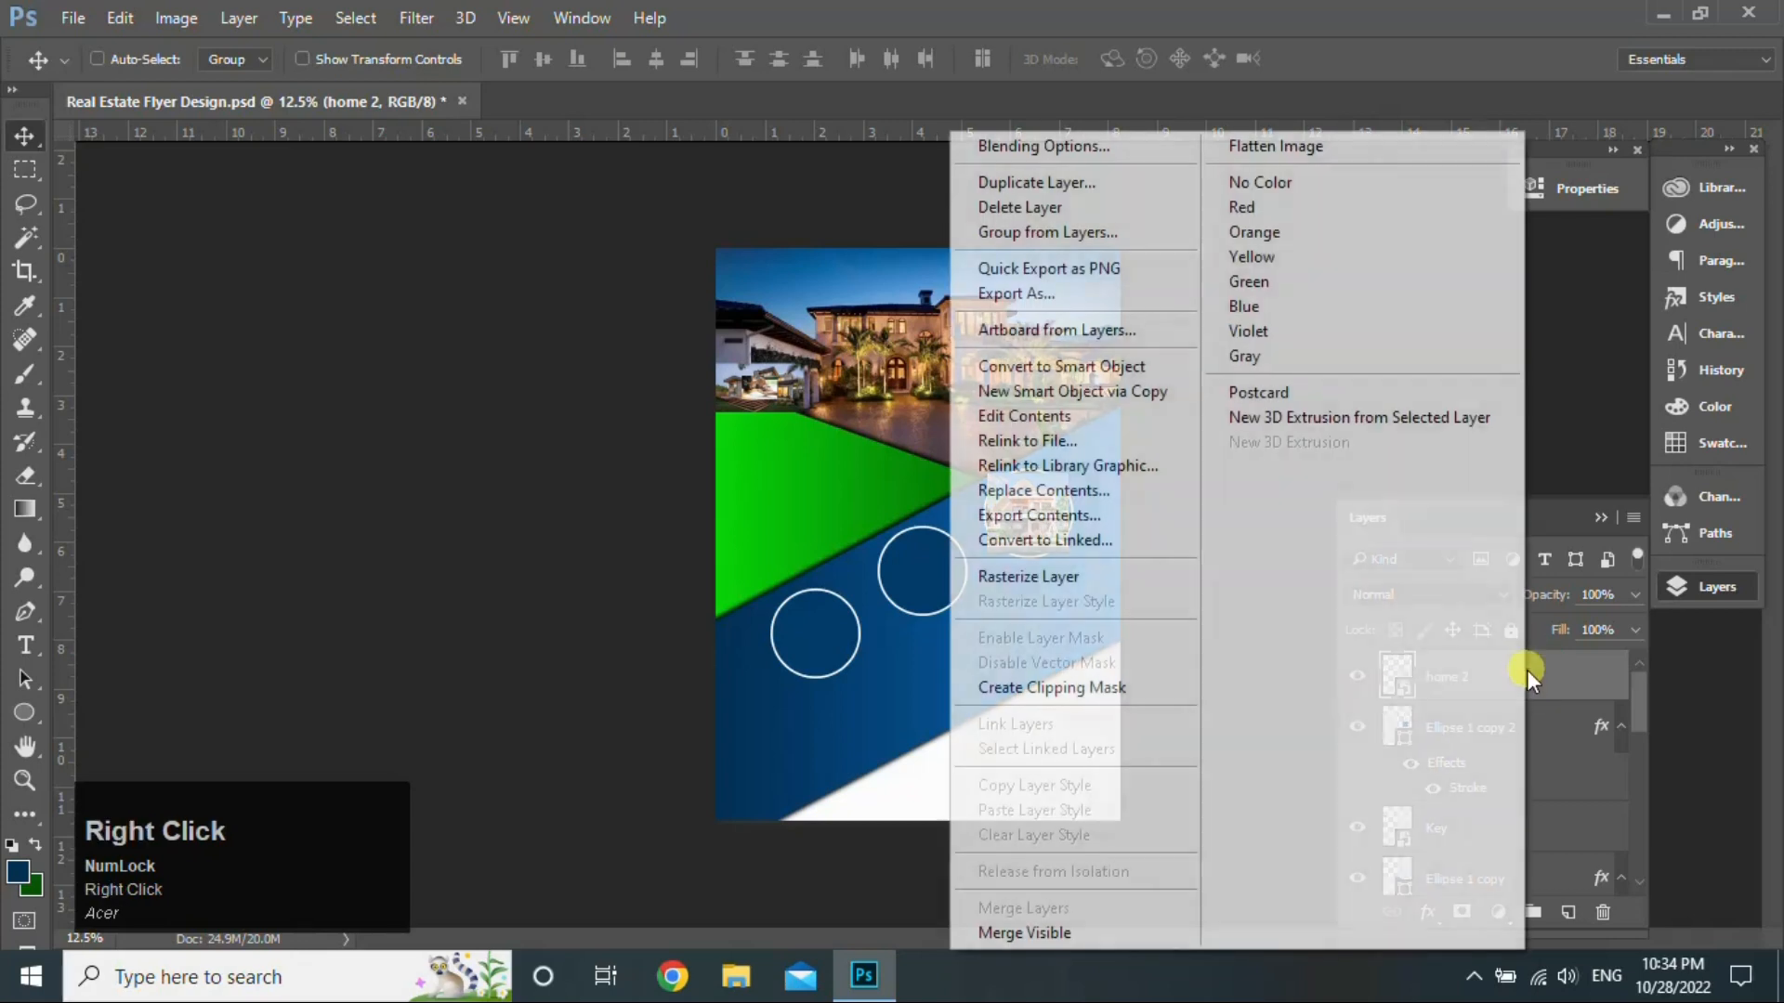
left_click(1118, 688)
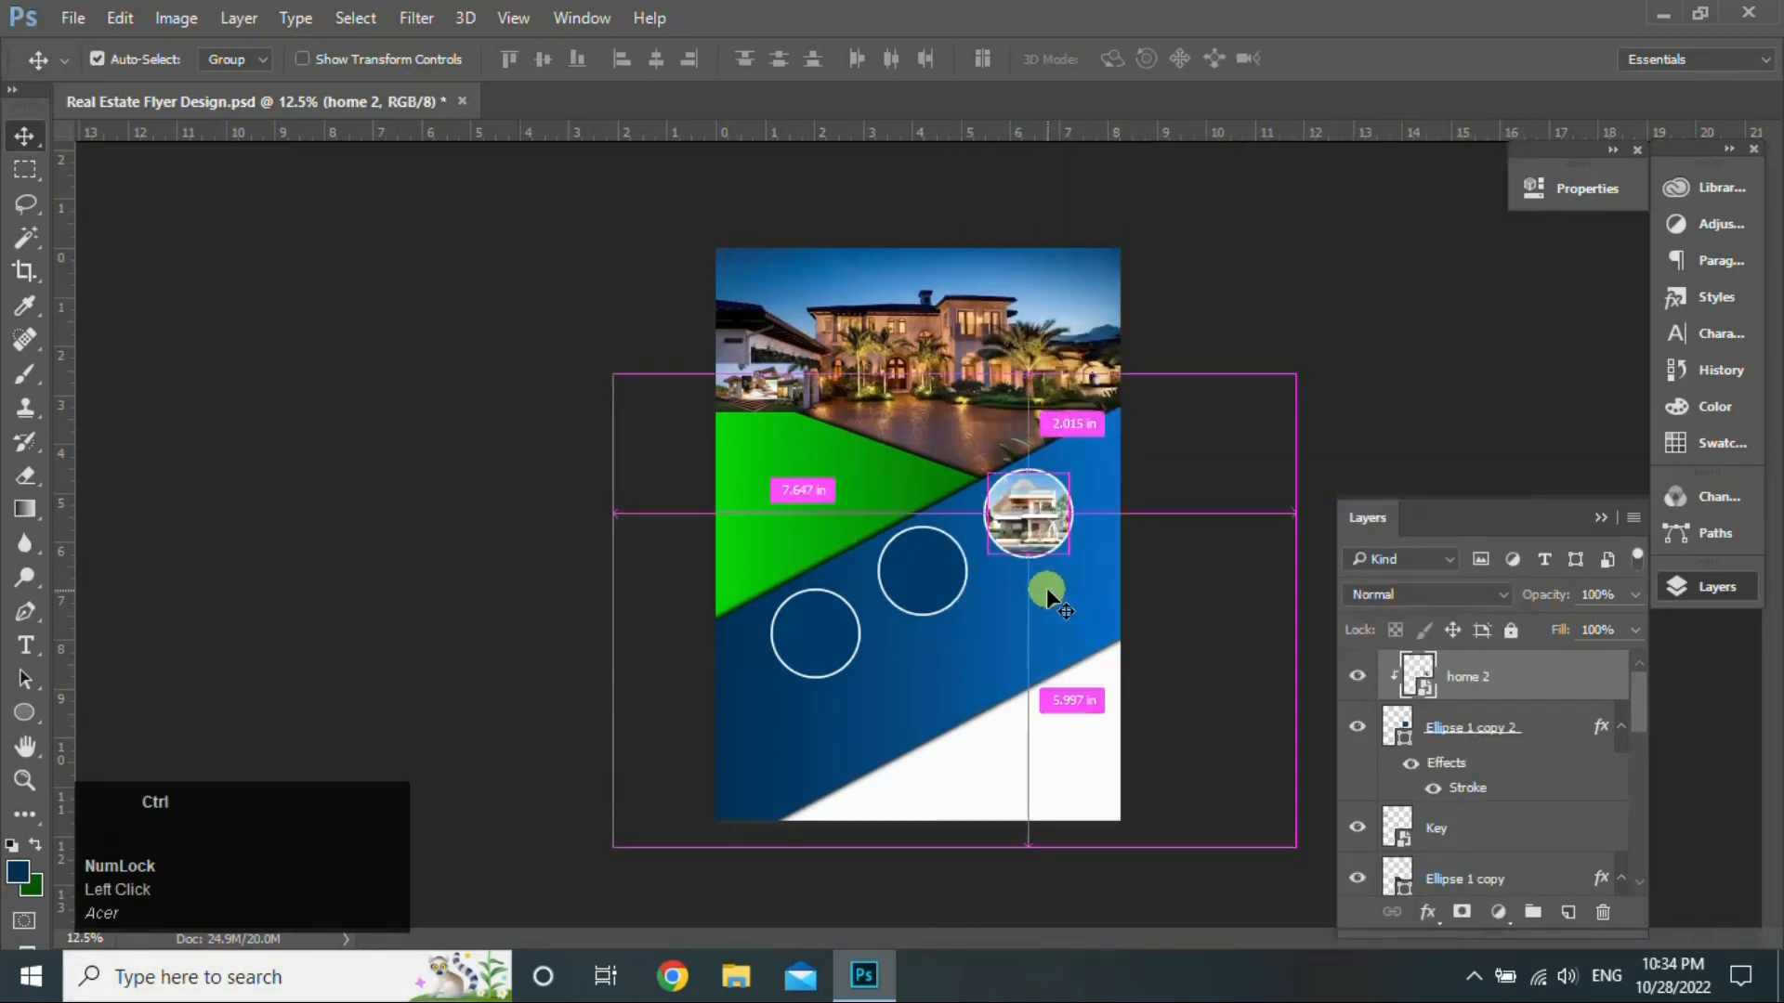
Step: Stretch the home 2 photo vertically to about 24% height so it fills the uppermost circle
key("ctrl+t")
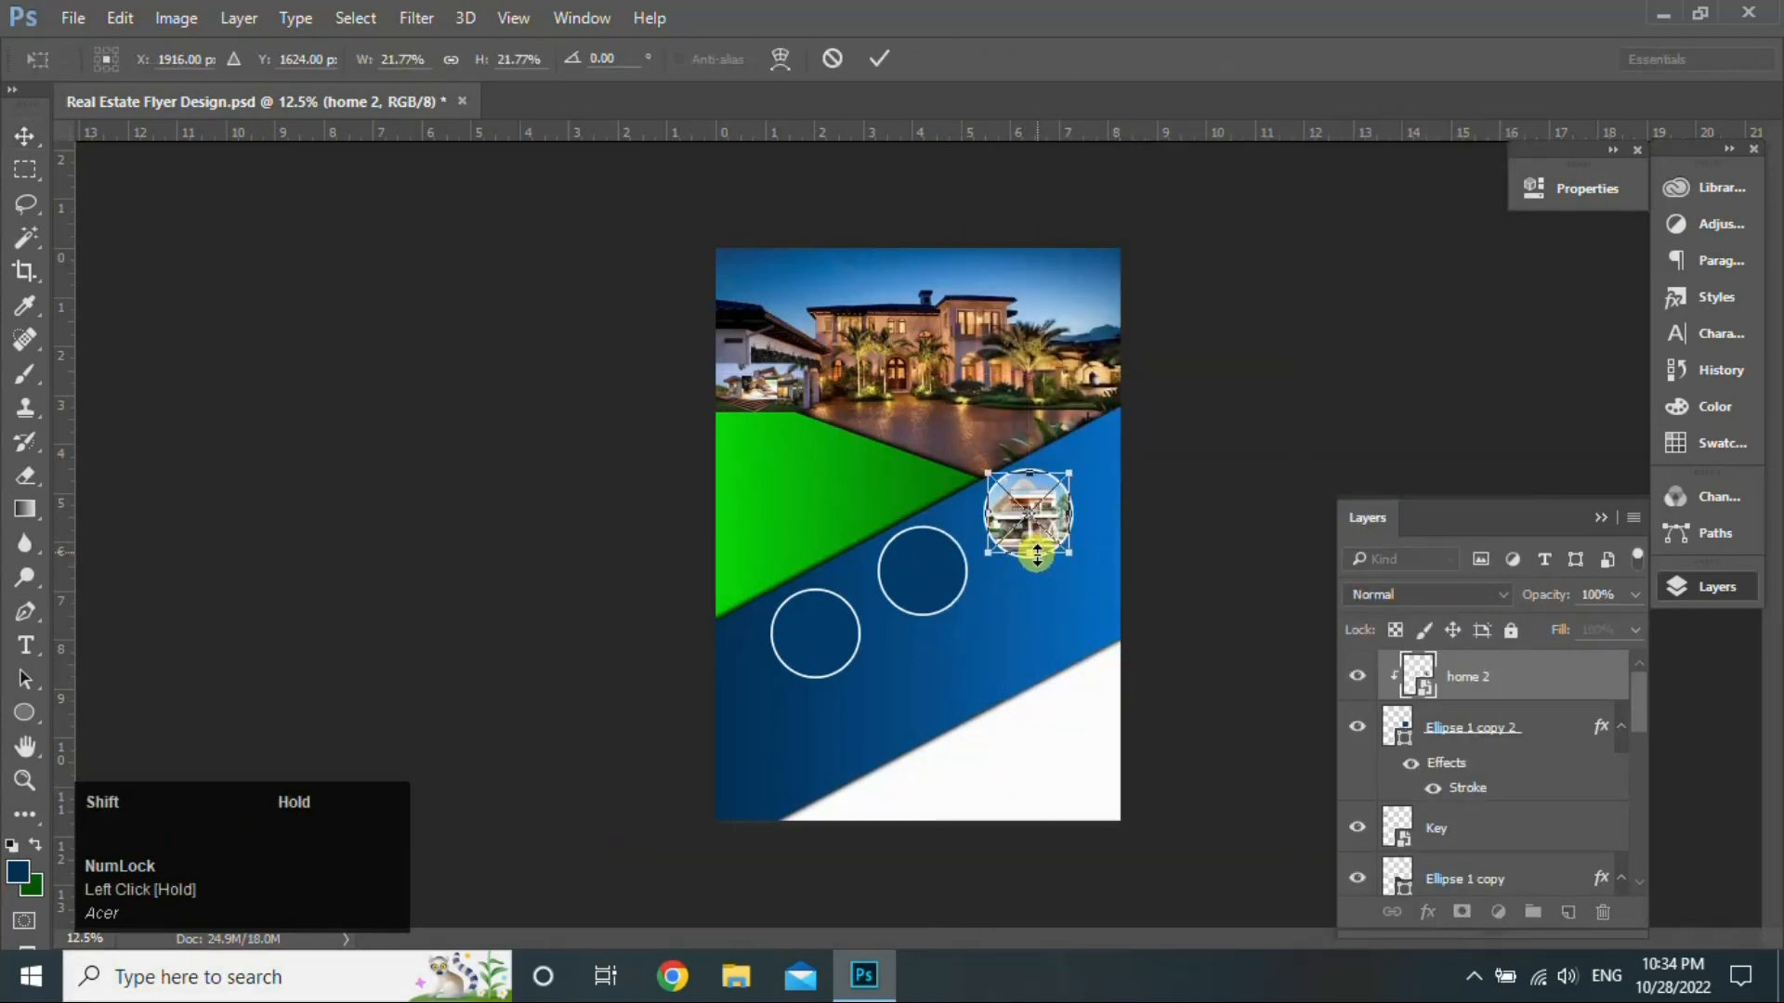
left_click_drag(1037, 556, 1037, 560)
left_click(1031, 476, "shift")
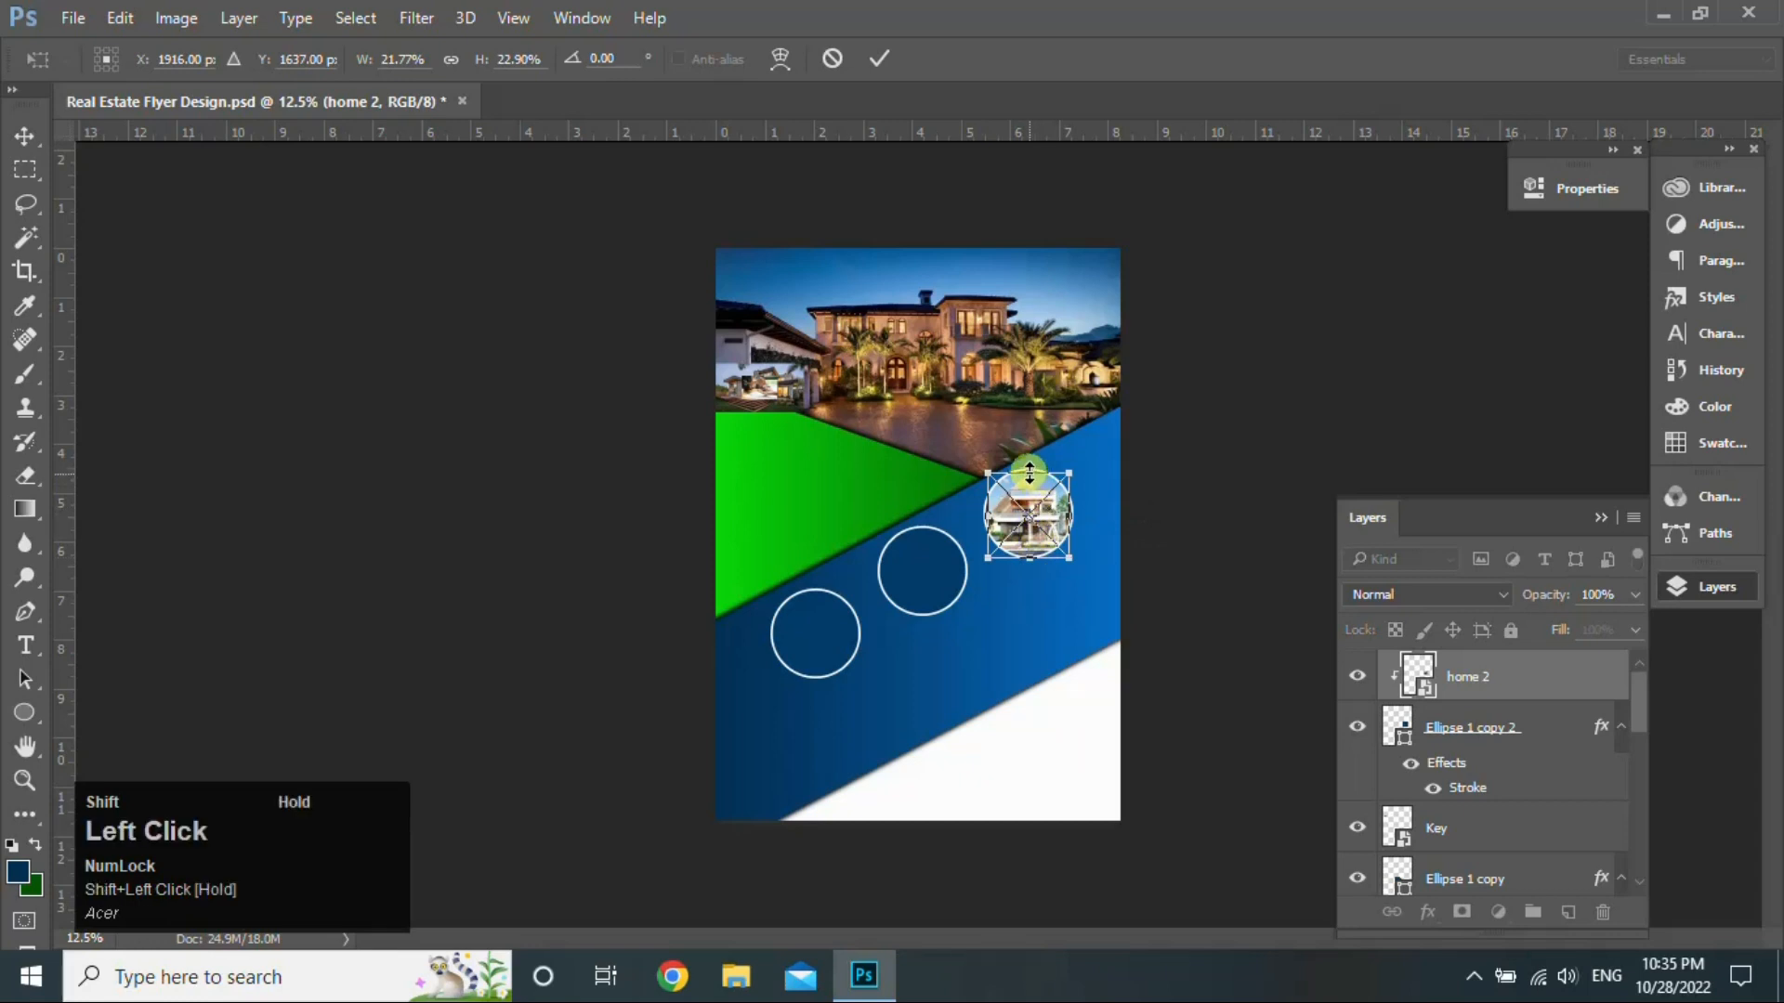
left_click_drag(1029, 474, 1022, 459)
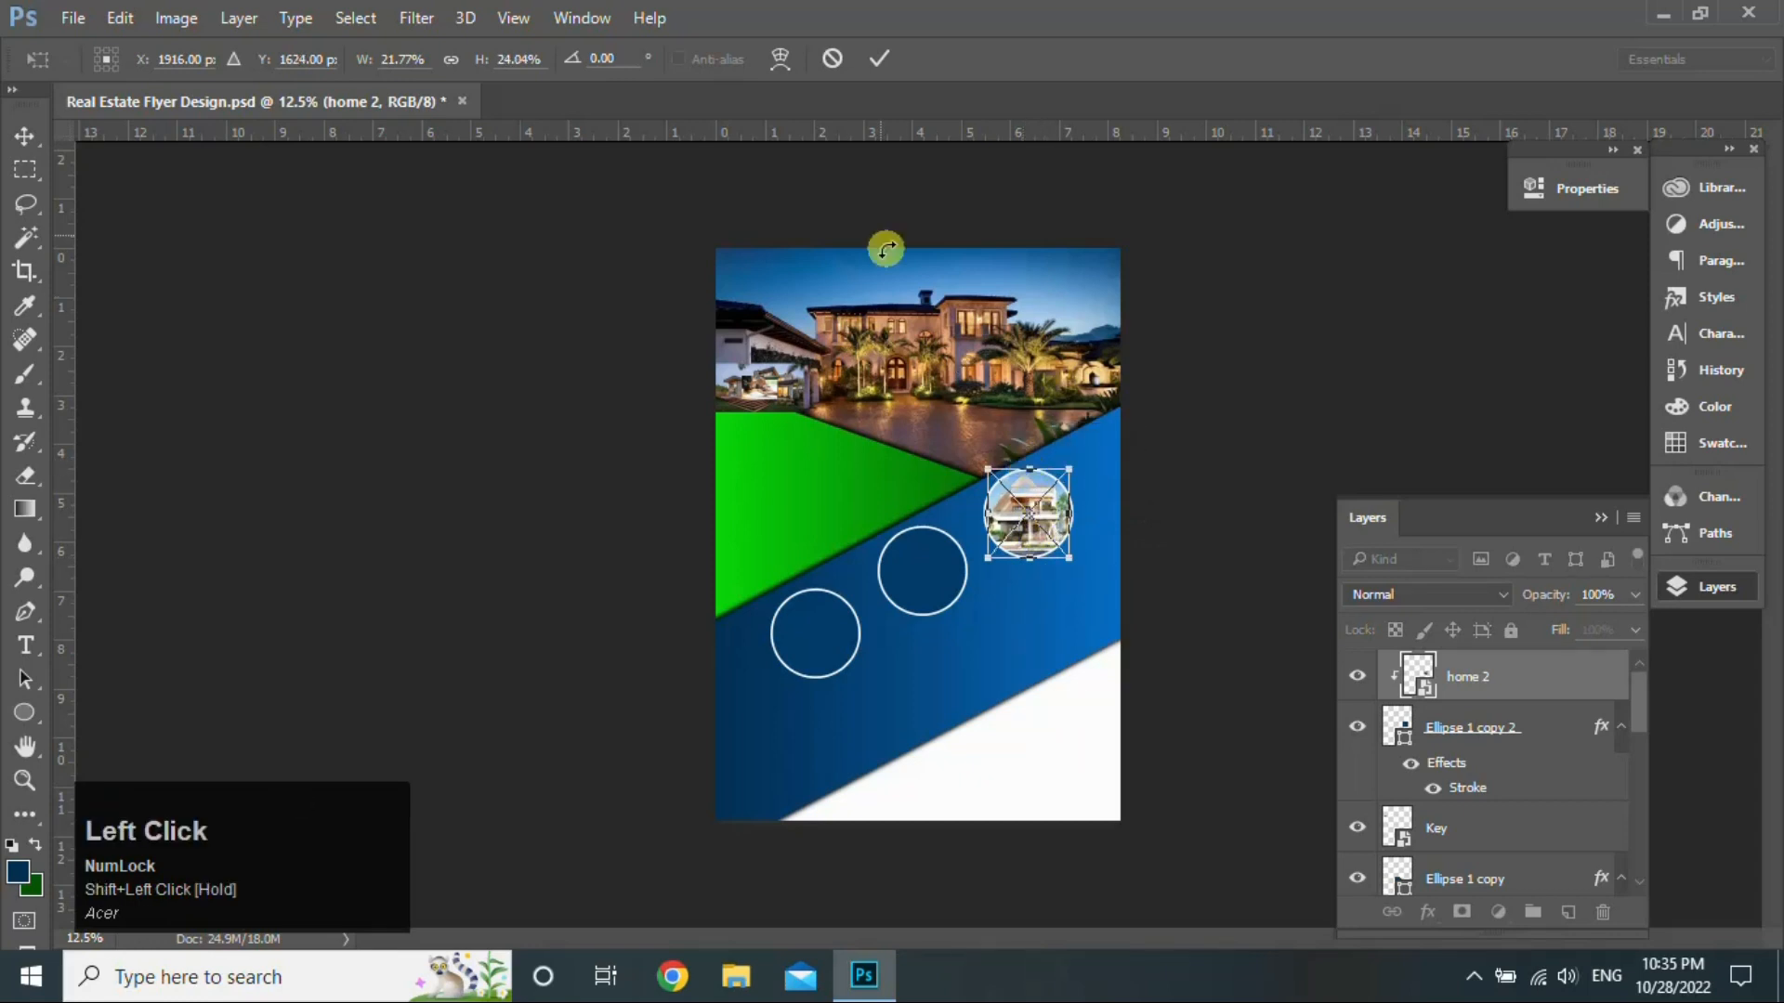
left_click(877, 59)
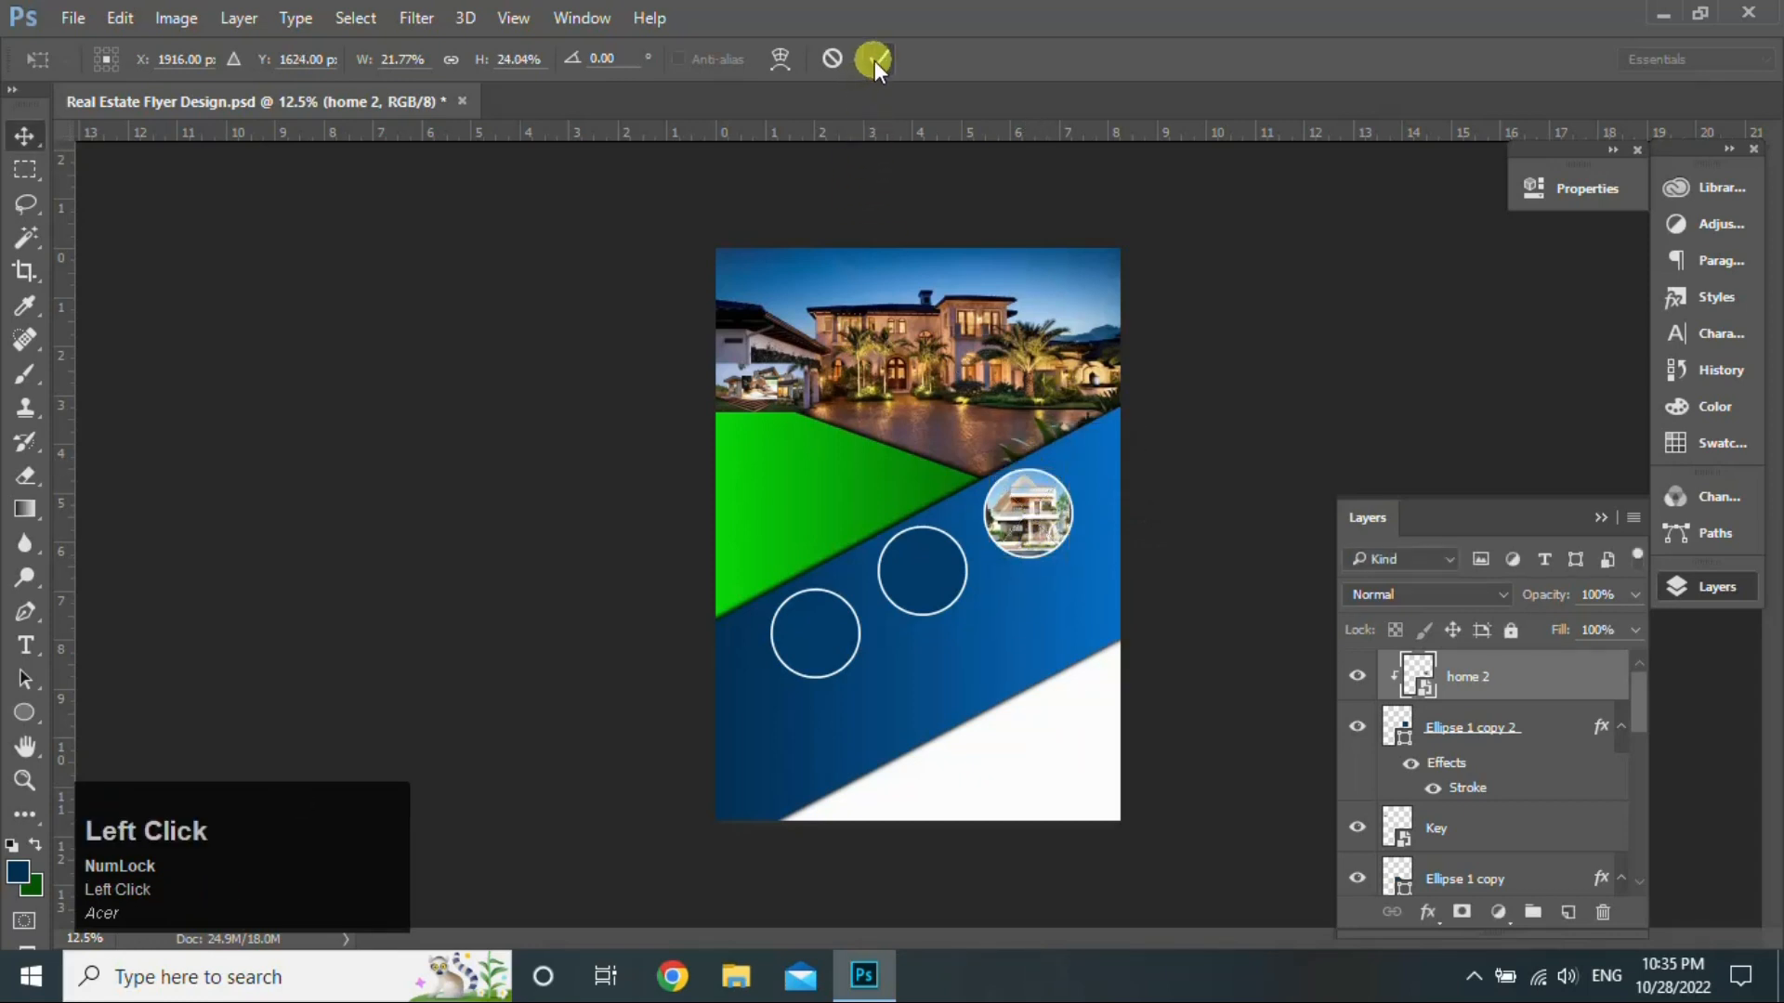
Step: Move the Key photo over the middle circle and enlarge it to about 66.6% width and 82.6% height to cover the circle
left_click(1508, 831)
left_click_drag(767, 395, 979, 609)
key("ctrl+t")
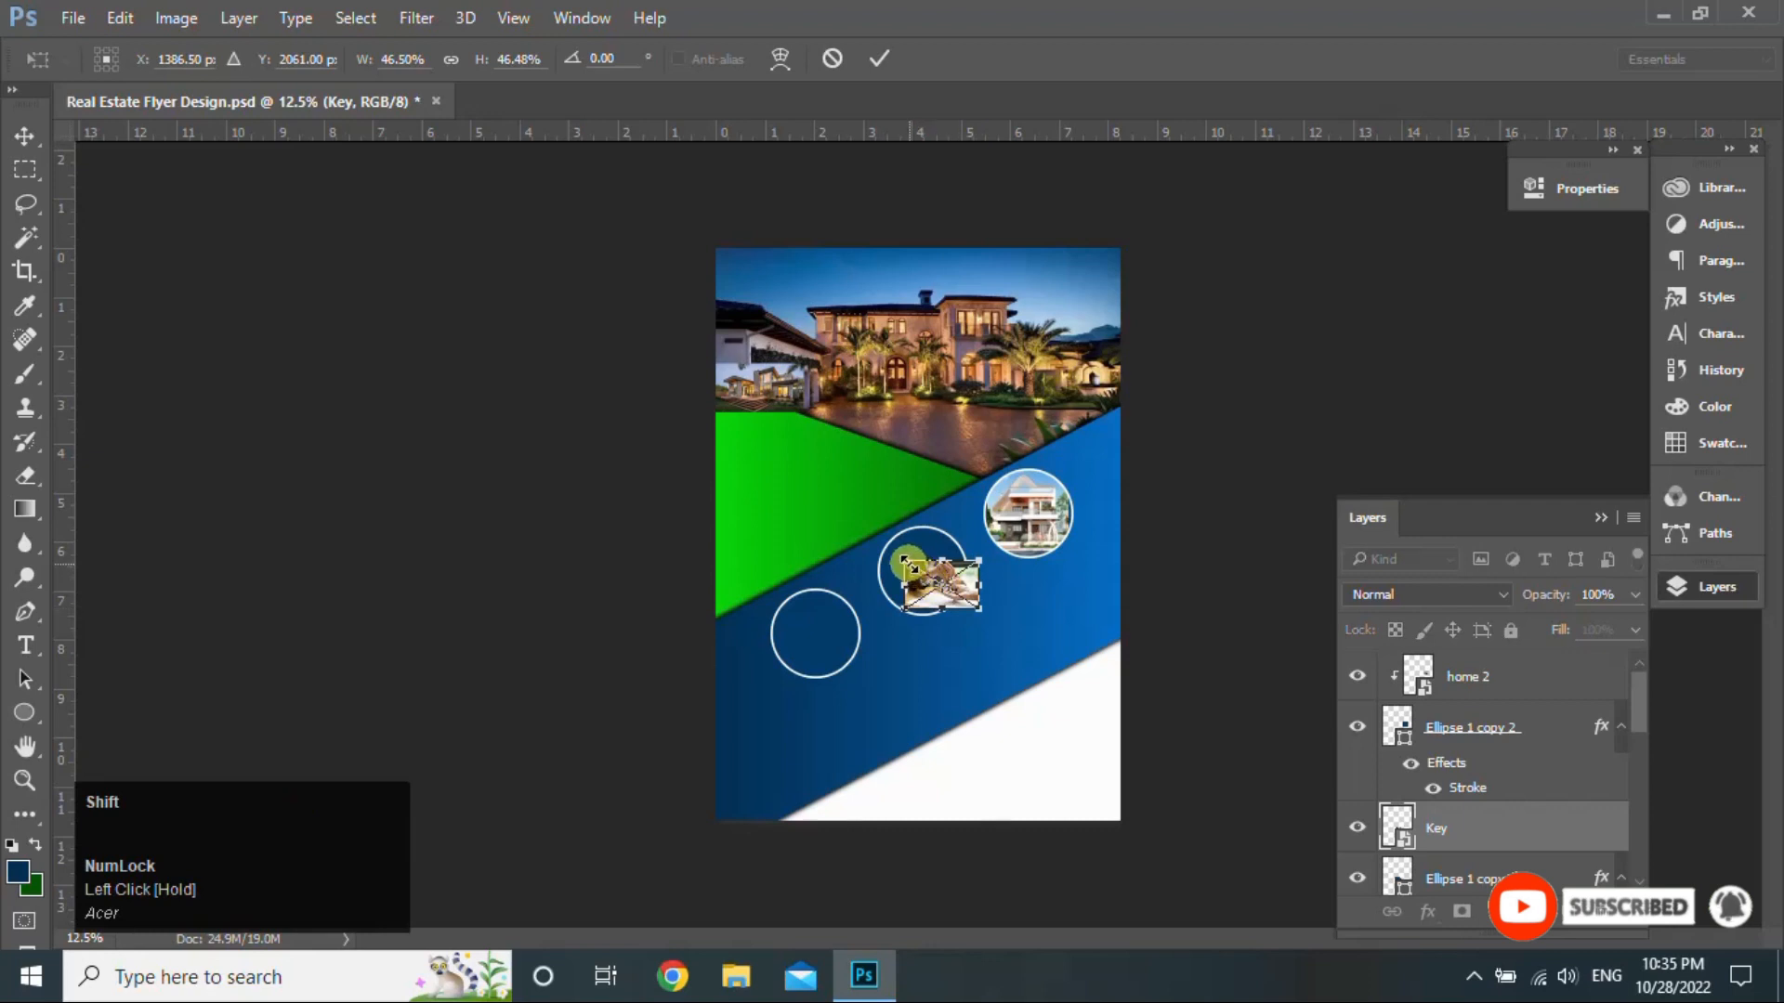
left_click_drag(904, 561, 933, 532)
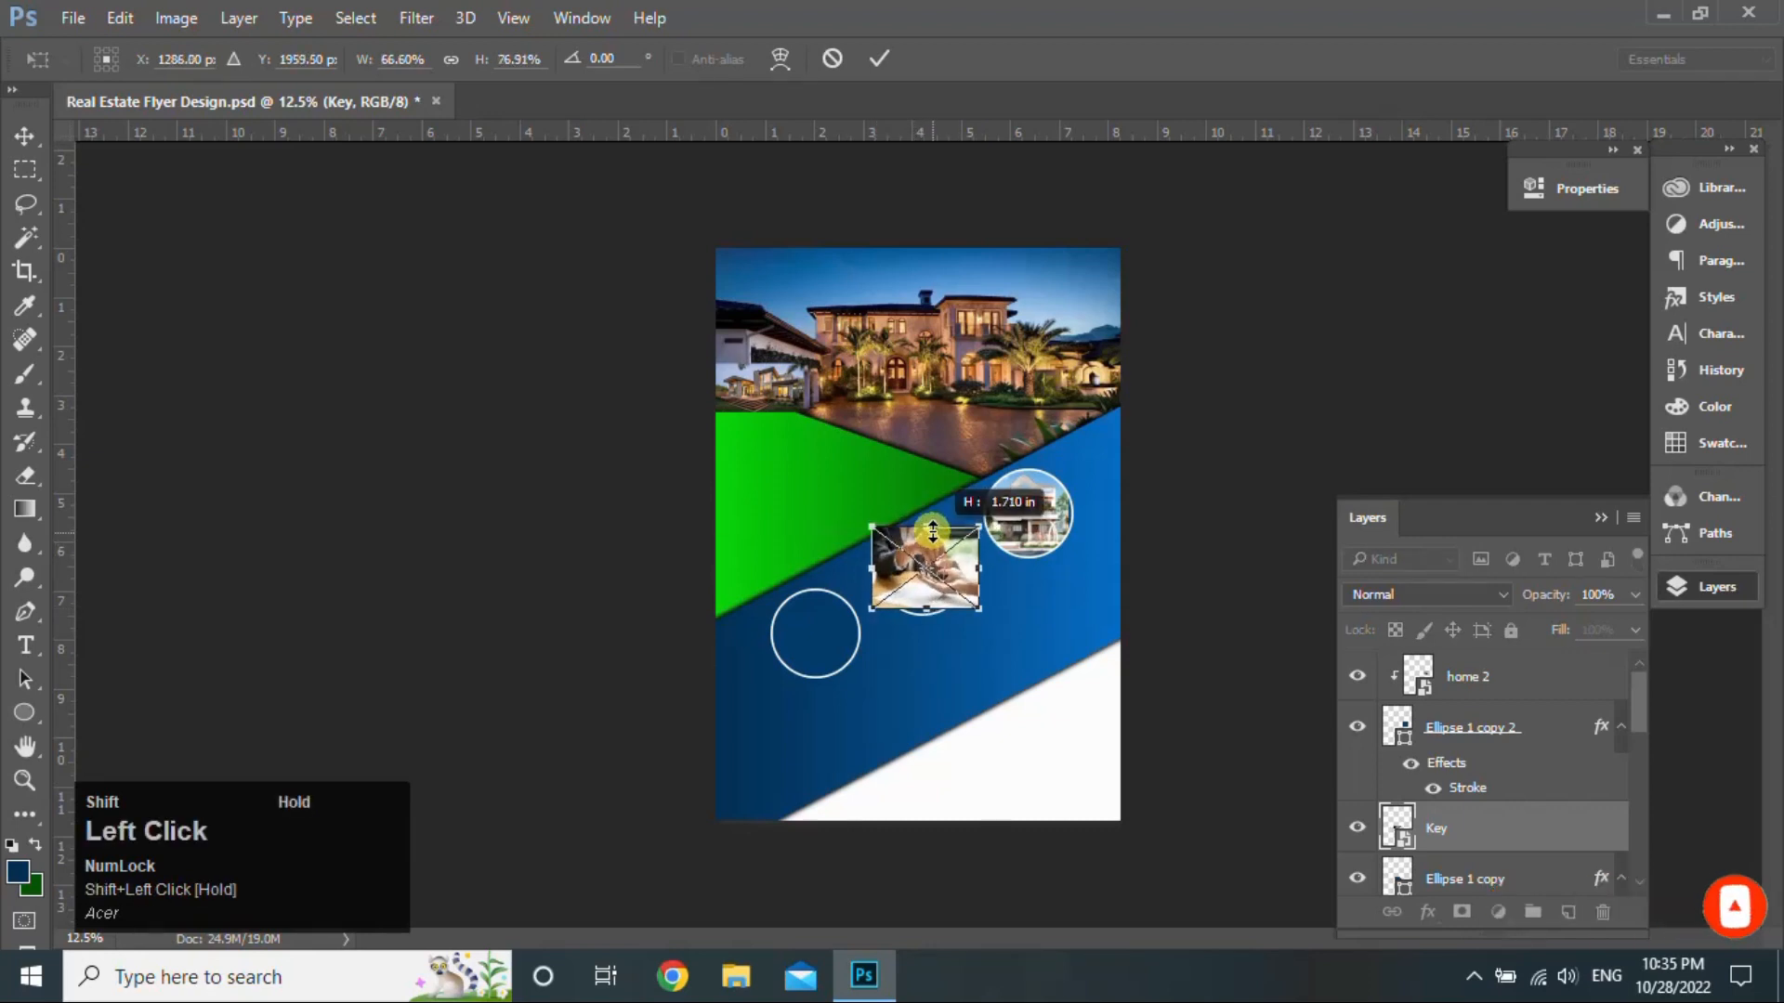
left_click_drag(926, 609, 925, 615)
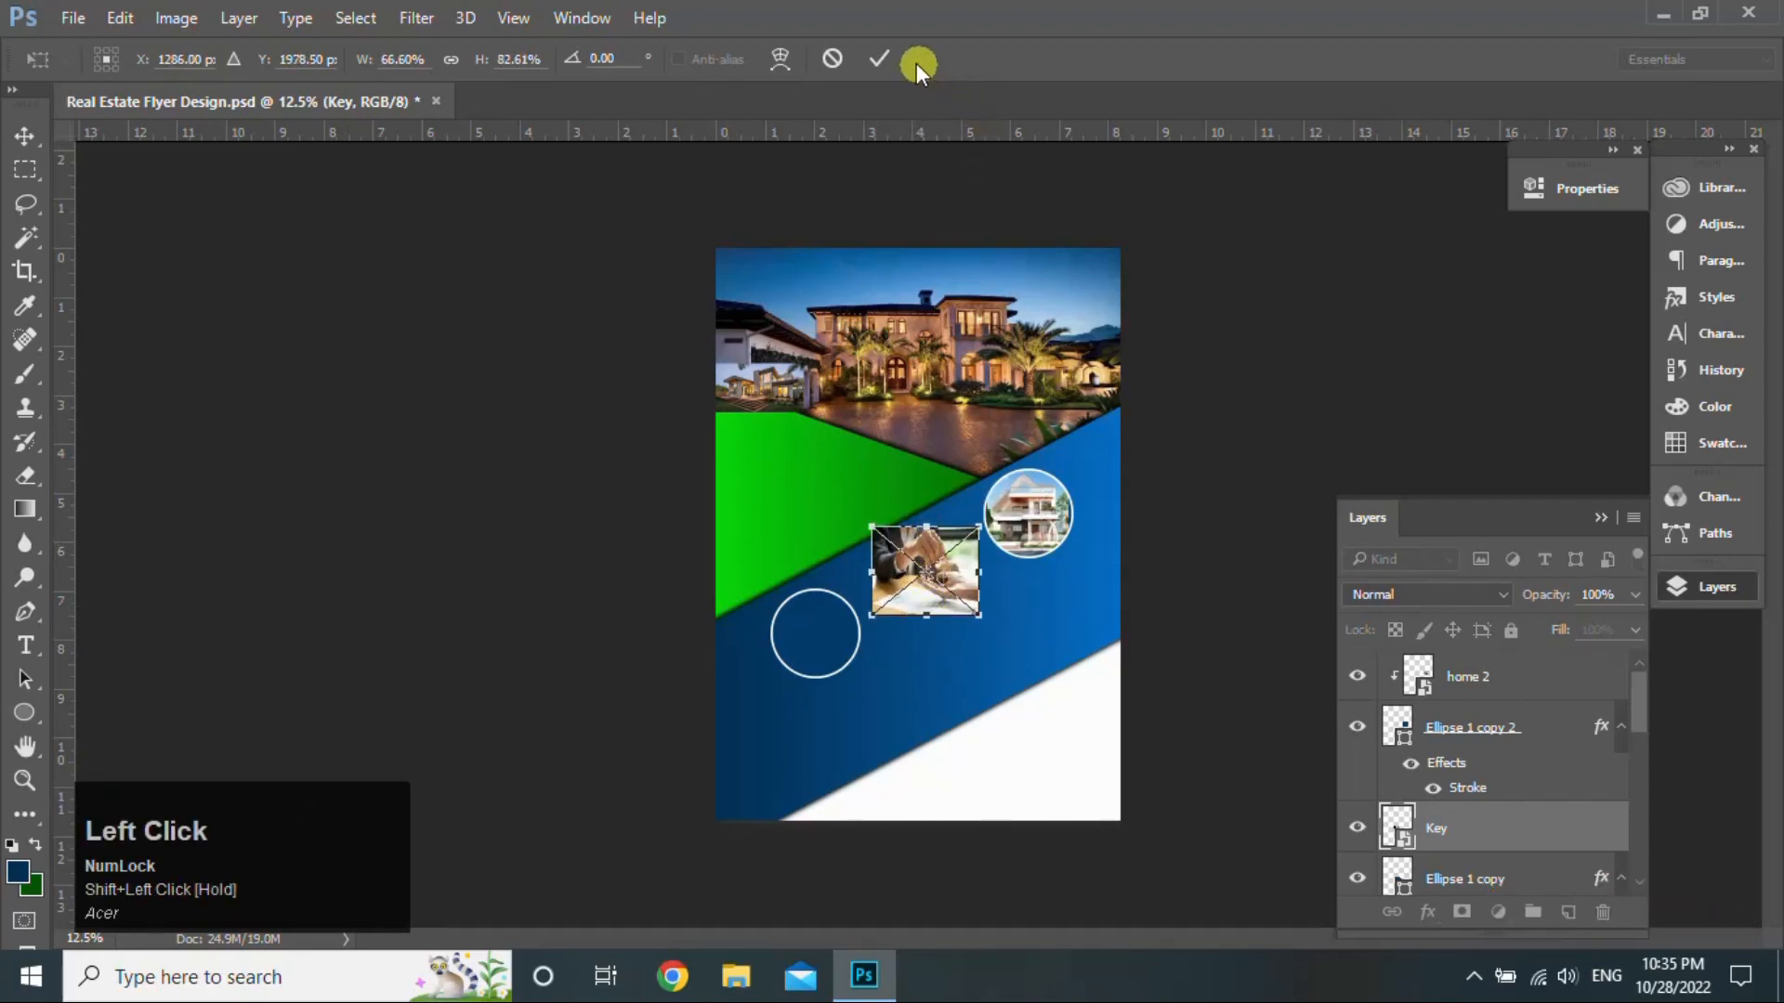
left_click(879, 58)
Step: Clip the Key photo to the middle circle with a clipping mask and narrow the photo to 55% width
right_click(1498, 838)
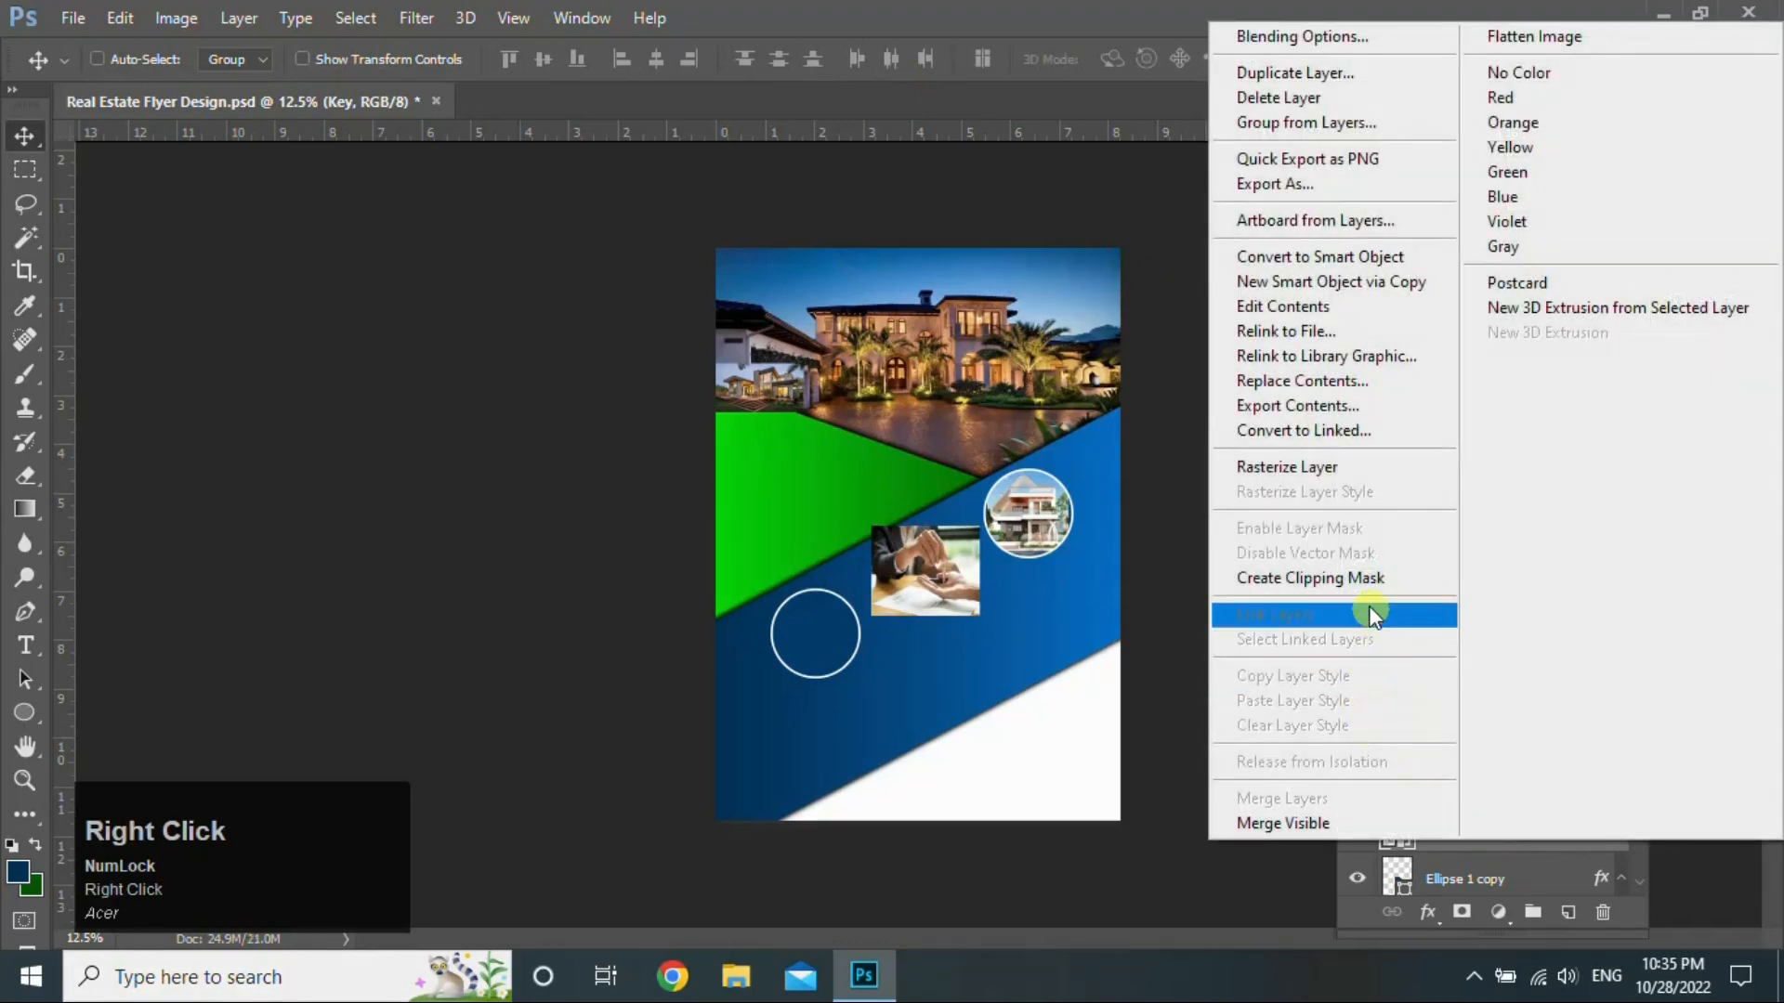
left_click(1360, 577)
left_click(994, 604)
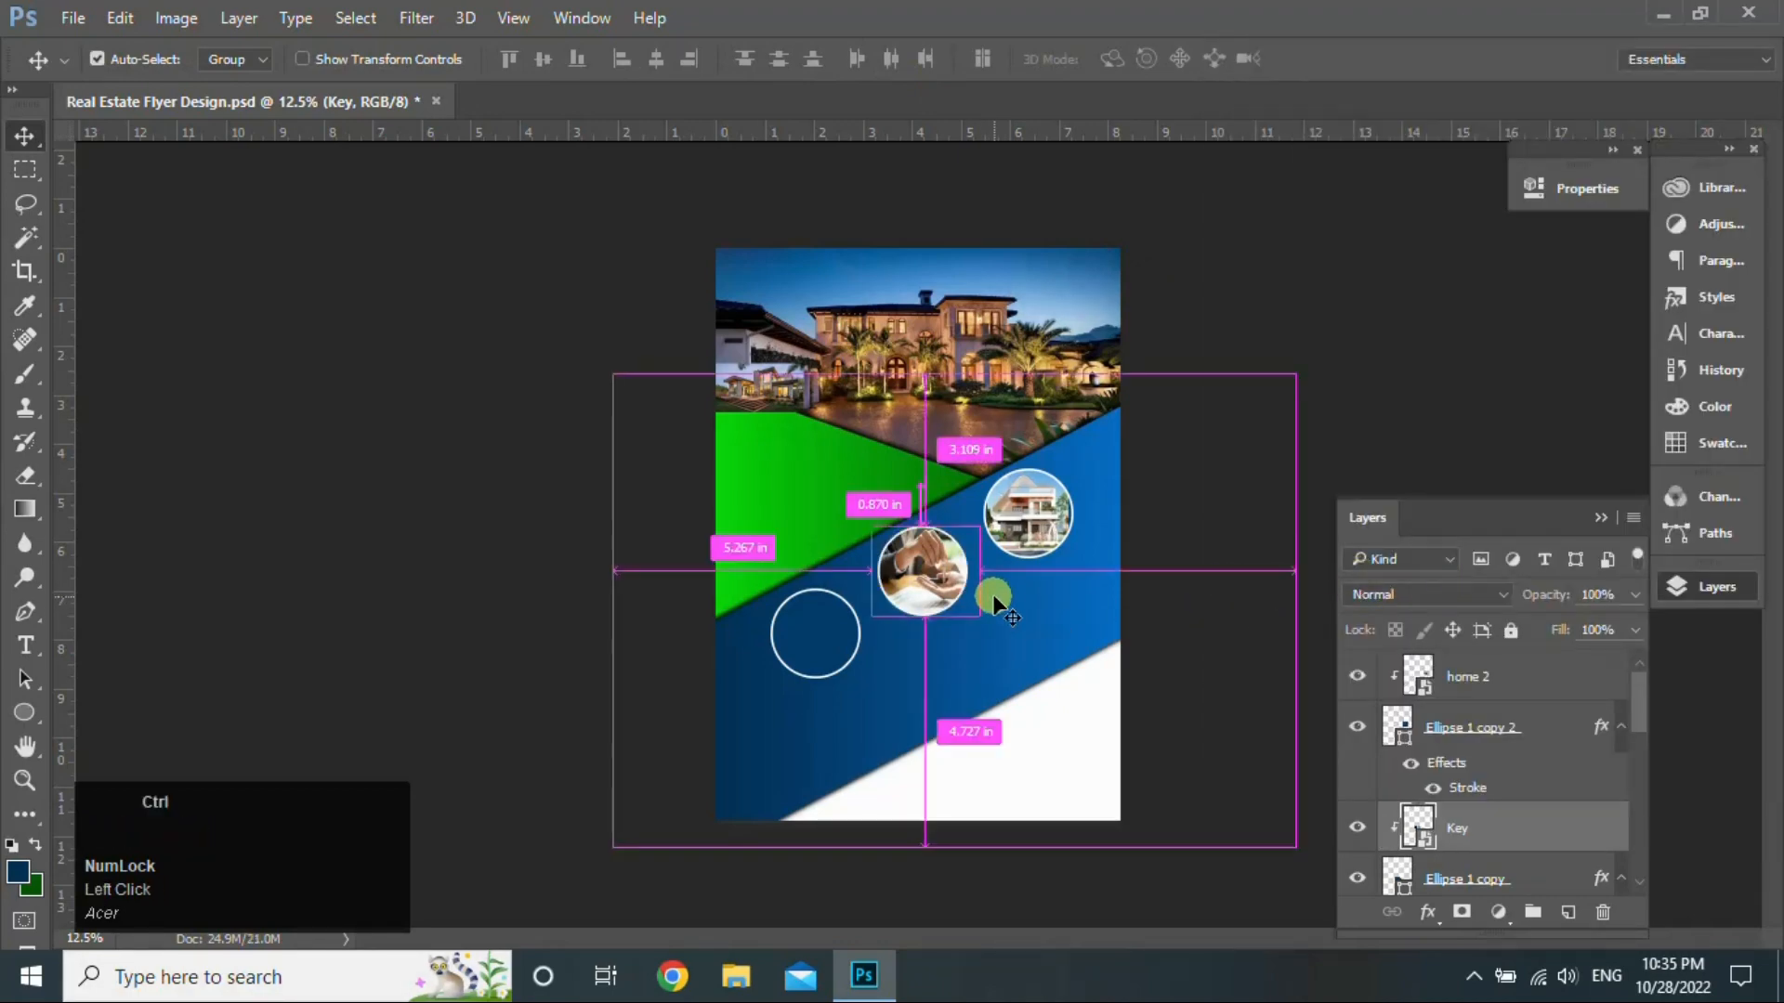
key("ctrl+t")
left_click_drag(987, 574, 880, 583)
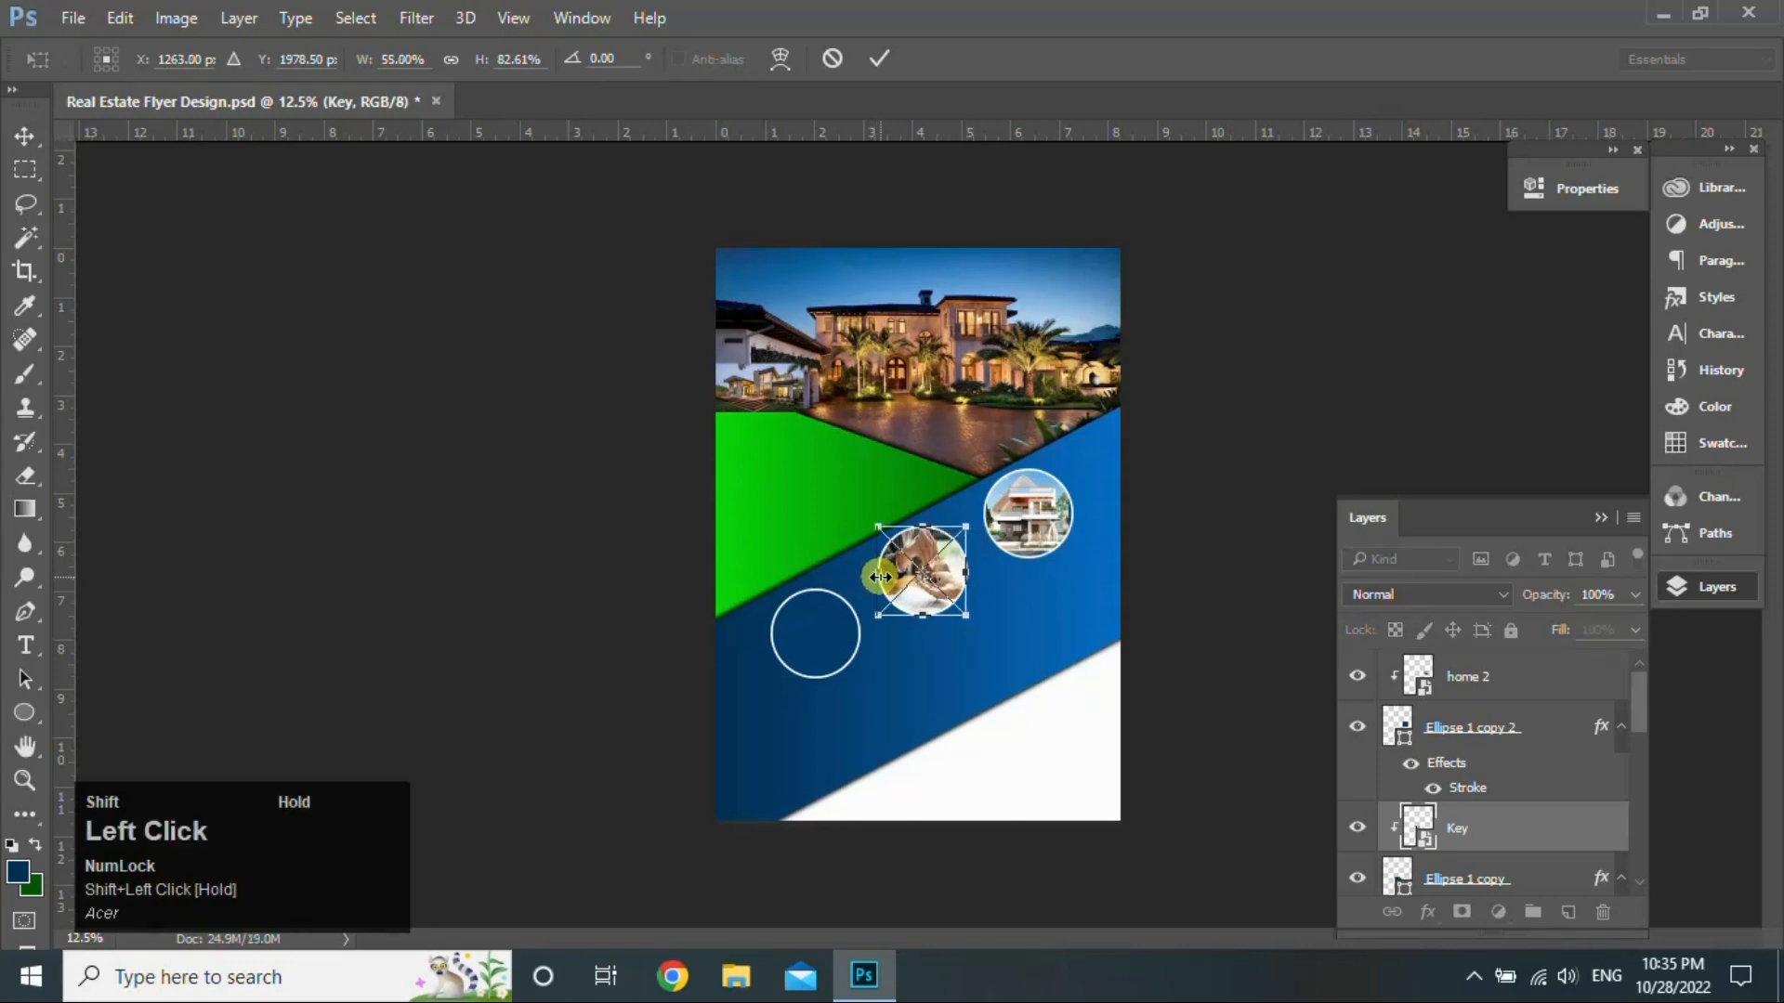
left_click(878, 57)
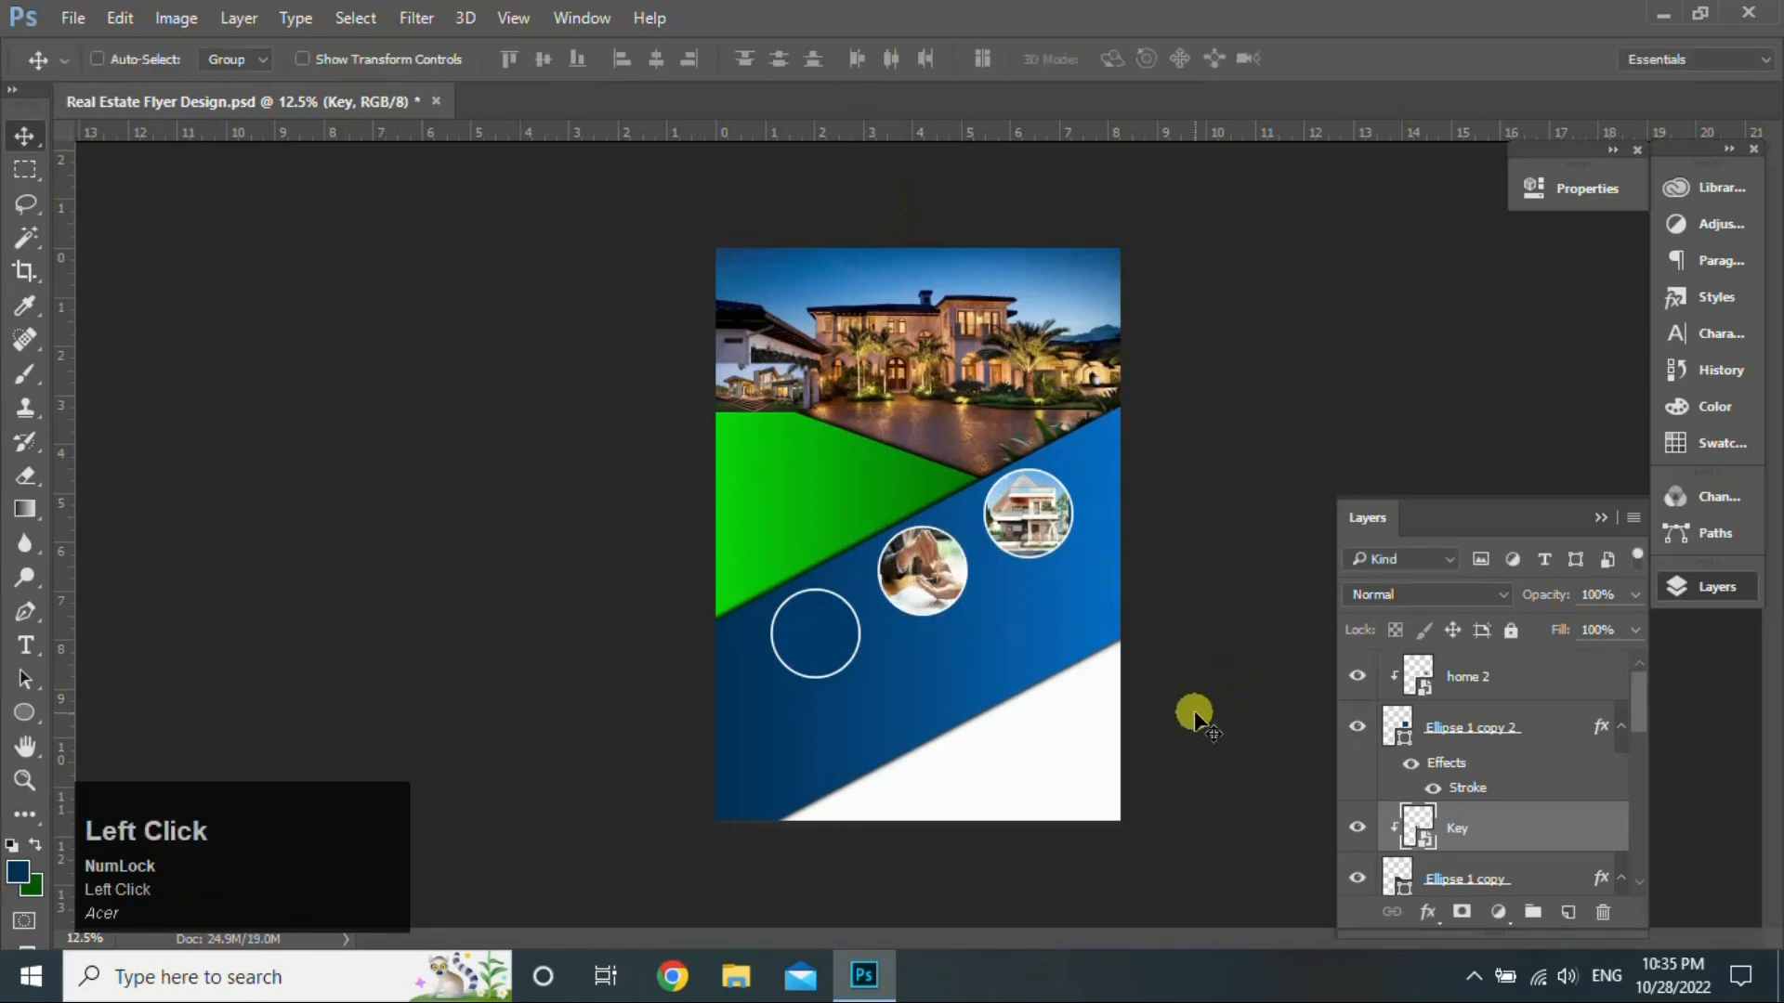
Step: Move the home 1 photo over the lowest circle and stretch it vertically to about 18.3% height to cover the circle
left_click_drag(1639, 716, 1647, 777)
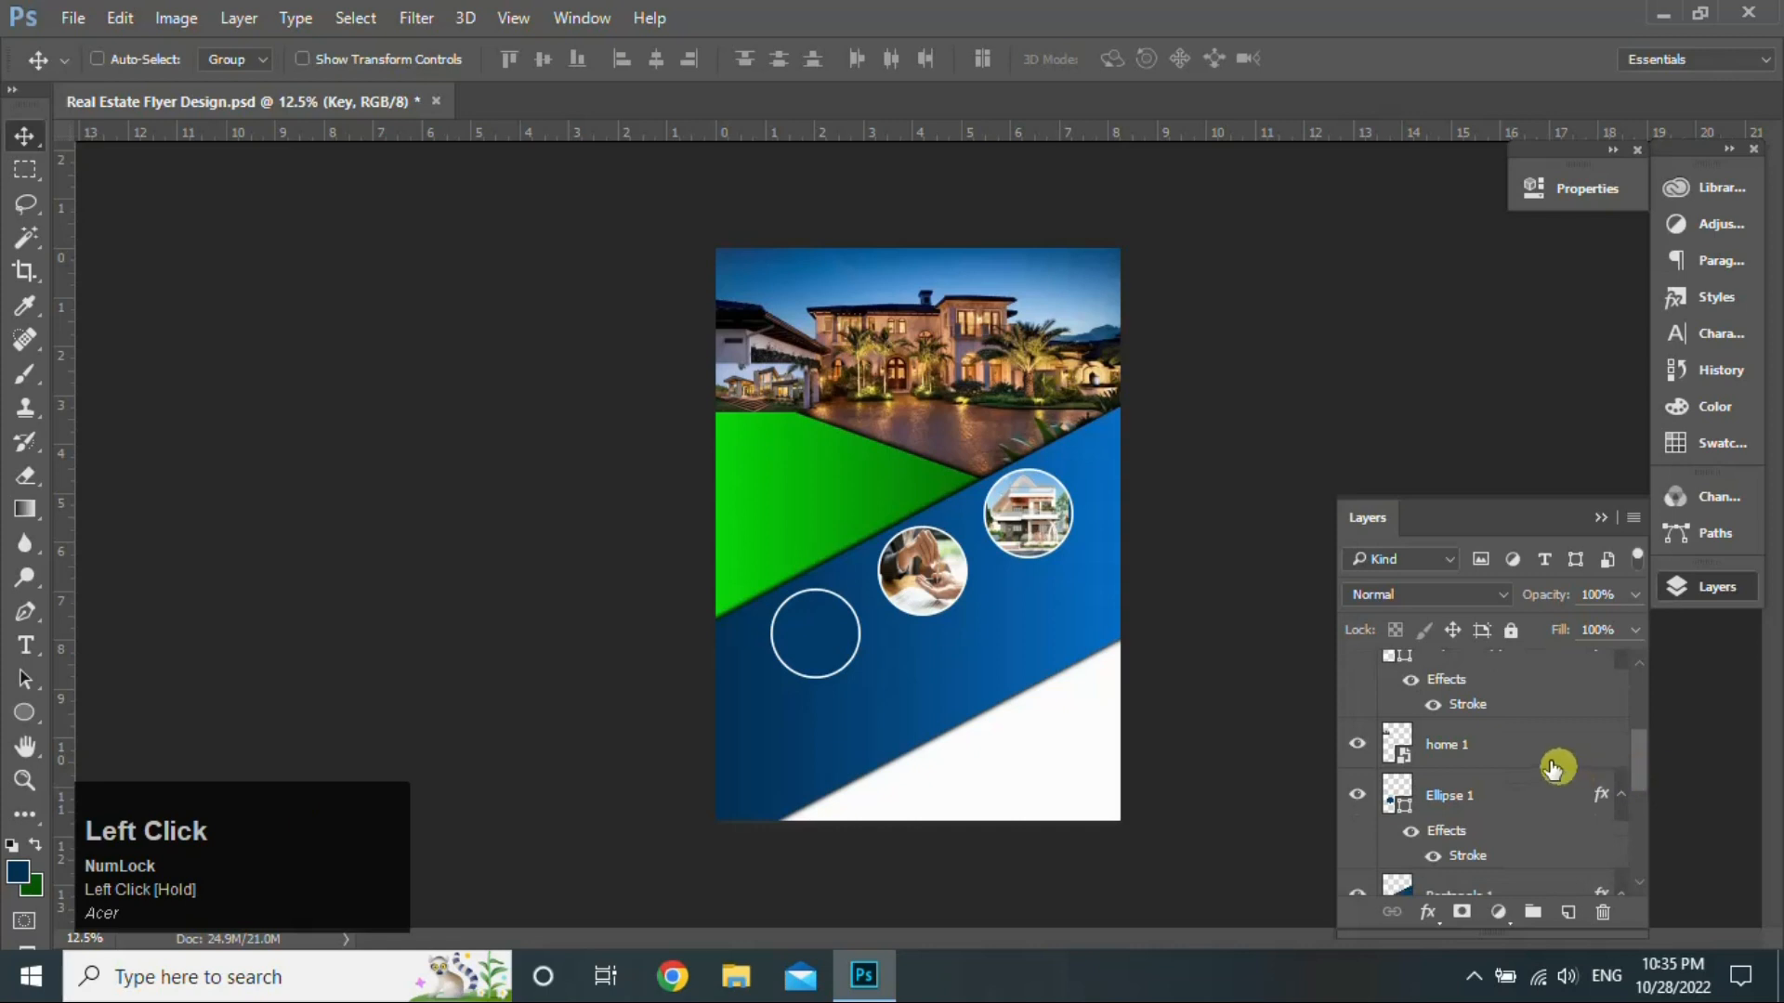
left_click(1518, 741)
left_click_drag(761, 401, 821, 588)
key("ctrl+t")
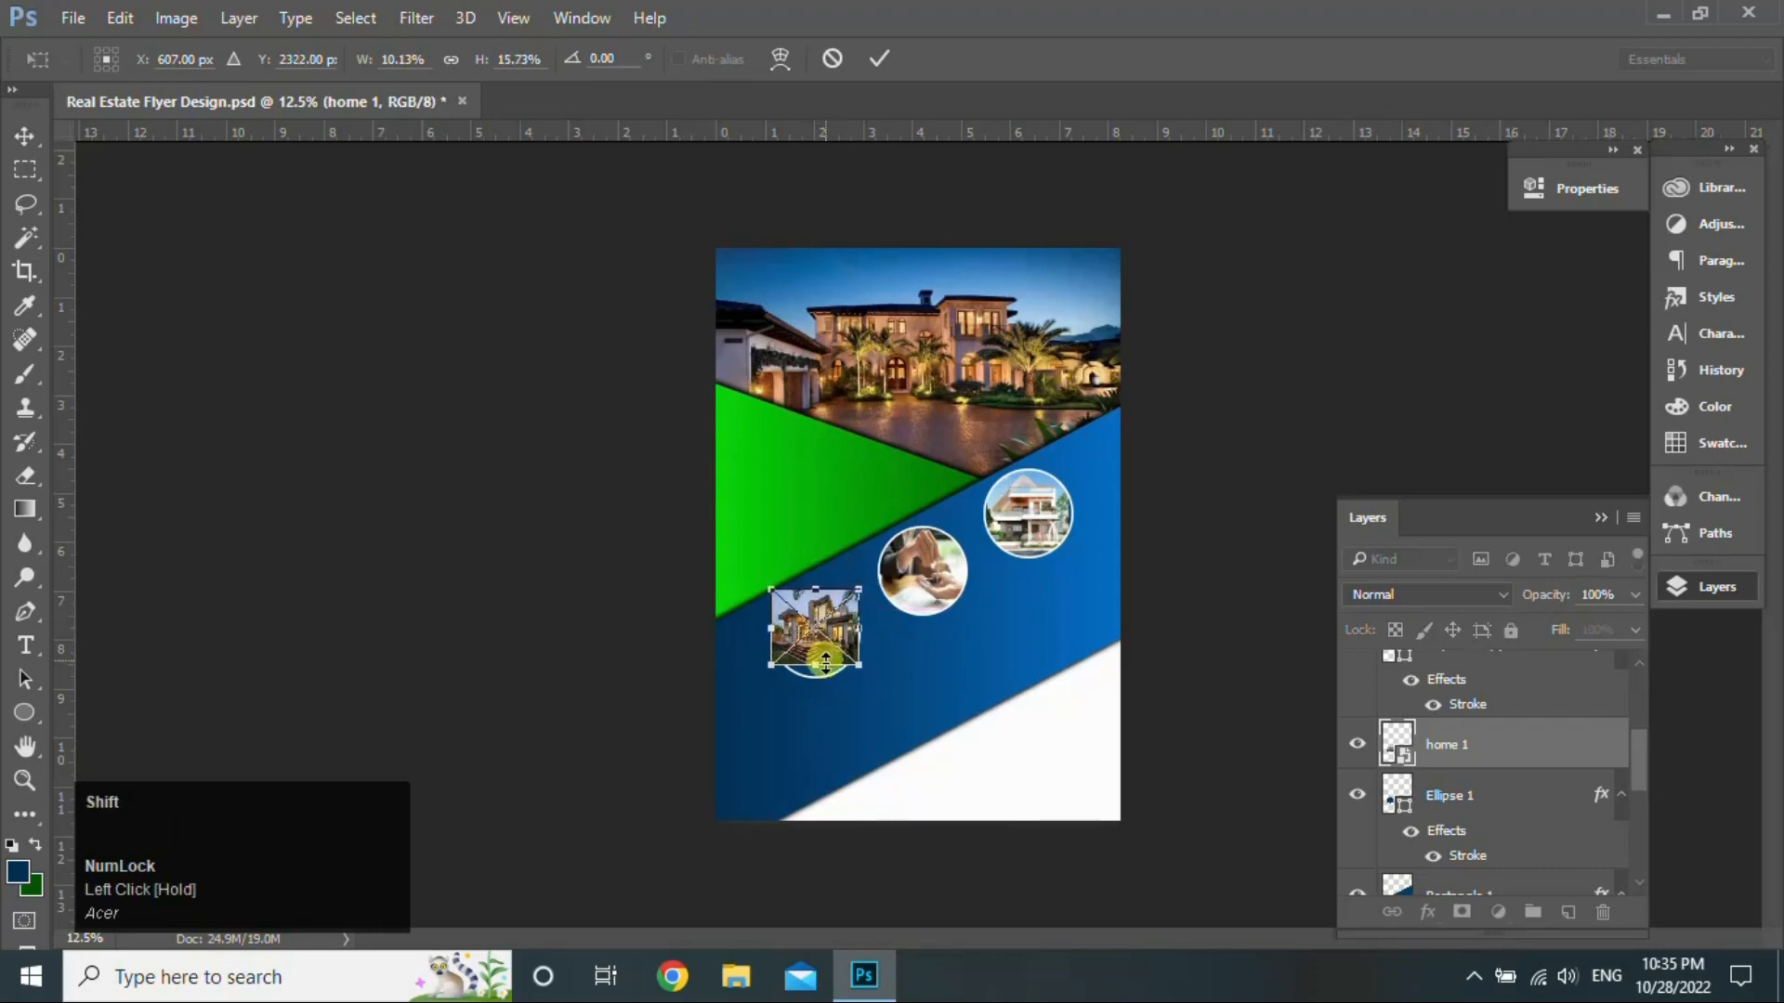
left_click_drag(816, 667, 818, 673)
left_click(879, 59)
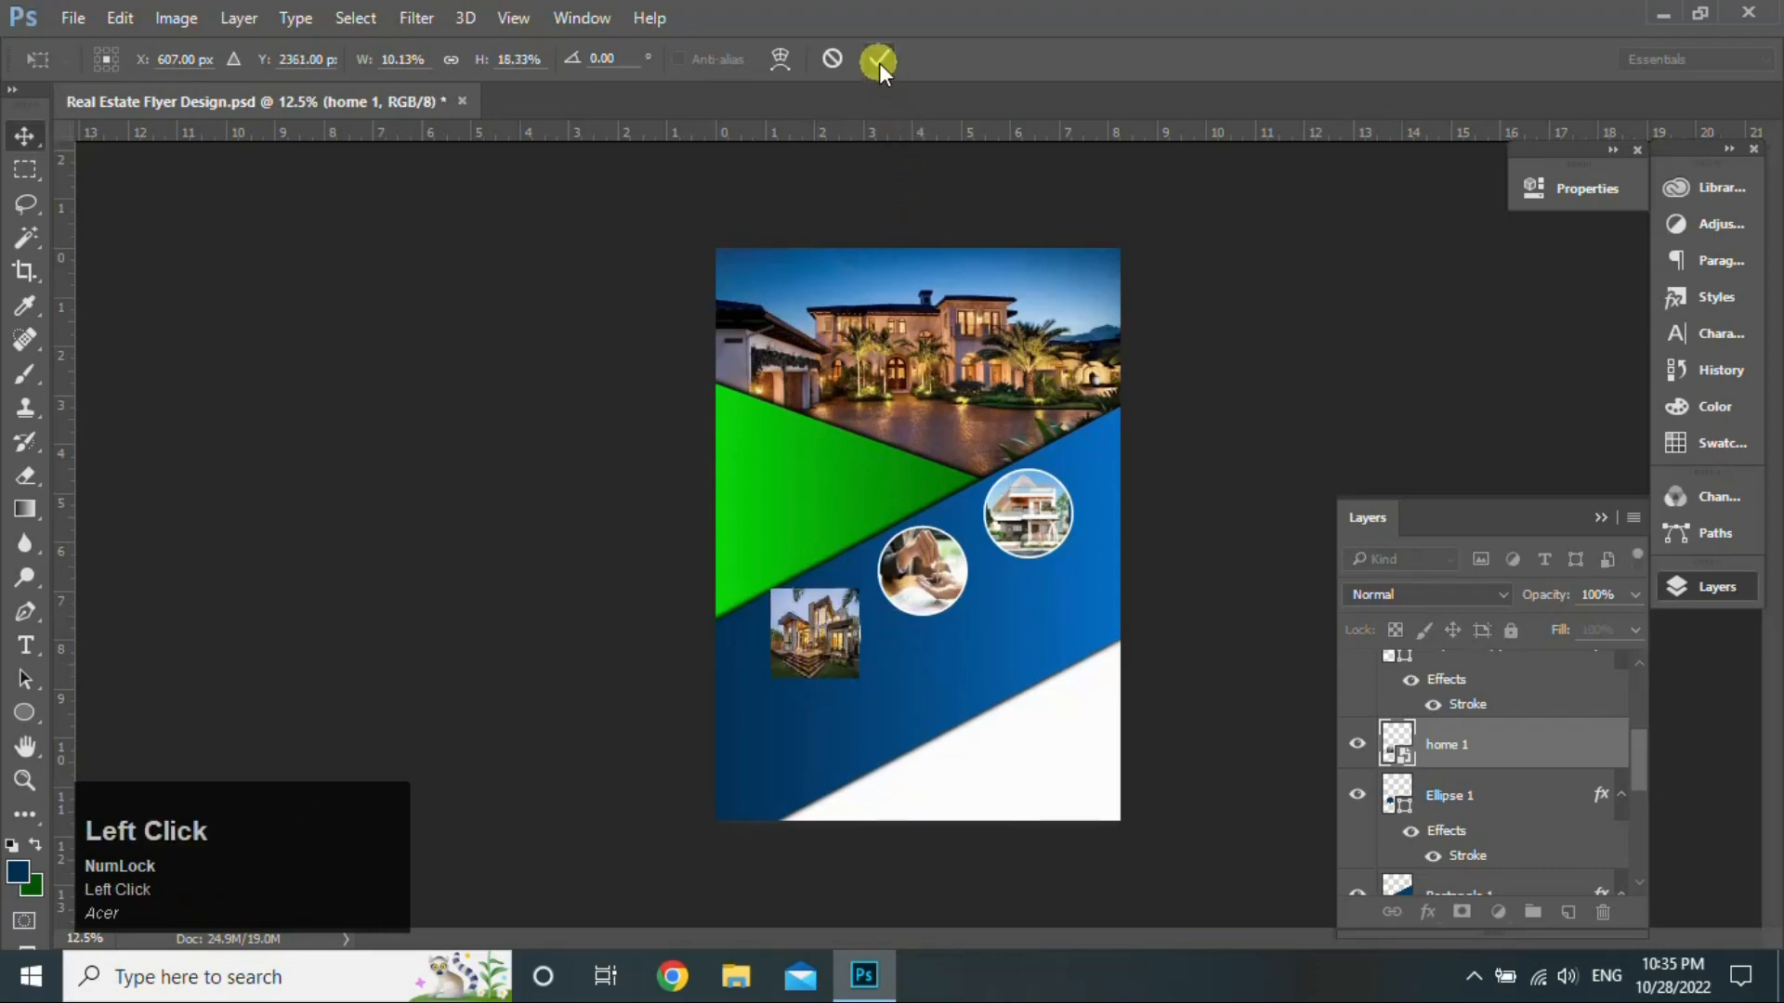
Step: Clip the home 1 photo to the lowest circle with a clipping mask, keeping its size
right_click(1517, 750)
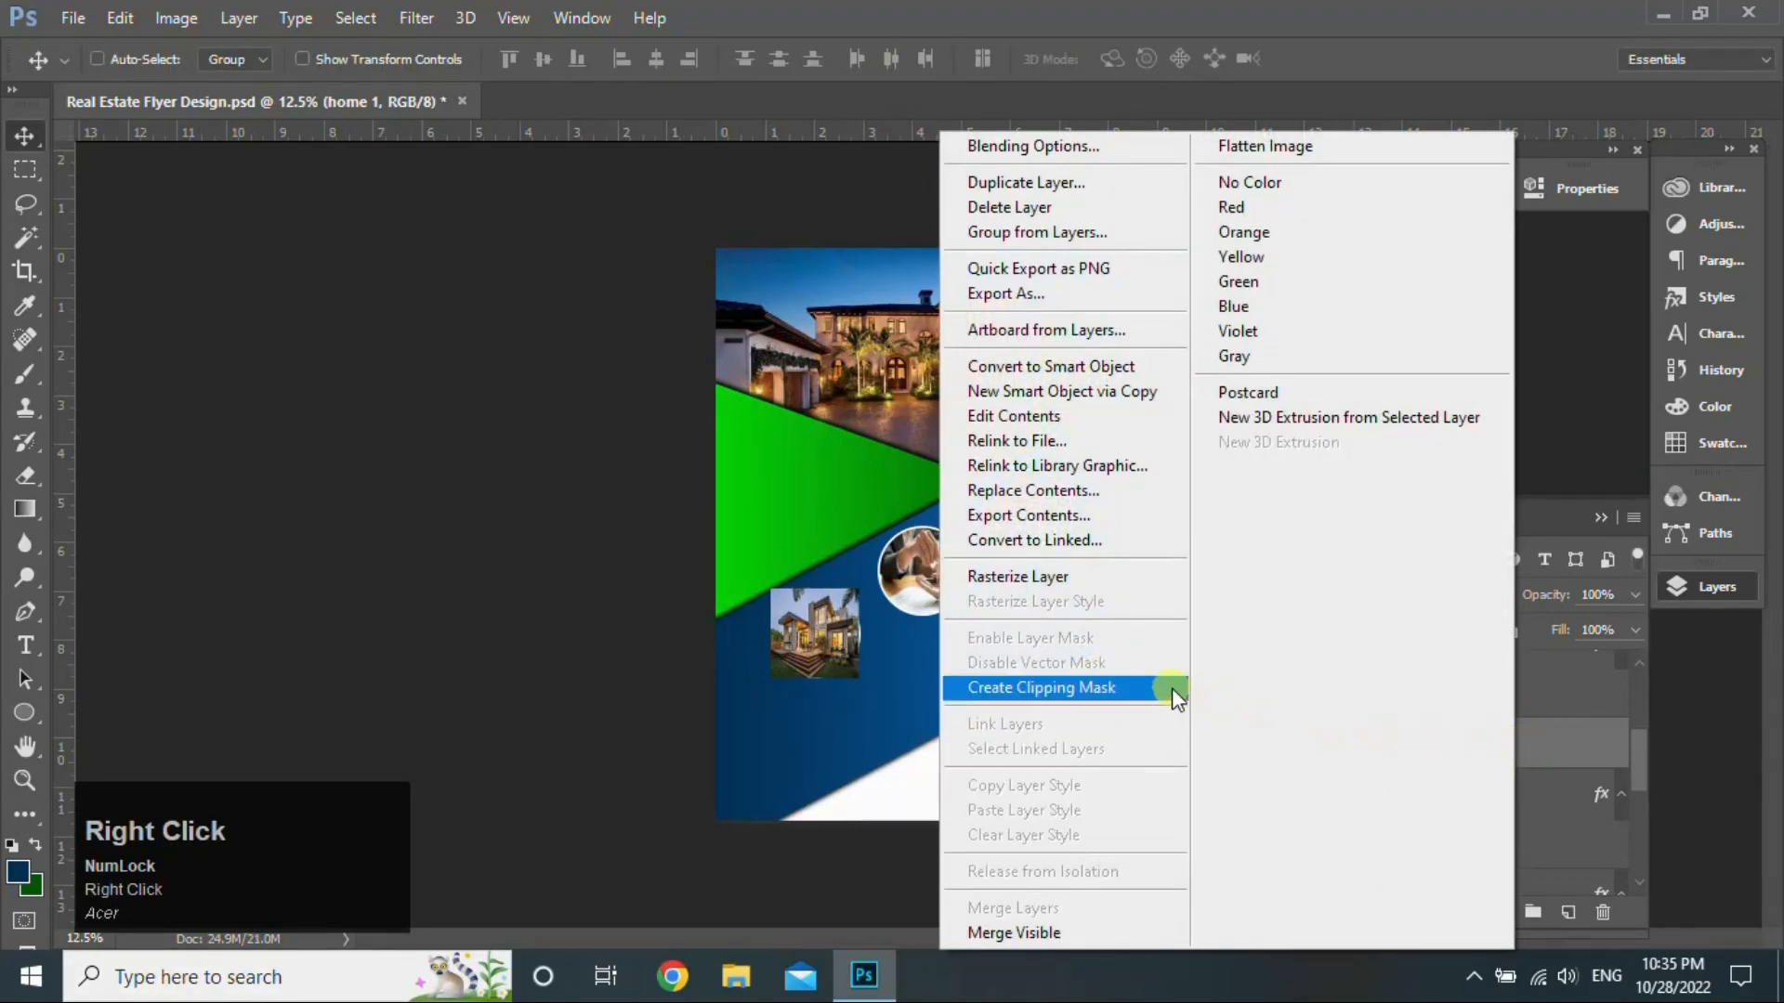
left_click(1172, 688)
key("ctrl+t")
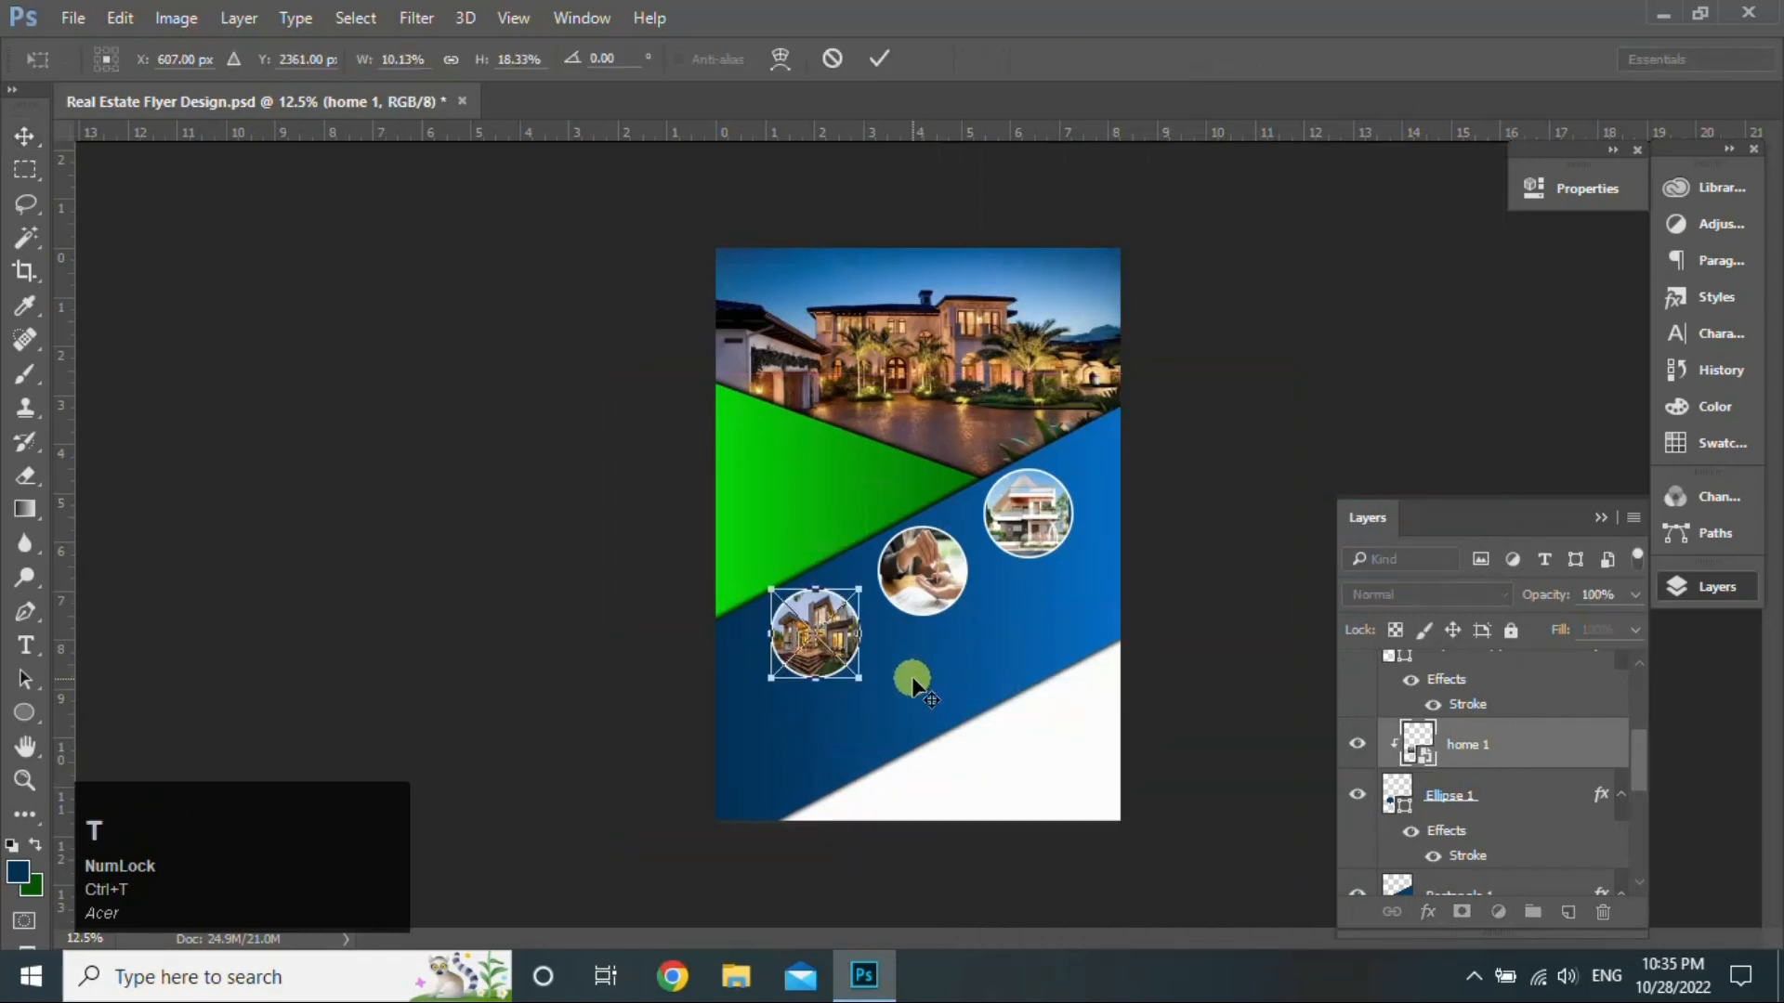
left_click(877, 55)
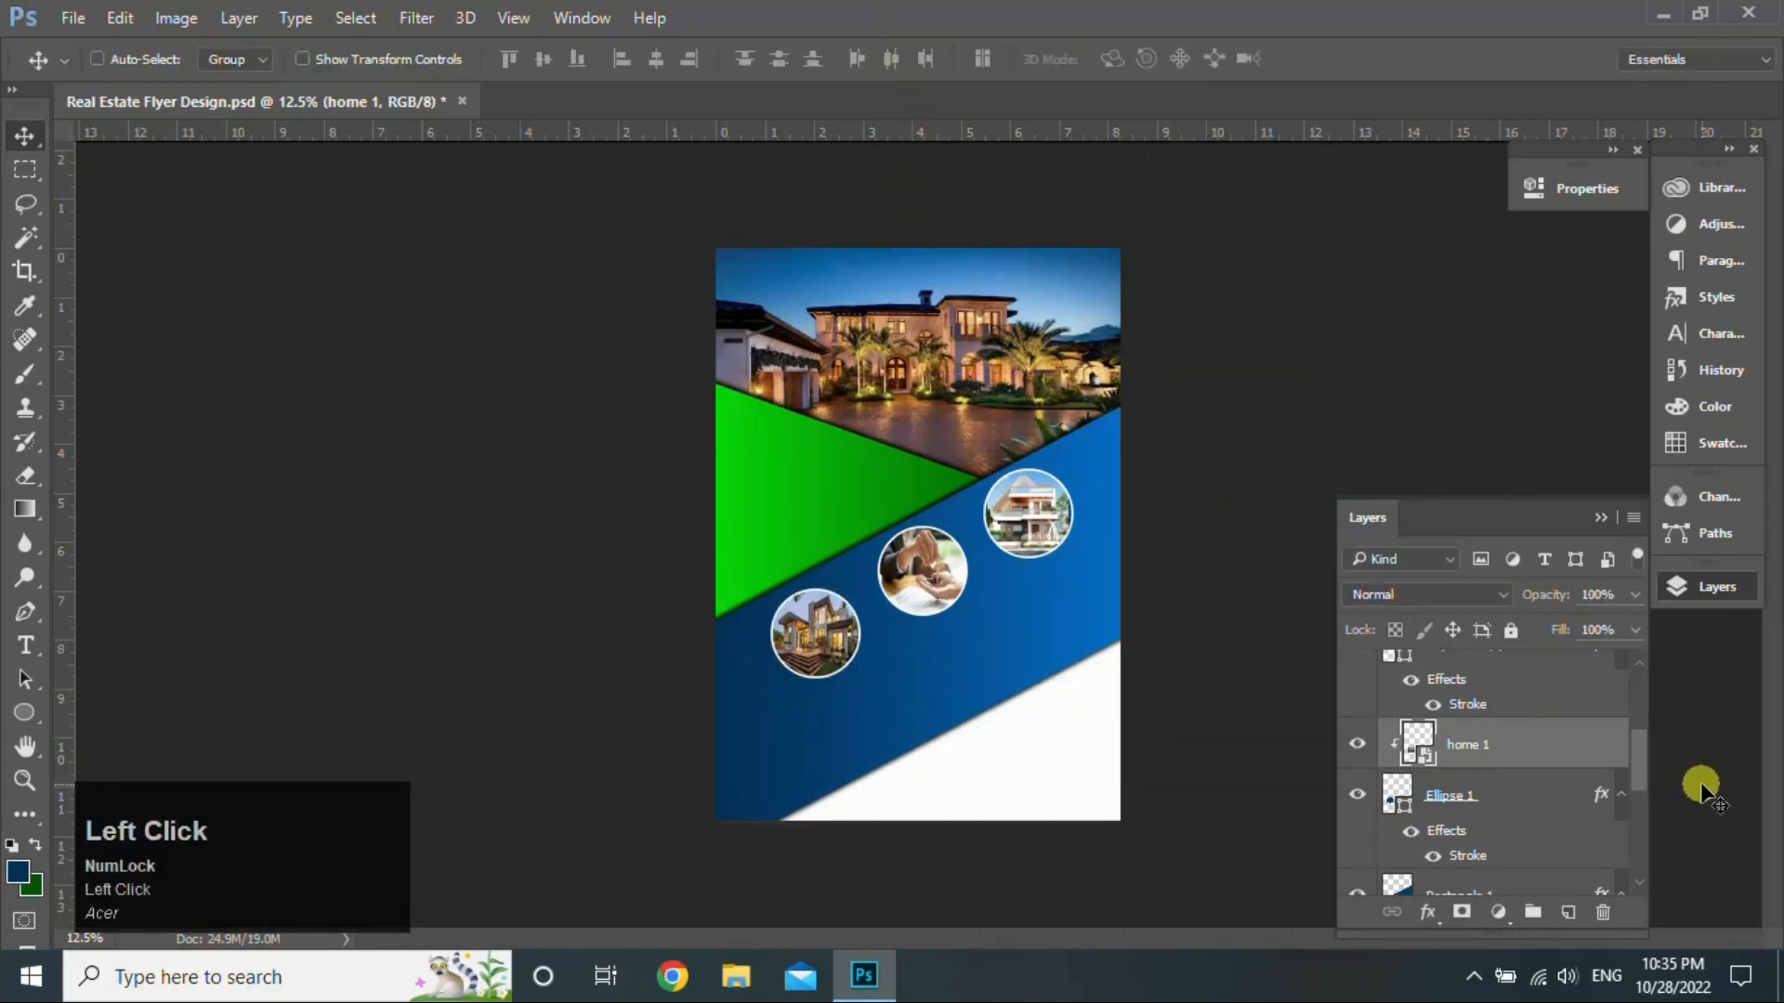
Step: Distort the green Polygon 1 shape by lowering its upper-left corner and slightly raising its upper-right corner
scroll(1640, 749, "up", 3)
left_click(1528, 674)
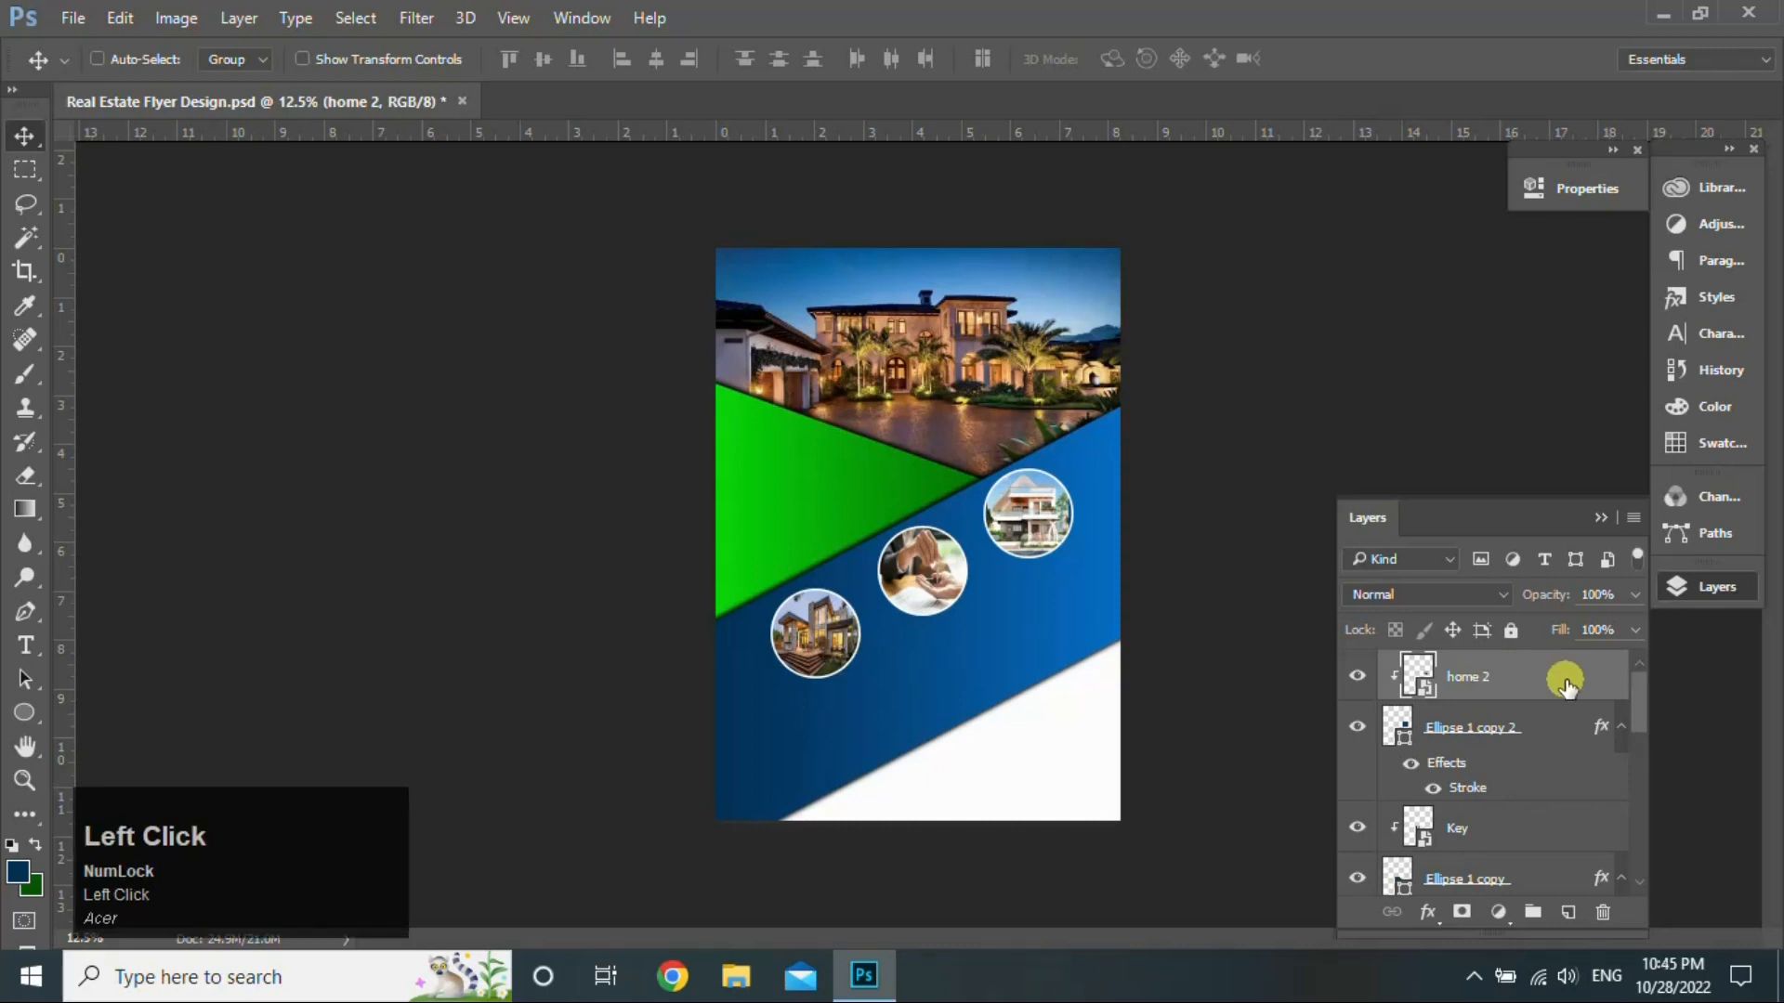
left_click_drag(1636, 722, 1638, 840)
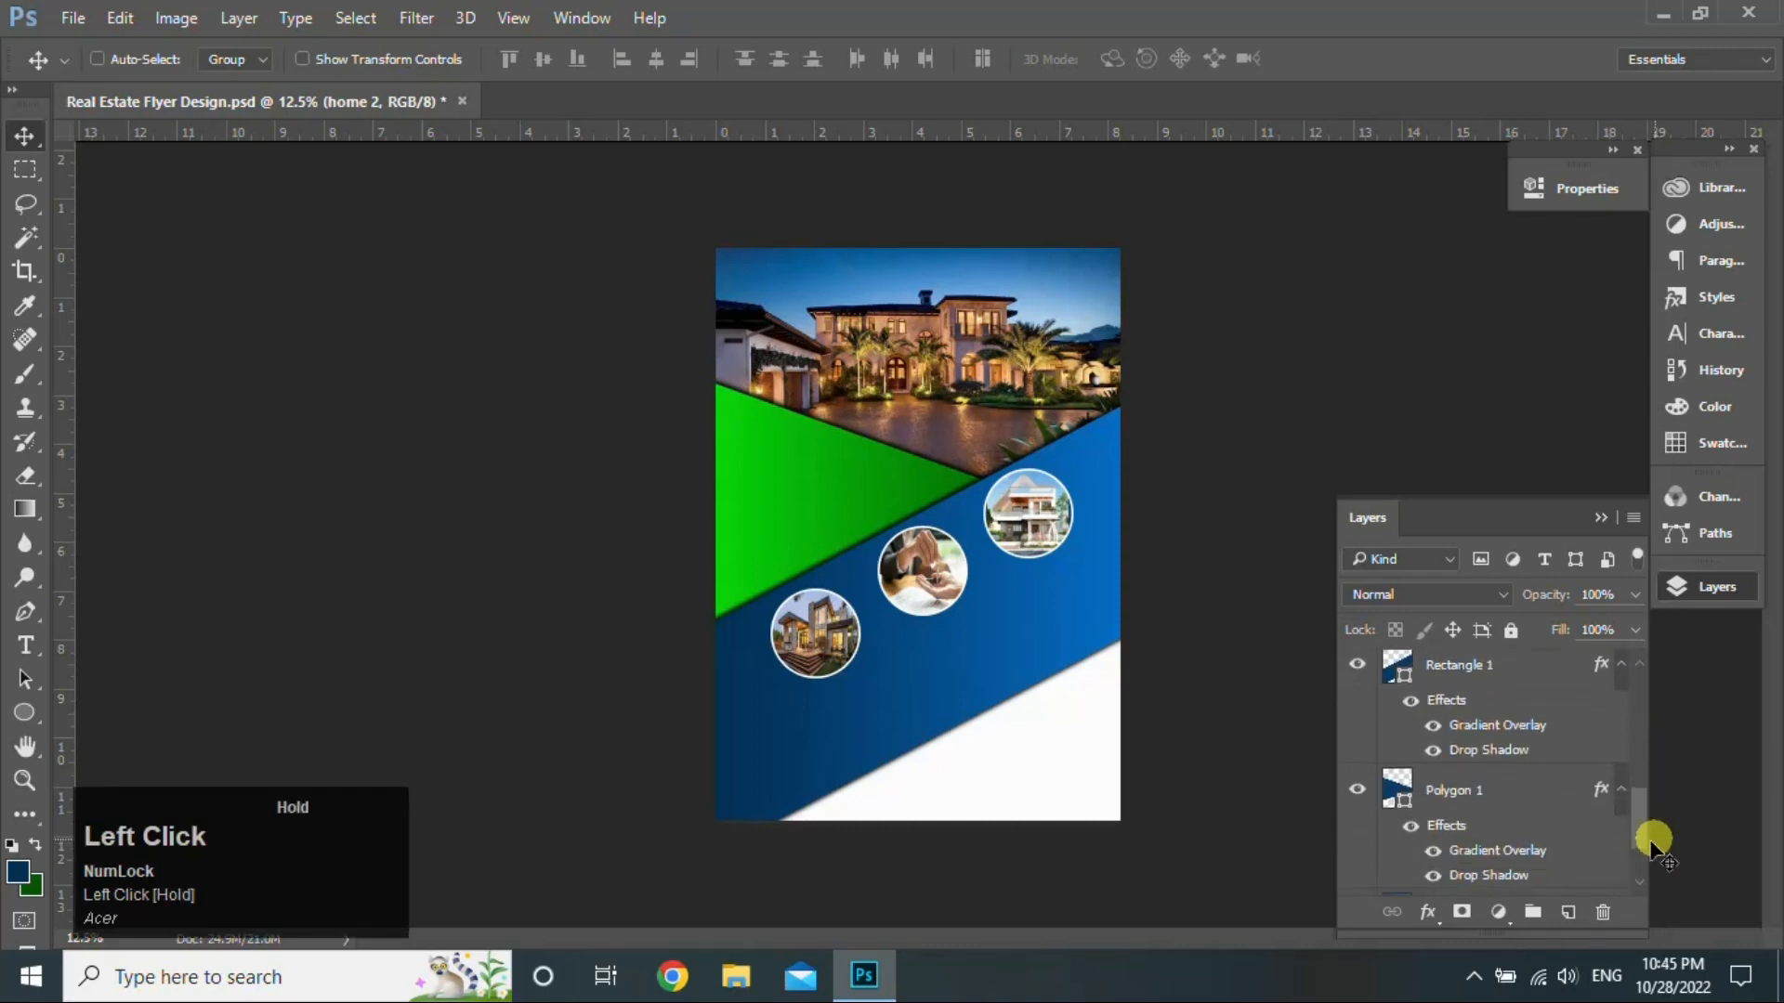
left_click(1549, 811)
key("ctrl+t")
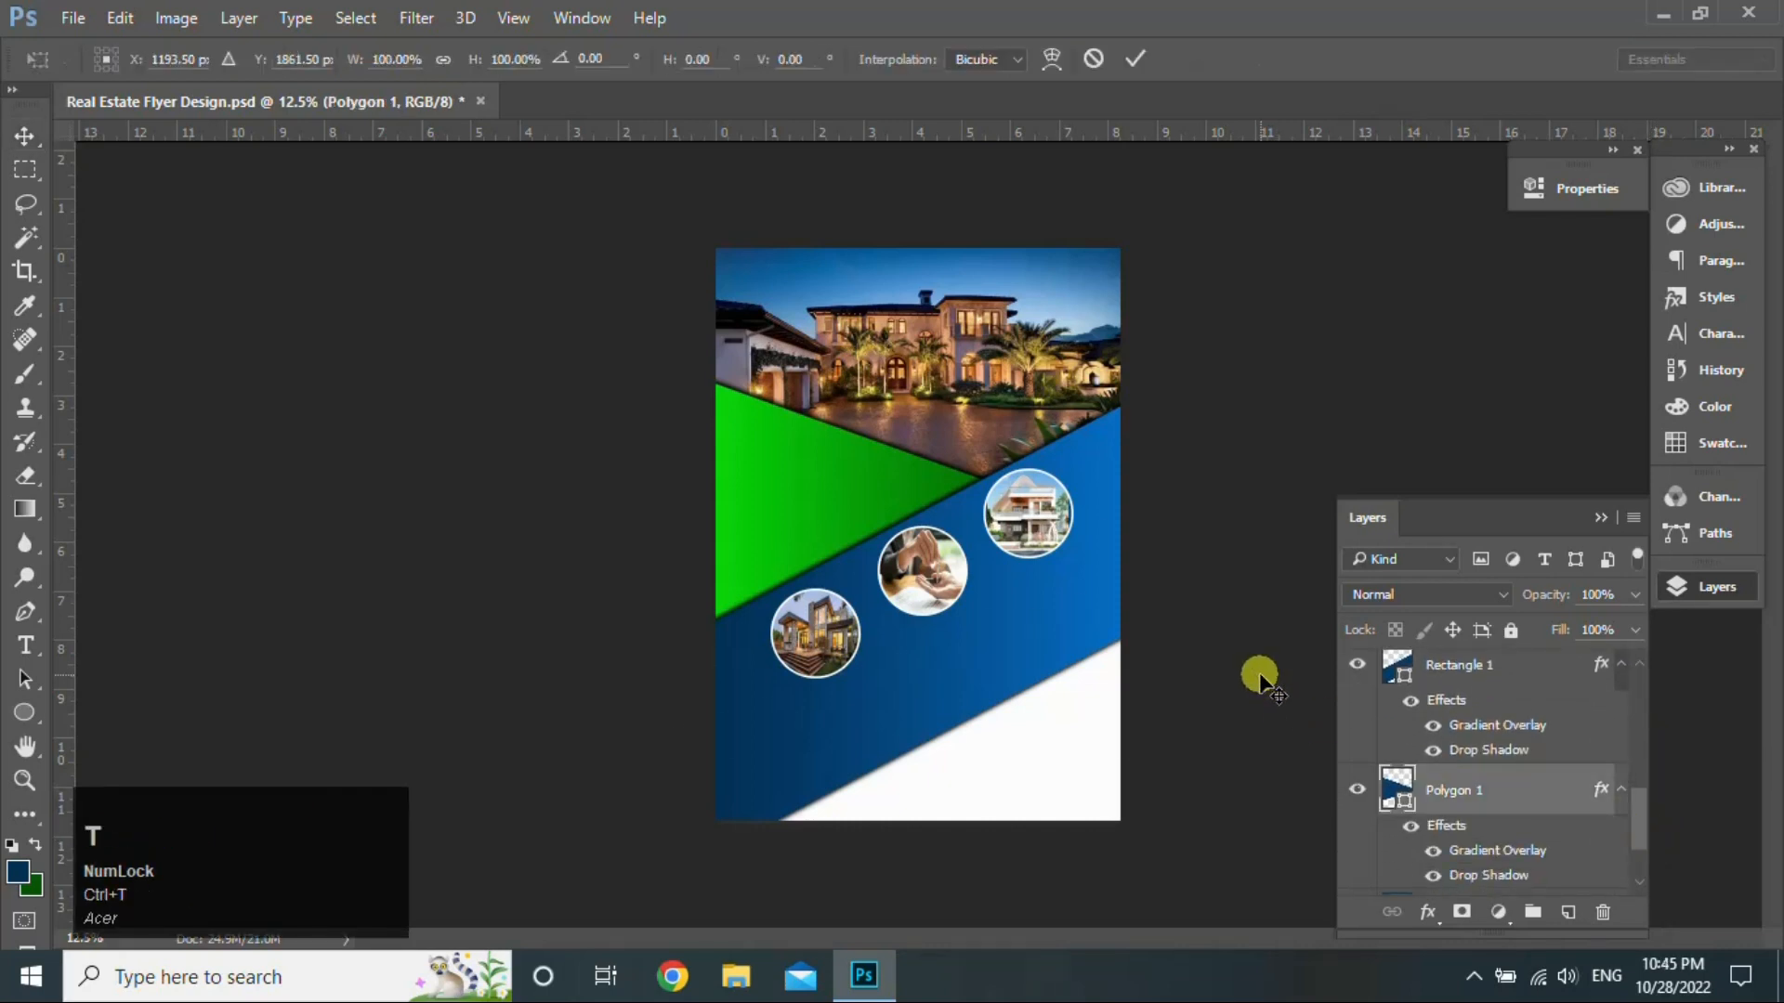
left_click_drag(625, 357, 630, 386)
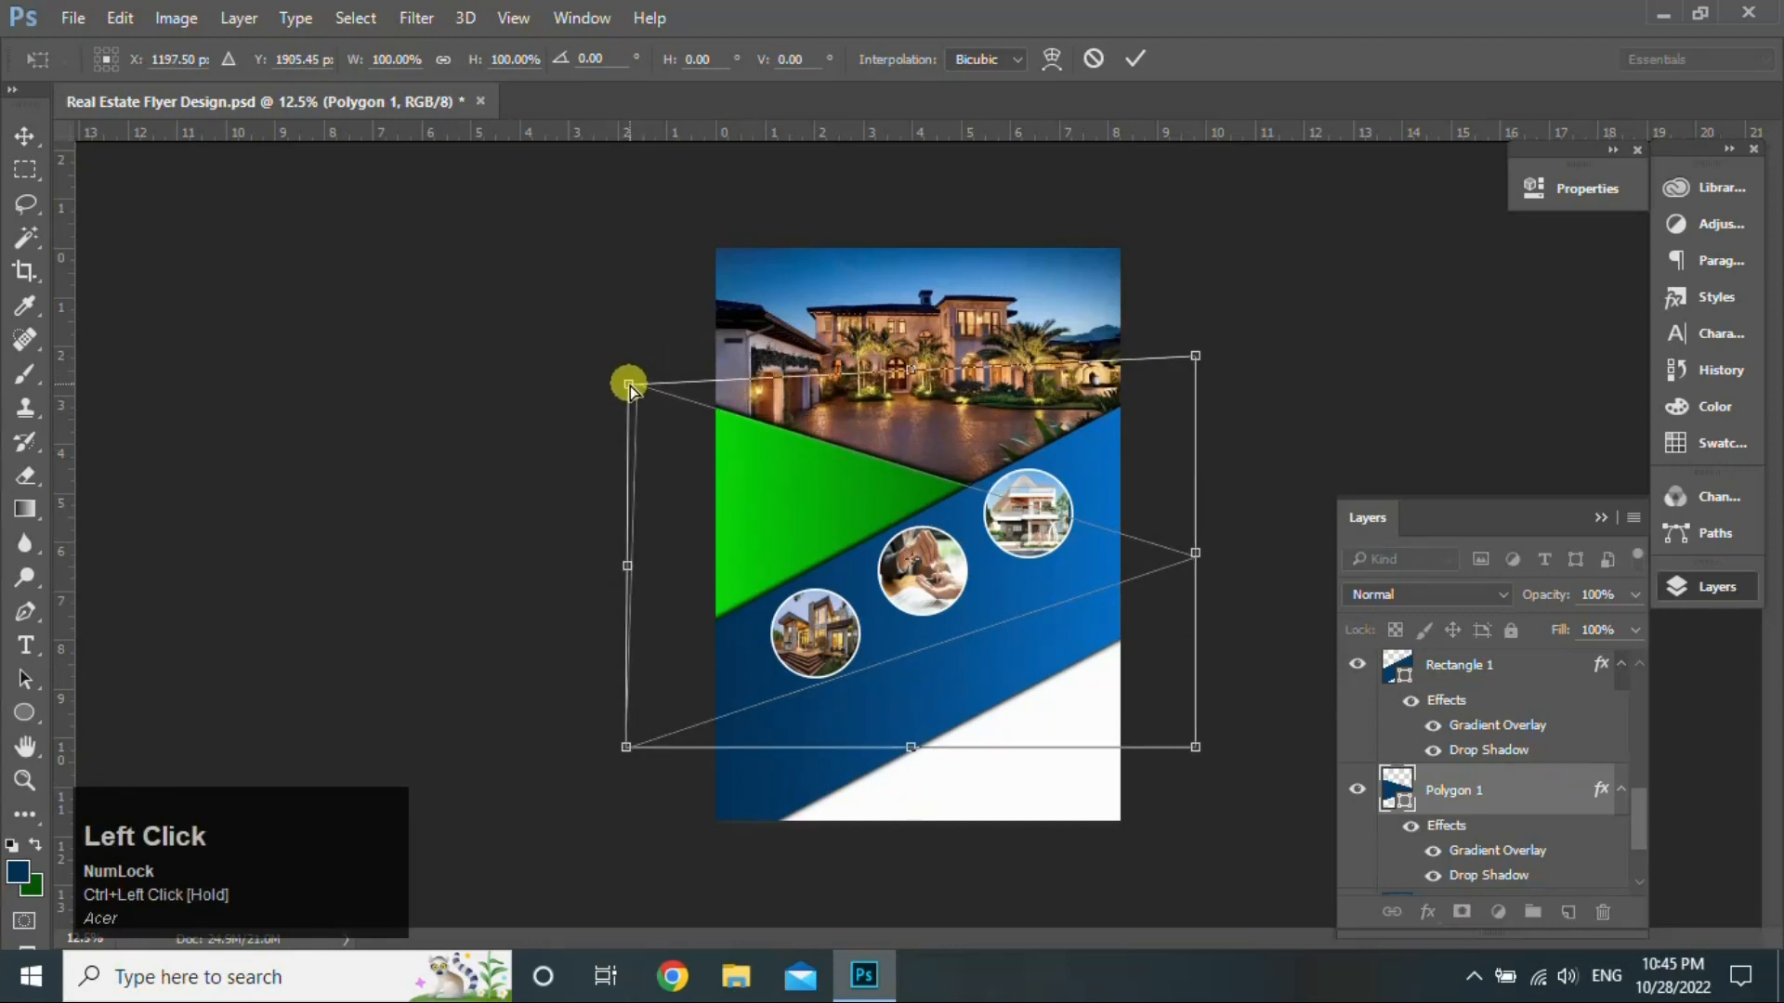
left_click_drag(1196, 356, 1196, 344)
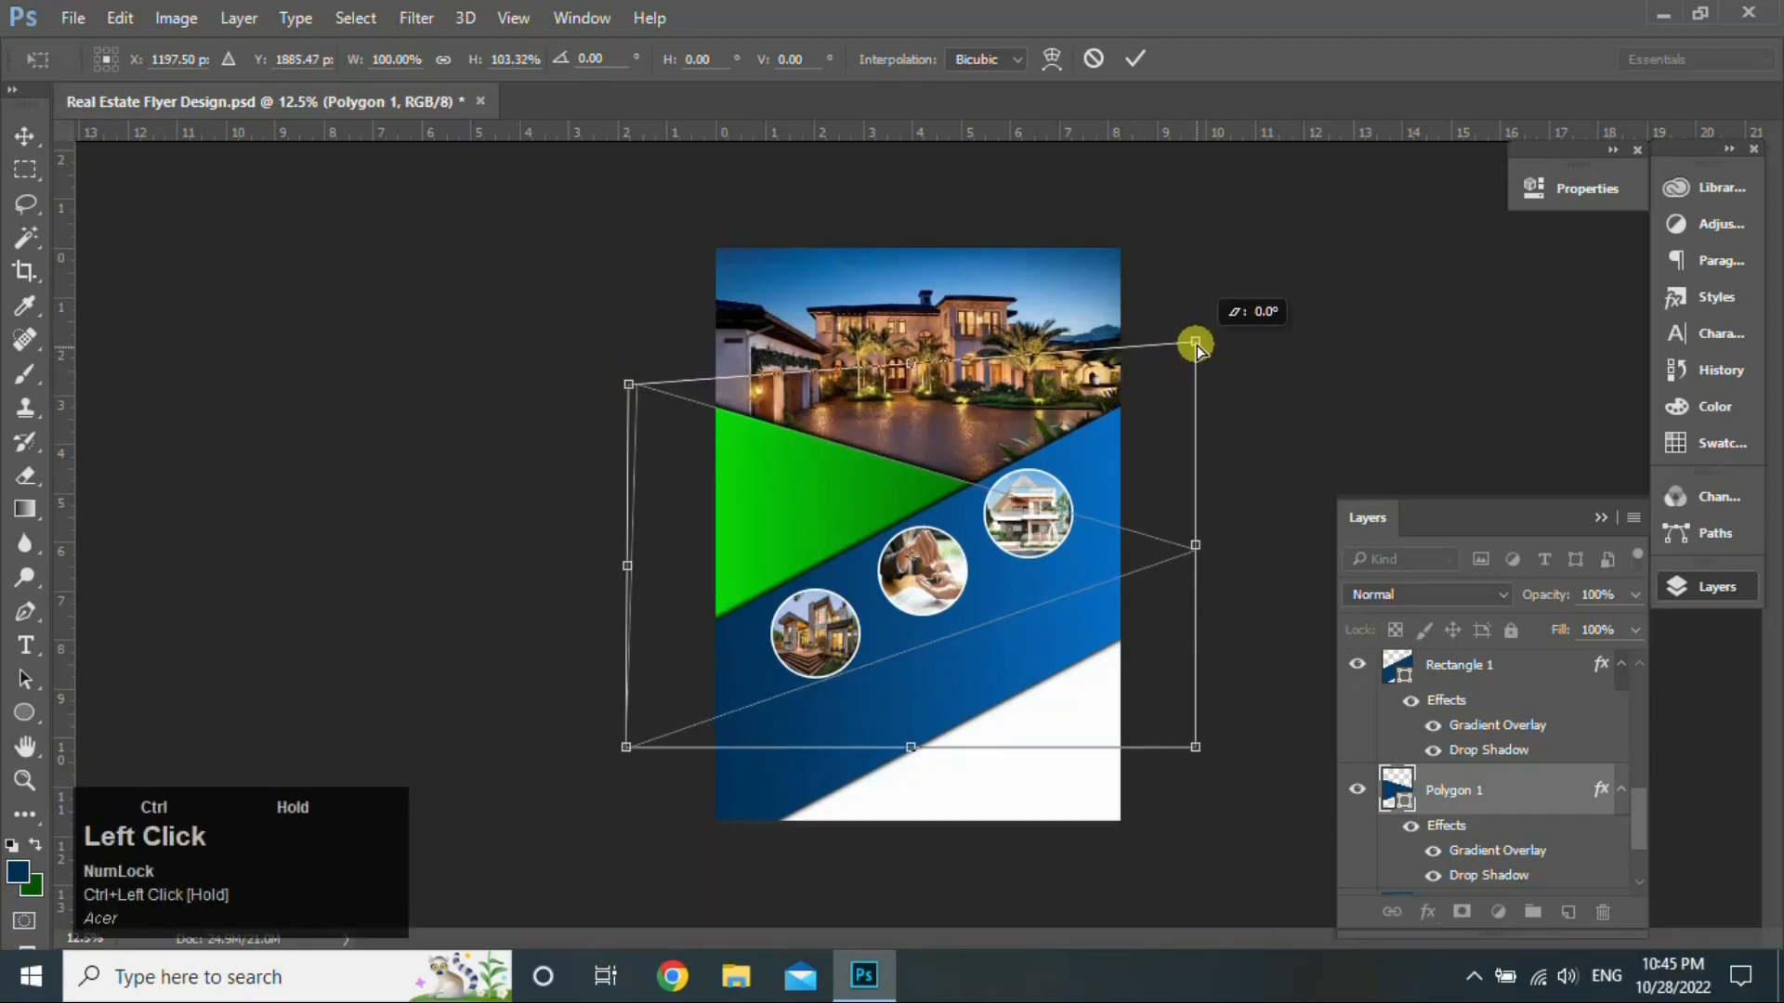
left_click(1133, 57)
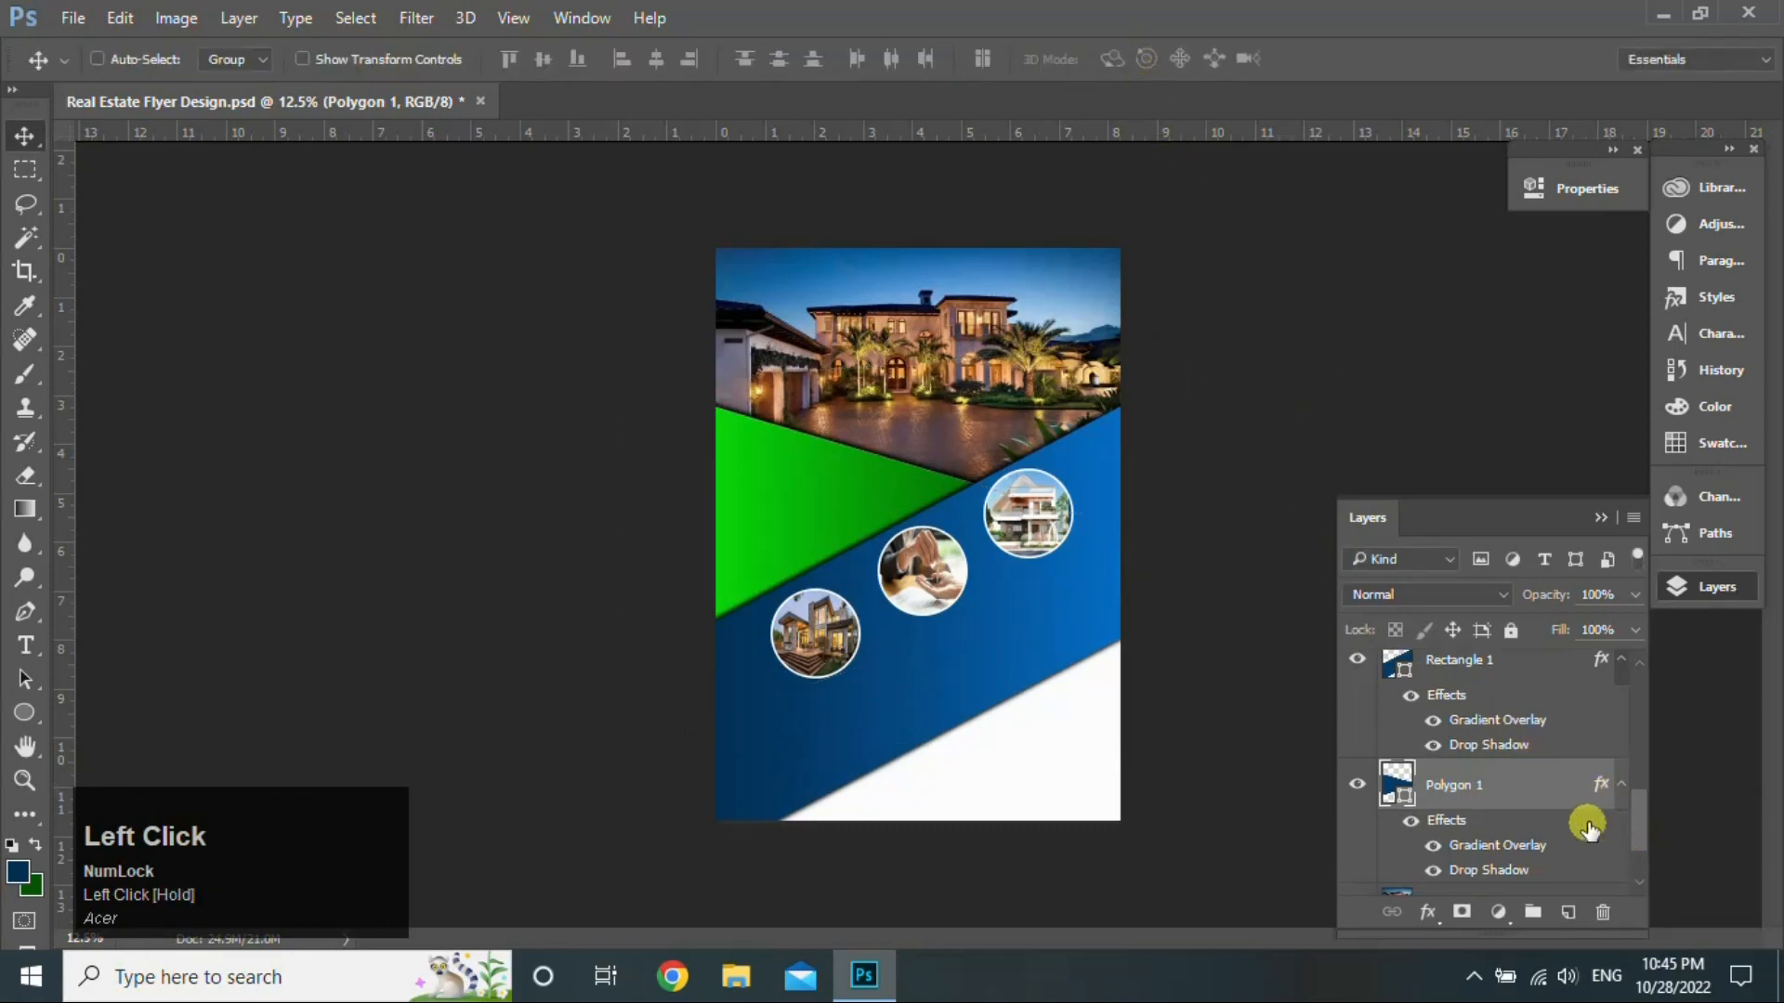
Step: Add the text "Real Estate" in white 16 pt Roboto Bold on the green shape, on a new layer above Polygon 1
left_click(1567, 913)
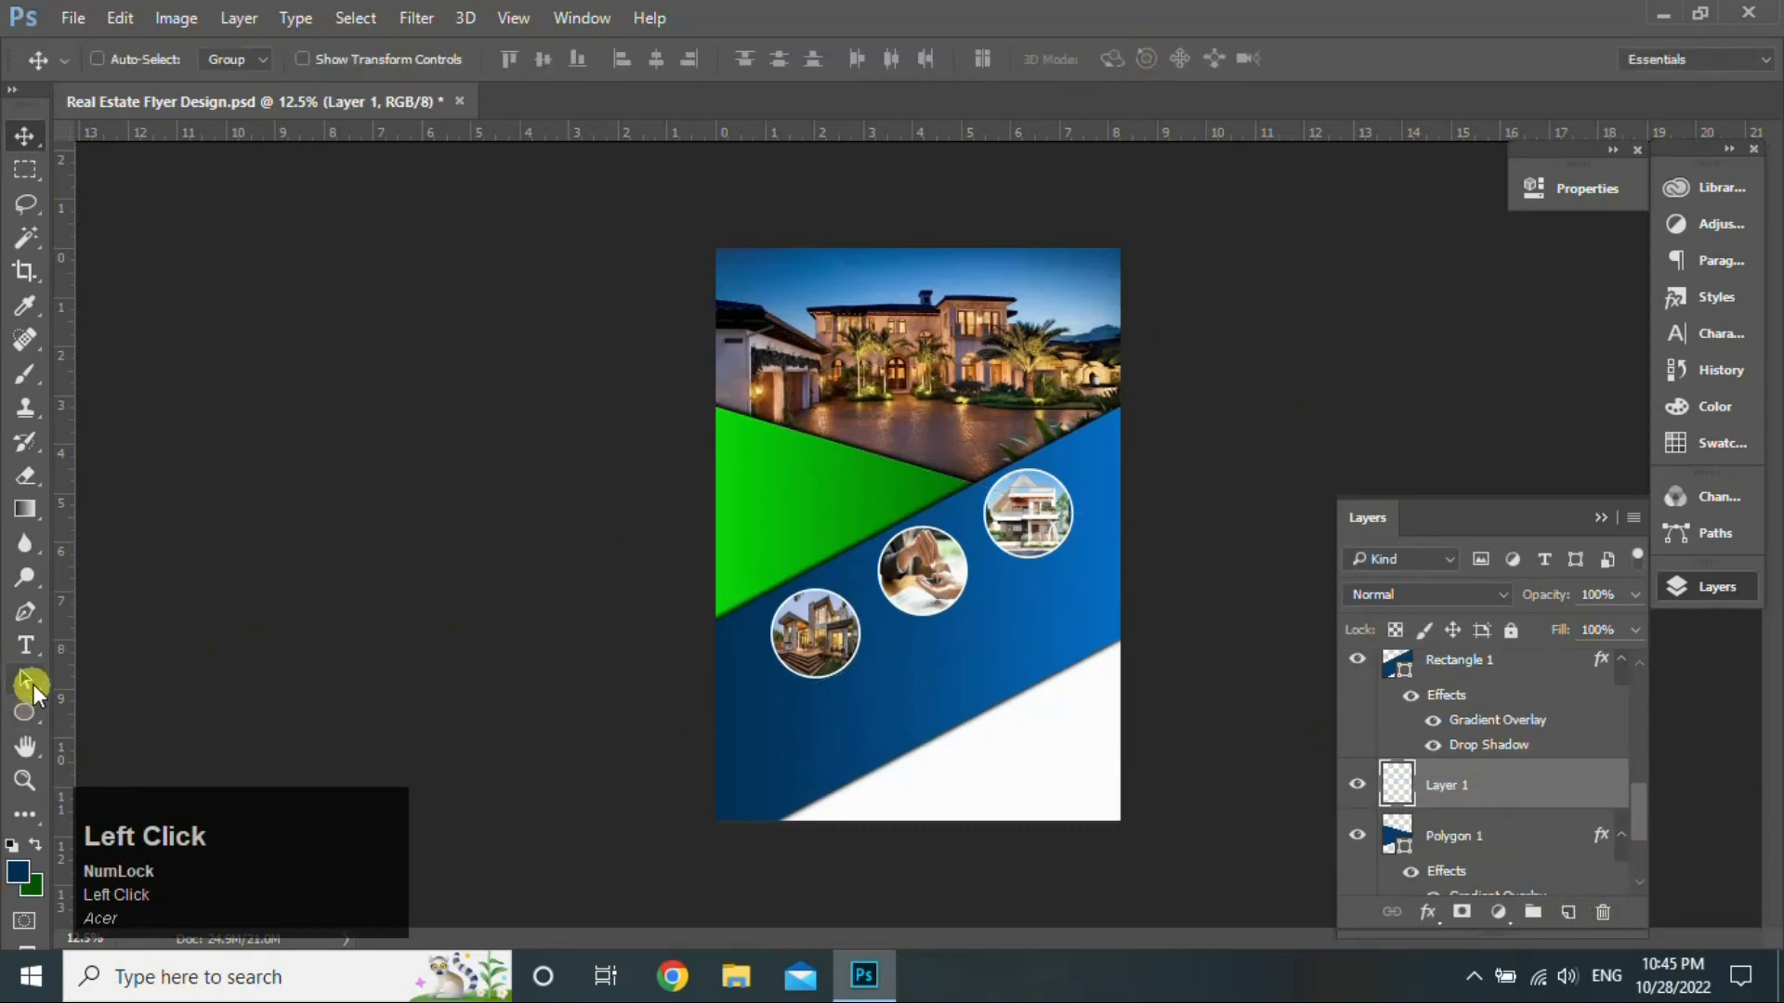
left_click(18, 649)
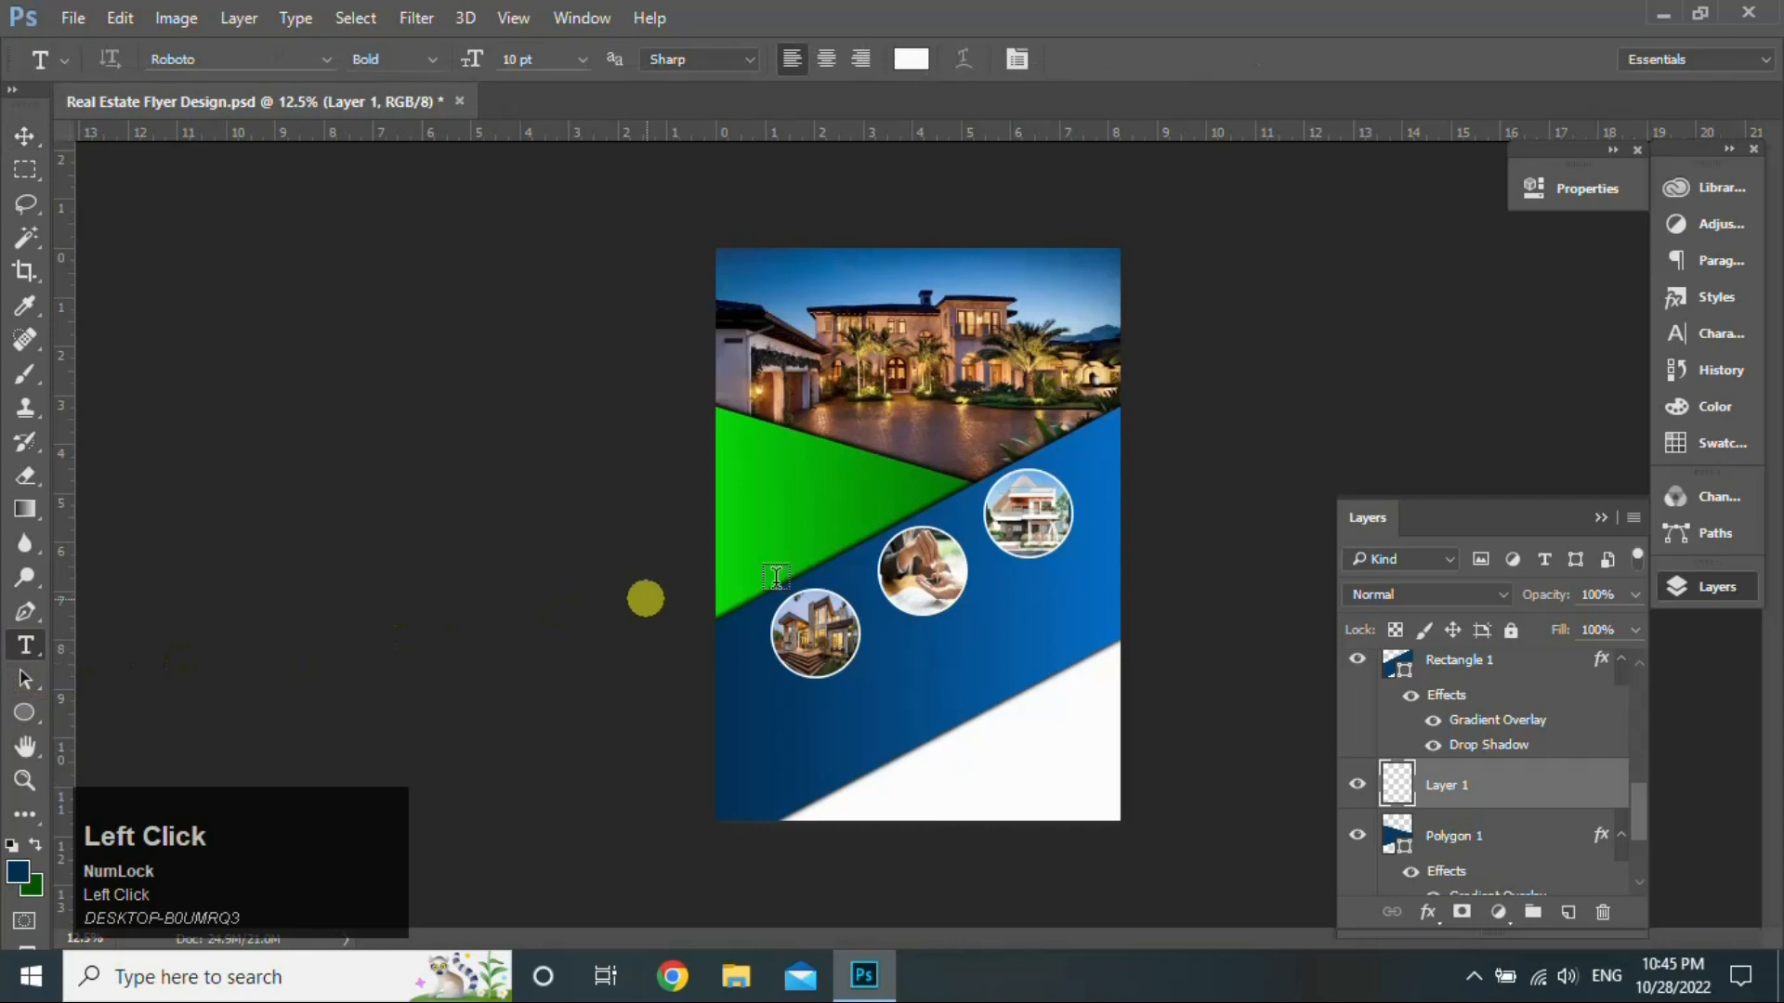
left_click(757, 478)
left_click(582, 55)
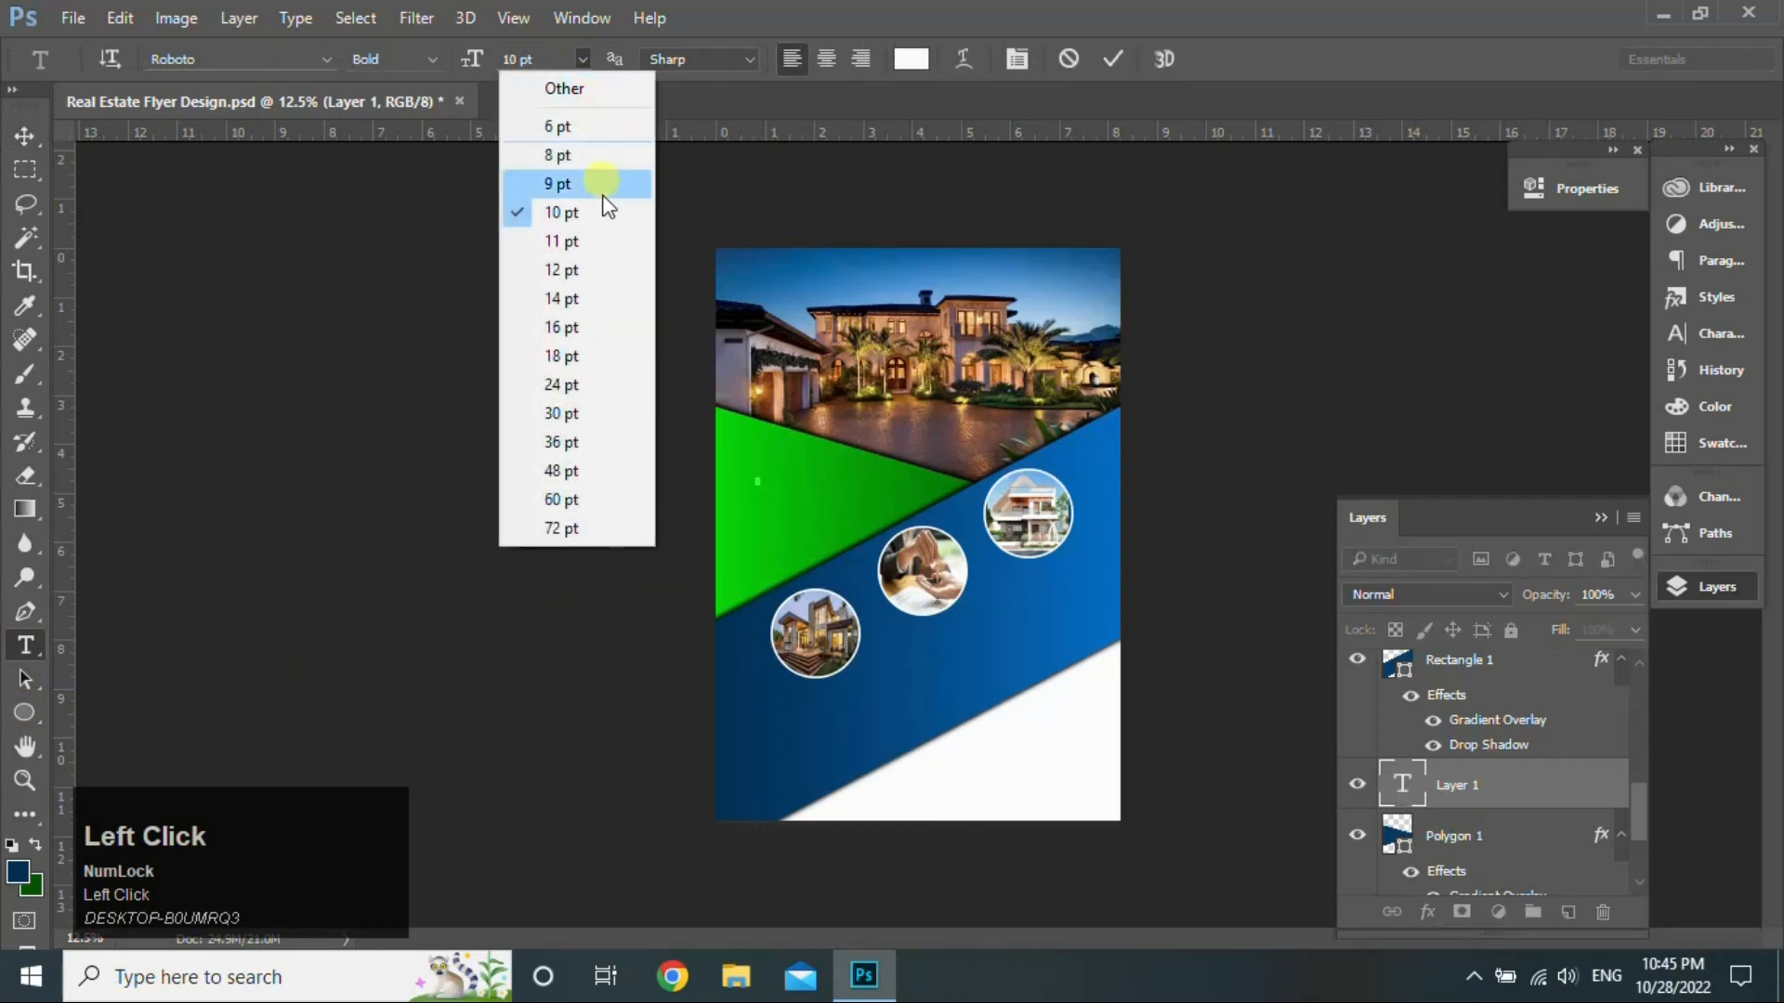
left_click(567, 327)
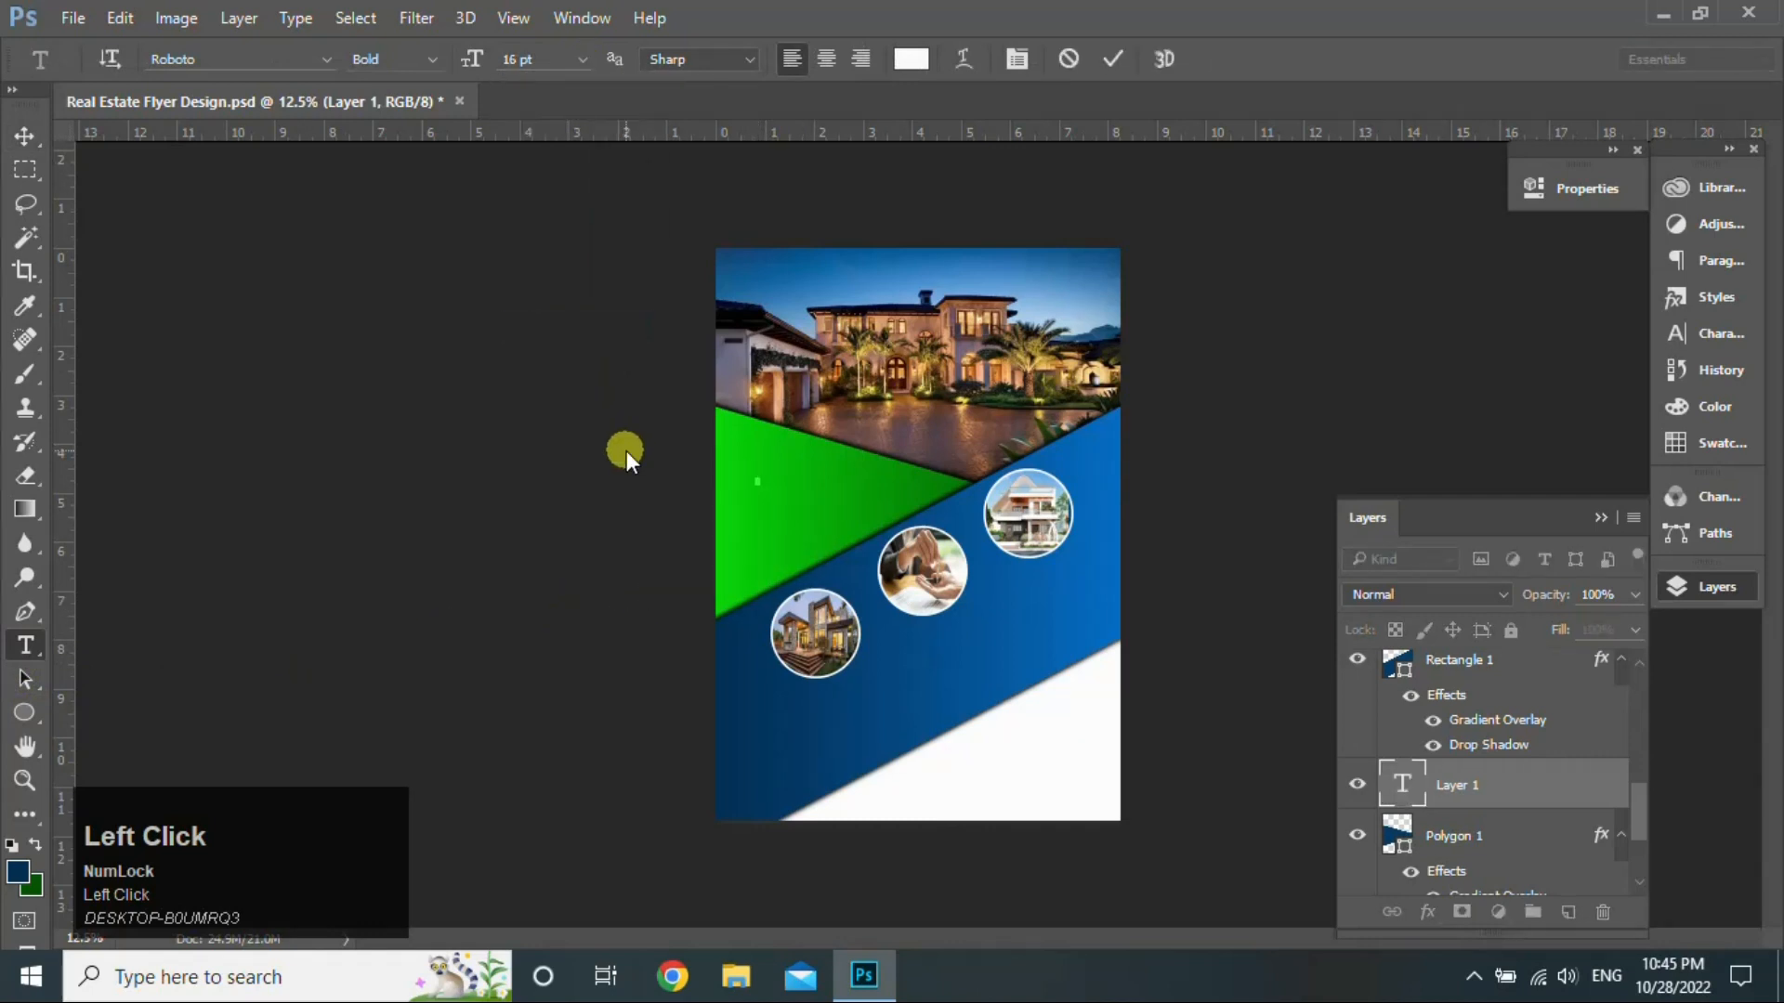
type("EAl Estate")
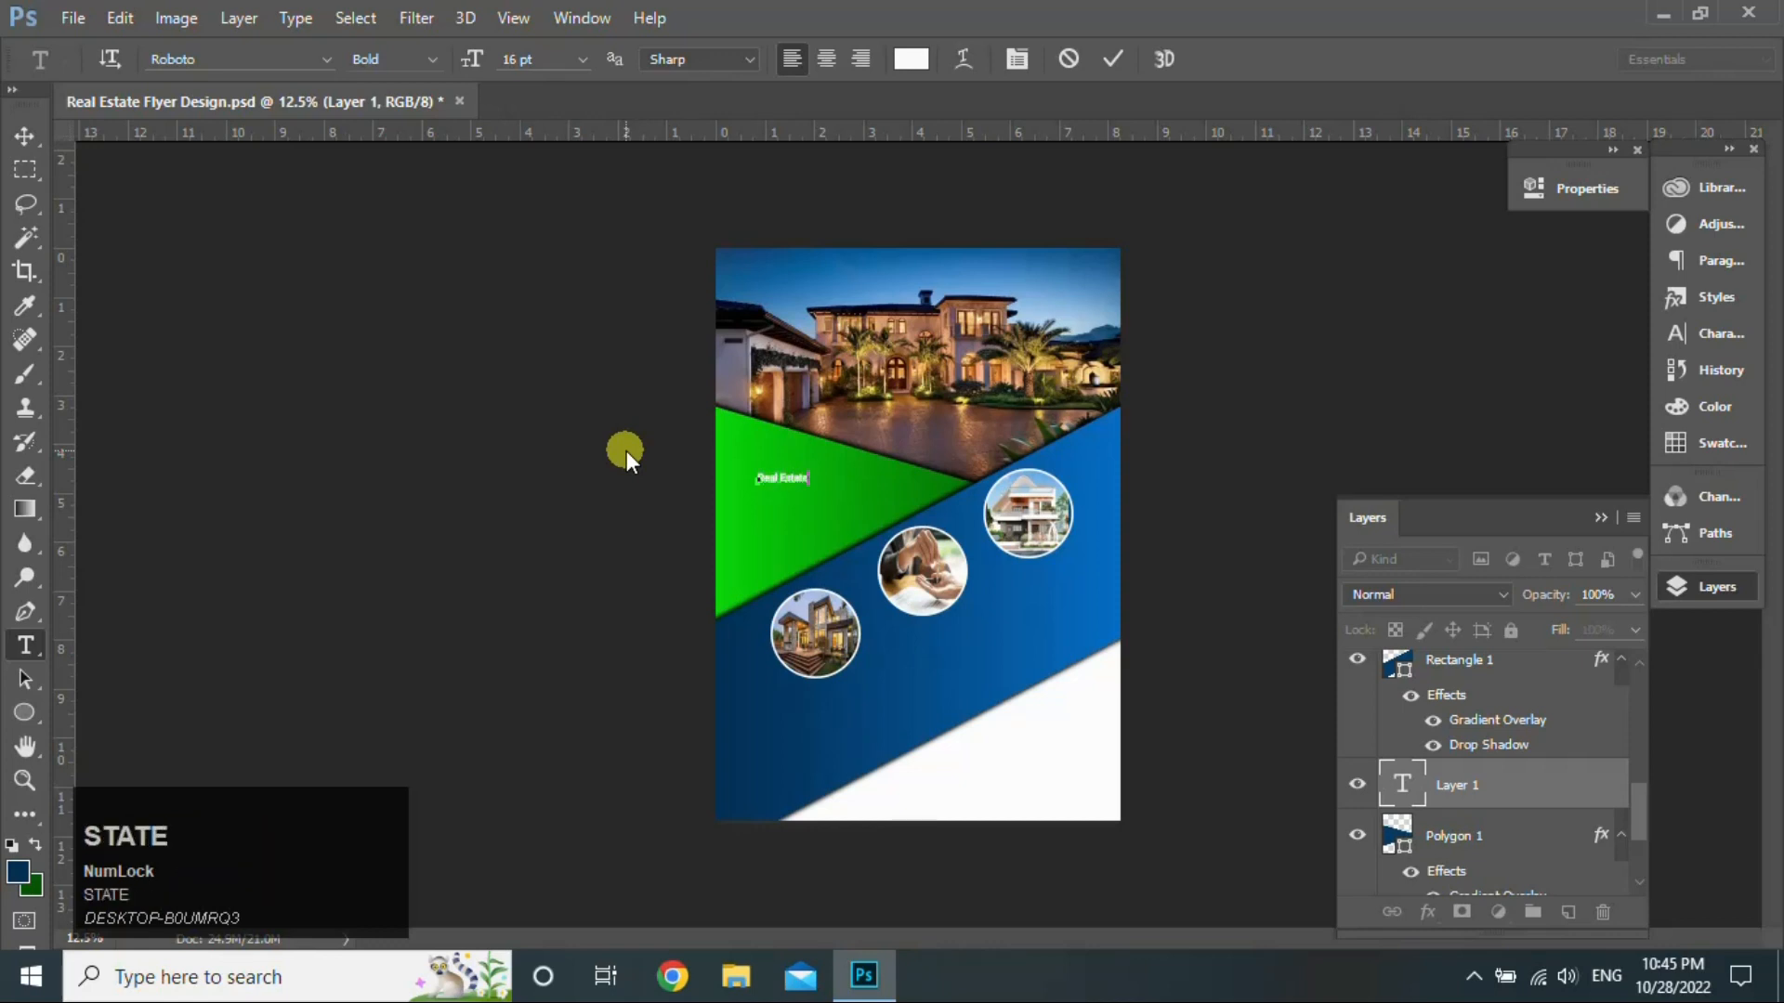
left_click(32, 136)
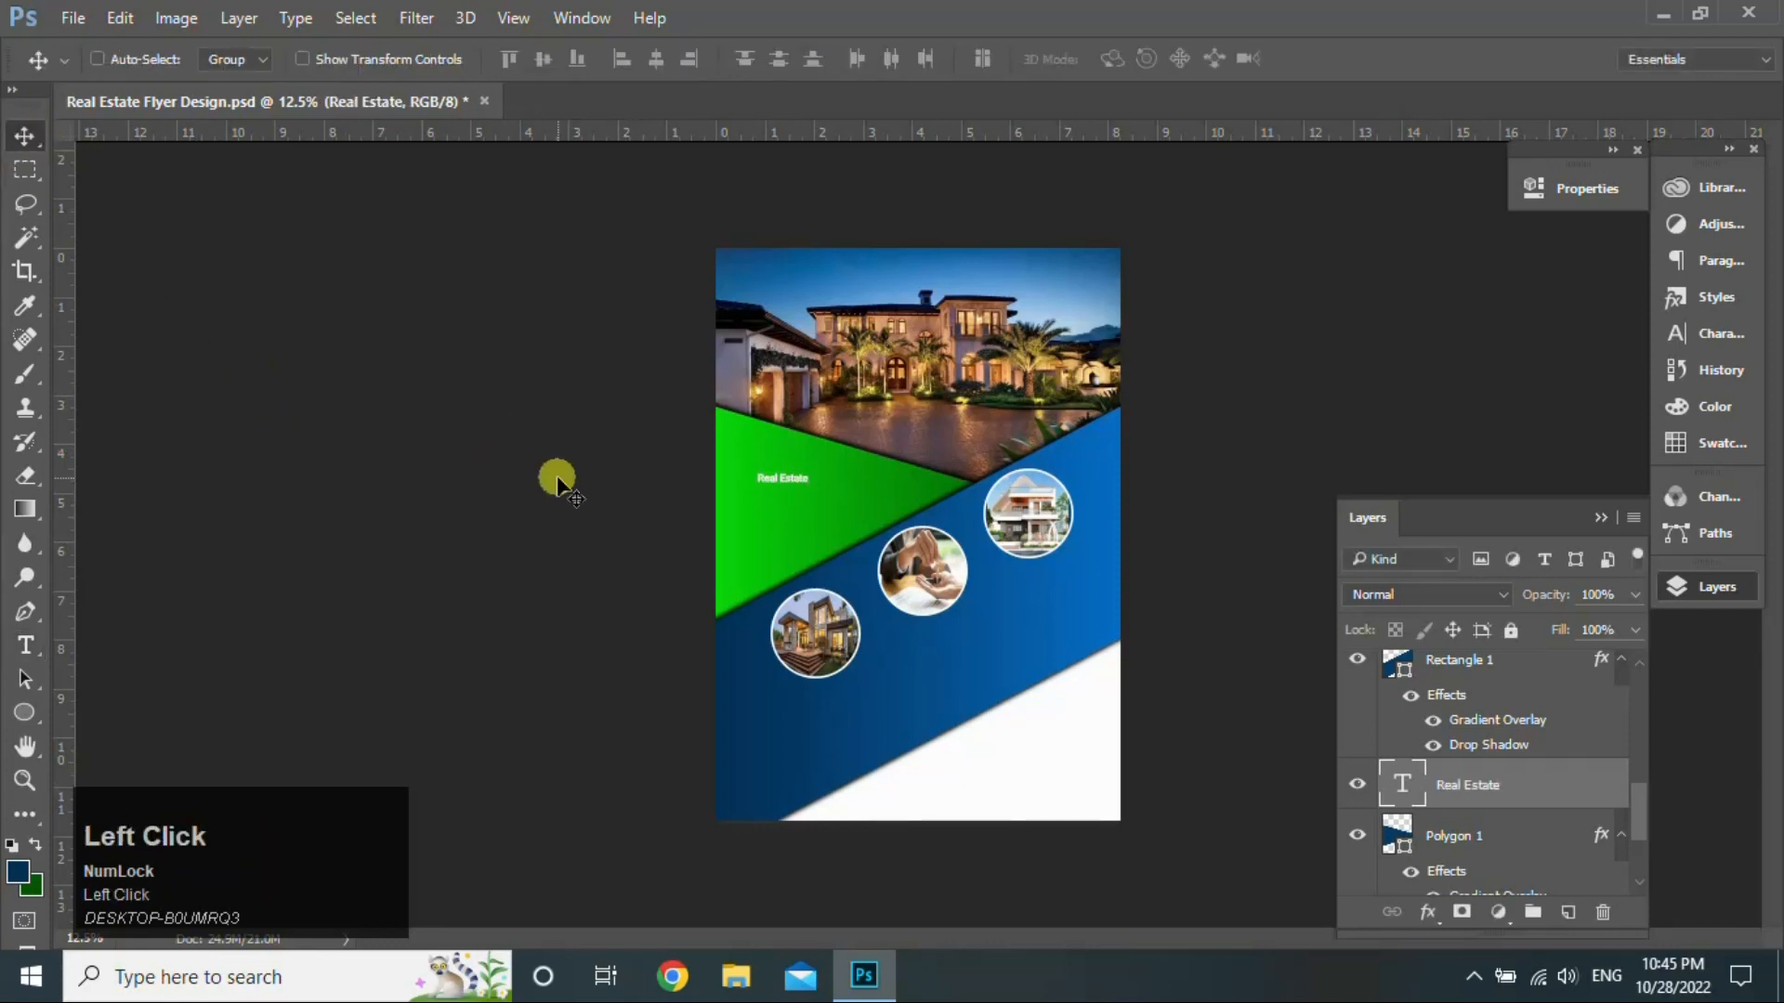
Step: Scale the Real Estate text proportionally to about 209% and shift it slightly up and toward the page's left edge
key("ctrl+t")
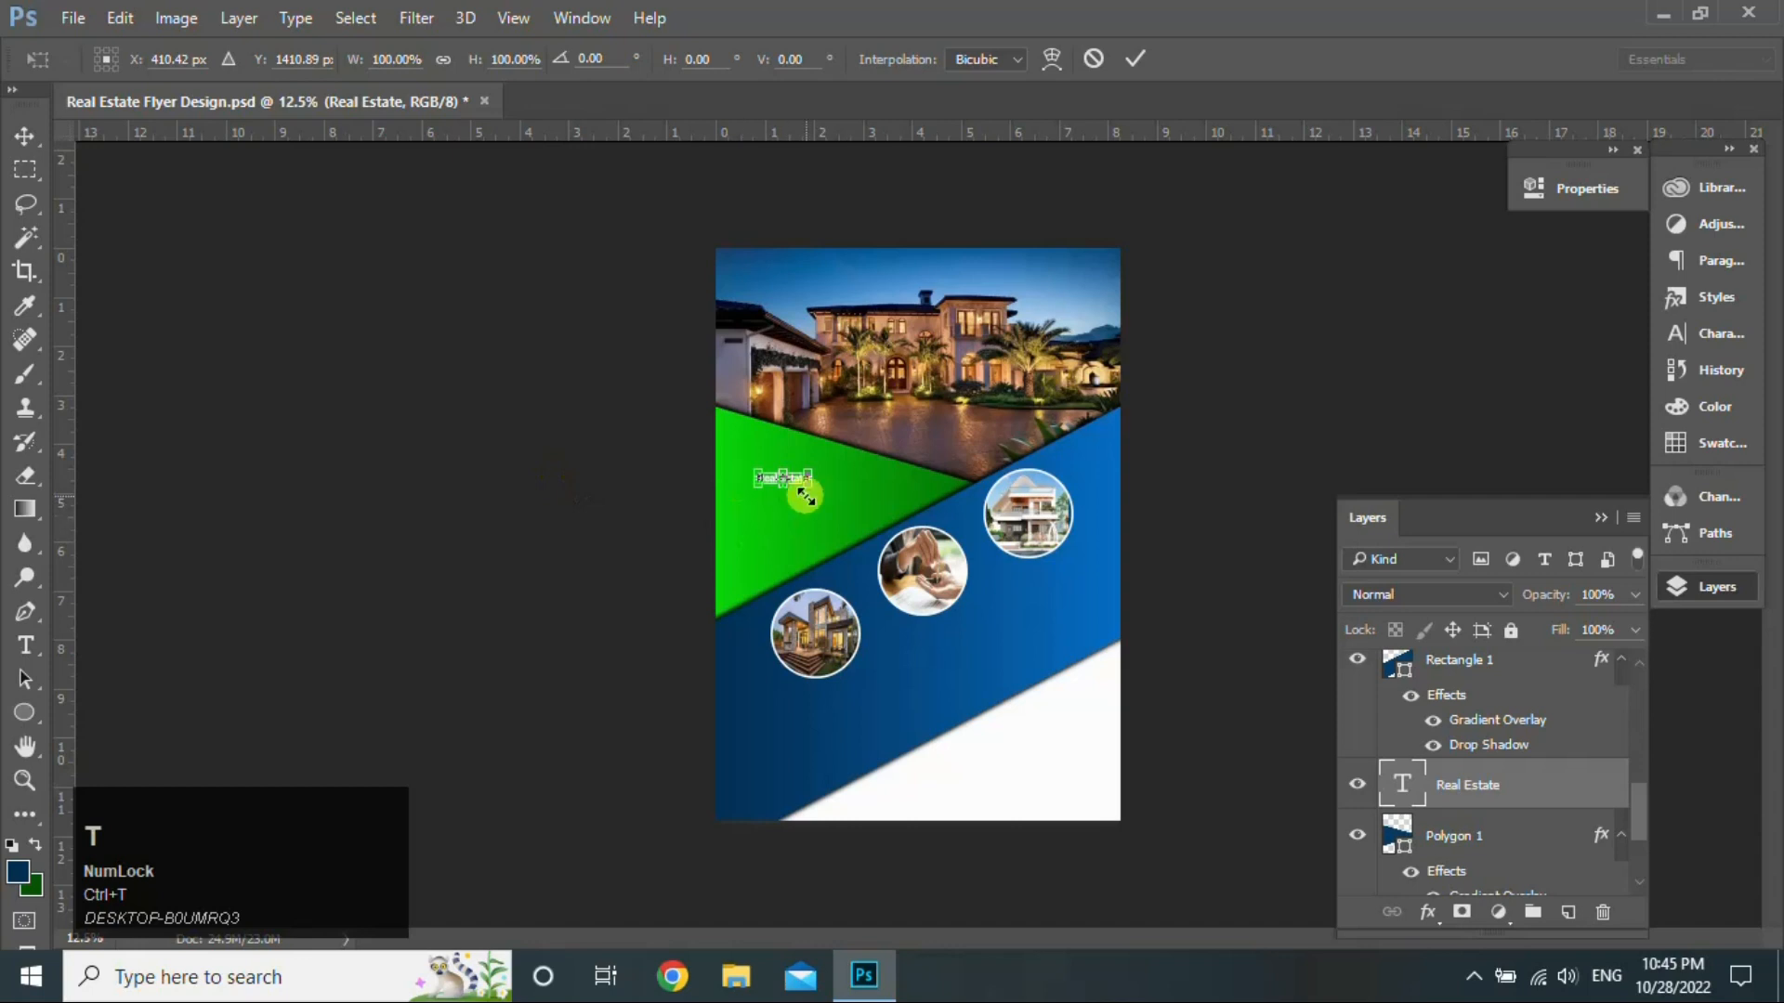
left_click_drag(810, 485, 854, 513)
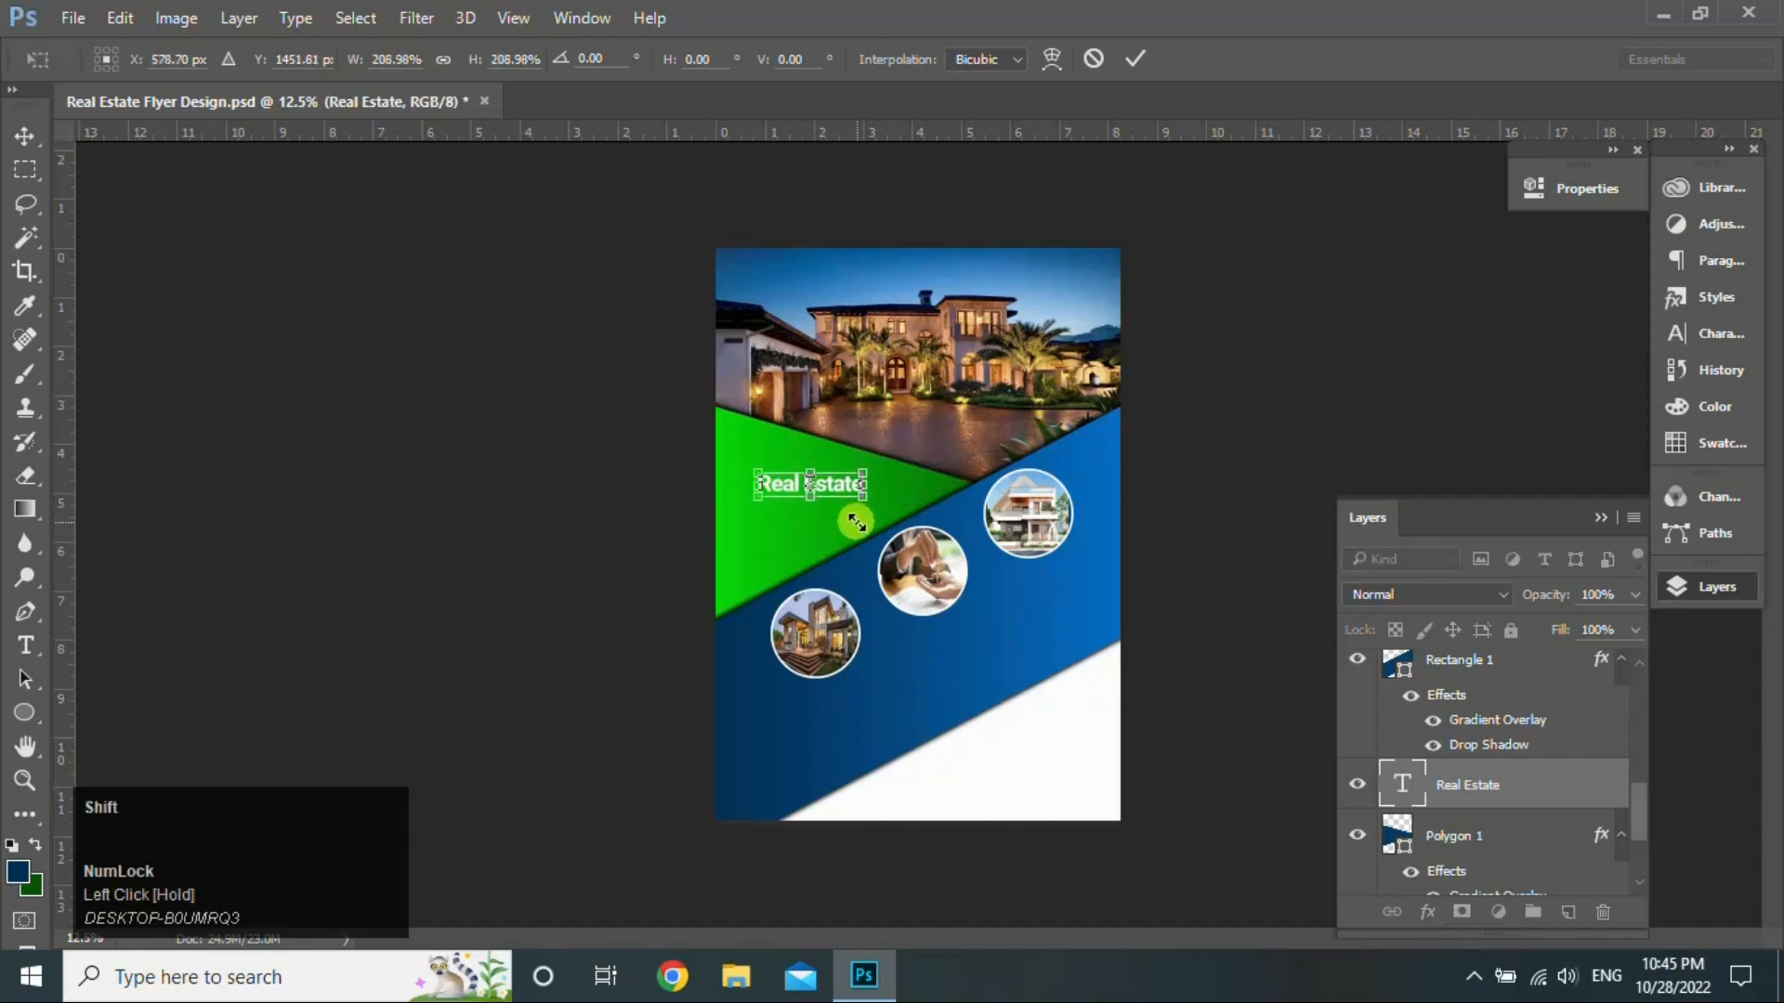
left_click(1138, 63)
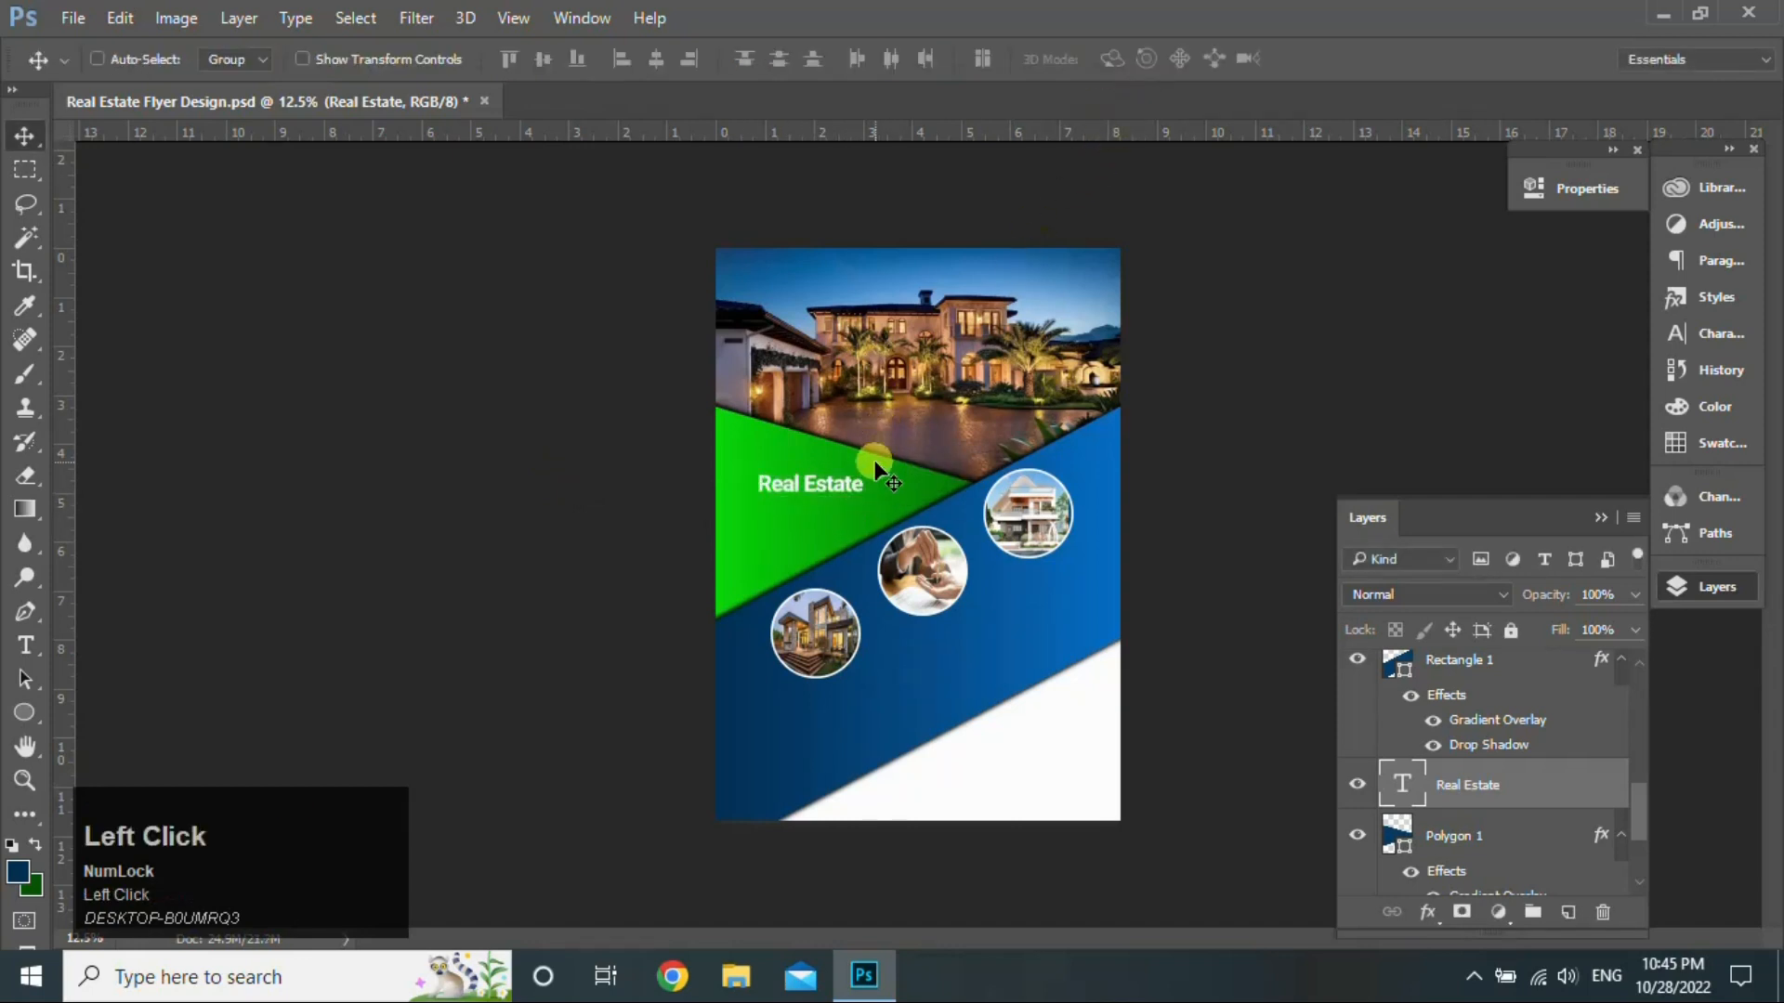
left_click_drag(850, 486, 827, 479)
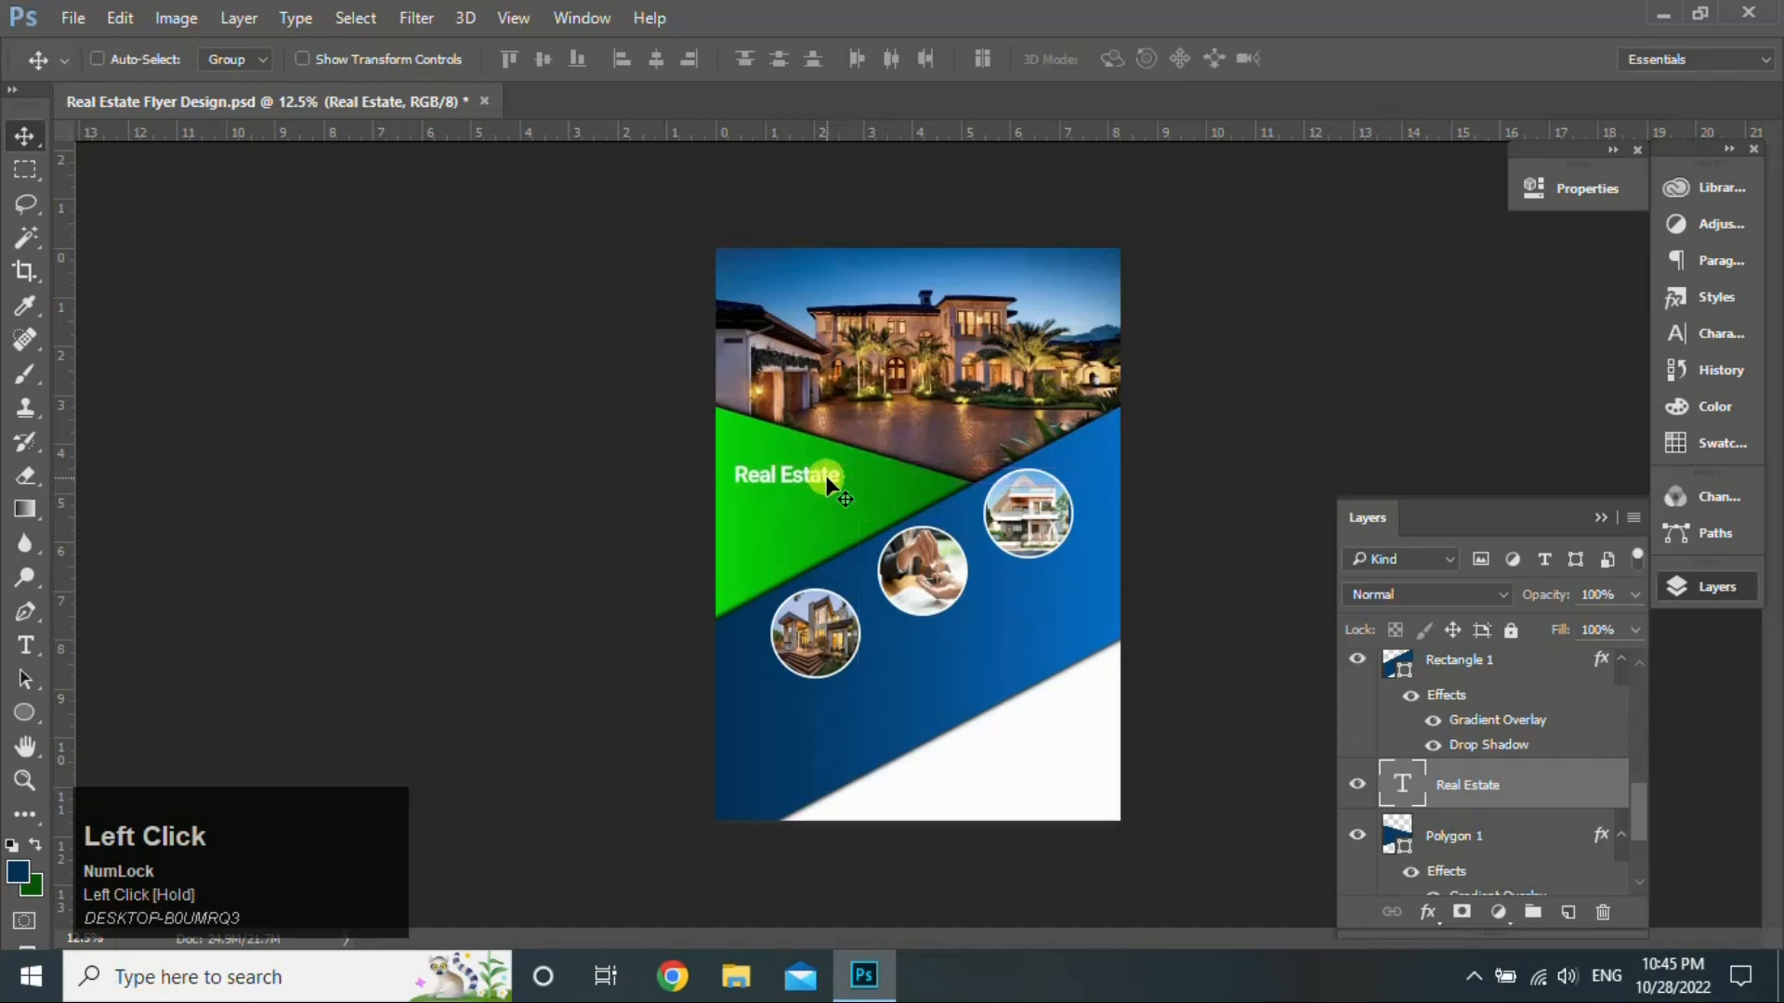
Step: Place the Untitled-2 logo image from the desktop into the flyer, scaled to about 84.7% and positioned just above the Real Estate text
left_click(1663, 14)
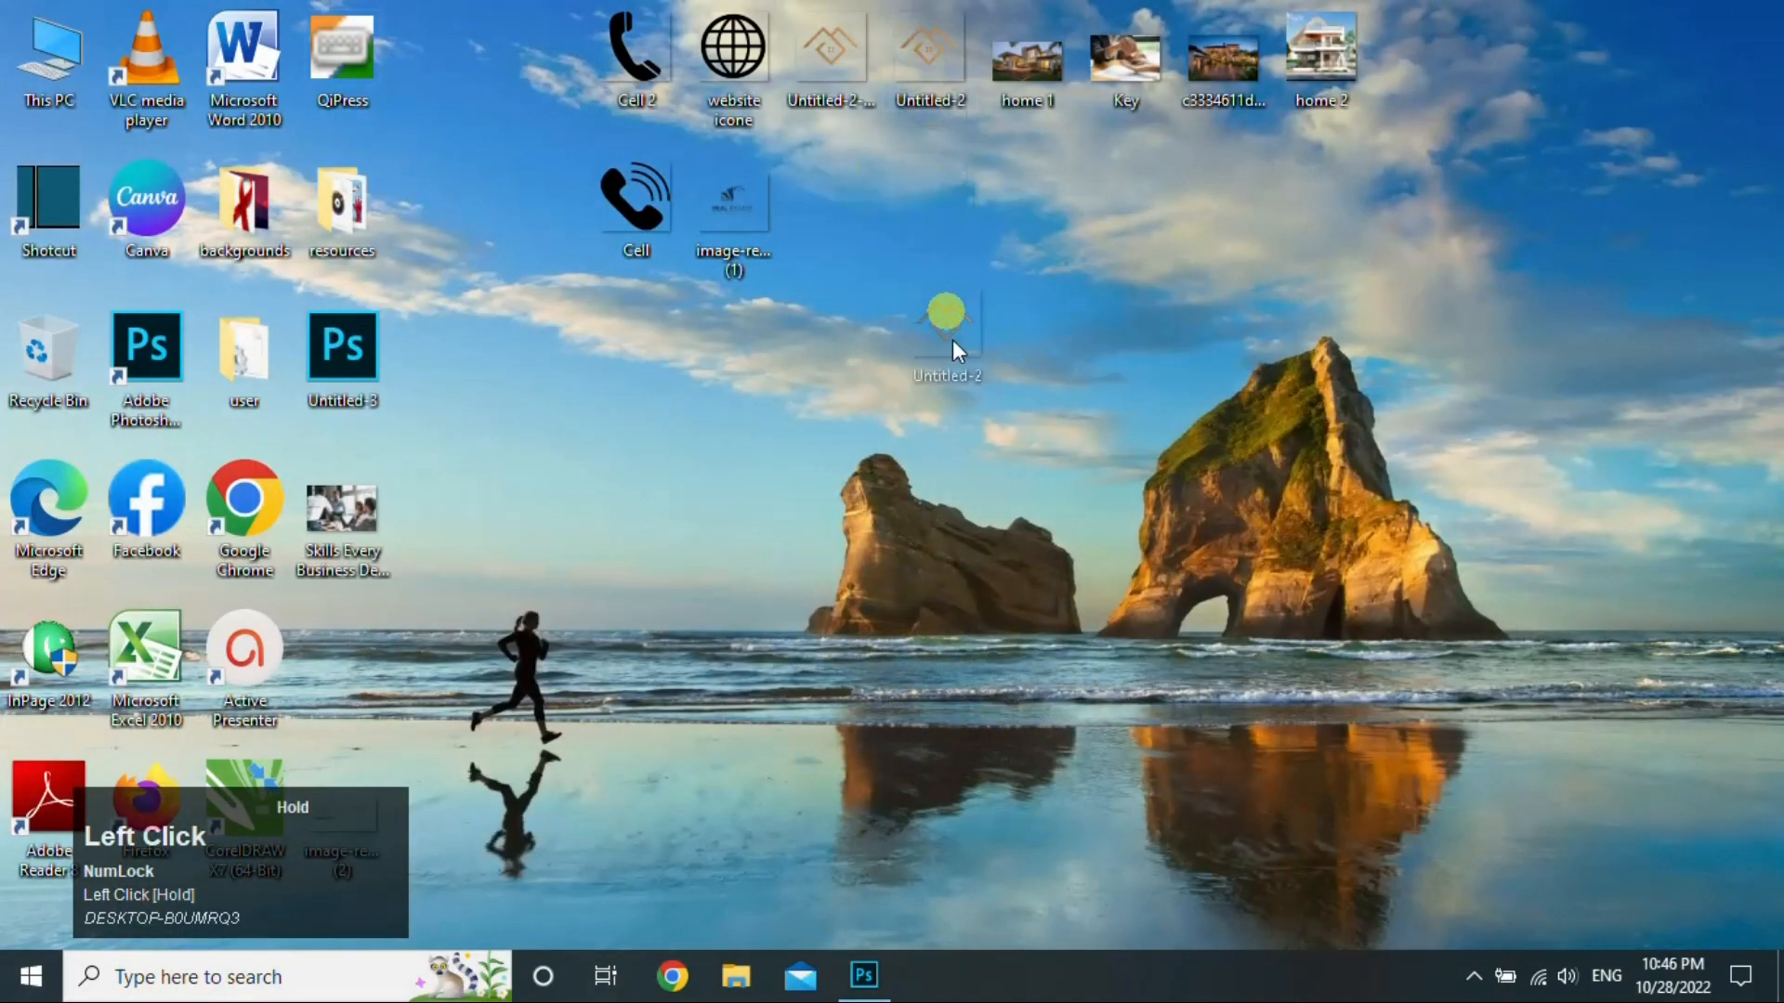
left_click(868, 966)
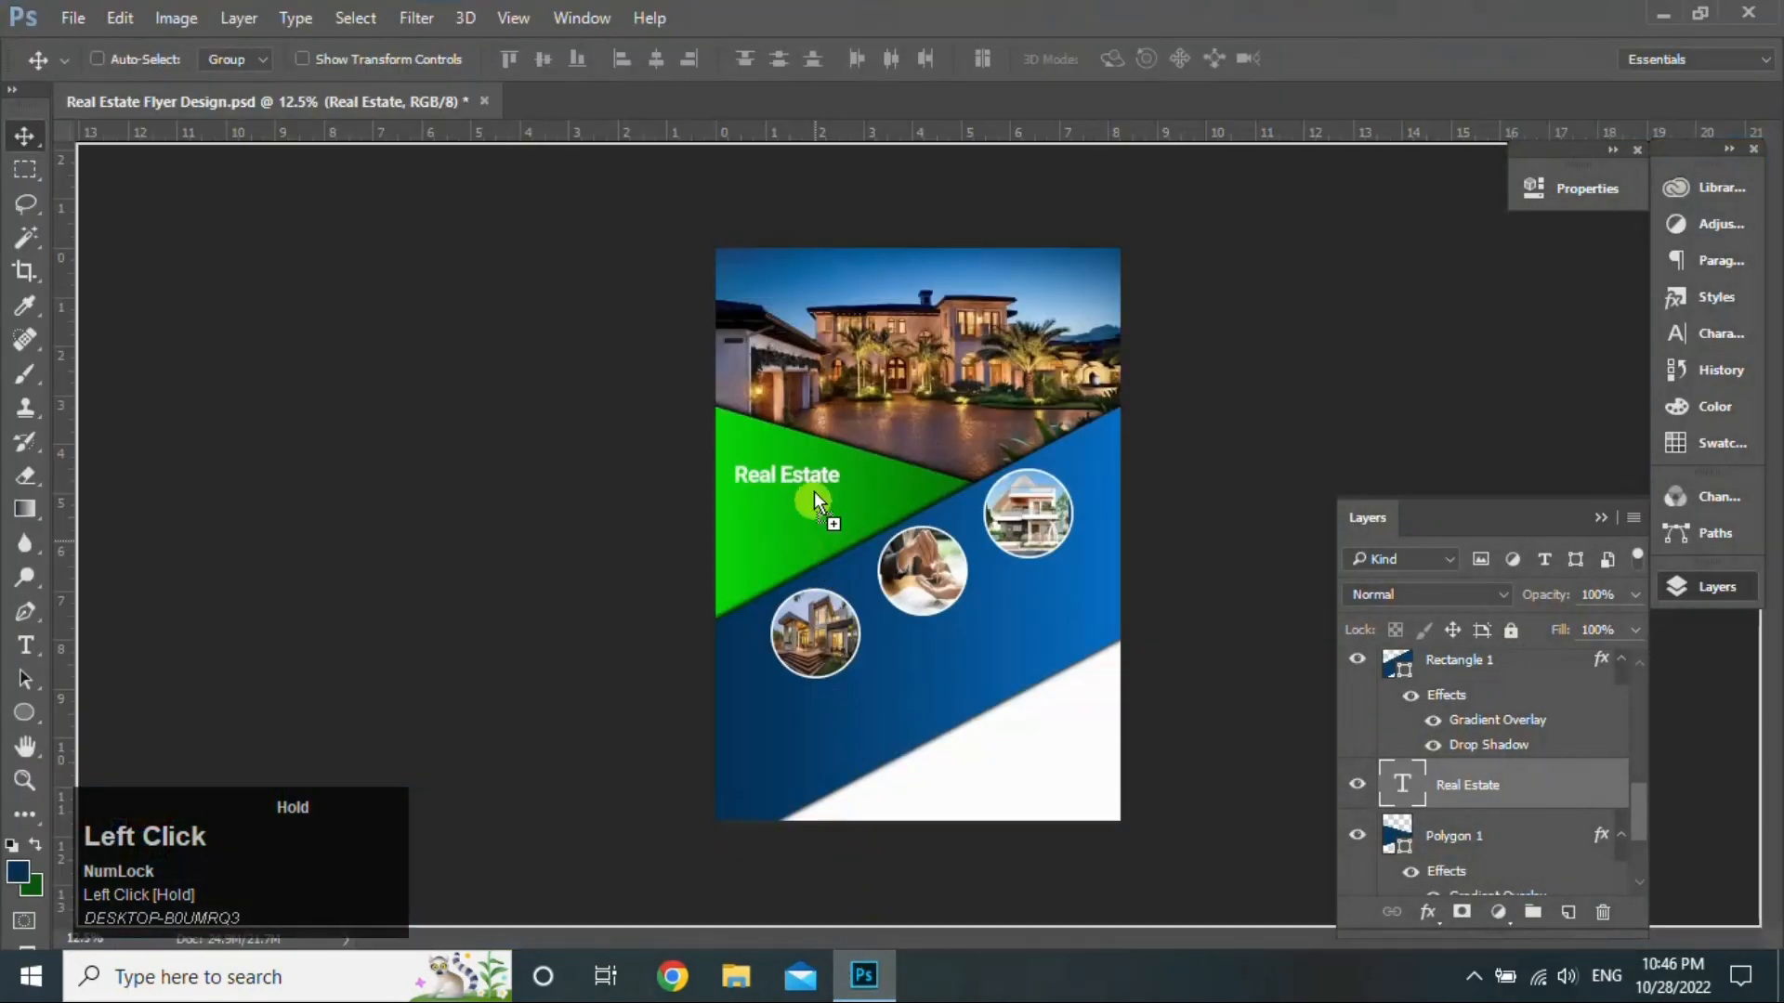
left_click_drag(836, 408, 836, 408)
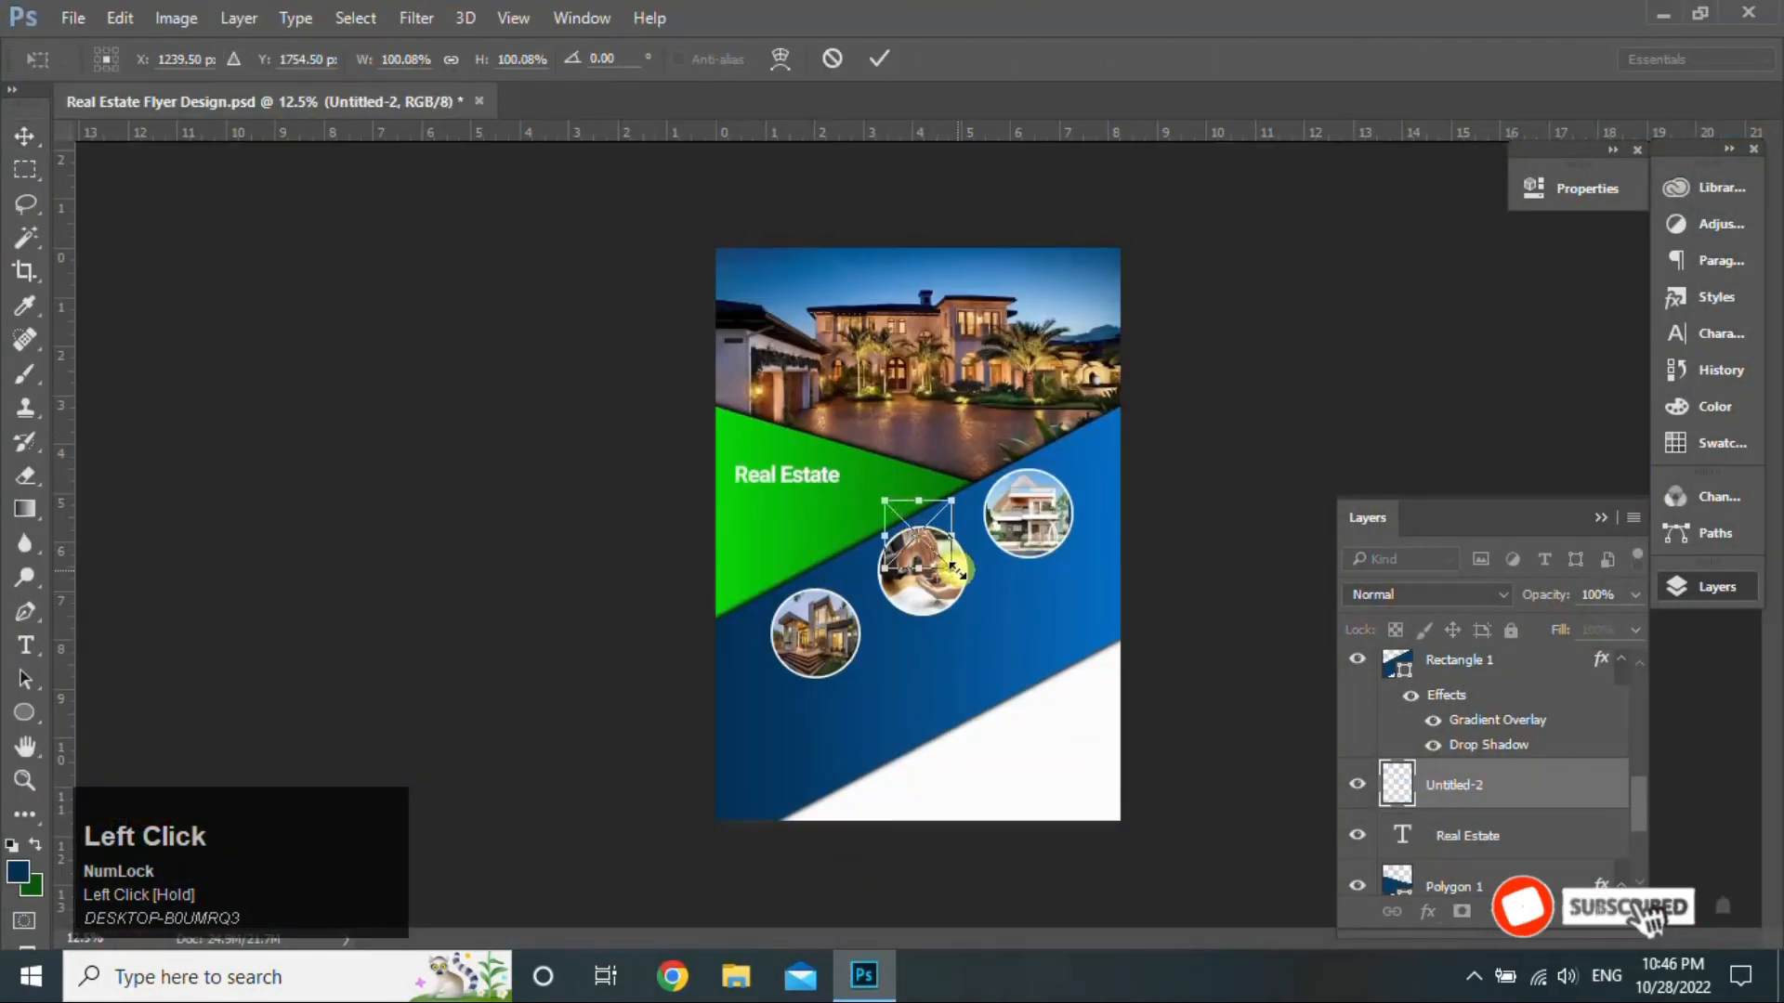
left_click_drag(951, 568, 765, 441)
left_click(871, 65)
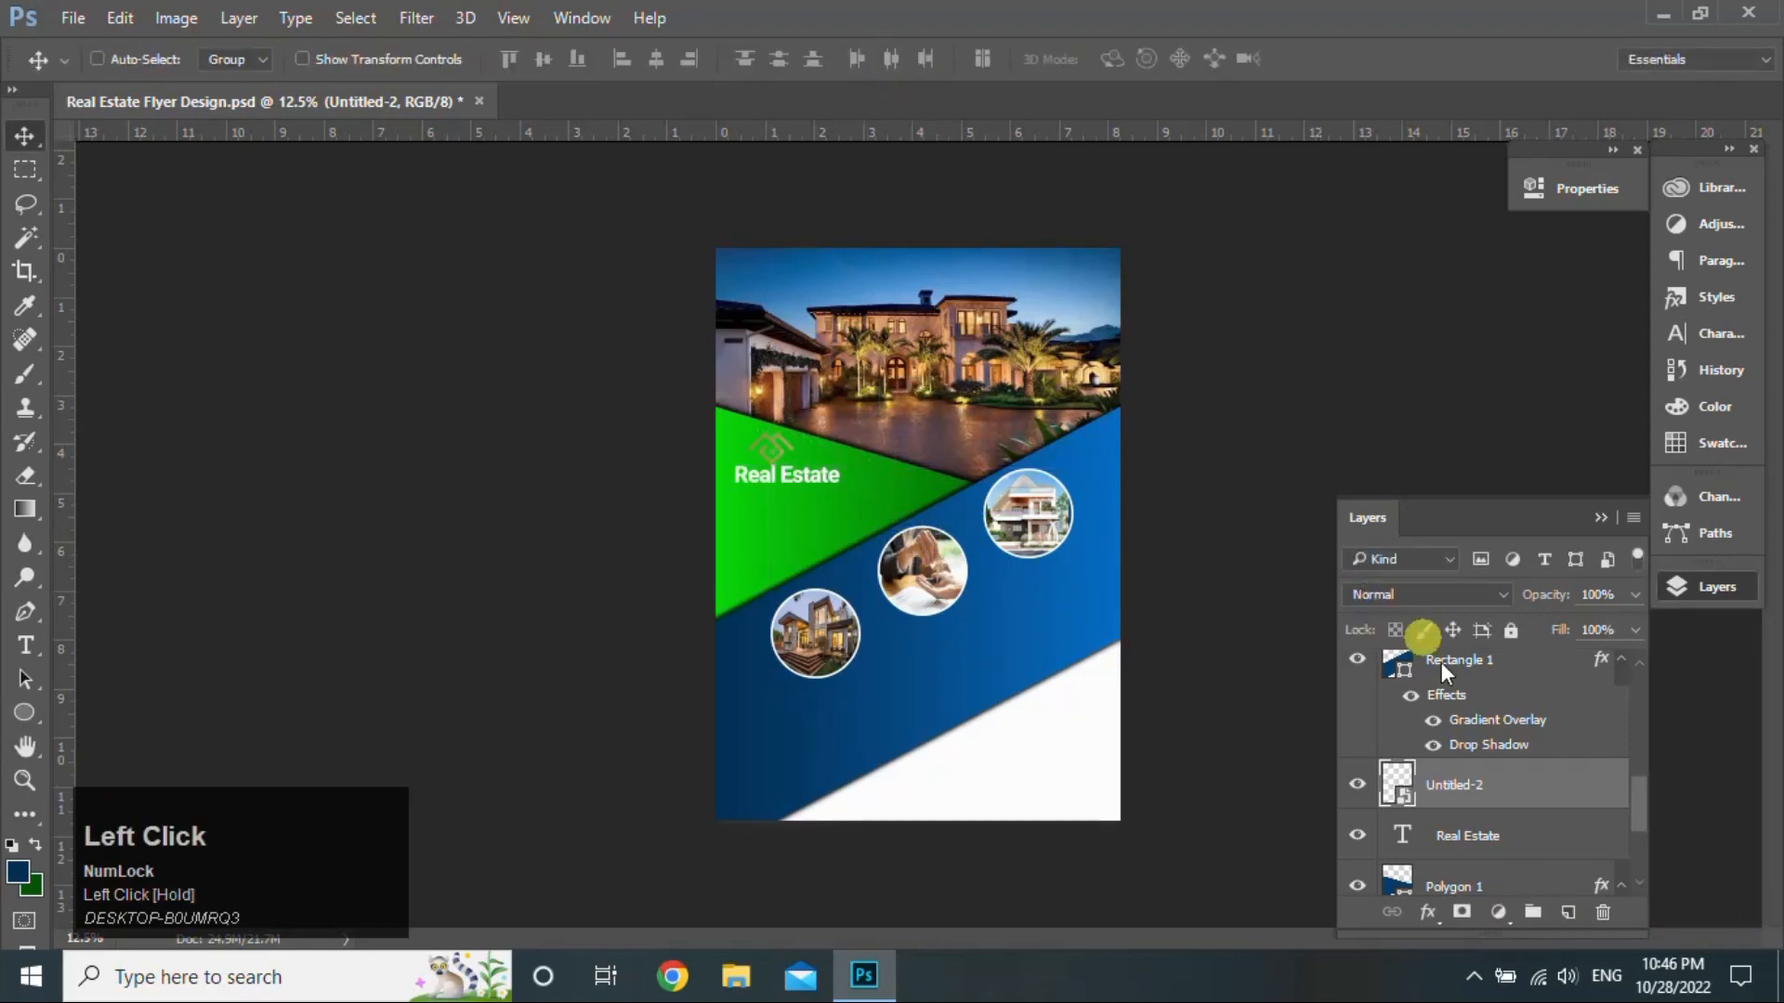
Step: Apply a white Color Overlay at 100% opacity to the Untitled-2 logo layer
double_click(1556, 789)
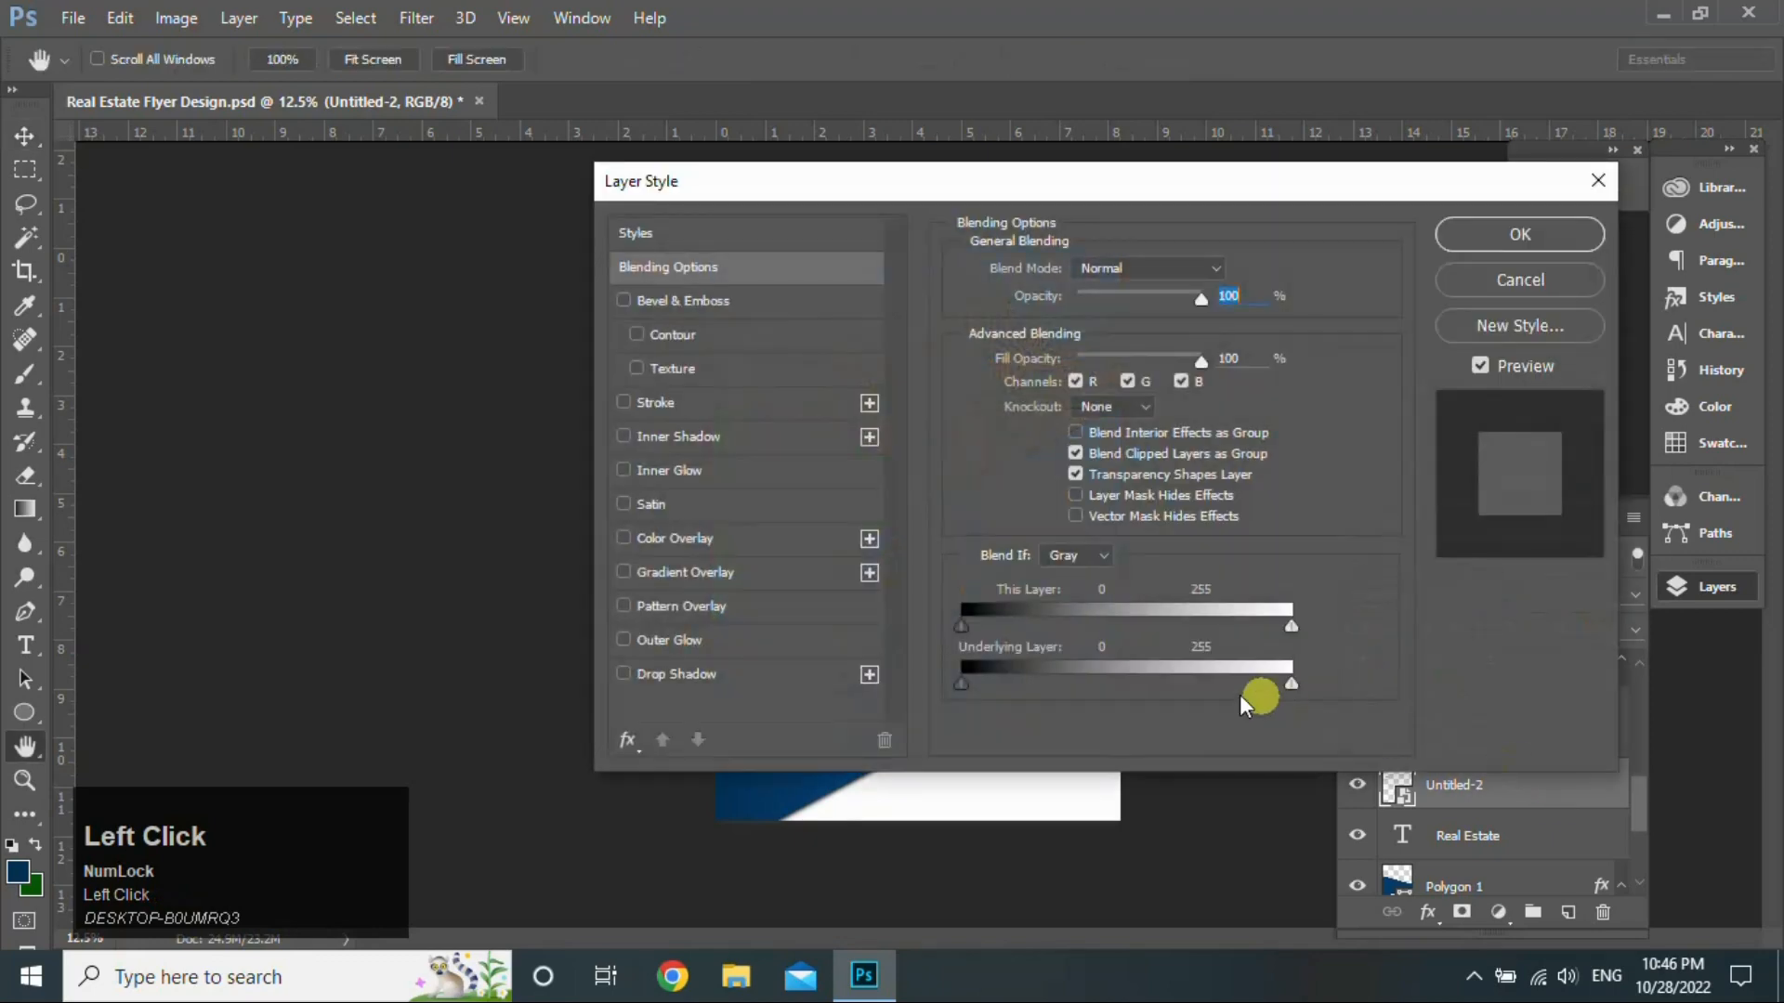
left_click(644, 537)
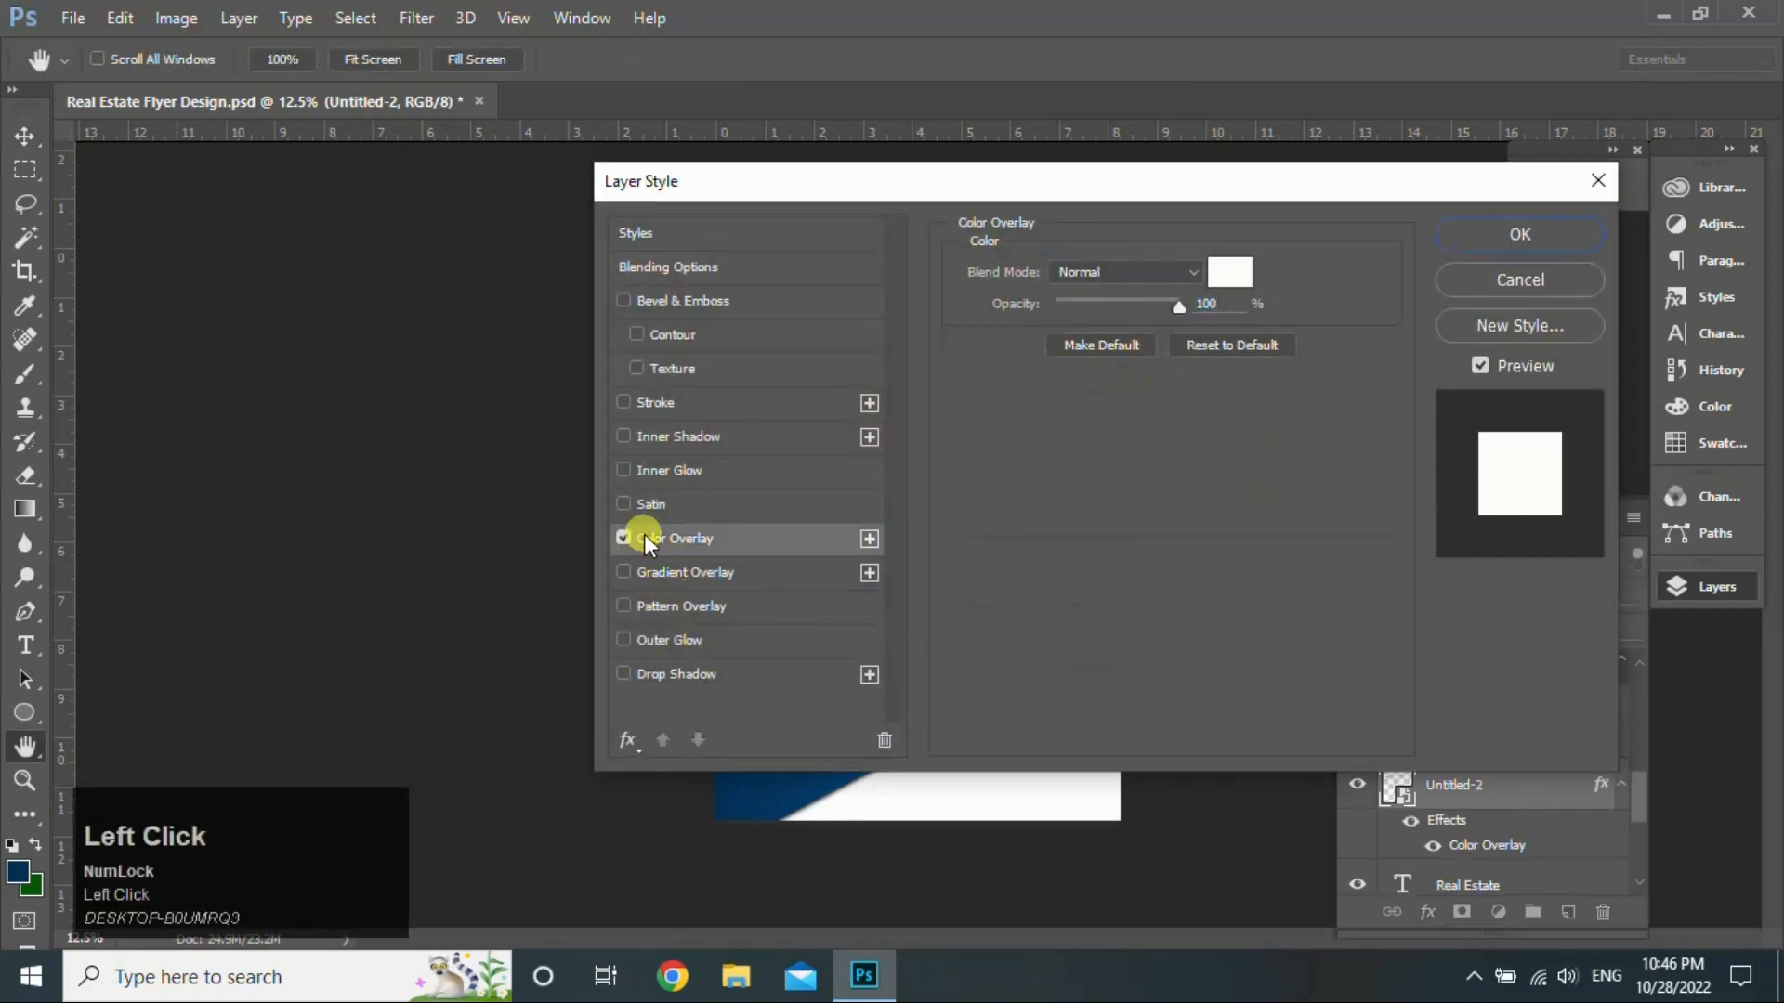
left_click(1509, 233)
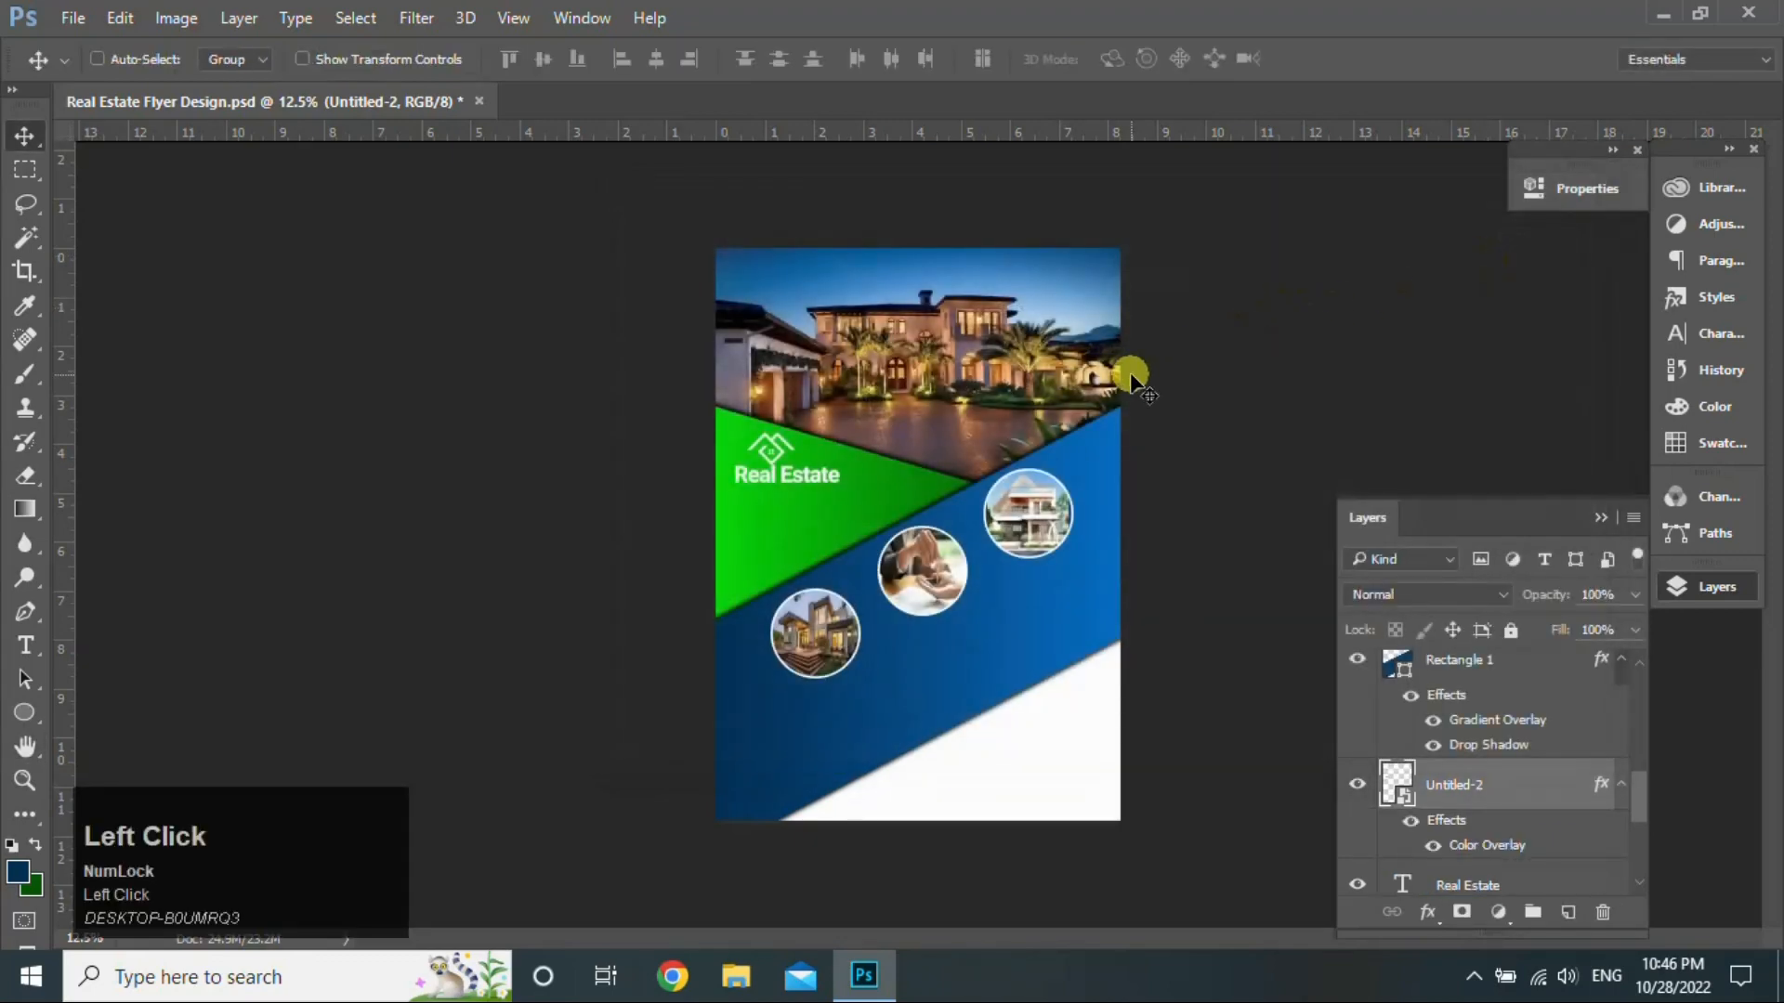
Step: Scale the Untitled-2 logo proportionally to about 61.6% and position it just above the Real Estate text
key("ctrl+t")
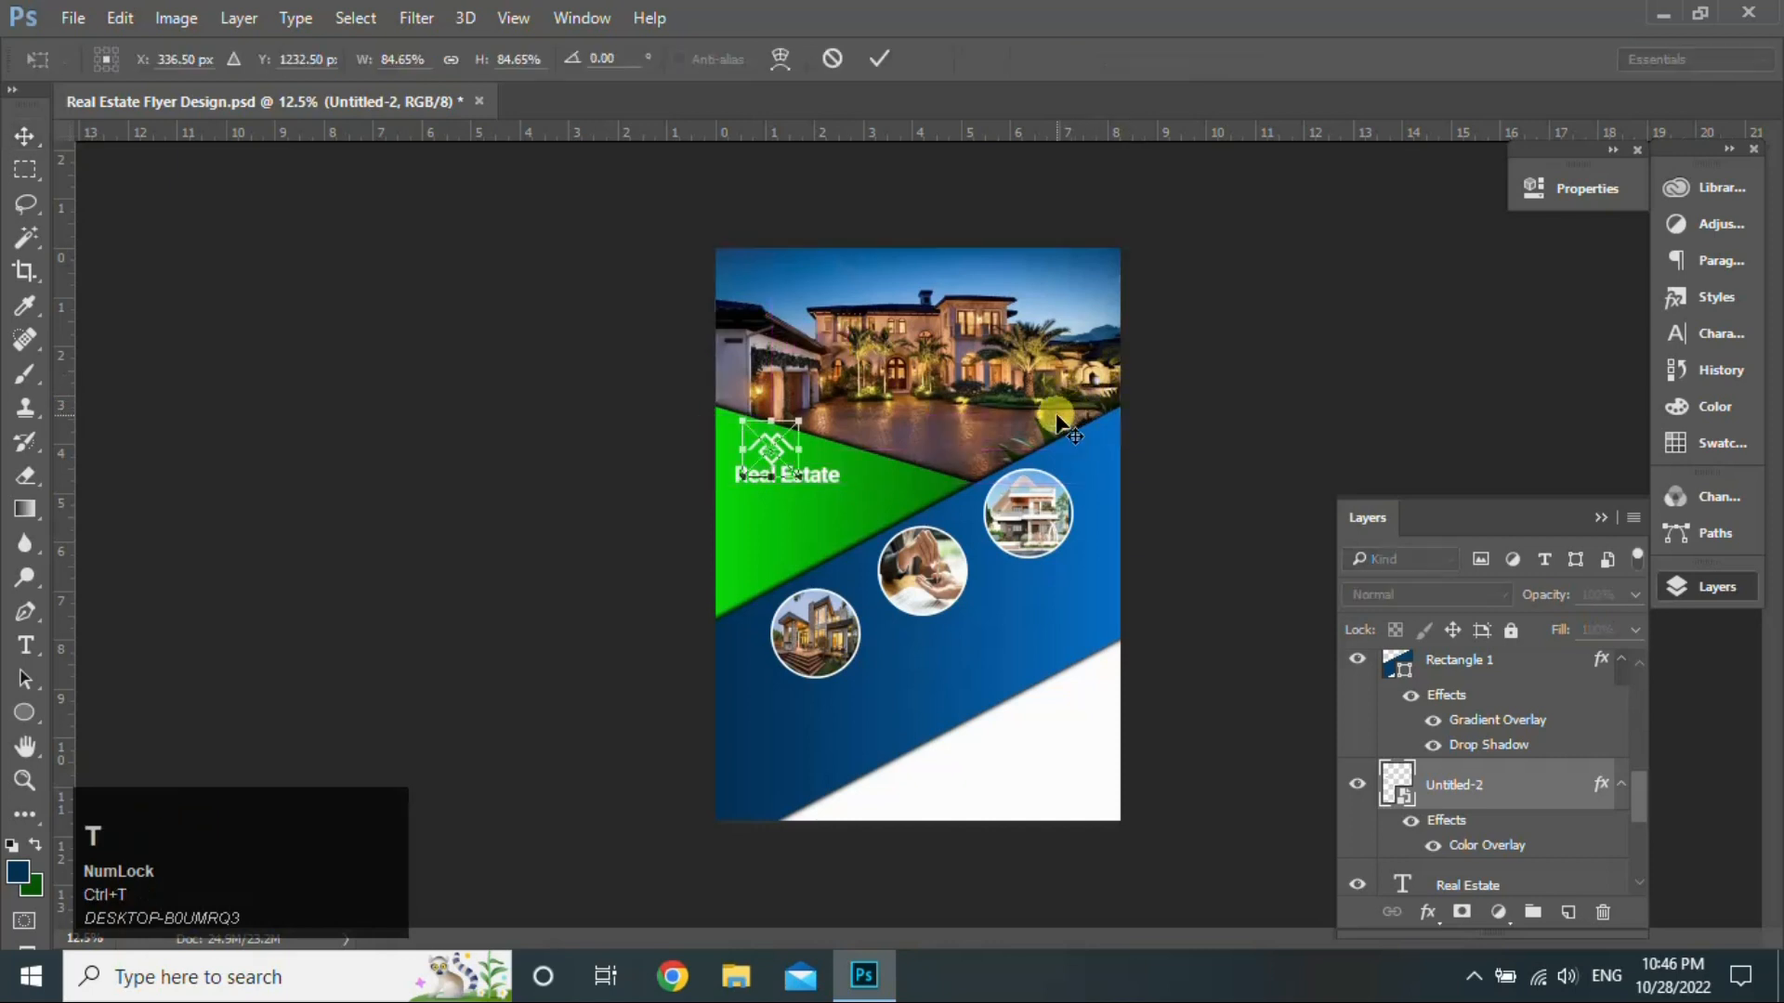
mouse_move(800, 479)
left_mouse_down()
mouse_move(788, 440)
mouse_move(786, 462)
left_mouse_up()
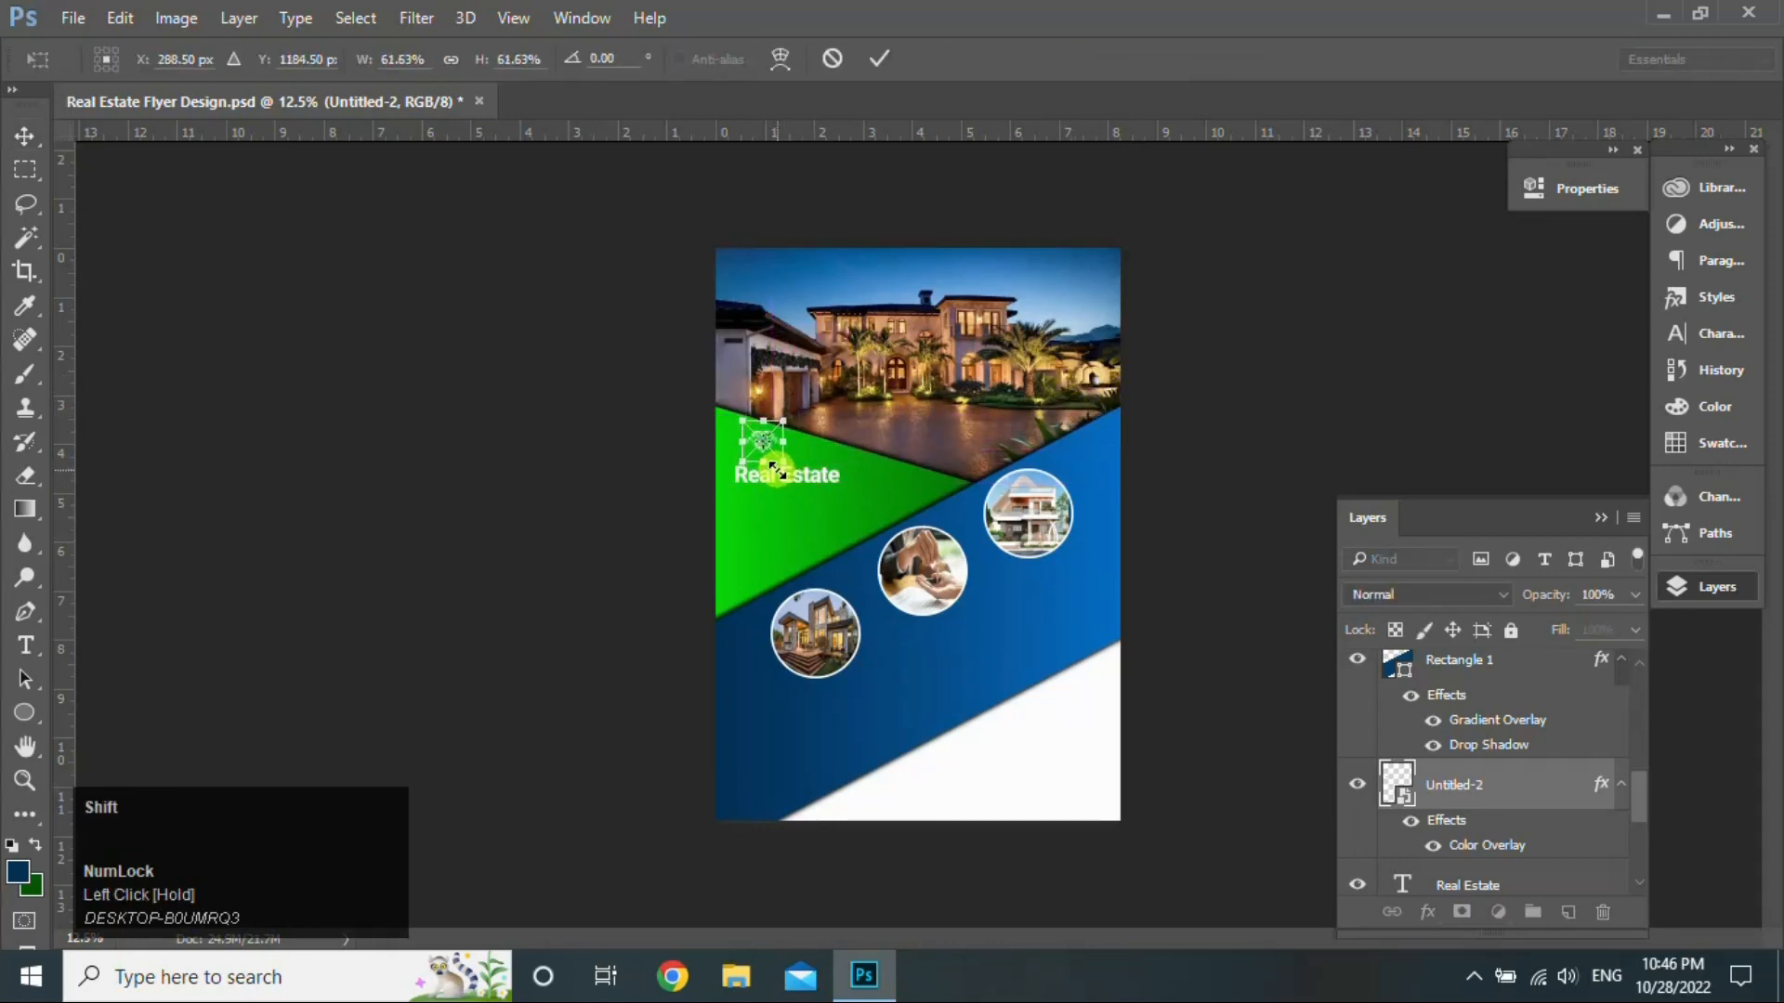
left_click(883, 60)
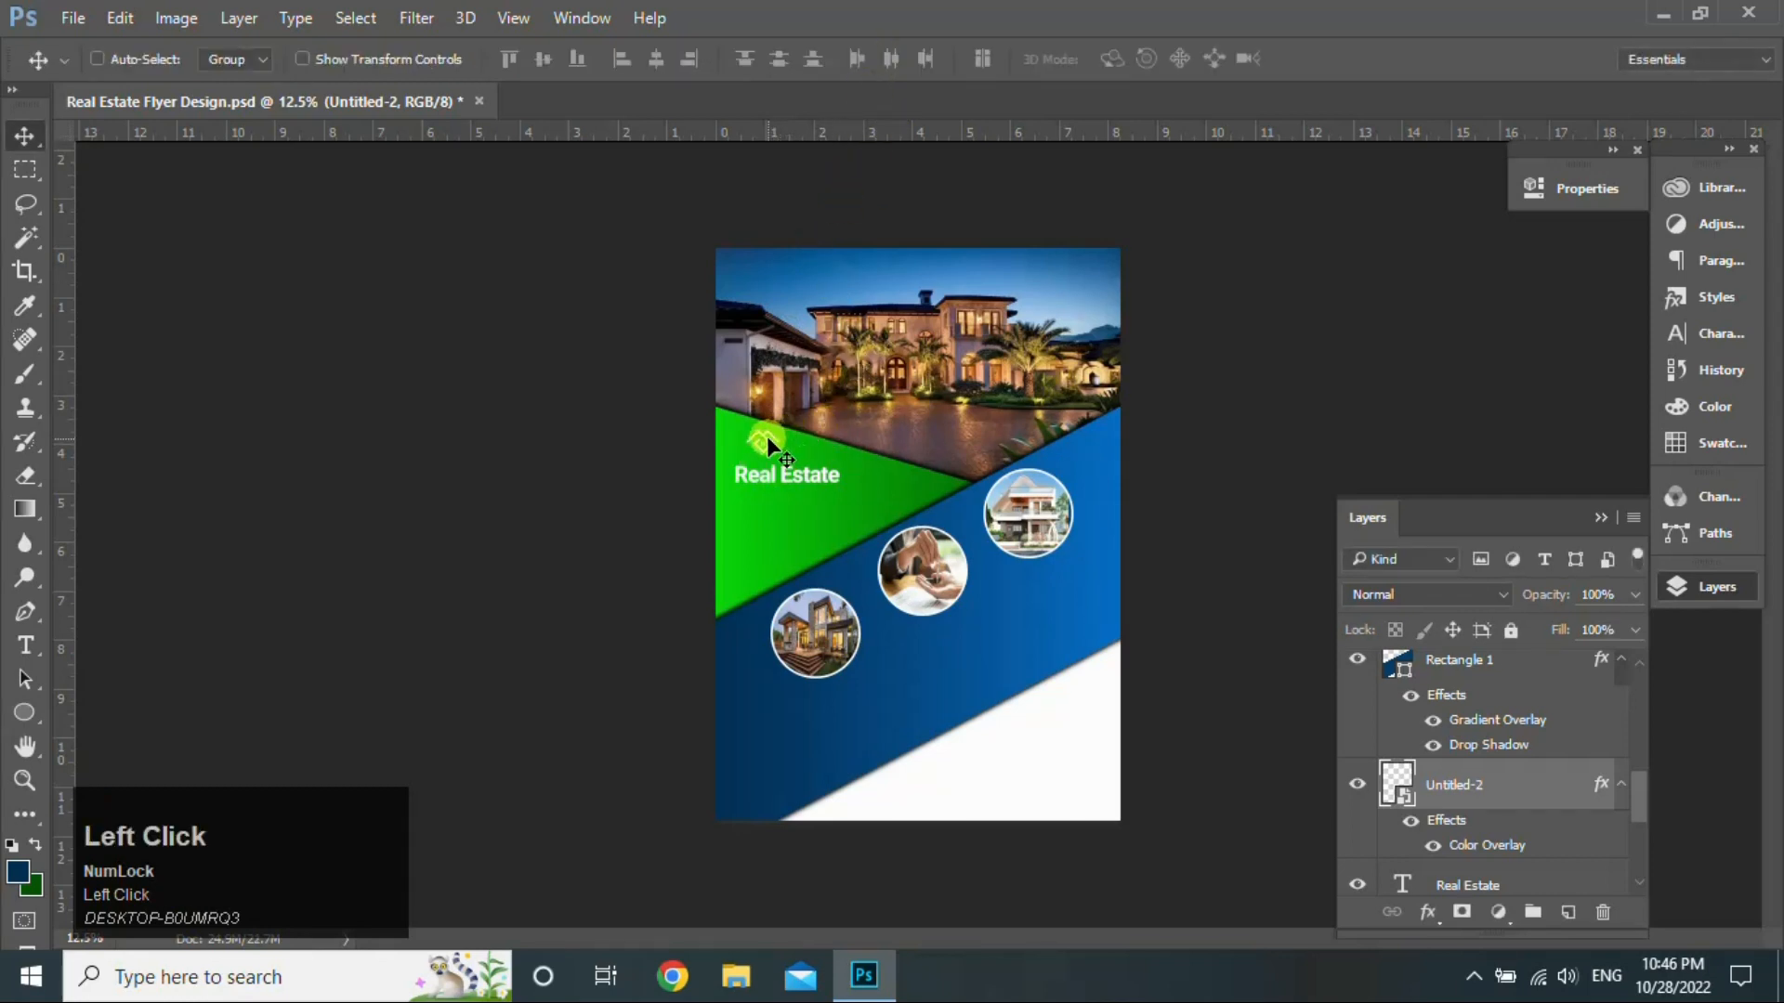
left_click_drag(767, 438, 776, 438)
key("Left")
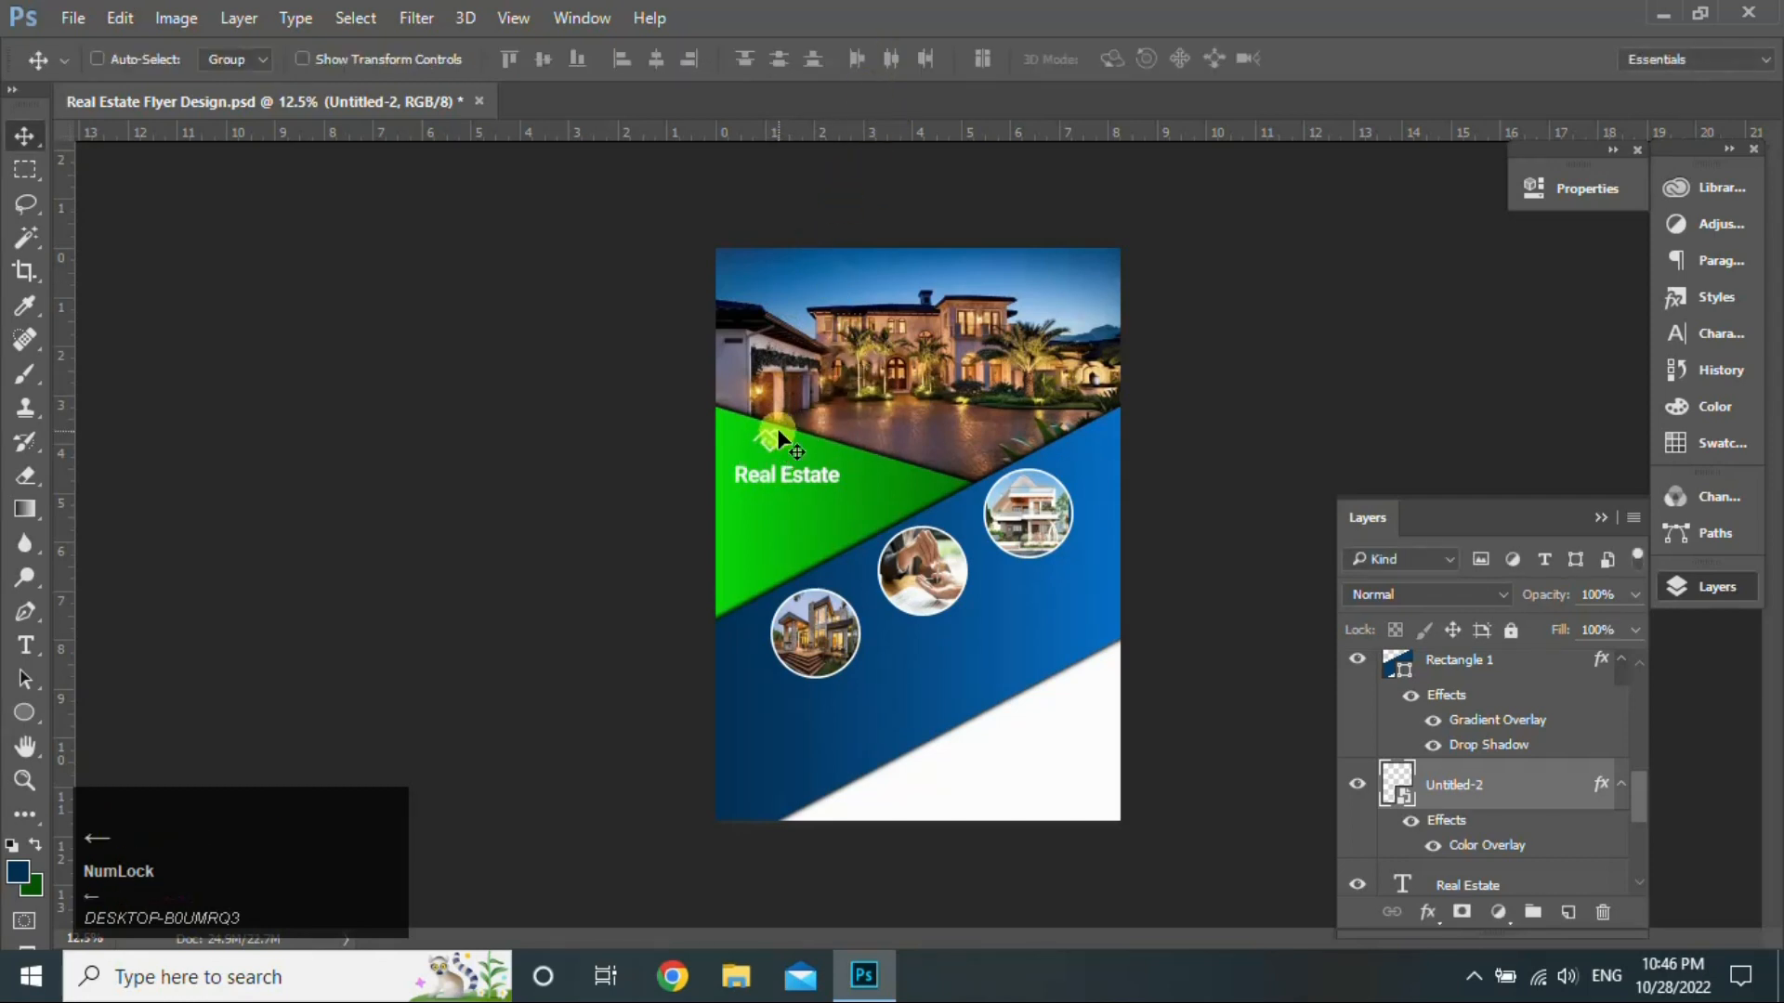
Step: Centre the Real Estate text beneath the logo, and scale the text and logo down together slightly
left_click(1533, 883)
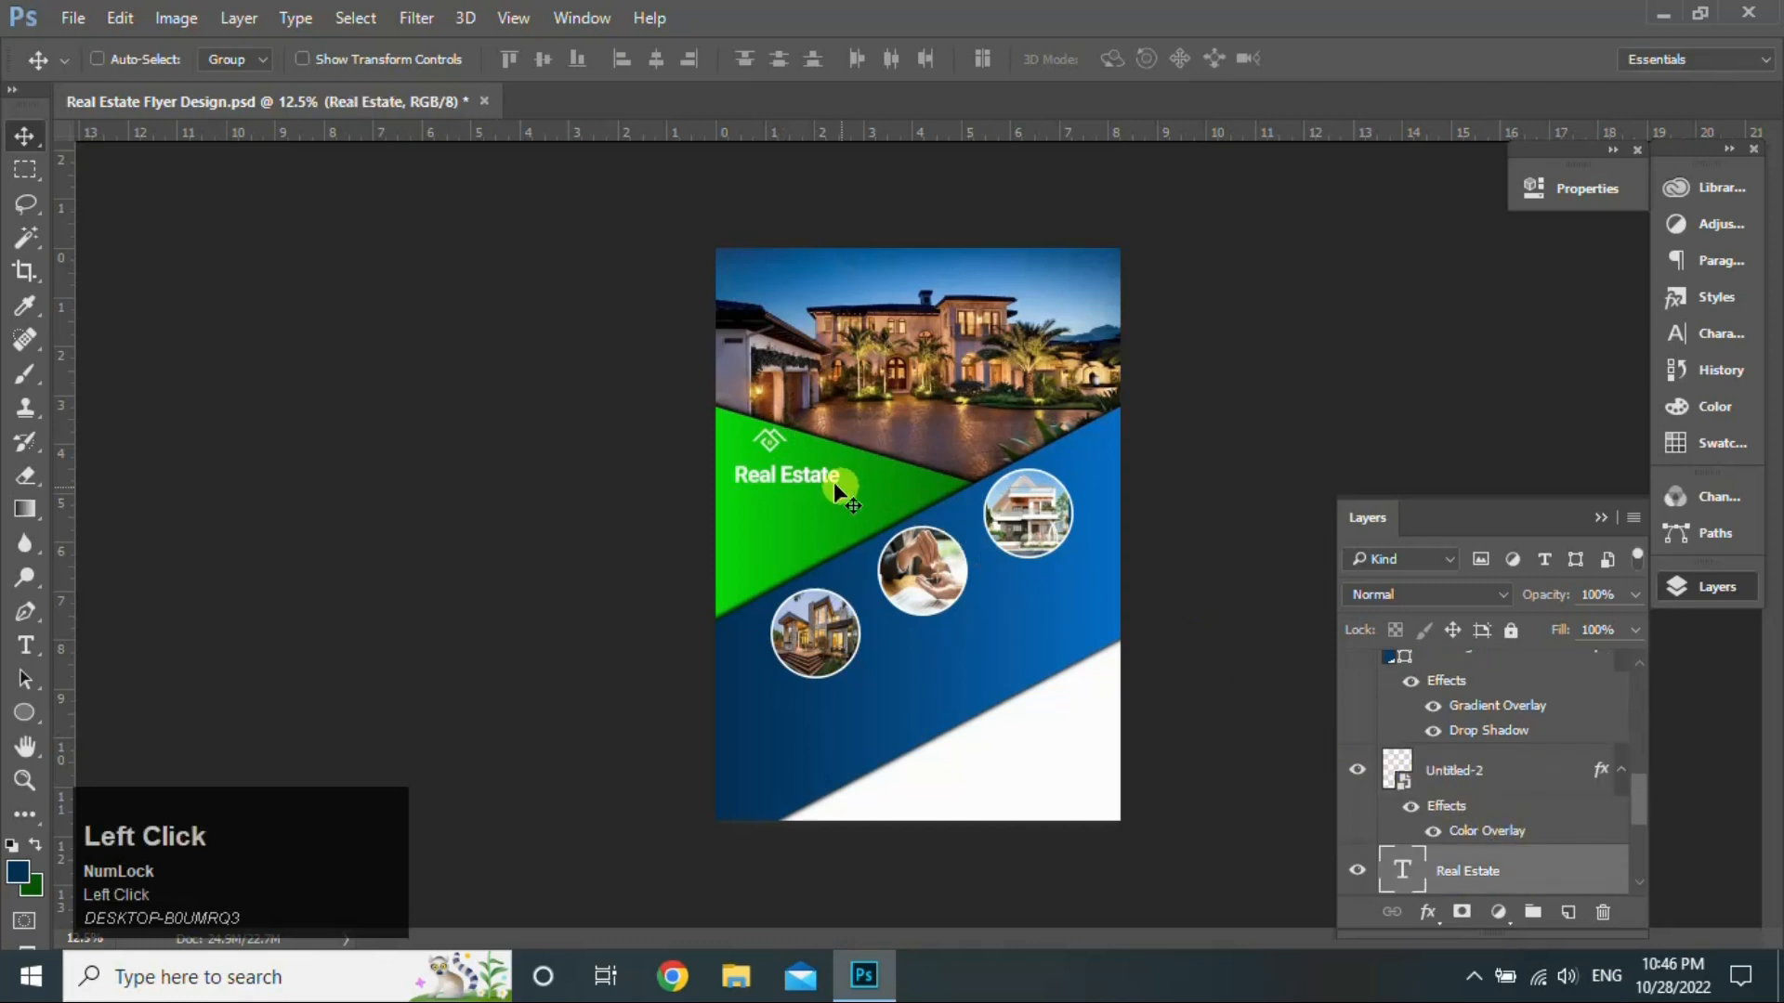
left_click_drag(804, 476, 787, 470)
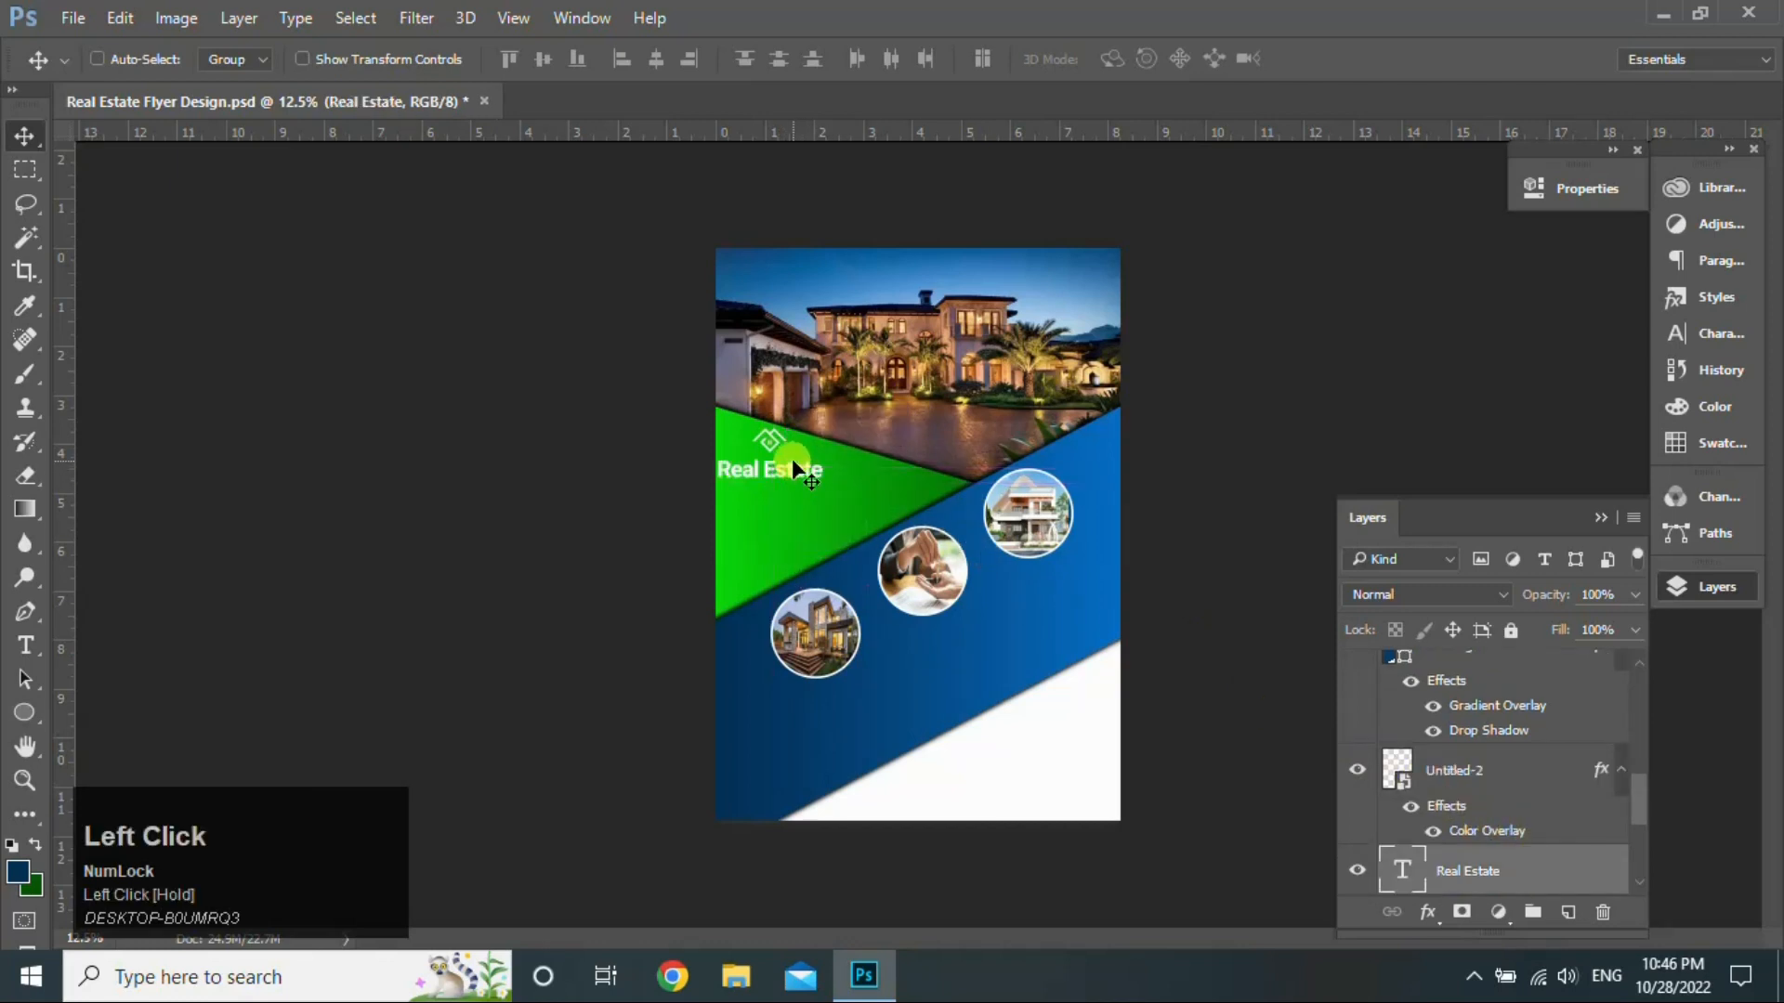
left_click(1558, 770, "ctrl")
left_click(1554, 780, "ctrl")
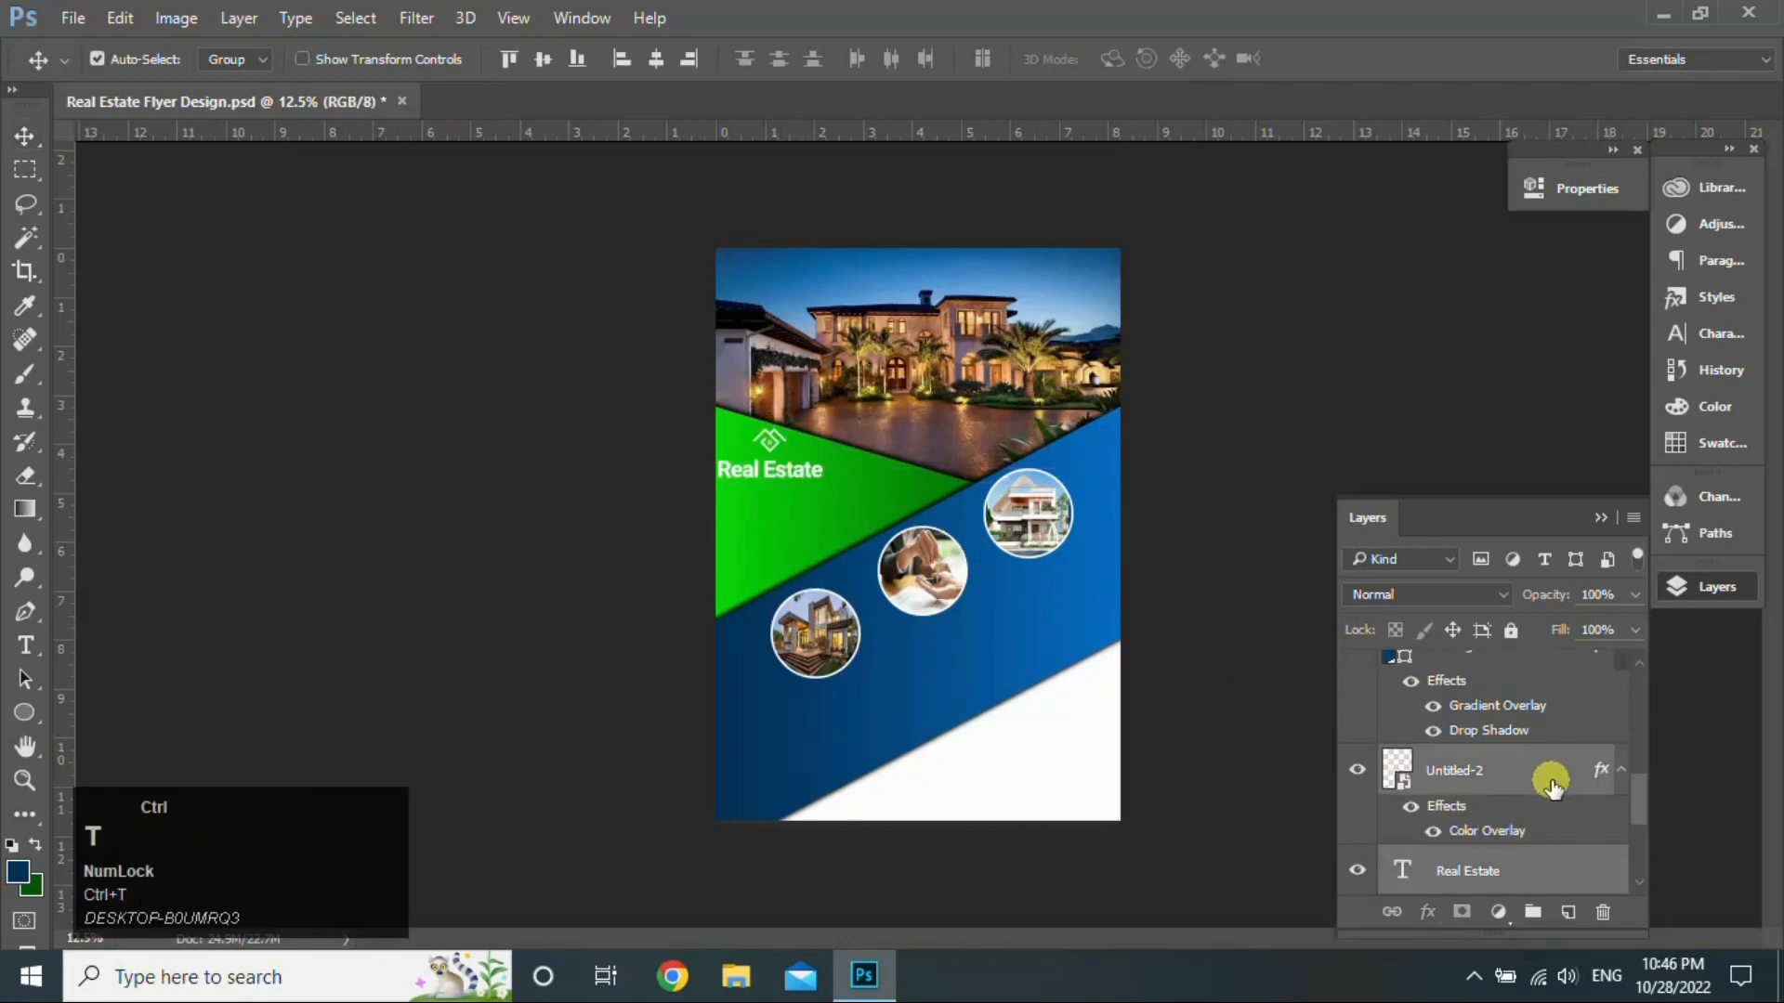
key("ctrl+t")
left_click_drag(823, 479, 791, 460)
left_click(1145, 57)
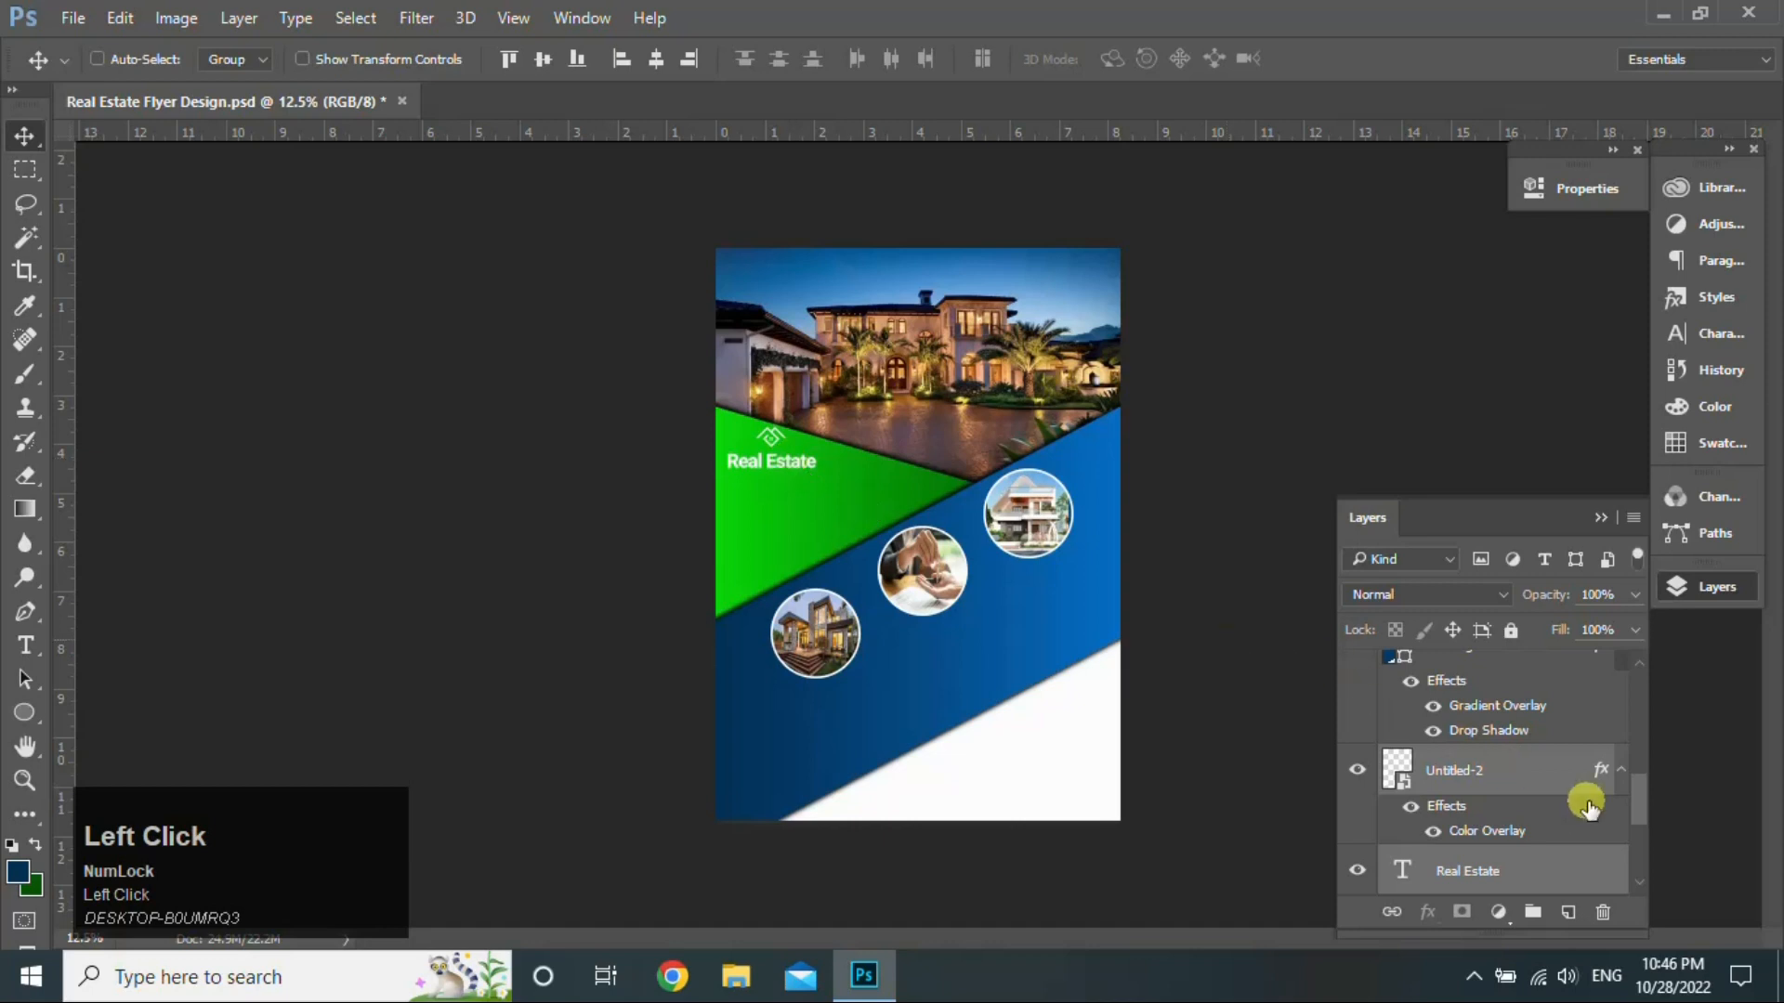
Step: Duplicate the Real Estate text directly below the original and set the copy's font style to Roboto Regular
left_click(1573, 868)
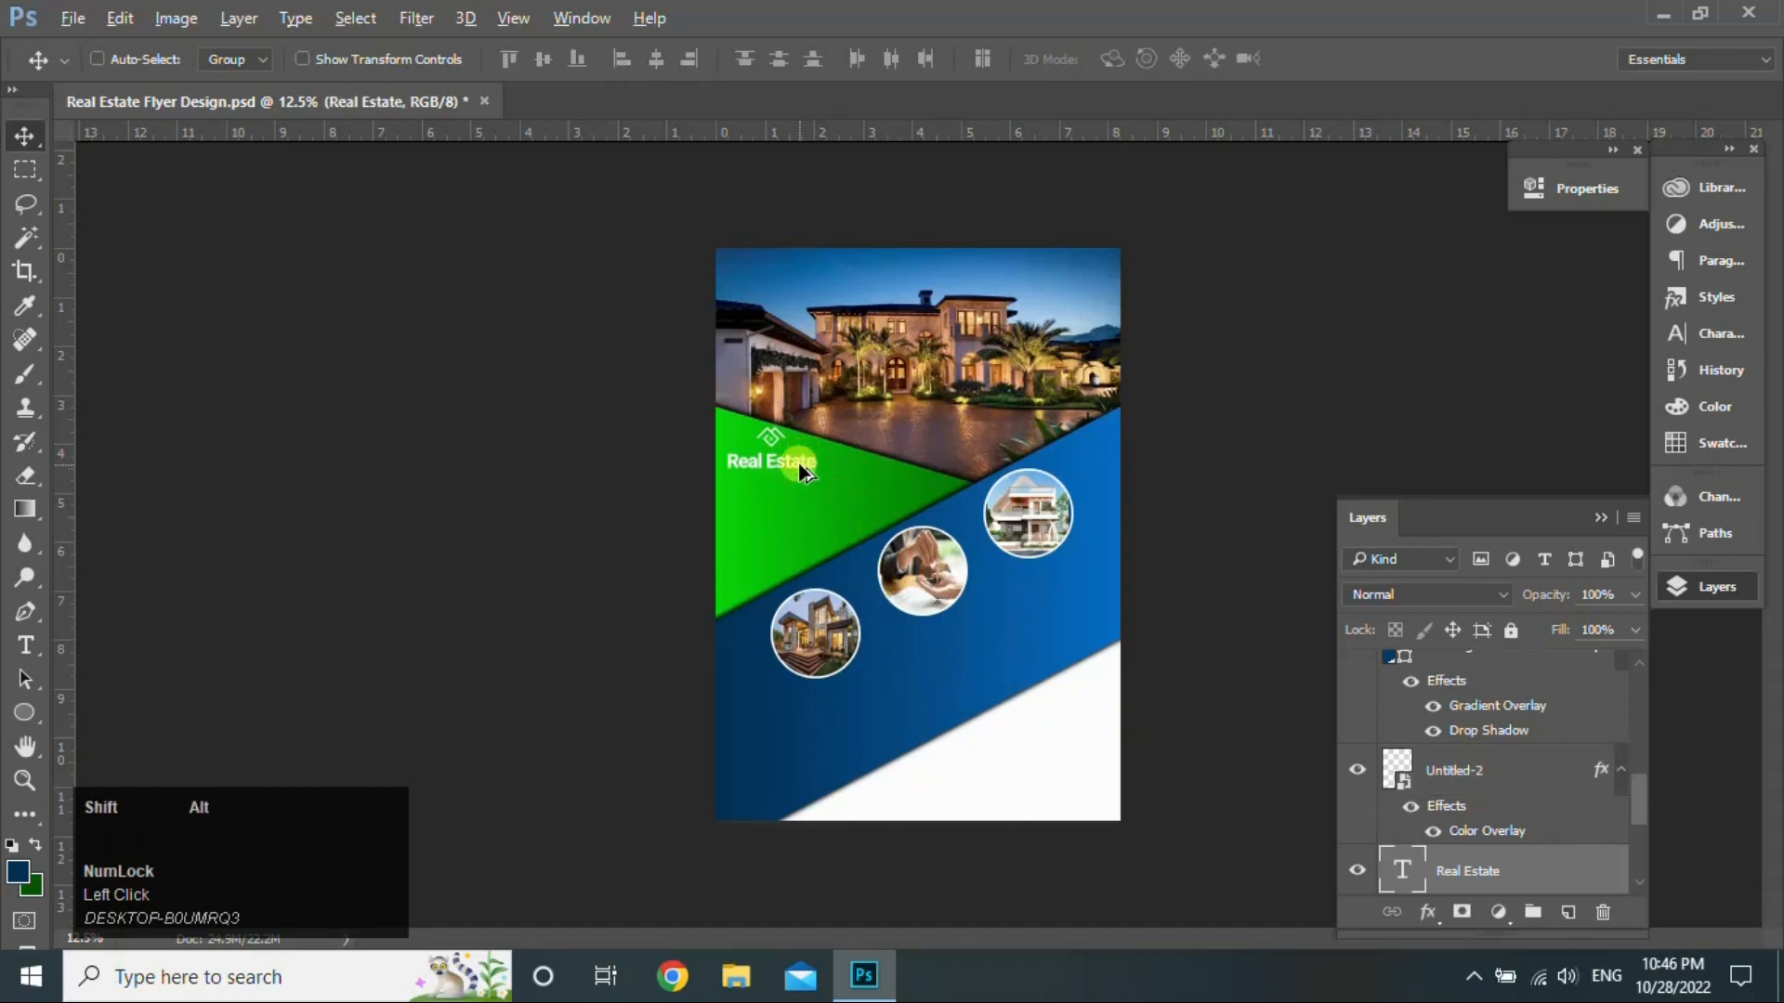
left_click_drag(799, 466, 801, 484)
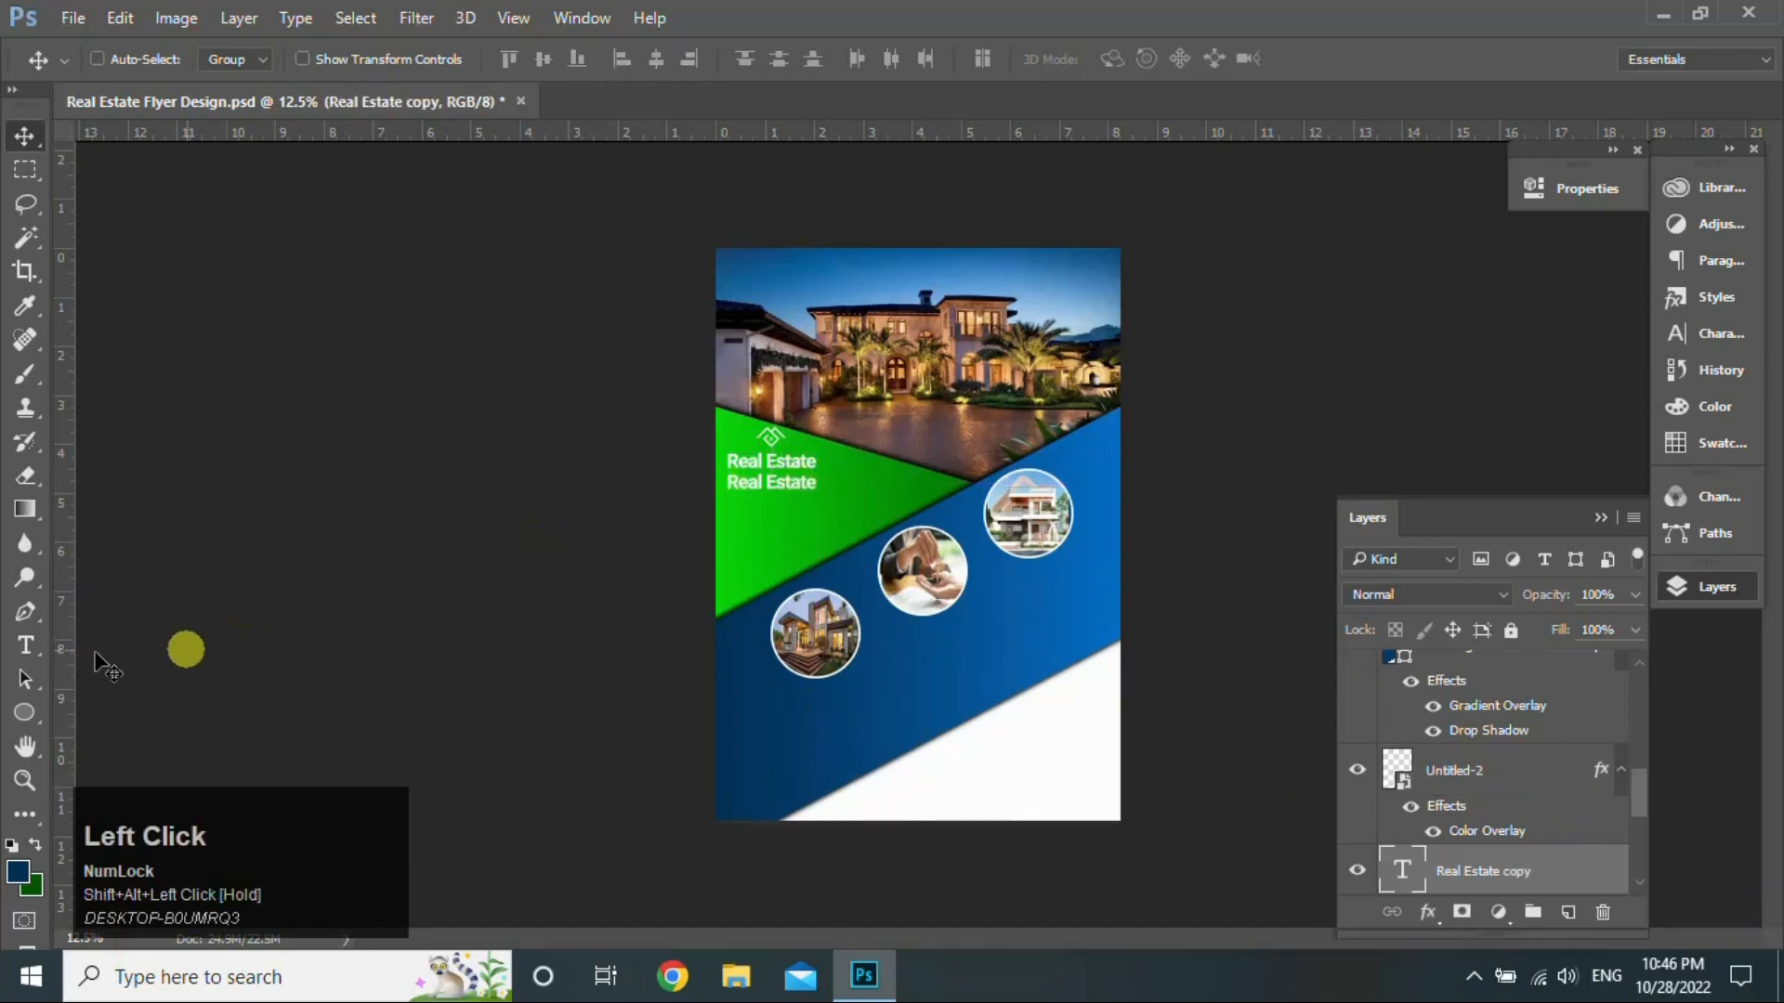
left_click(25, 645)
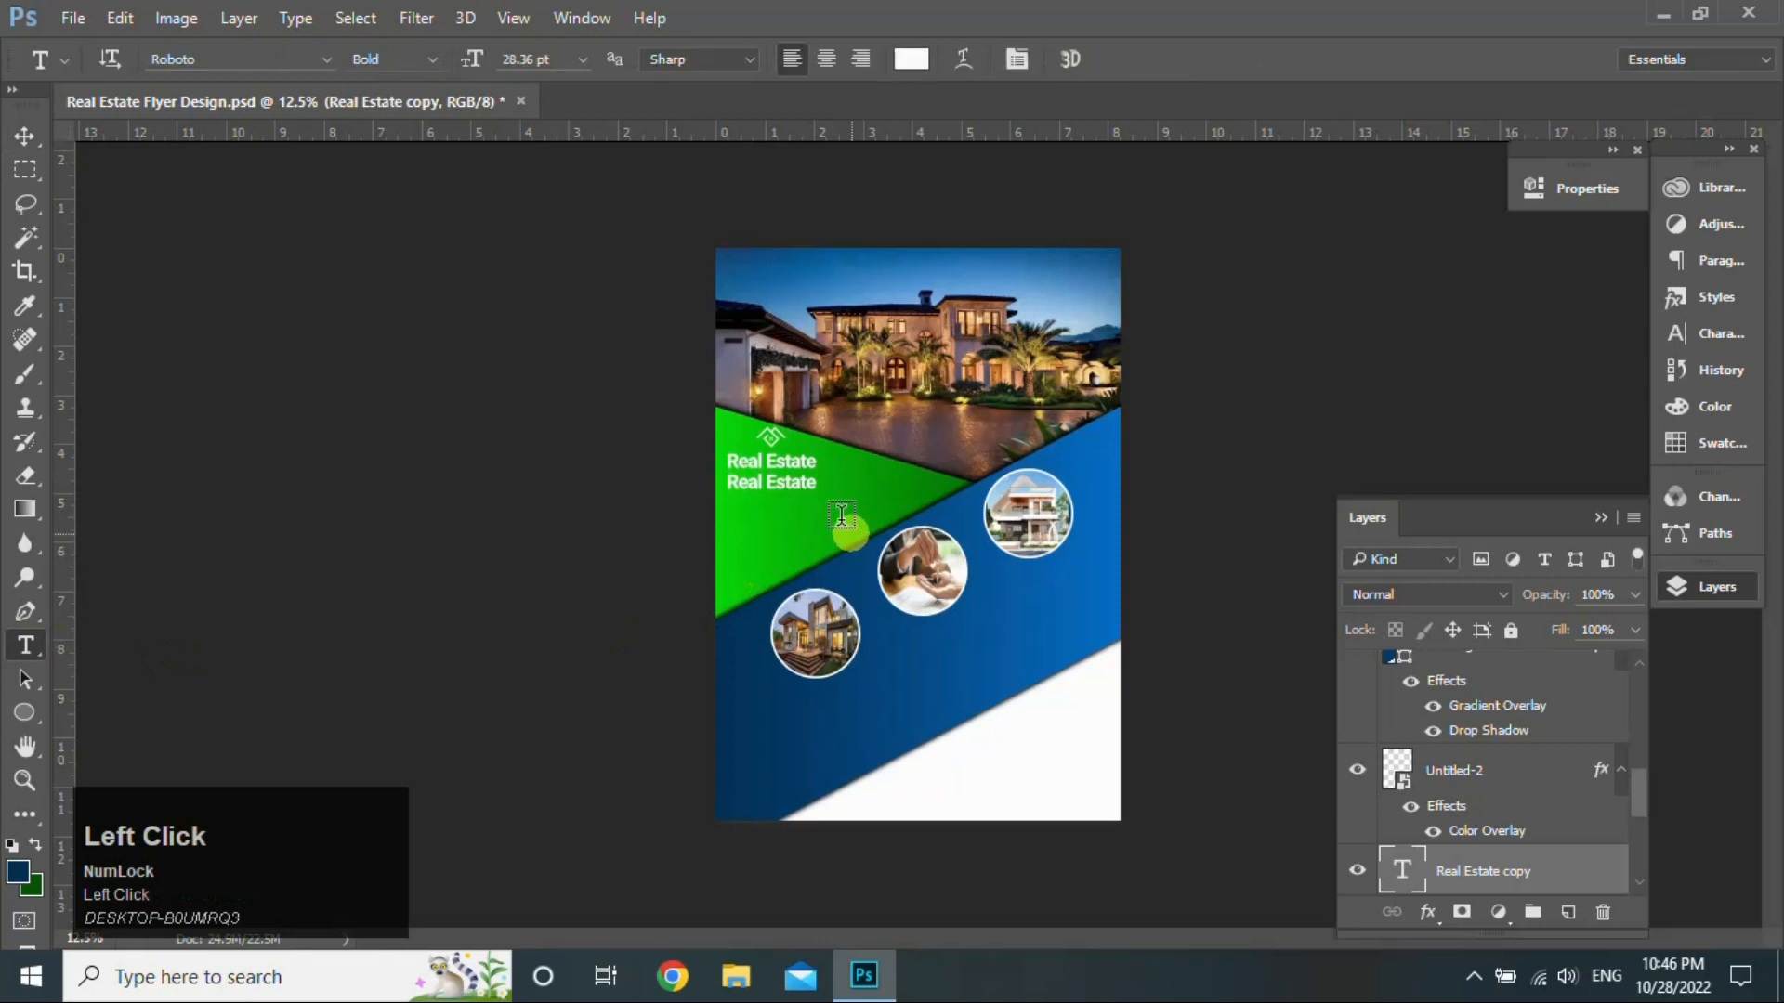
left_click(801, 482)
key("ctrl+a")
left_click(433, 59)
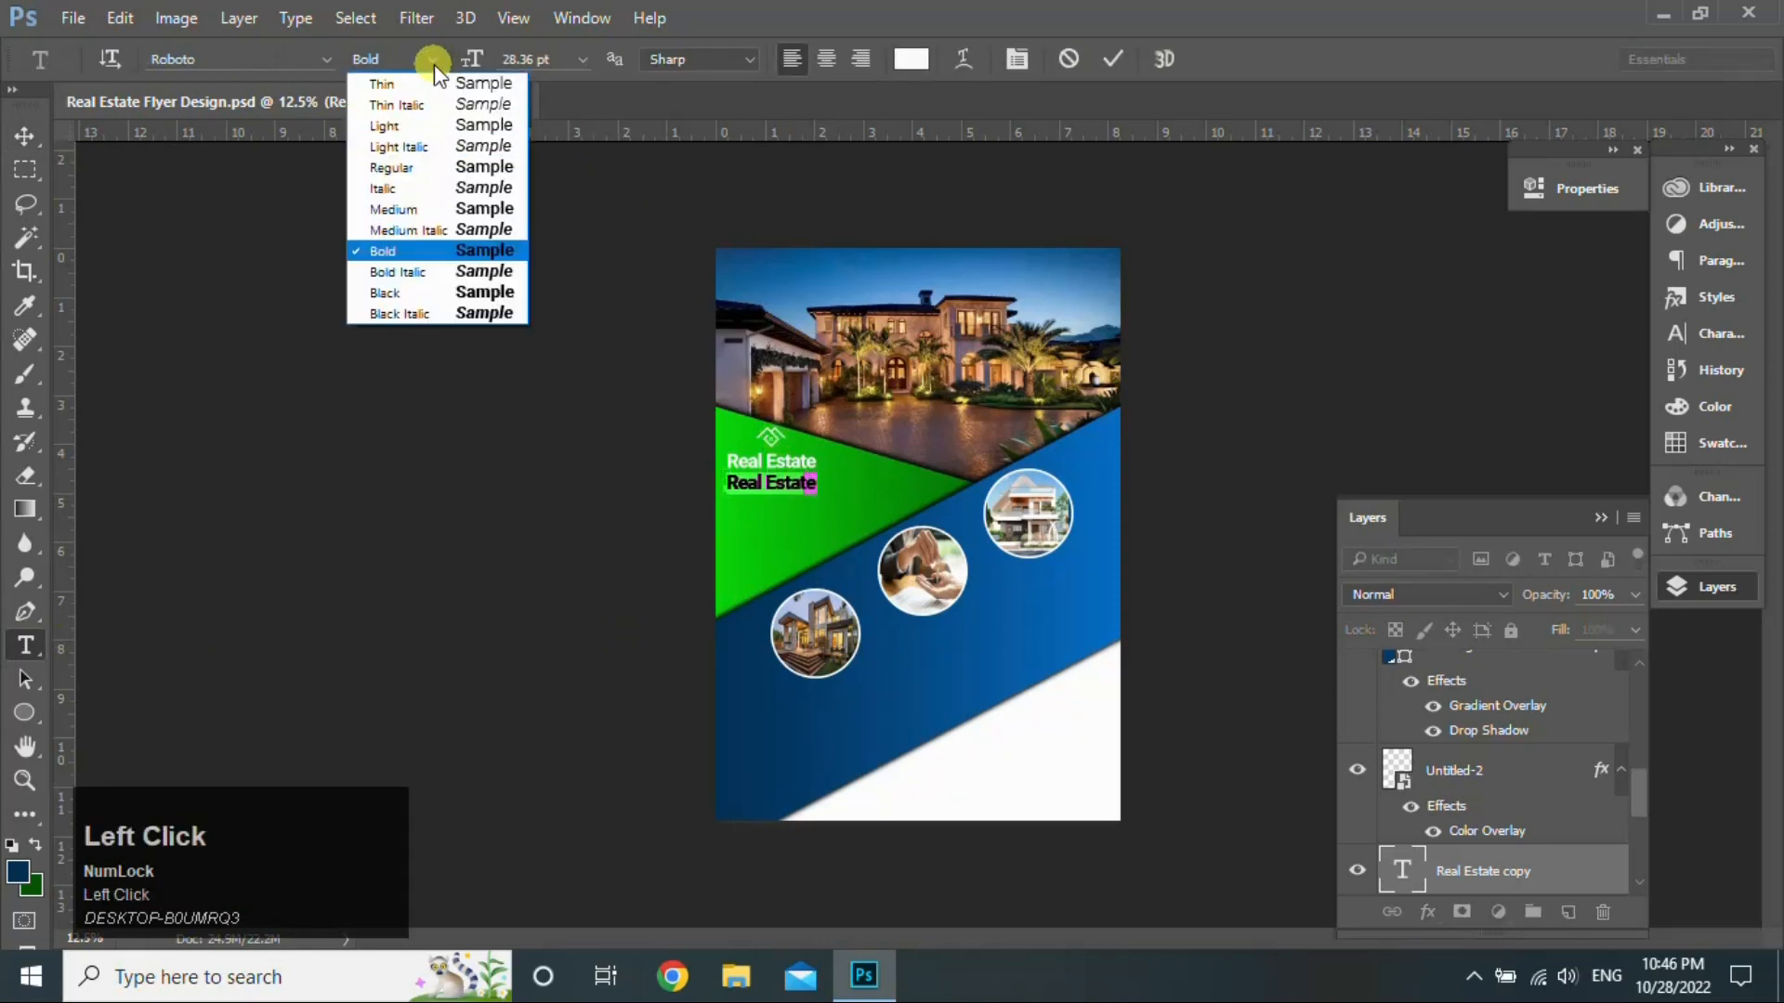
left_click(482, 168)
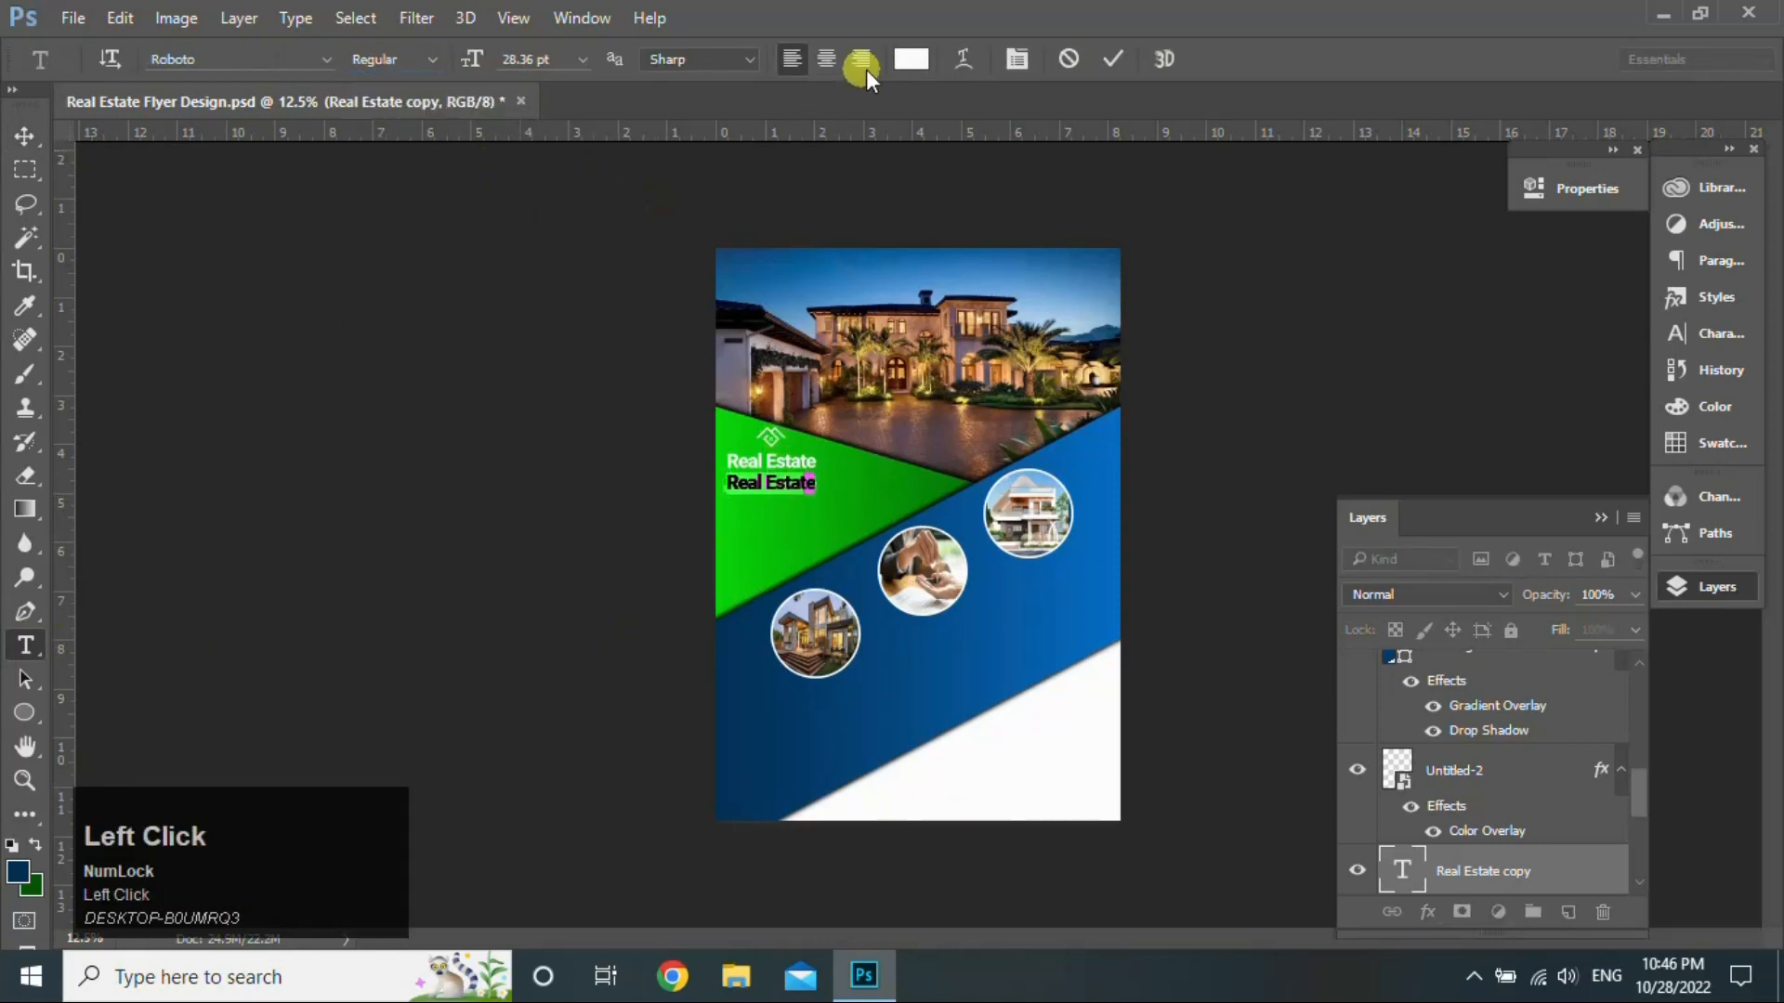
Step: Colour the duplicated text orange (#ffb425) and replace its wording with "House For Sale"
left_click(910, 58)
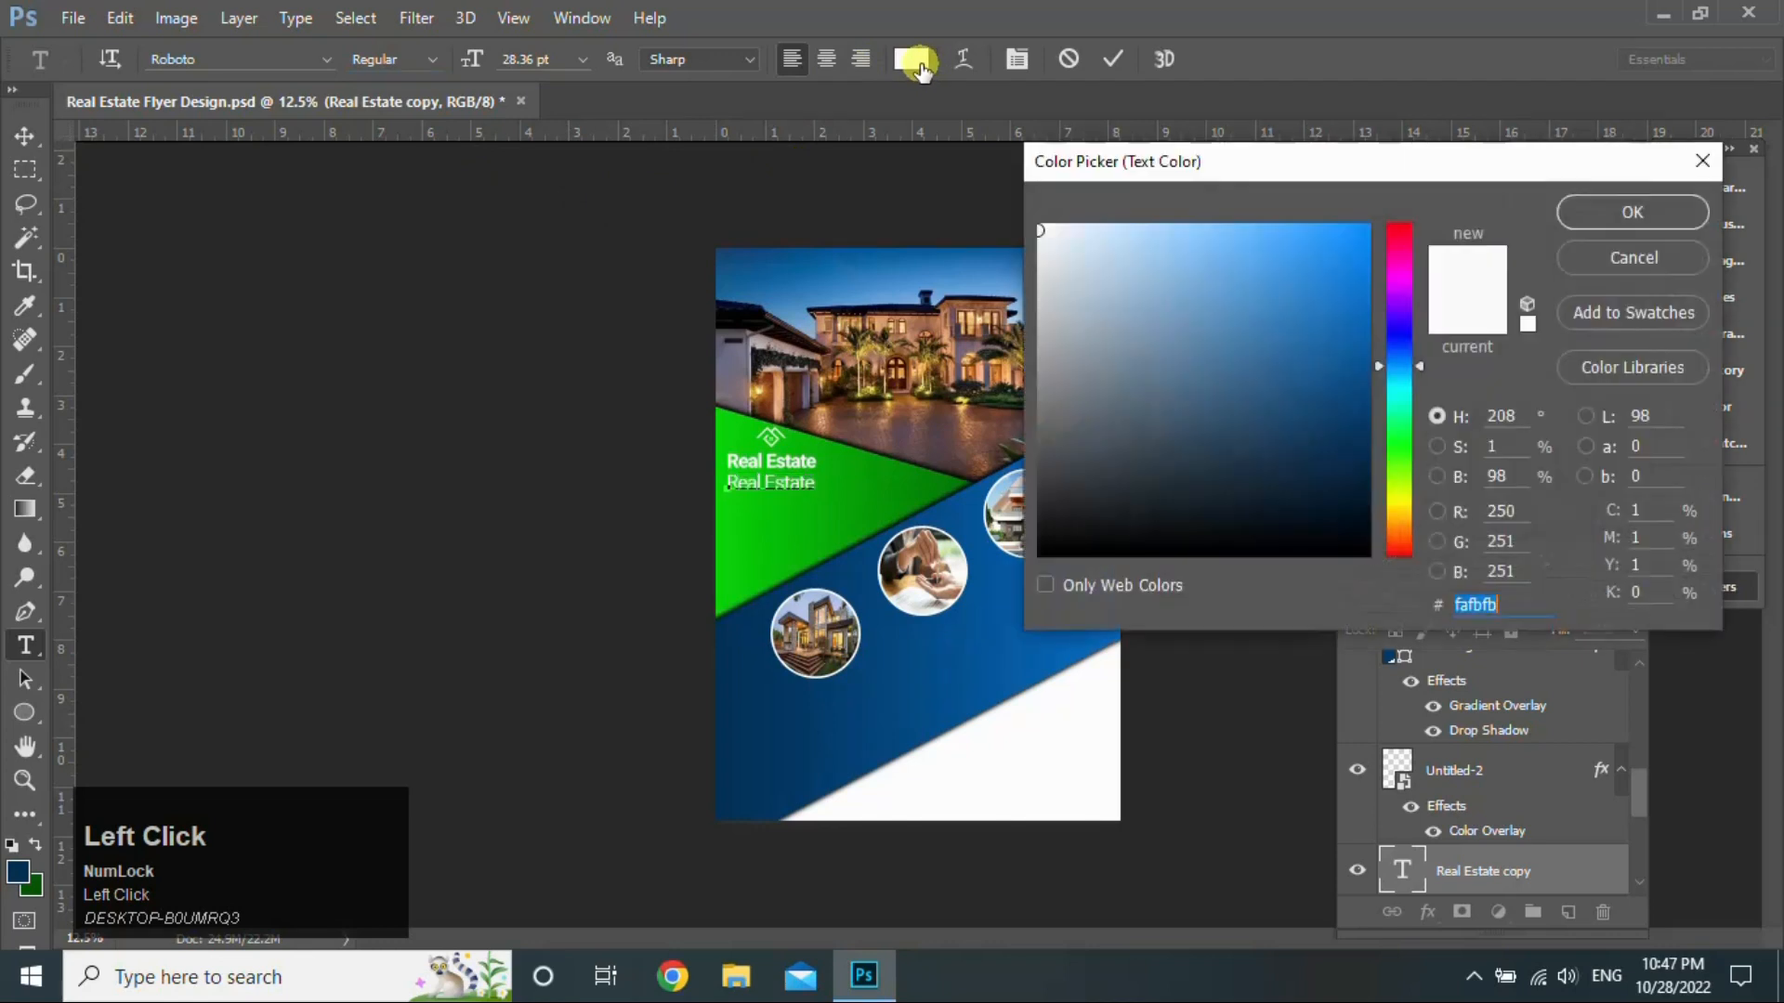
left_click(772, 390)
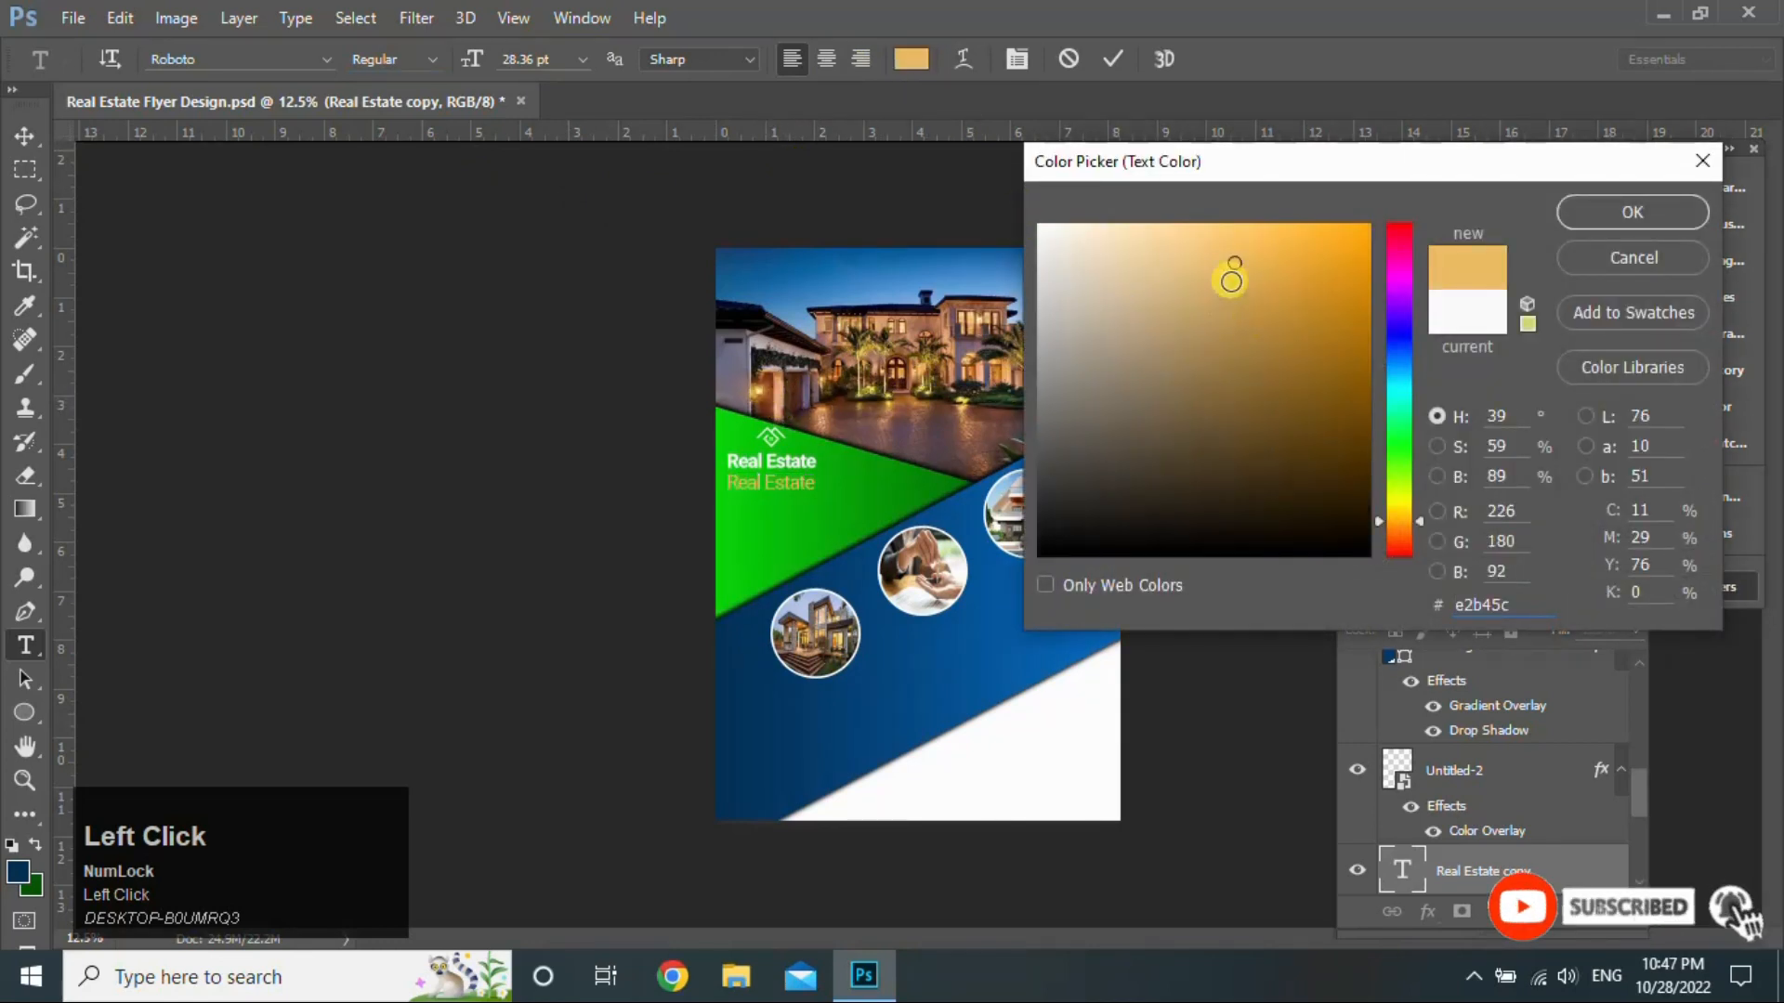
left_click_drag(1234, 262, 1317, 215)
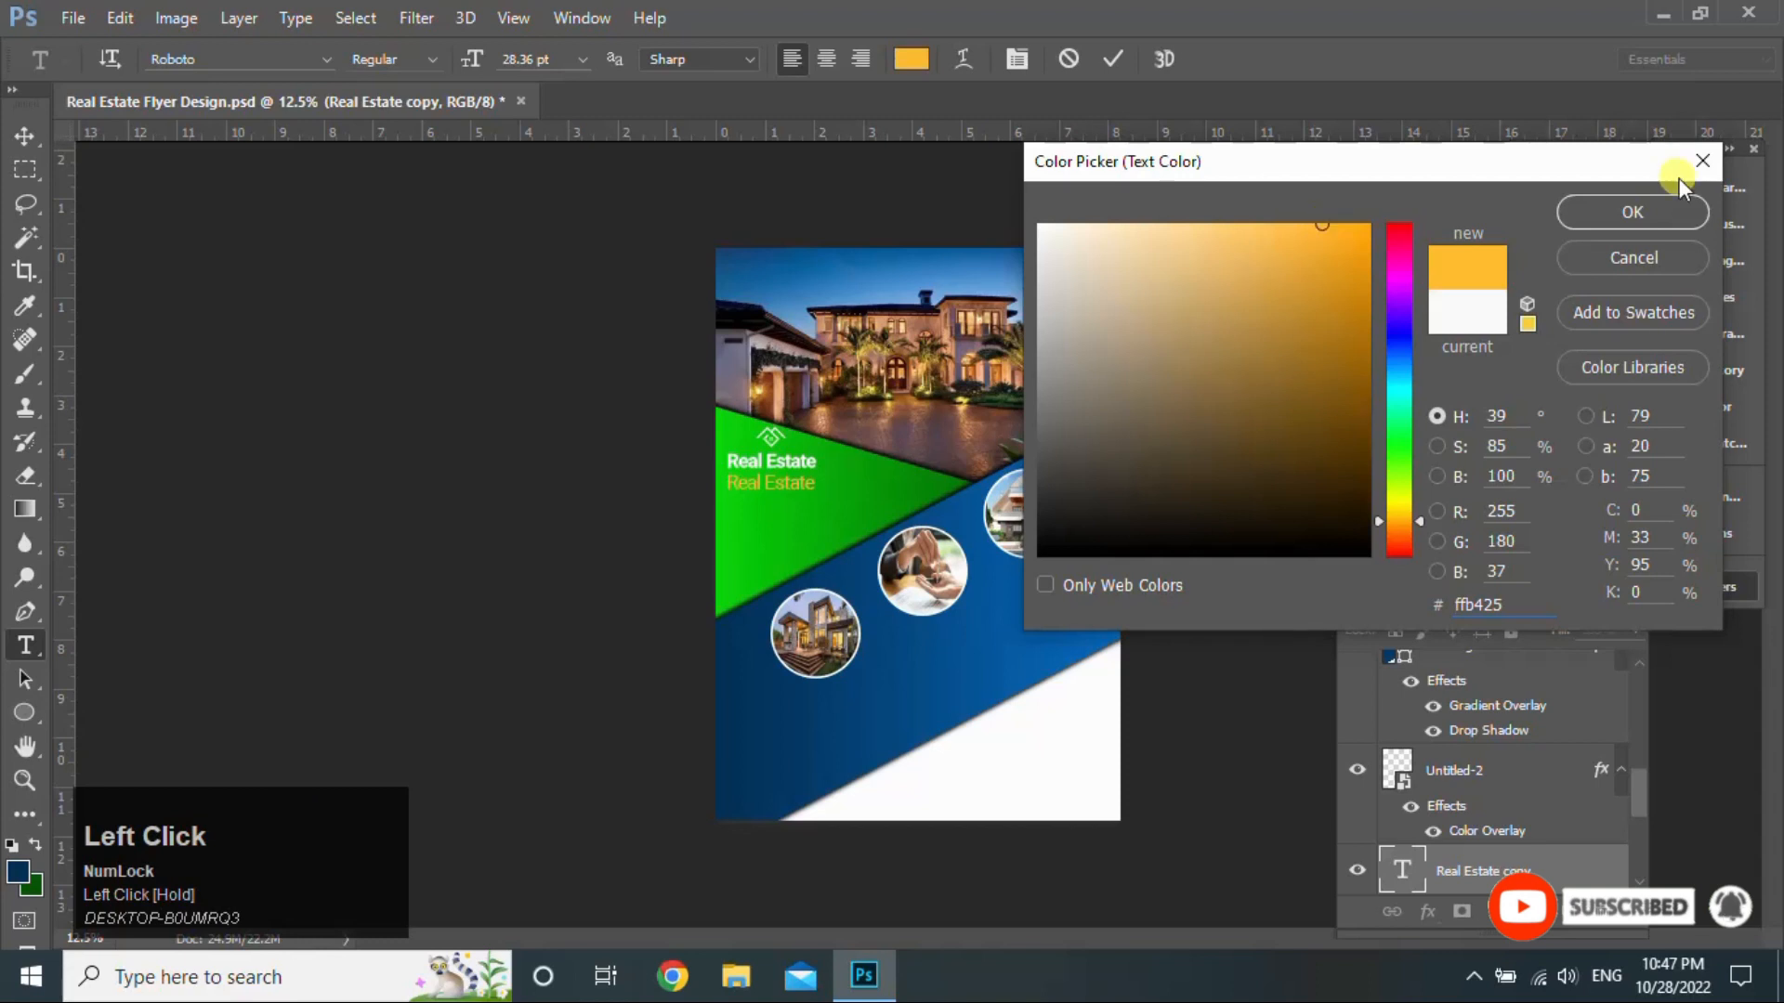
left_click(1641, 209)
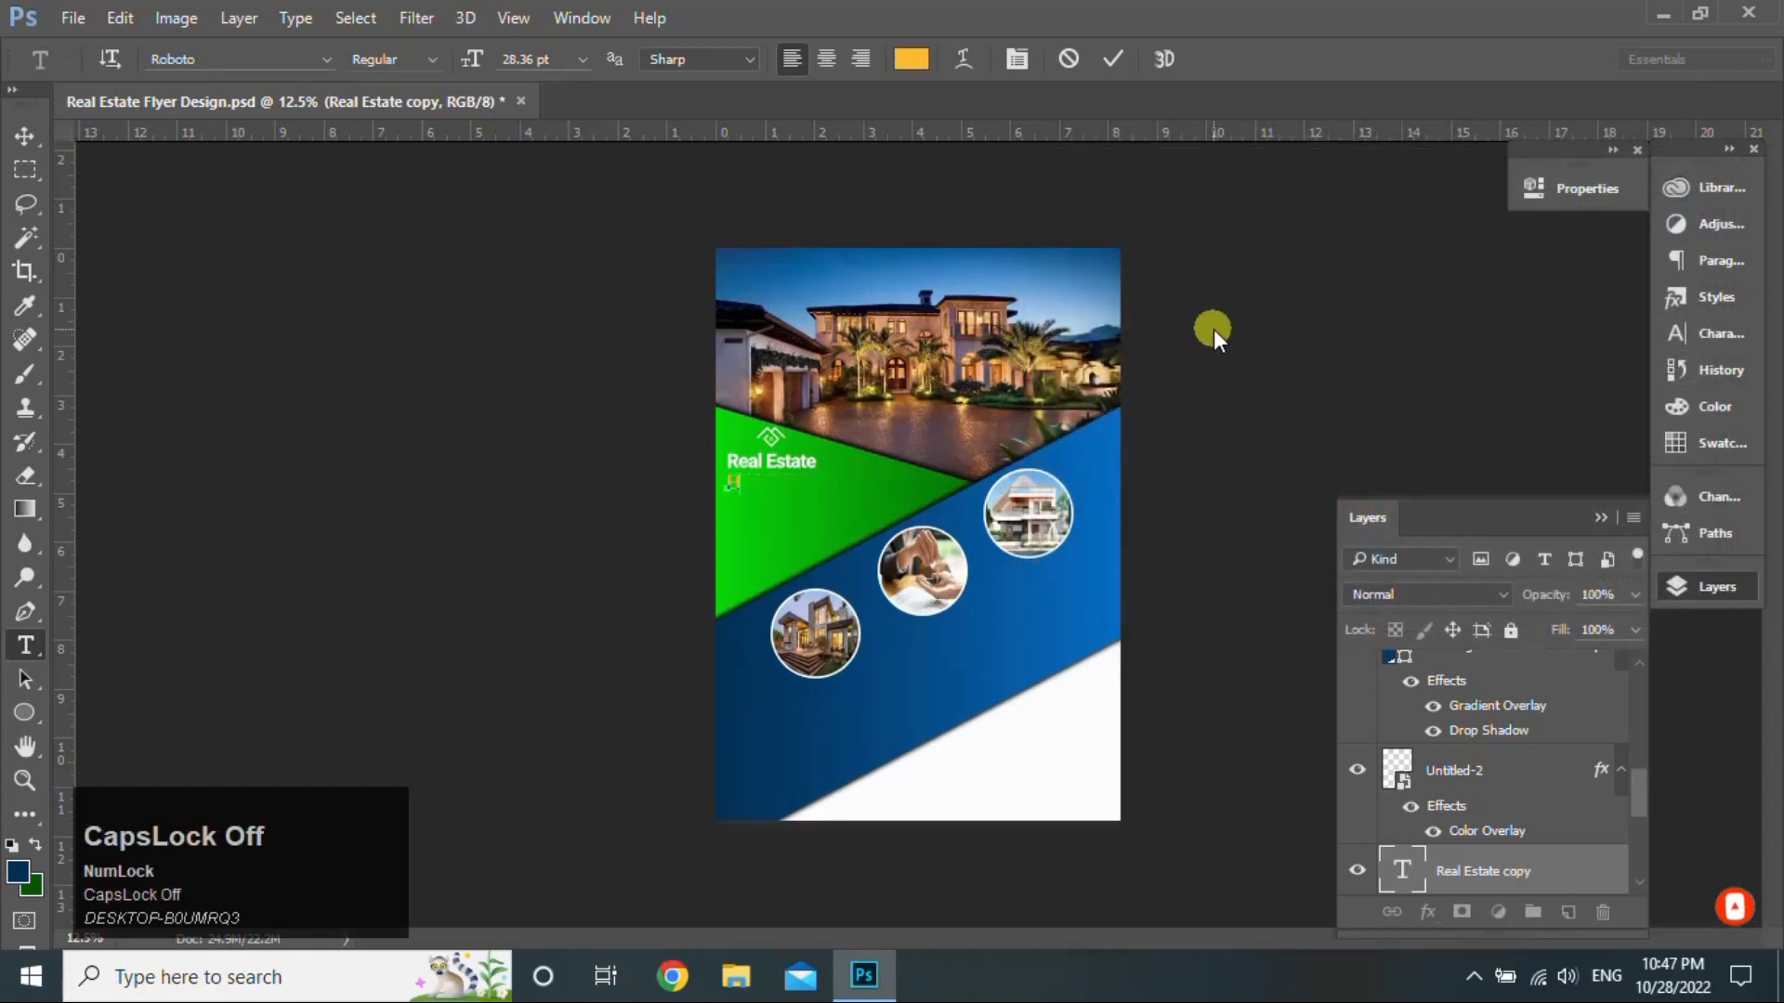
type("ouse For Sale")
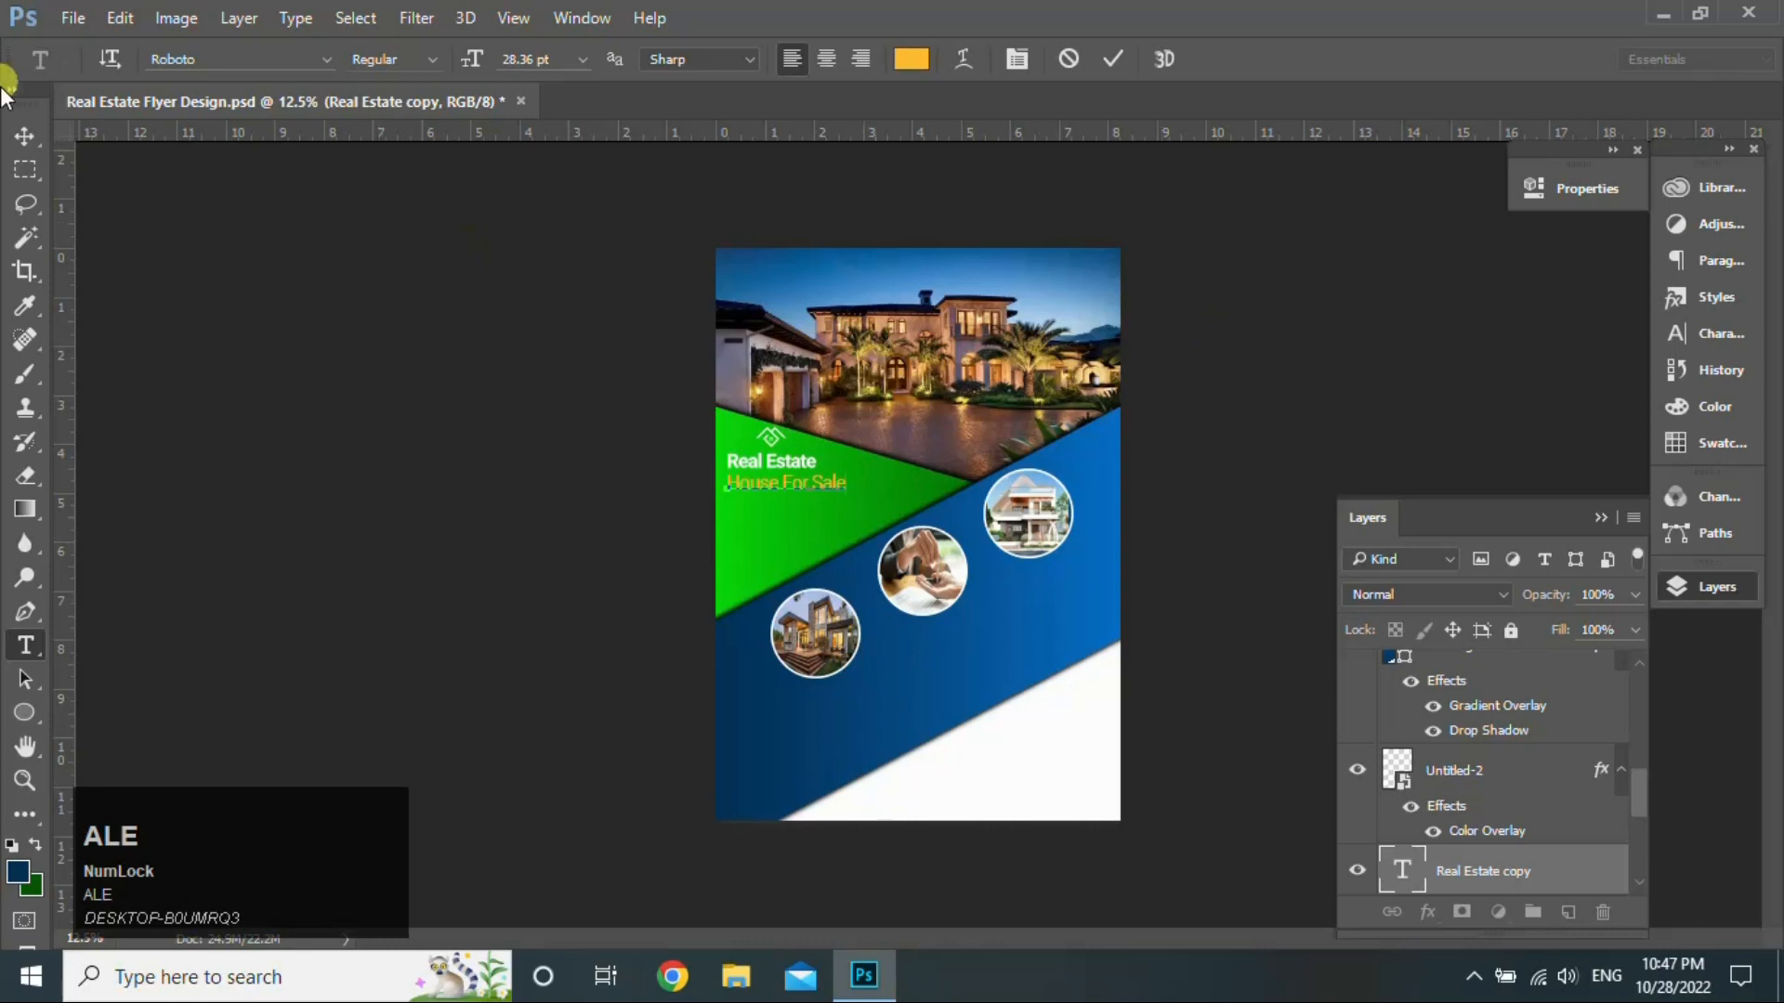
left_click(25, 135)
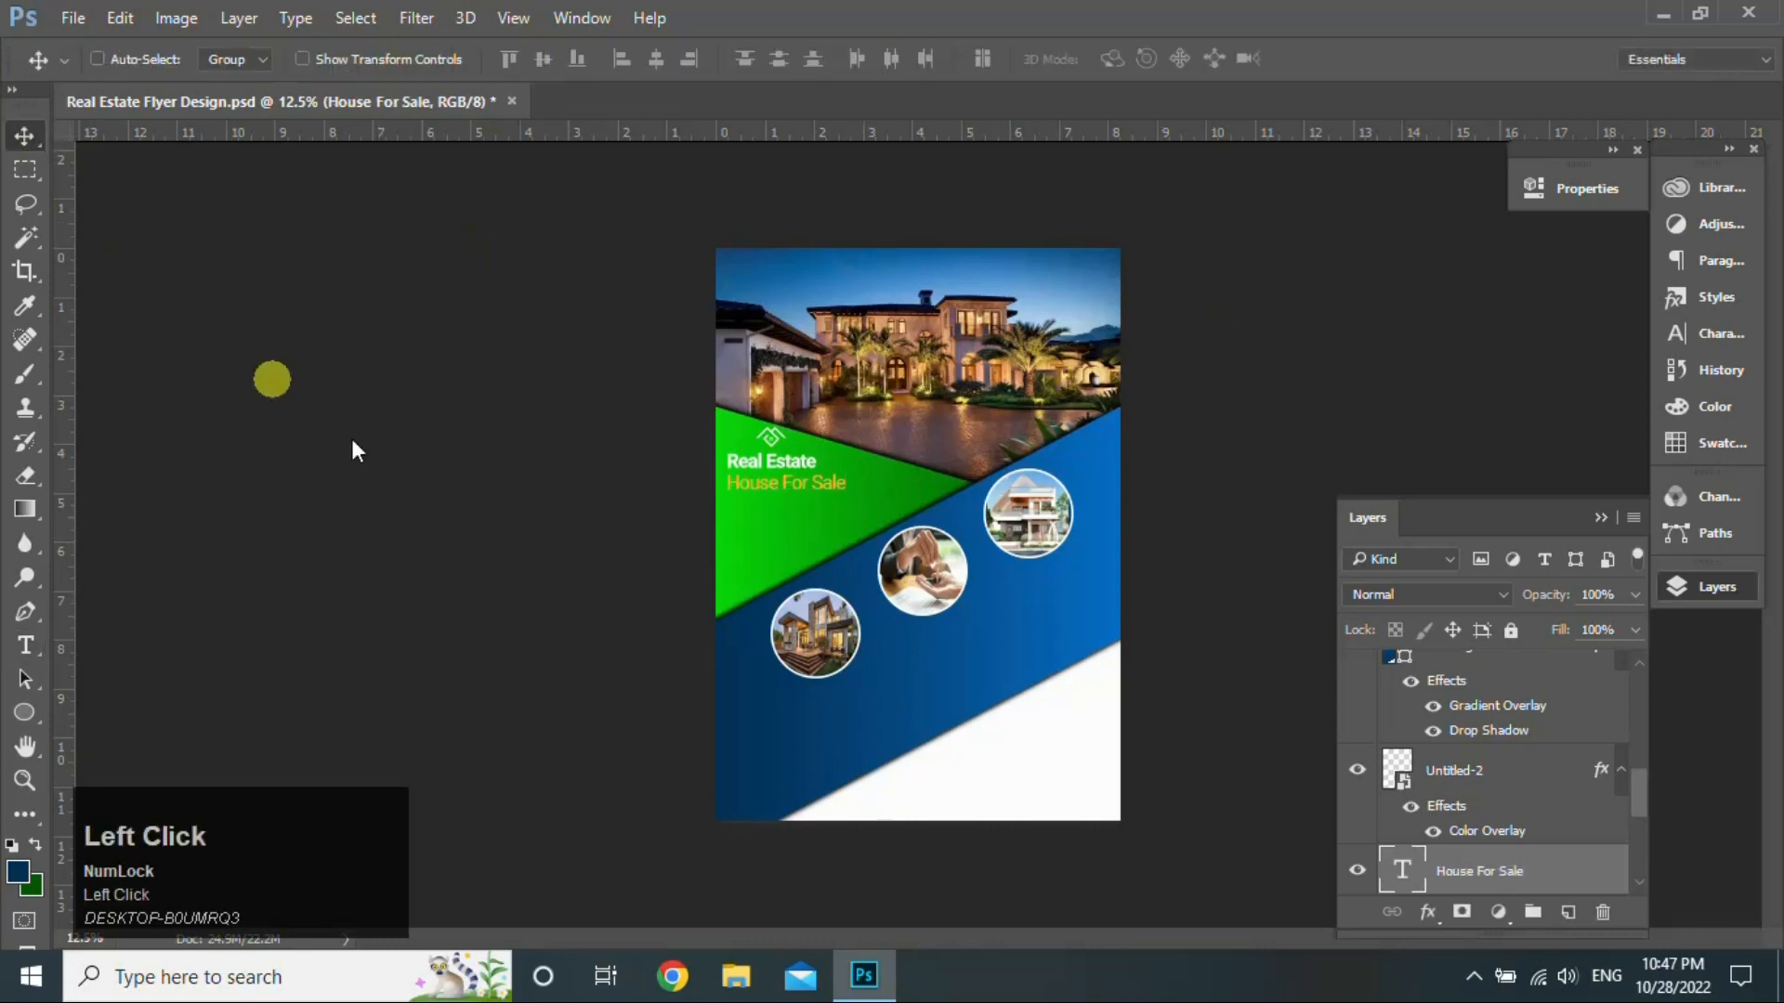
Step: Scale the House For Sale text proportionally to about 112%, keeping its left edge aligned with Real Estate
key("ctrl+t")
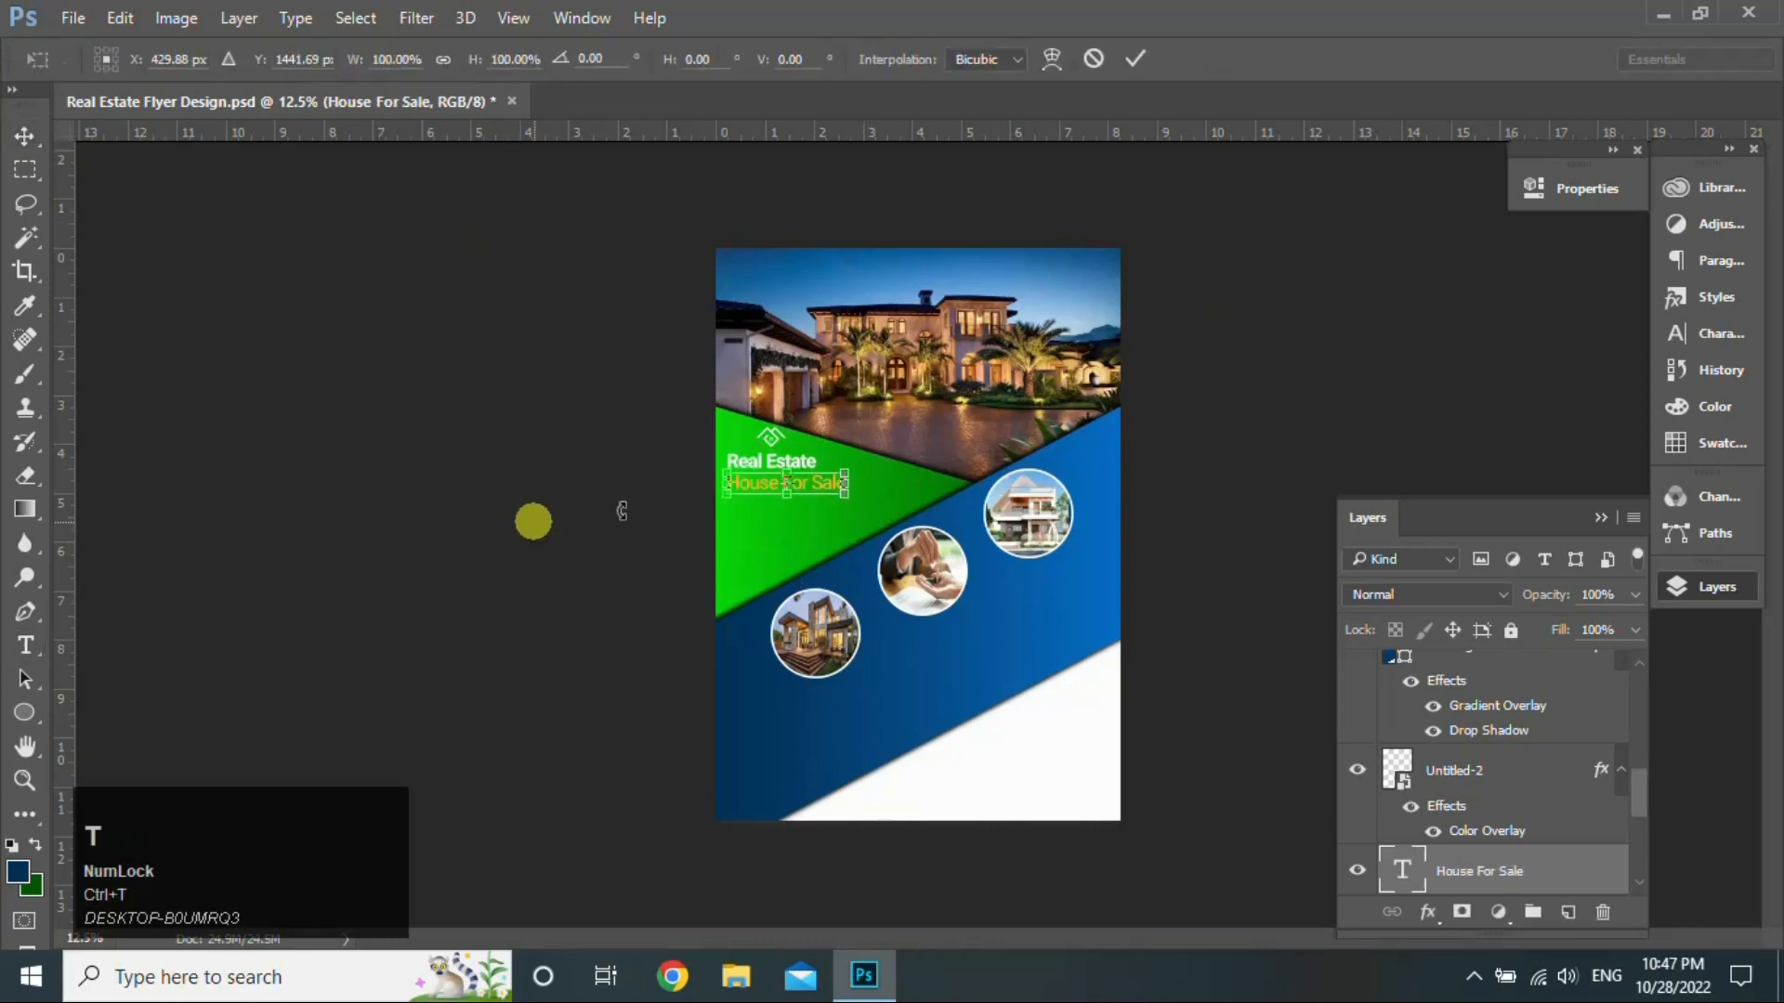
left_click_drag(844, 495, 860, 497)
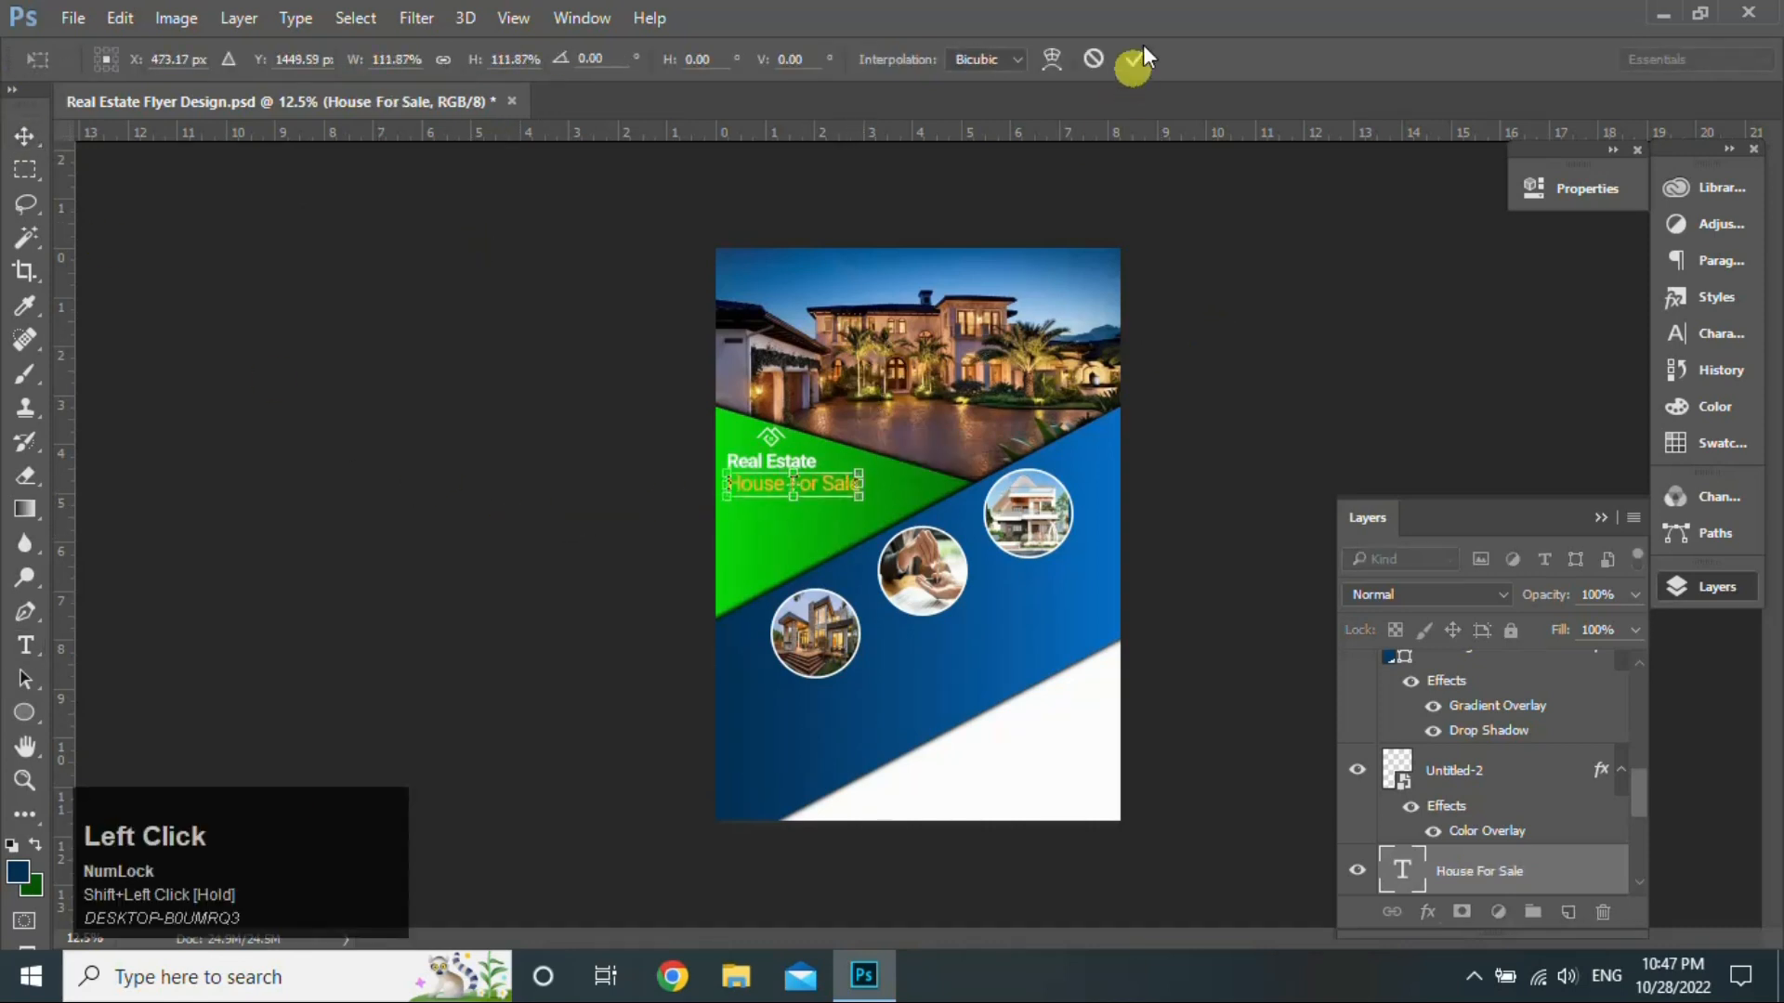
left_click(1126, 71)
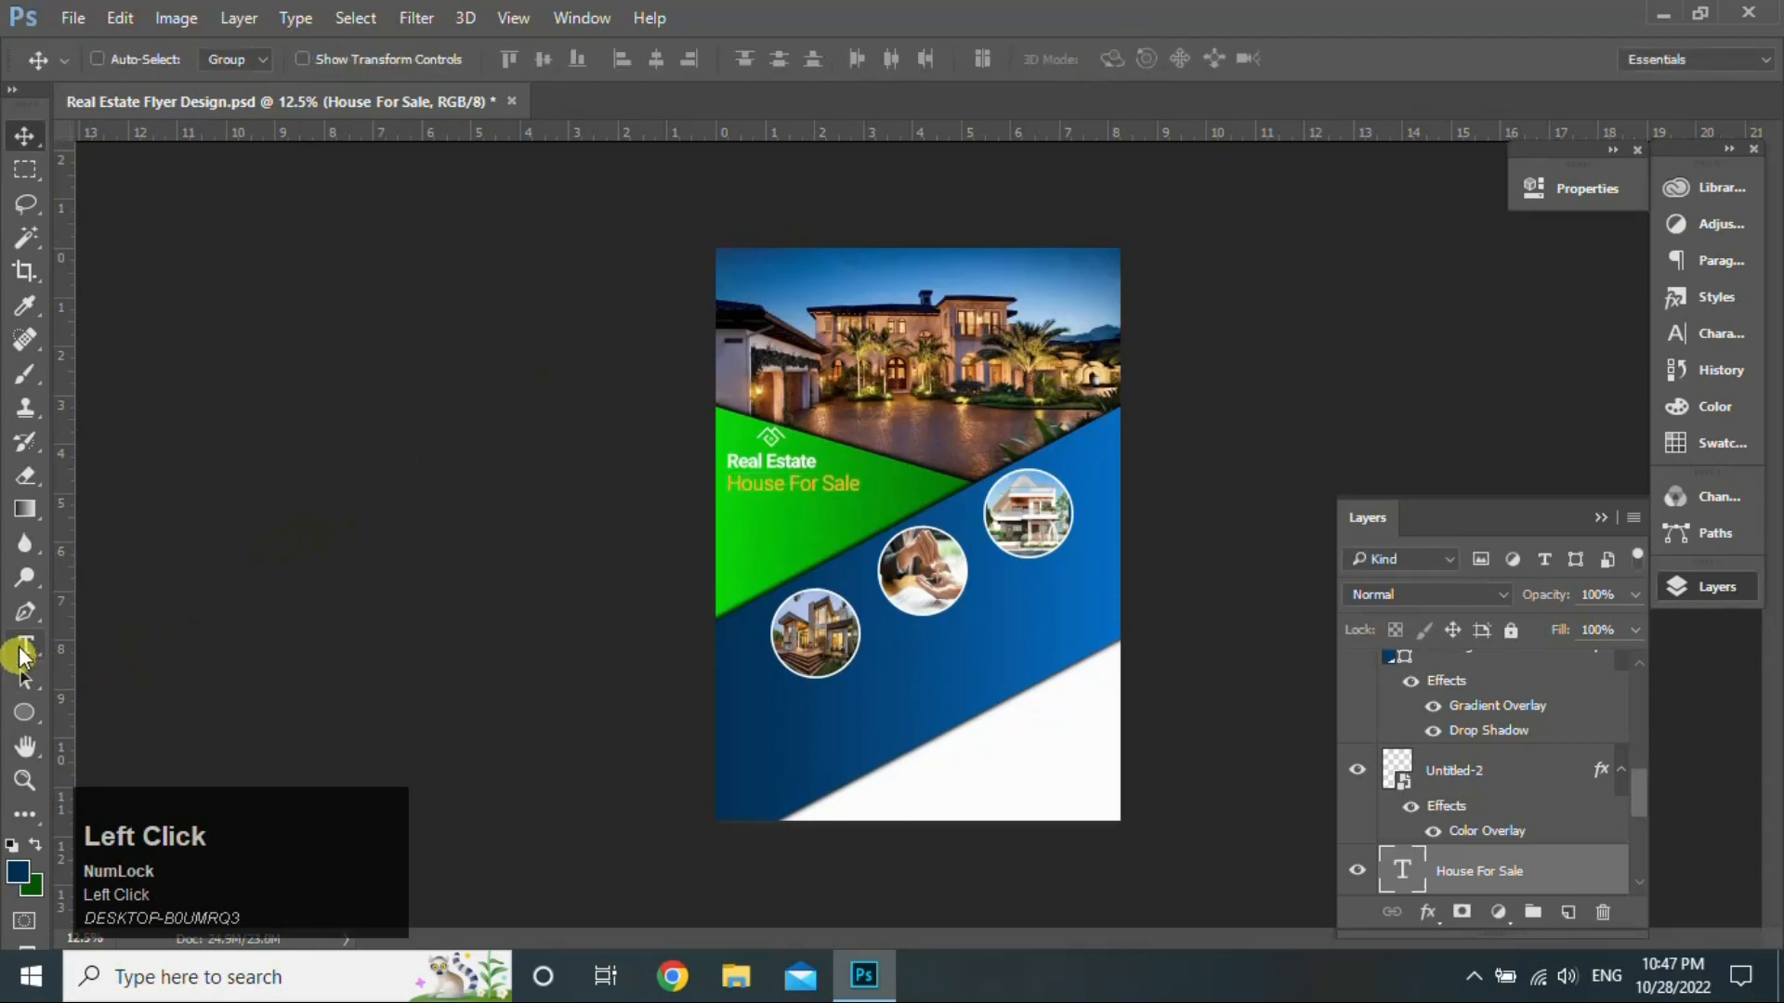
Step: Set the font style of the whole House For Sale text to Roboto Light
left_click(765, 484)
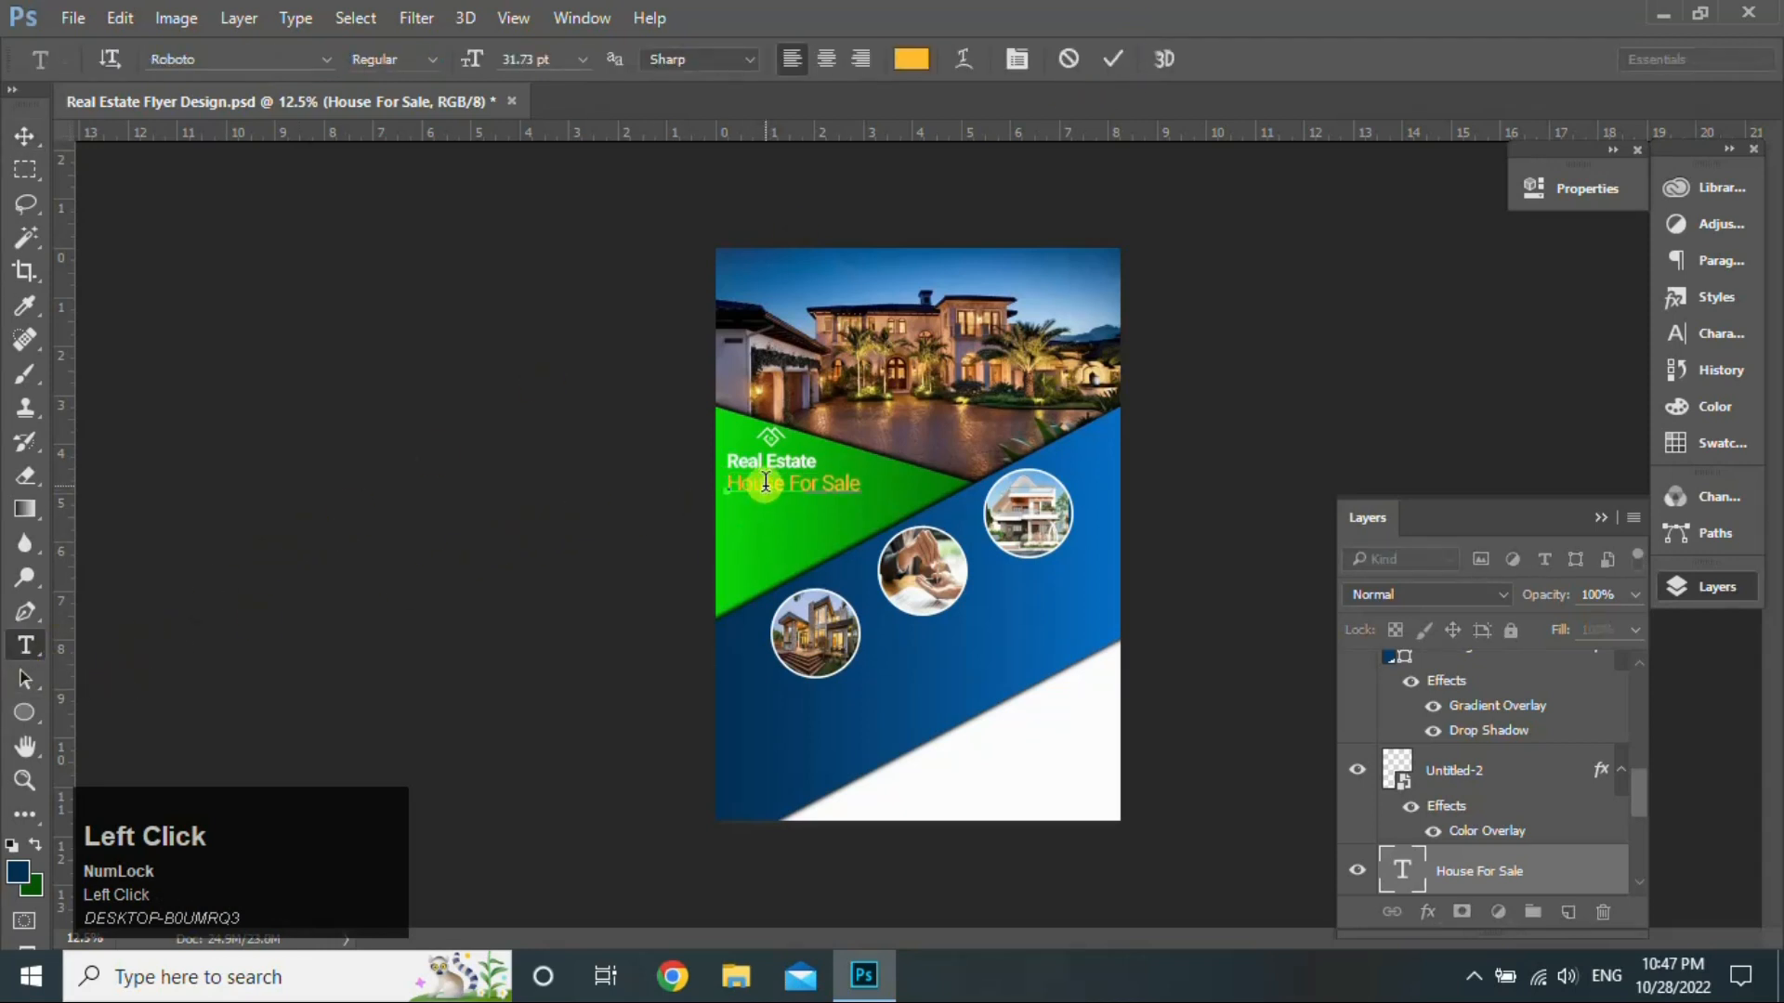
key("ctrl+a")
left_click(450, 57)
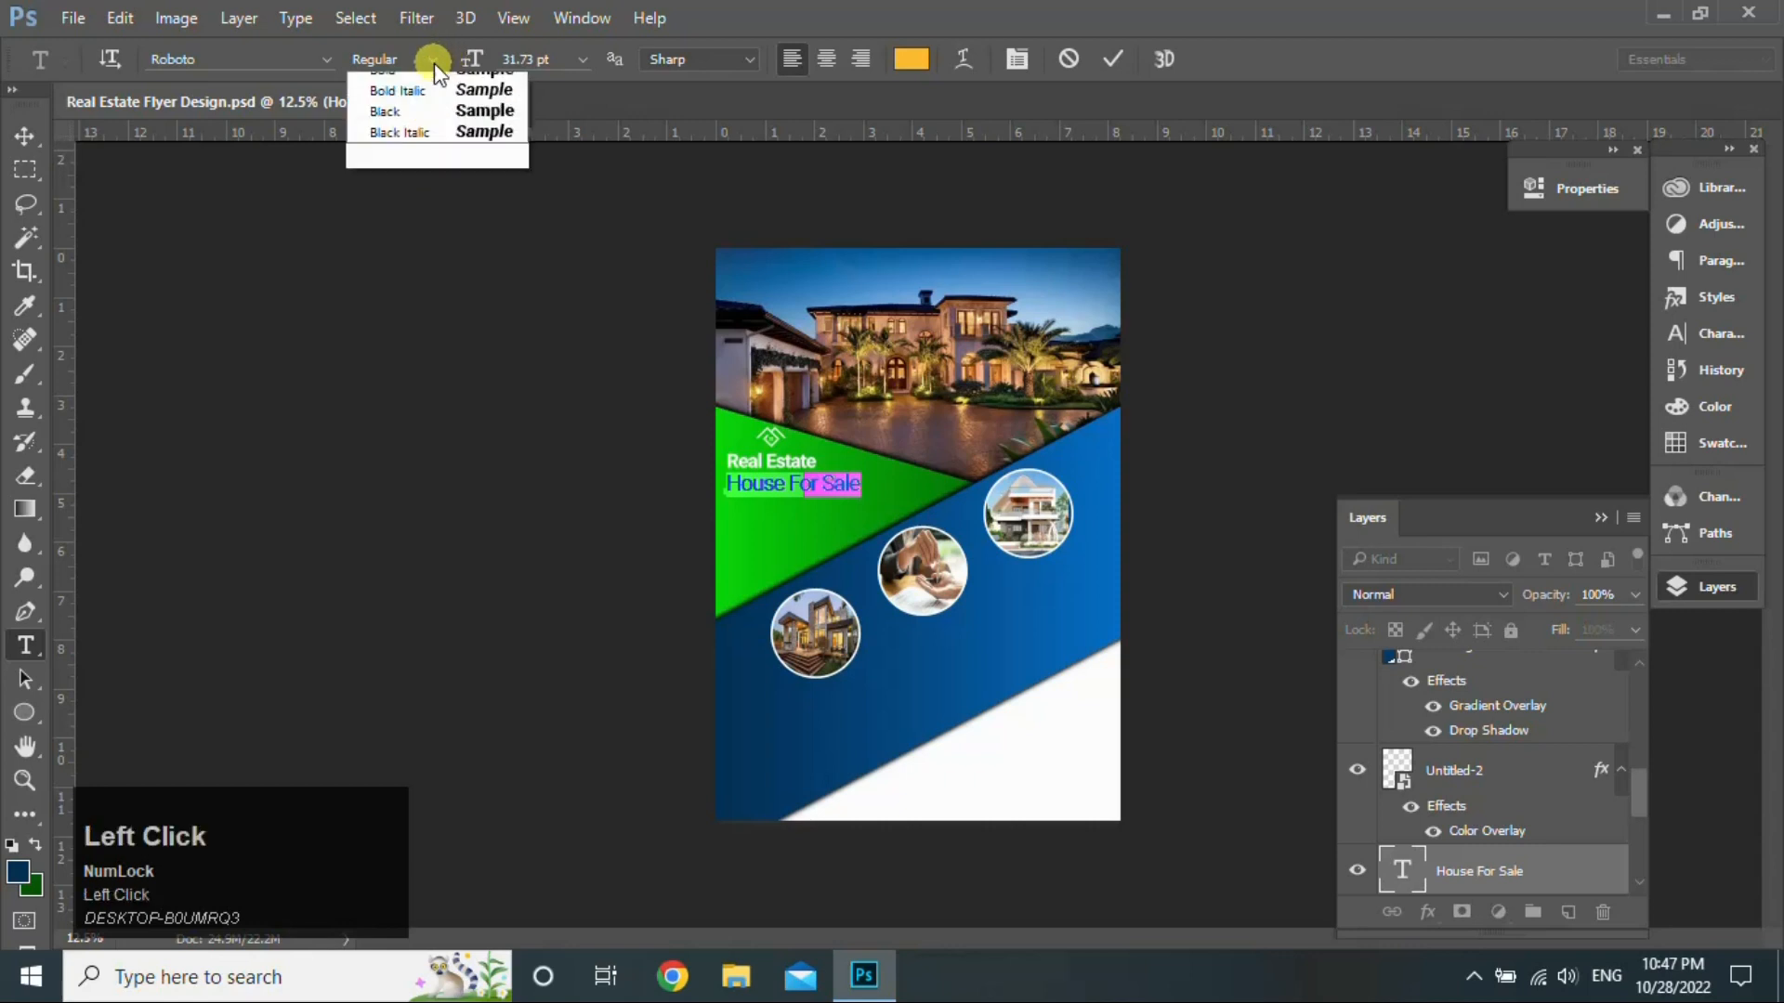
left_click(474, 128)
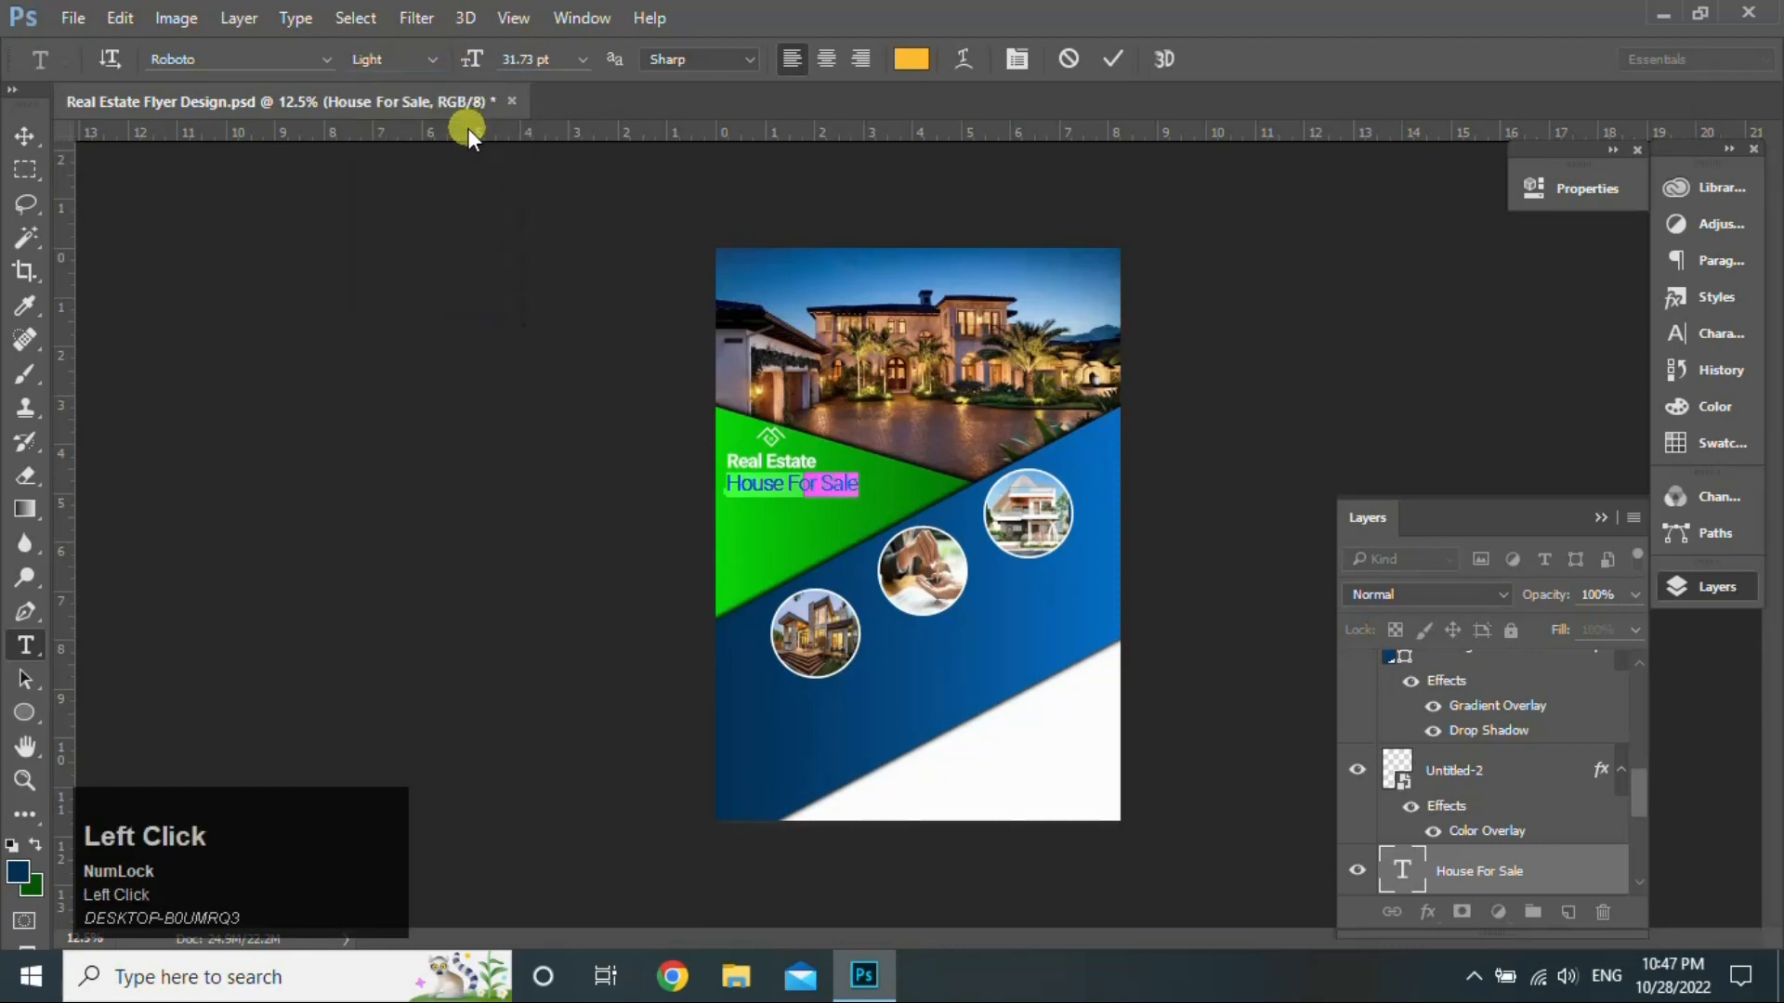
left_click(25, 140)
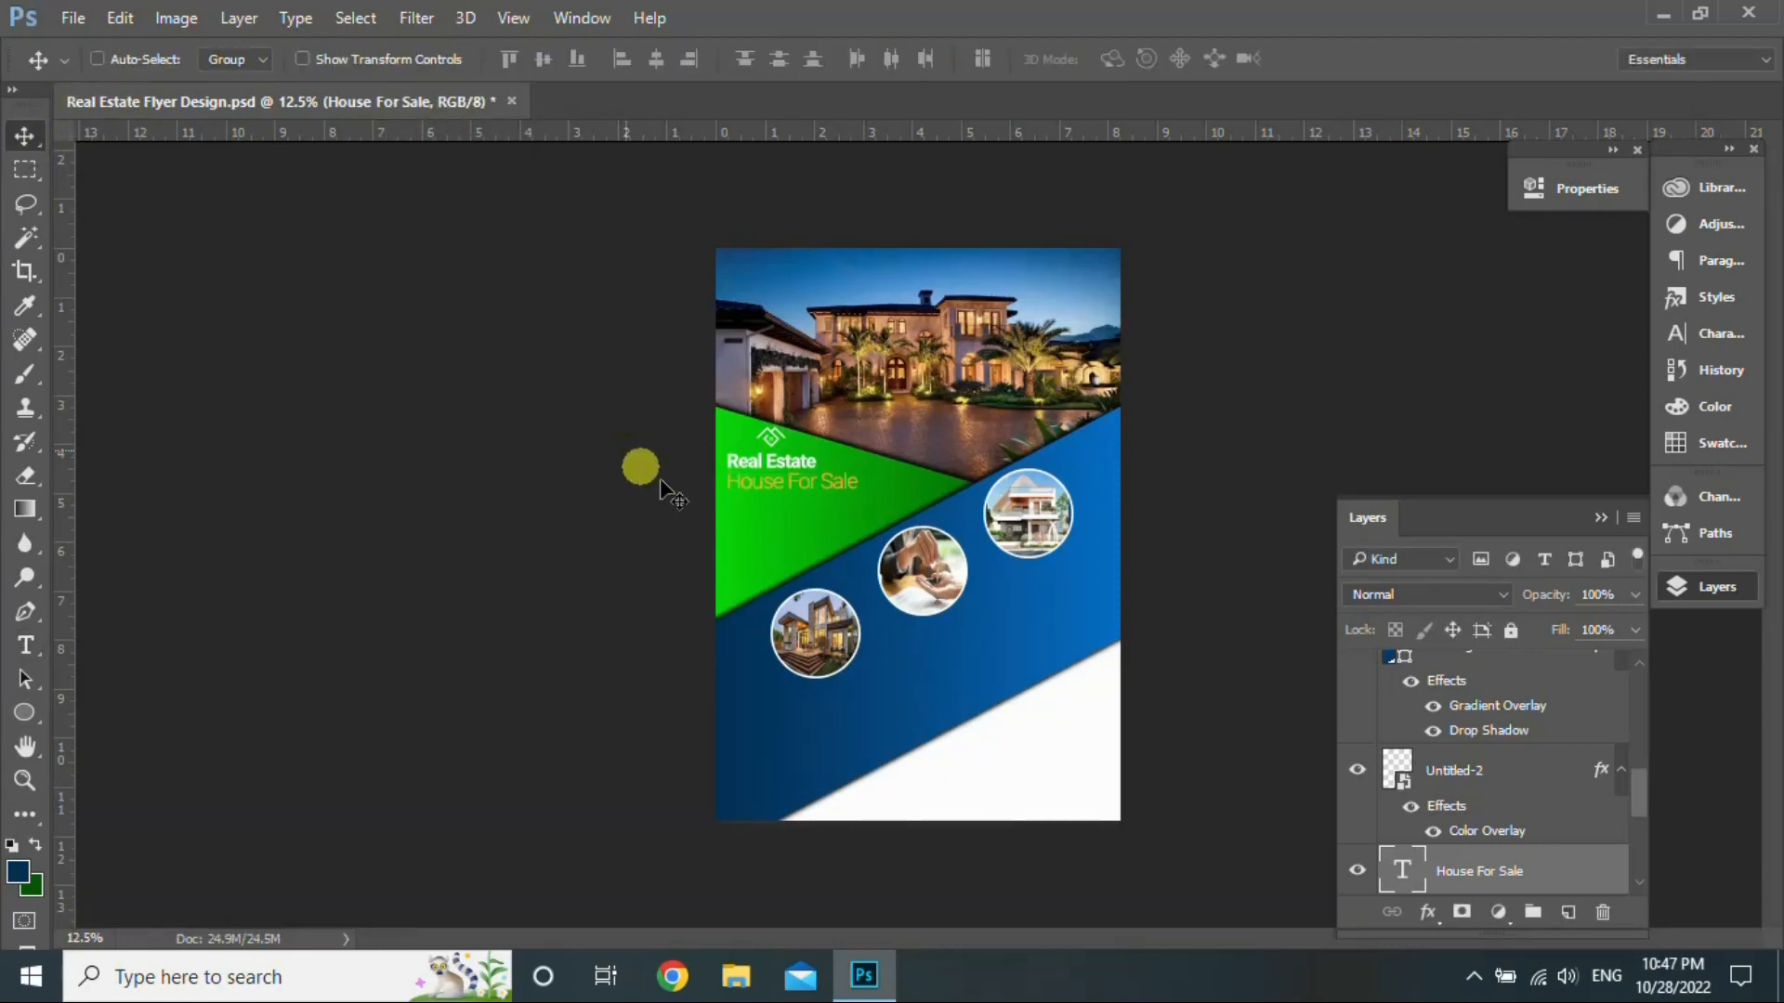
Step: Duplicate the Real Estate text straight down, placing the copy a little below House For Sale
mouse_move(1619, 857)
left_mouse_down()
mouse_move(1660, 797)
mouse_move(1577, 816)
left_mouse_up()
left_click(1533, 797)
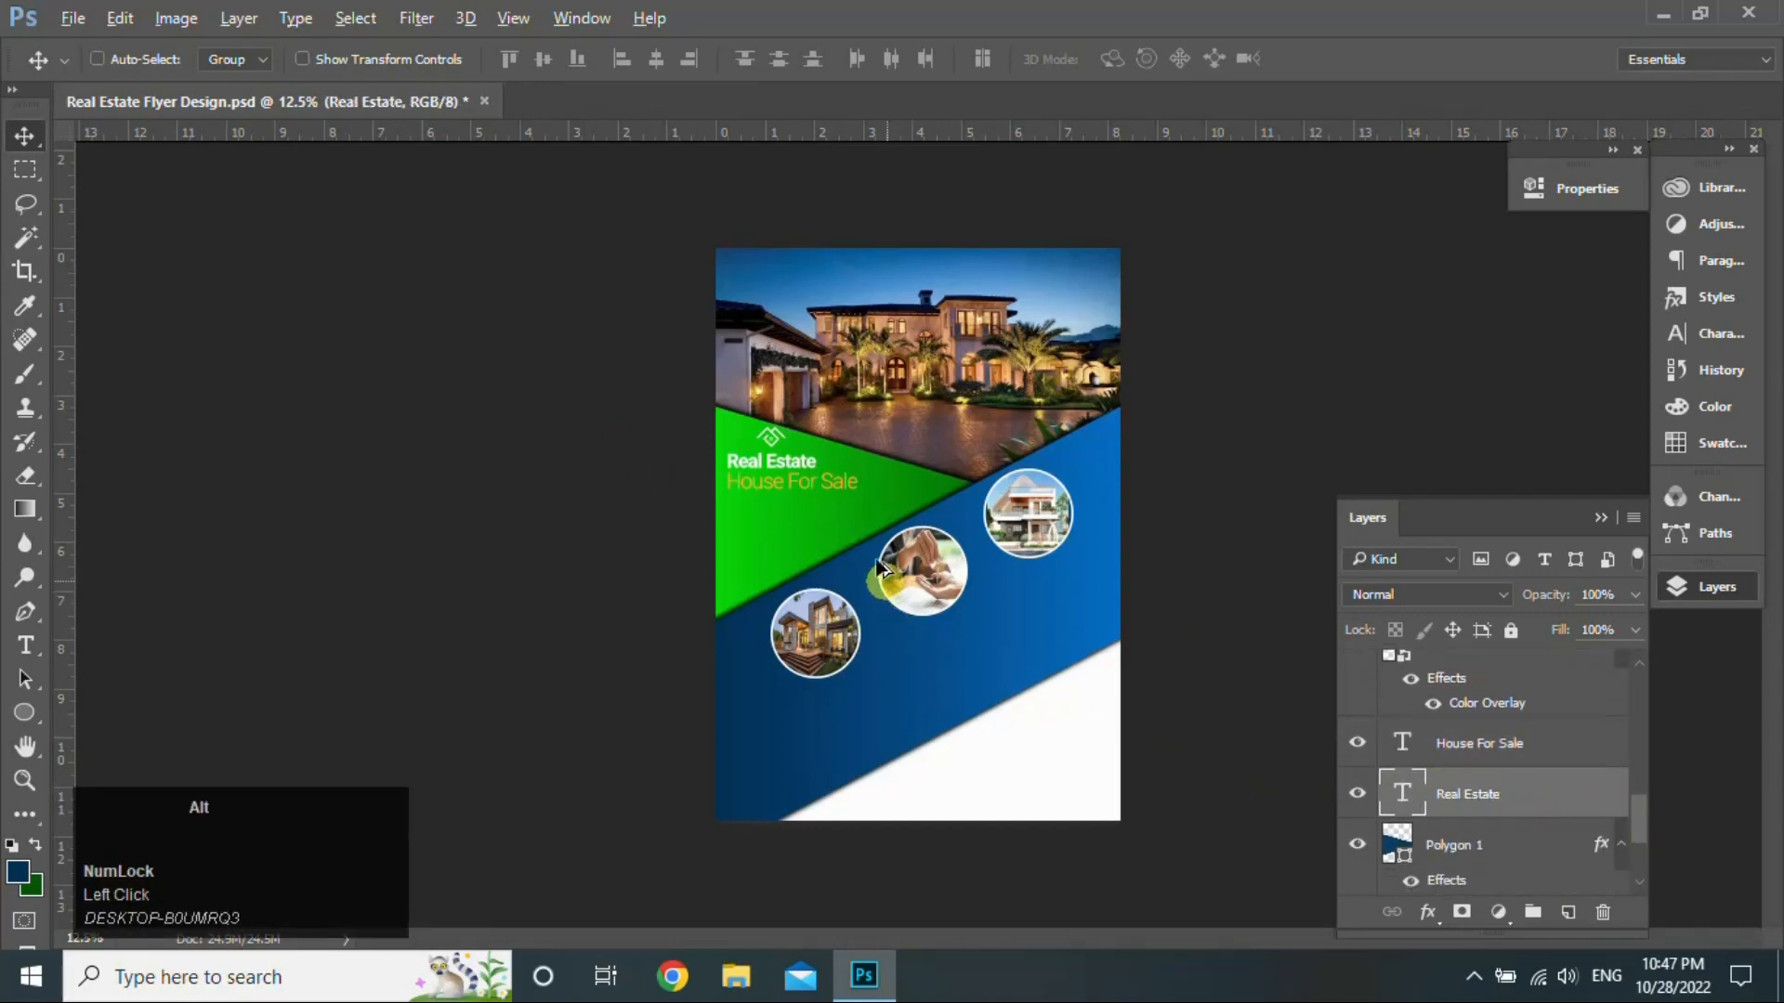
left_click_drag(797, 467, 794, 515)
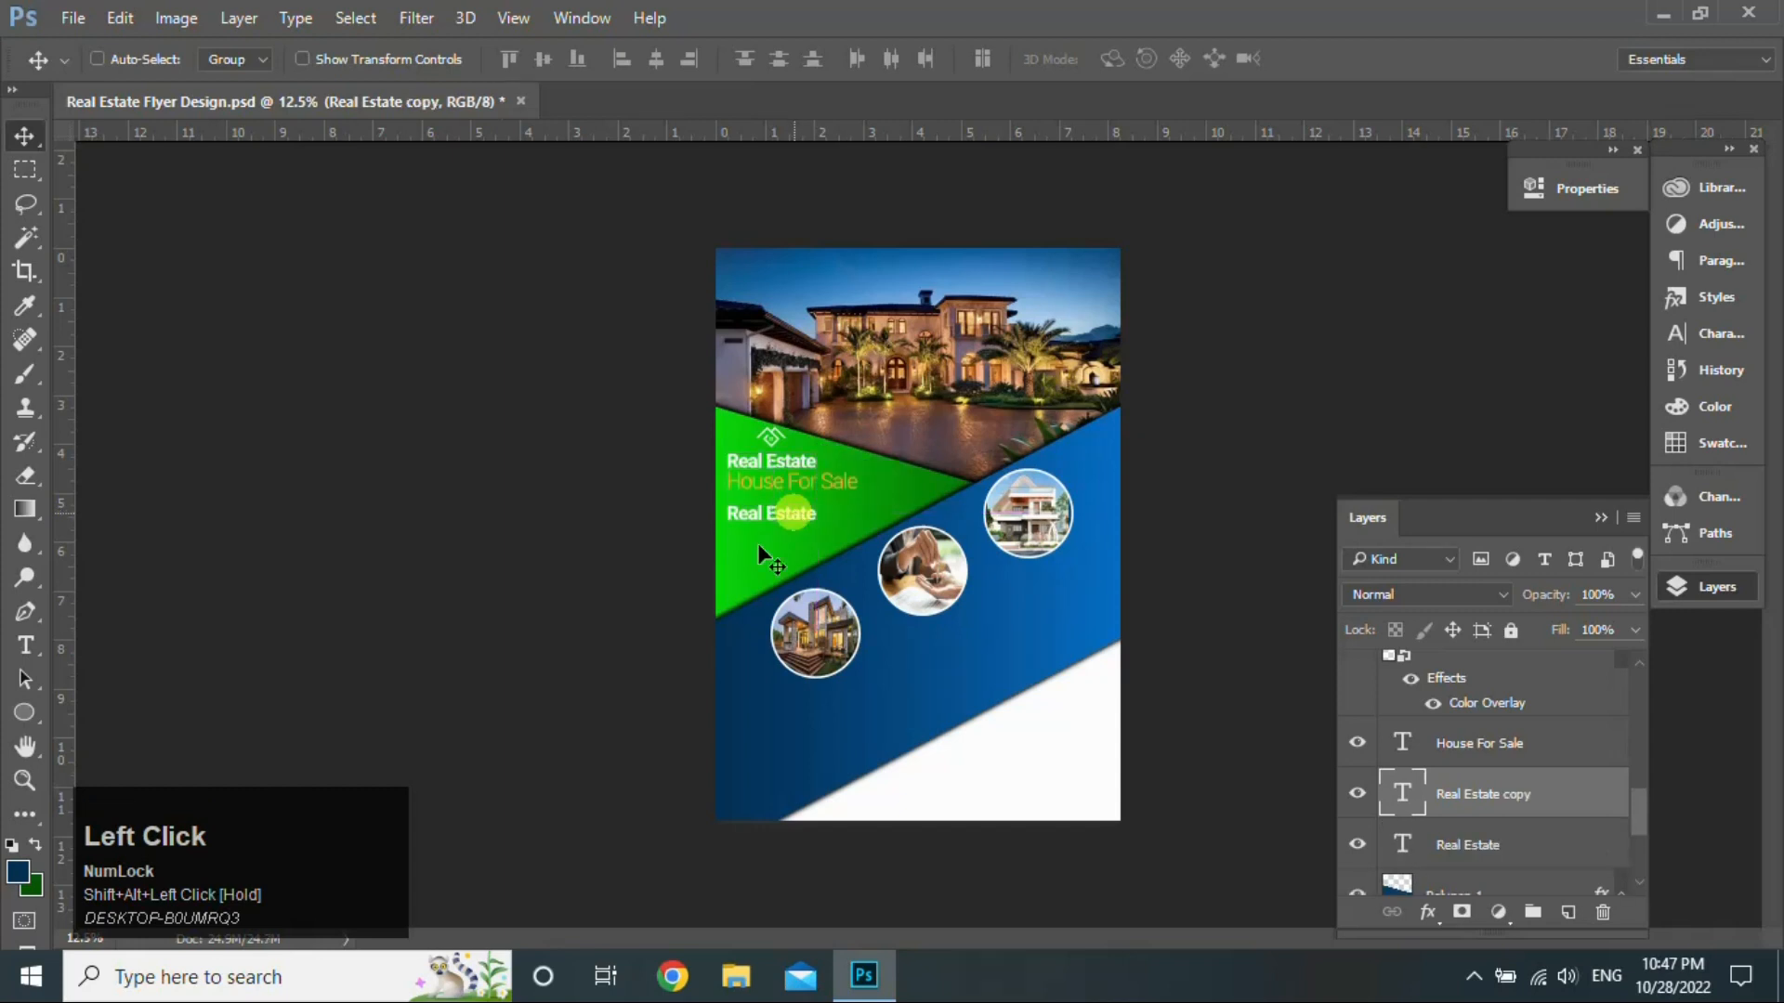
Step: Set the duplicated Real Estate text to Roboto Medium and replace its wording with "Feature"
left_click(25, 645)
left_click(799, 525)
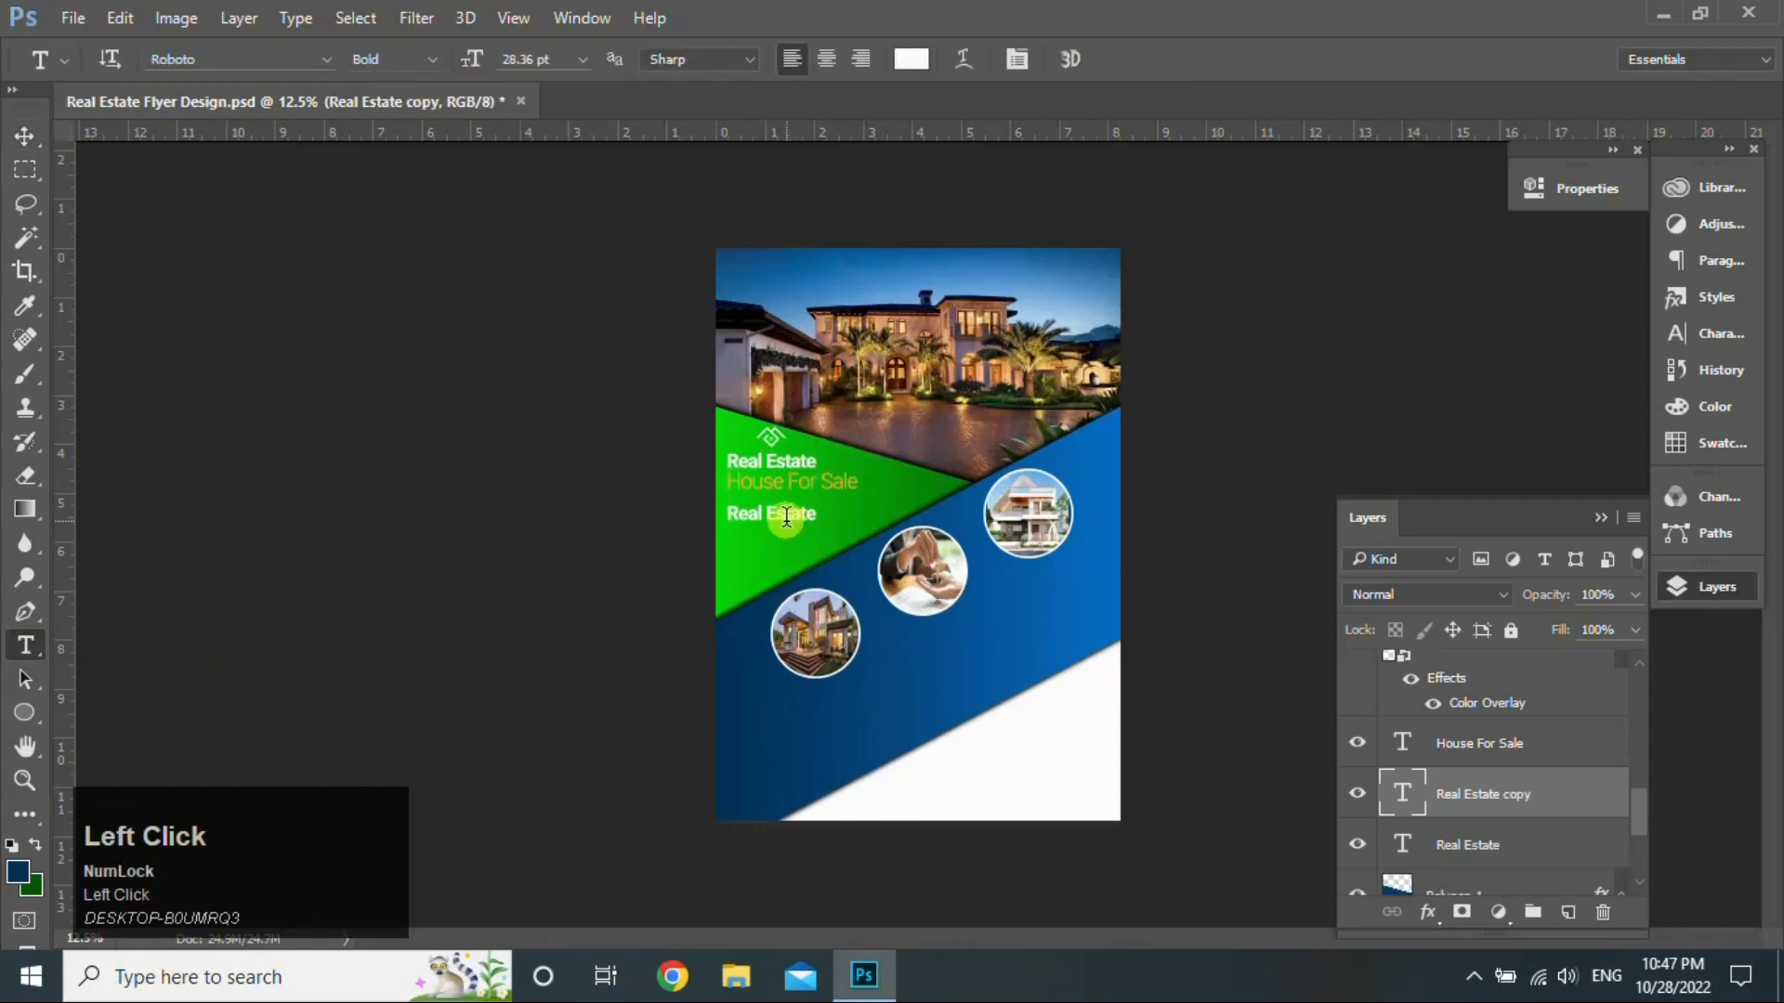
key("ctrl+a")
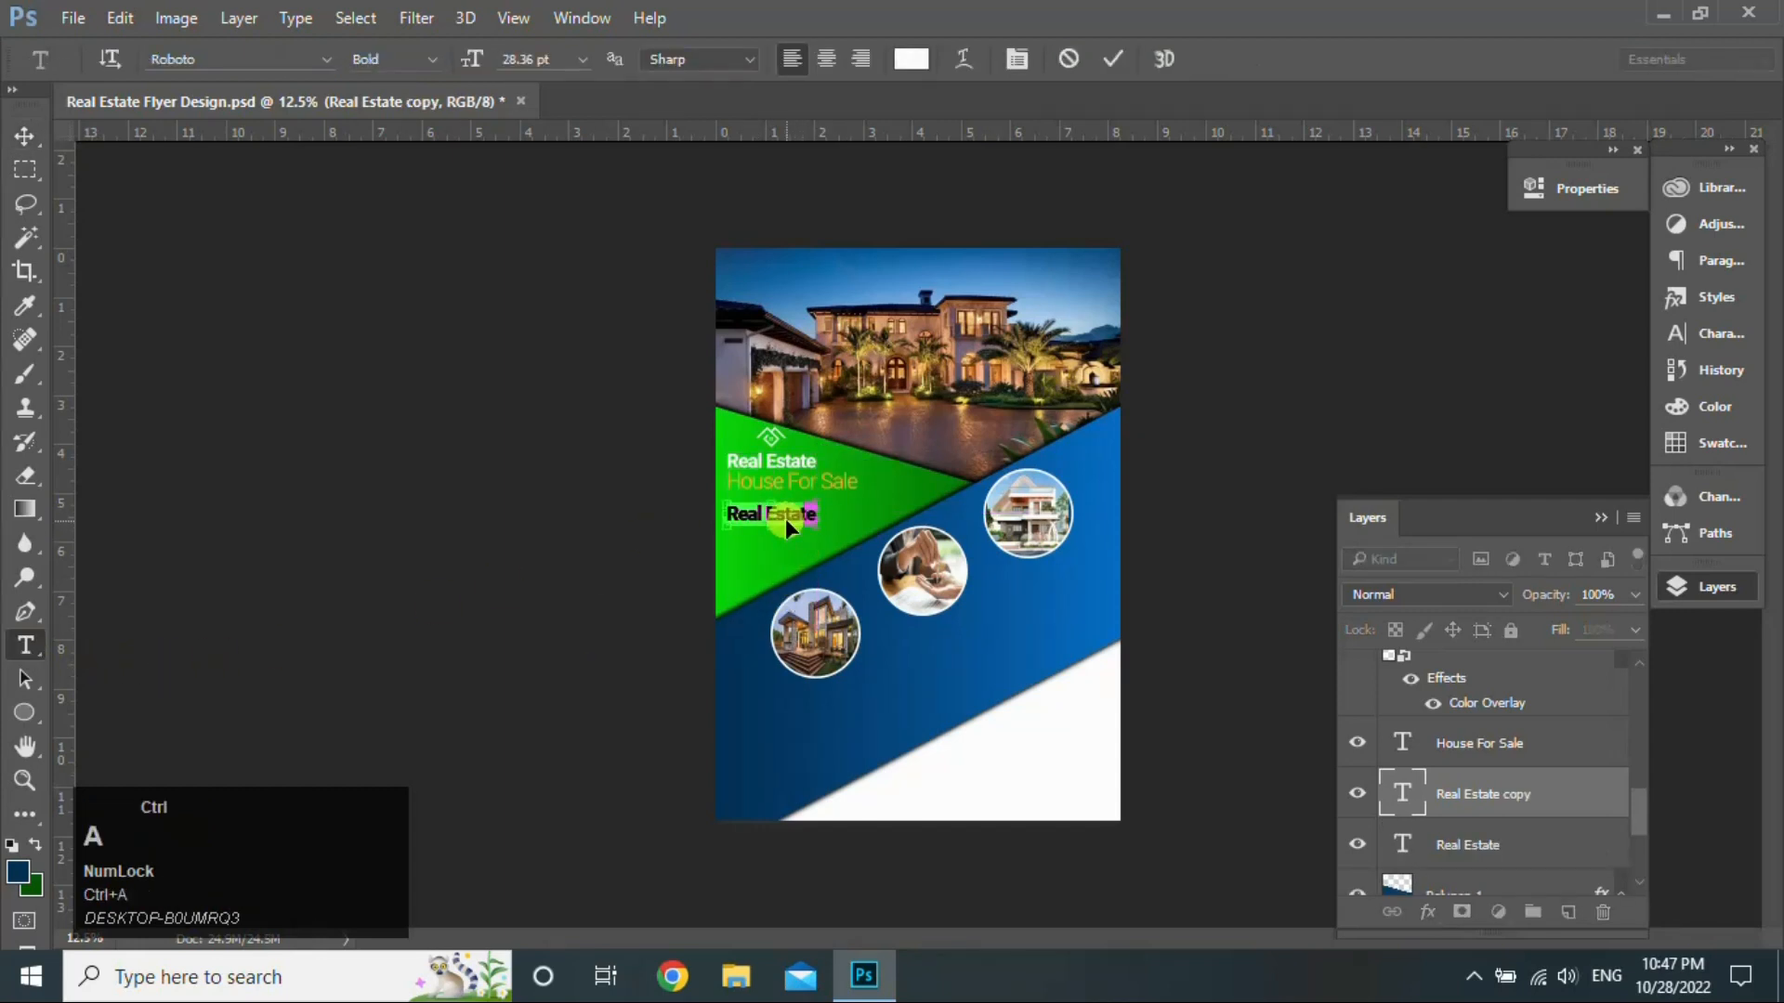
left_click(431, 59)
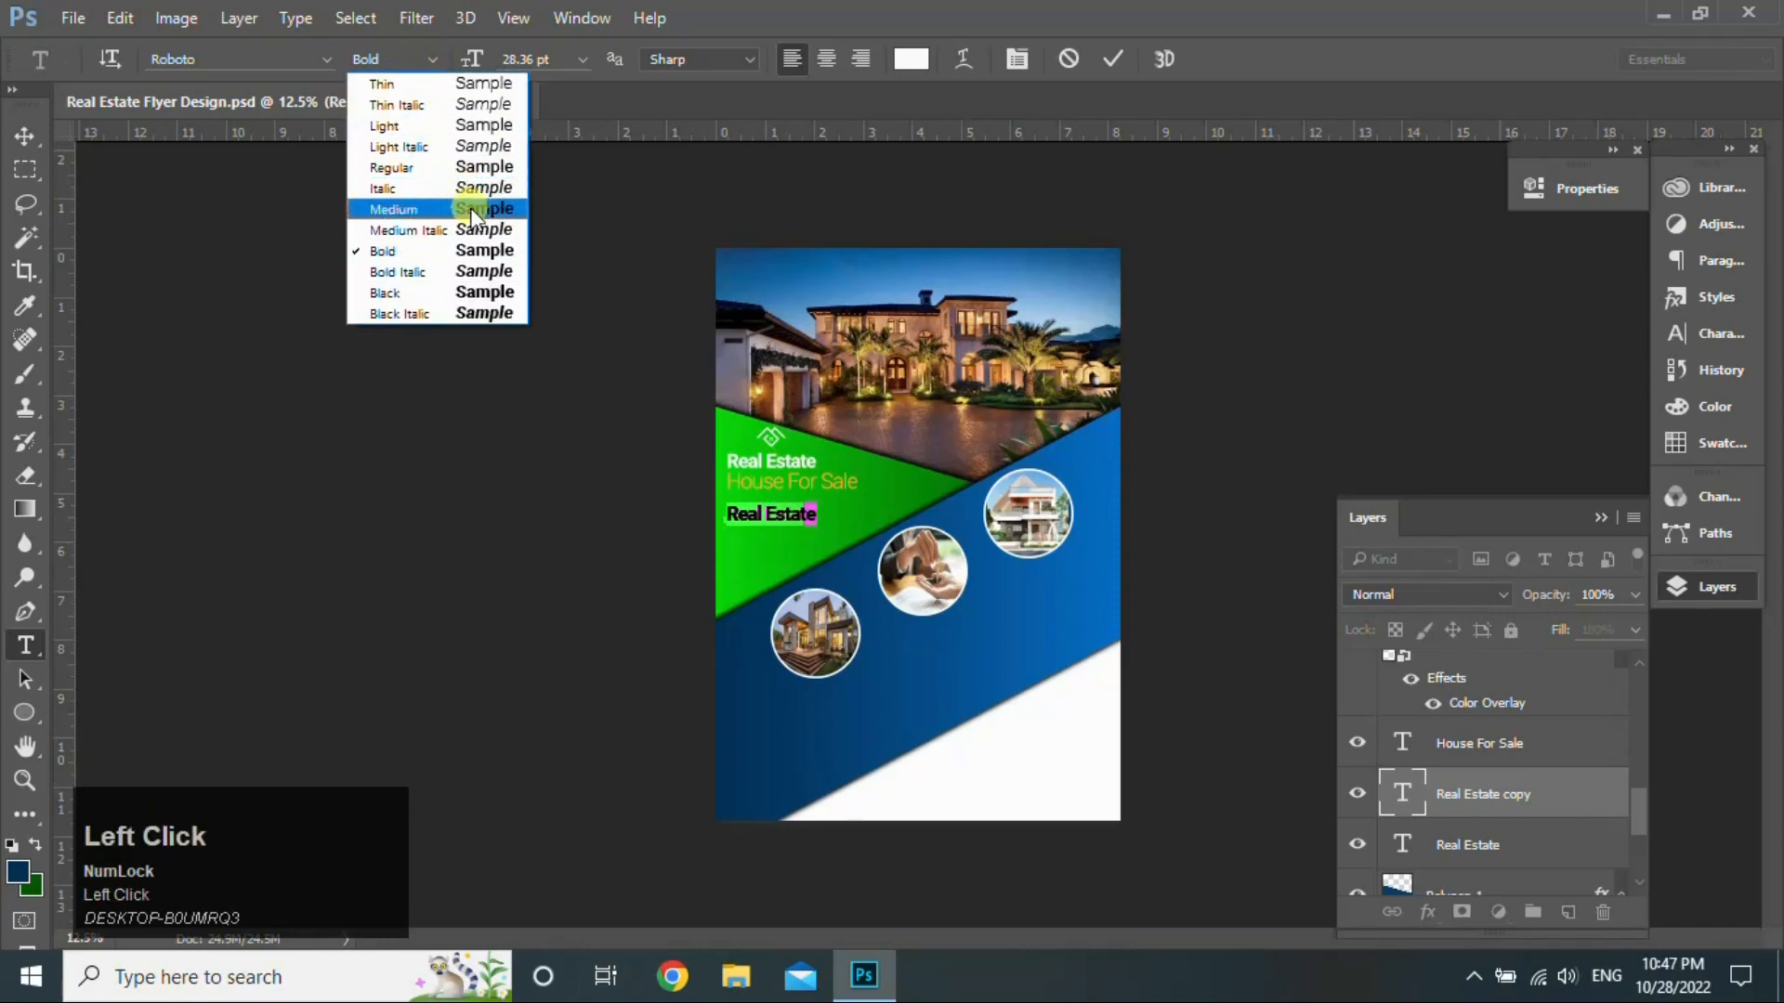
left_click(409, 212)
type("Feature")
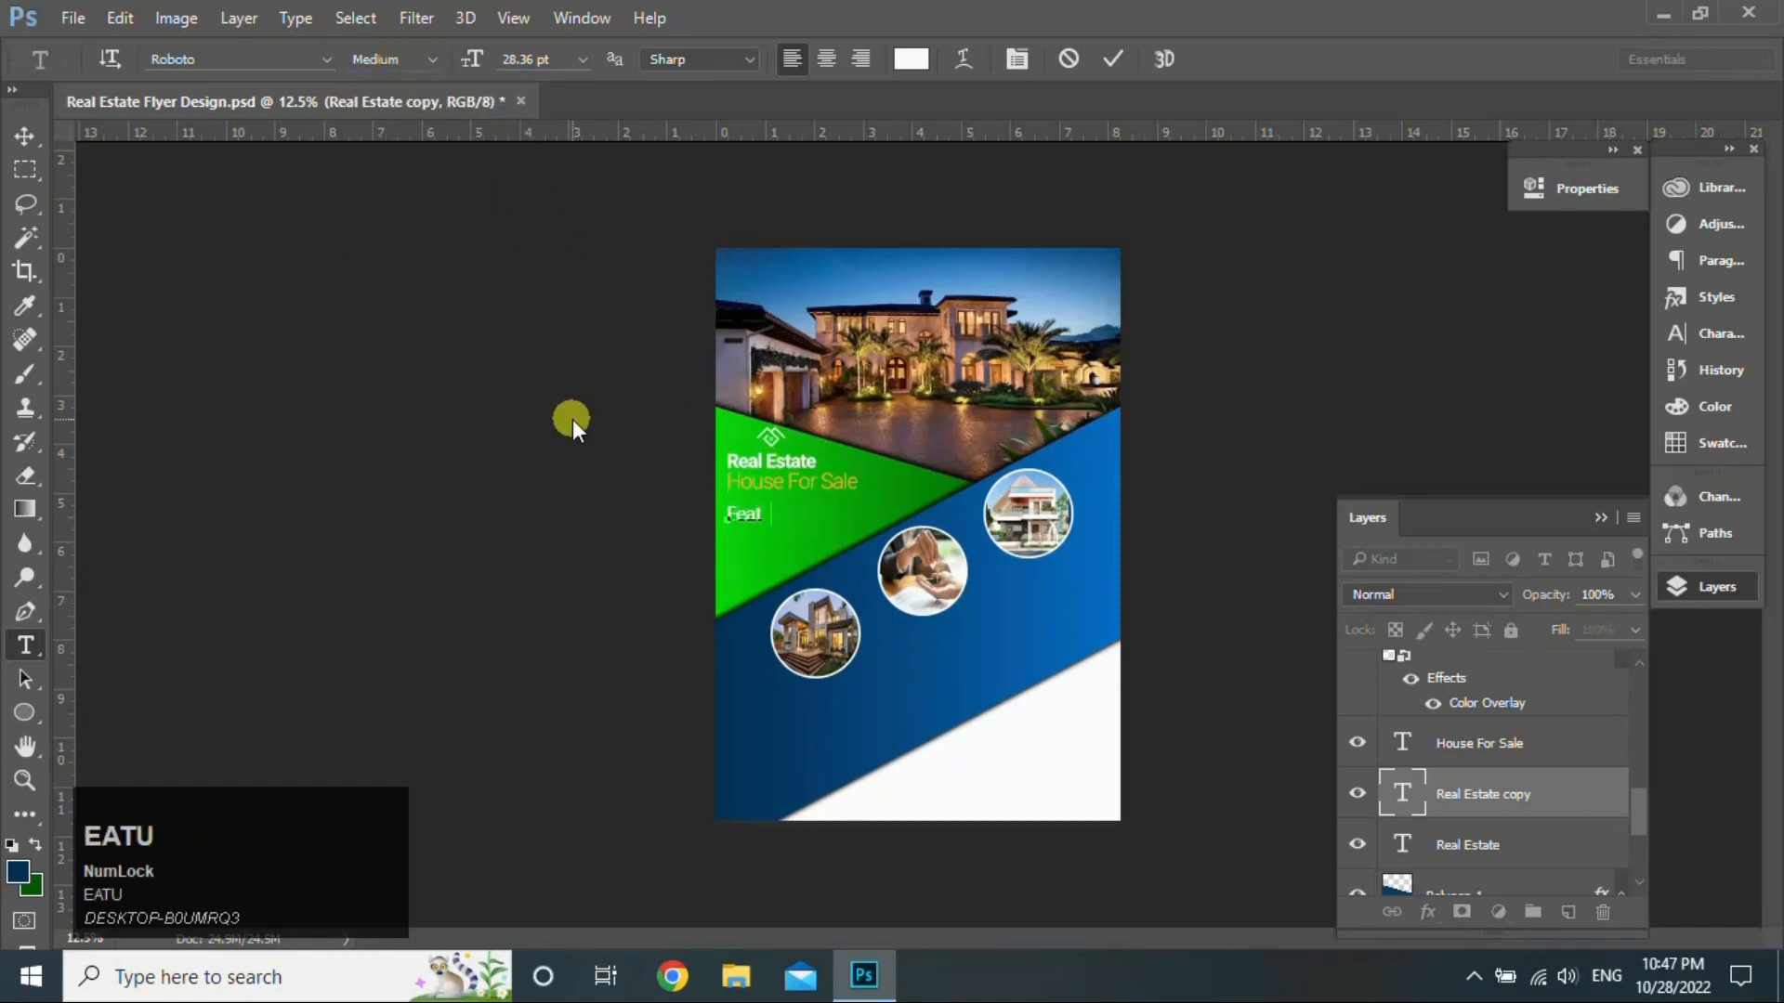
left_click(25, 135)
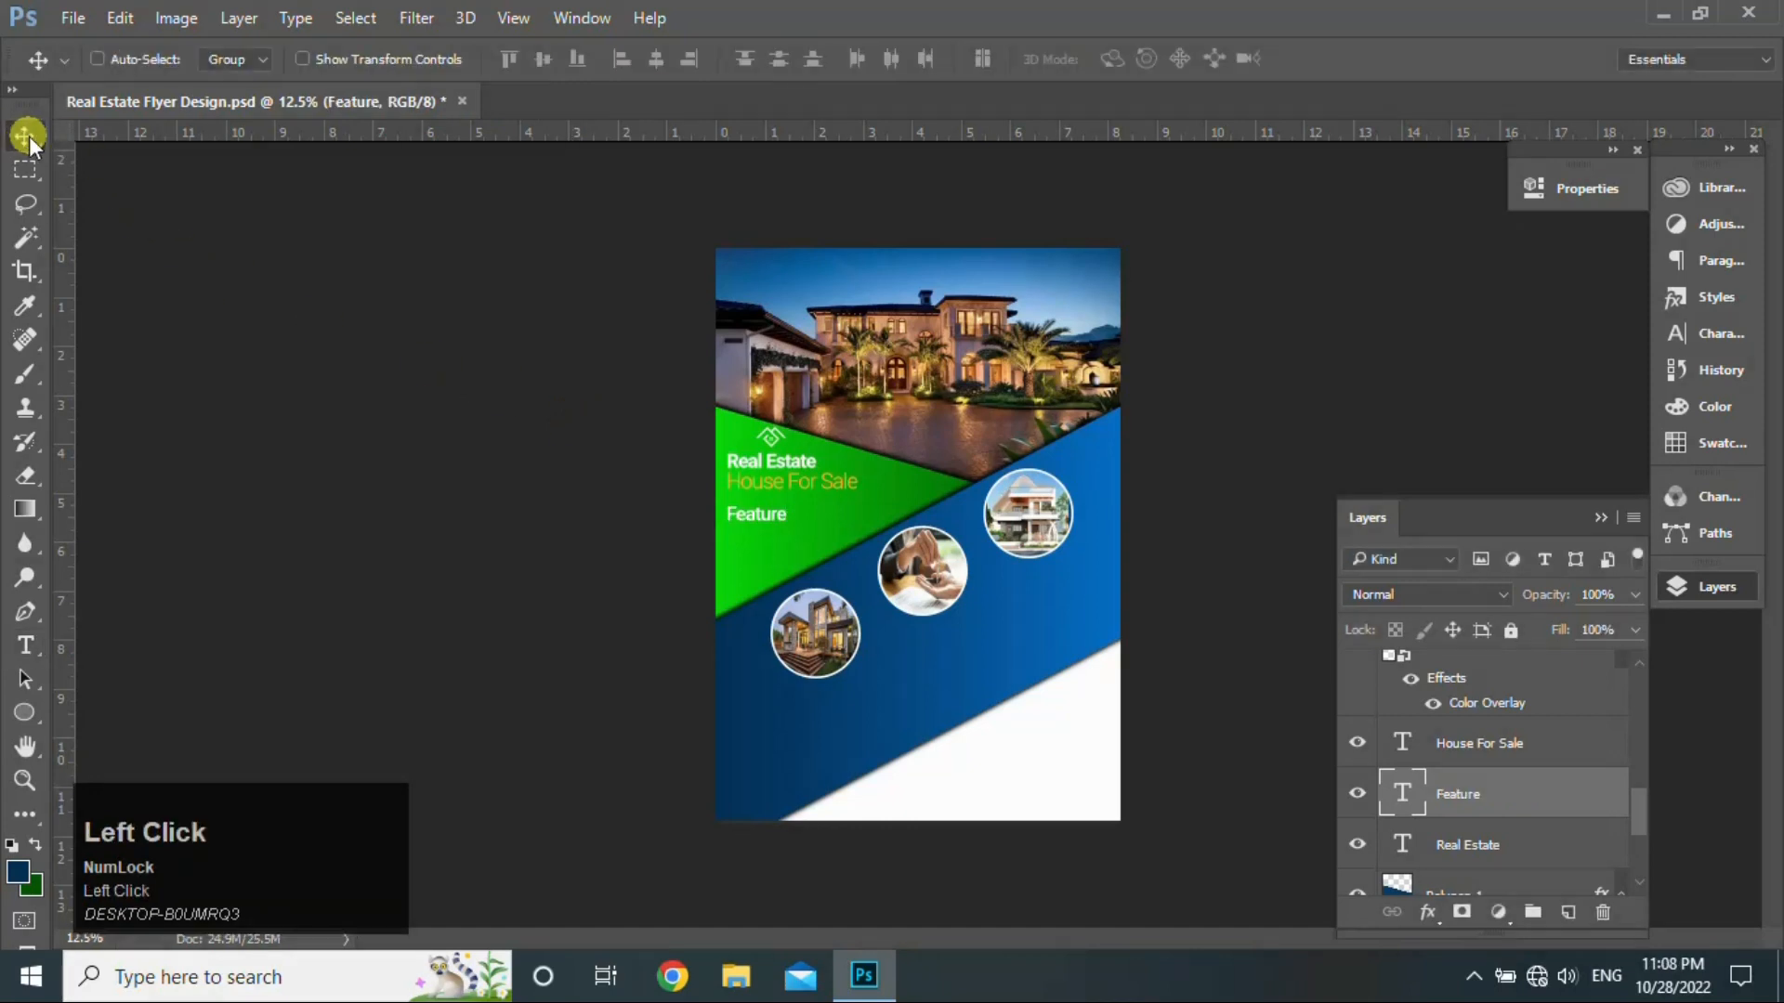
Step: Create a paragraph text box below Feature, paste the lorem ipsum text into it and set its size to 14 pt
left_click(25, 643)
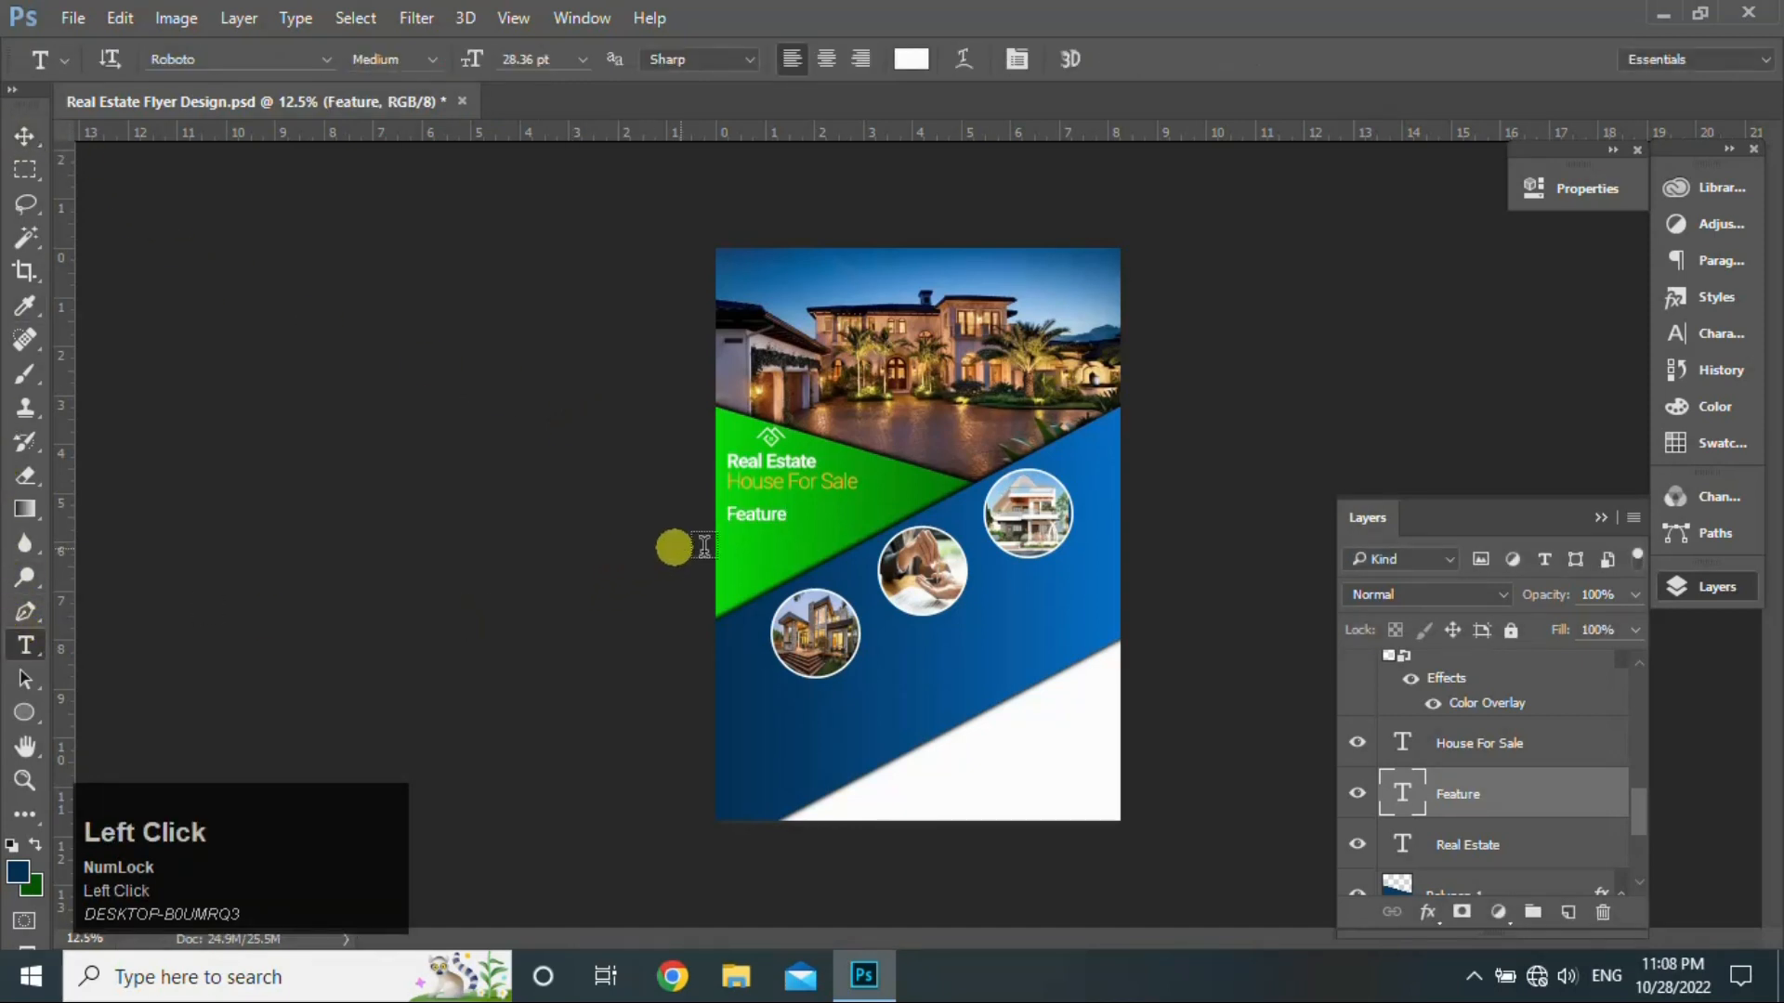
left_click_drag(750, 563, 935, 634)
key("ctrl")
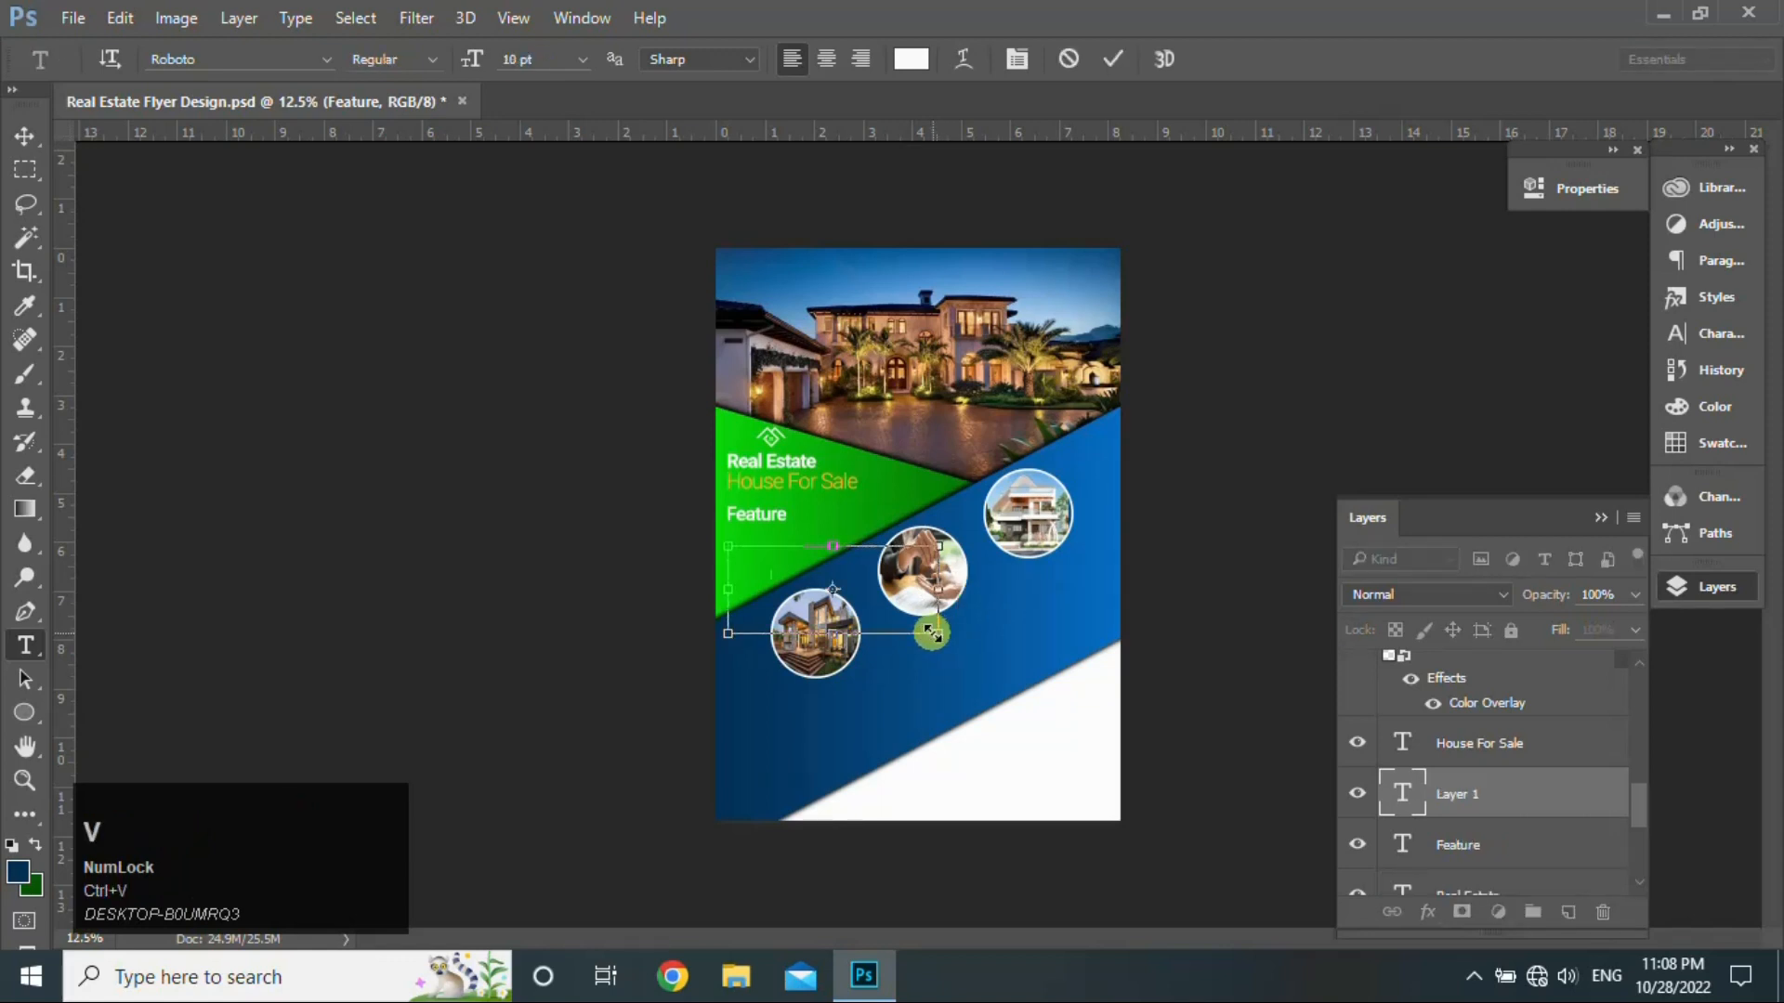
key("ctrl+v")
key("ctrl+a")
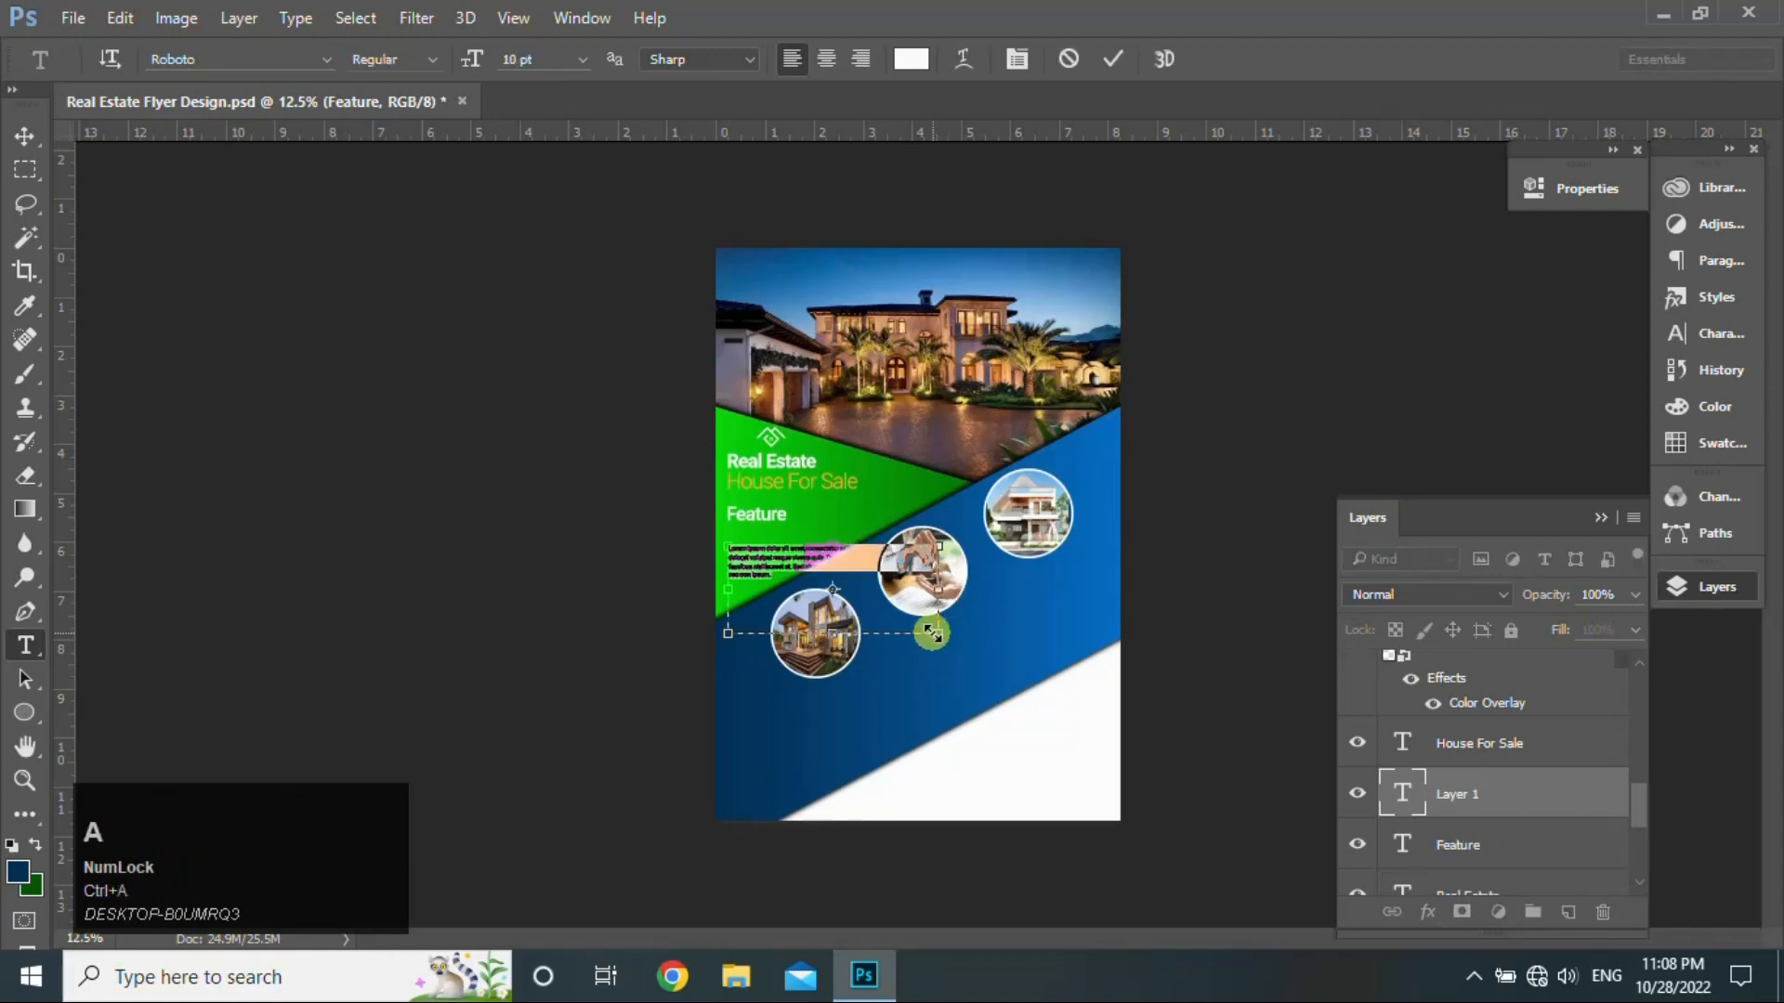
left_click(583, 60)
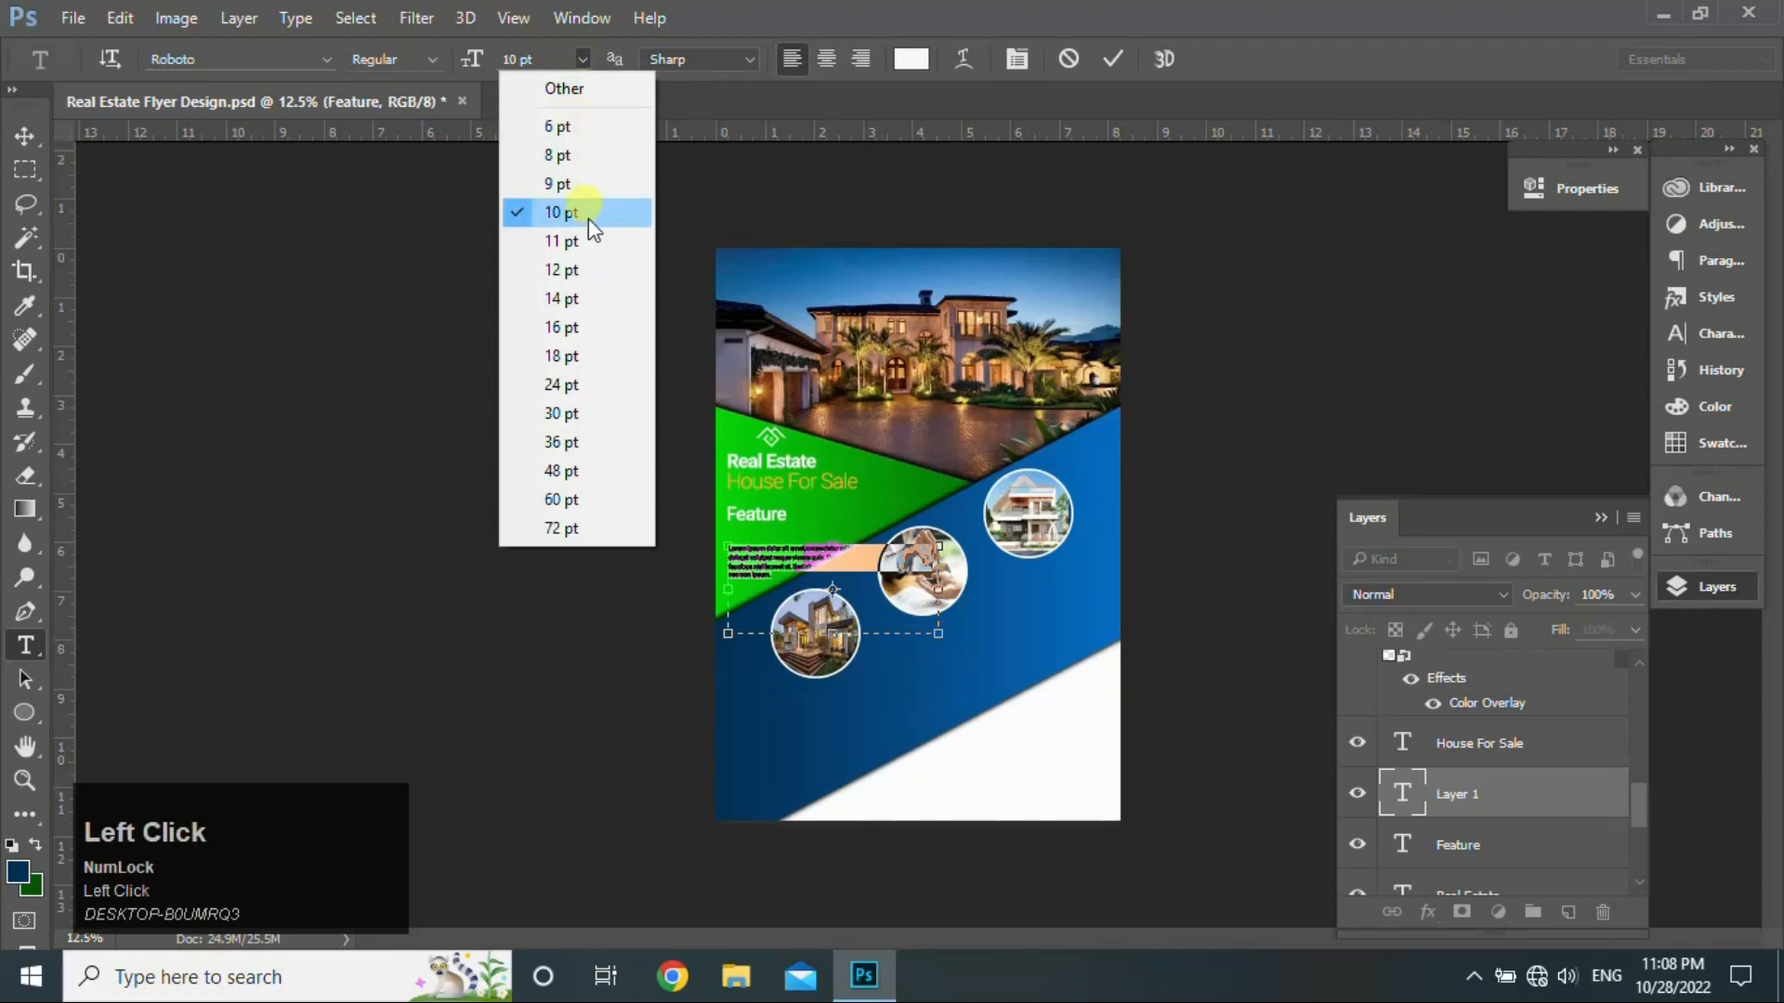
left_click(580, 298)
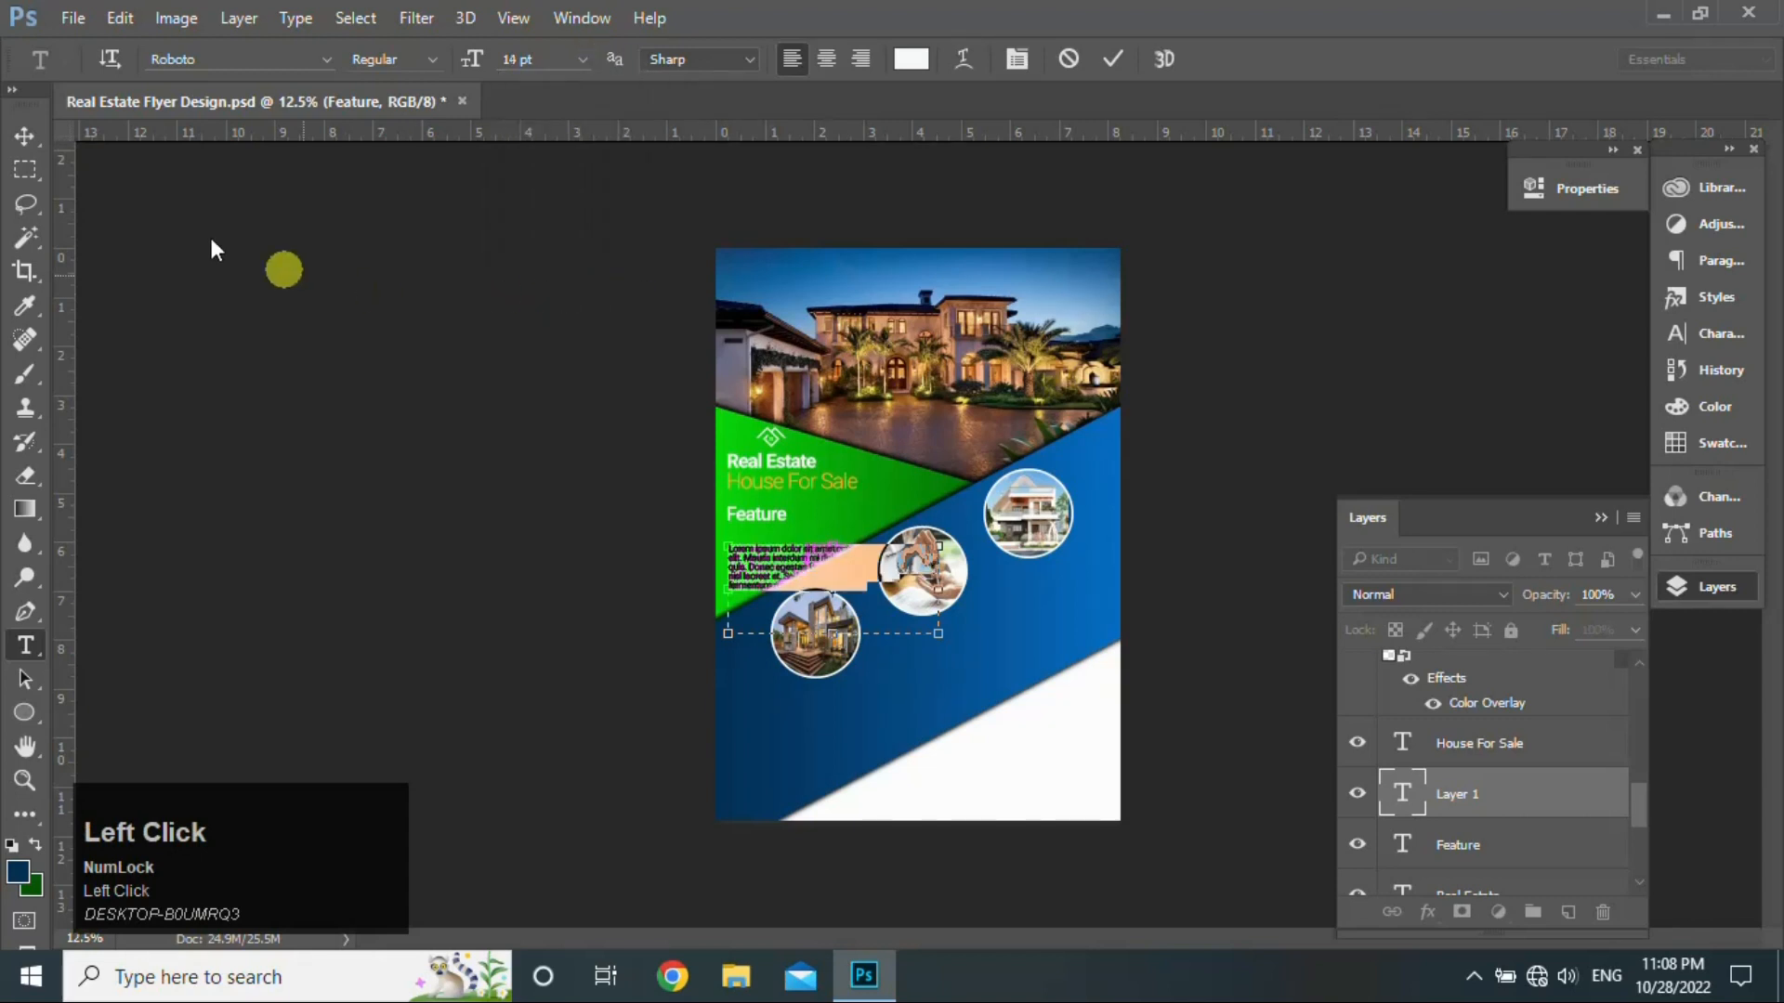
left_click(24, 137)
Step: Move the lorem ipsum paragraph up under Feature and scale it to about 56% width and 78% height to fit the green shape
left_click(786, 557)
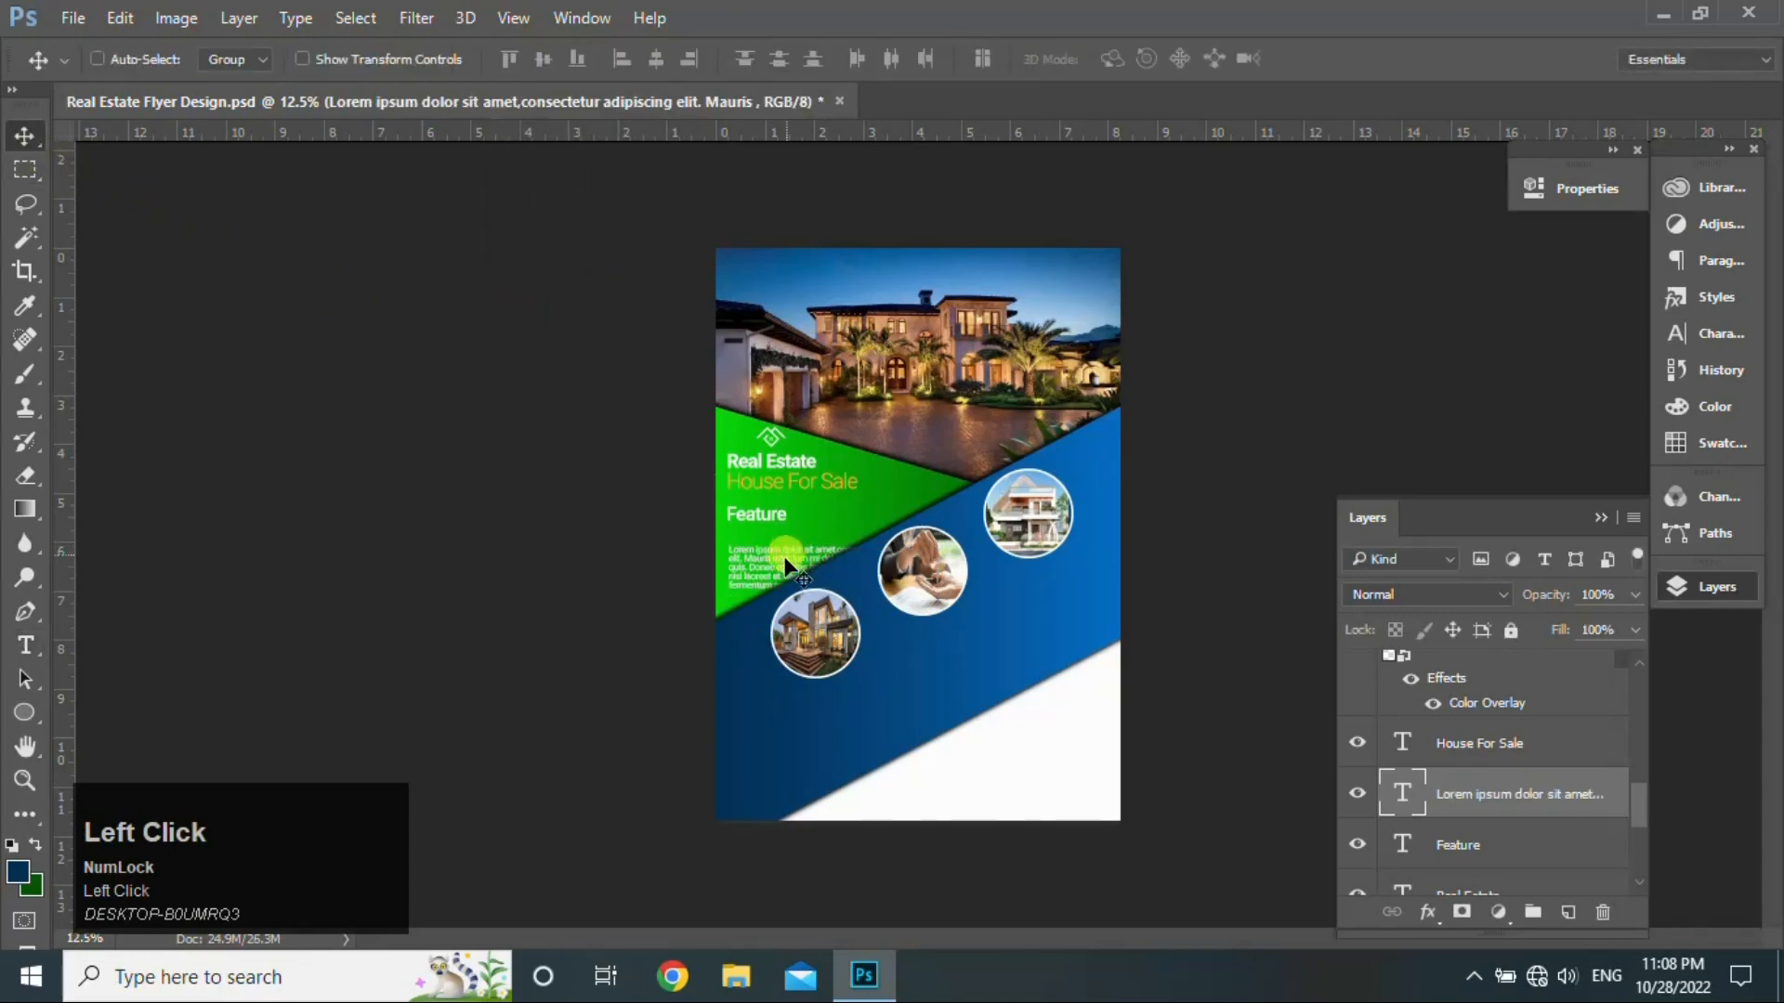
left_click_drag(782, 556, 781, 543)
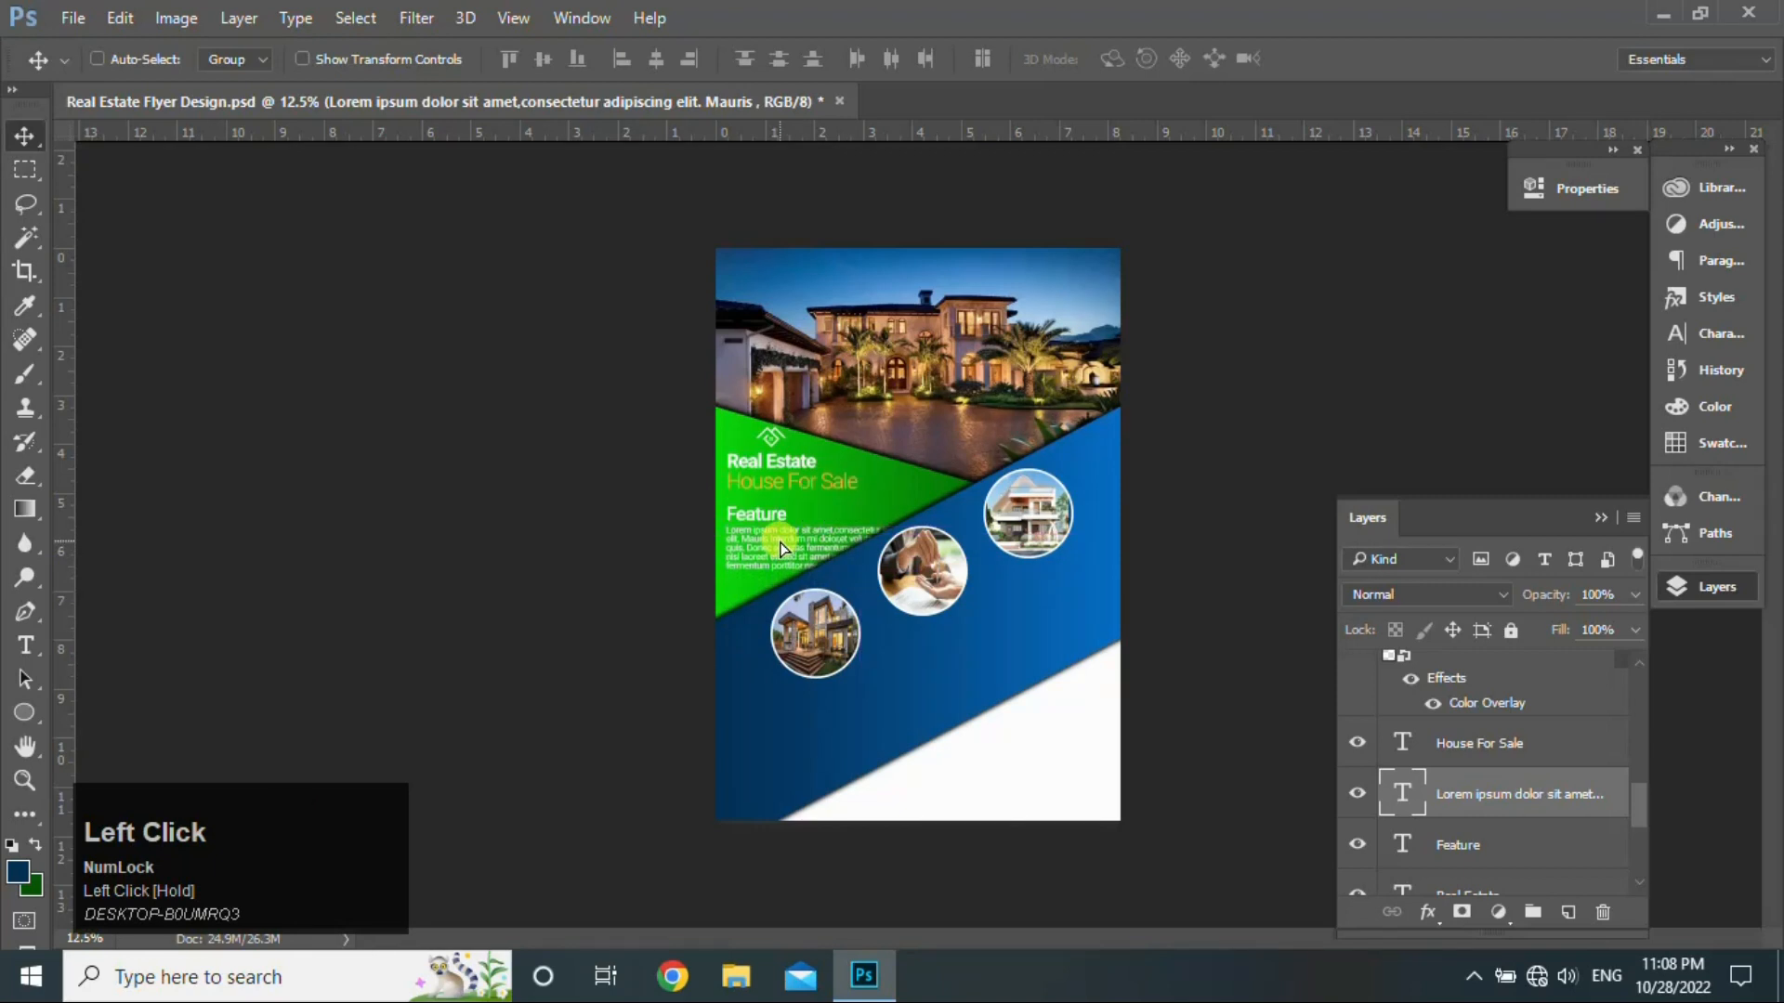
key("ctrl+t")
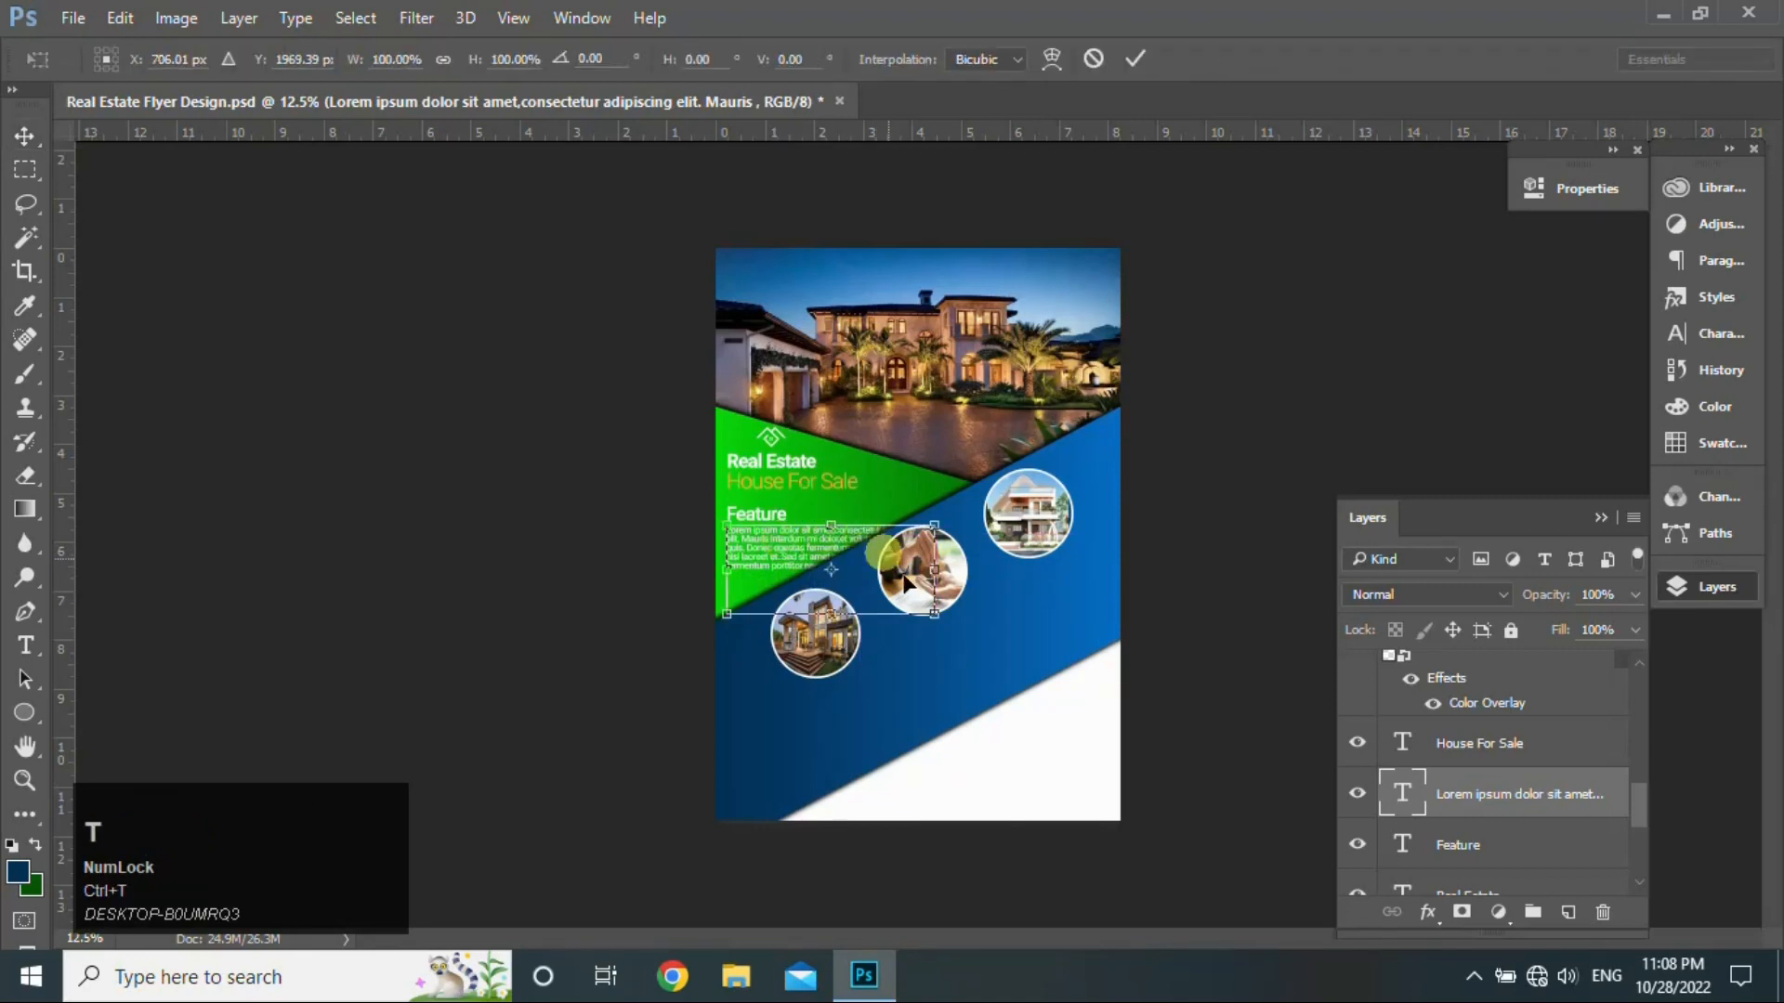
left_click_drag(934, 574, 851, 577)
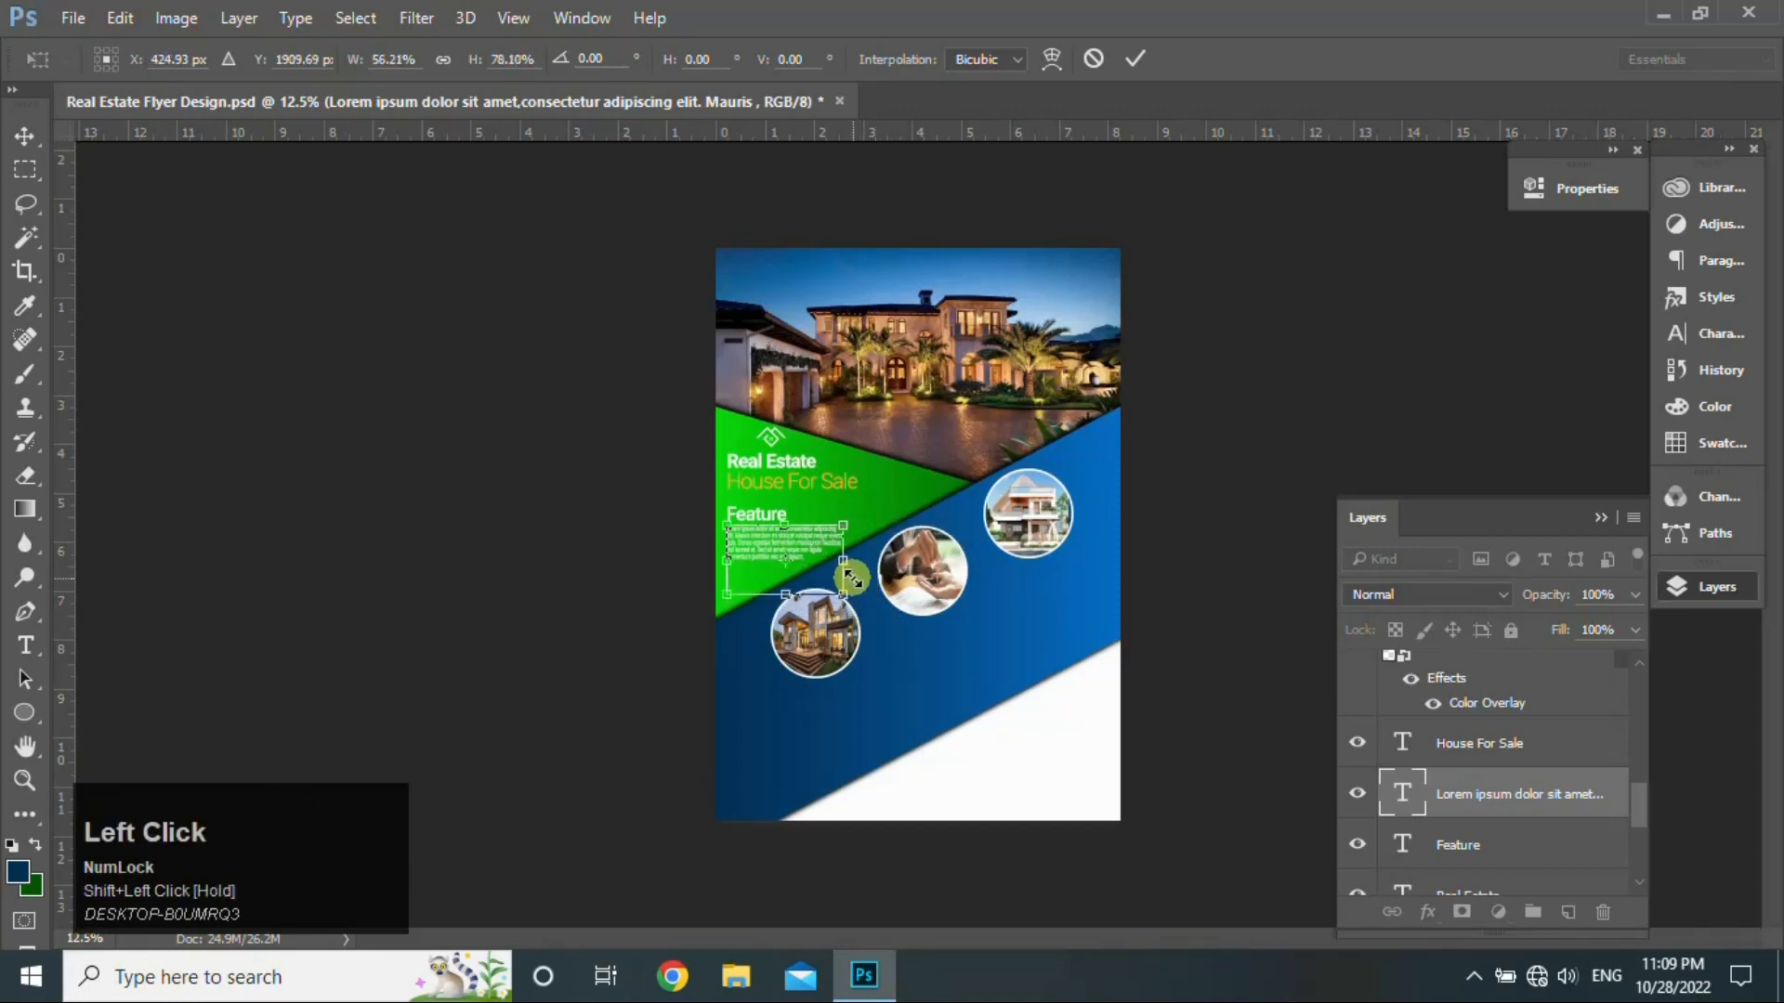
left_click(1132, 59)
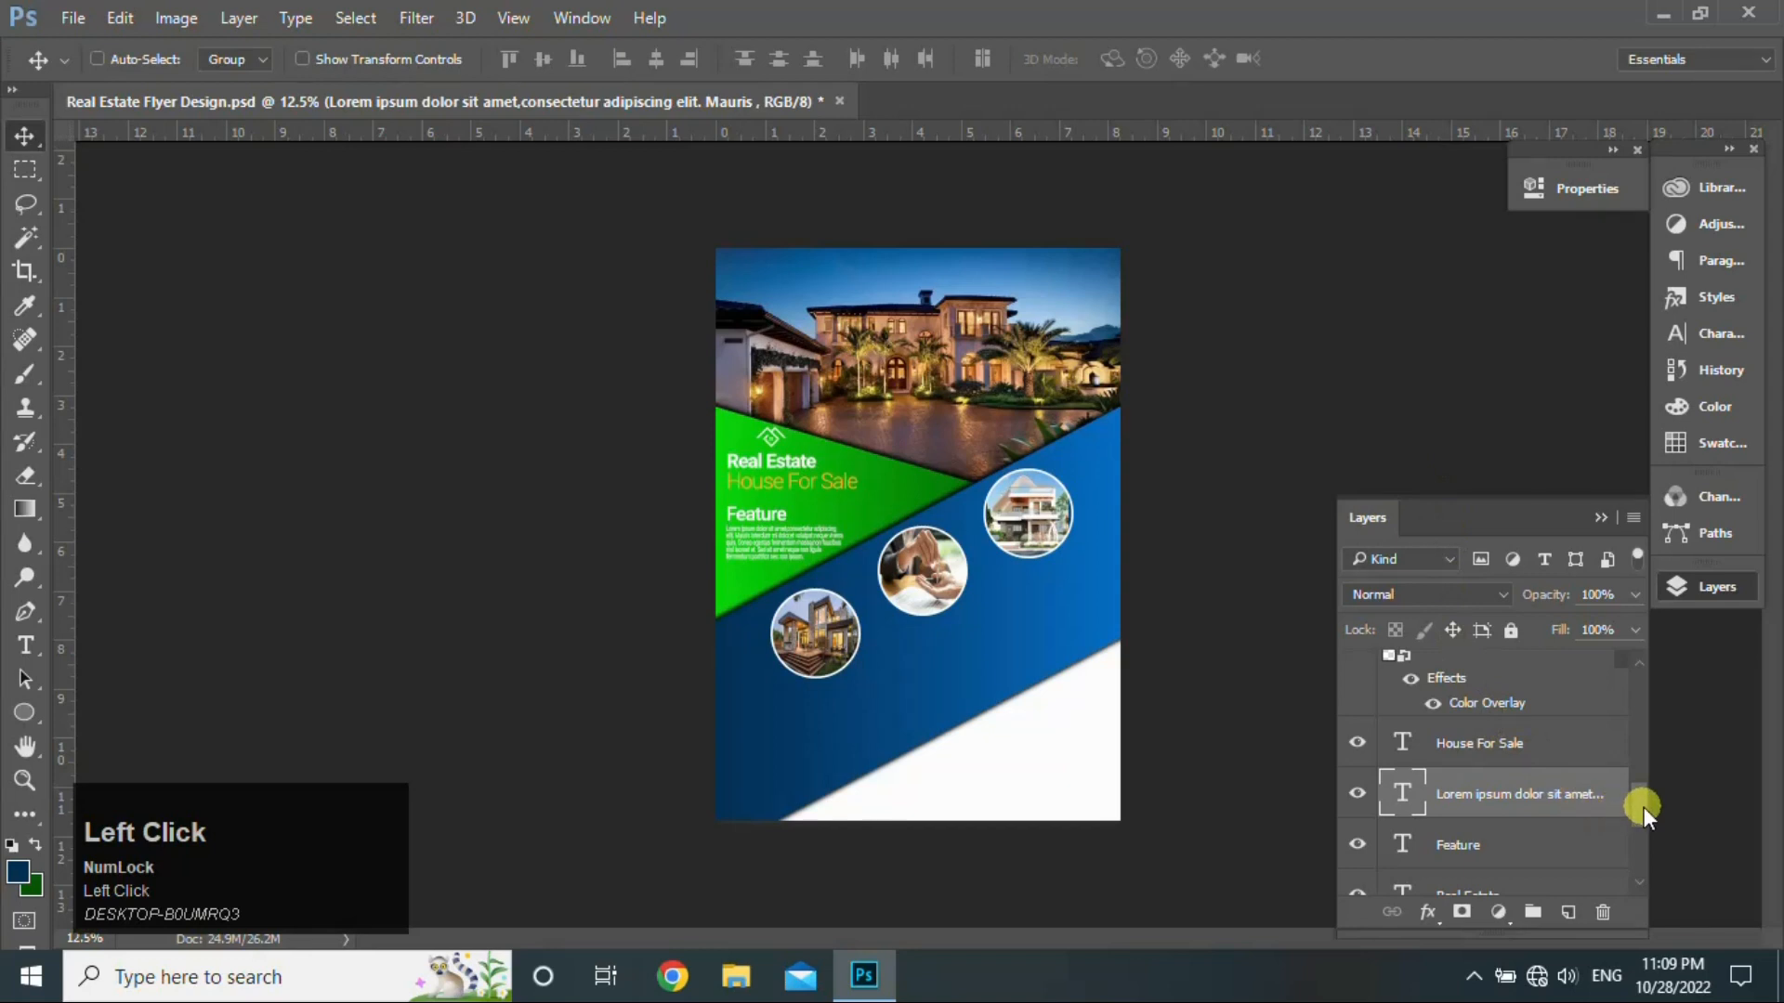
Step: Place the Real Estate layer above House For Sale, and scale the logo and both texts together to about 89%
left_click_drag(1643, 806, 1577, 737)
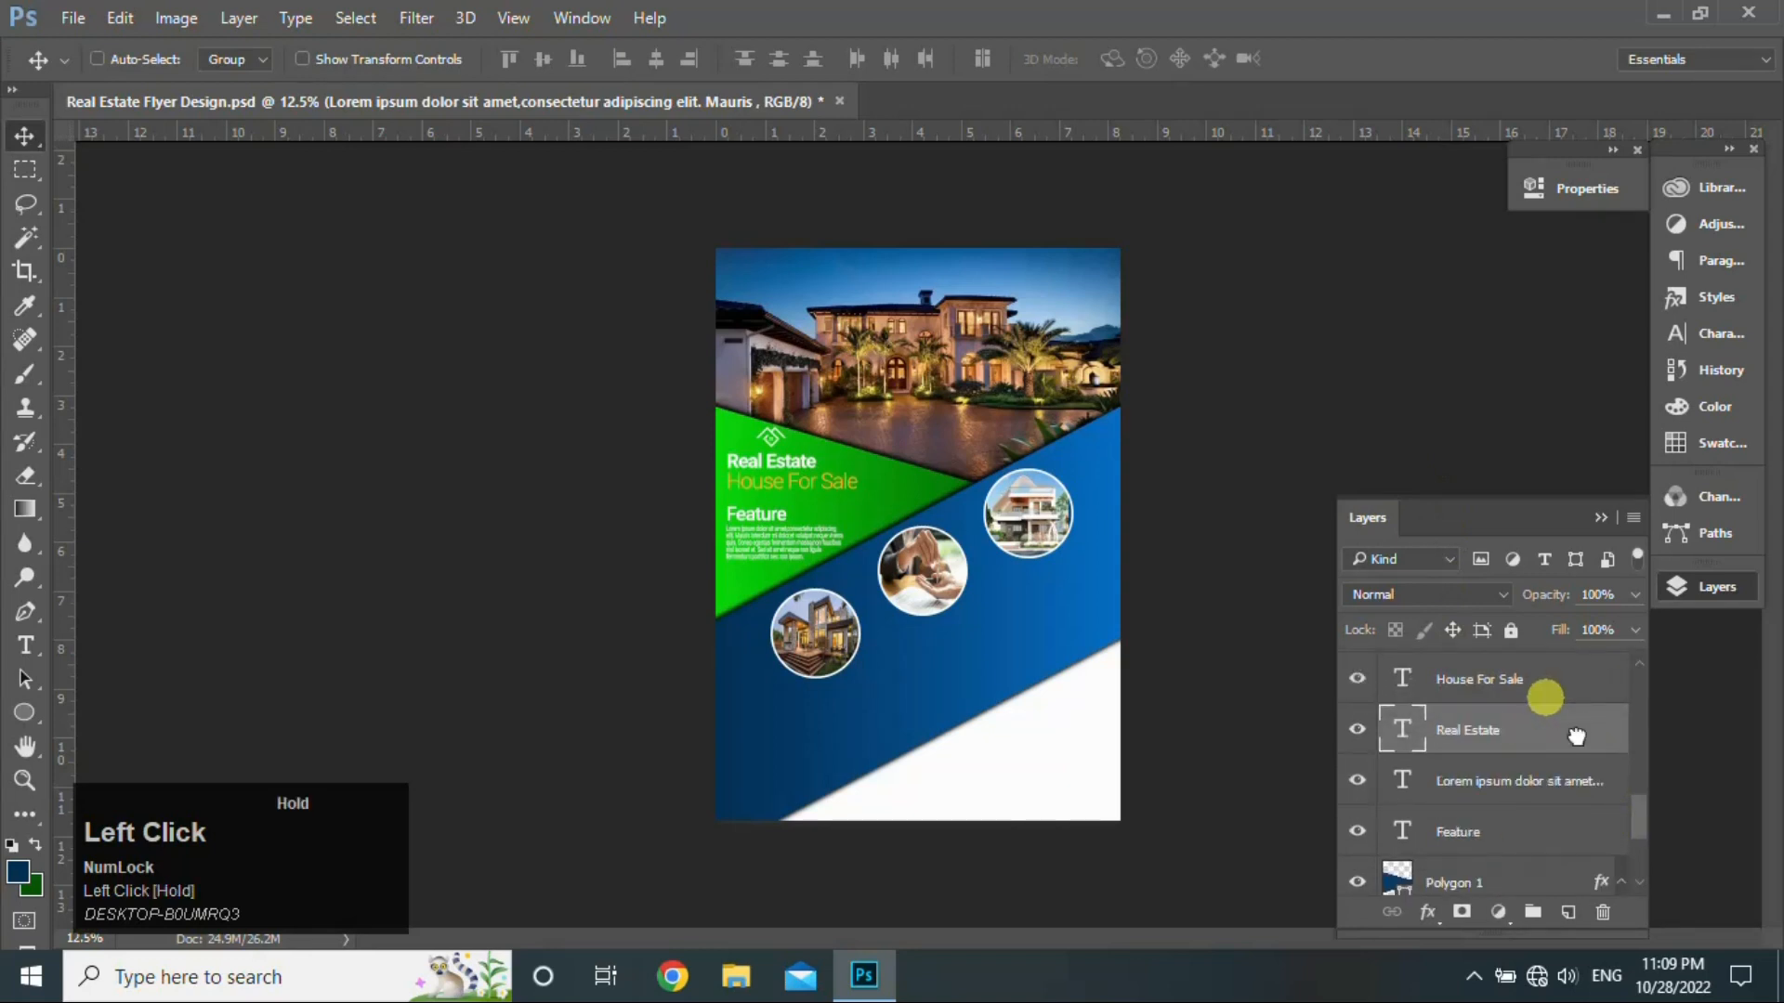
left_click_drag(1632, 817, 1545, 756)
left_click(1533, 808, "ctrl")
left_click(1515, 667, "ctrl")
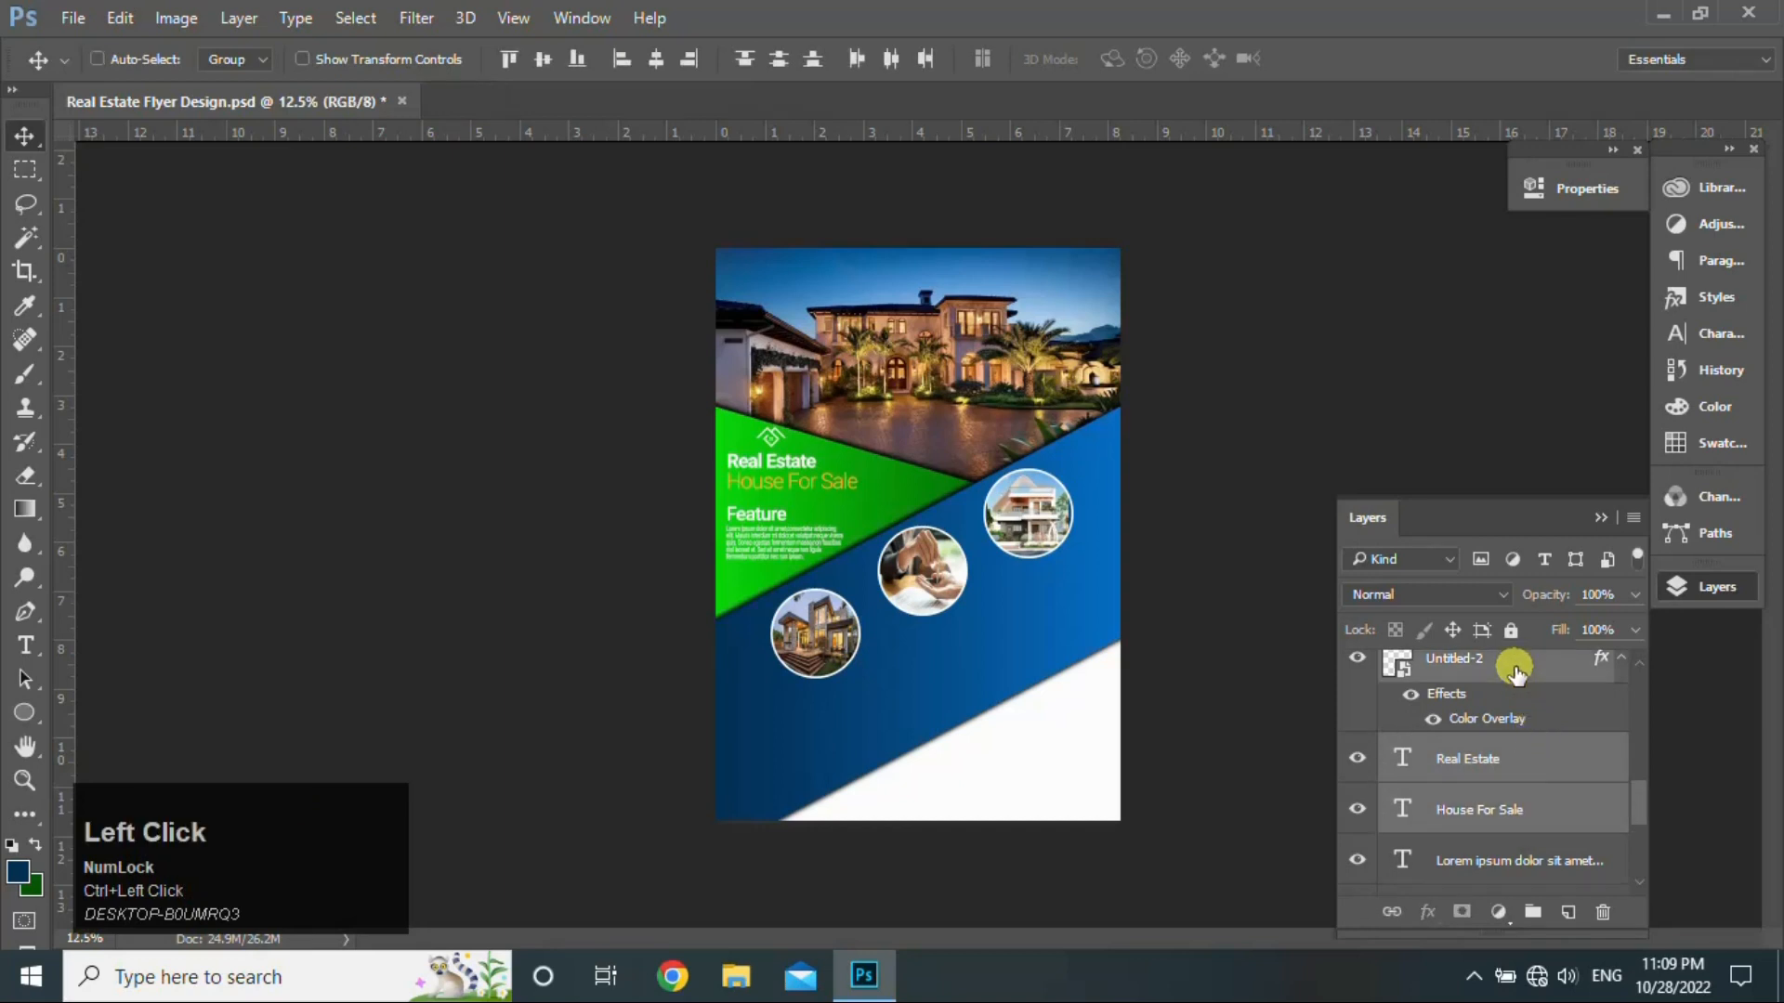
key("ctrl+t")
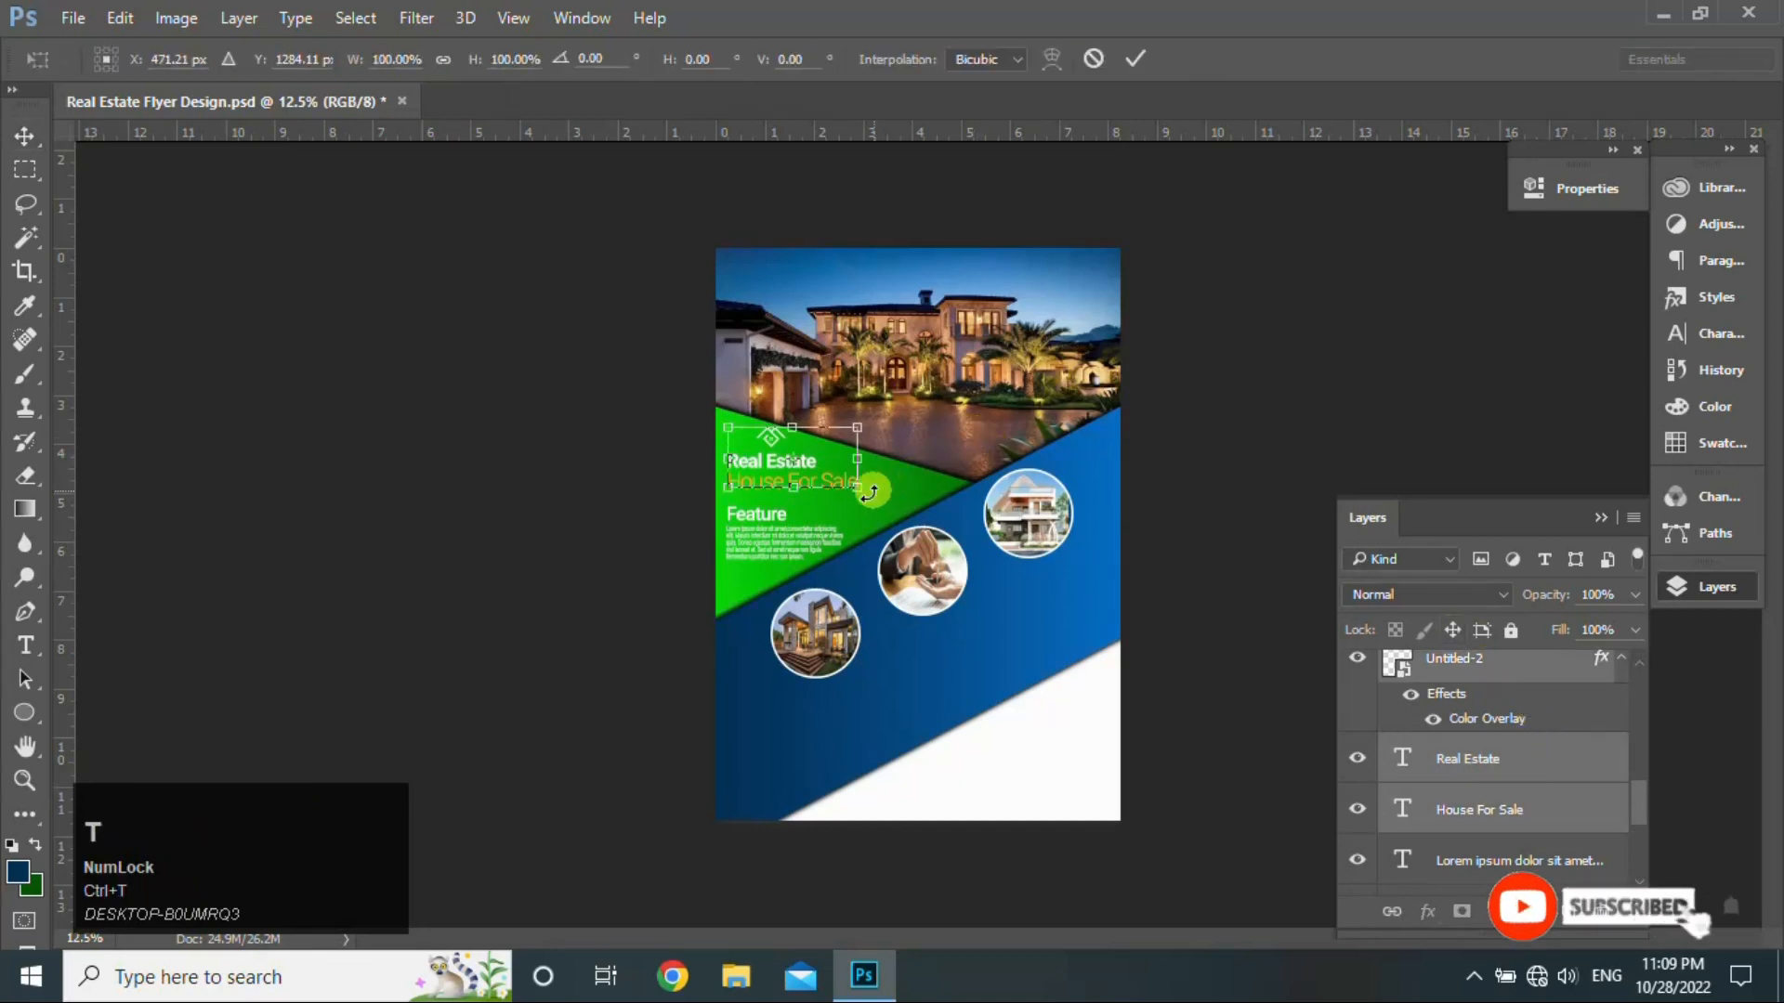
left_click_drag(856, 486, 833, 477)
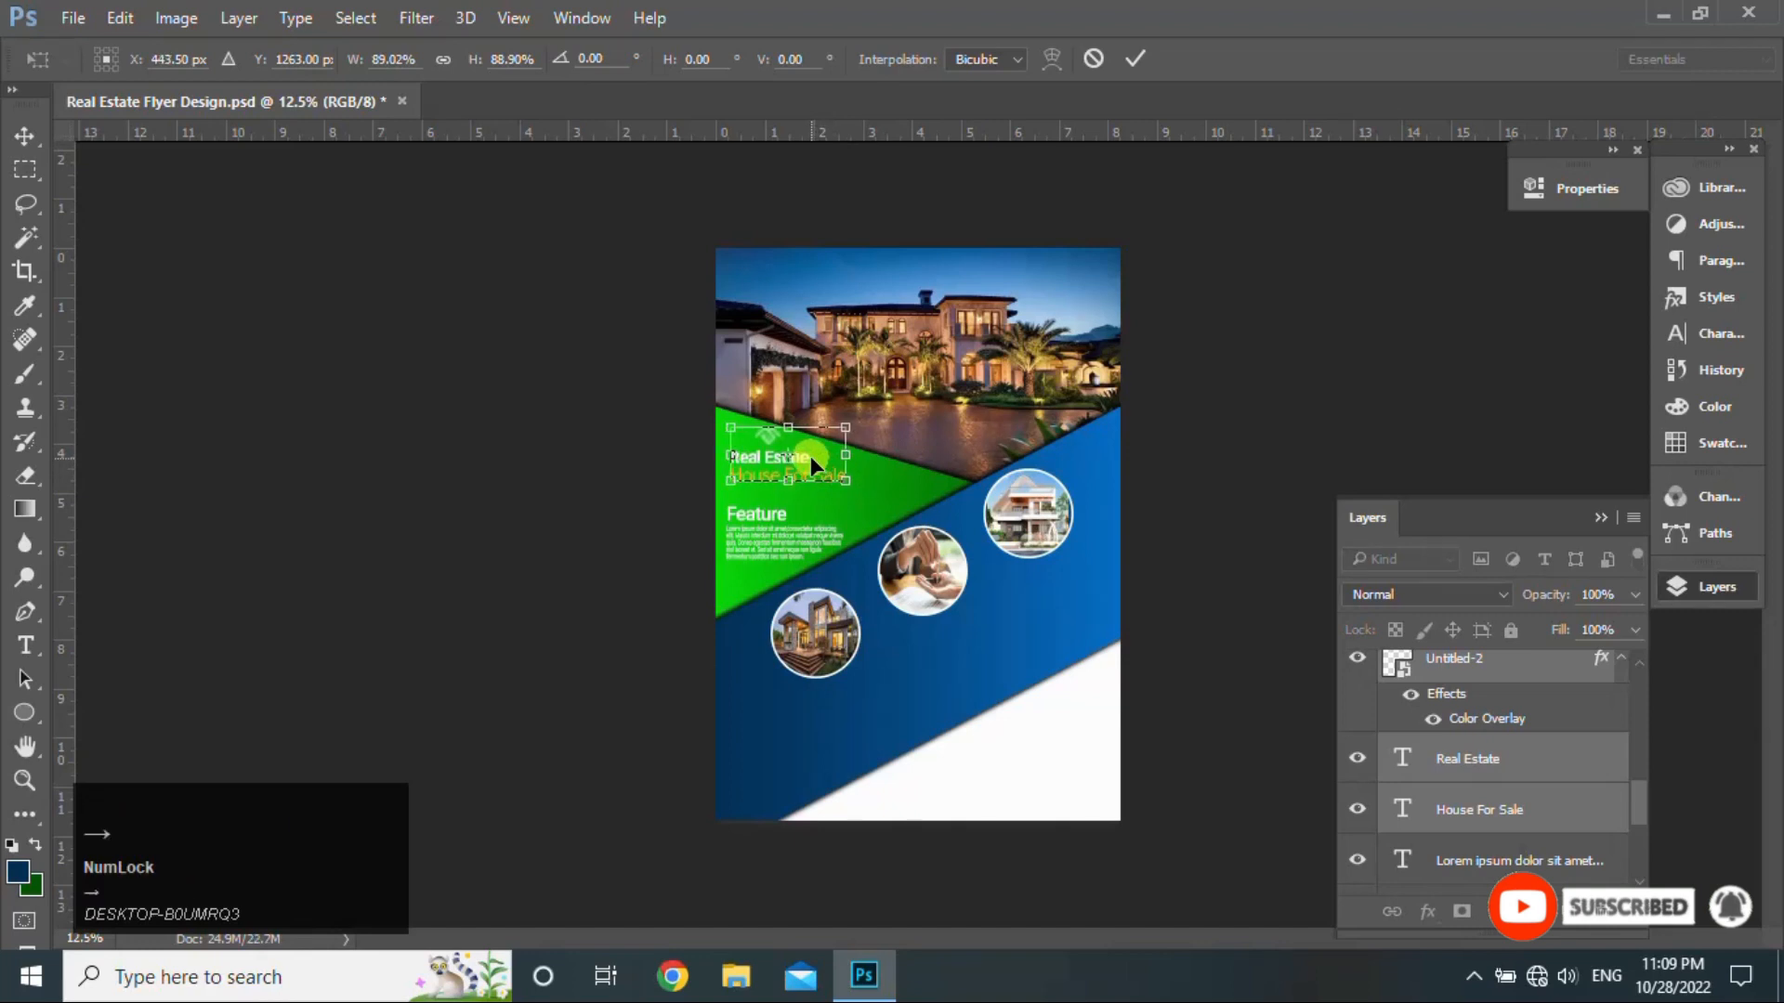
key("Return")
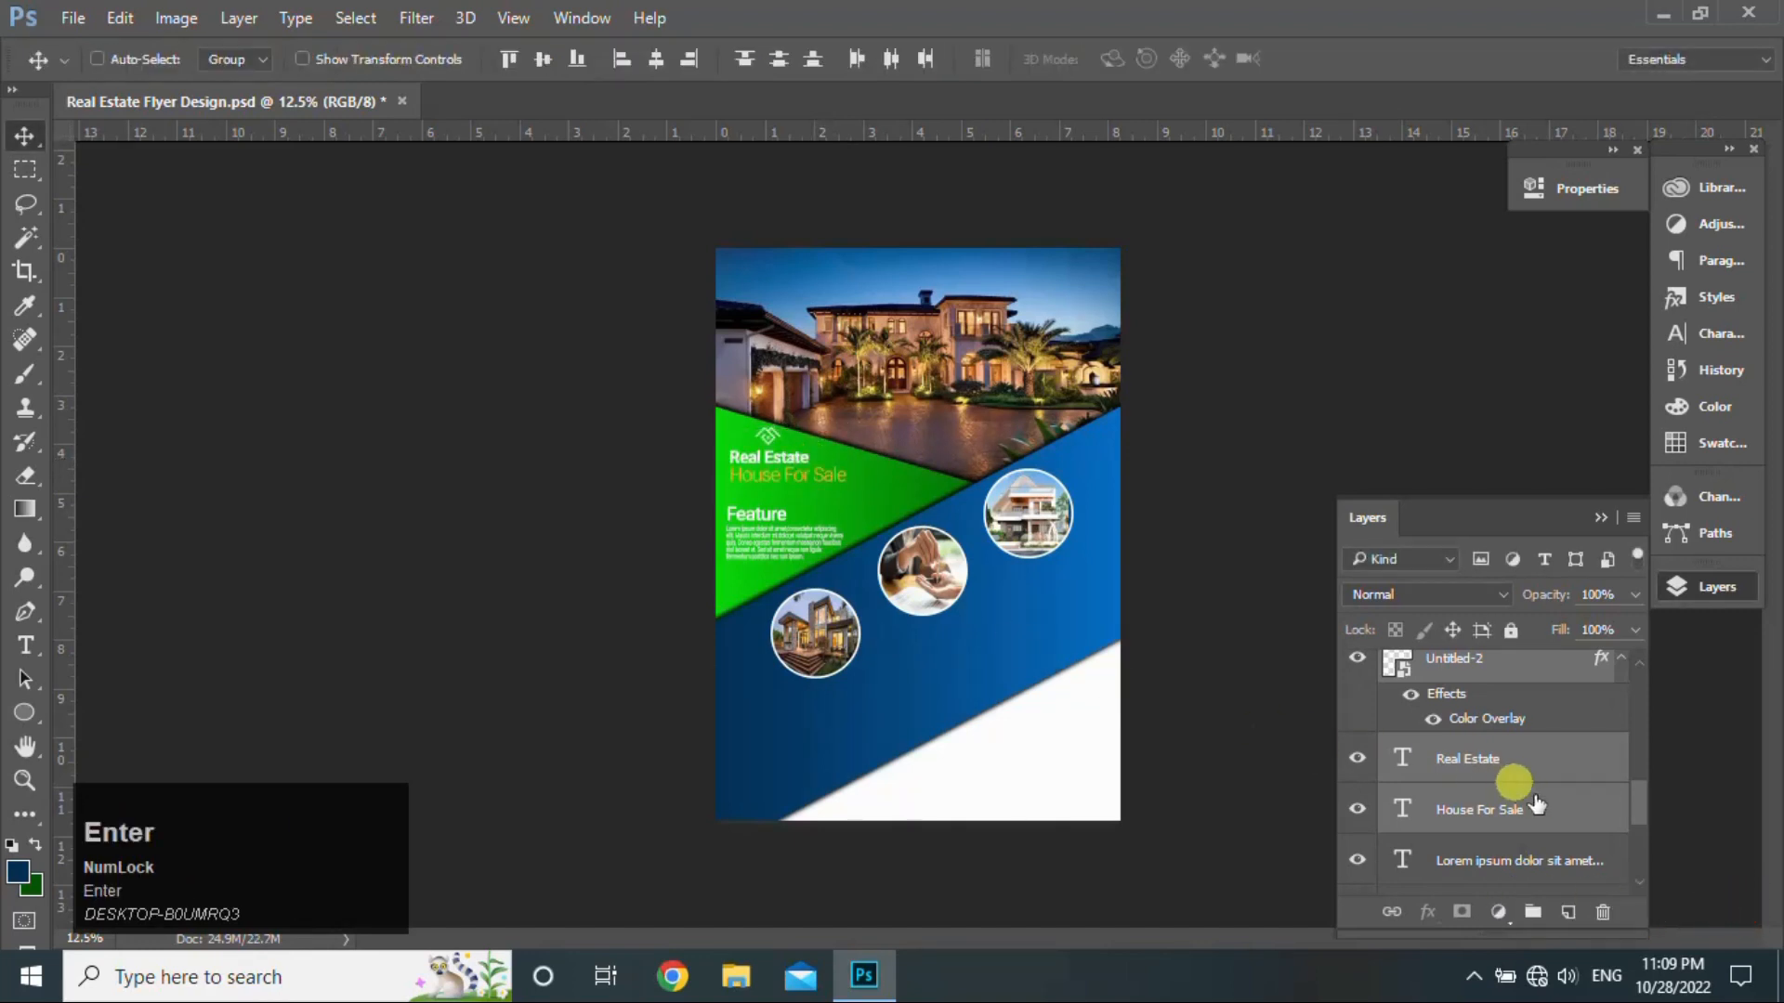
Step: Place the Feature layer directly above its paragraph layer and nudge both into line with the Real Estate text's left edge
left_click(1641, 796)
left_click_drag(1526, 785, 1517, 730)
left_click(1543, 778, "ctrl")
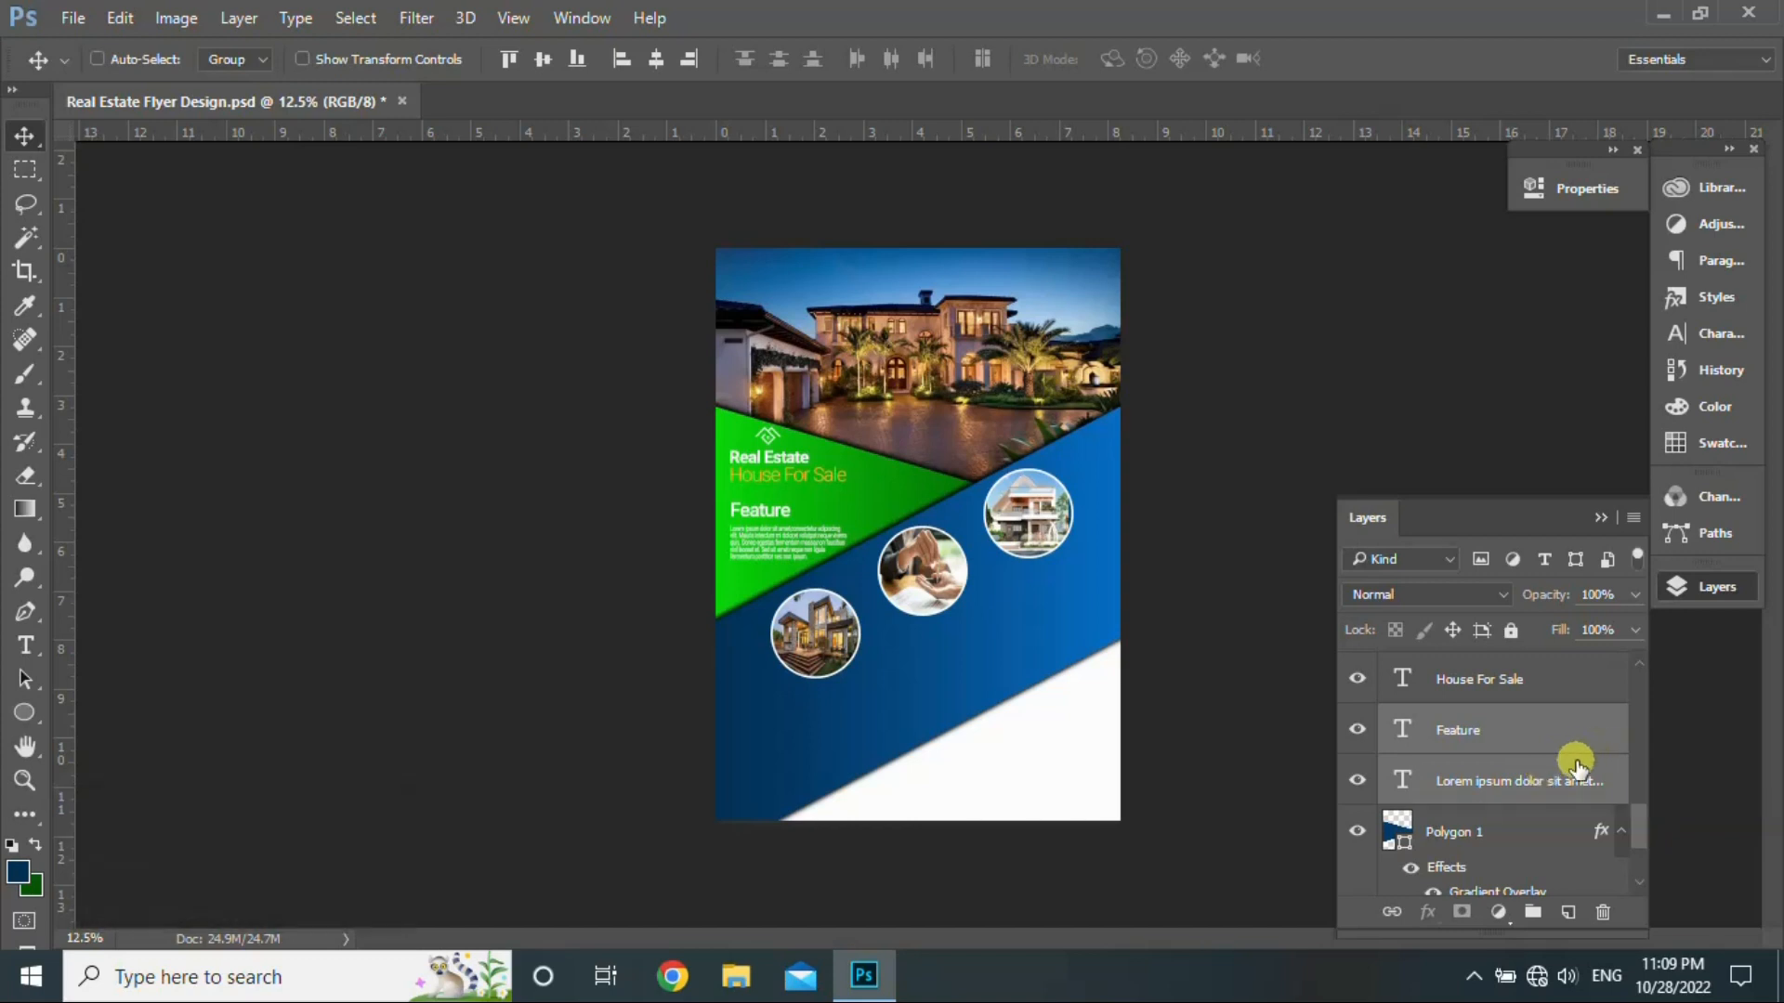
Step: Duplicate Feature and its paragraph, stack the copies above Rectangle 1, and place them on the blue band below the rightmost circular photo
left_click_drag(1561, 743, 1641, 769)
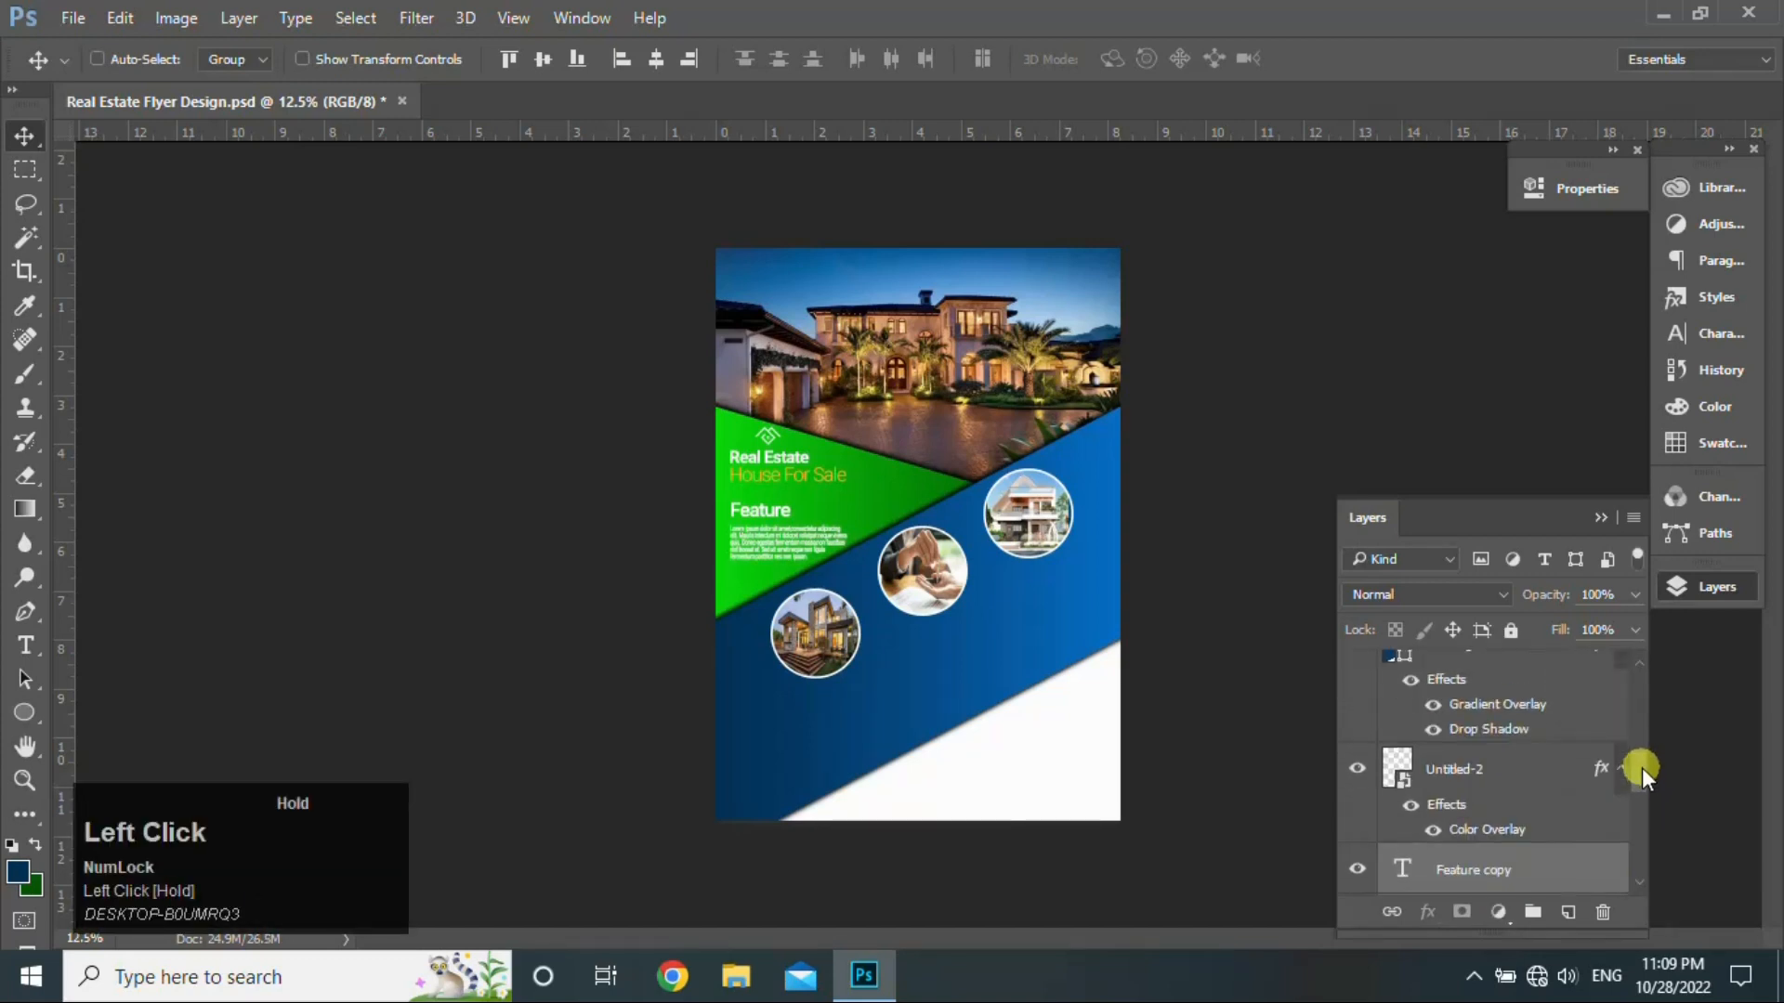
left_click_drag(1580, 875, 1552, 697)
left_click_drag(757, 511, 1036, 618)
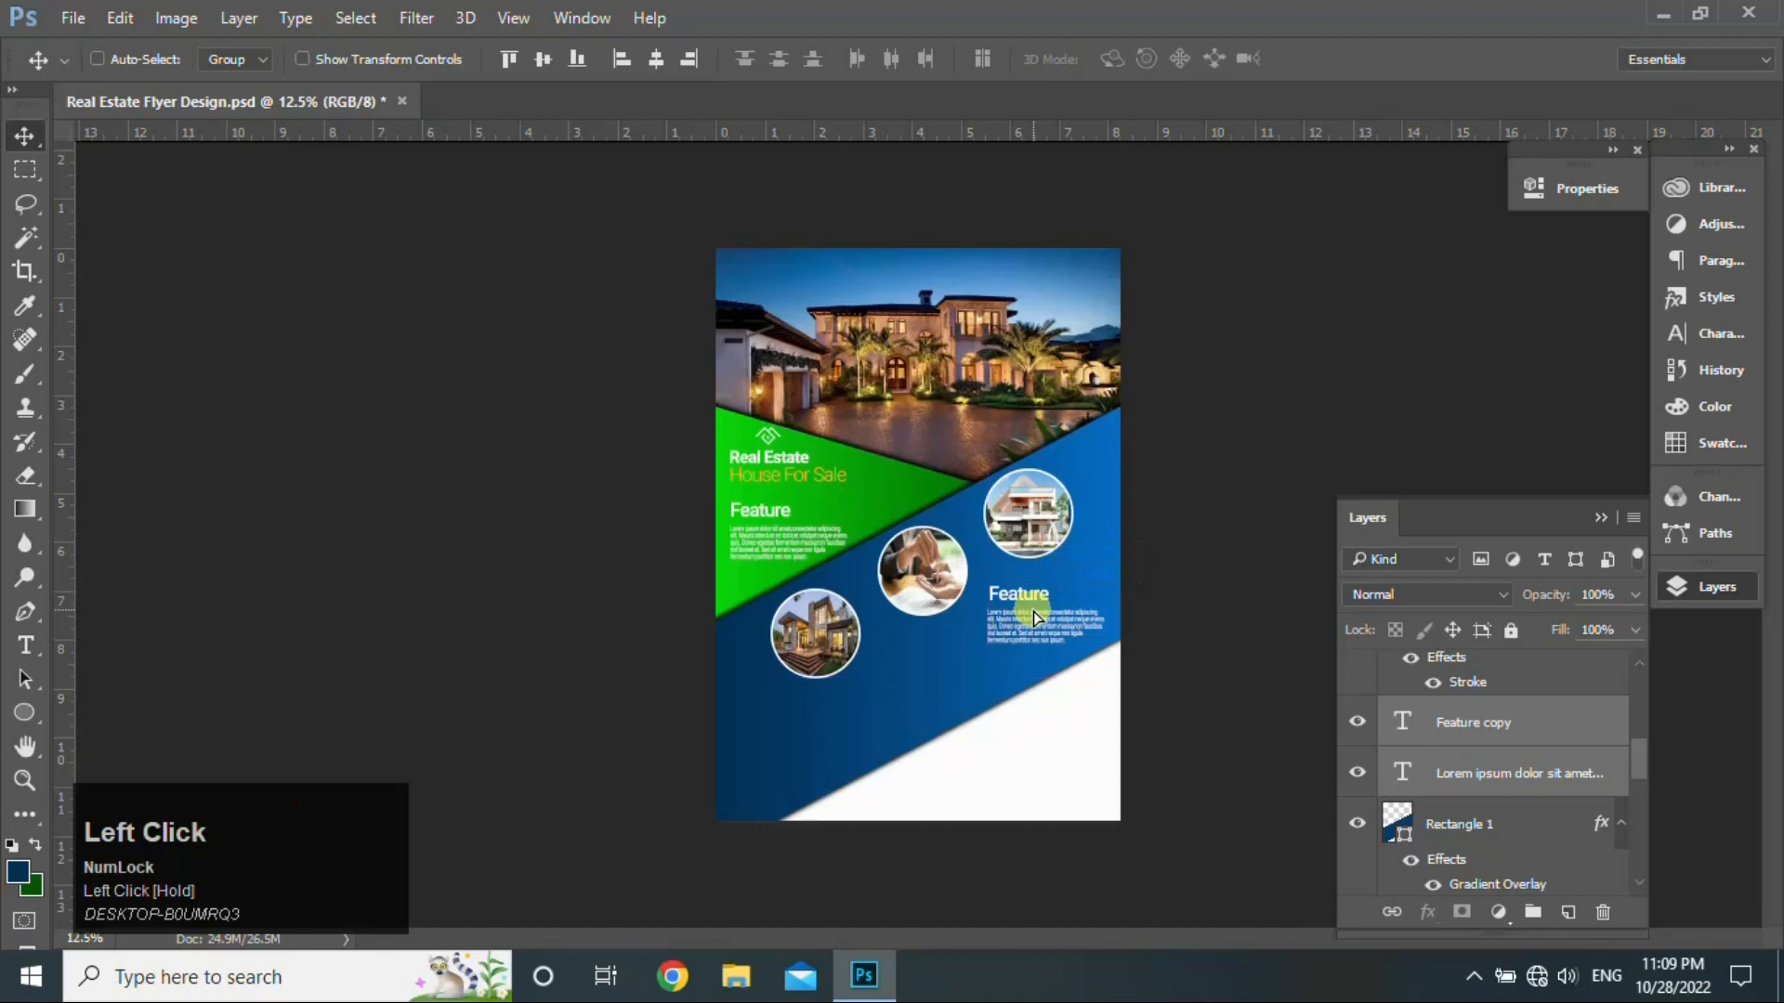
Step: Replace the wording of the duplicated Feature heading on the blue band with "About us:"
left_click(1524, 729)
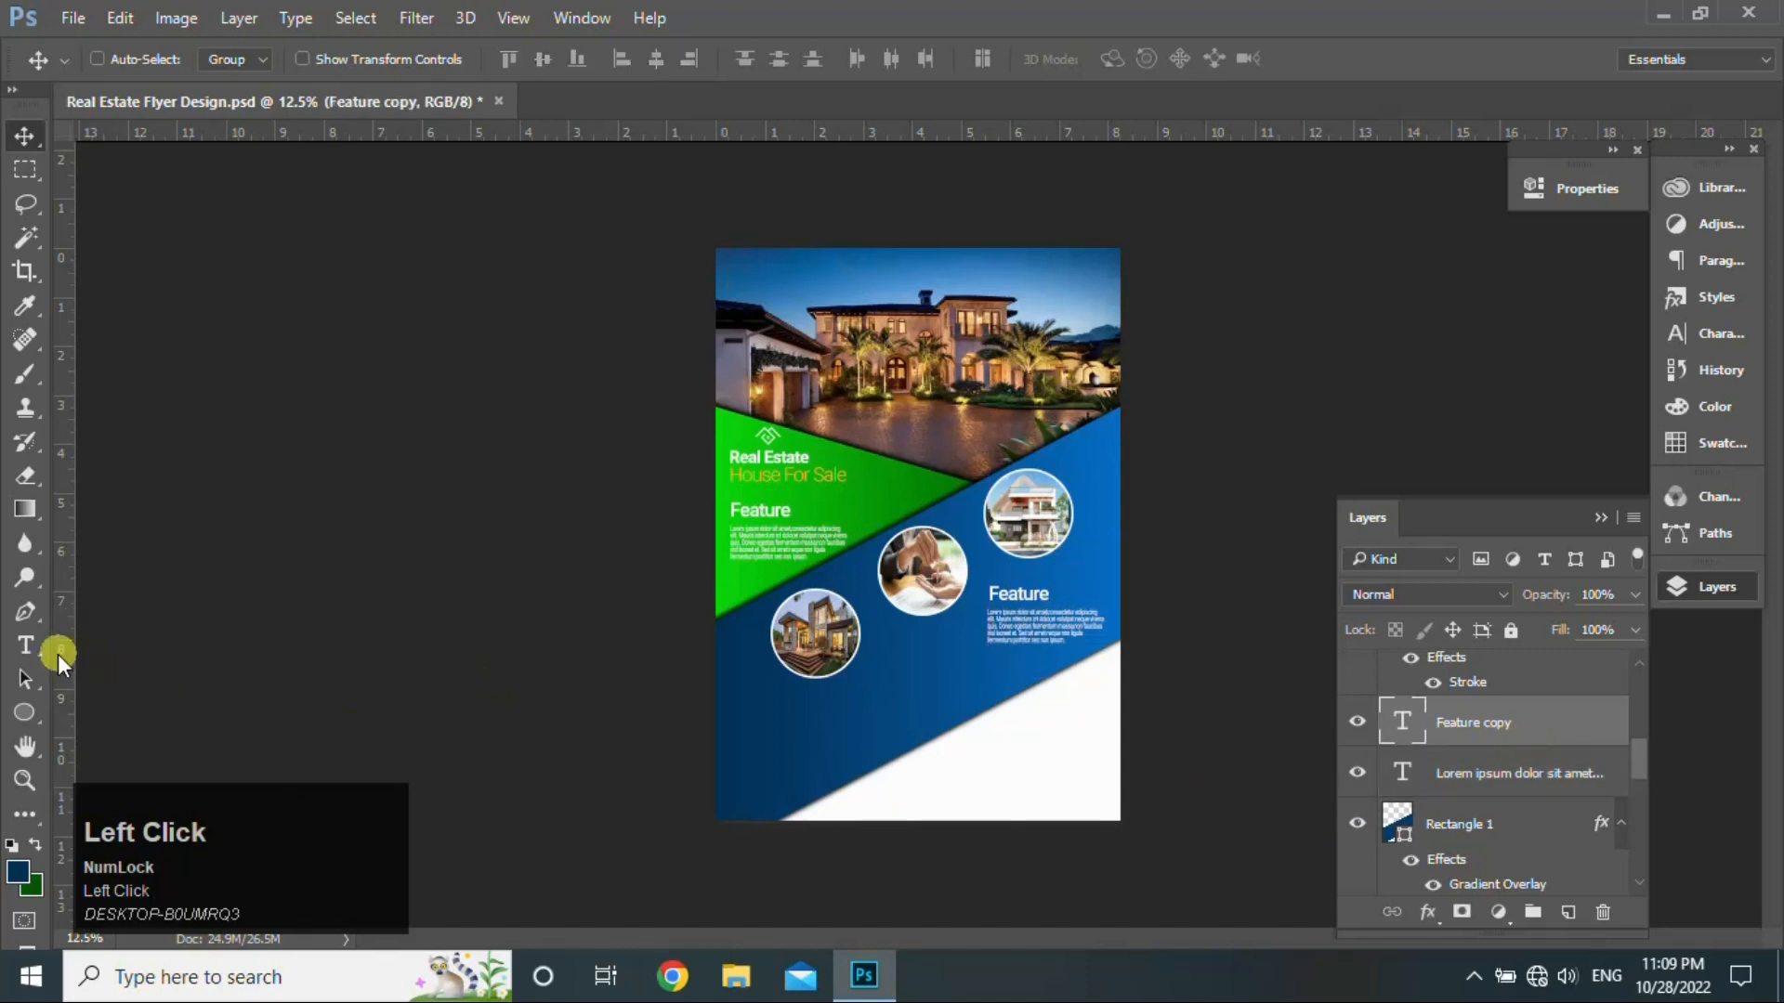
left_click(26, 645)
left_click(1037, 593)
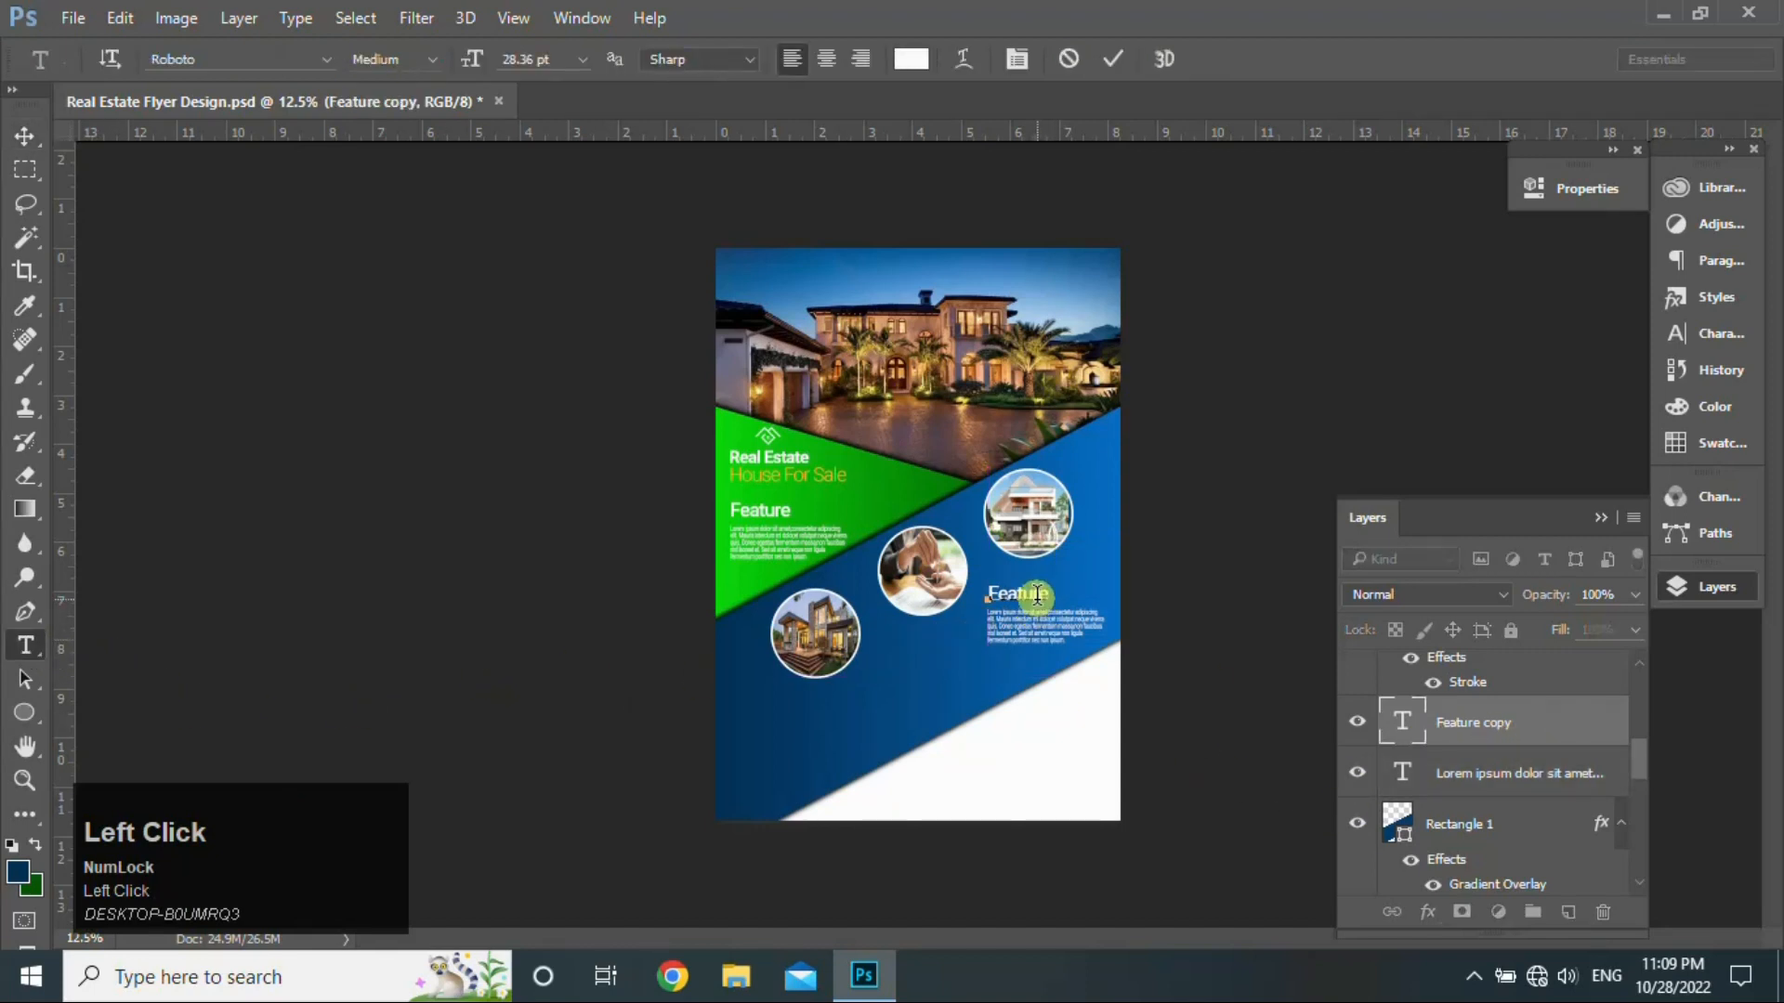
key("ctrl+a")
key("Caps_Lock")
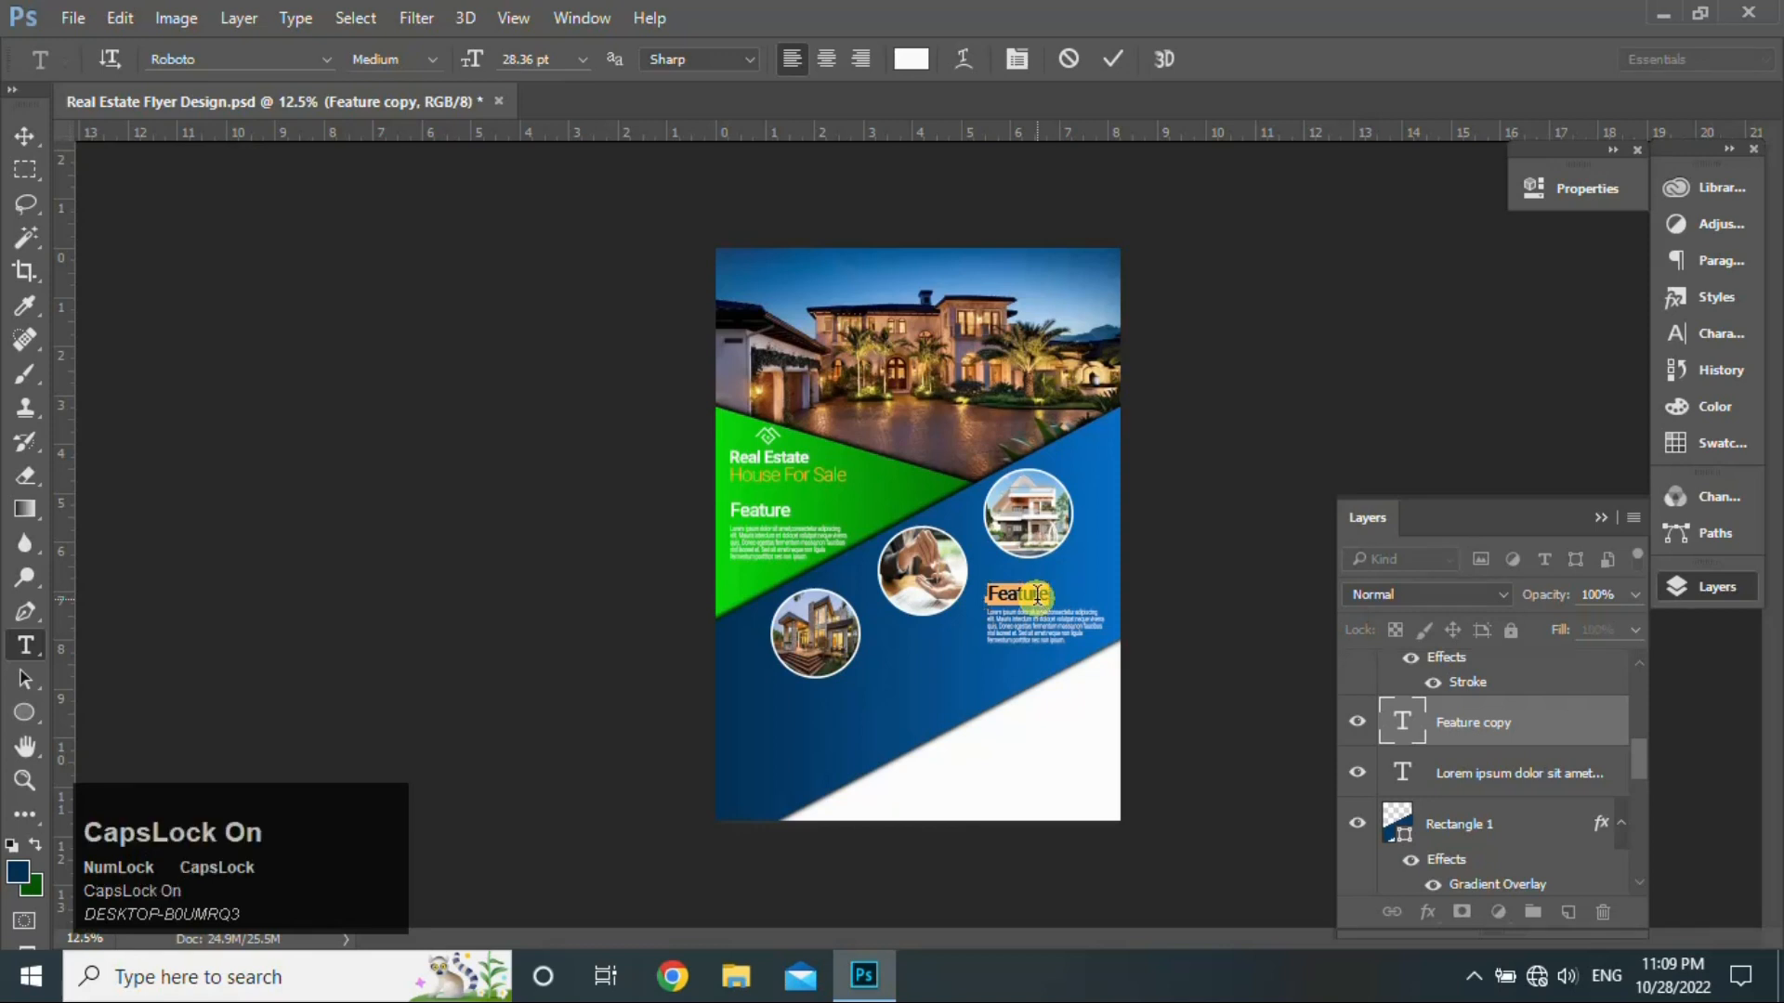
type("A")
key("Caps_Lock")
type("bout us:")
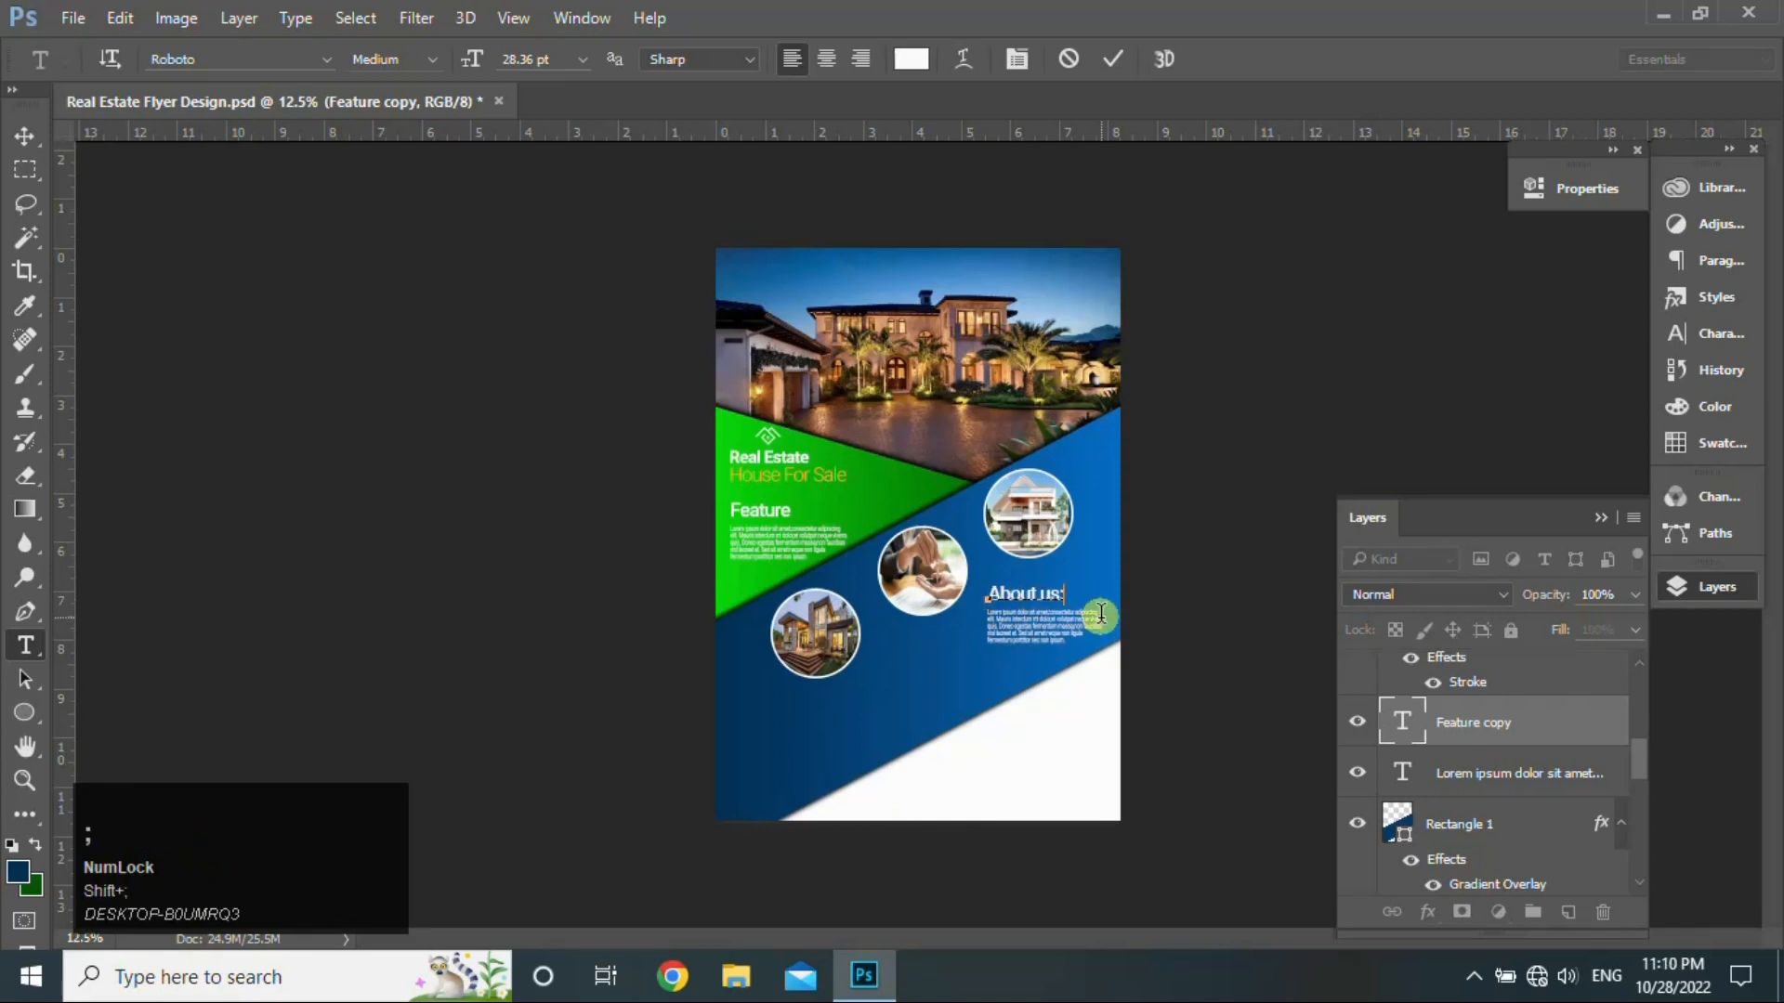
left_click(31, 132)
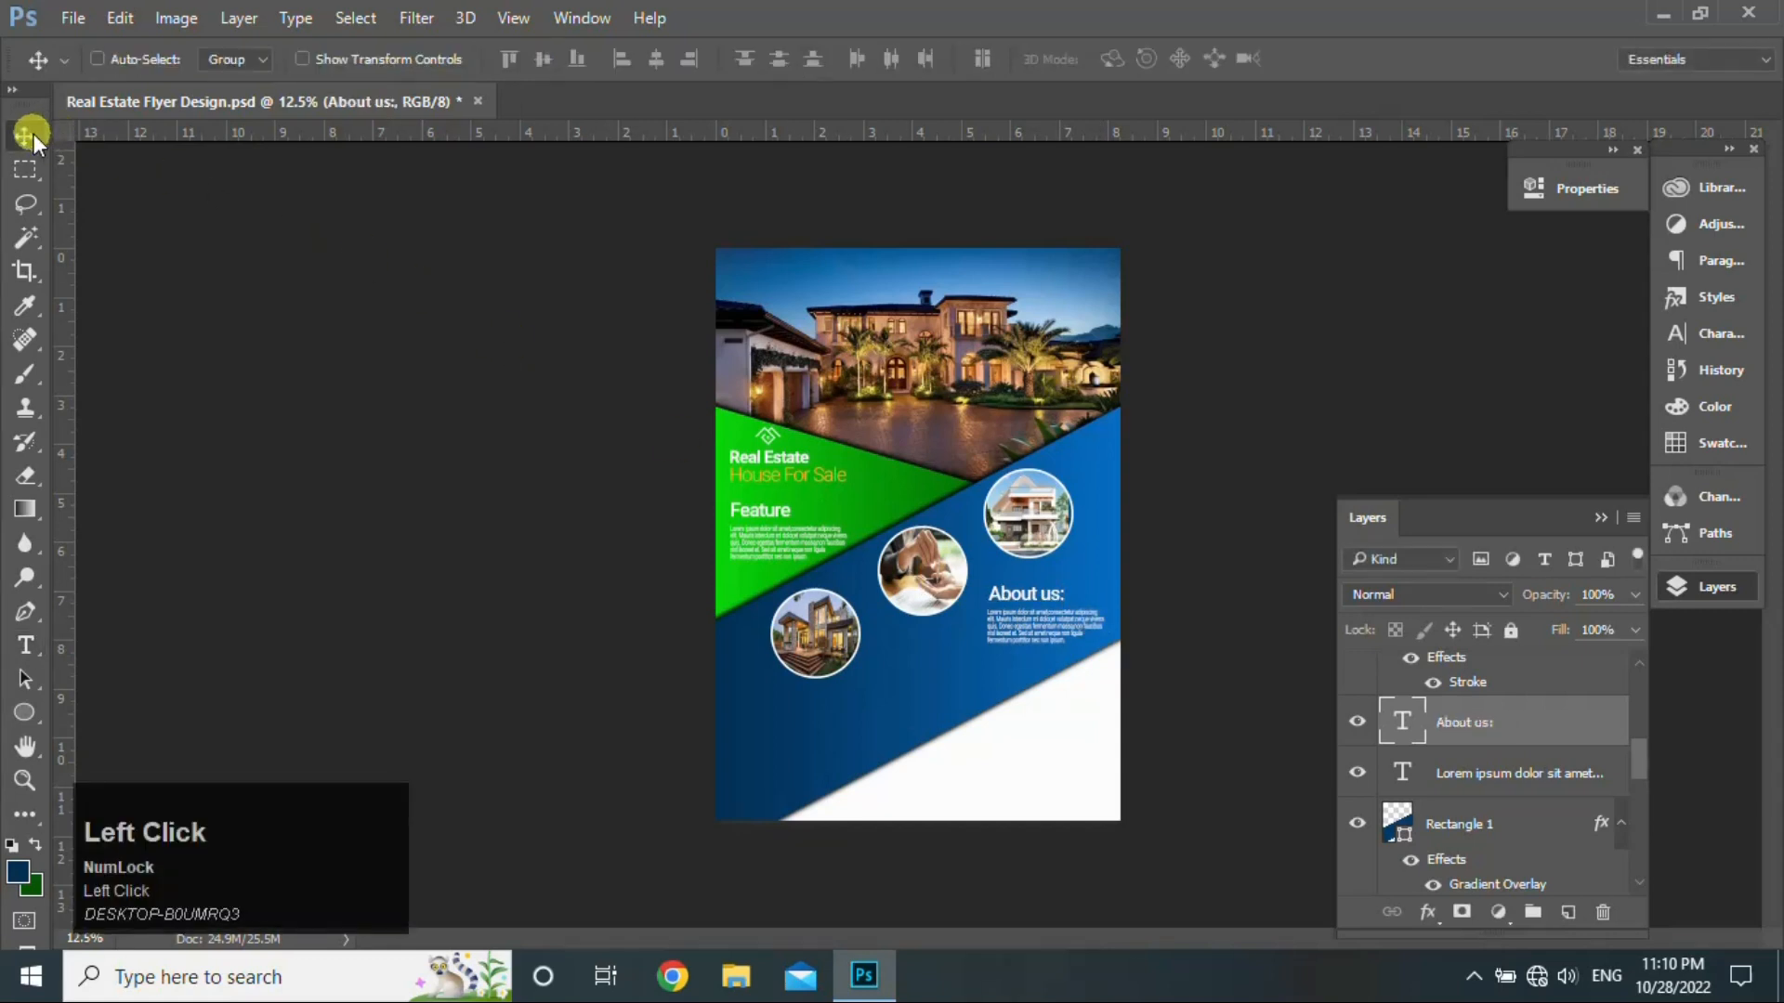
Step: Change the colour of the whole "About us:" heading to a bright orange-yellow
left_click(27, 643)
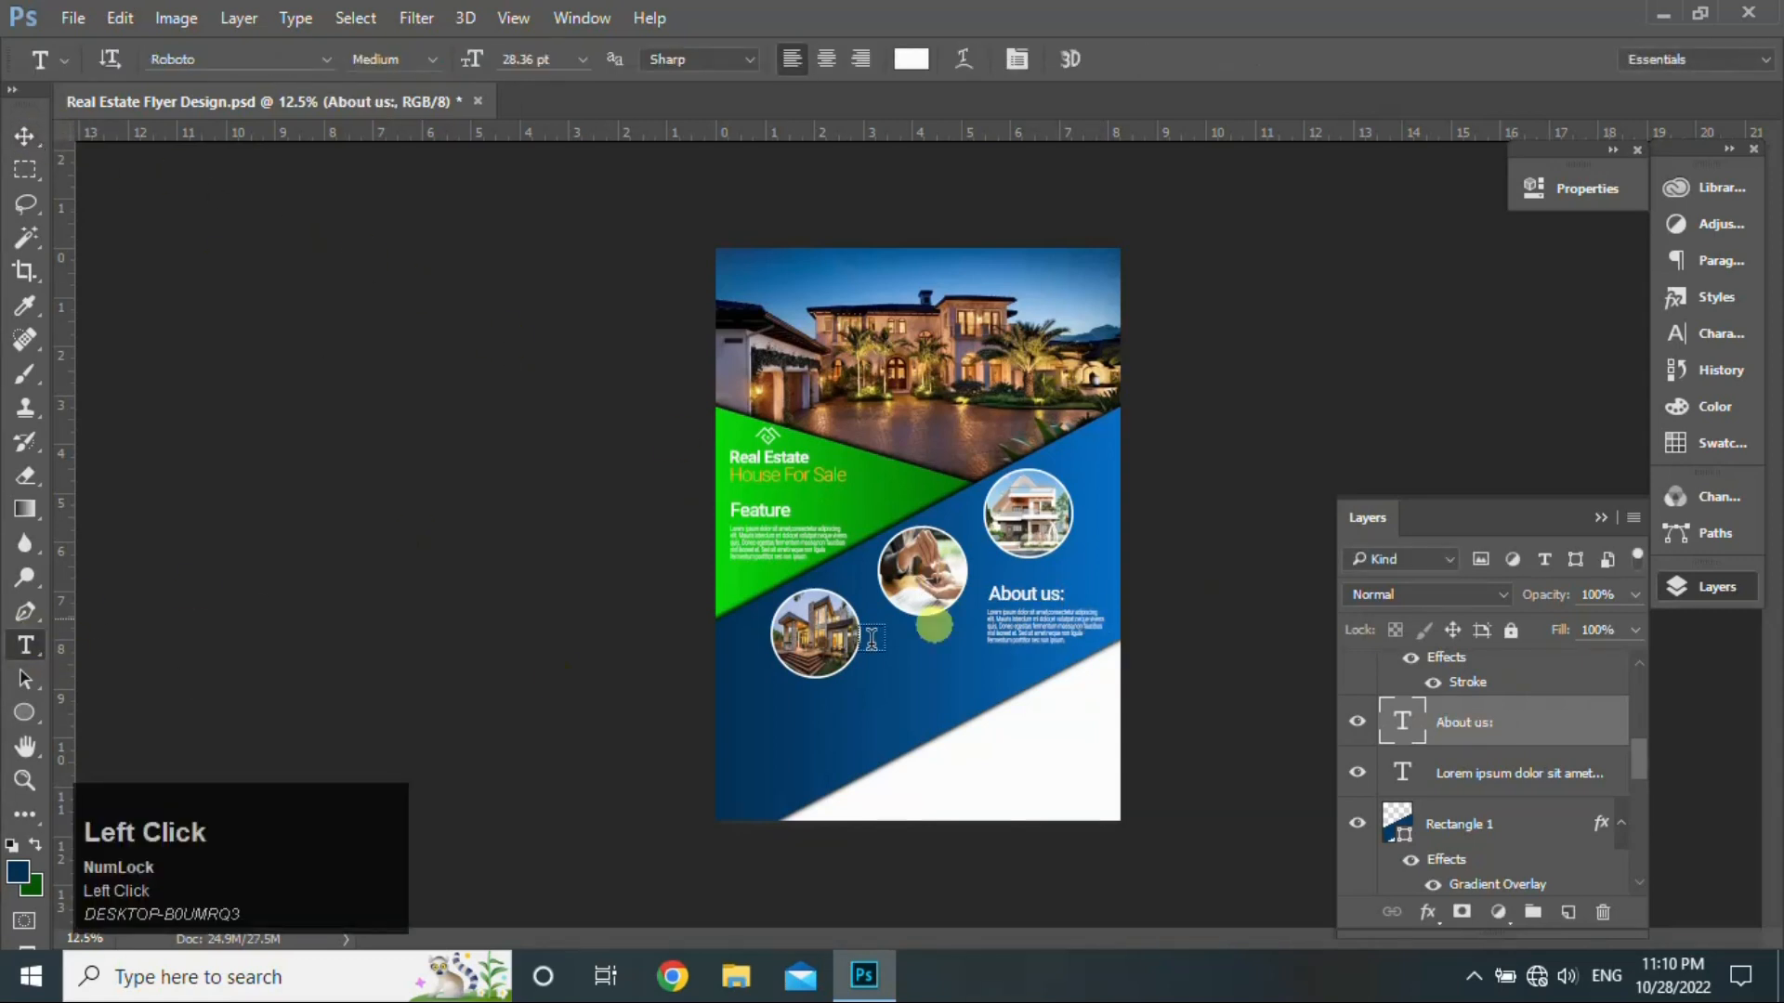
left_click(1027, 593)
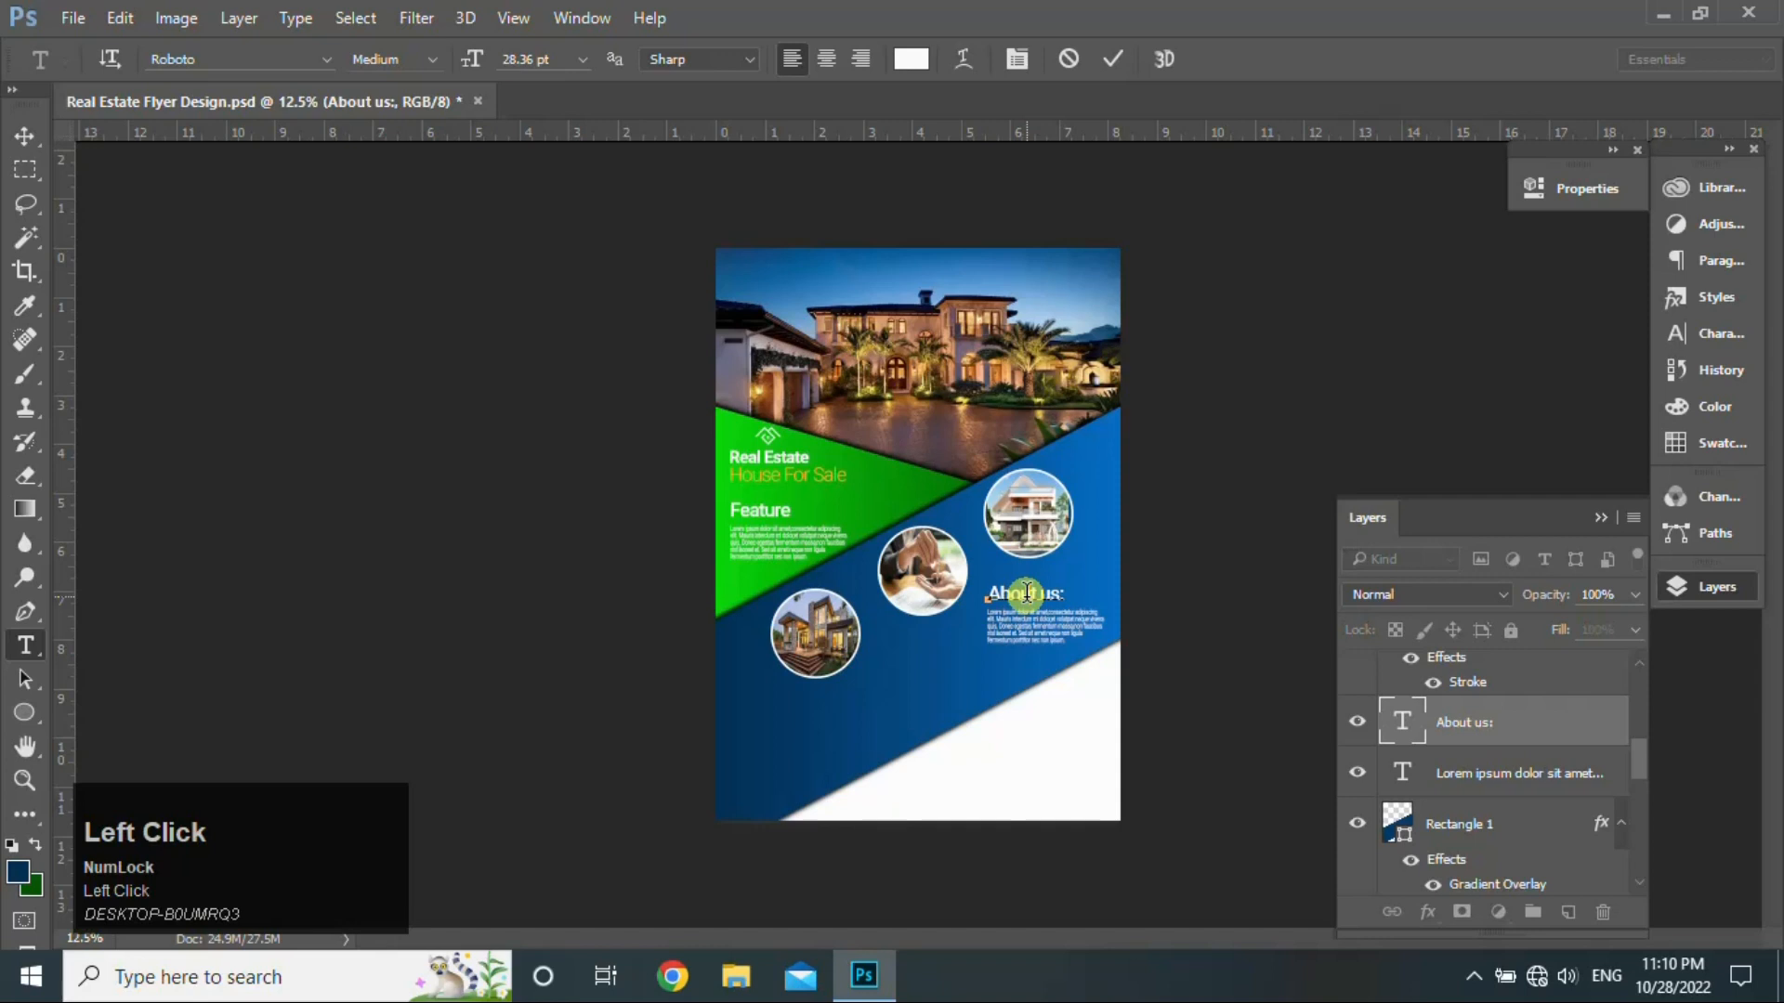
key("ctrl+a")
left_click(915, 61)
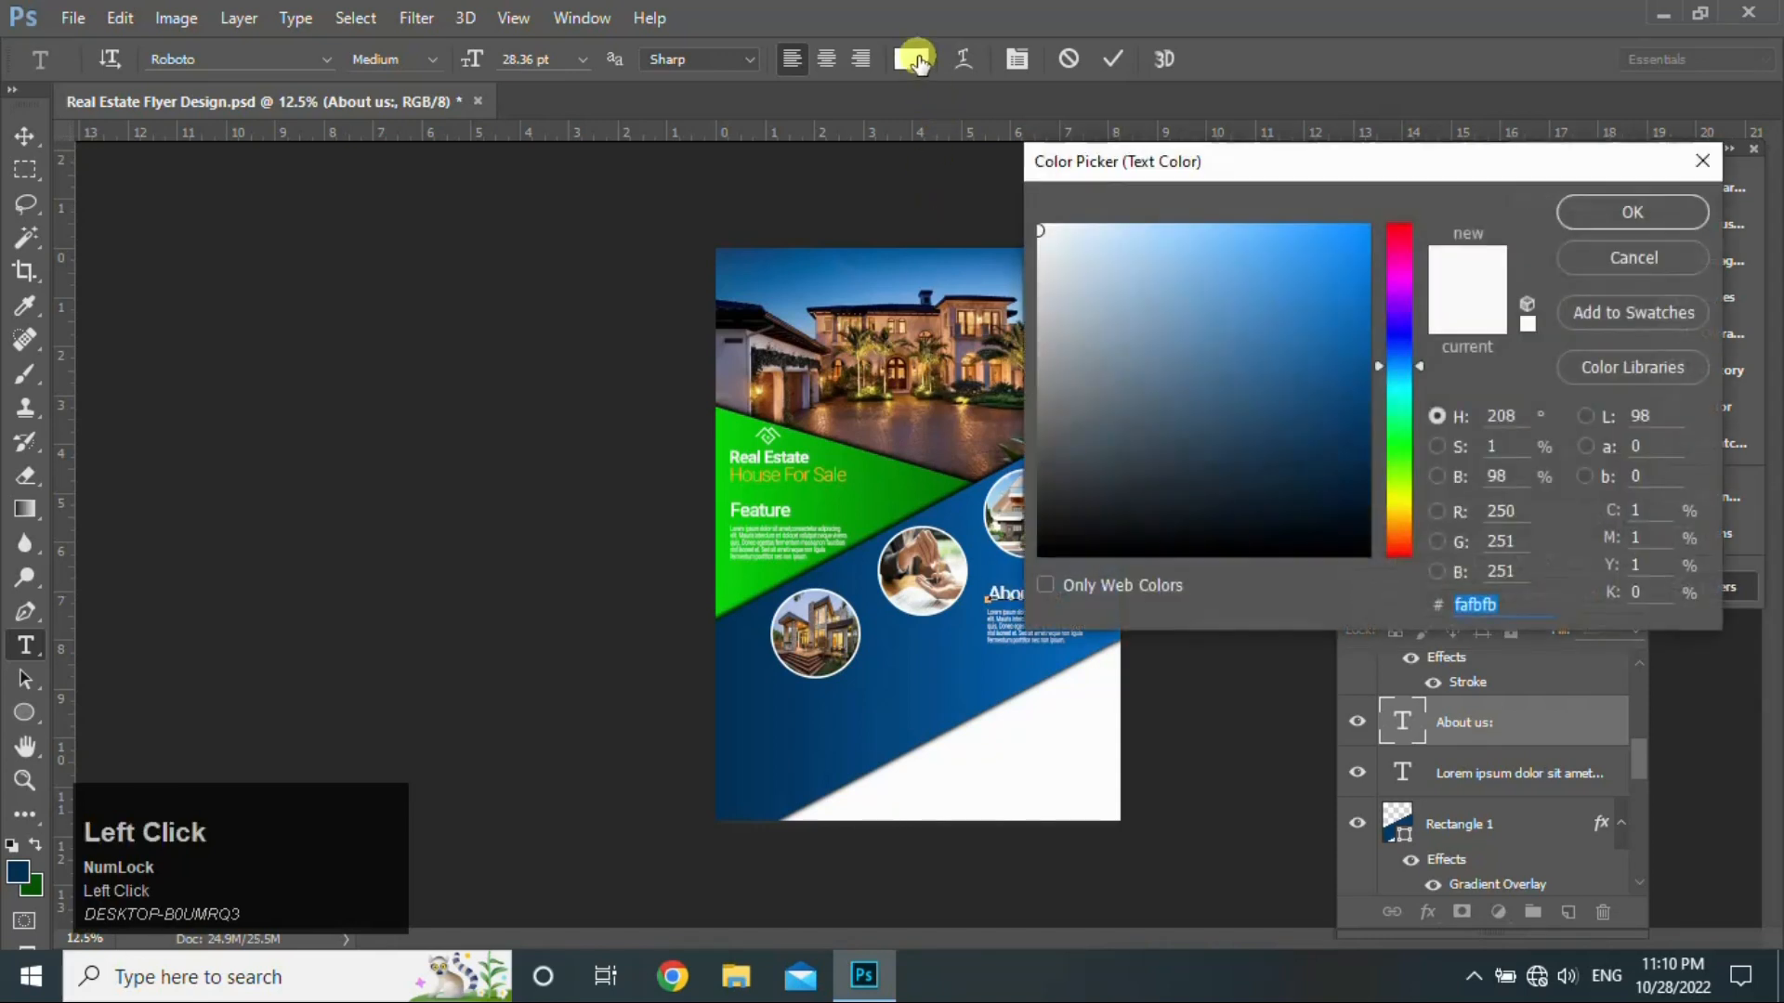
left_click(766, 384)
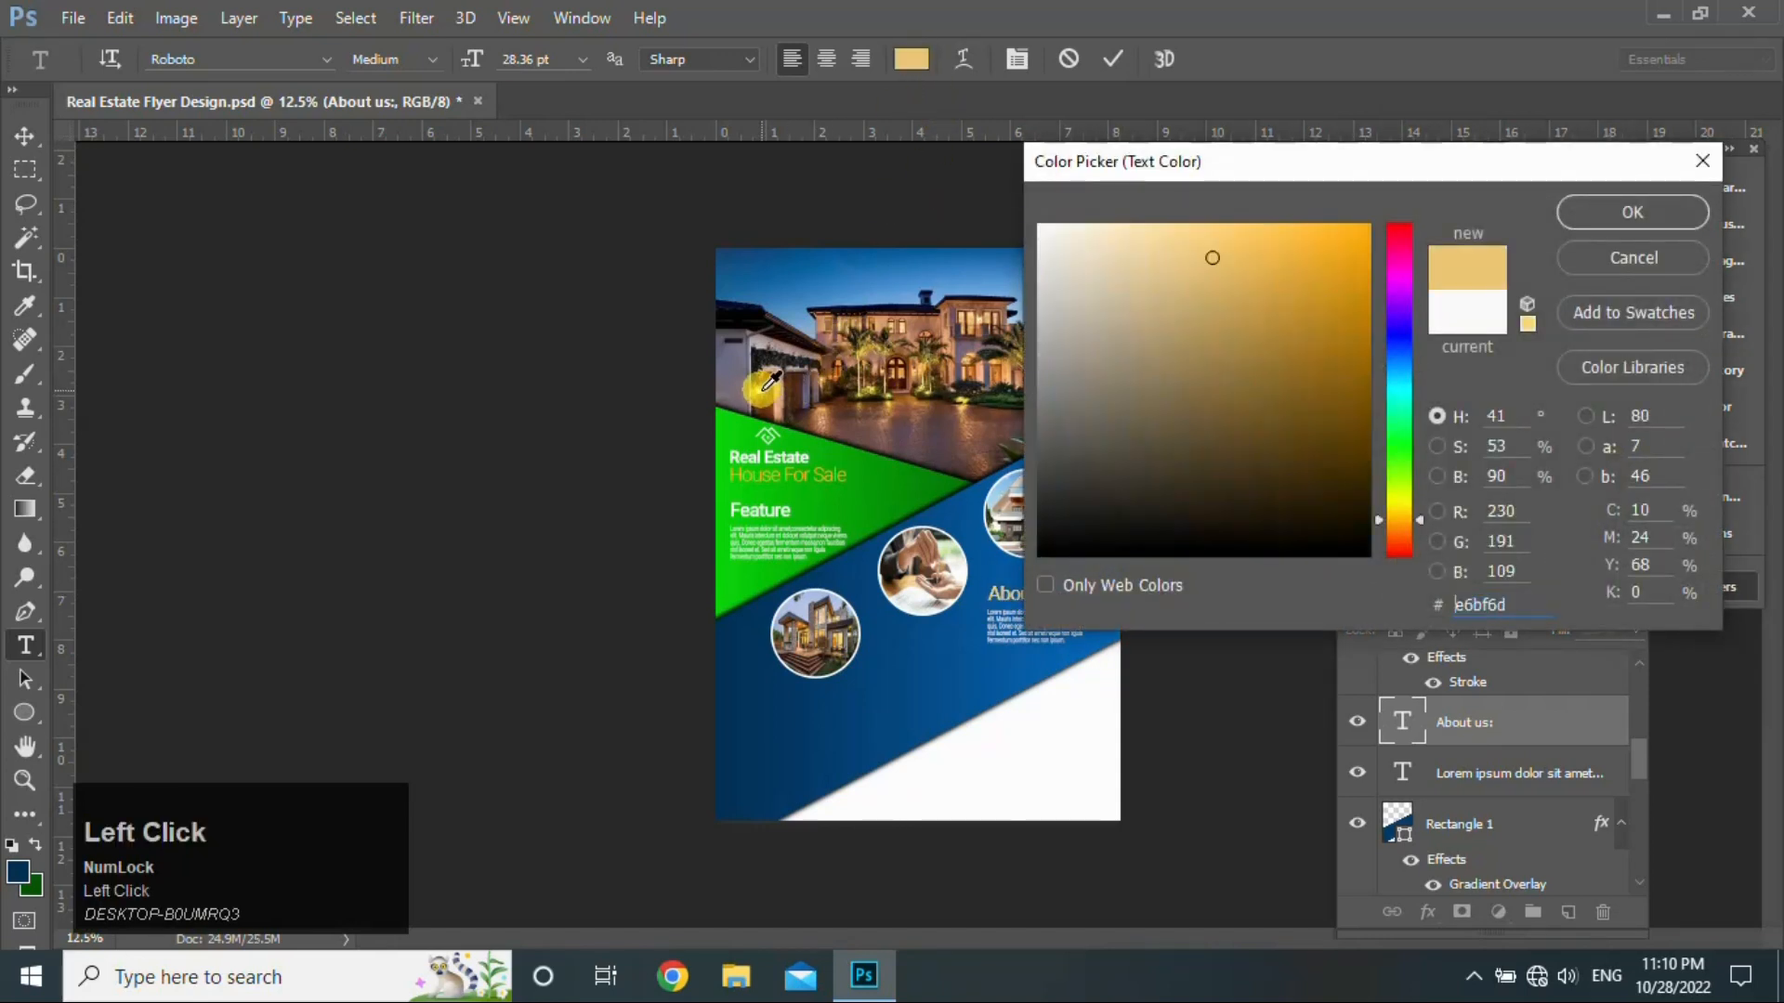
left_click(1326, 225)
left_click(1606, 219)
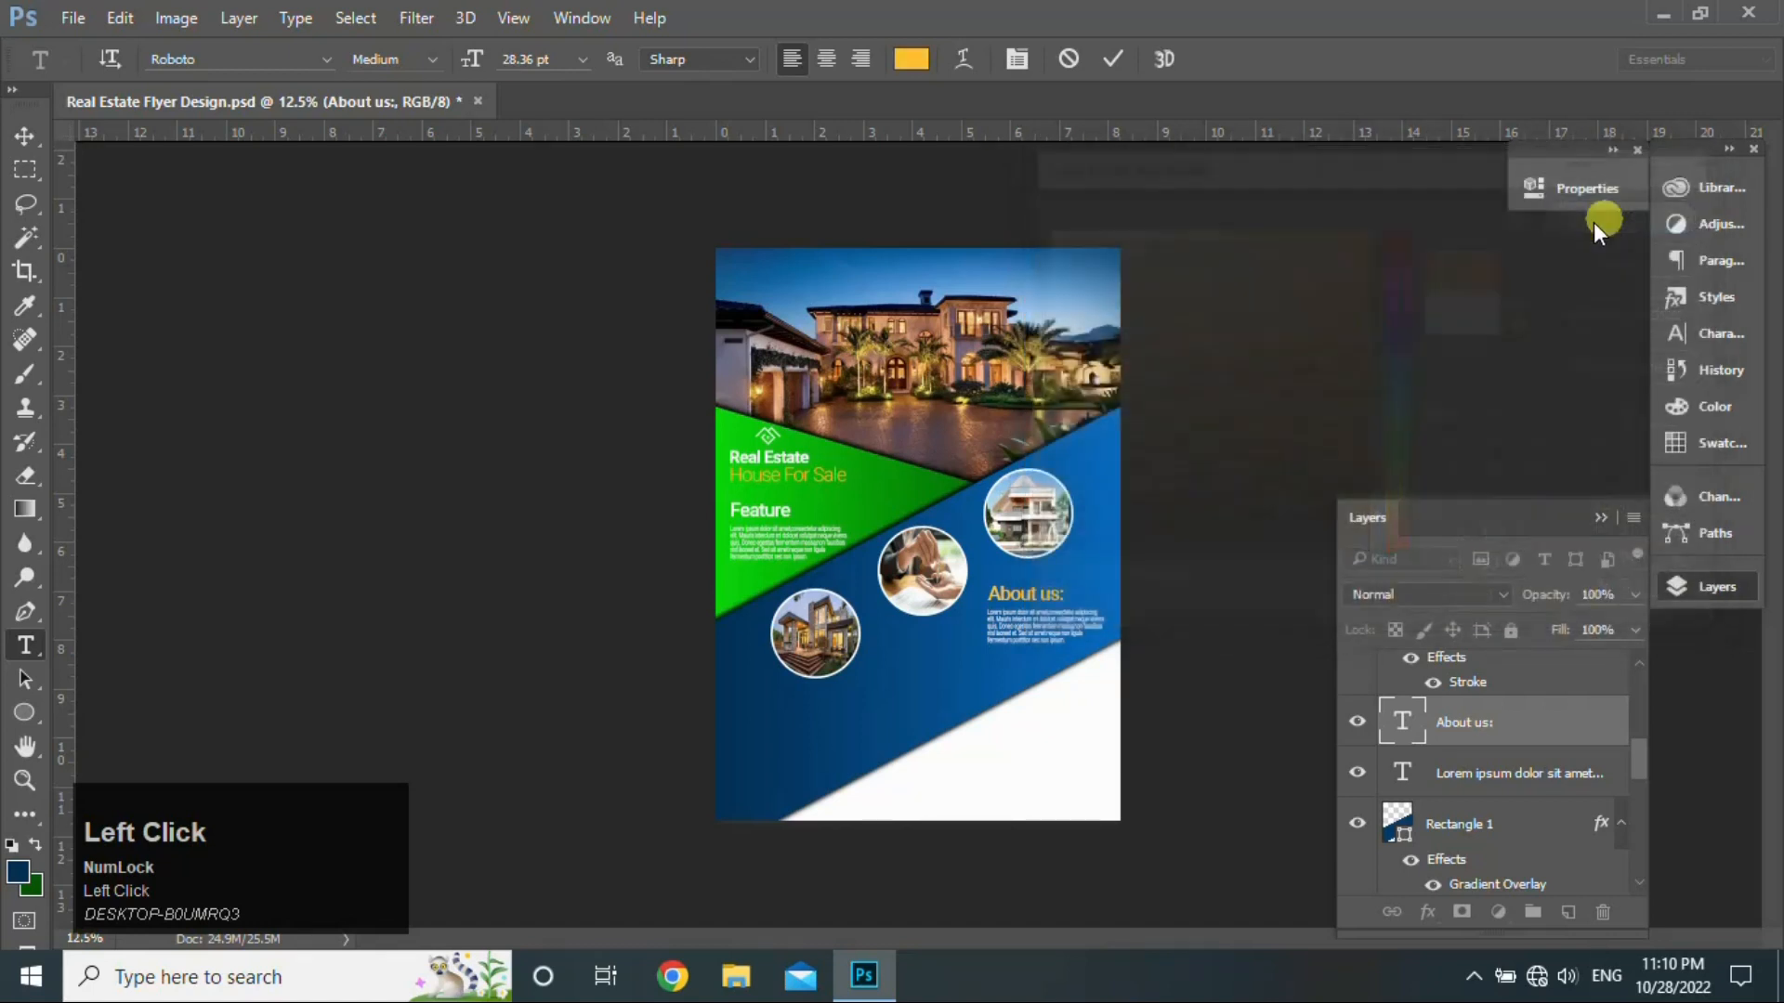
left_click(35, 136)
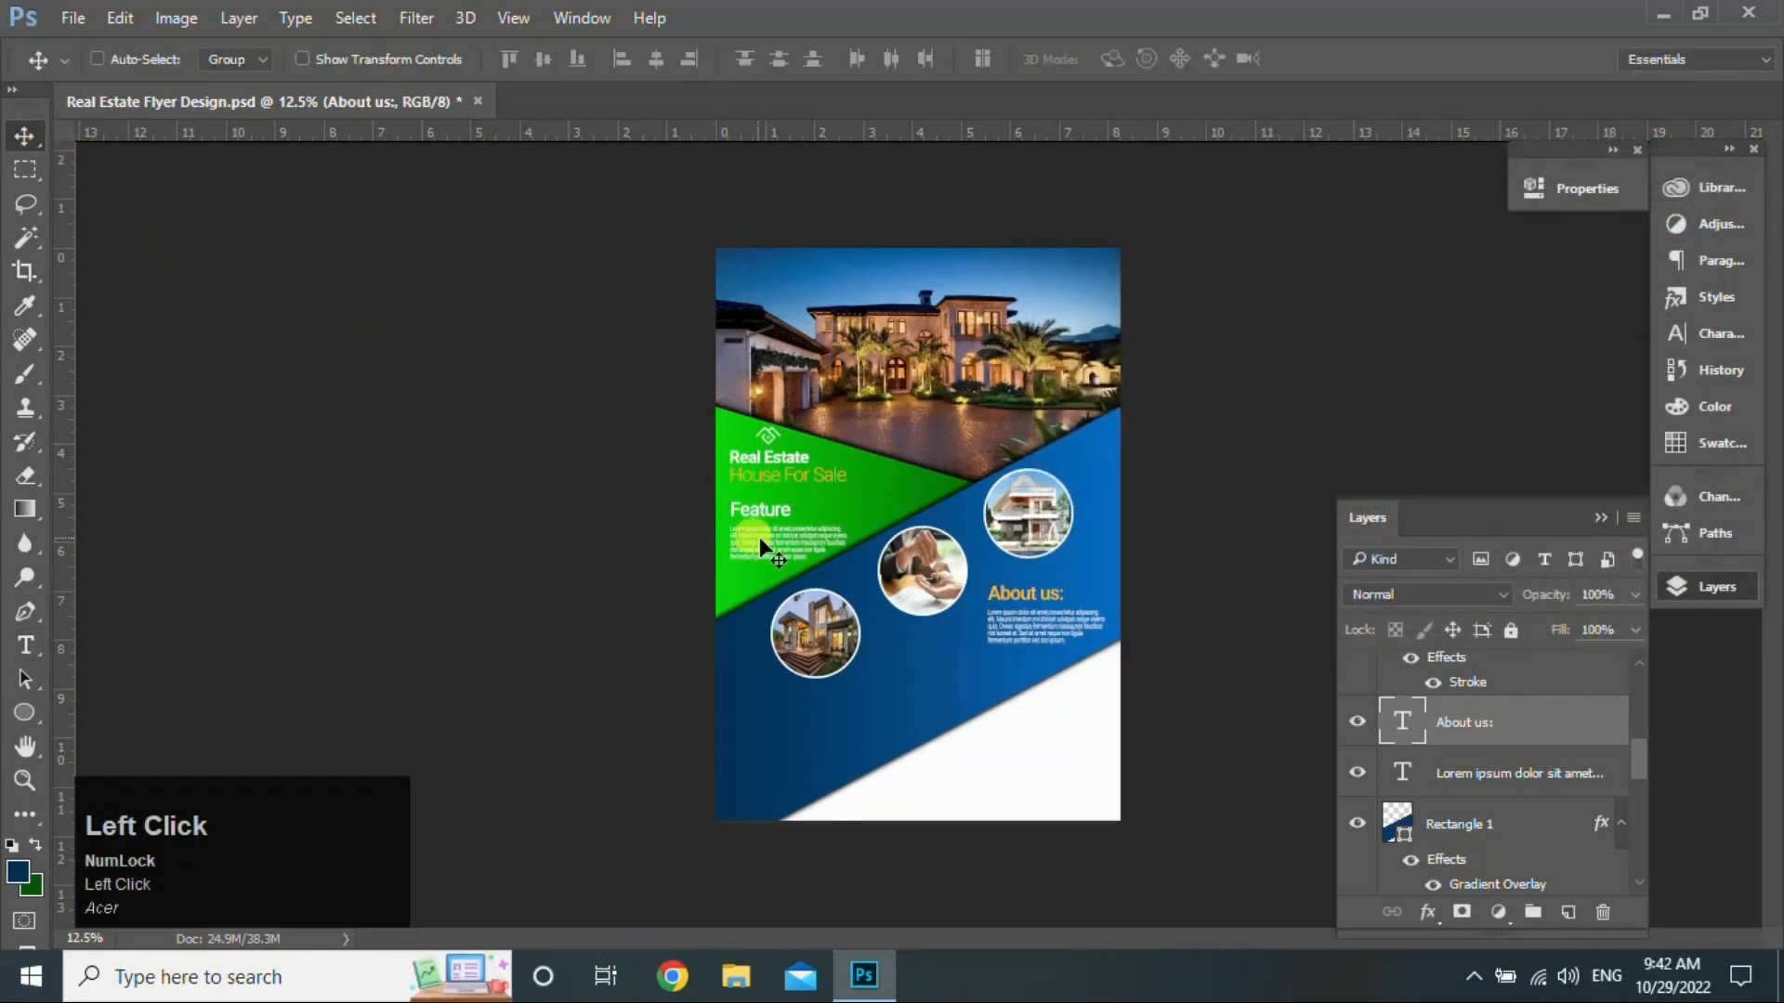
Step: Duplicate the "About us:" heading to just below the leftmost circular photo and replace the copy's wording with "Facilities"
left_click_drag(1031, 604, 779, 693)
left_click(25, 644)
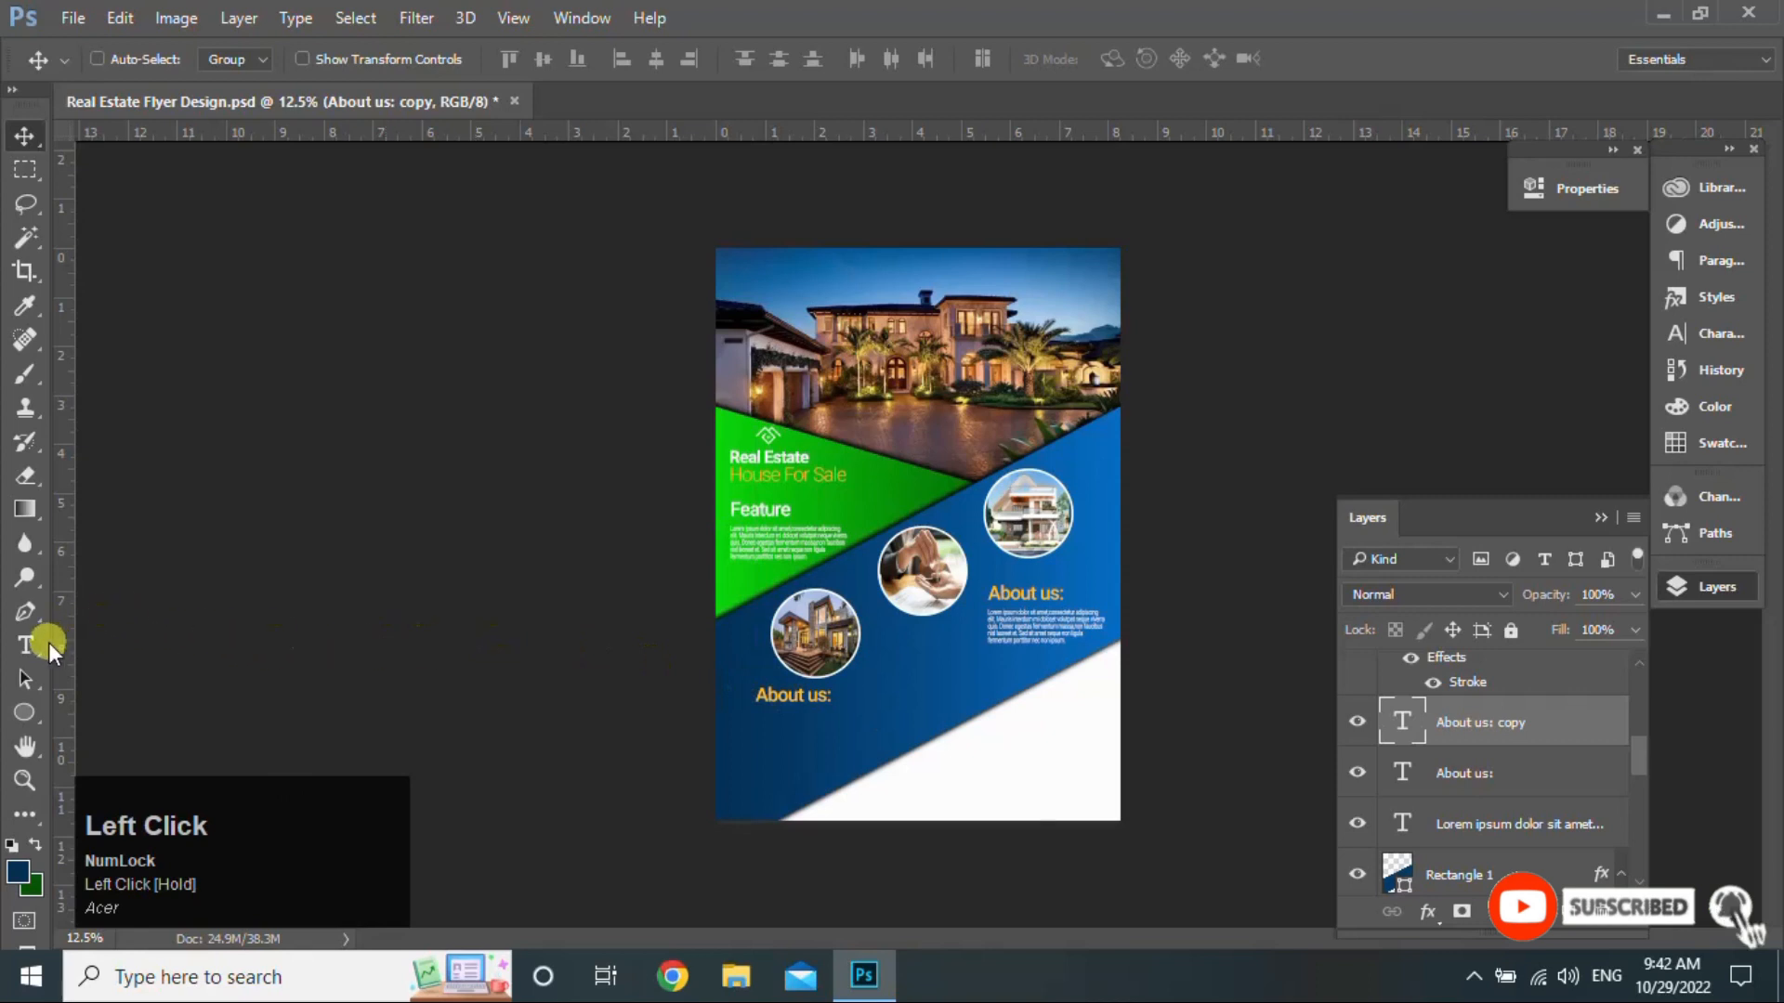
left_click(776, 695)
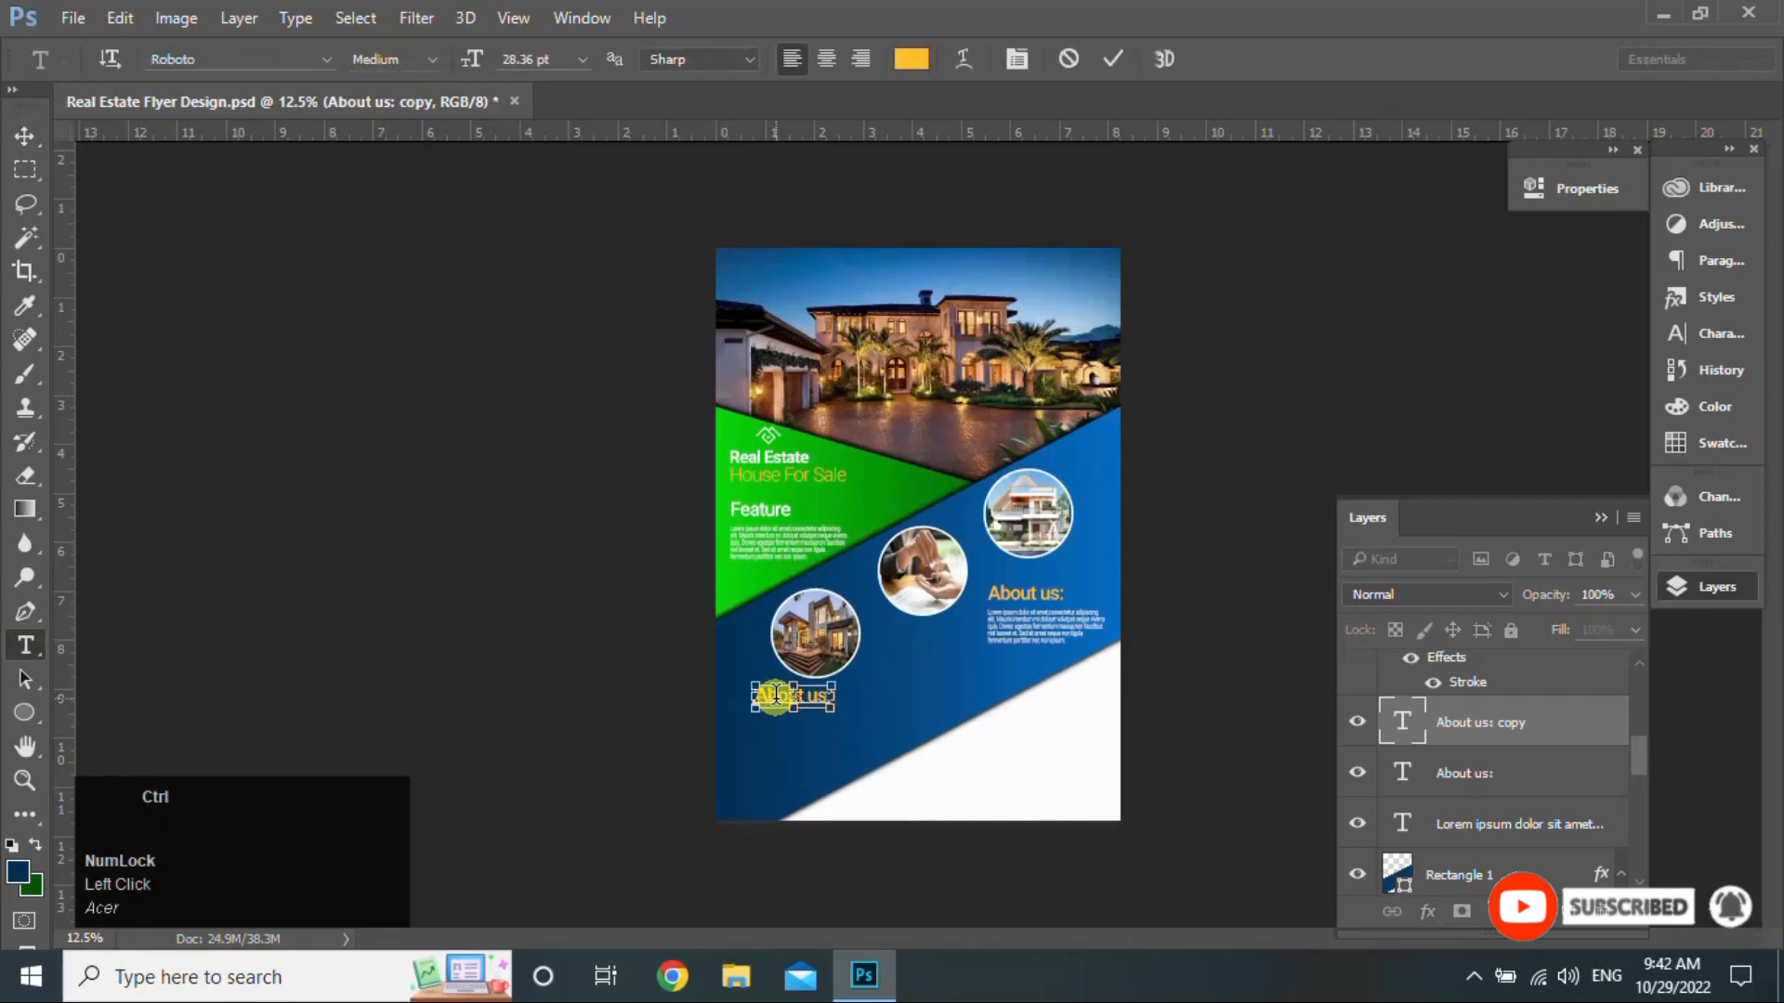
key("ctrl+a")
key("Caps_Lock")
type("Faci")
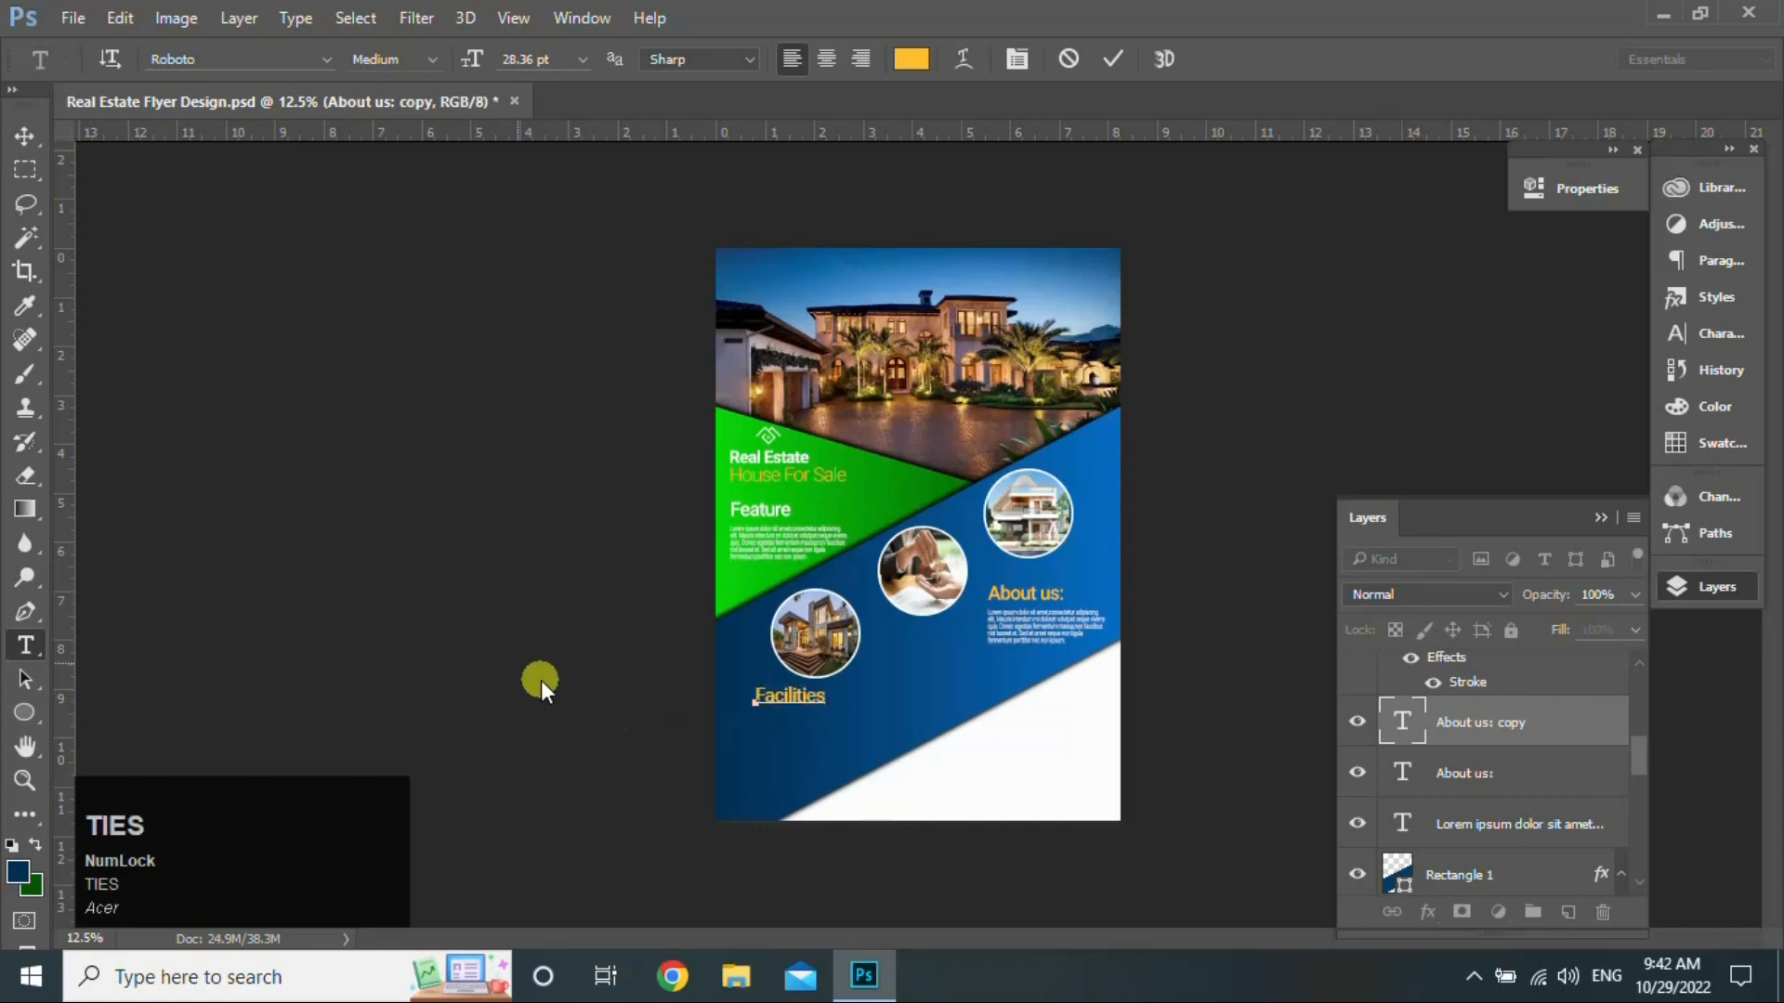
left_click(30, 132)
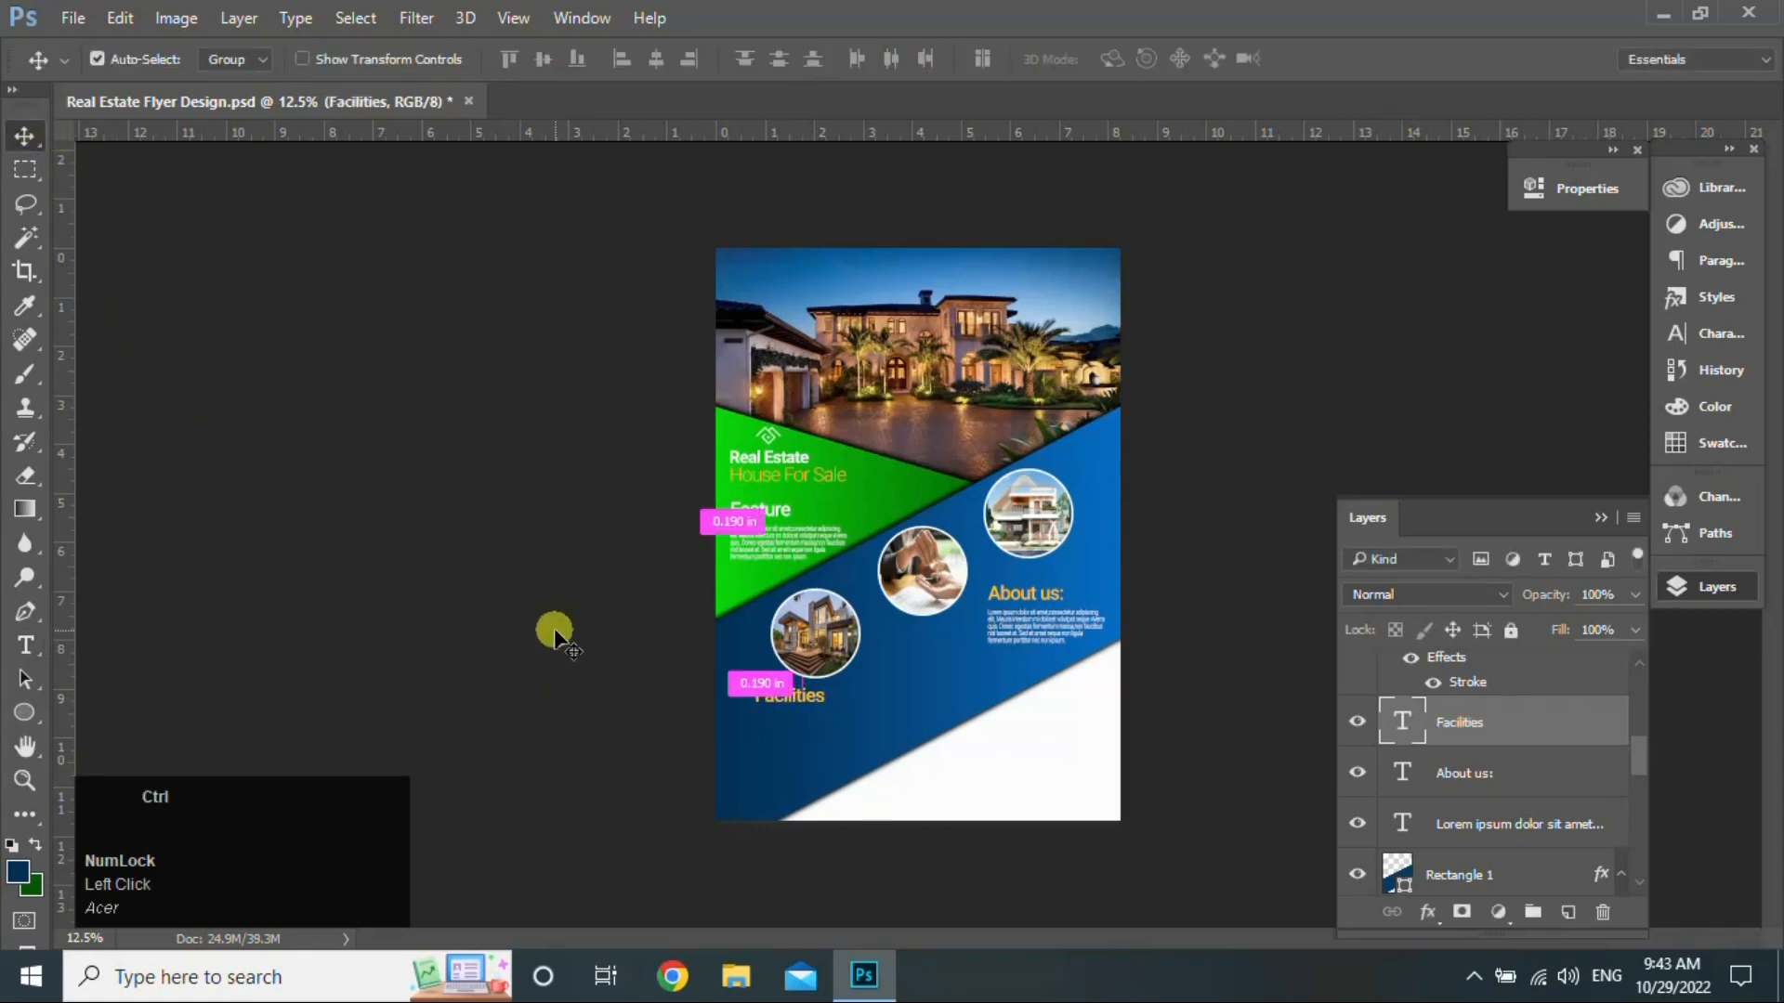
Step: Scale the Facilities heading up slightly in proportion, keeping its upper-left corner in place
key("ctrl+t")
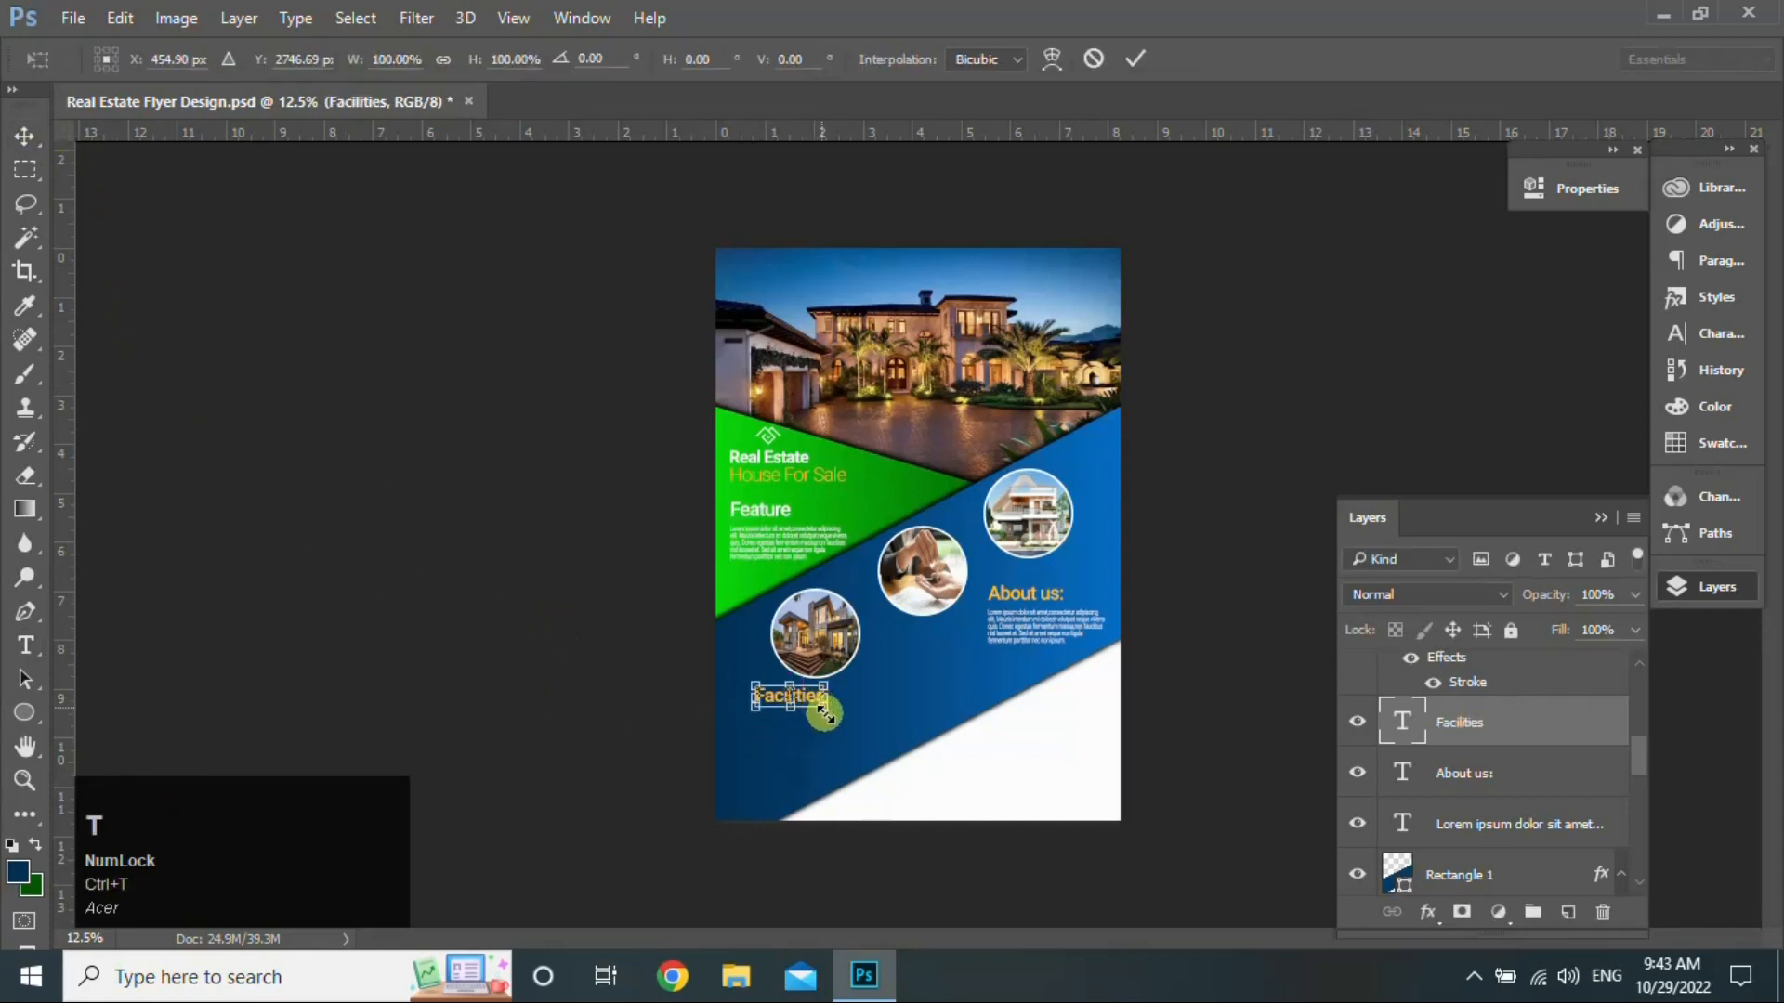
left_click_drag(825, 713, 838, 722)
key("Return")
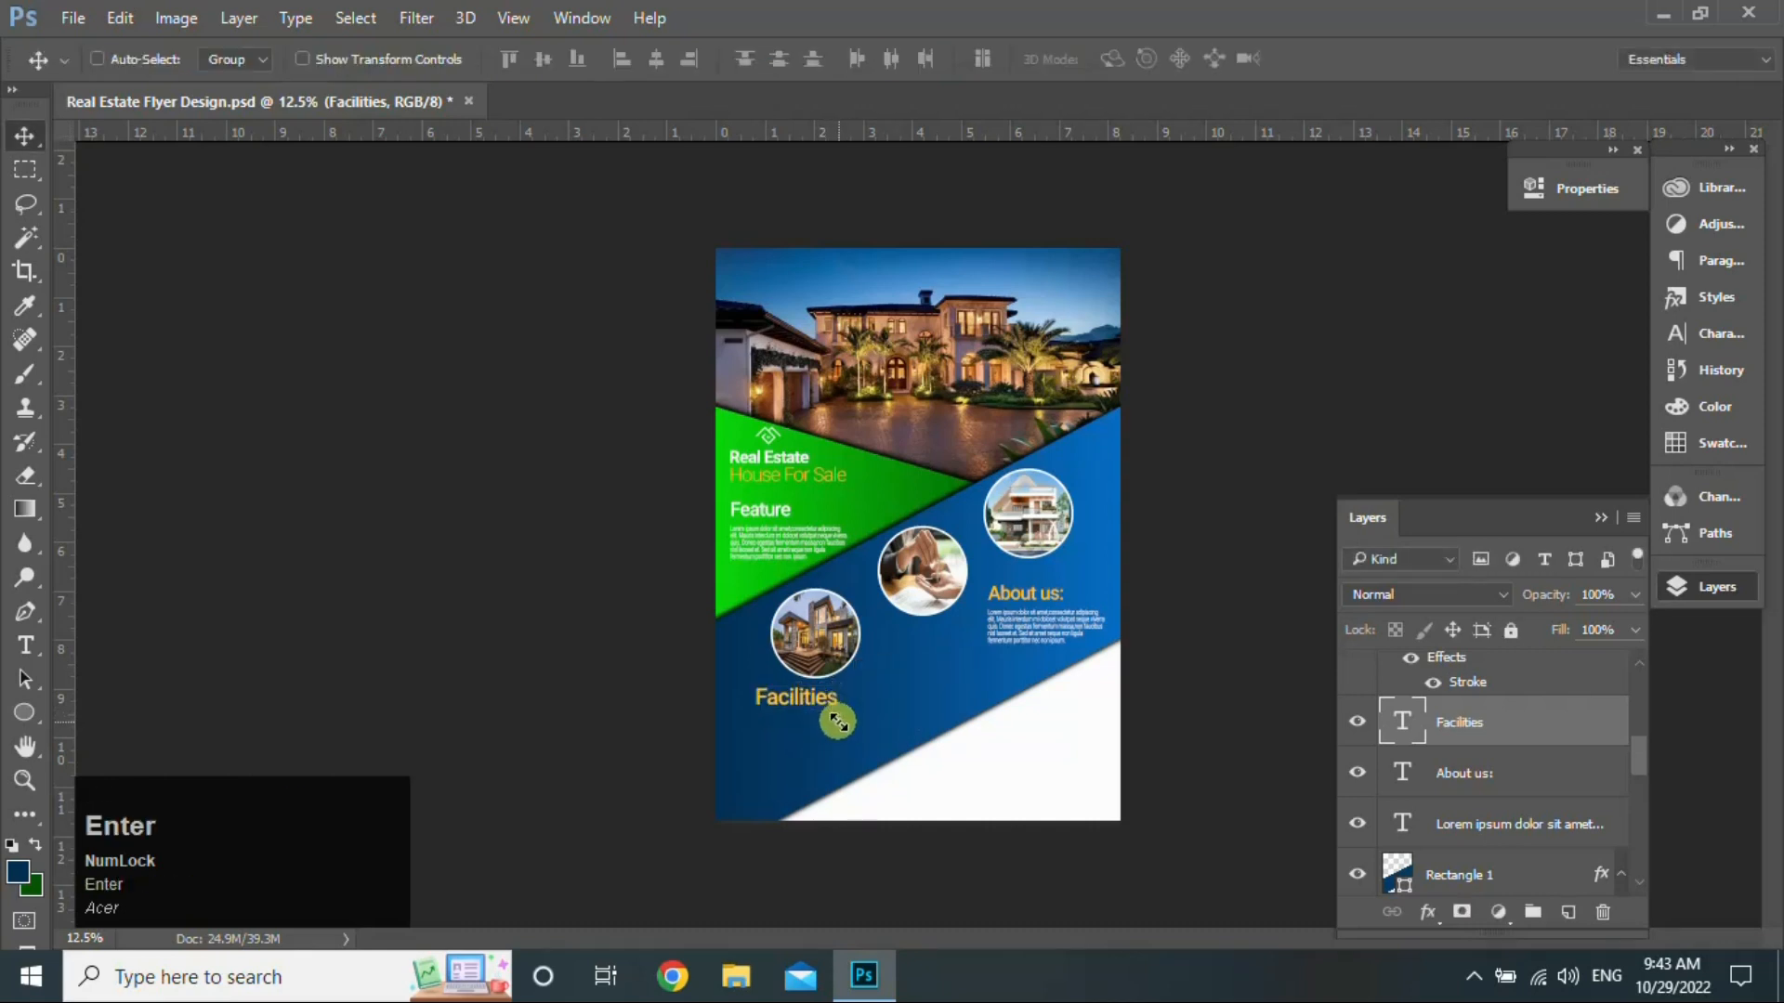
Step: Draw a small arrowhead custom shape, about 105 by 89 px, on a new layer just below the start of the Facilities heading
left_click(1568, 913)
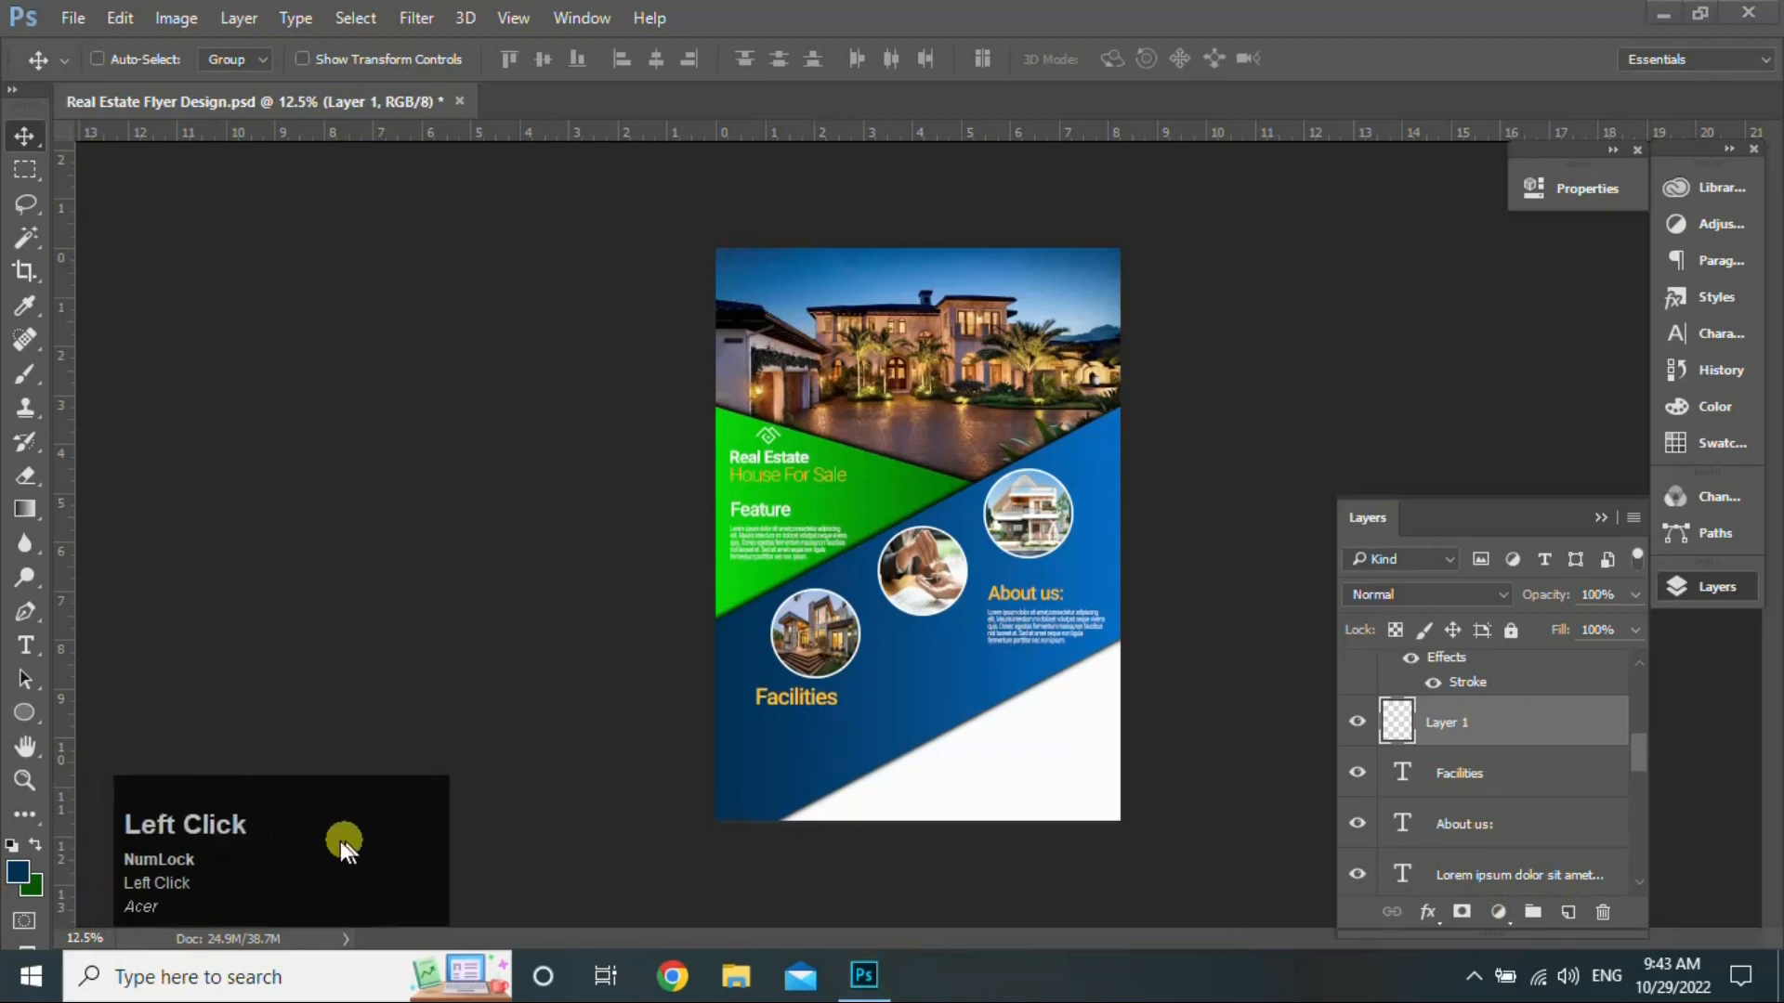
right_click(42, 712)
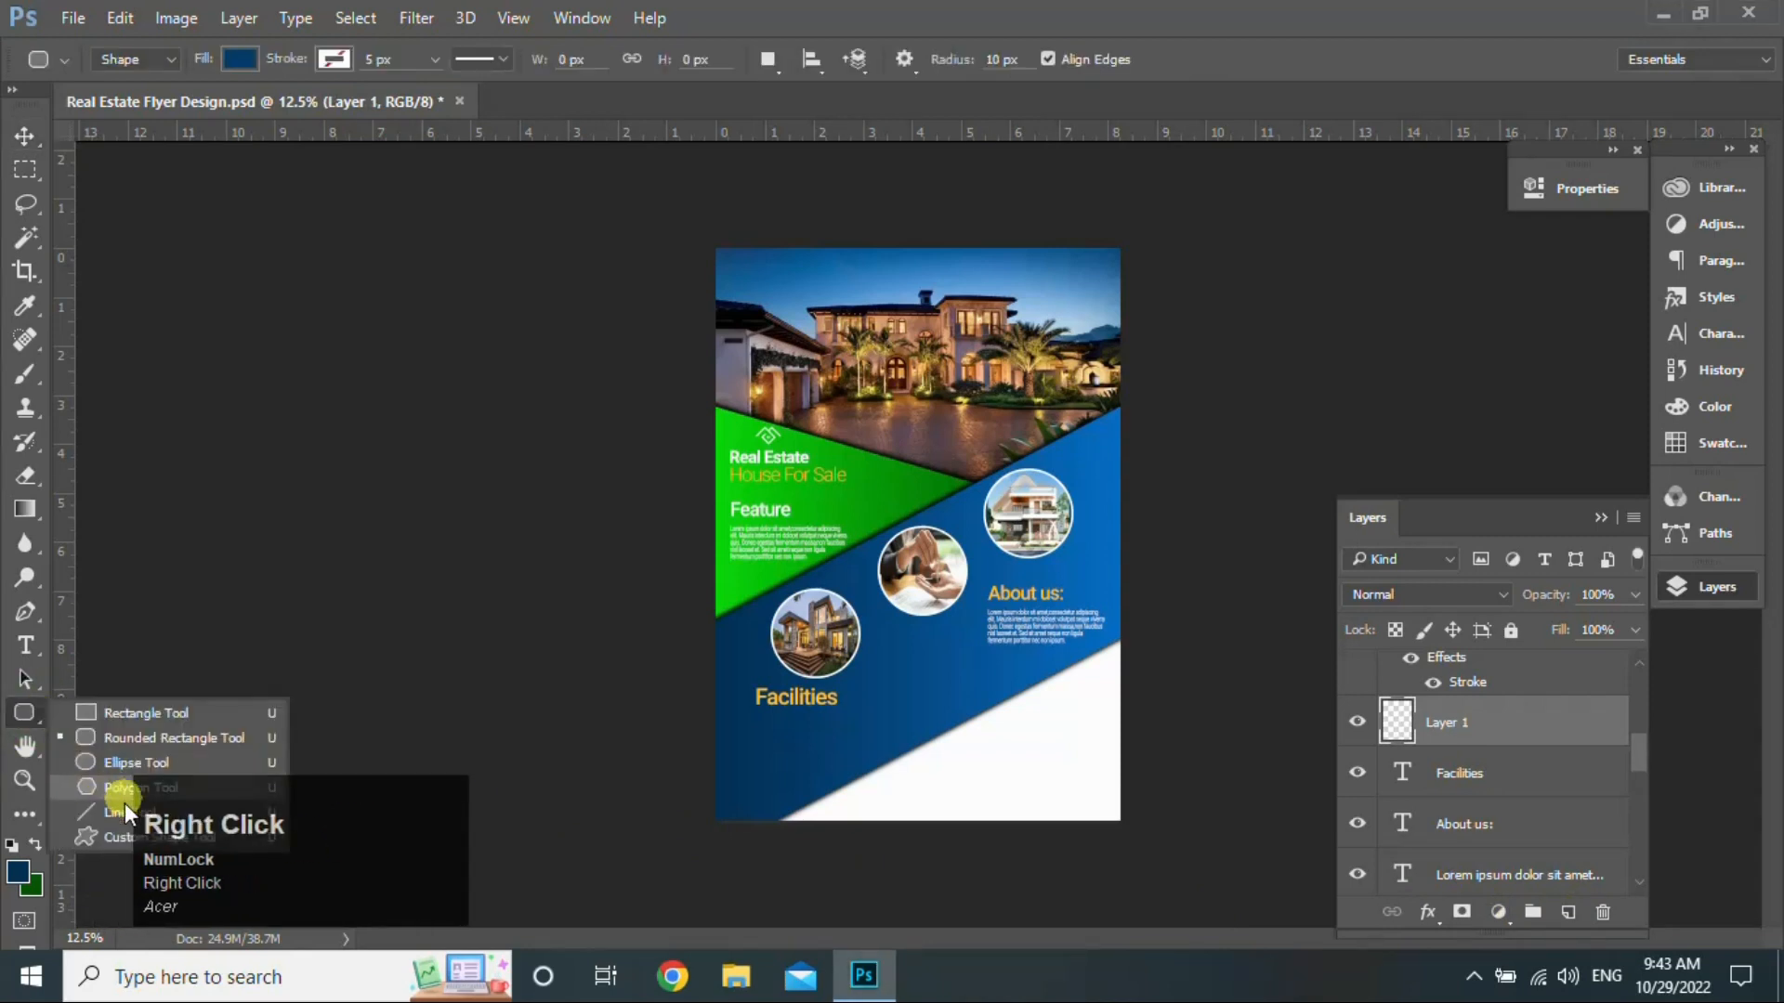
left_click(121, 838)
left_click(1042, 58)
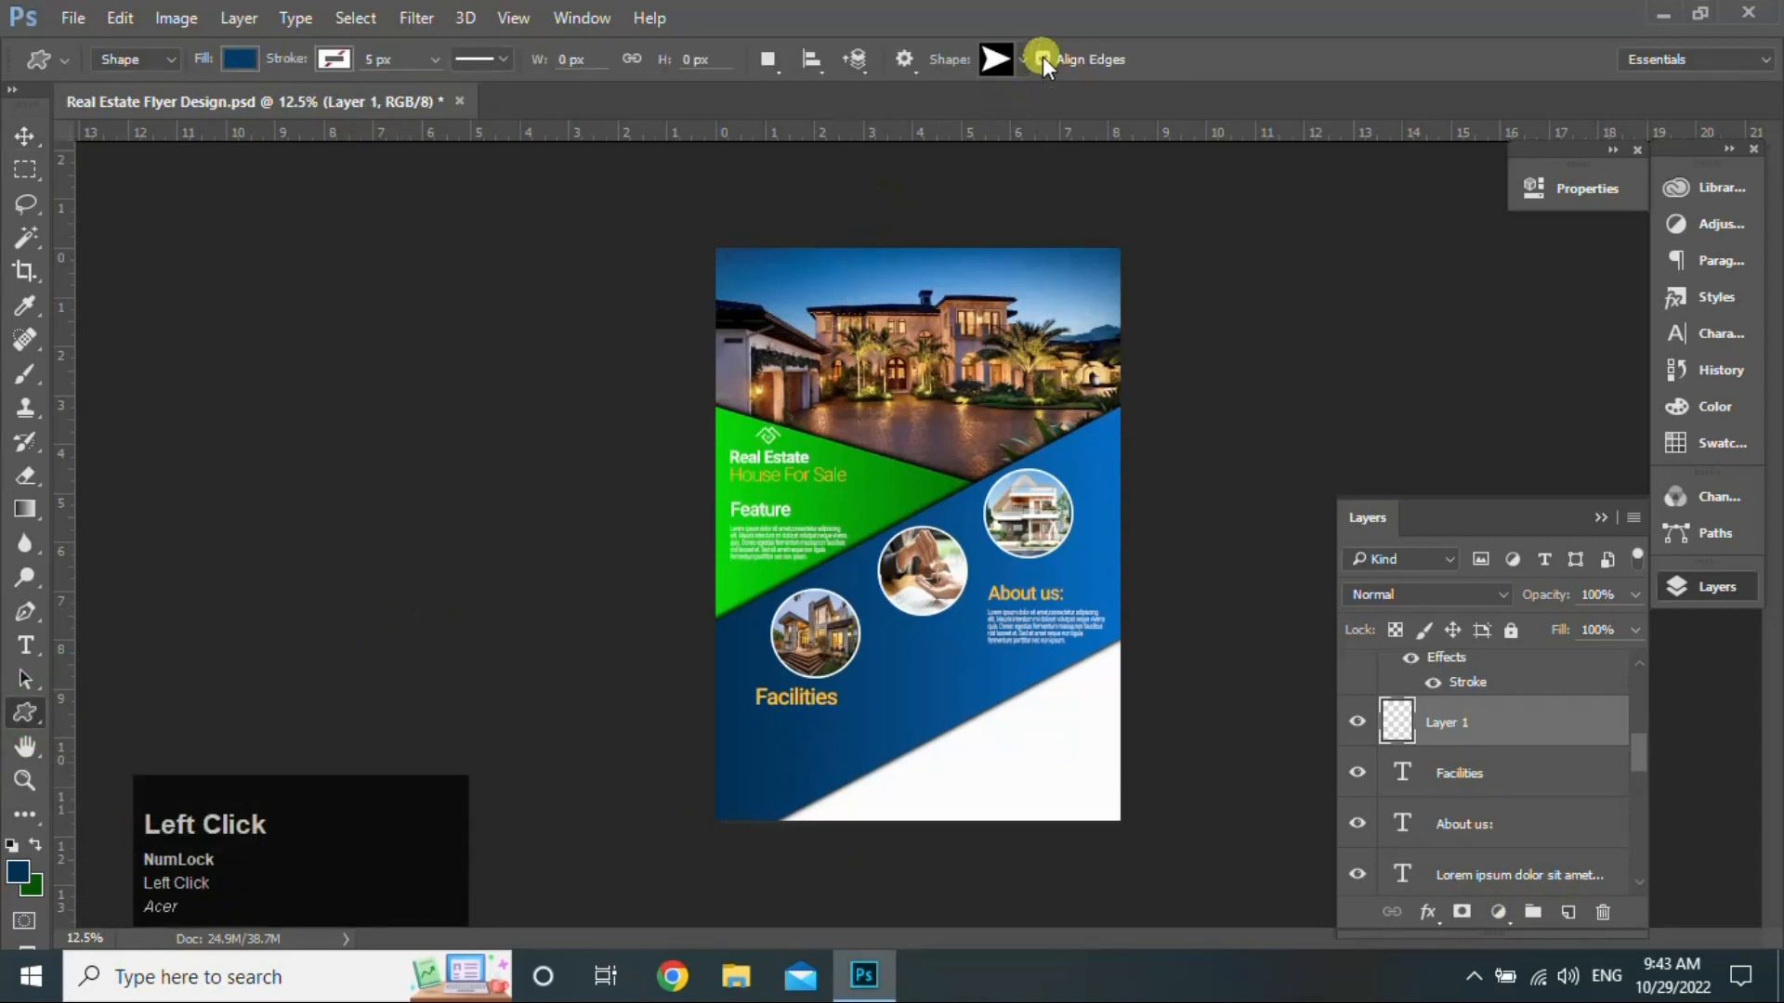
left_click(1000, 58)
left_click(1001, 58)
left_click(748, 729)
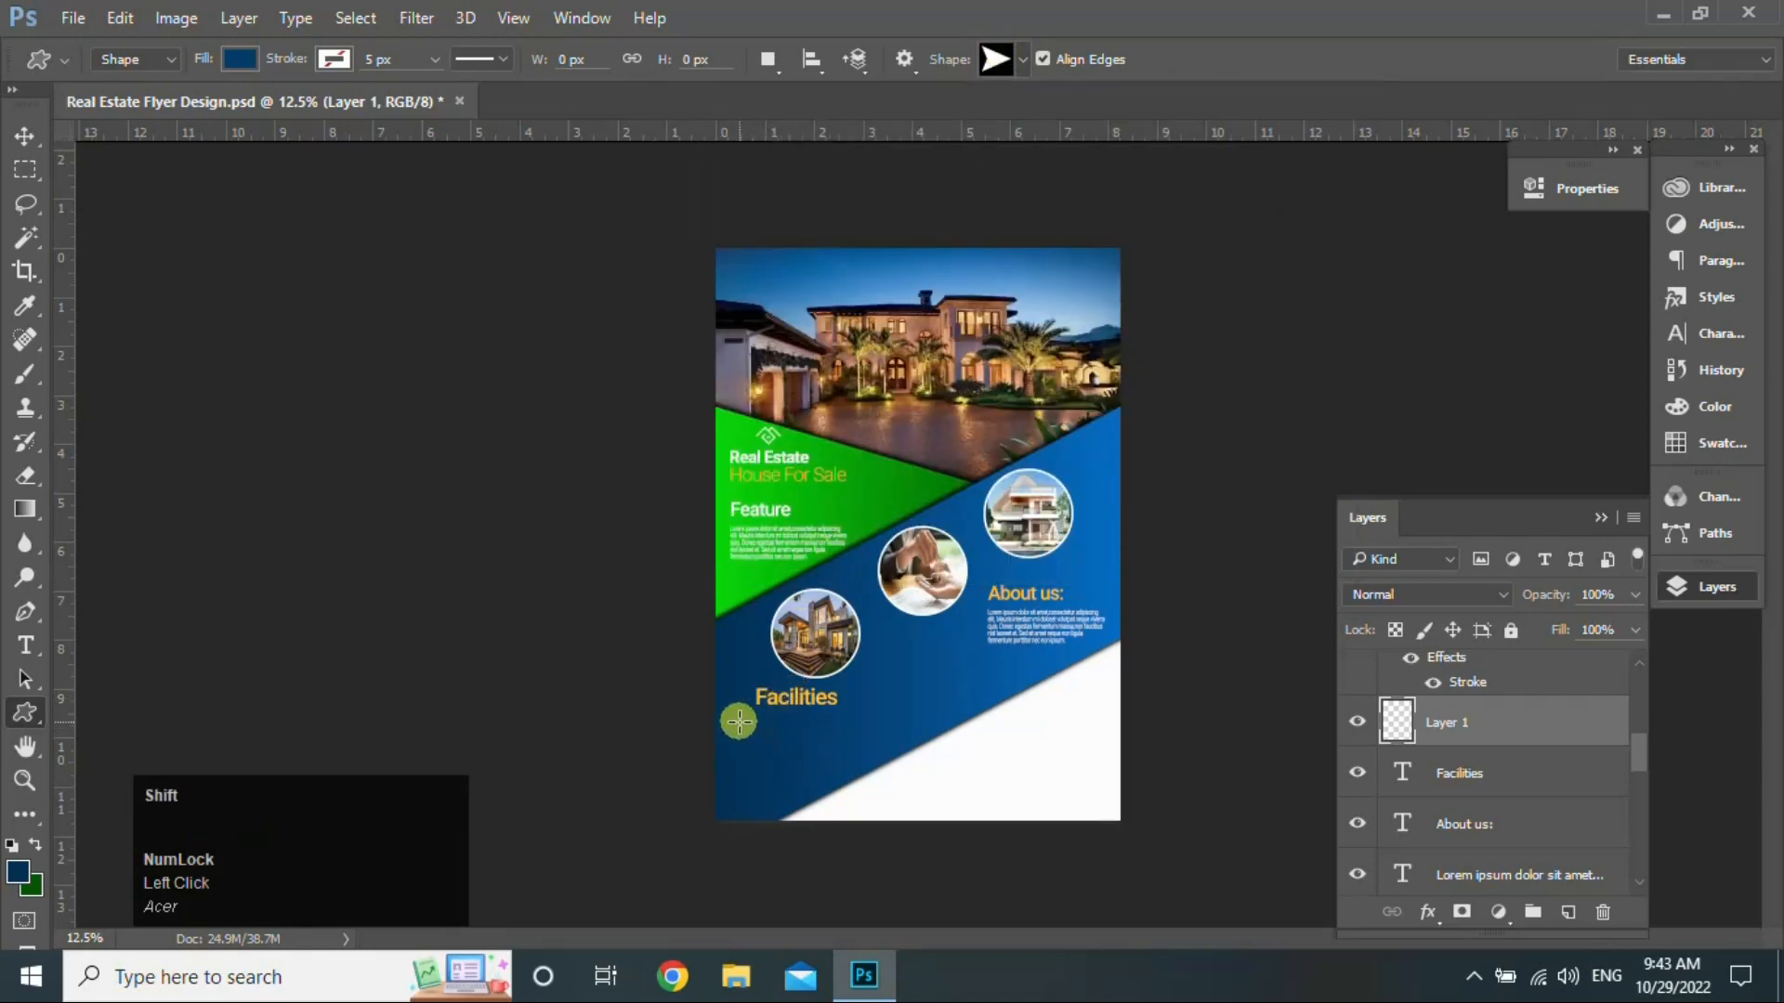
left_click_drag(739, 720, 756, 735)
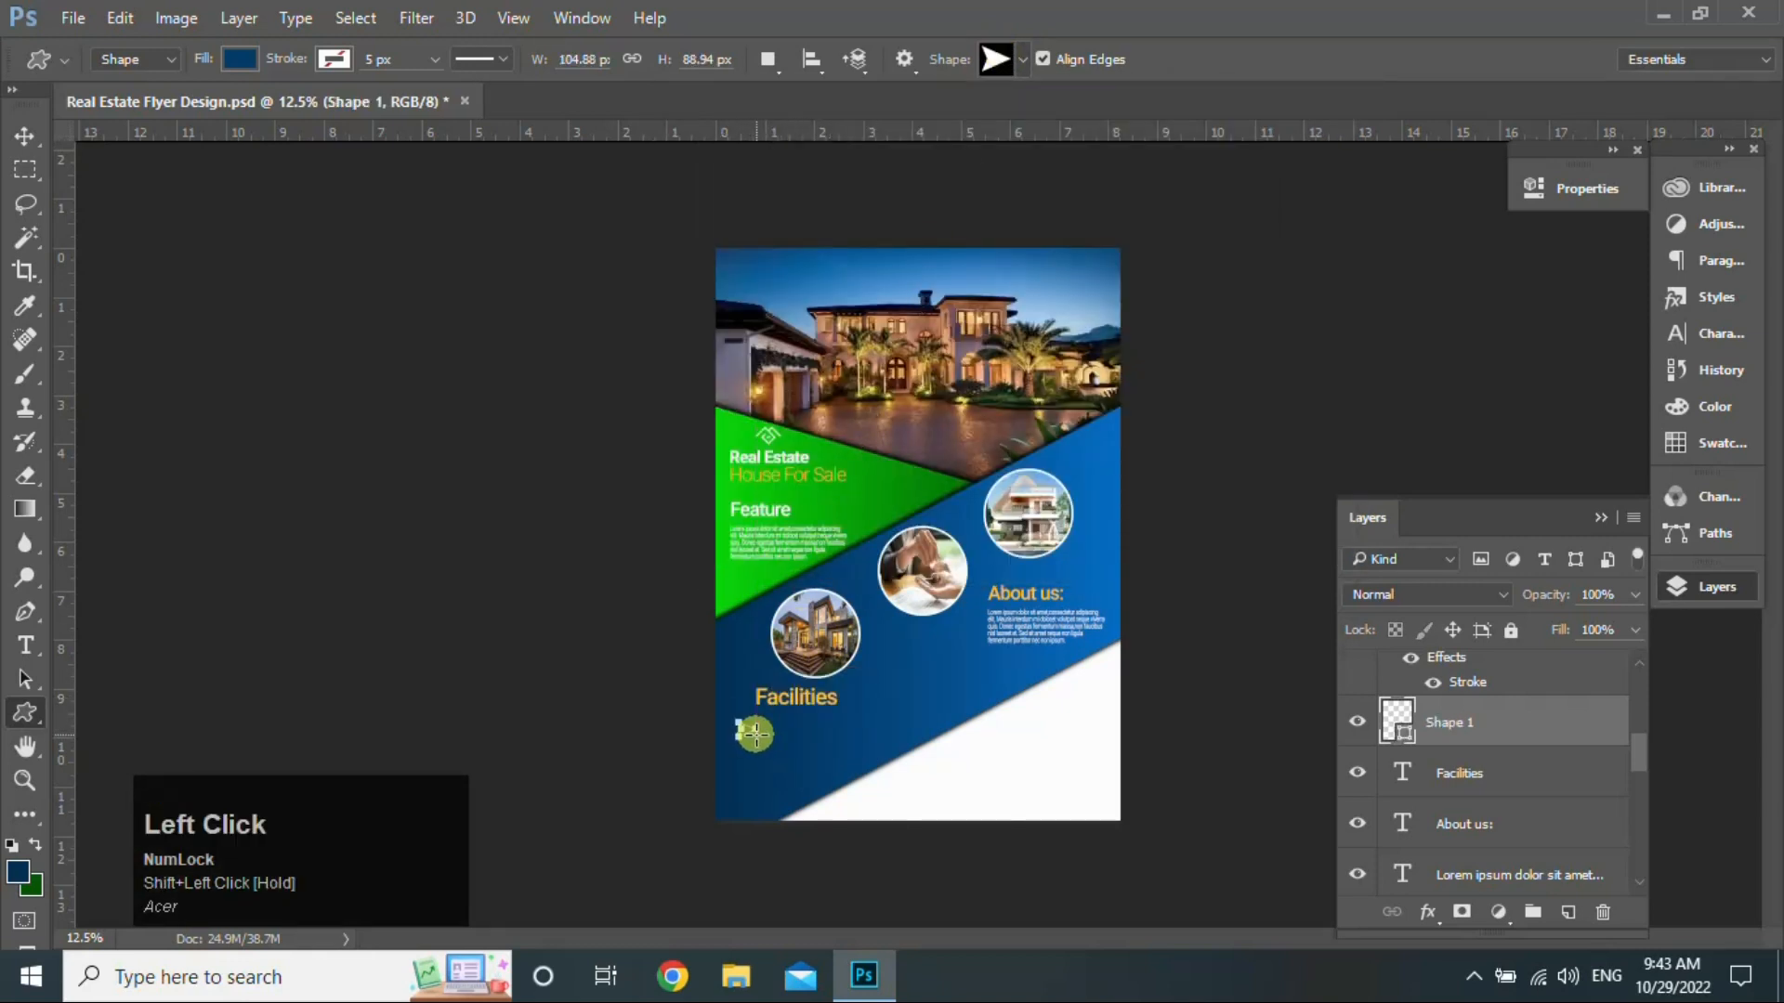
Step: Fill the small arrowhead shape with bright green
left_click(240, 59)
left_click(165, 198)
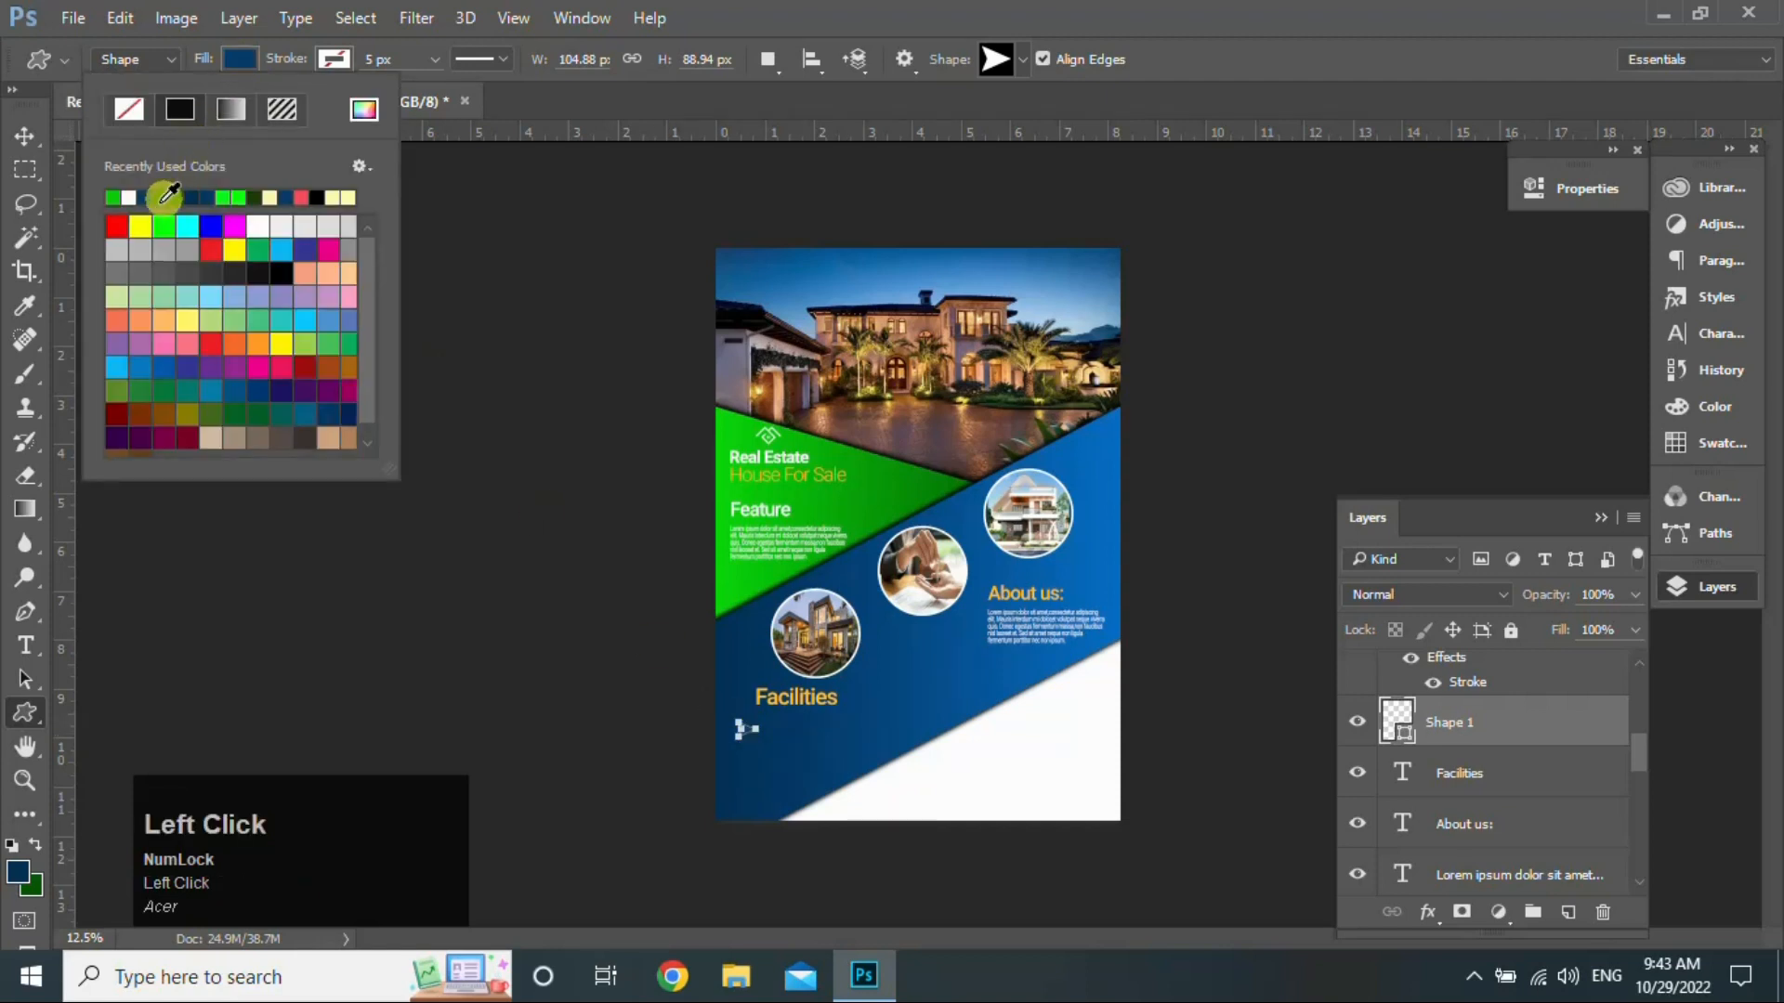
left_click(26, 135)
Step: Add the text "2 Kitchens" beside the green arrowhead in near-white (fcfcfc)
left_click(26, 644)
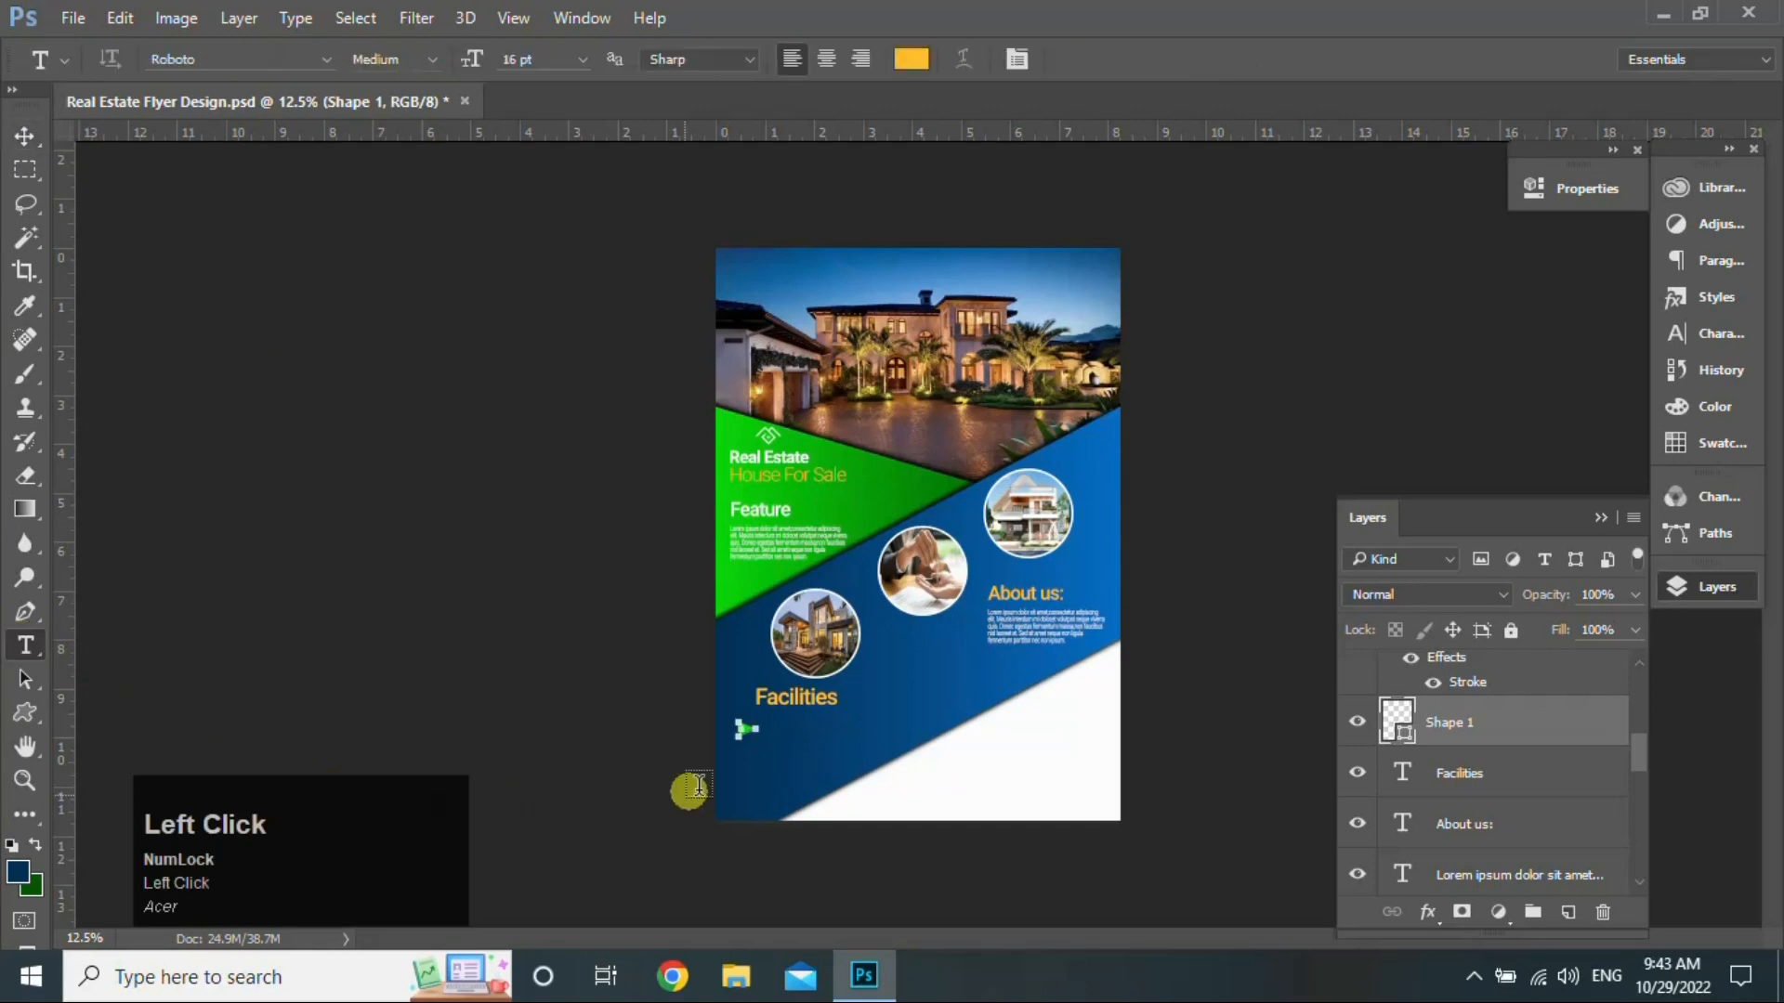
left_click(773, 732)
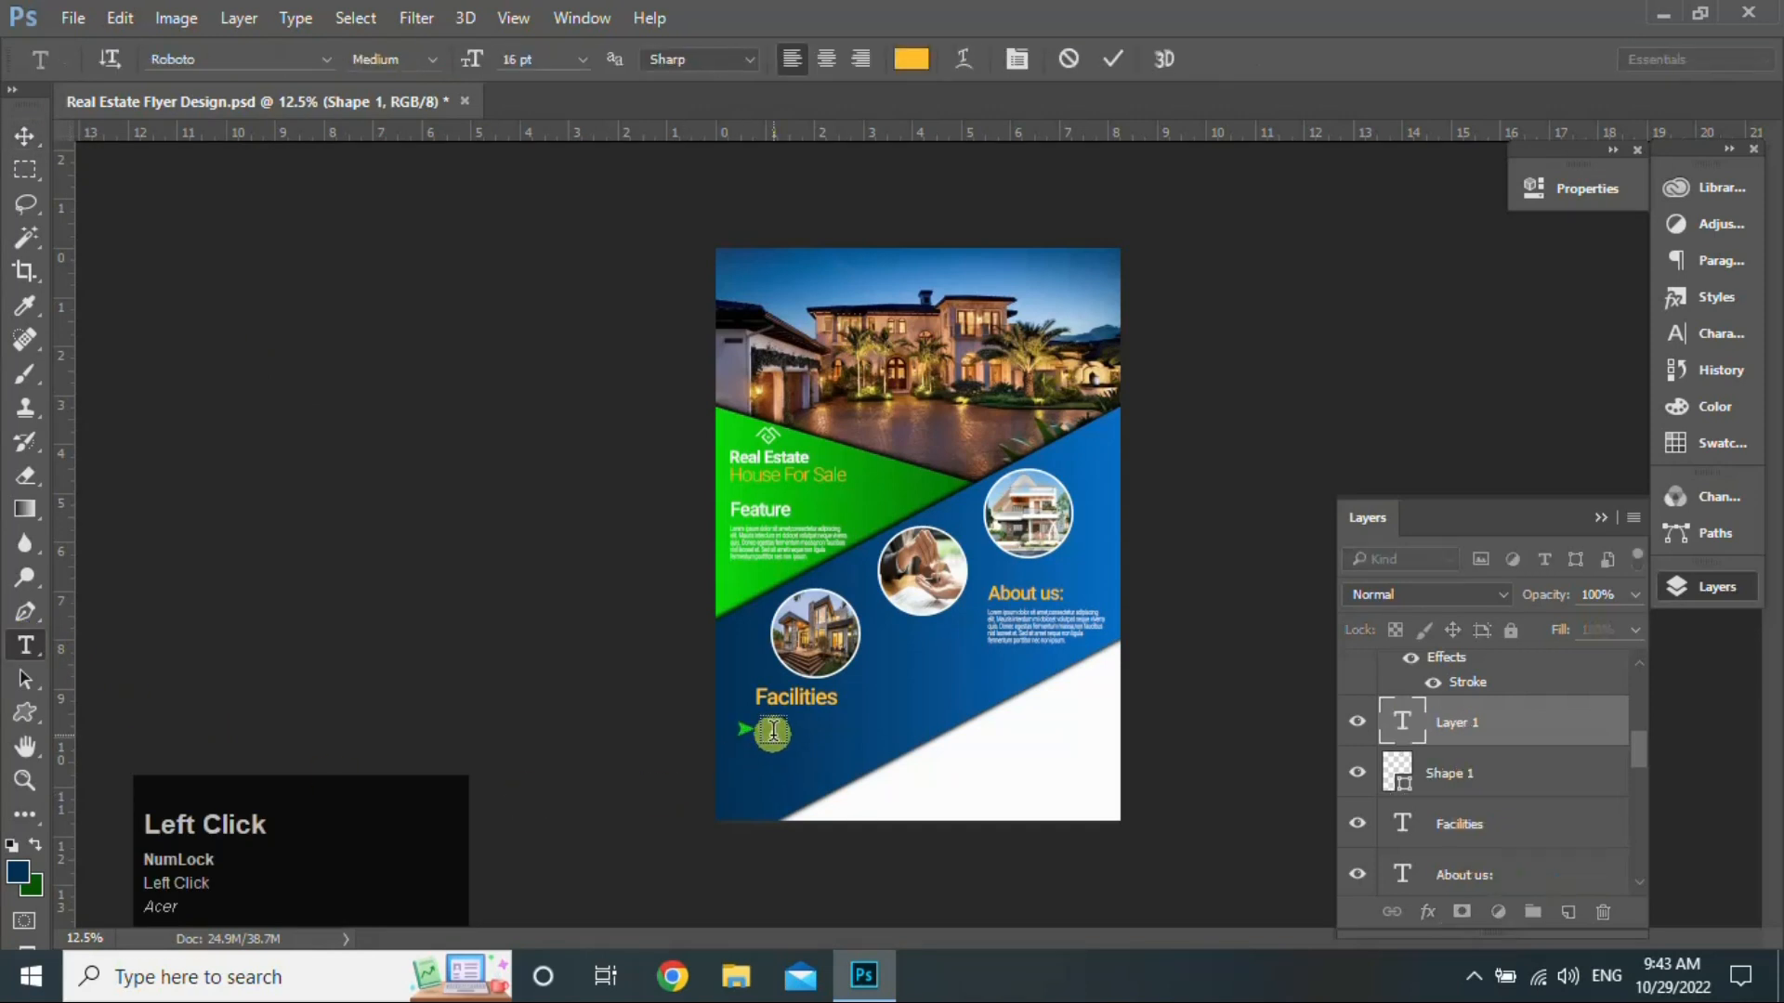
left_click(899, 61)
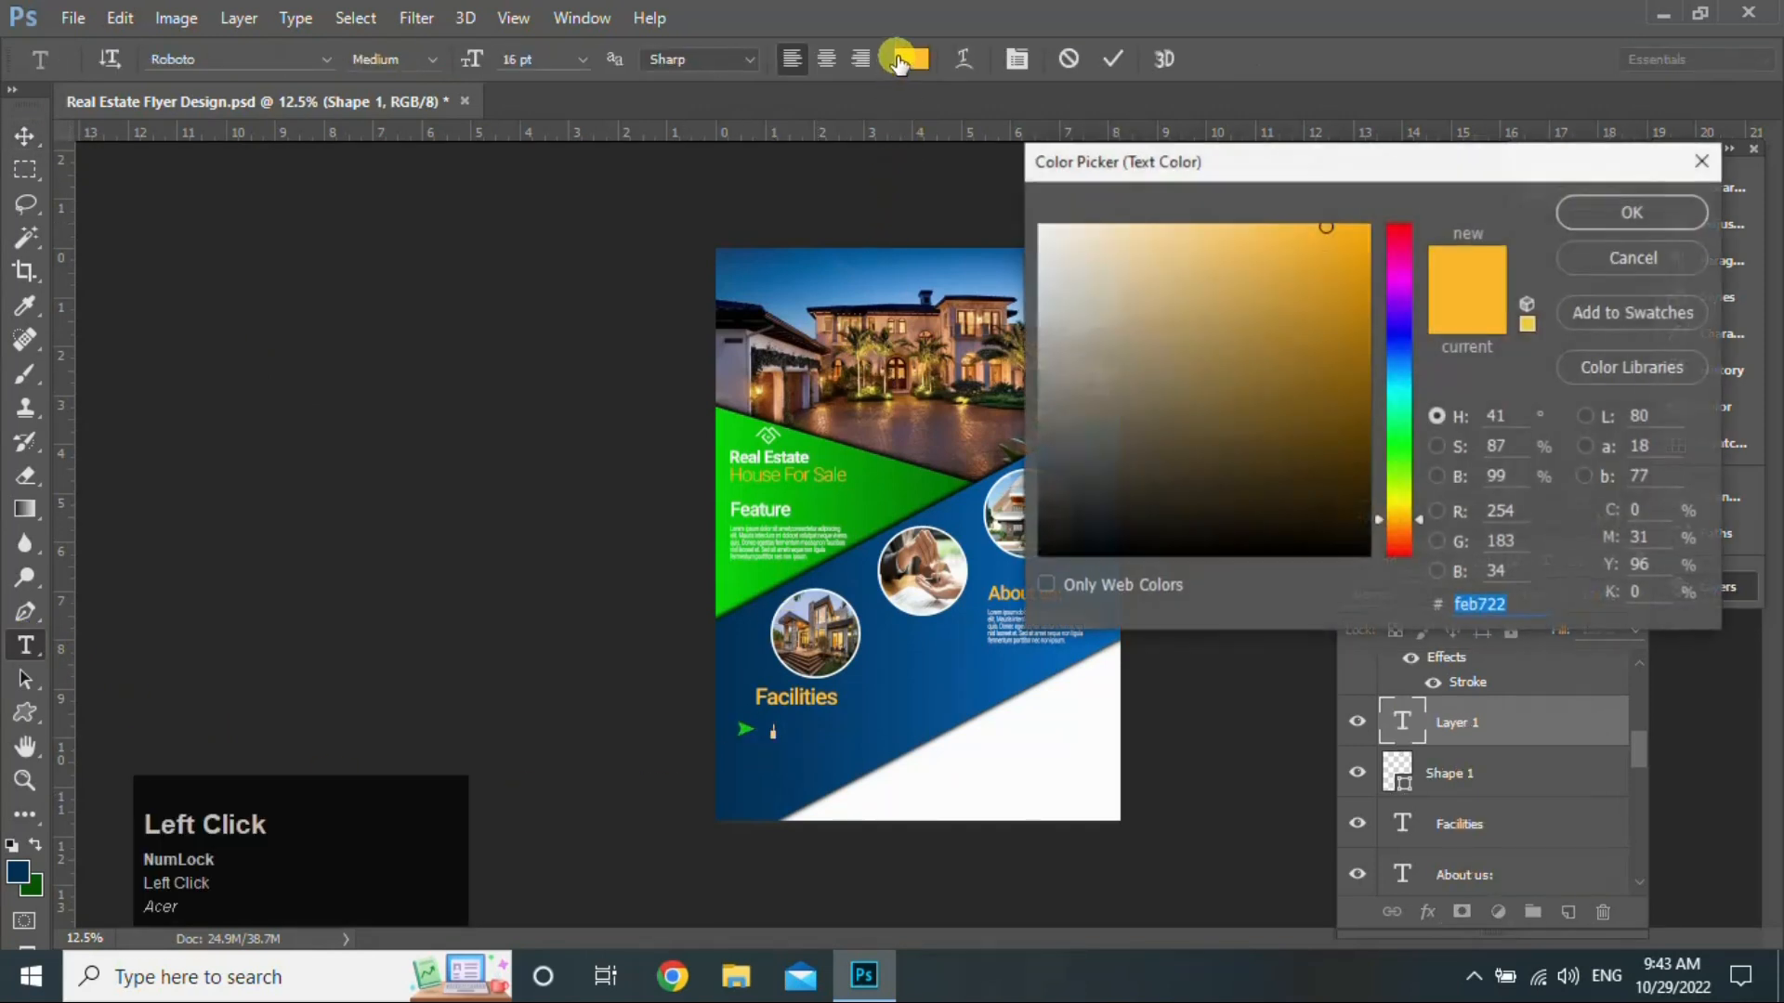
left_click(1040, 229)
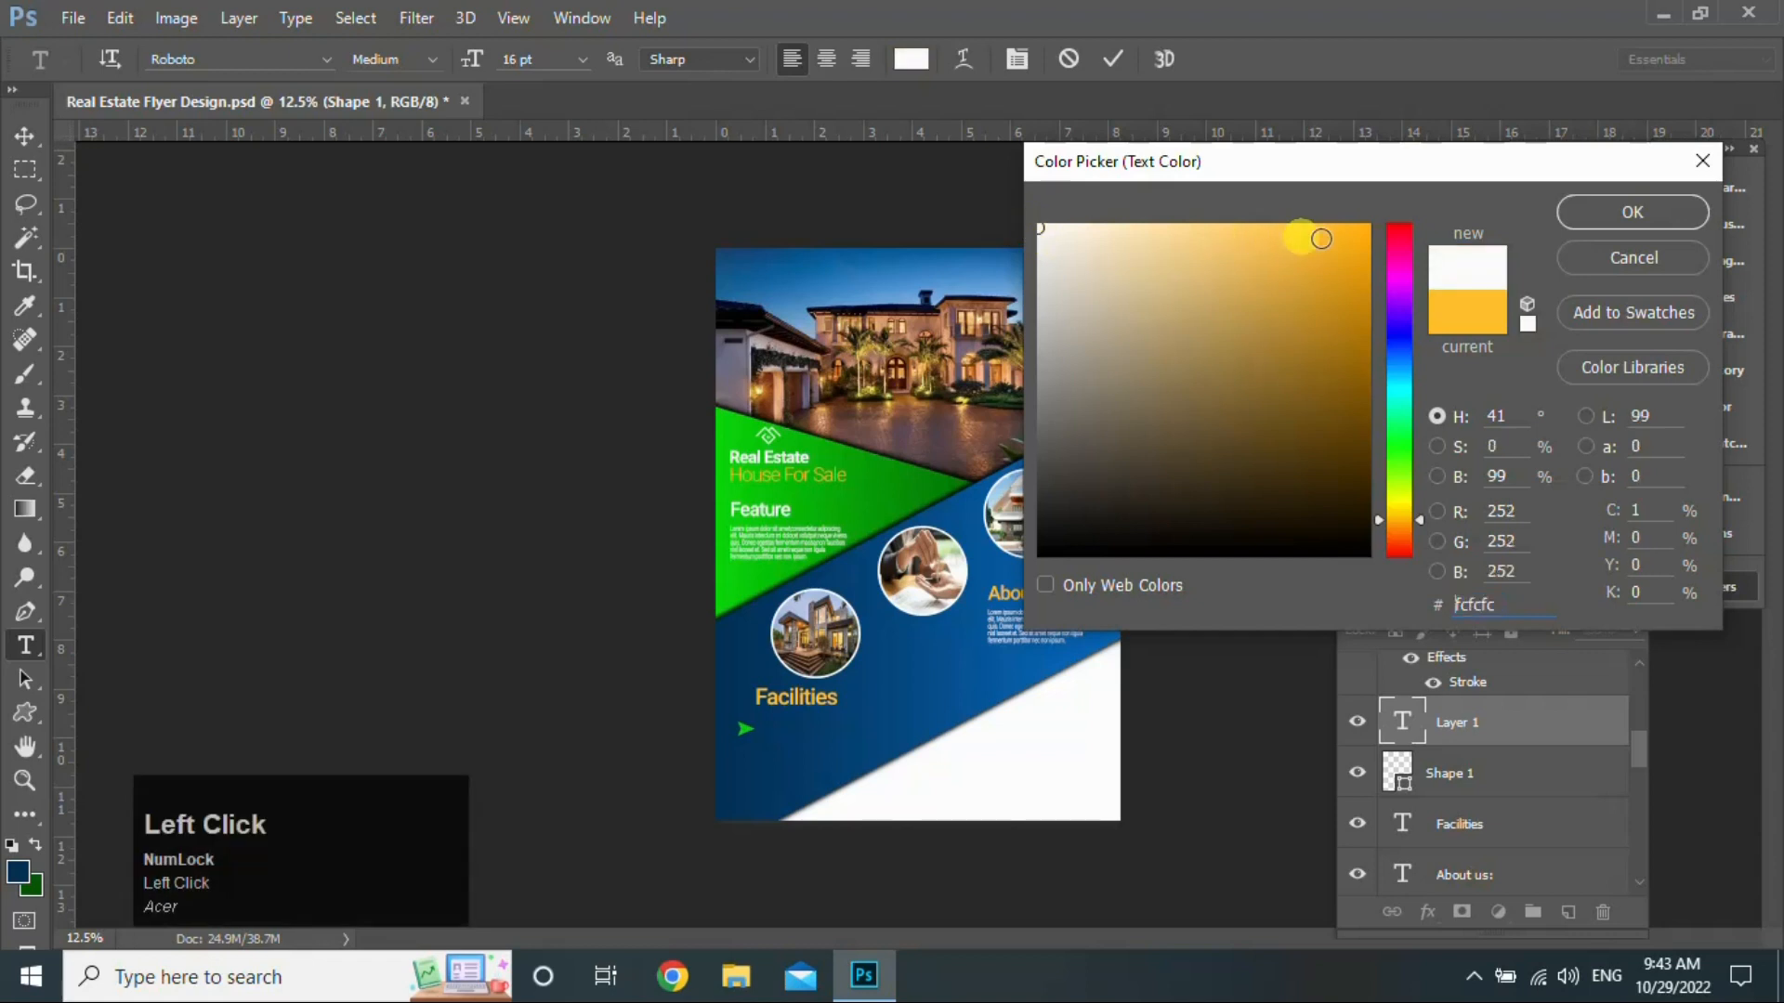
left_click(1583, 211)
type("2 ")
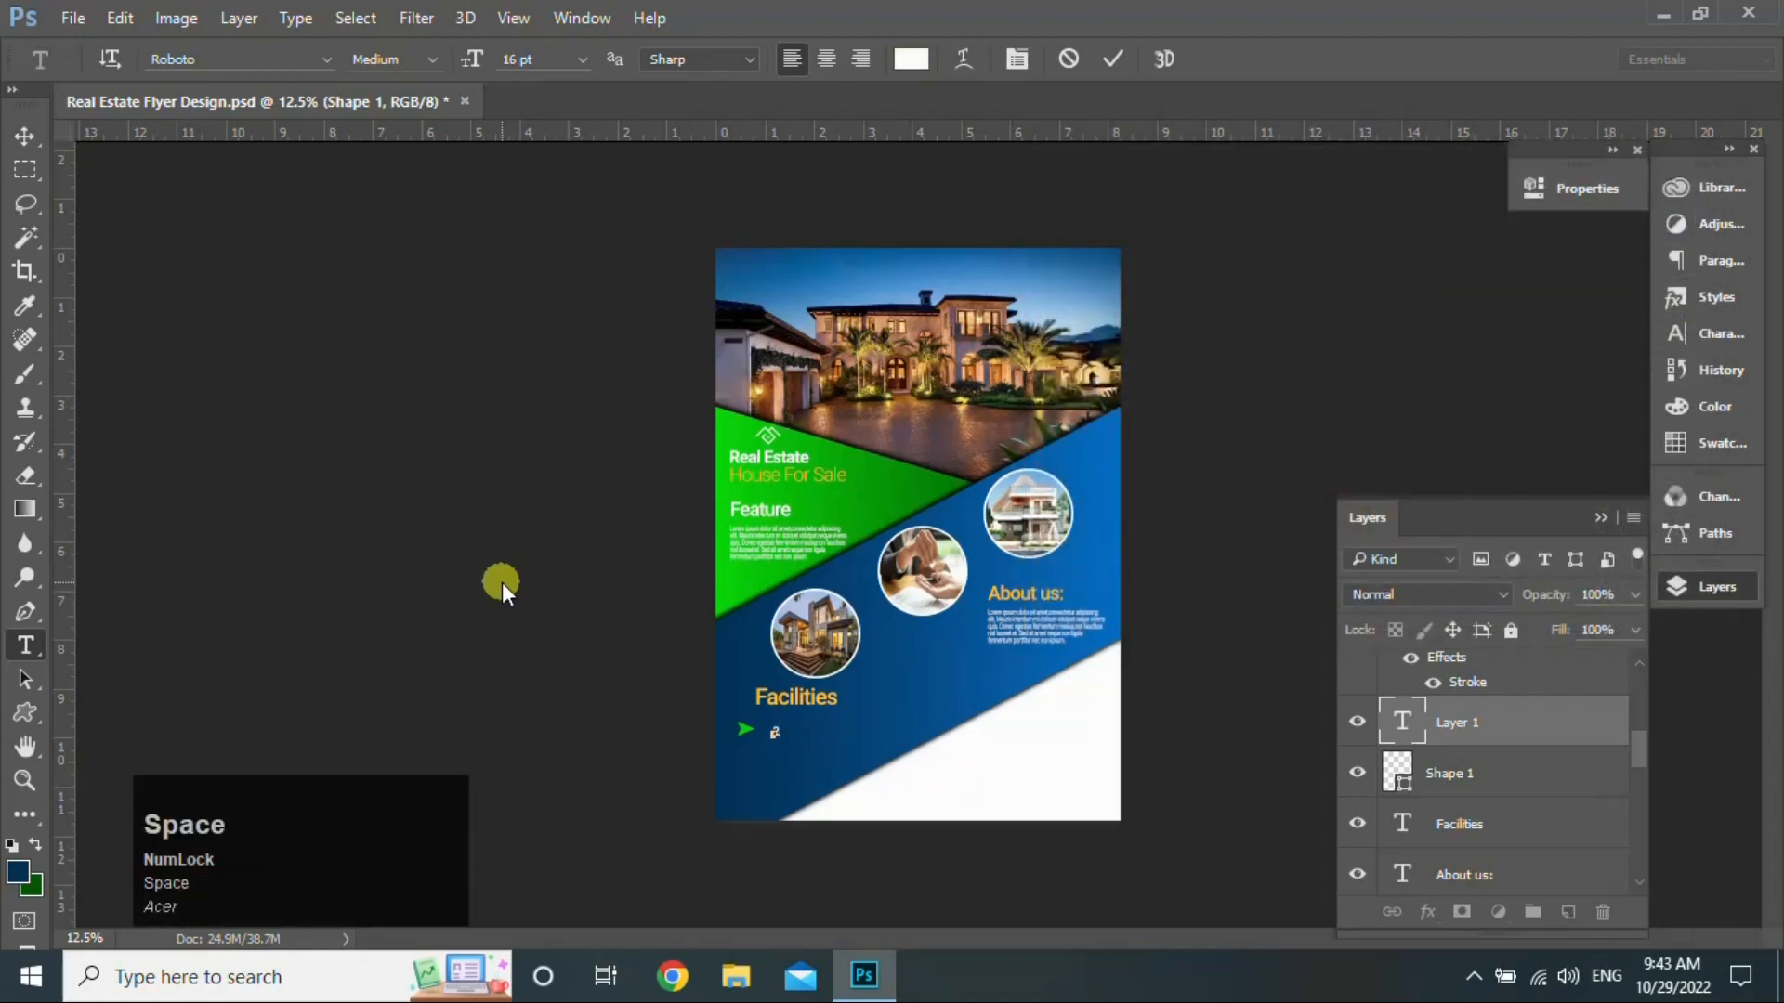
type("Kit")
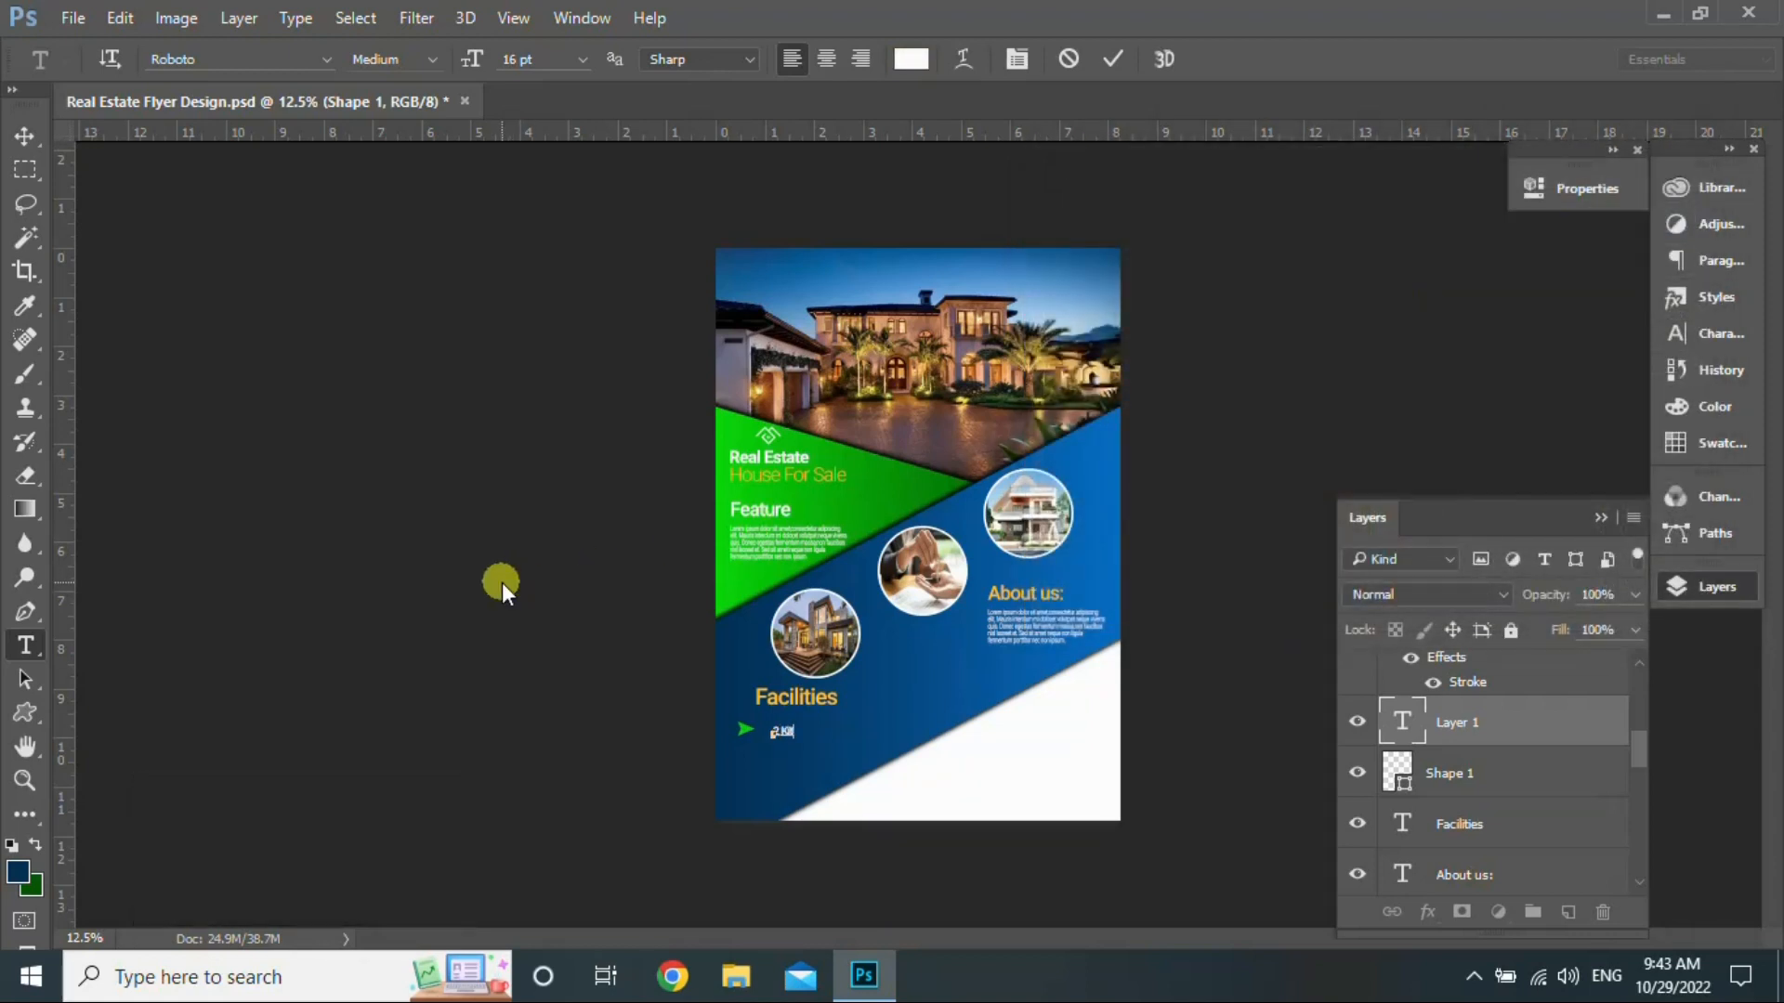
type("chens")
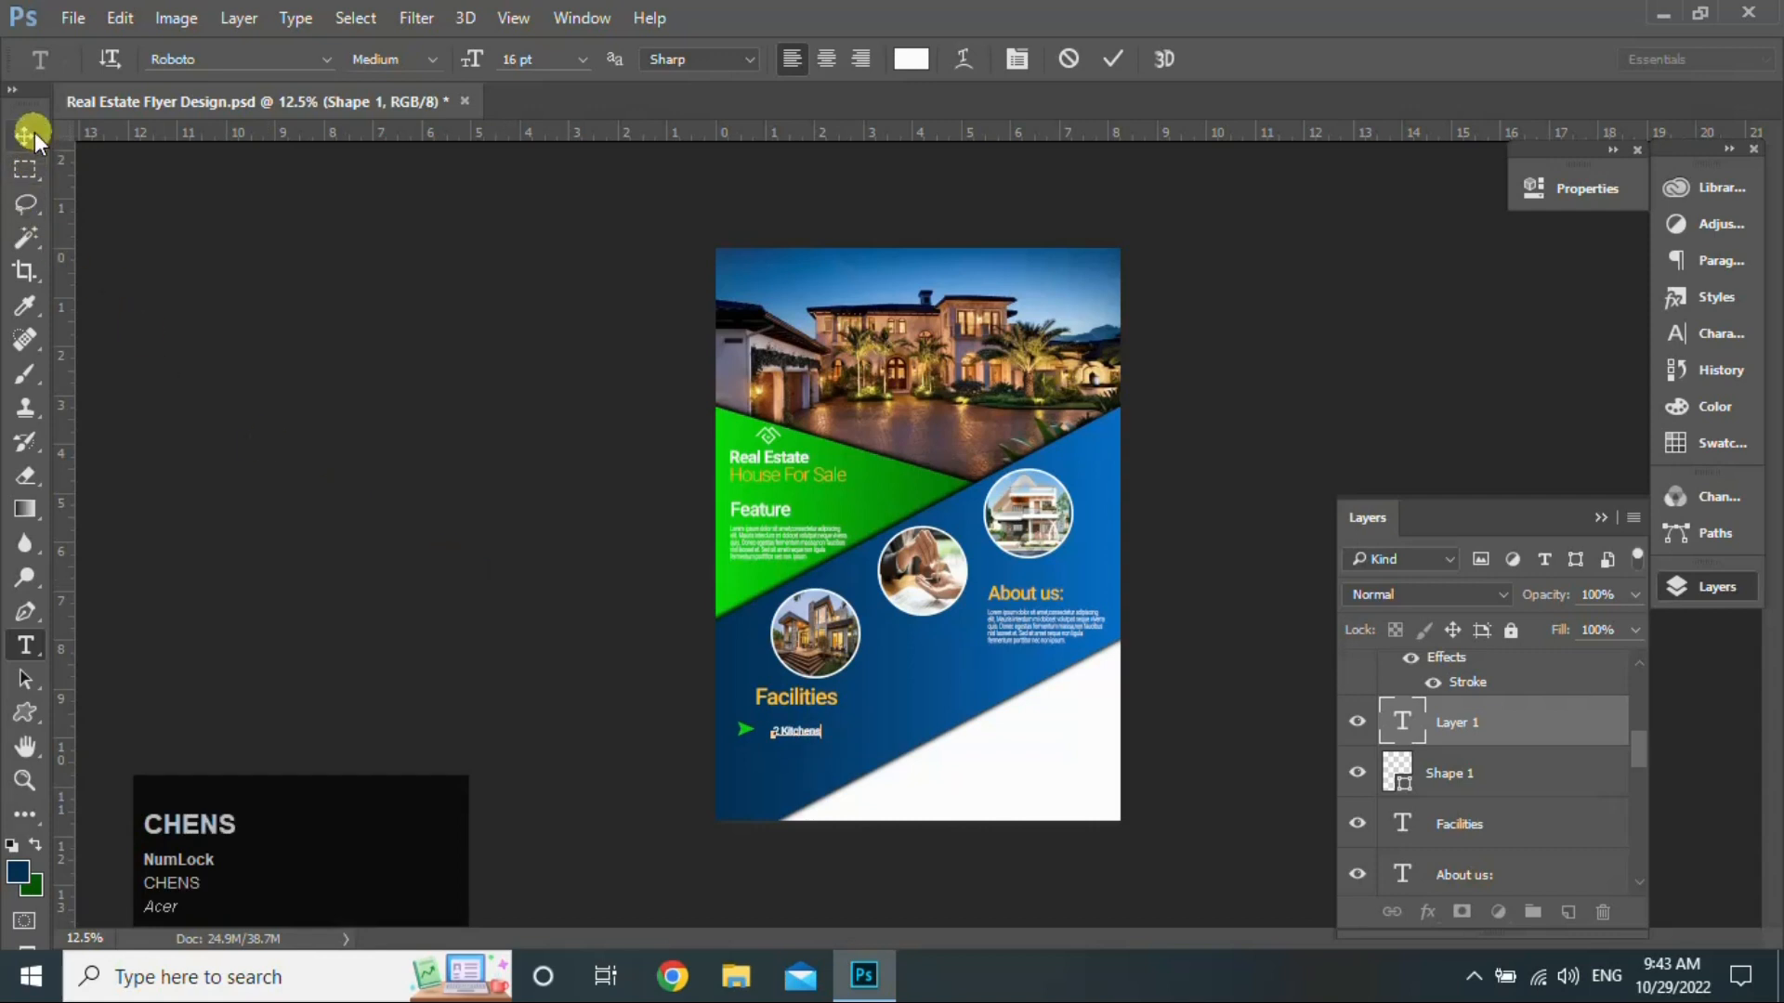
left_click(33, 133)
Step: Scale the "2 Kitchens" text up to about 24 pt and move it close beside the green arrowhead
key("ctrl+t")
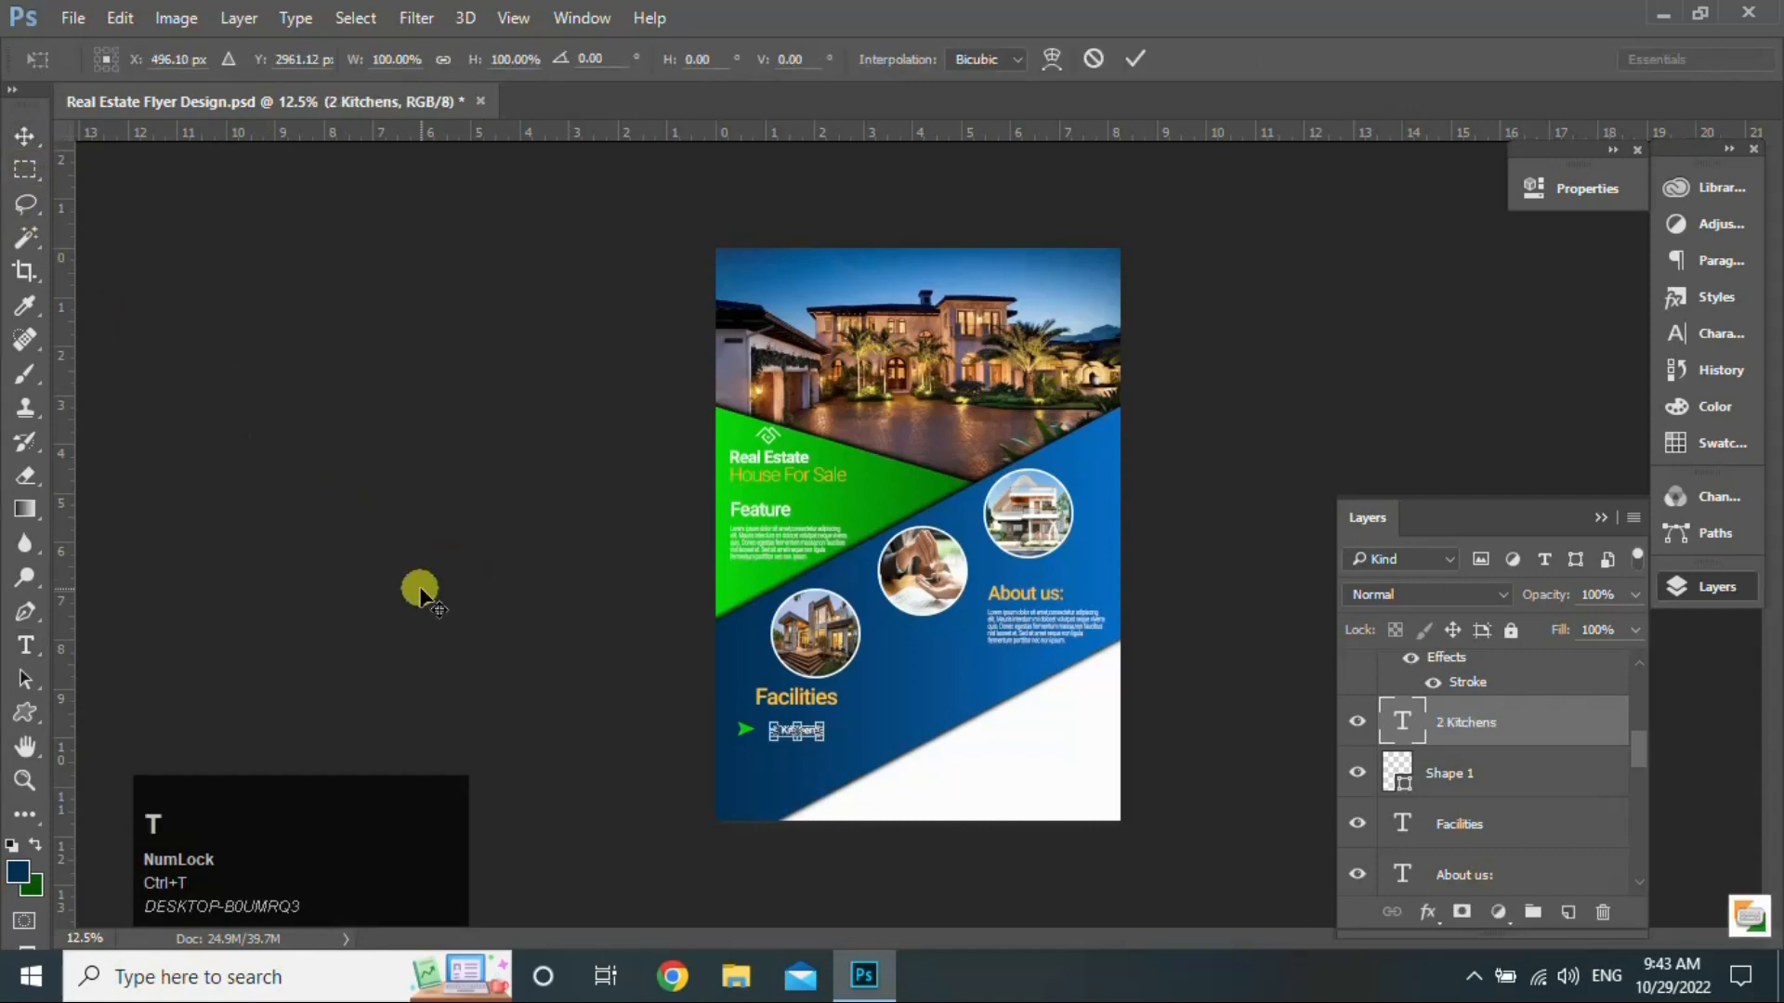
left_click_drag(820, 736, 839, 747)
key("Return")
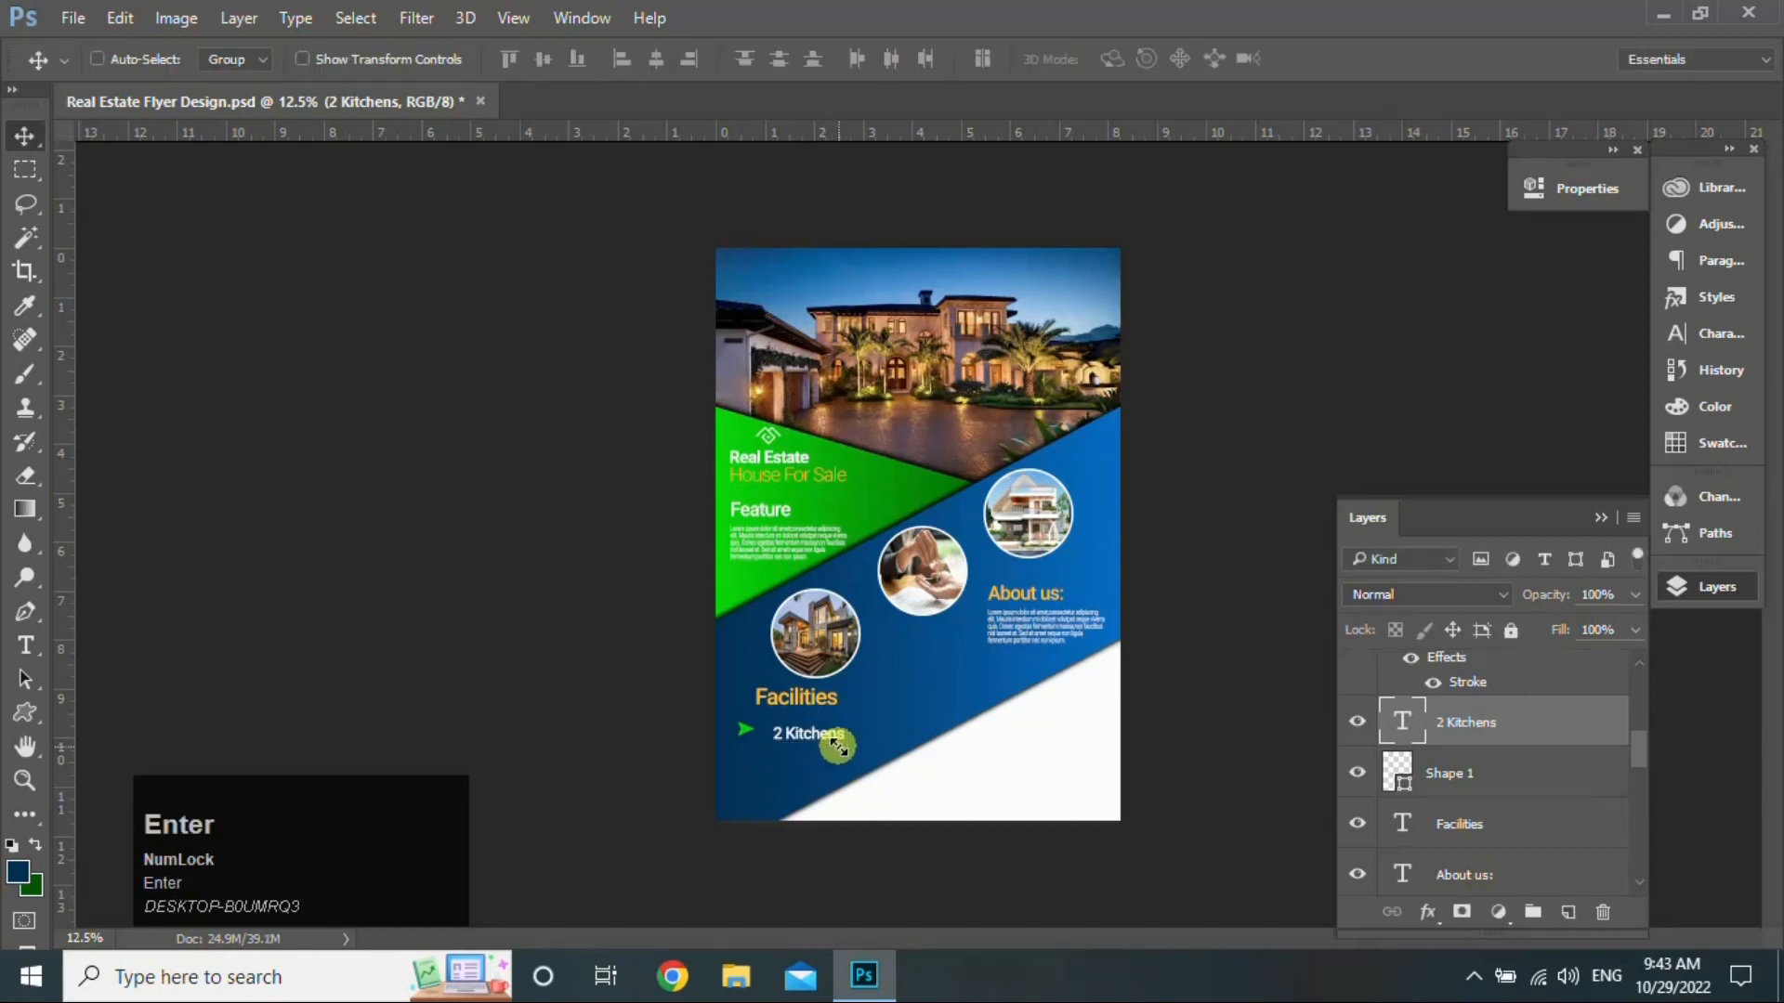
left_click_drag(830, 739, 814, 734)
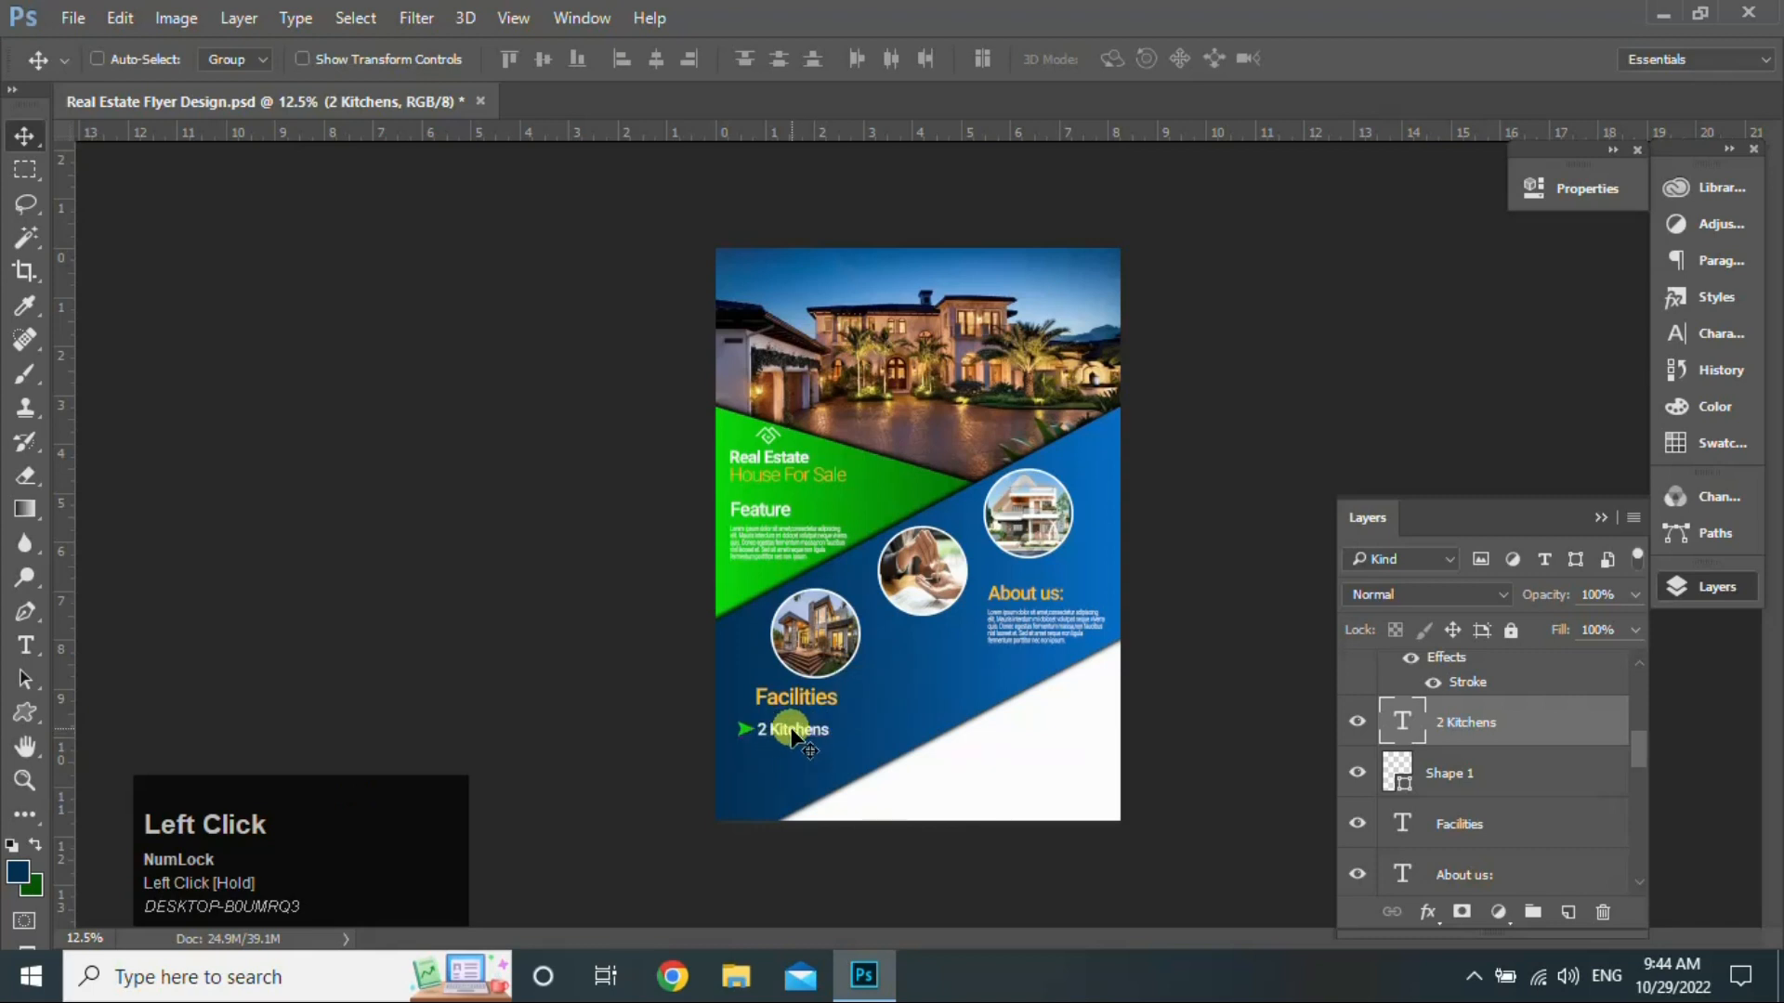
Step: Change the font style of the whole "2 Kitchens" text to Regular
left_click(23, 645)
left_click(791, 727)
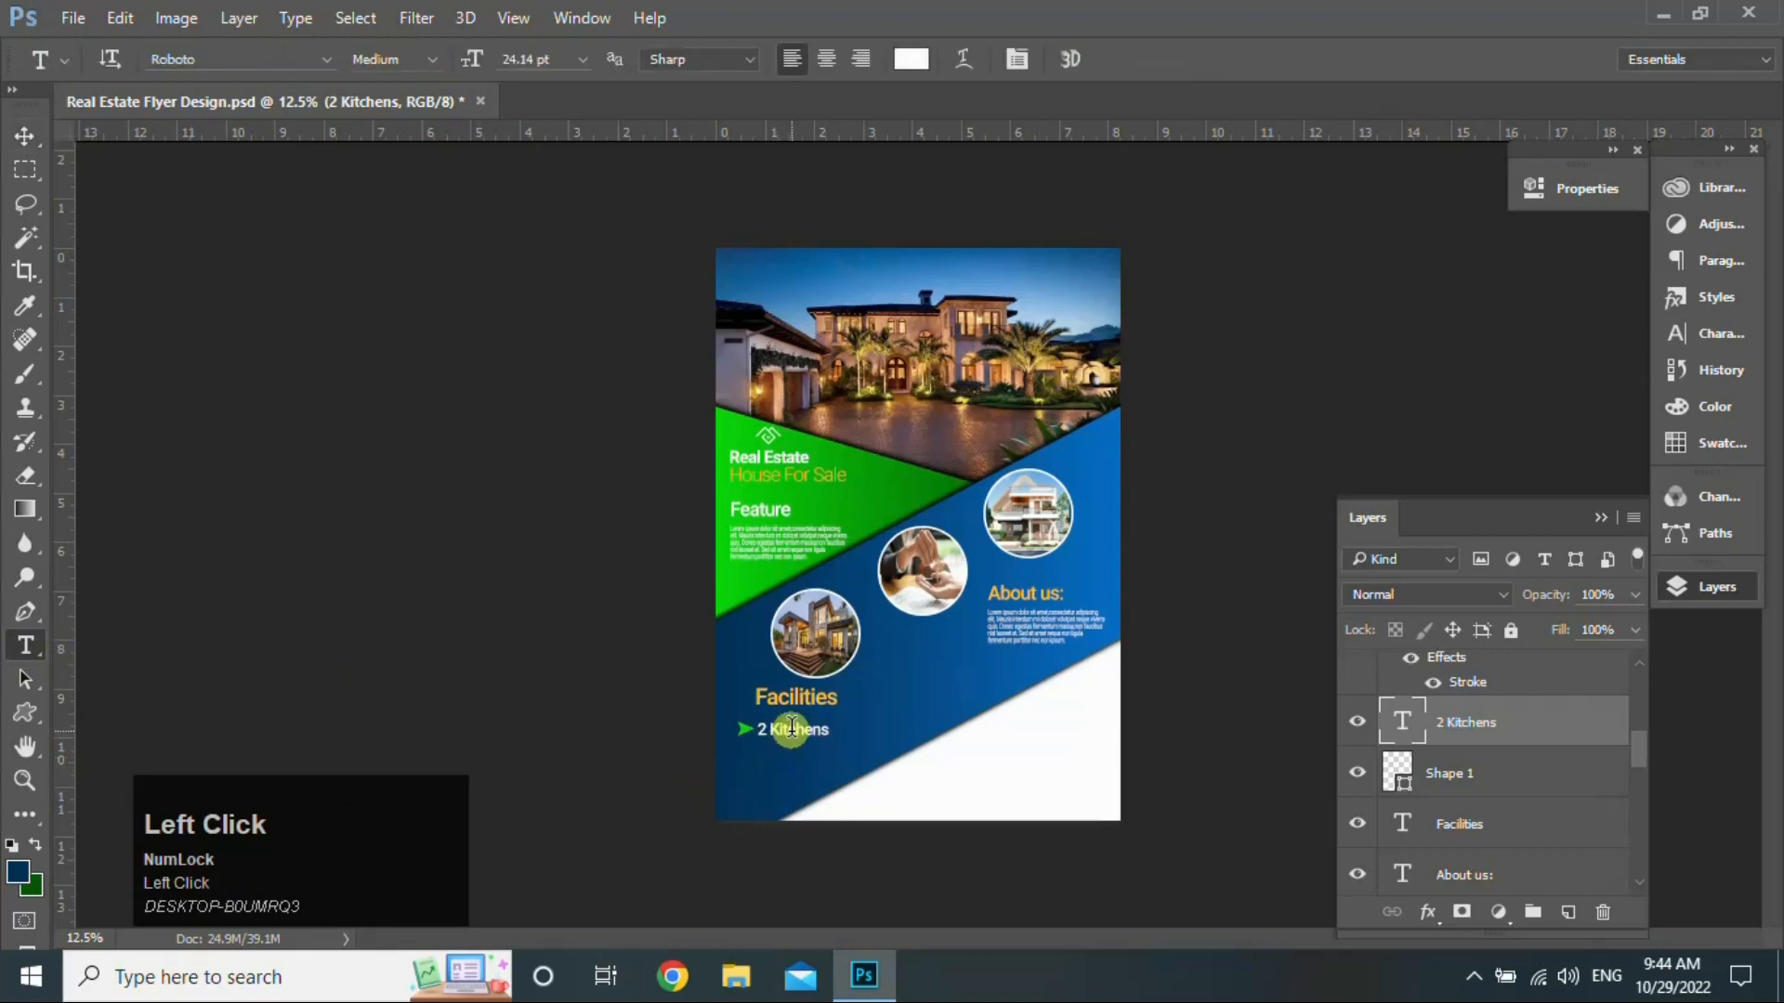
key("ctrl+a")
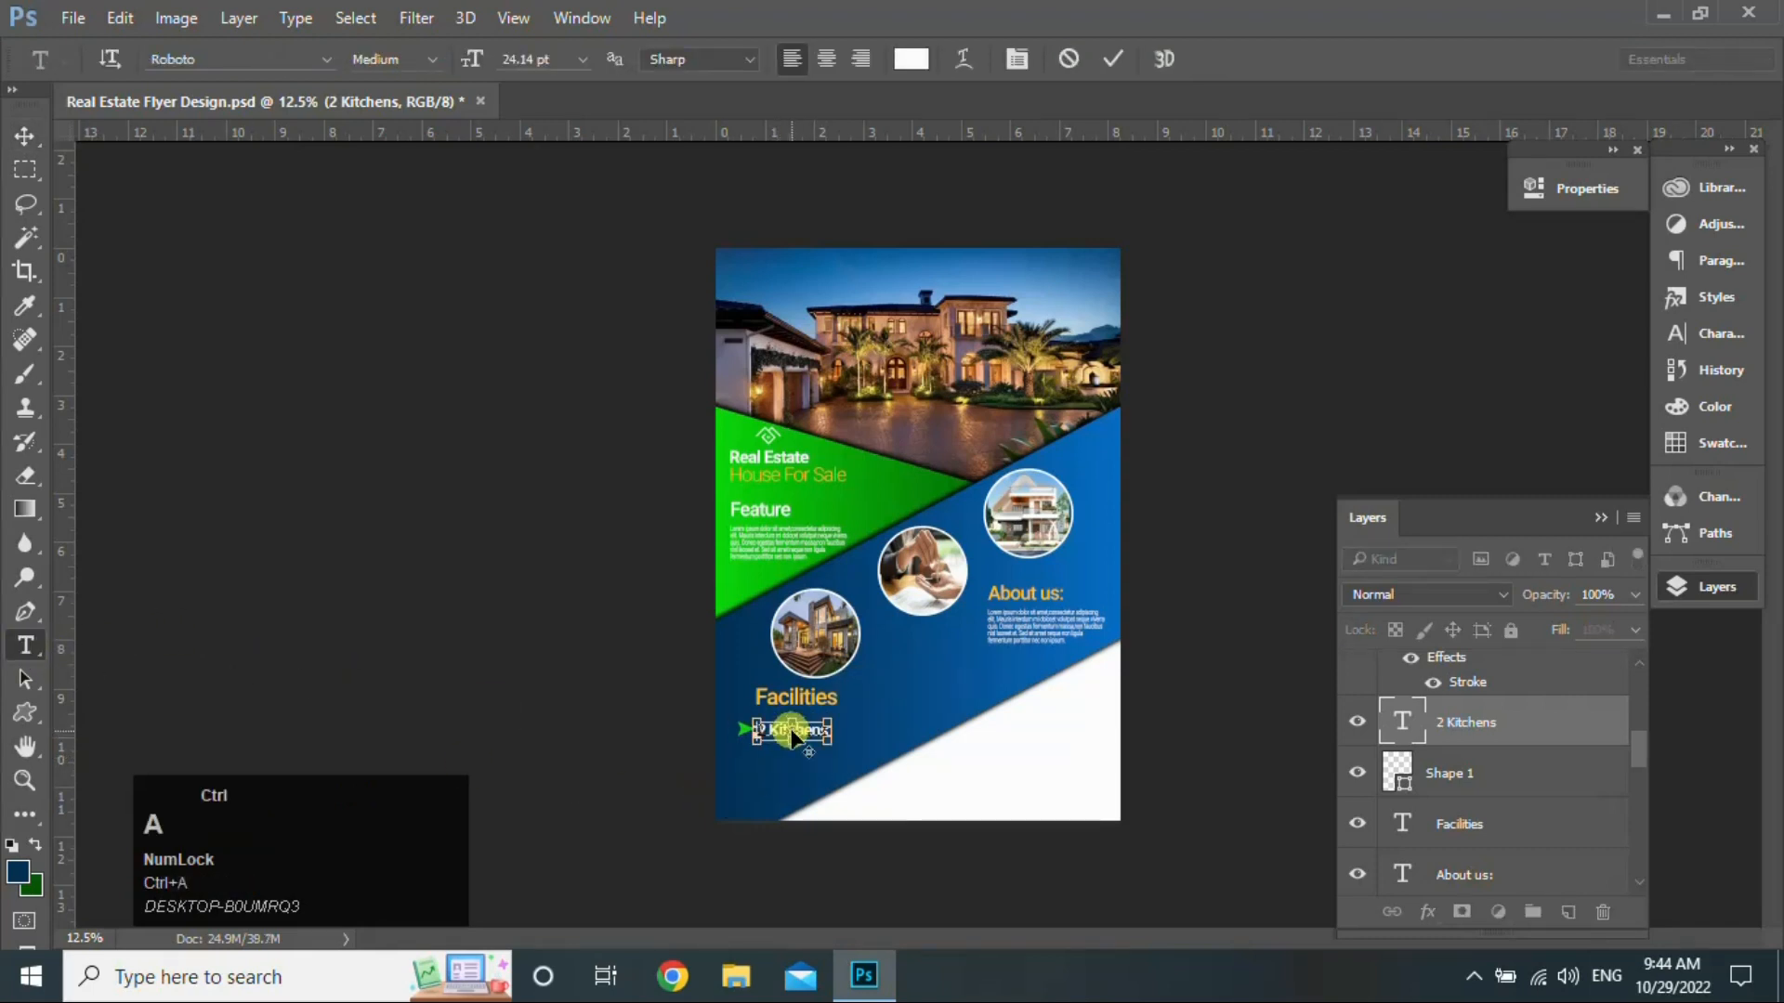
left_click(428, 59)
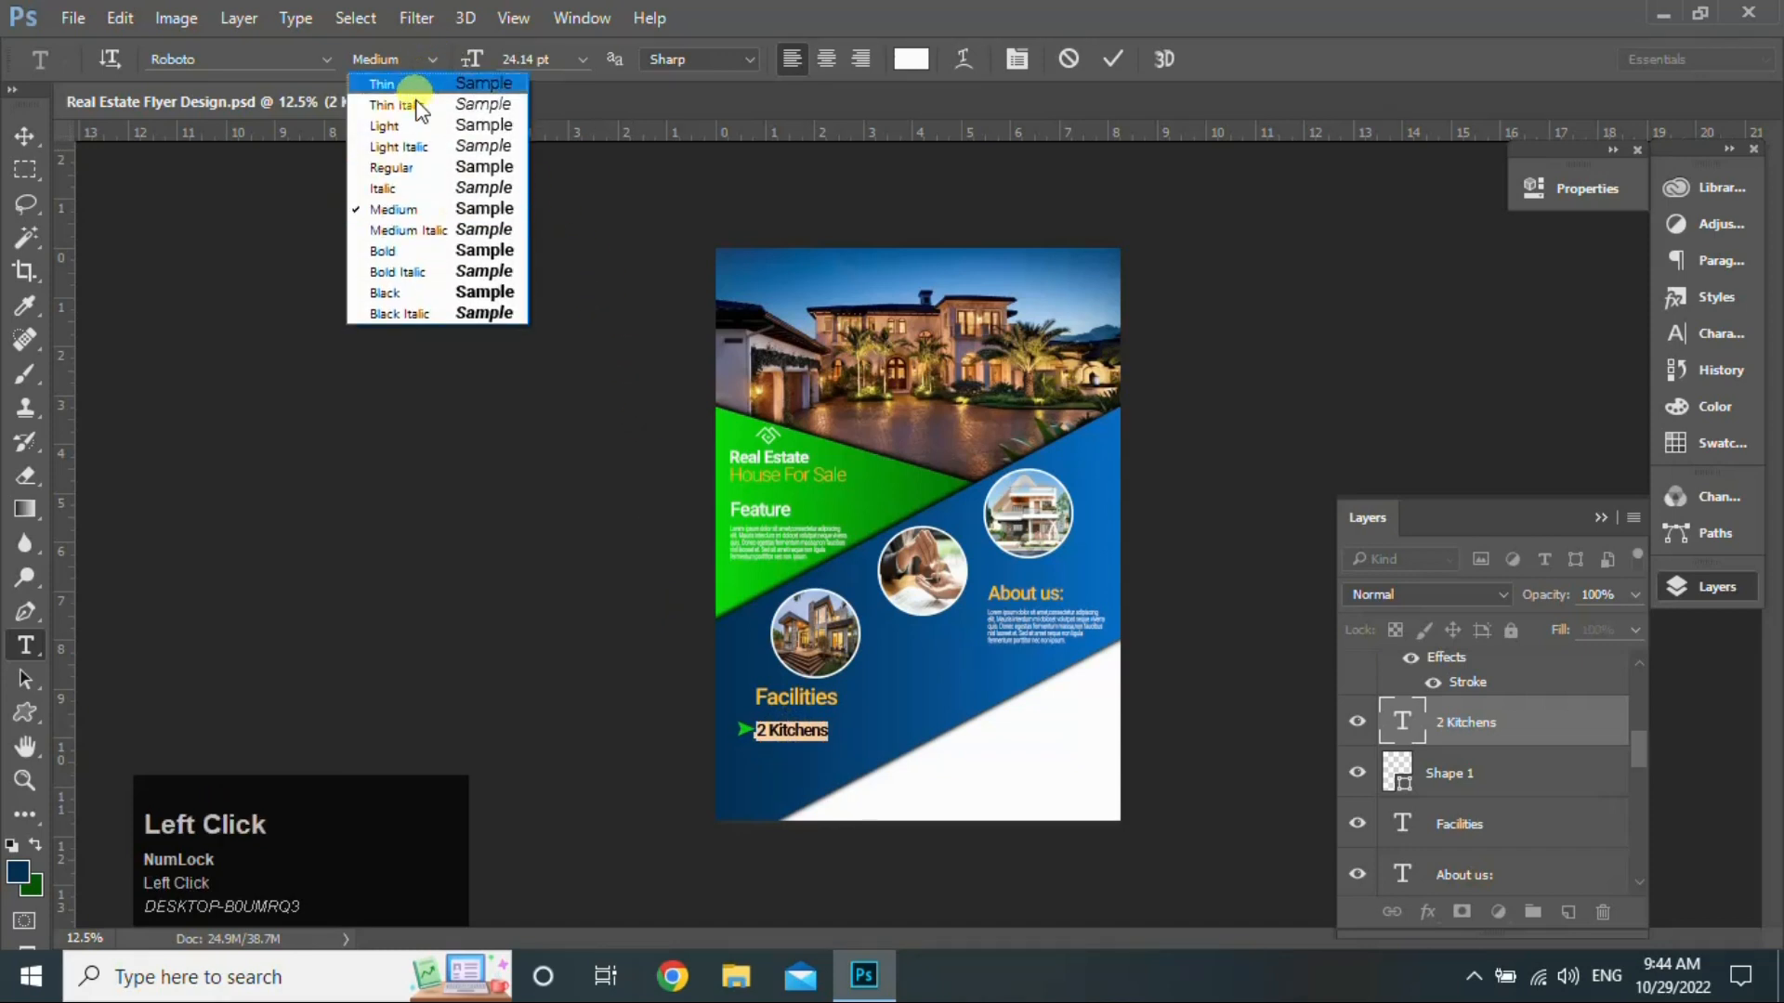
left_click(448, 173)
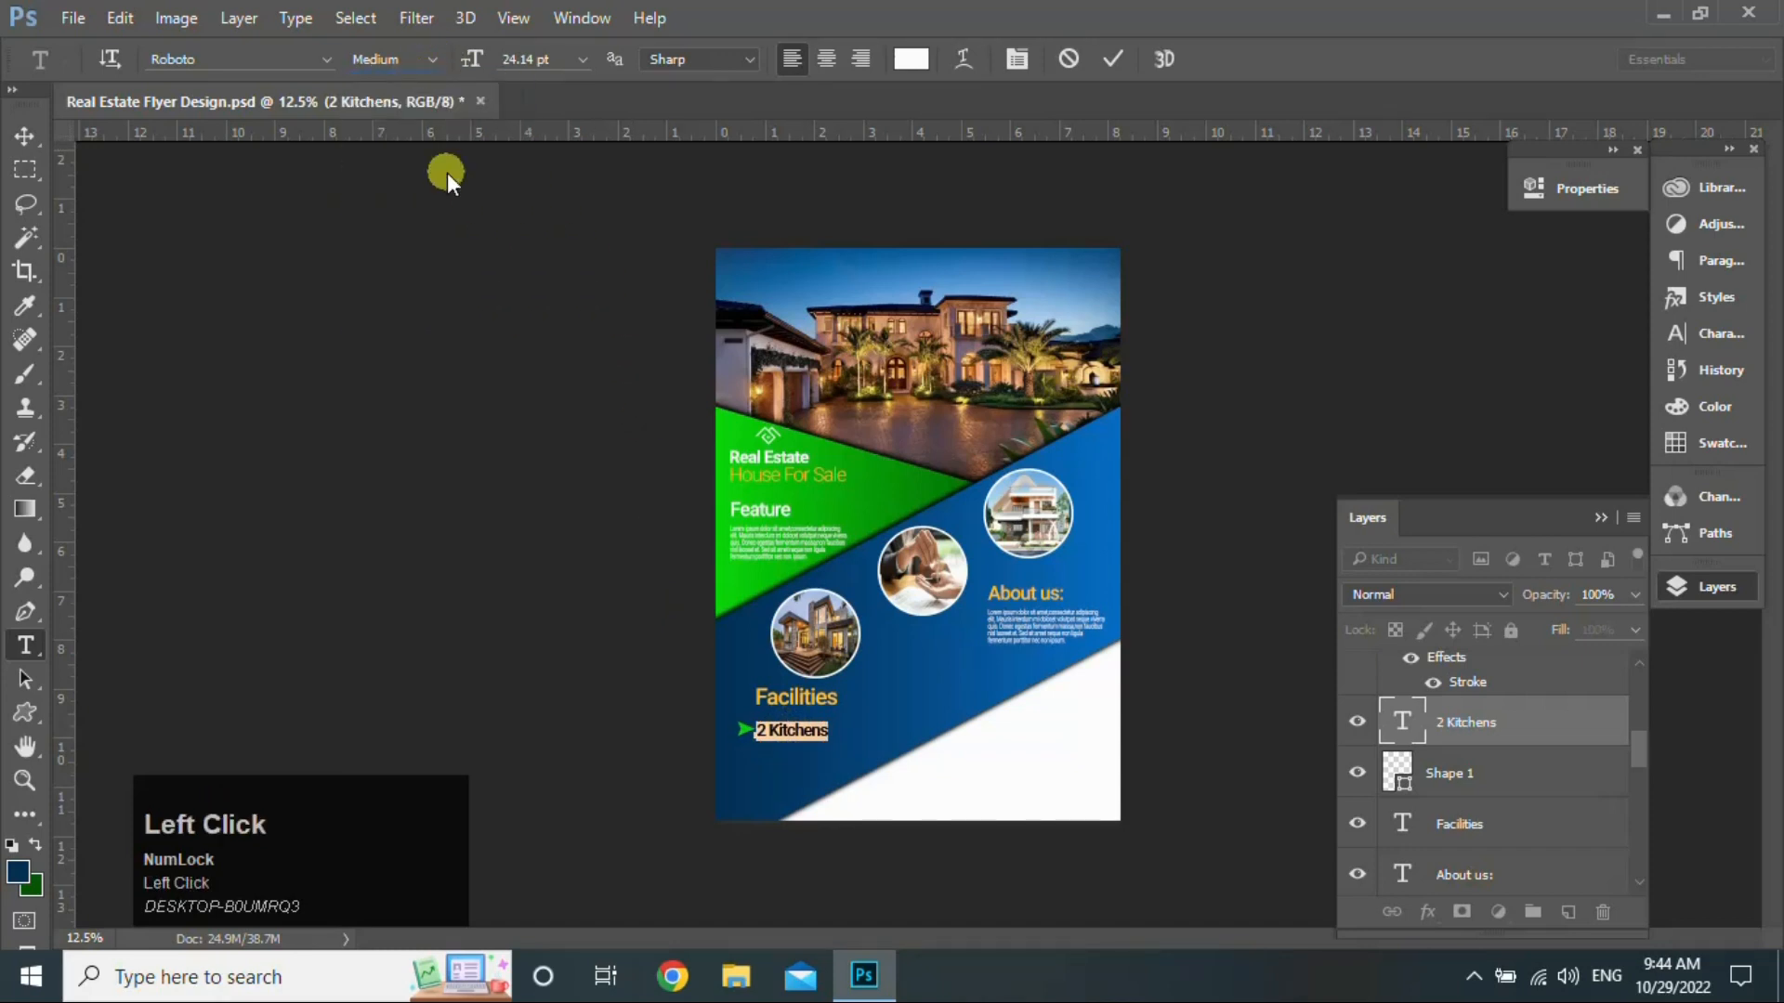
left_click(26, 137)
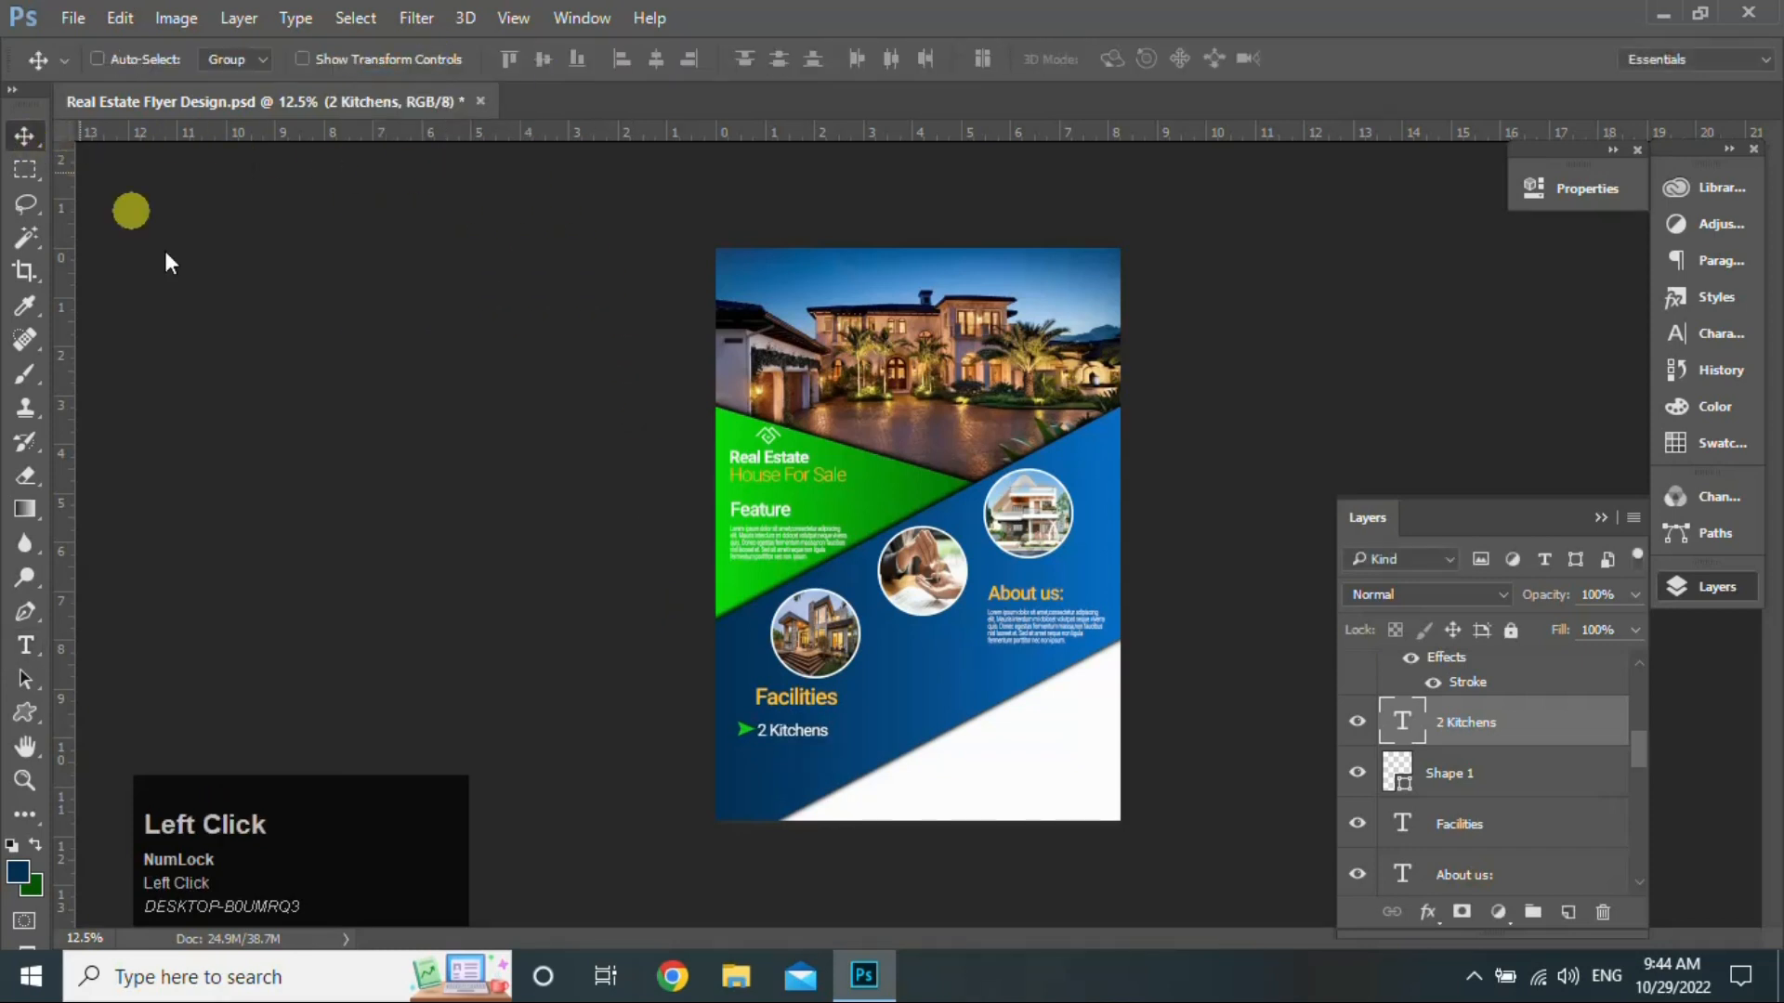
Step: Nudge the green arrowhead slightly away from "2 Kitchens" to align with it, and place its layer above that text layer
left_click(1465, 781)
key("Left")
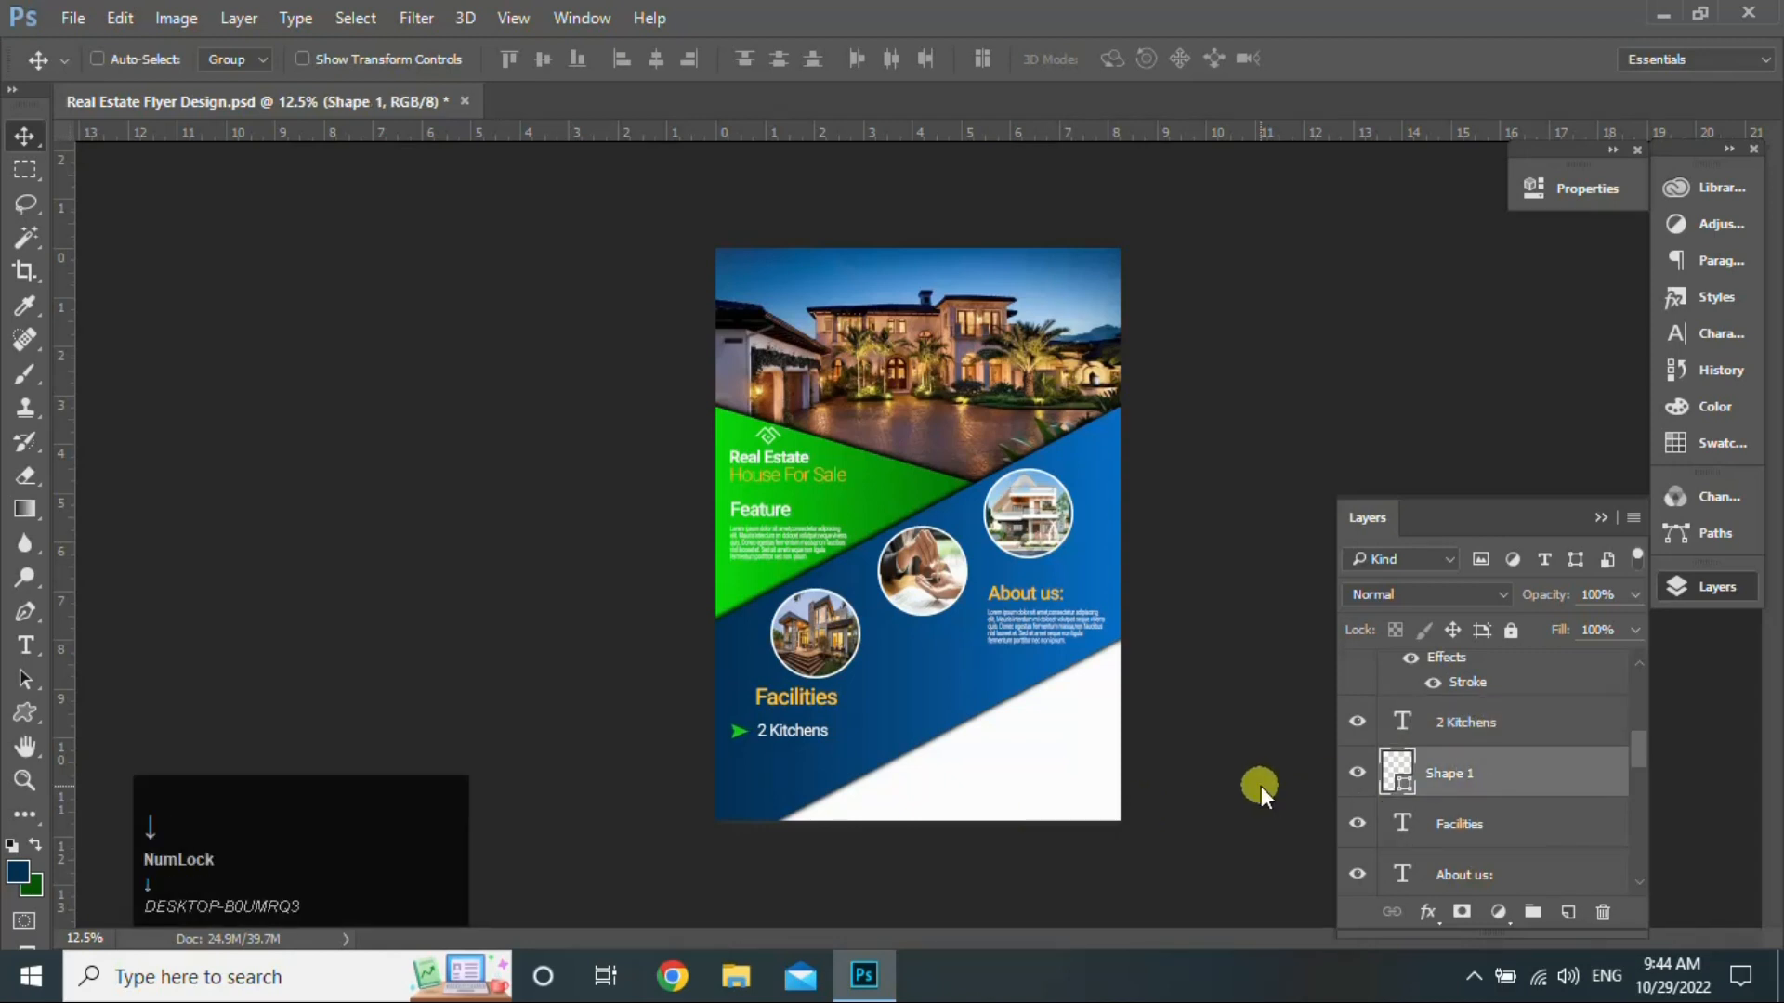
left_click_drag(1517, 781, 1513, 721)
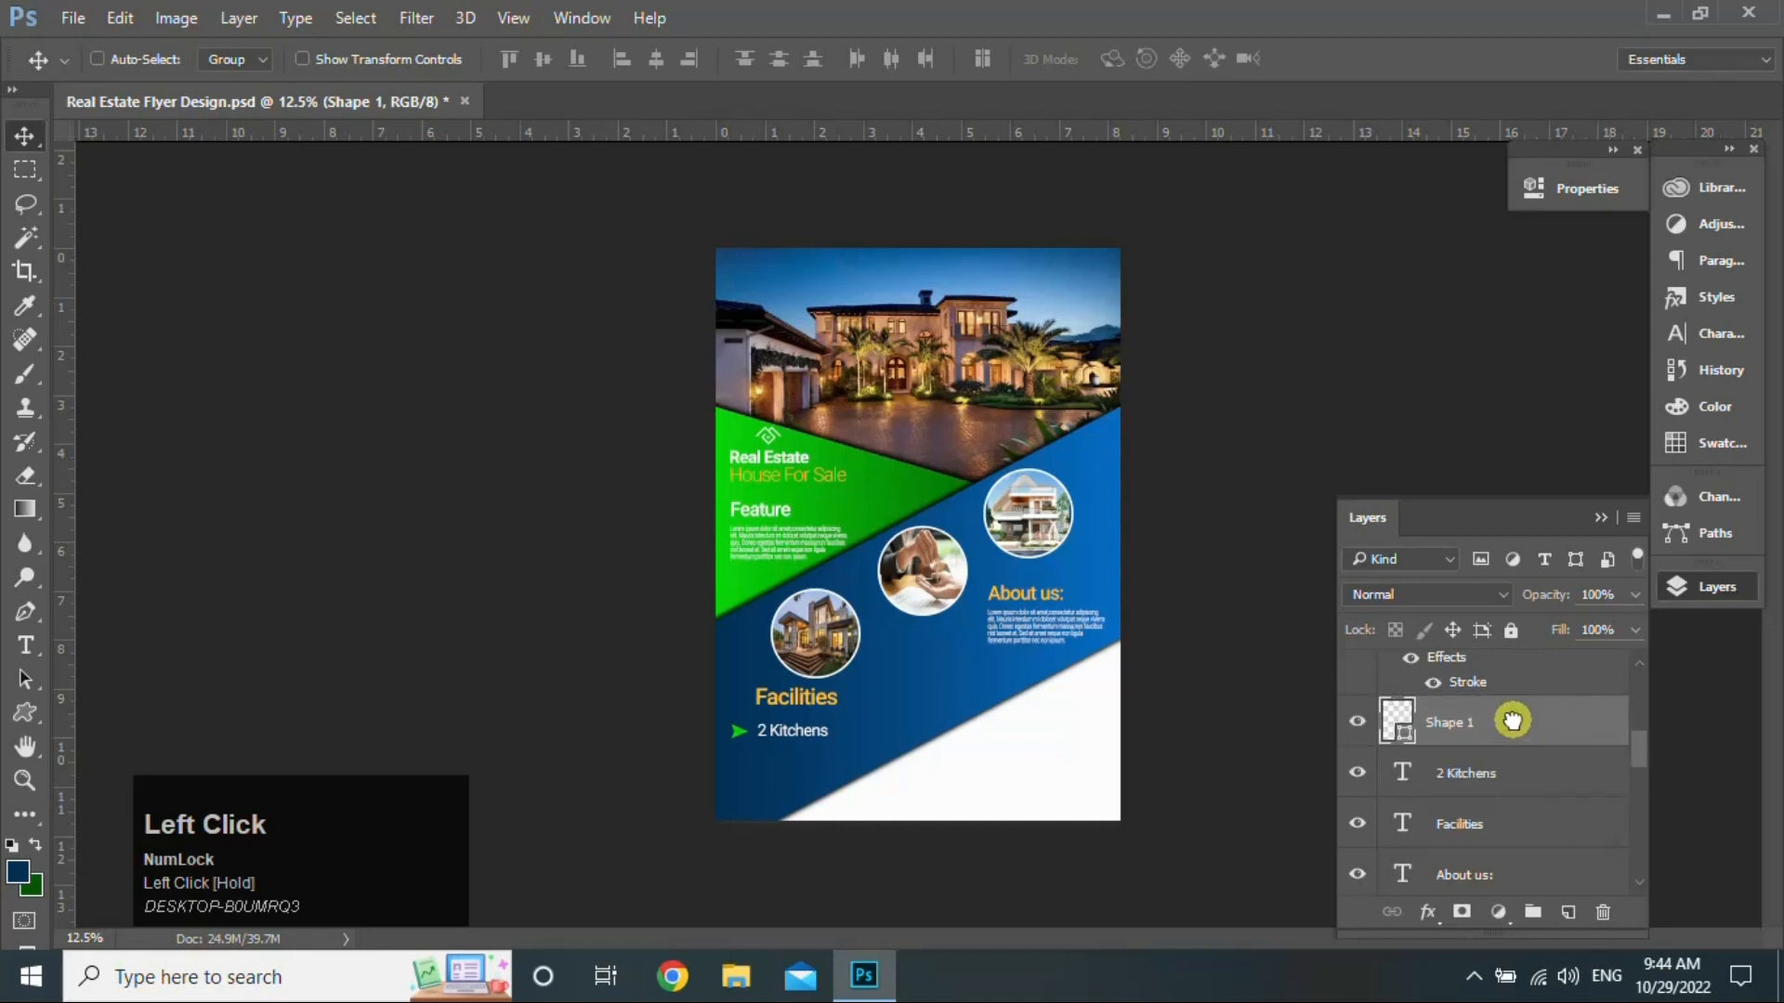
Step: Duplicate the arrowhead and "2 Kitchens" text together as a second list line directly below
left_click(1530, 785, "ctrl")
left_click_drag(793, 729, 795, 747)
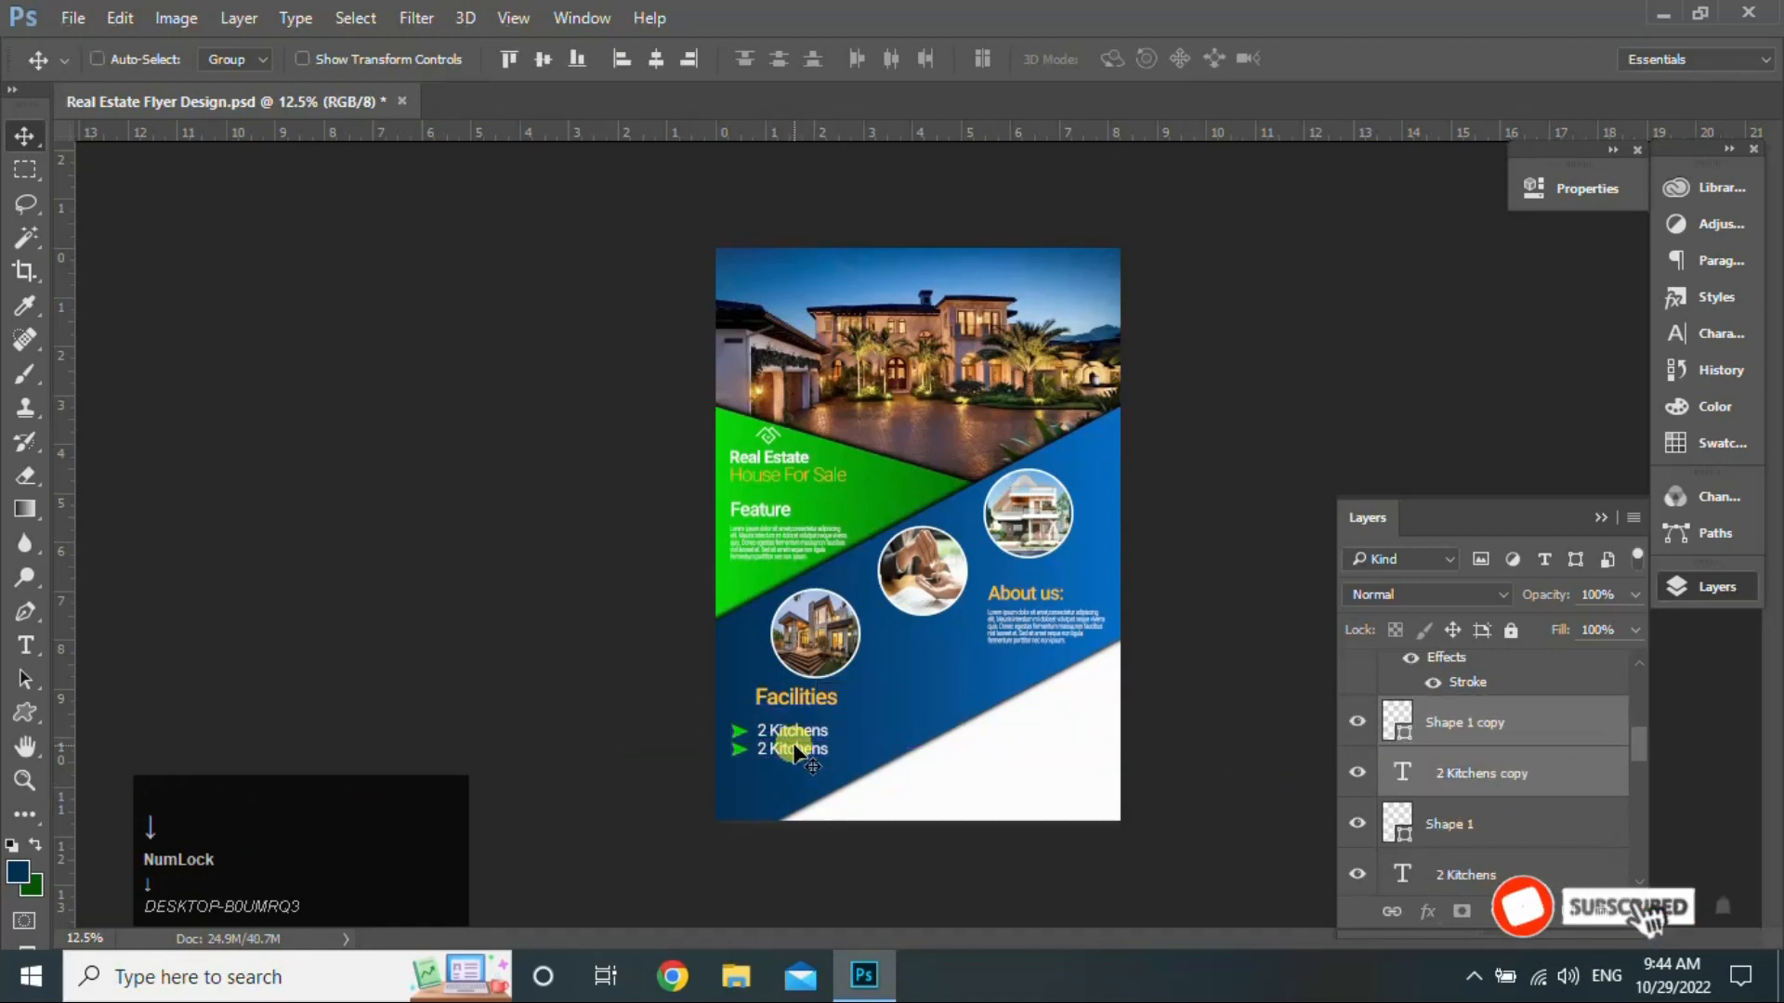
key("Down")
Step: Replace the wording of the second Facilities list line with "Swimming Pool"
left_click(25, 645)
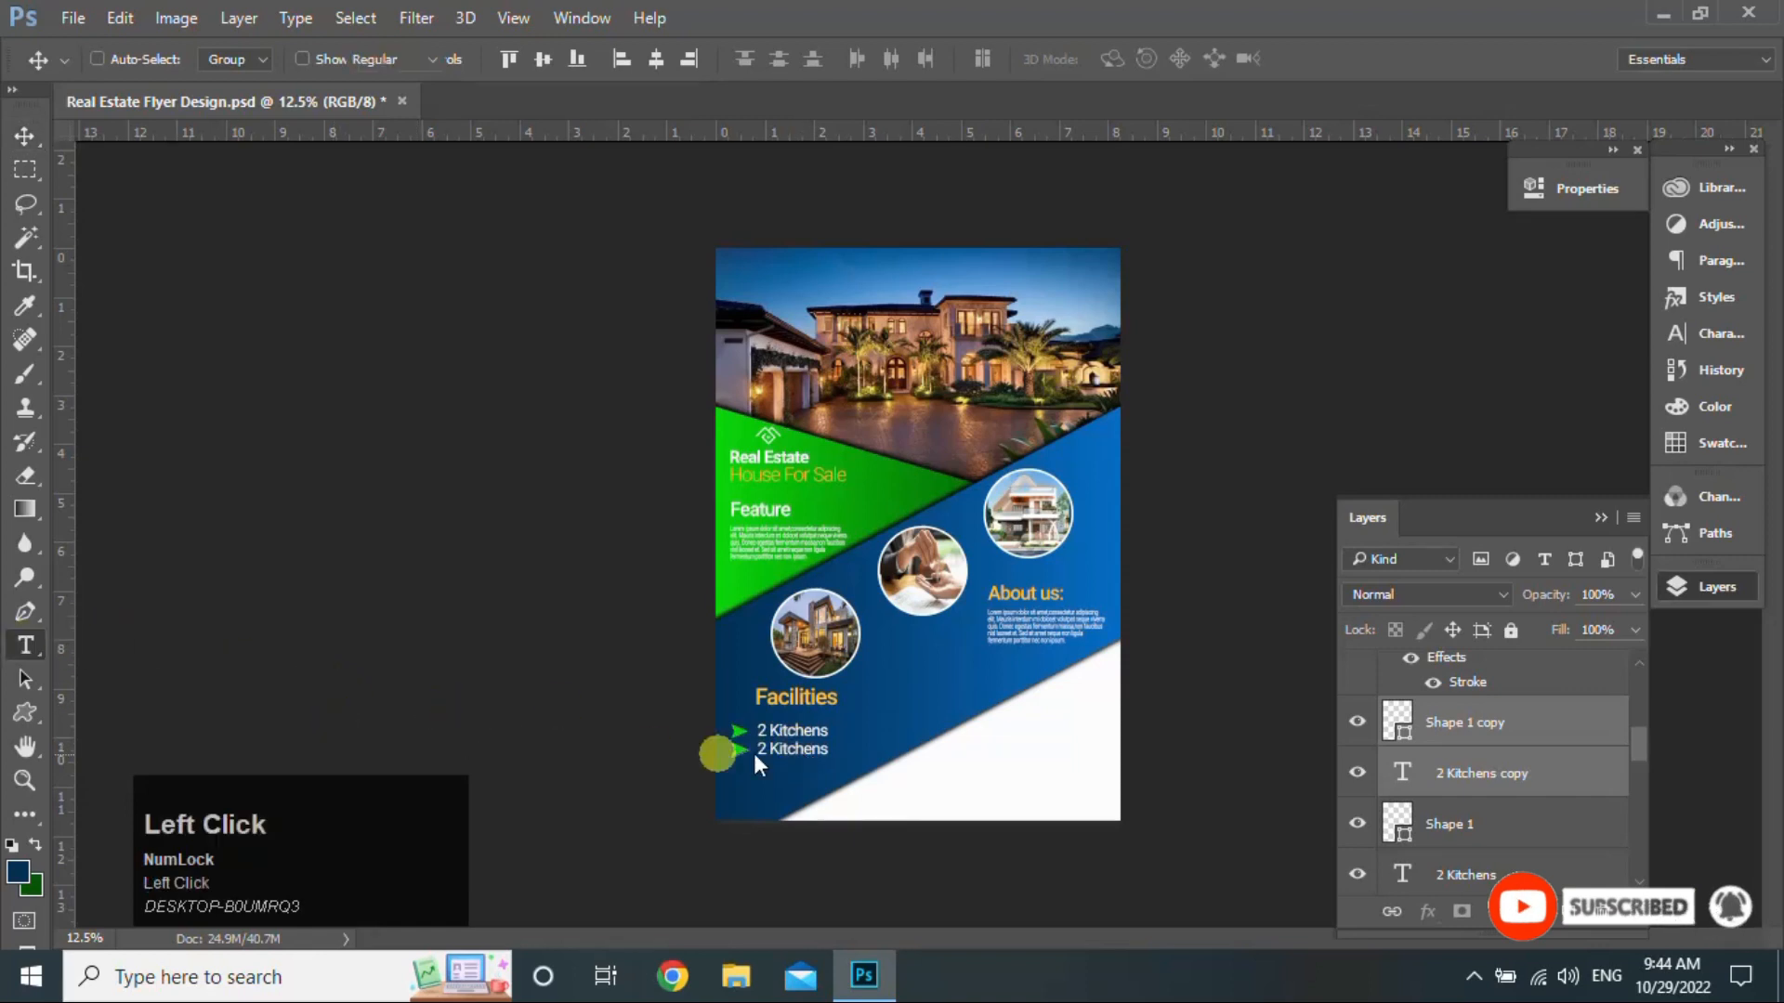
left_click(805, 748)
key("ctrl+a")
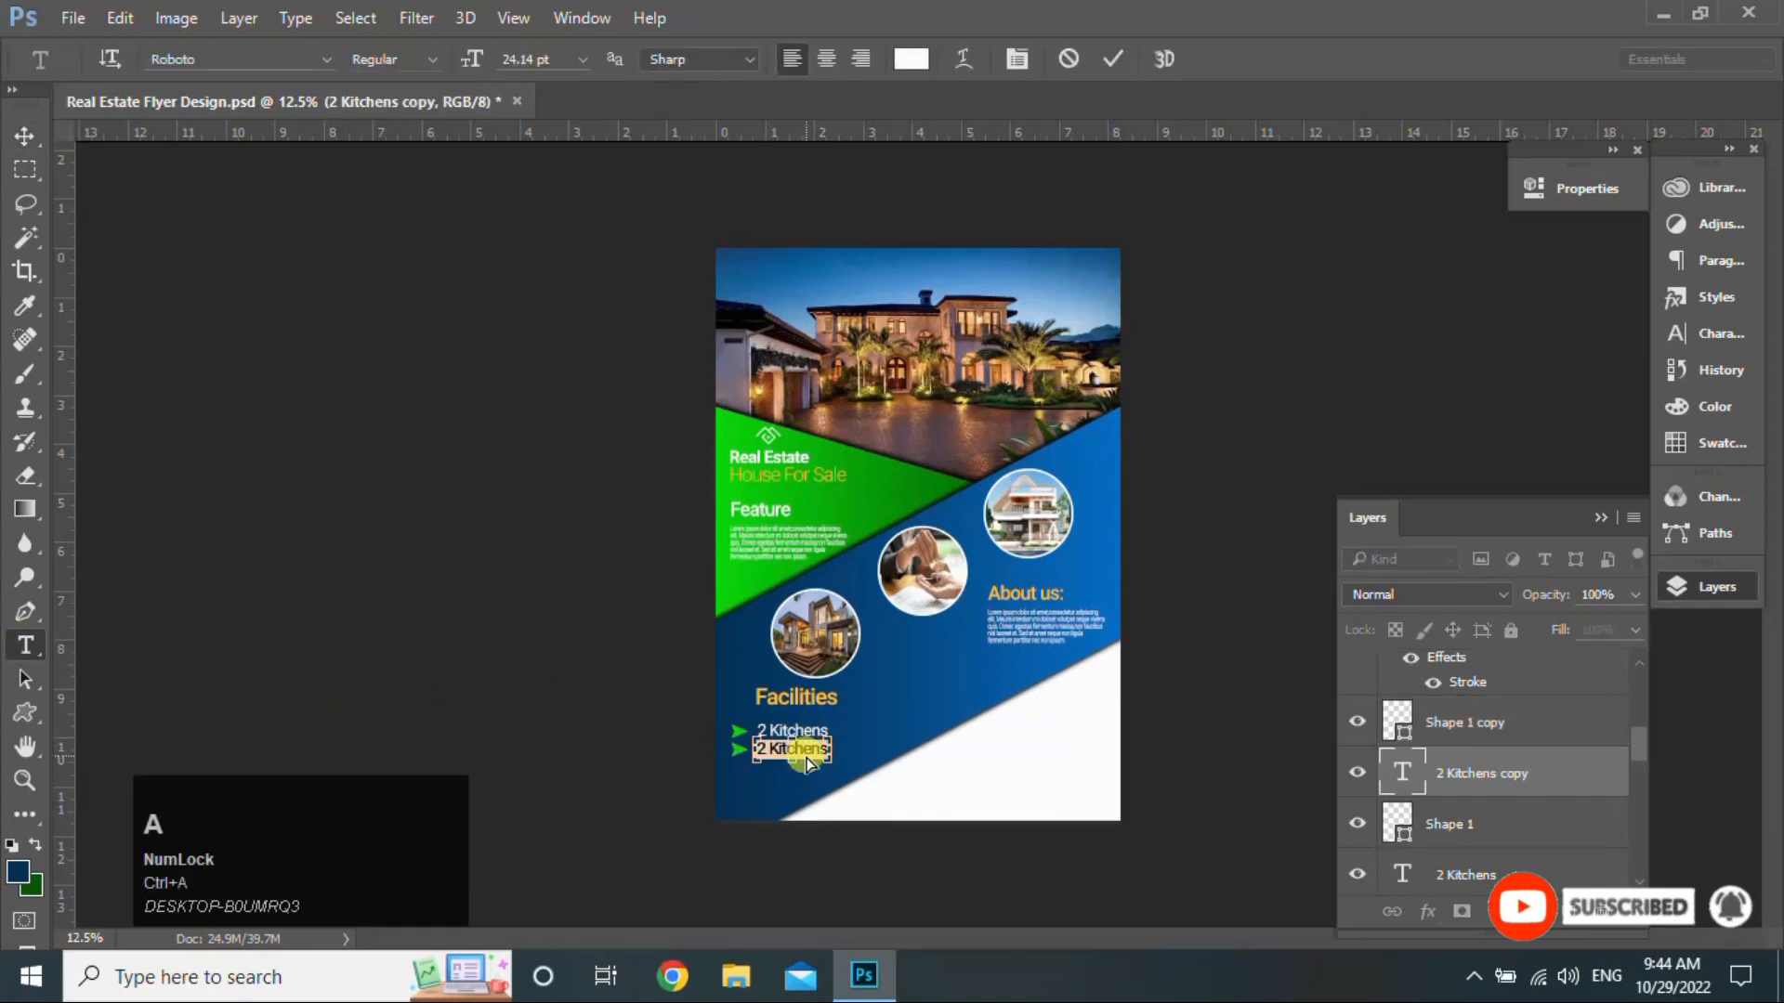
type("Swimm")
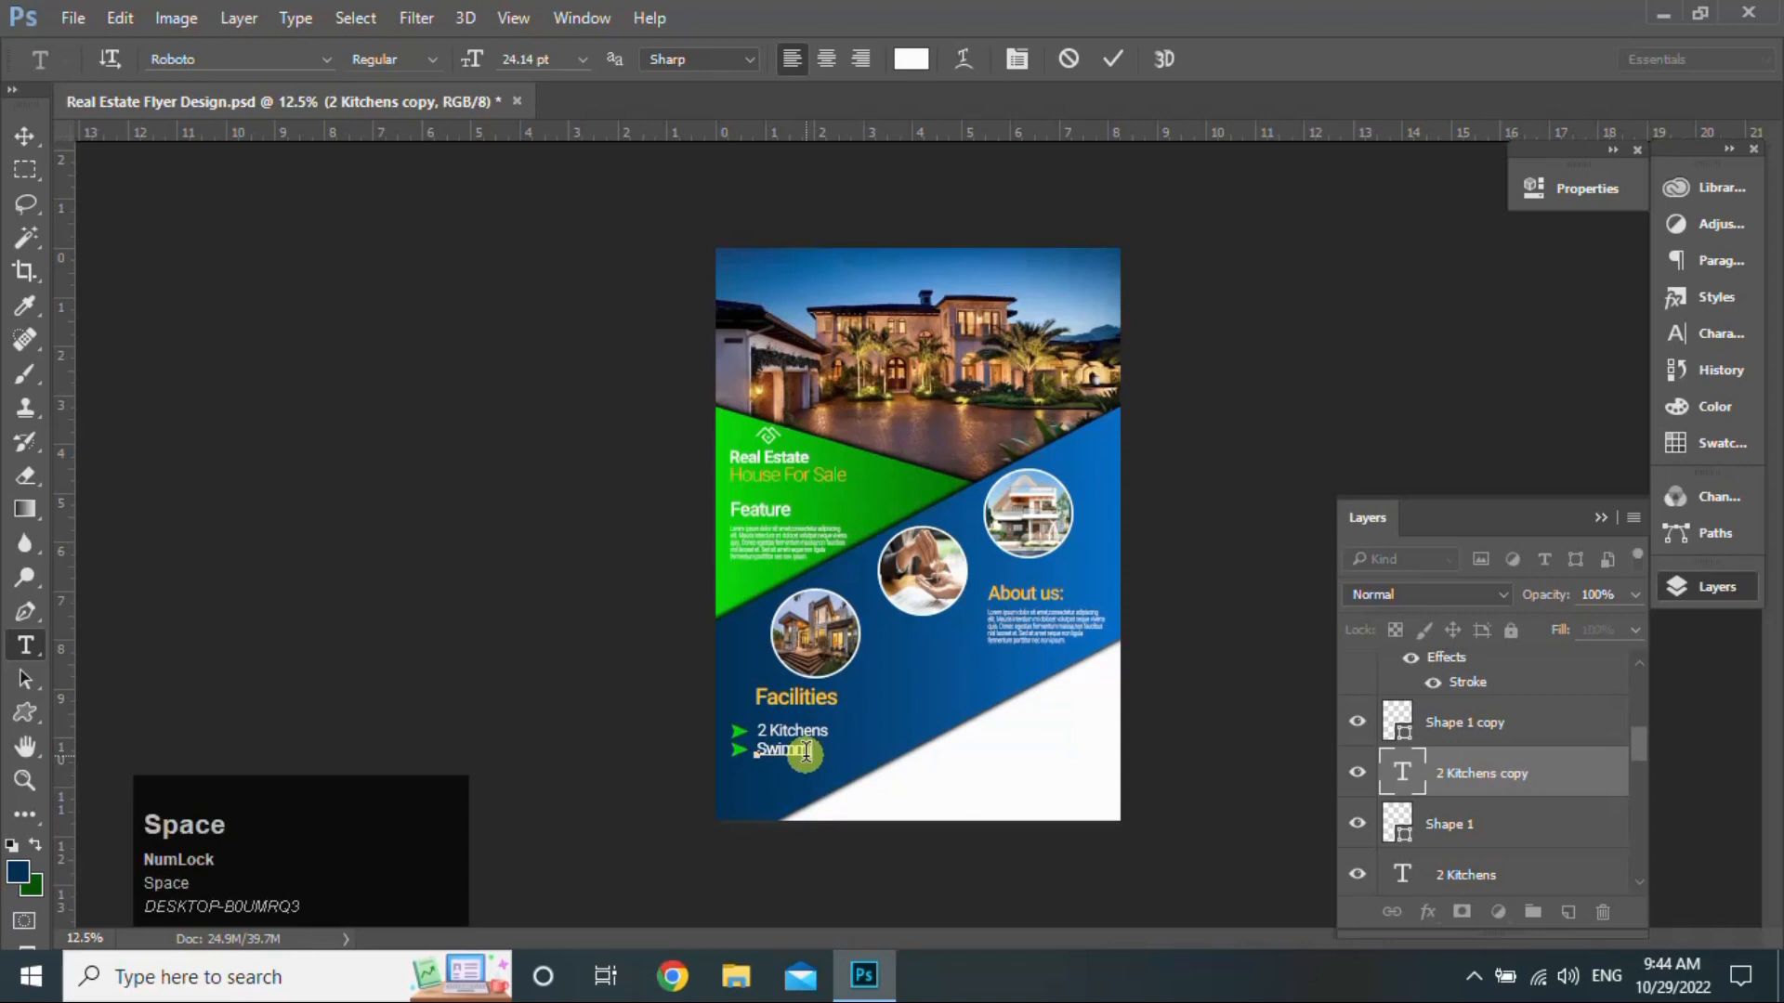
type("ing Pool")
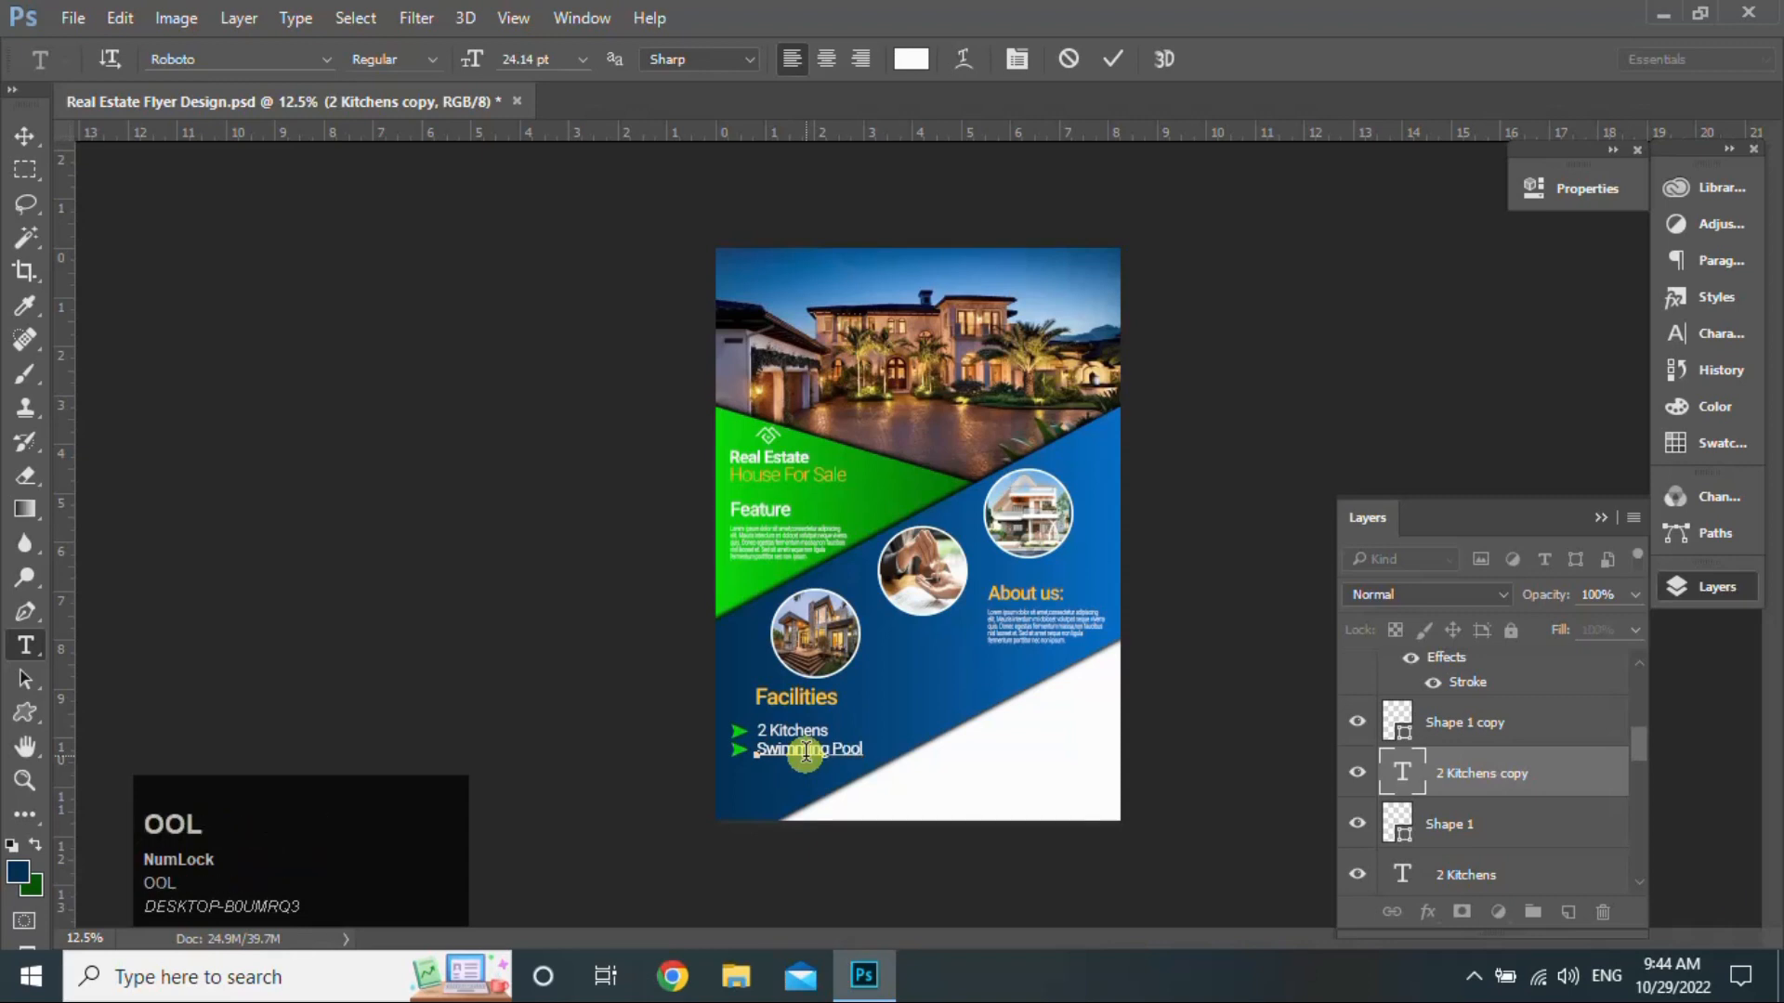
left_click(25, 137)
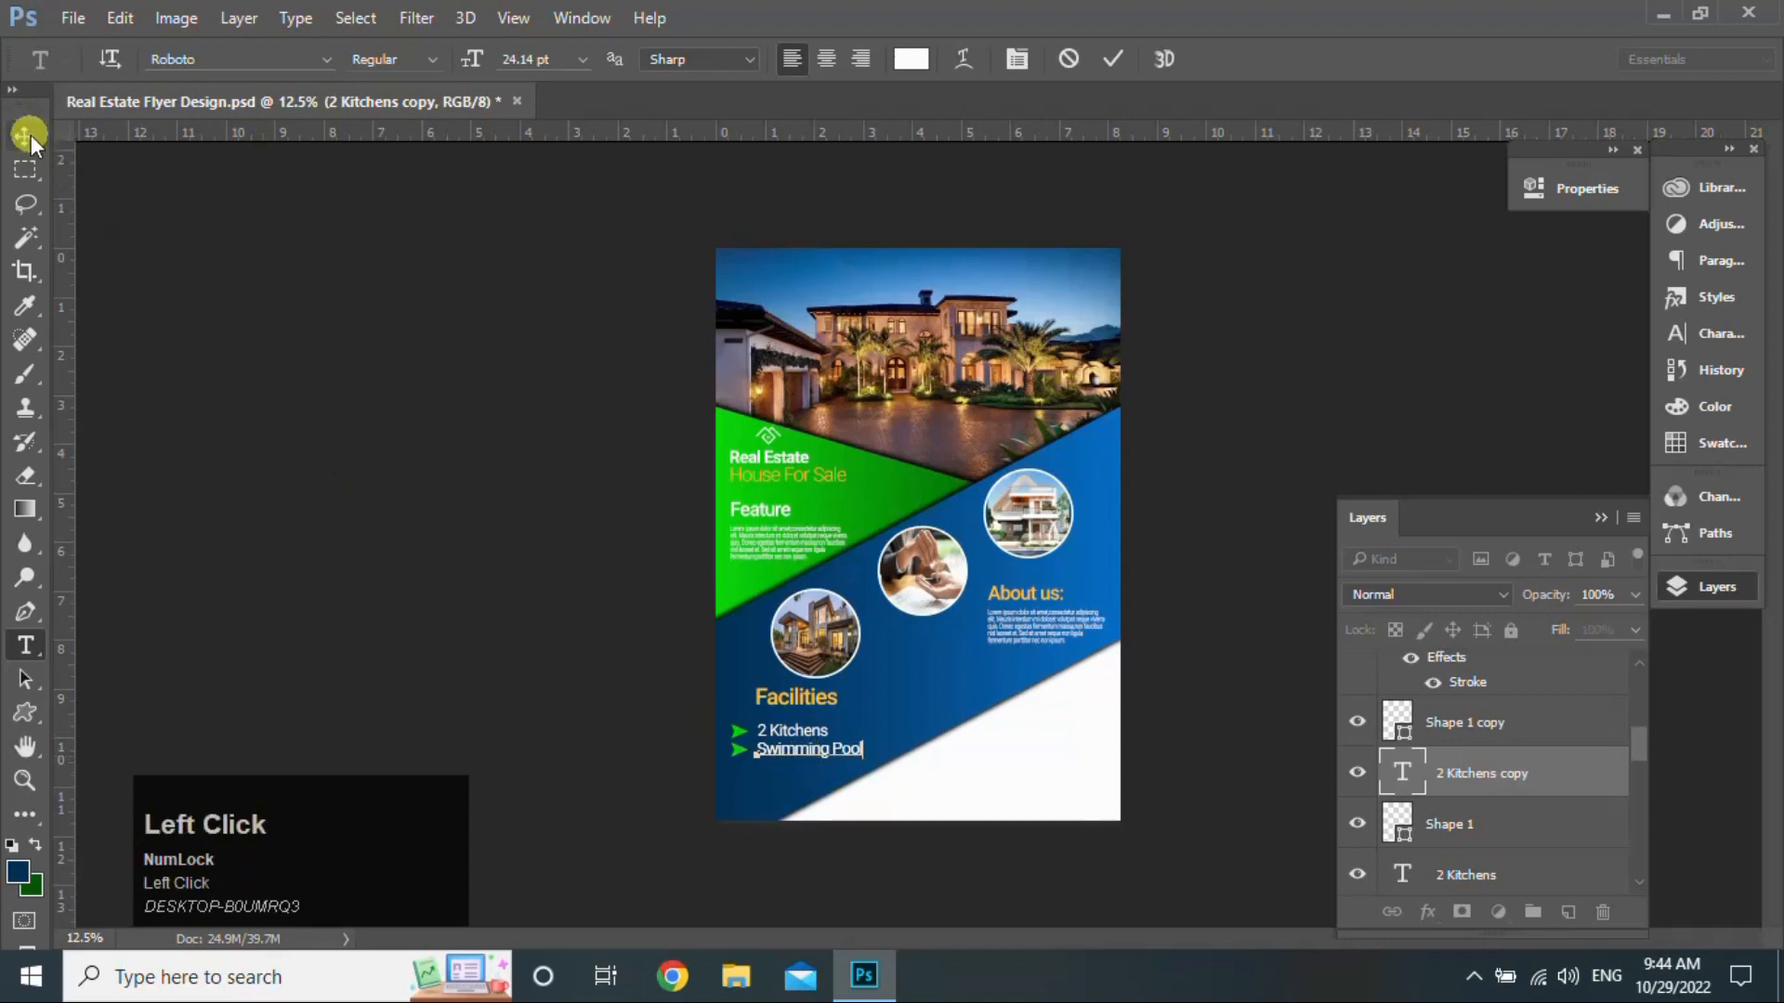
Step: Duplicate the "Swimming Pool" text and its arrowhead together as a third list line directly below
left_click(1516, 723)
left_click(1529, 771, "ctrl")
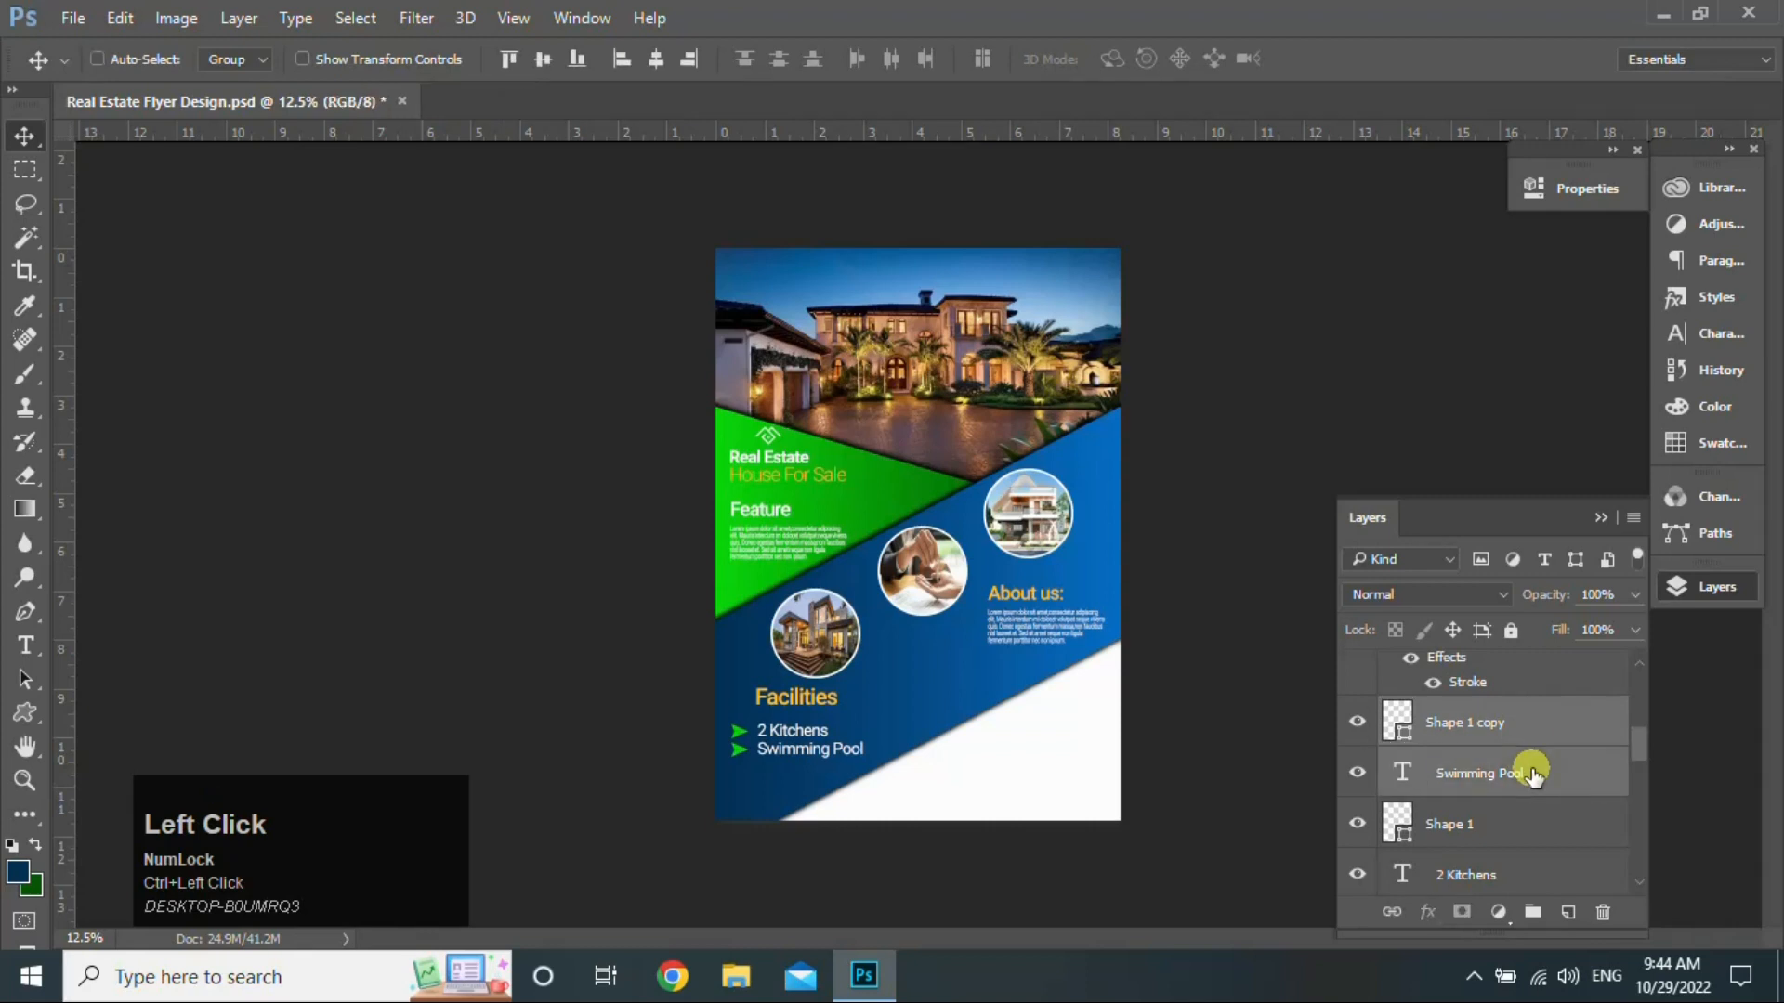
left_click_drag(811, 757, 811, 768)
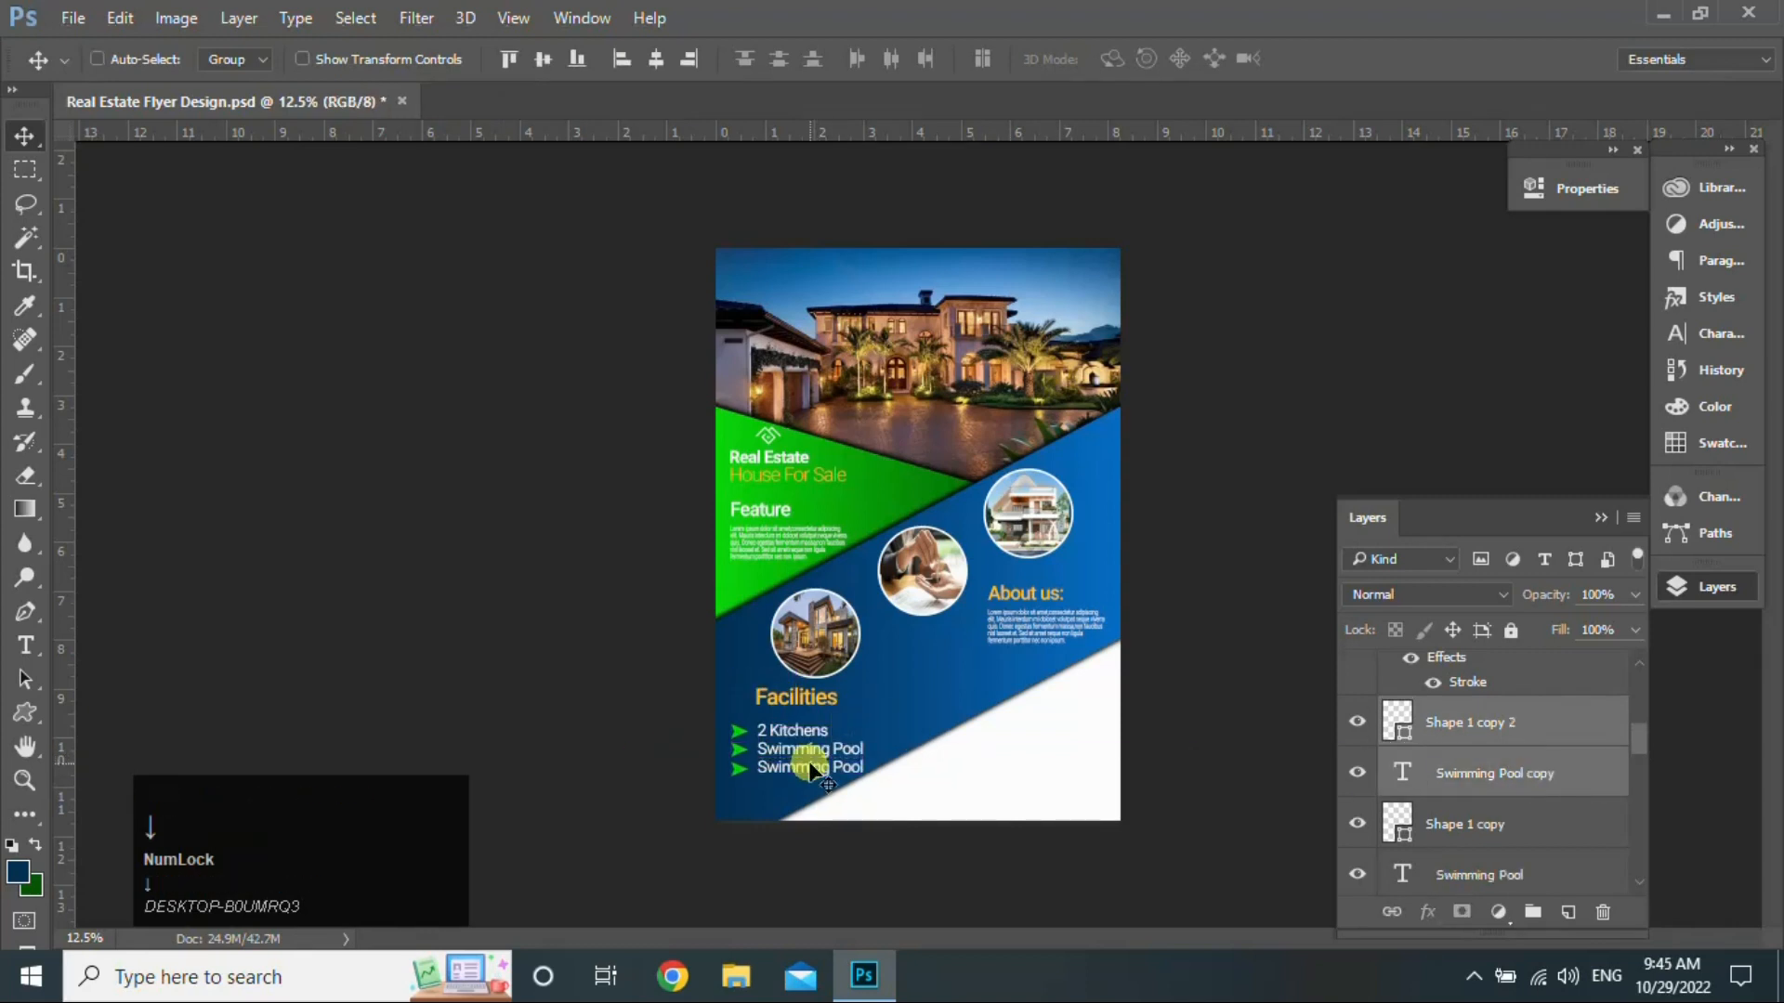
Step: Replace the wording of the third Facilities list line with "Living Room"
left_click(26, 646)
left_click(790, 771)
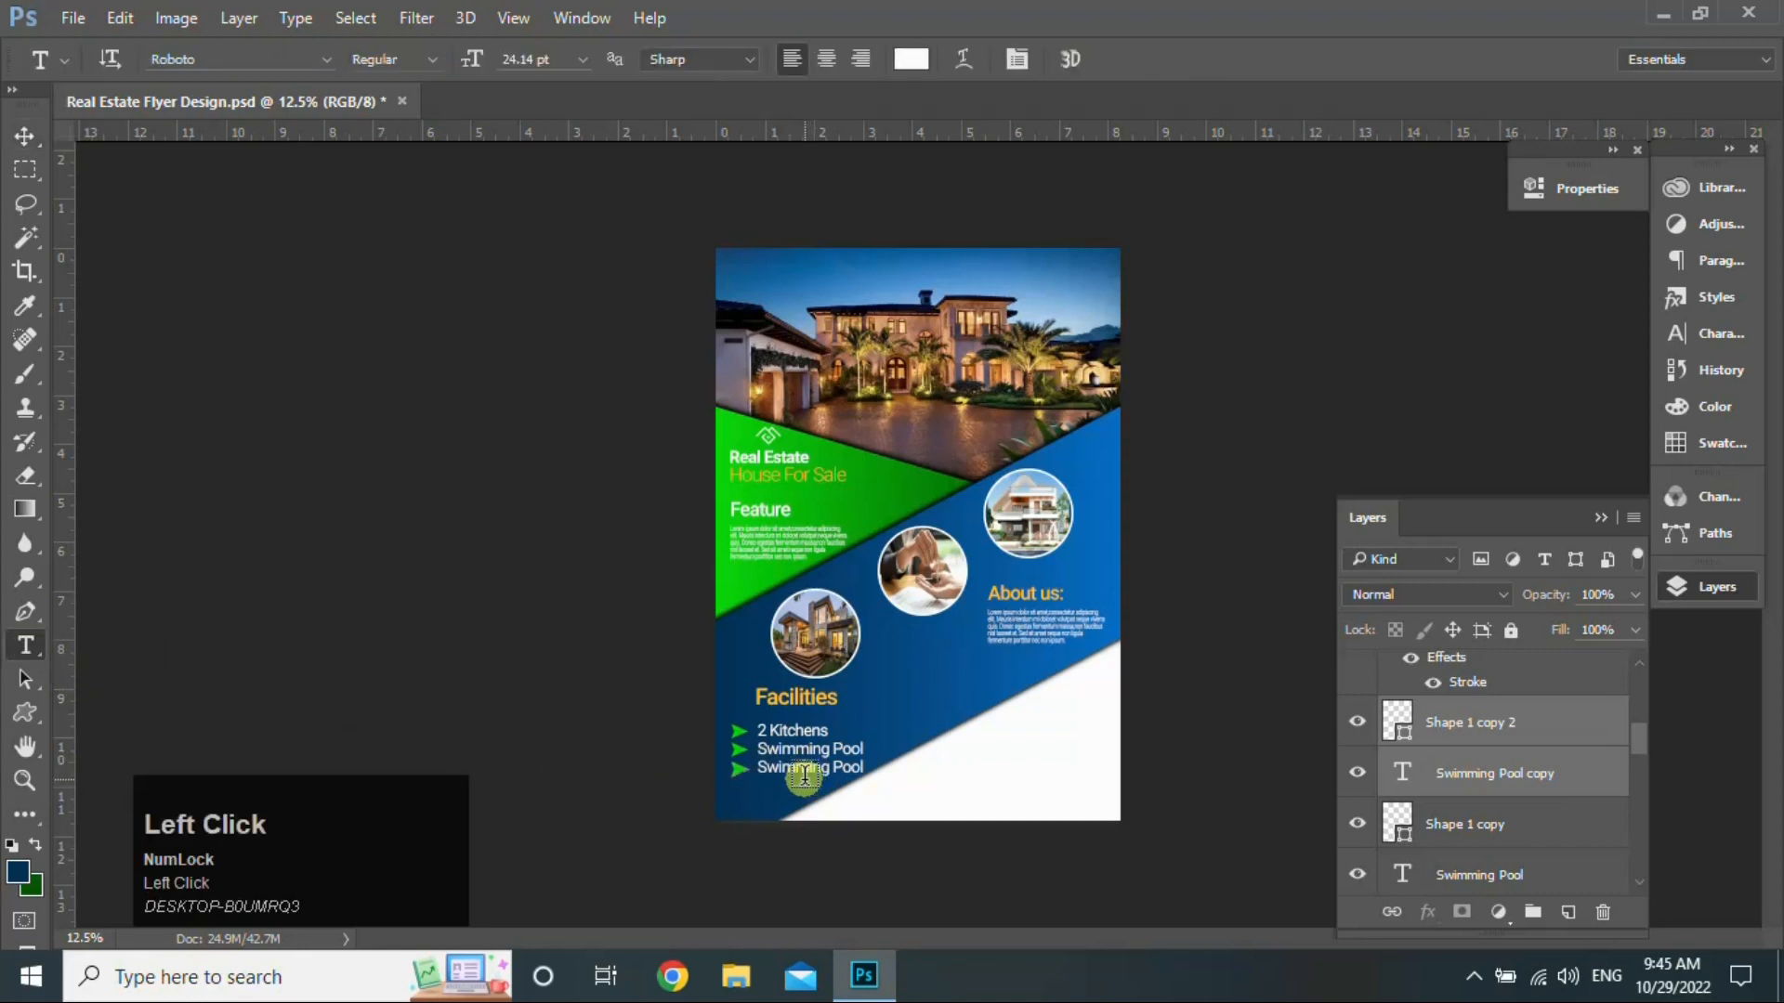
key("ctrl+a")
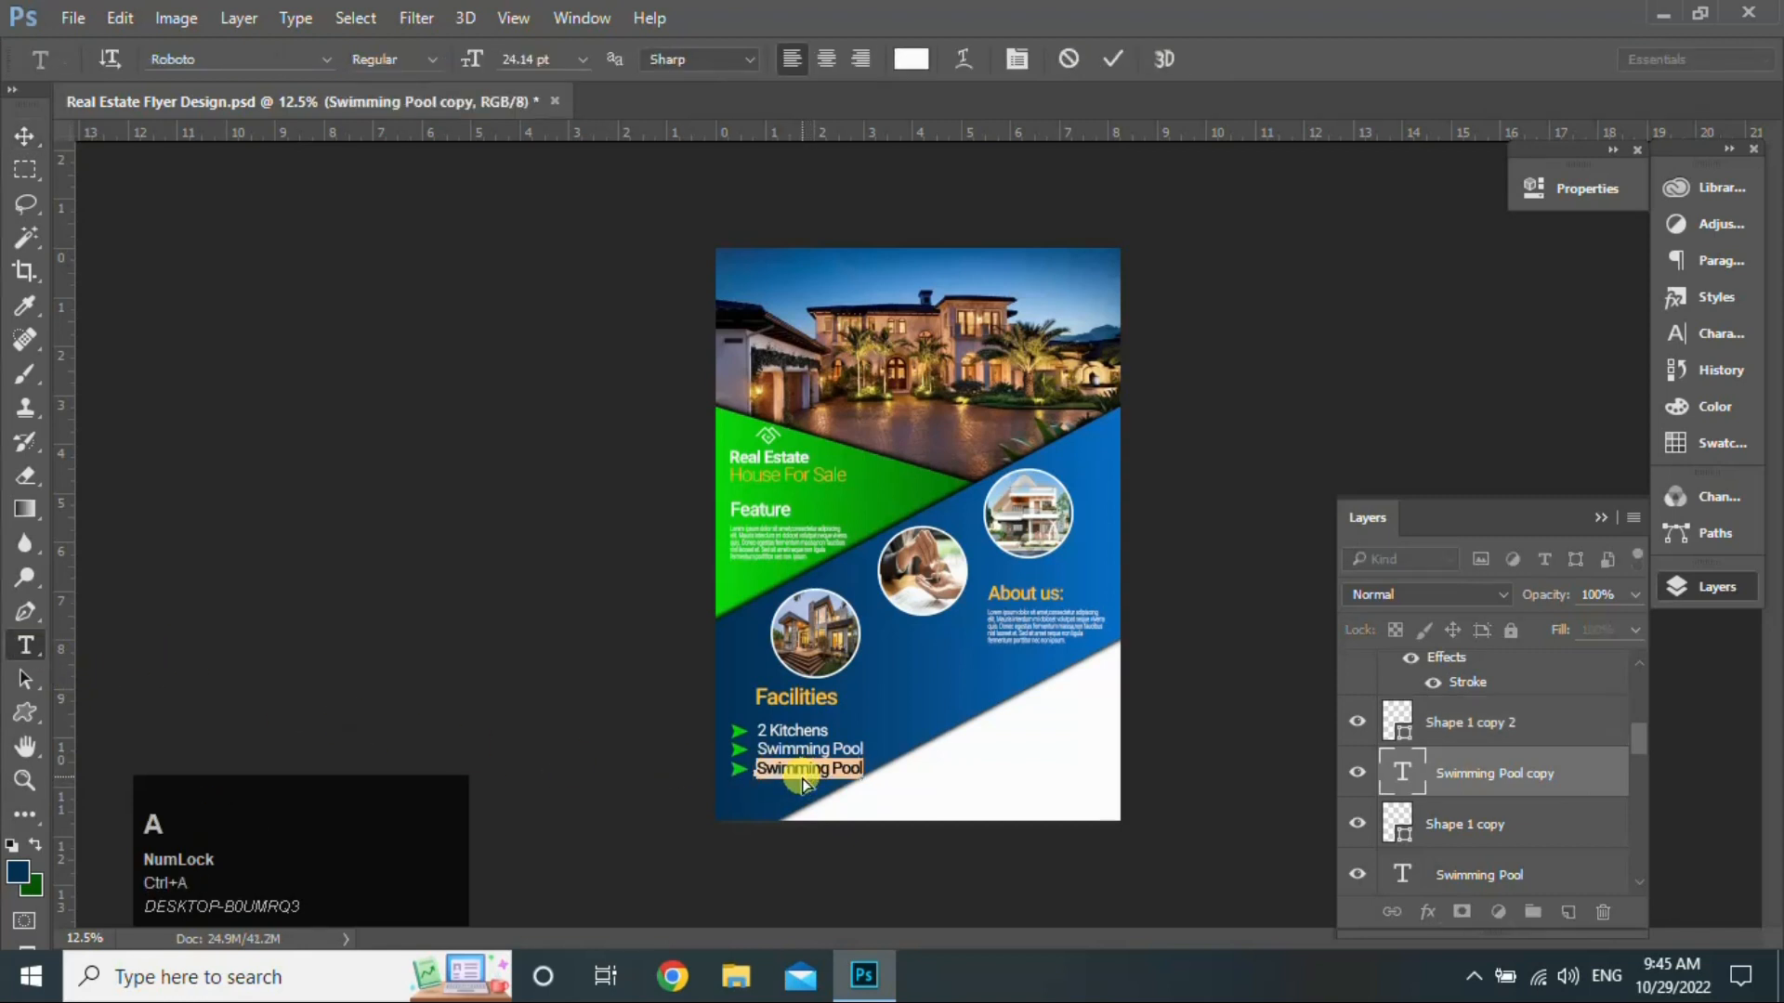
type("Ll")
type("ving ")
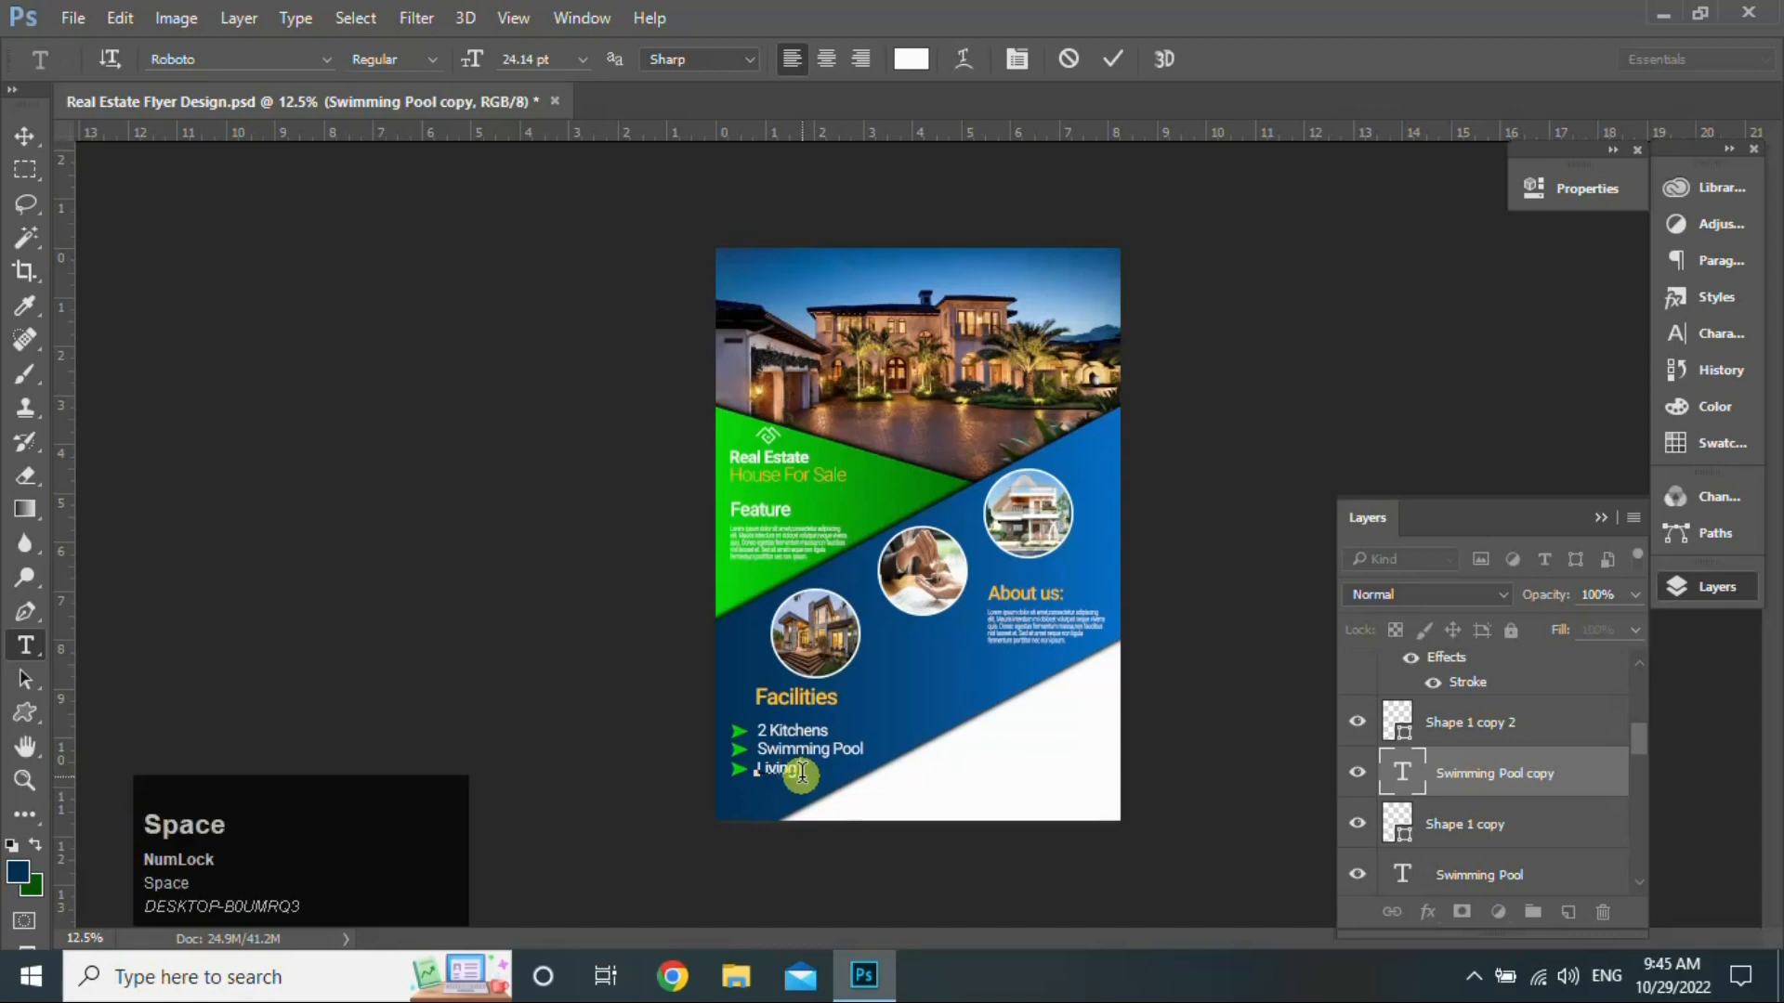
type("r")
key("Caps_Lock")
type("oom")
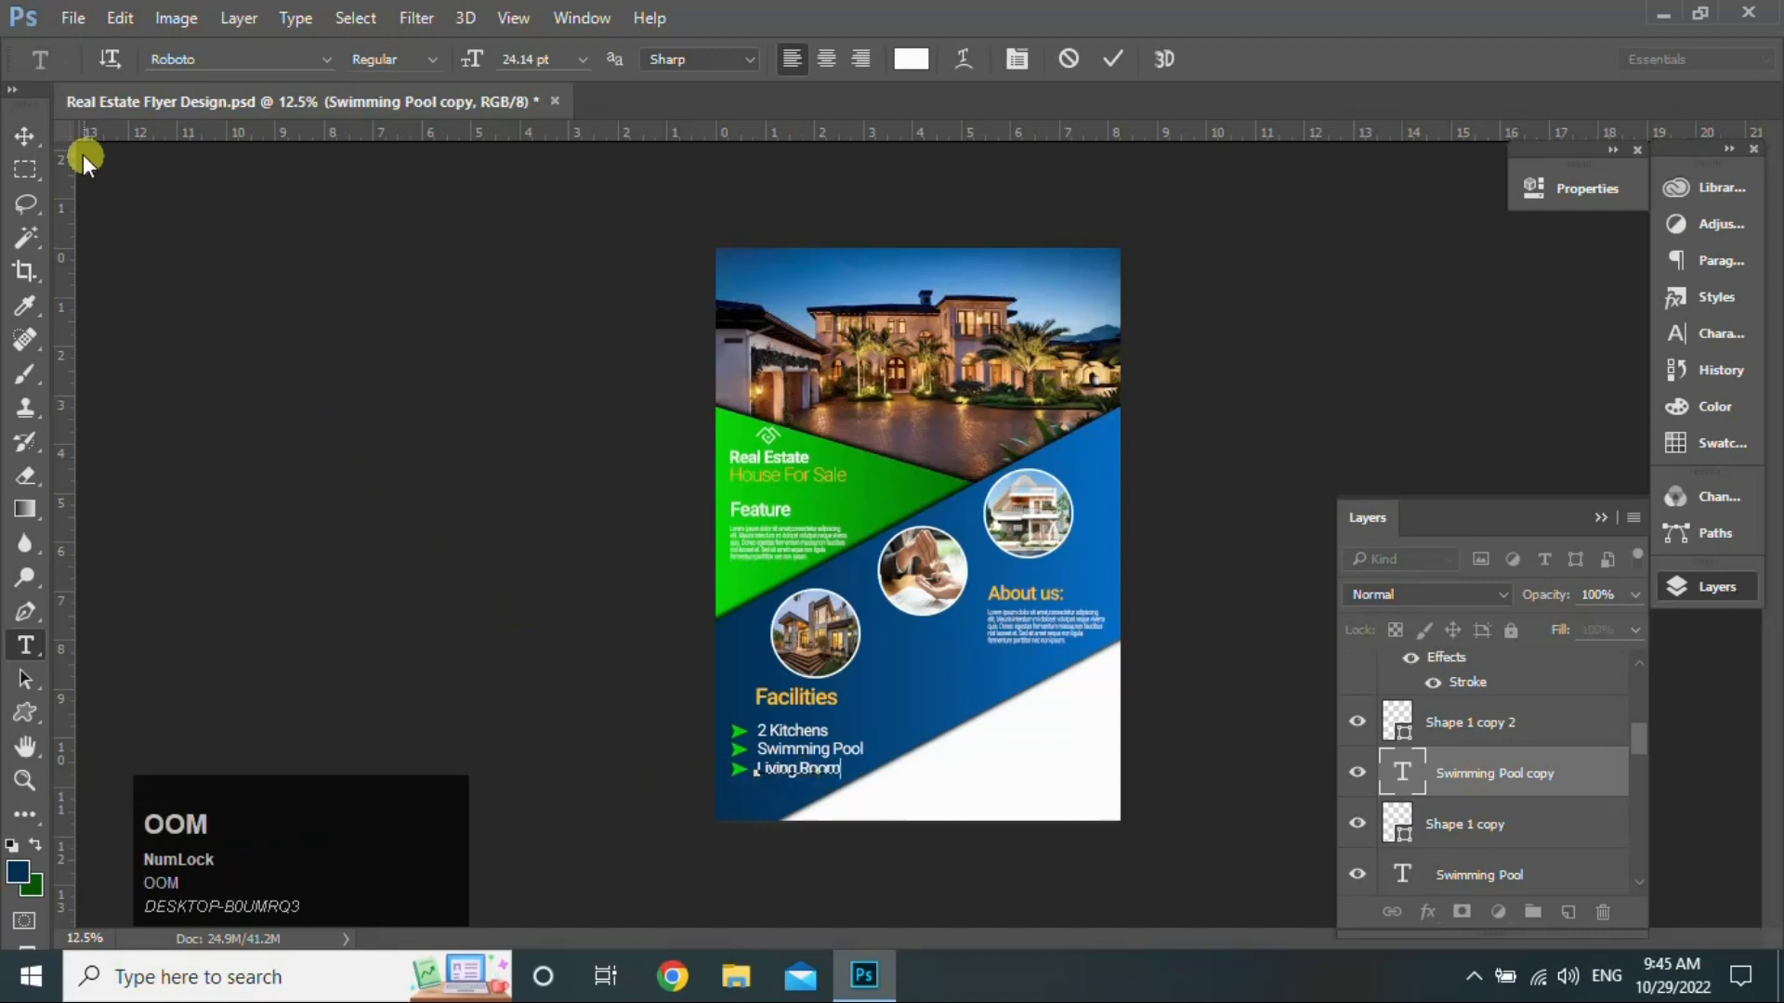
Step: Duplicate the "Living Room" text and its arrowhead together as a fourth list line directly below
left_click(25, 136)
left_click(1496, 724, "ctrl")
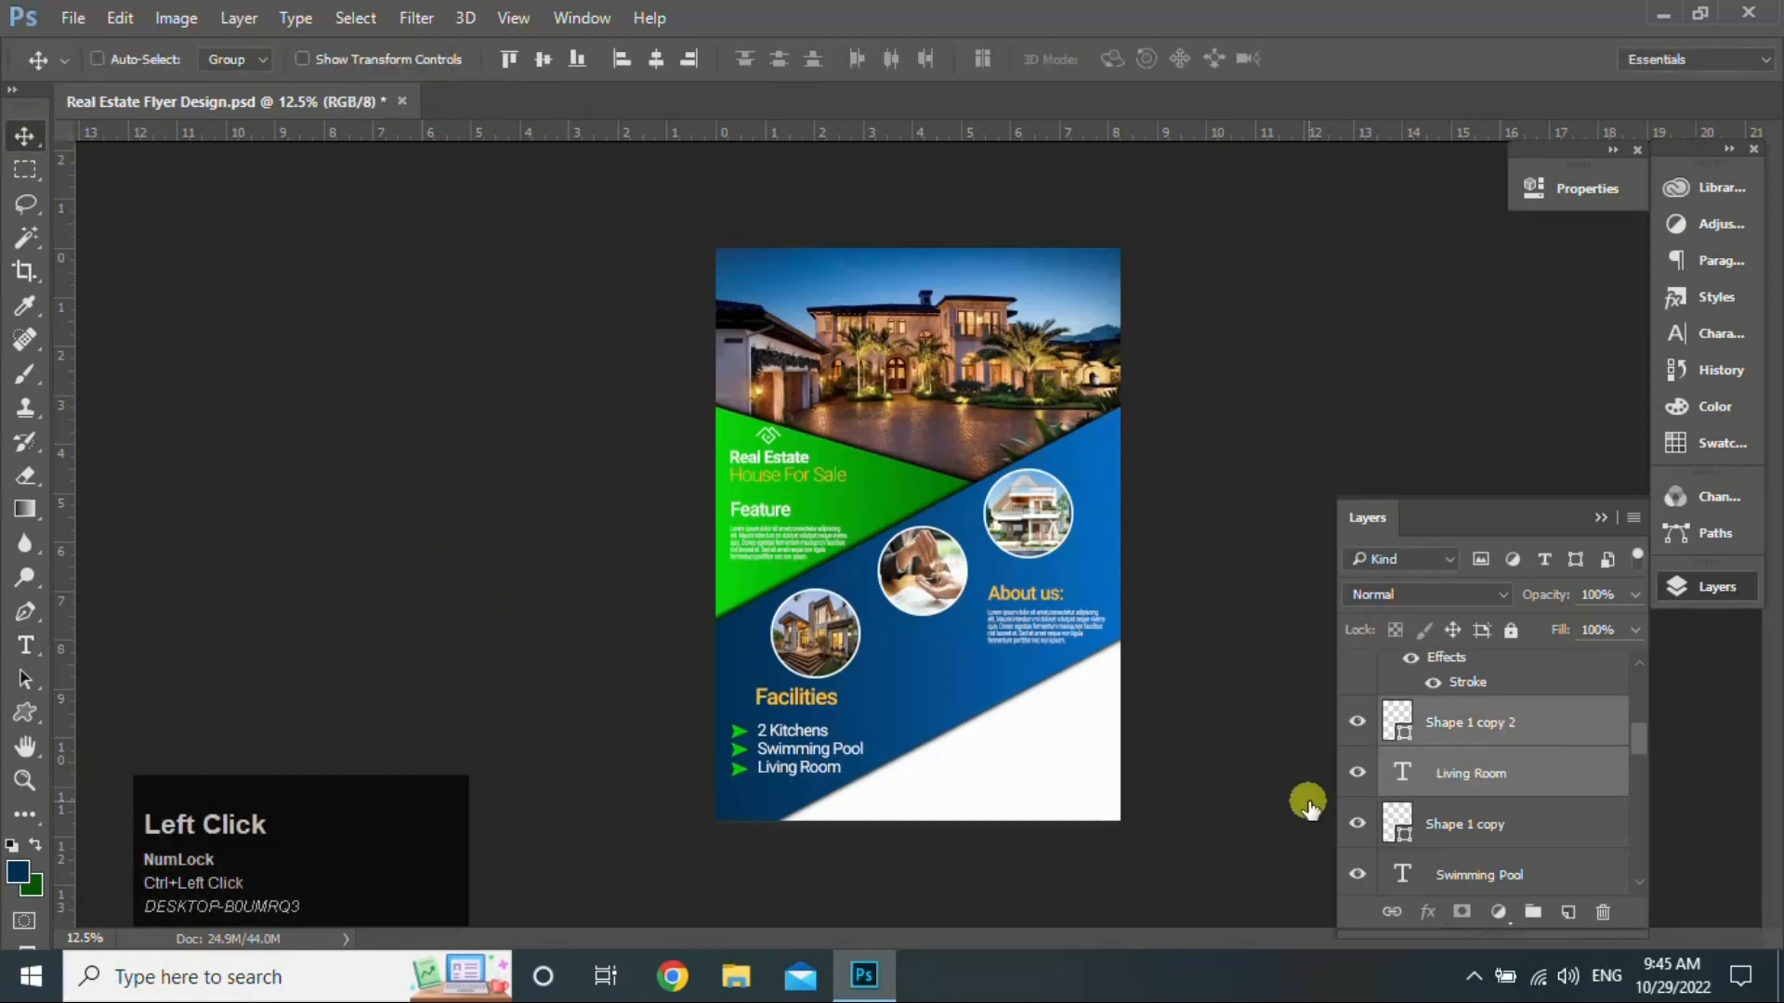
left_click_drag(817, 770, 818, 790)
key("Down")
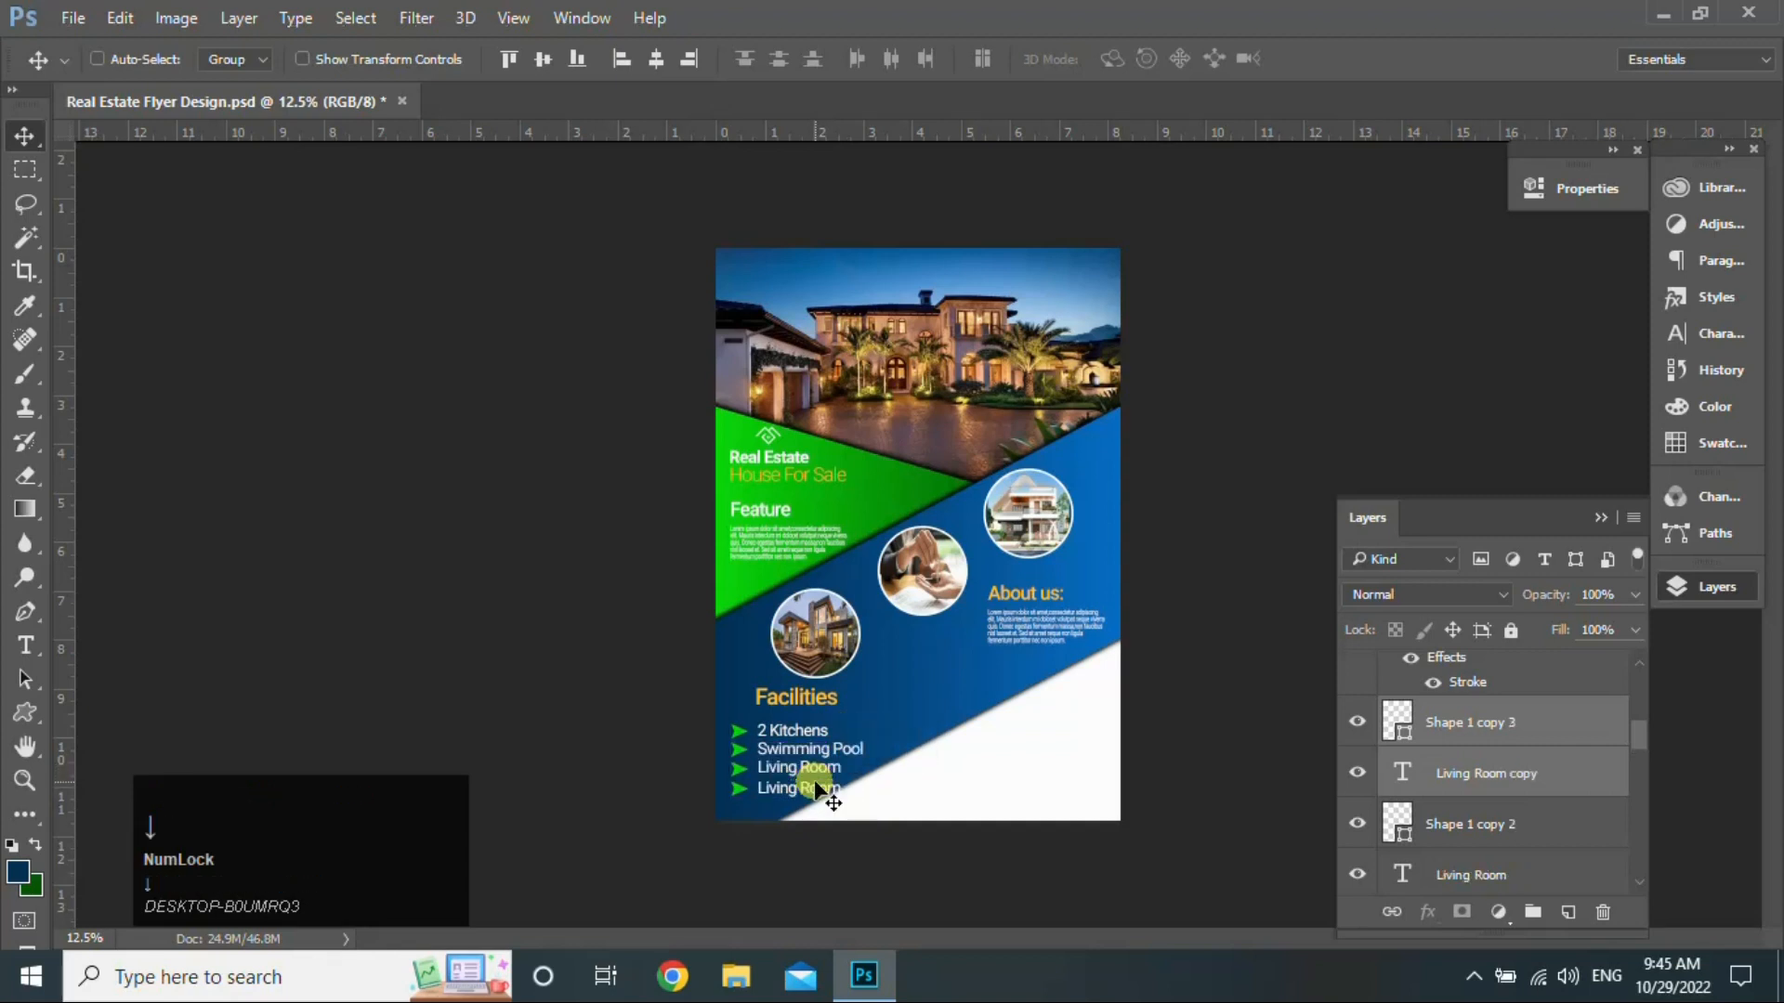
Step: Replace the wording of the fourth Facilities list line with "3 Bed Room"
left_click(25, 645)
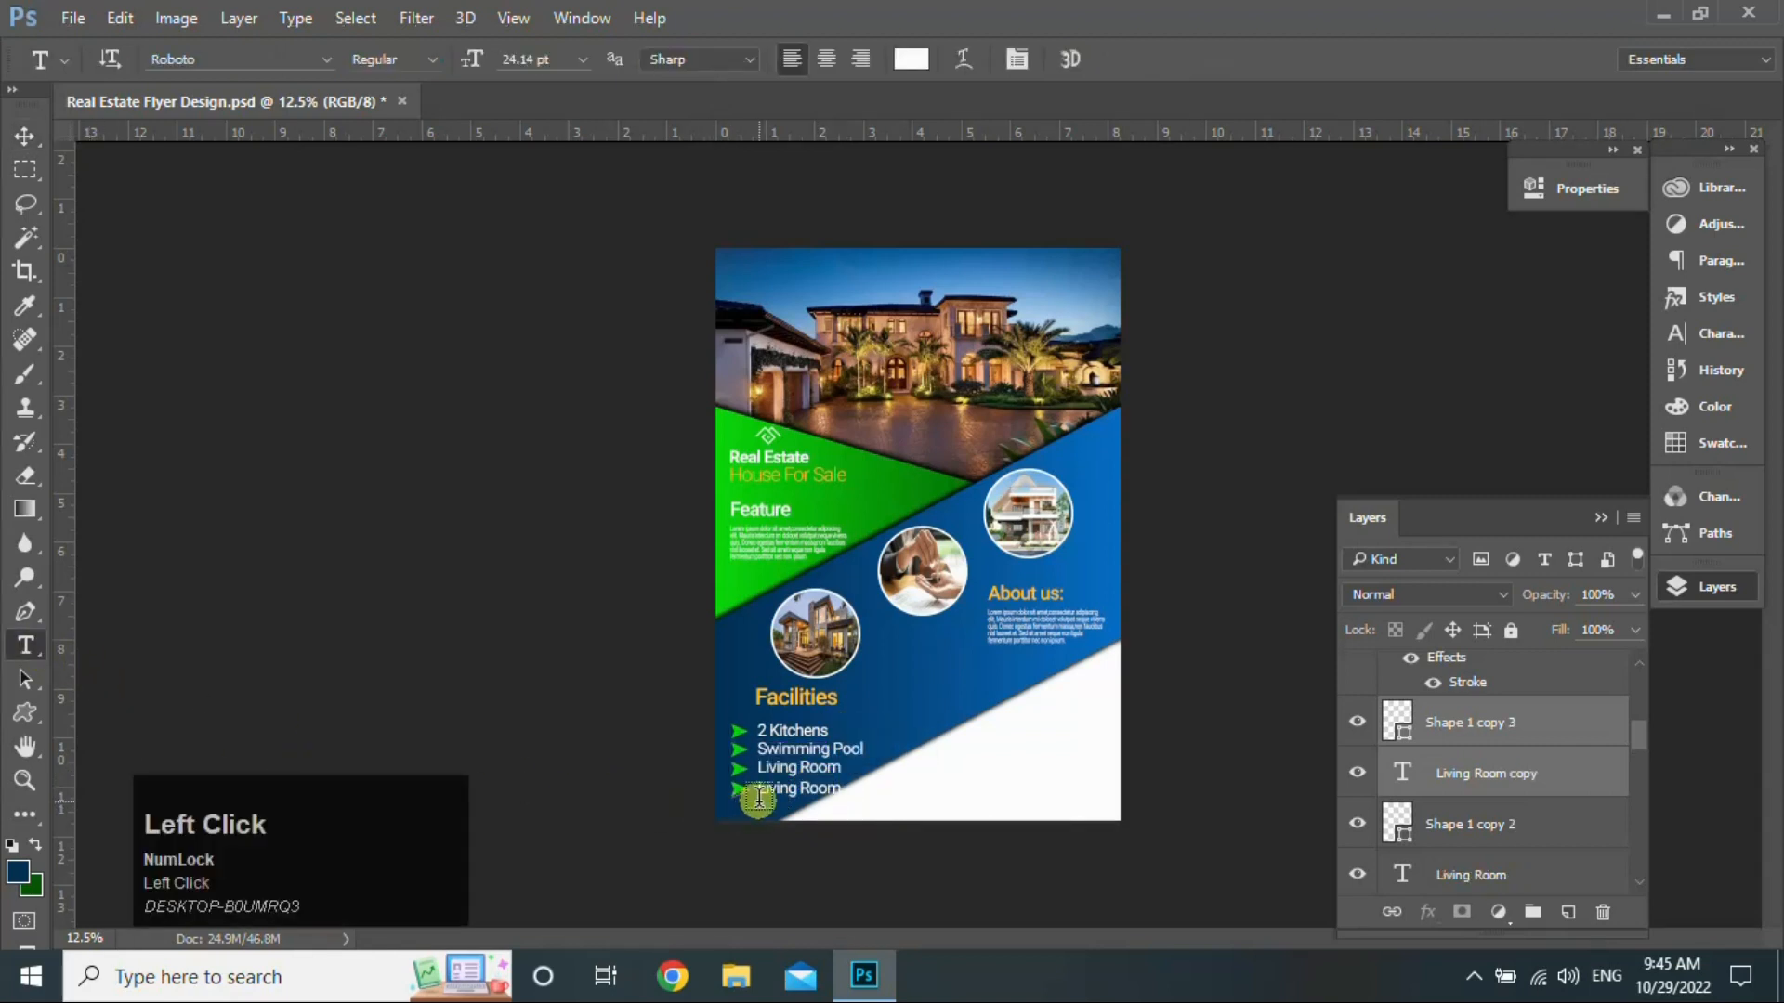
left_click(791, 793)
key("ctrl+a")
type("3 B")
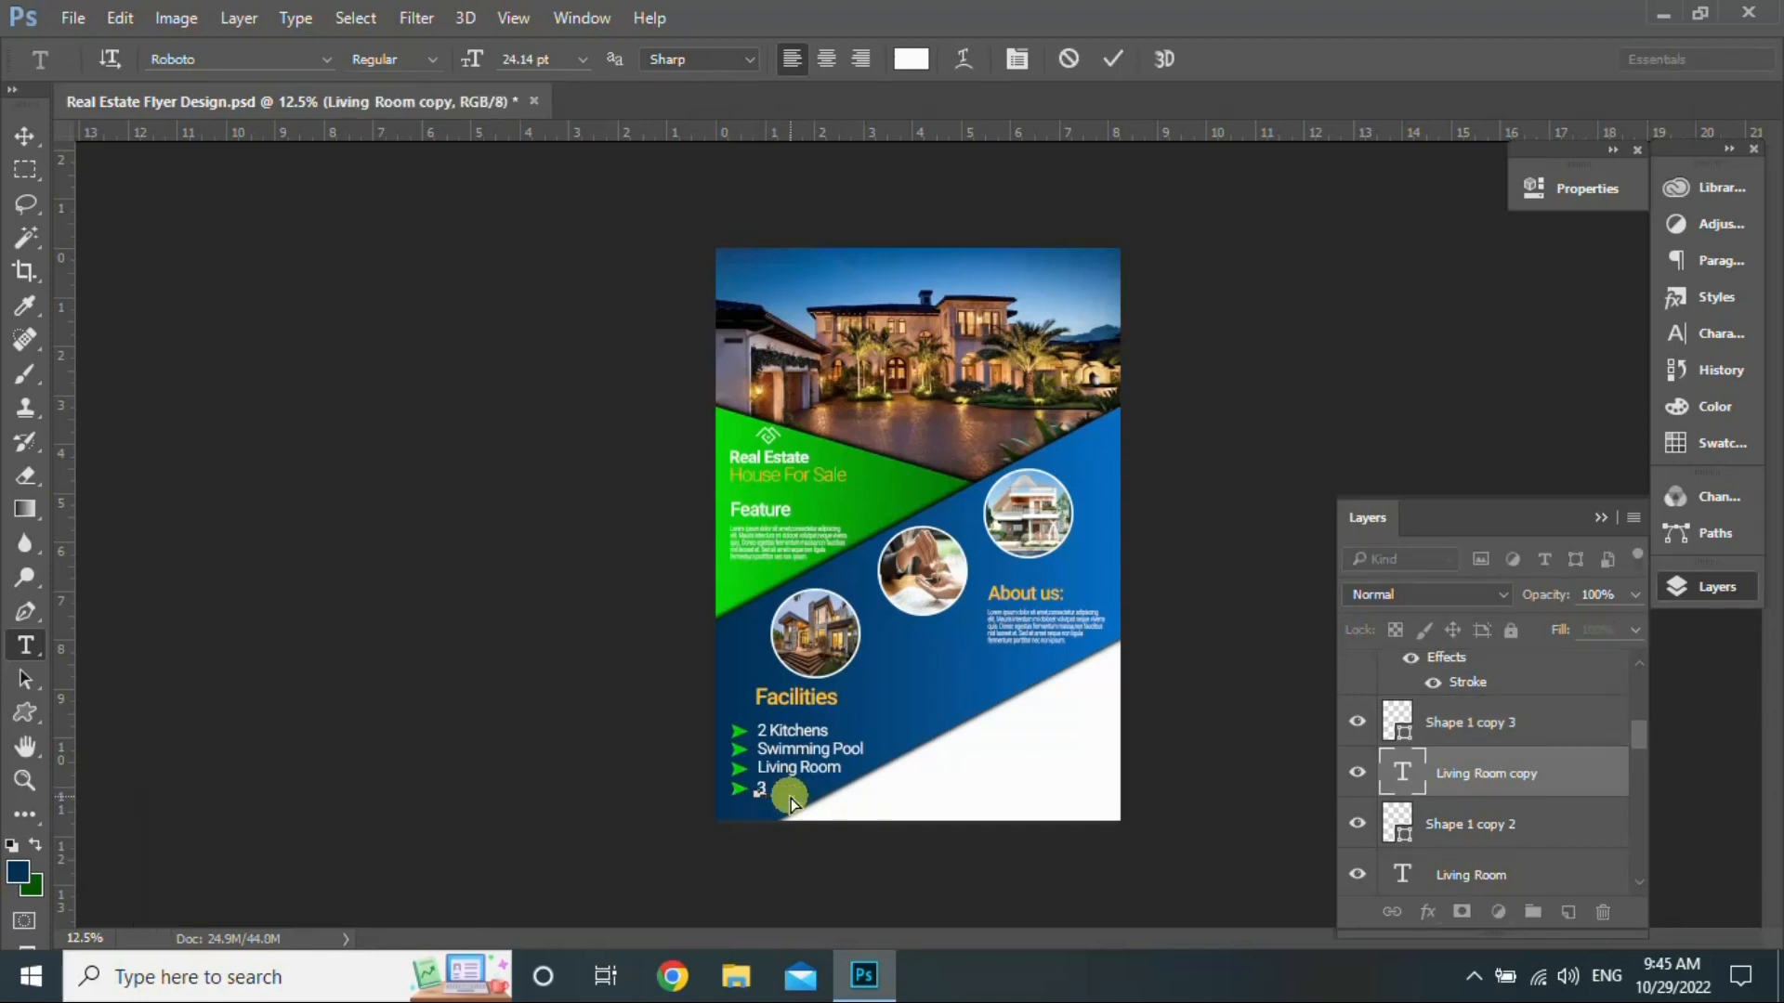
key("Caps_Lock")
type("ed Room")
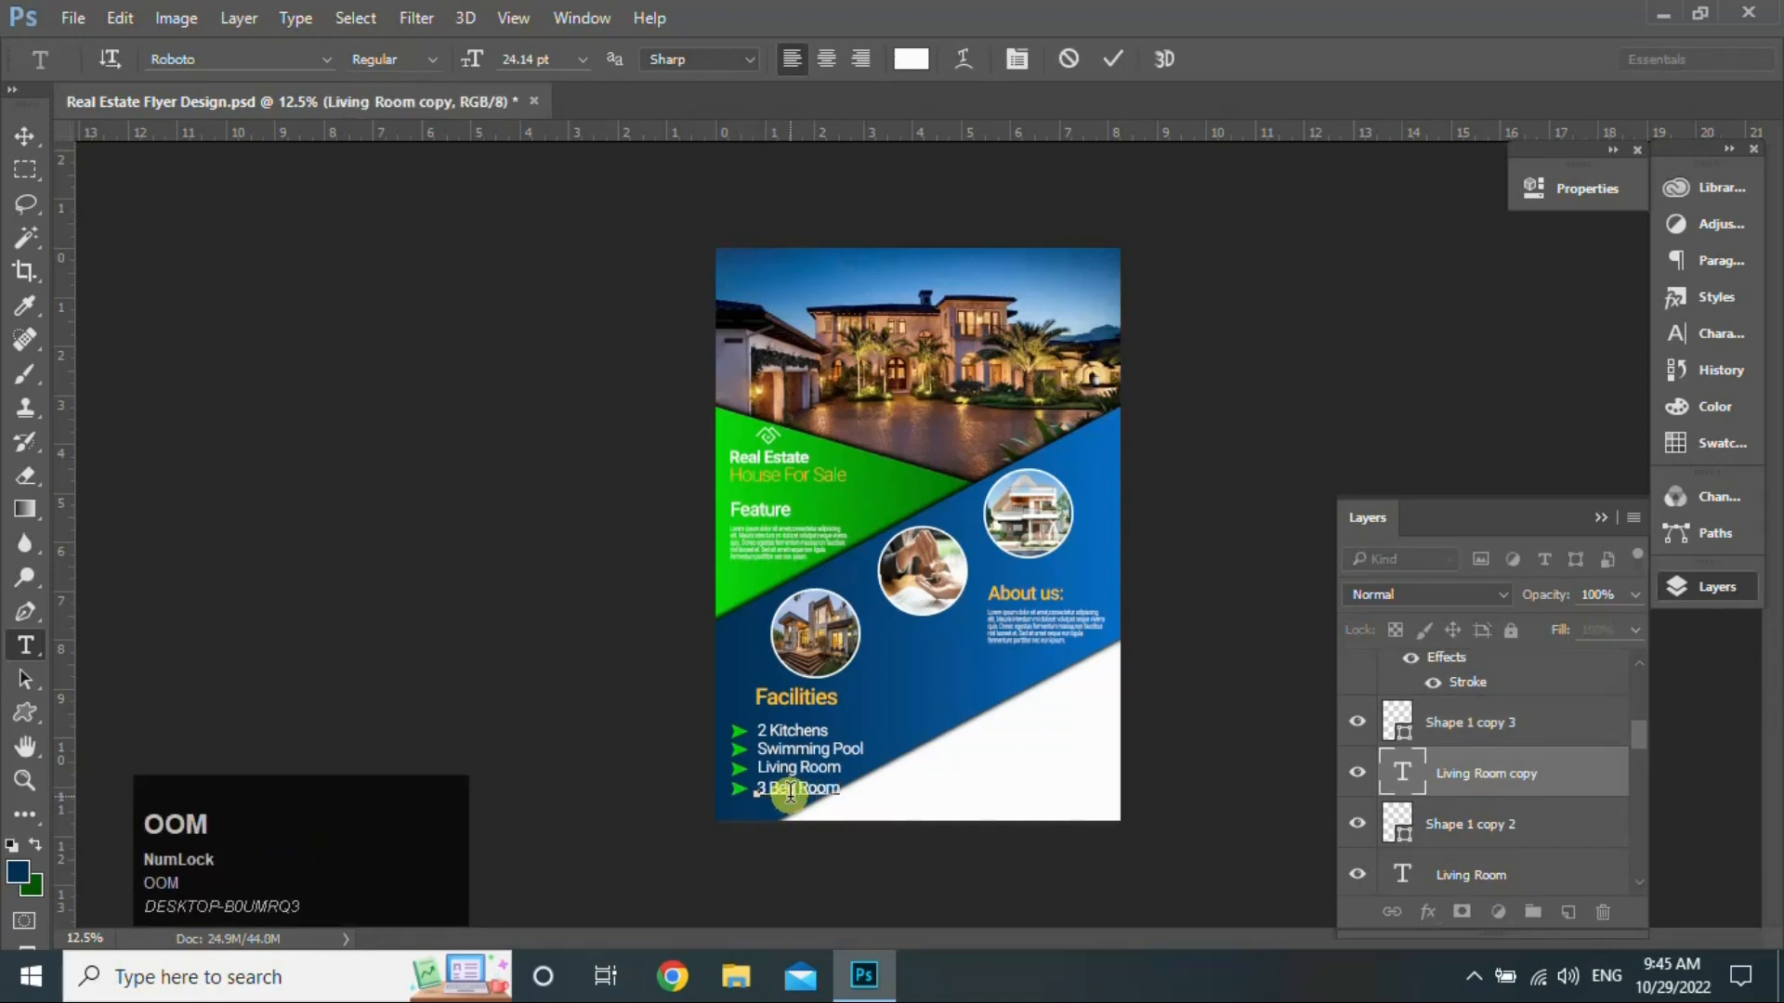
Step: Duplicate the "3 Bed Room" text and its arrowhead together as a fifth list line directly below
left_click(25, 136)
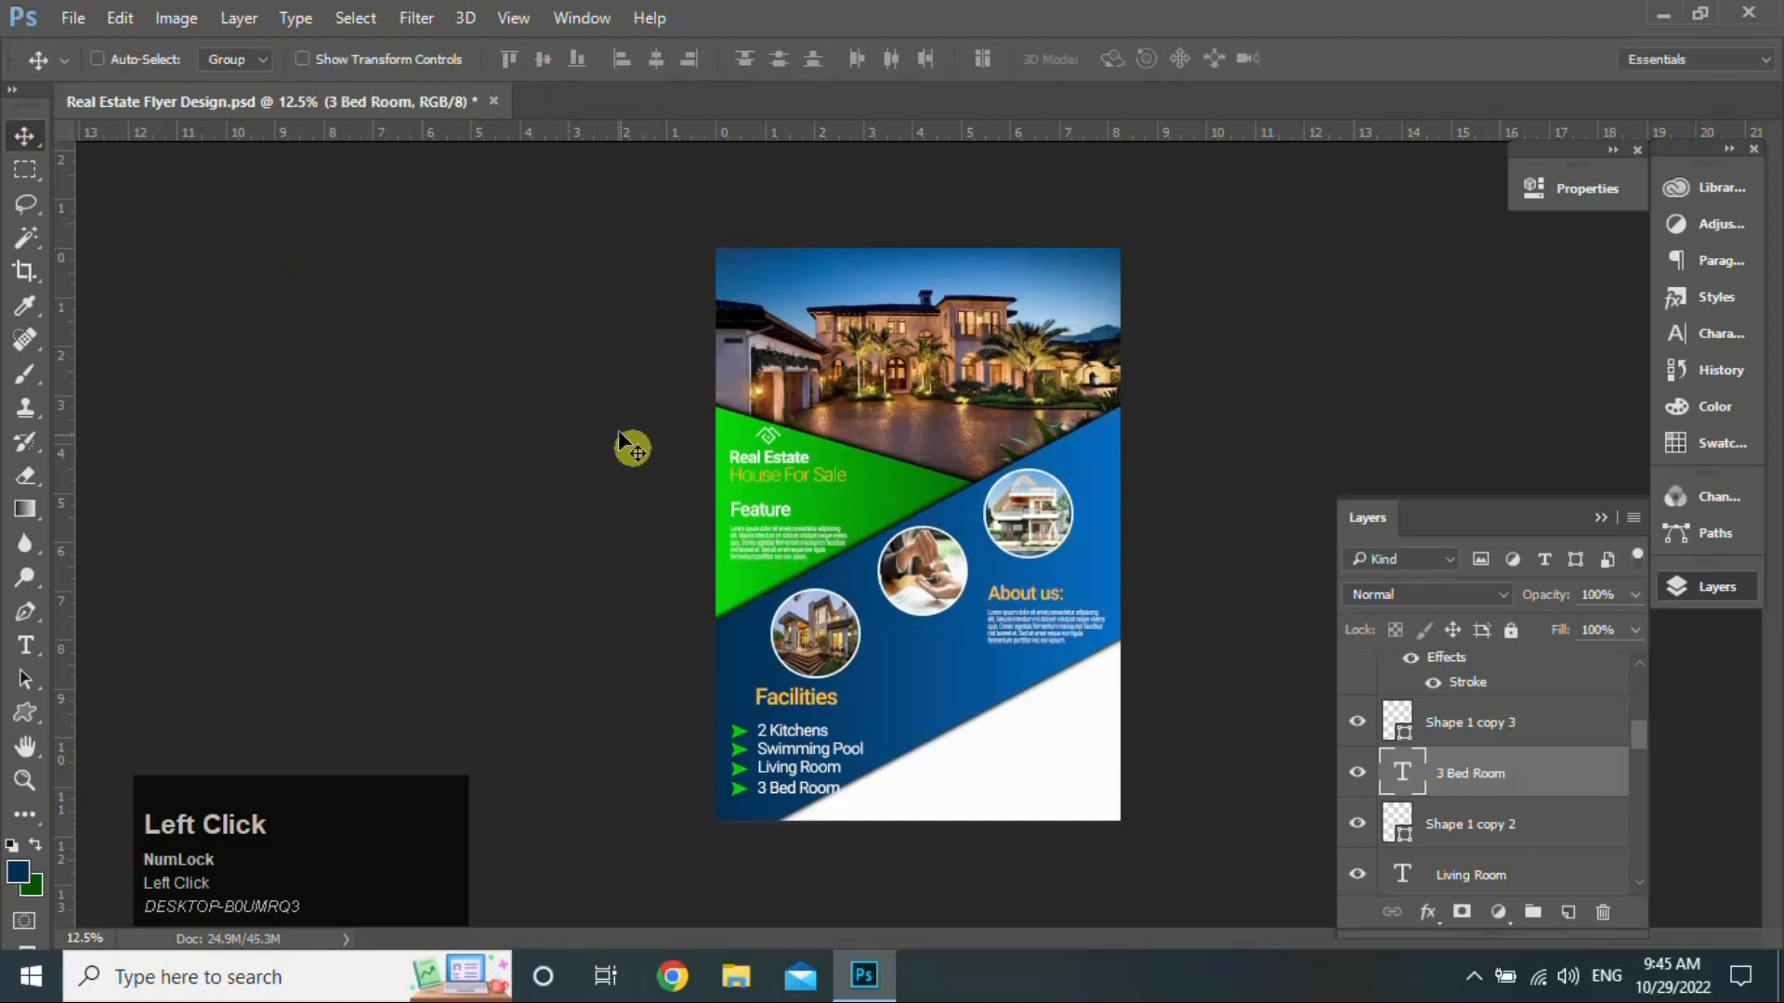
left_click(1524, 725, "ctrl")
left_click_drag(779, 788, 785, 808)
Step: Replace the wording of the fifth Facilities list line with "Dining Room"
left_click(25, 645)
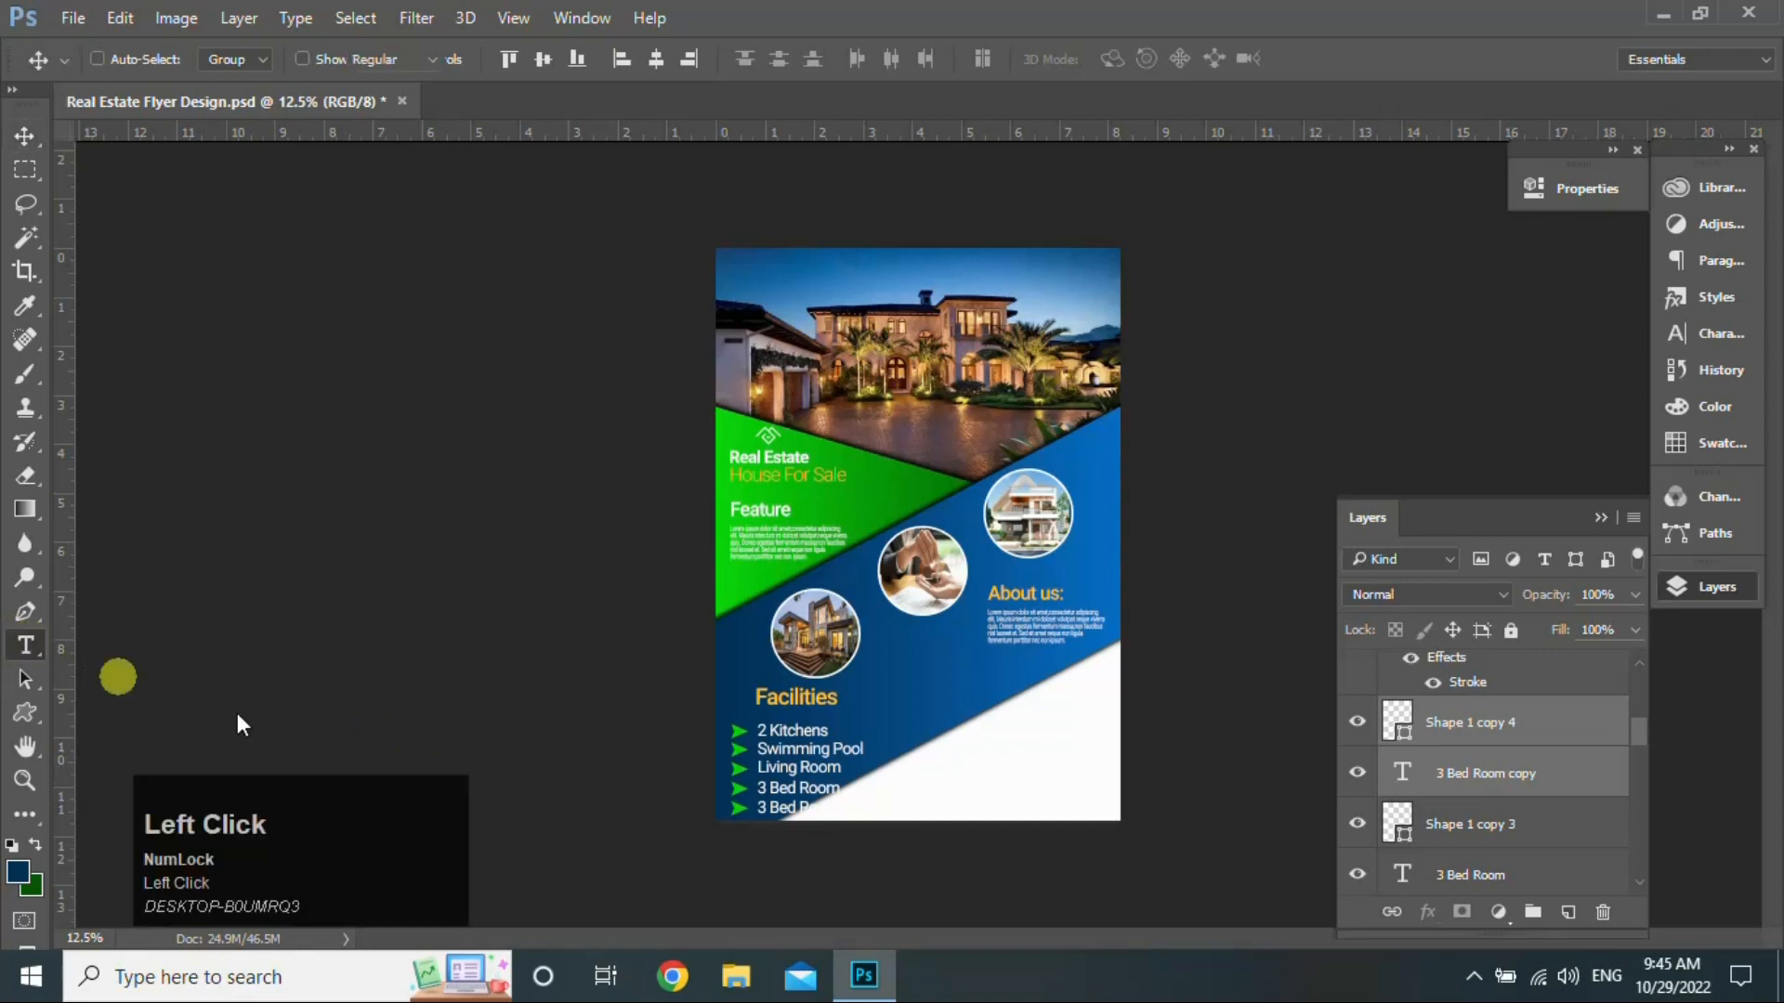
left_click(778, 808)
key("ctrl+a")
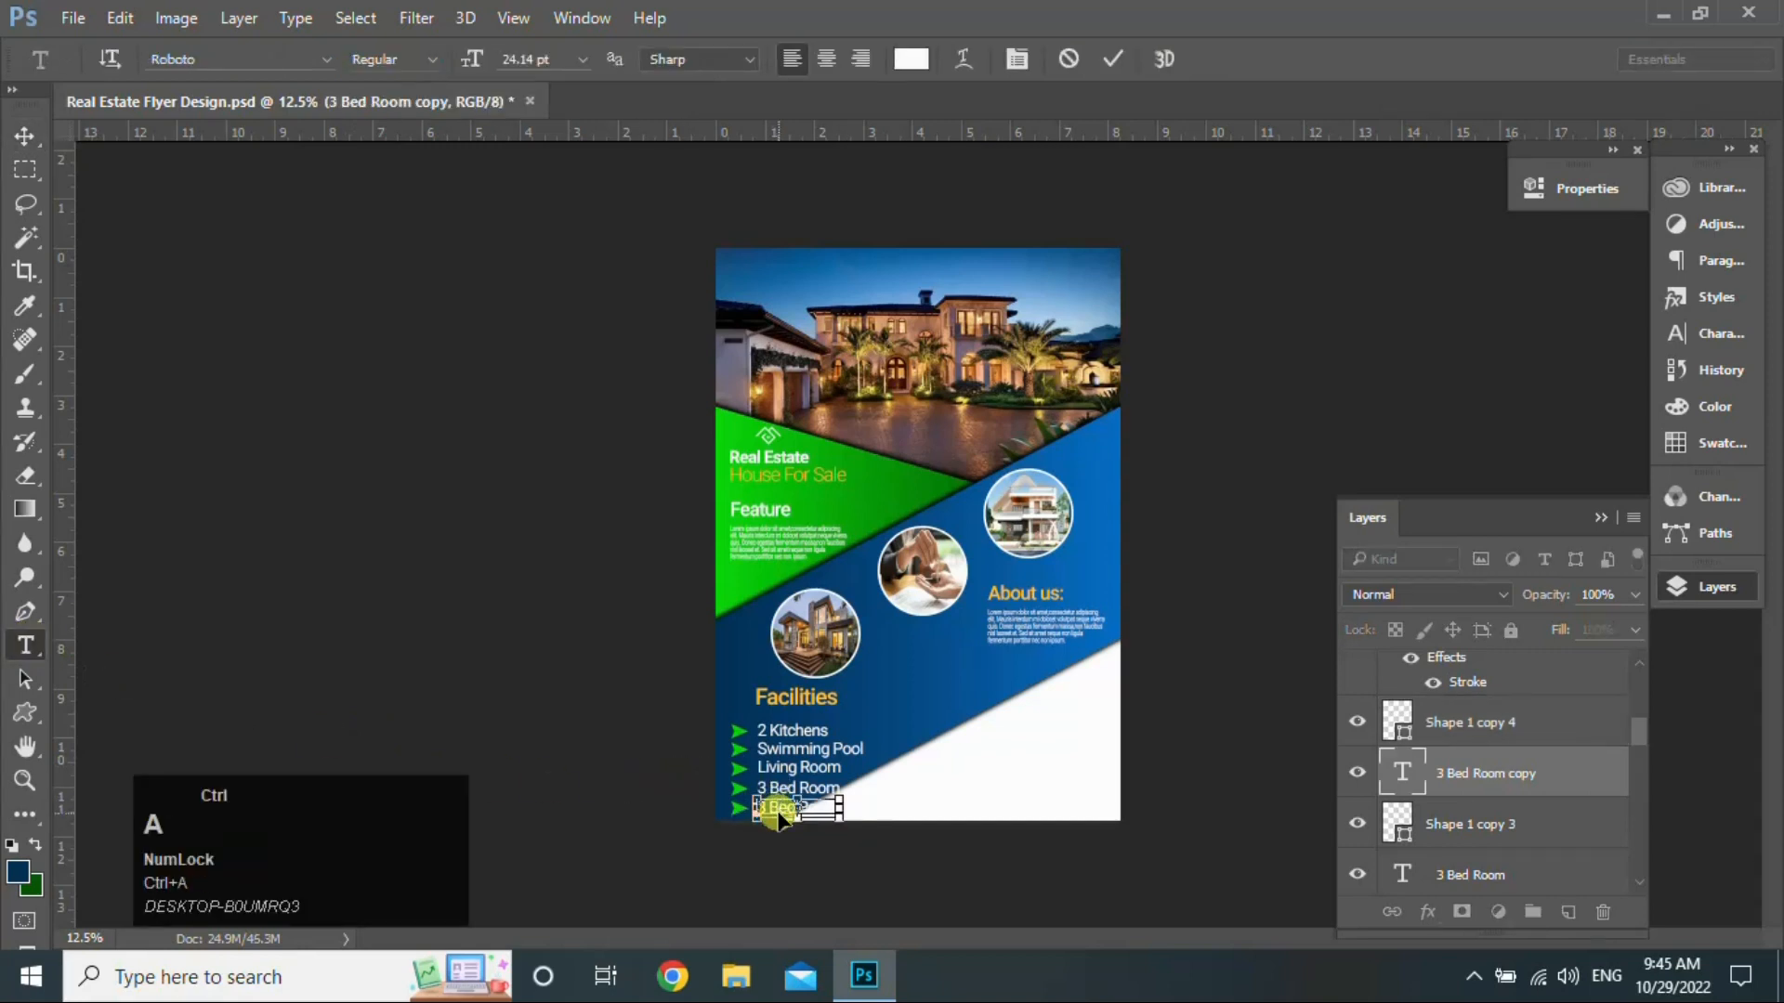
key("Caps_Lock")
type("I")
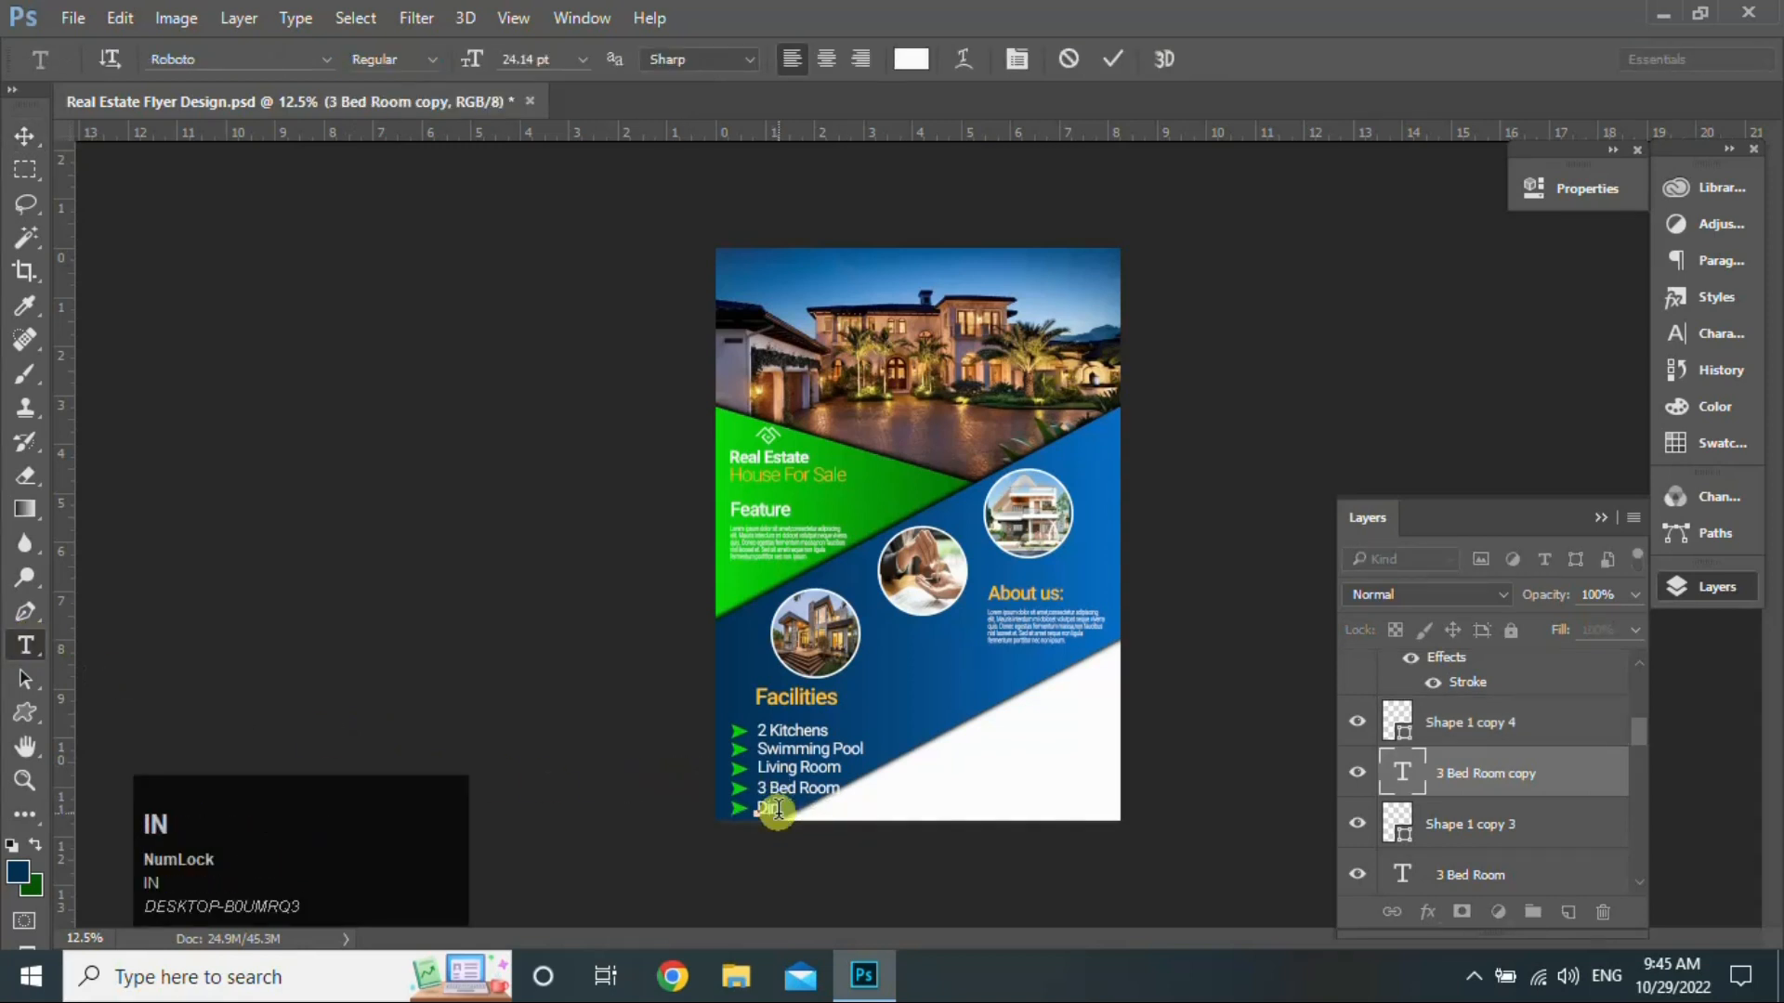
type("ining")
key("Caps_Lock")
type("Room")
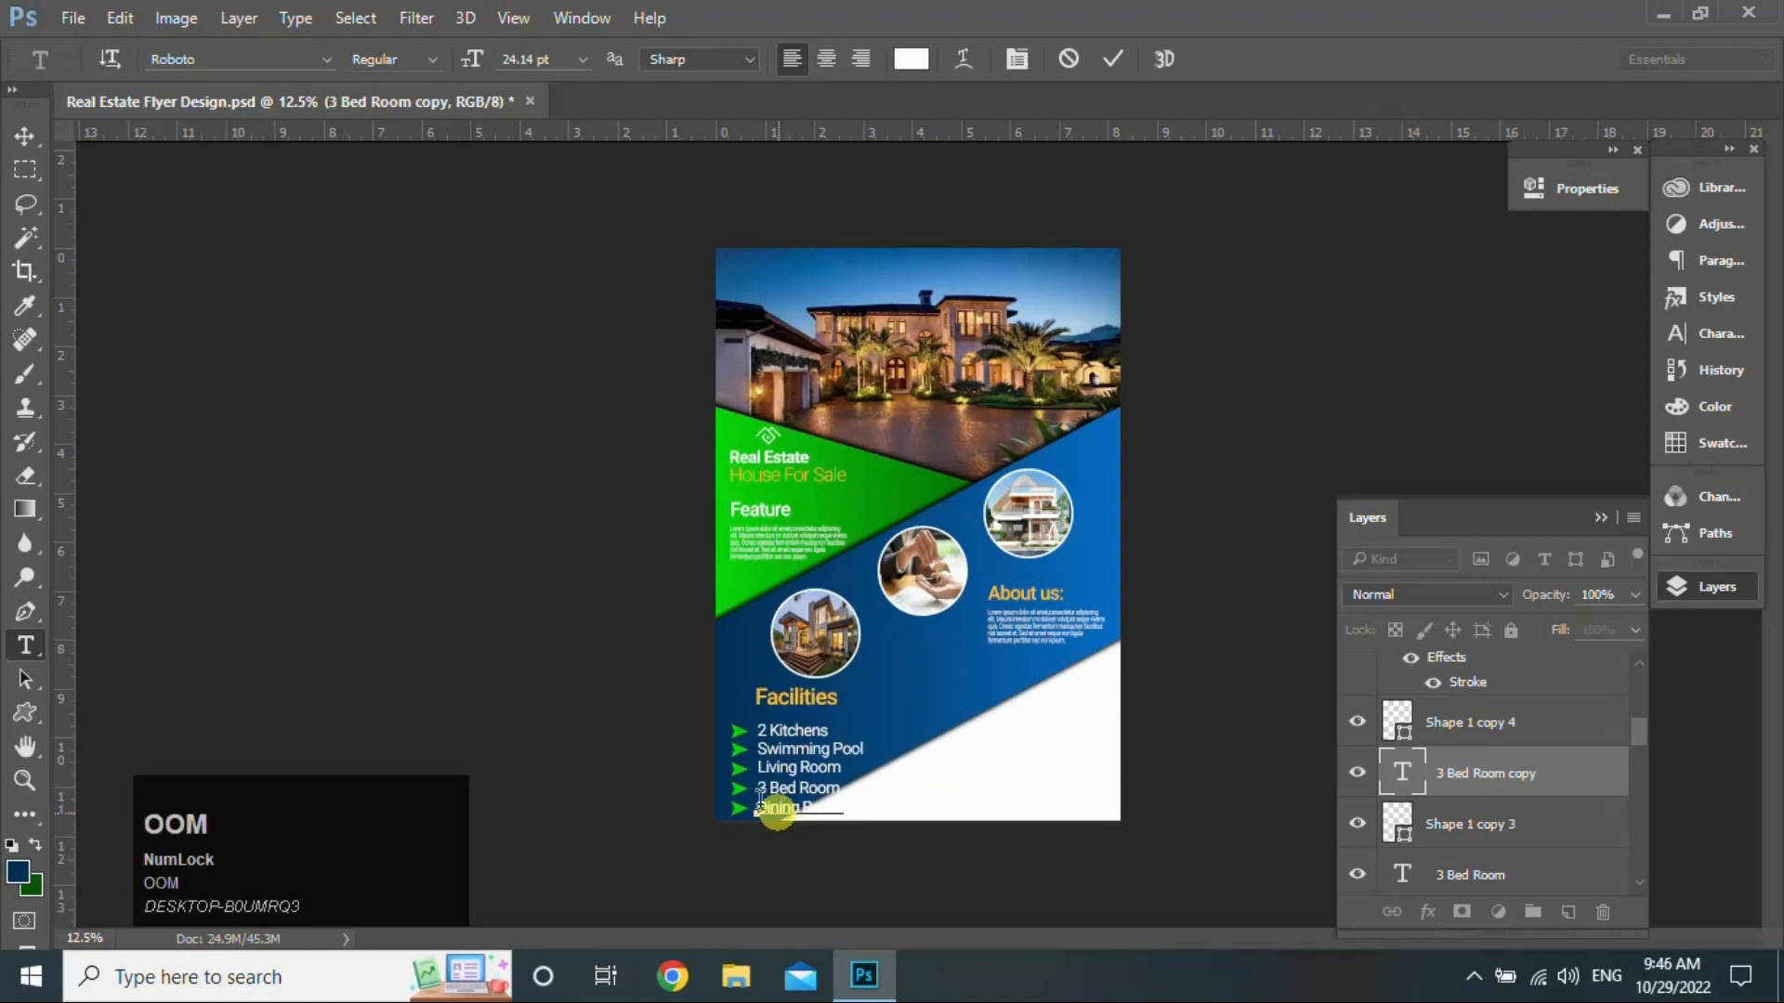
Step: Scale the Facilities heading and all five list lines with their arrowheads together down to about 71%, keeping the block's upper-left corner in place
left_click(25, 135)
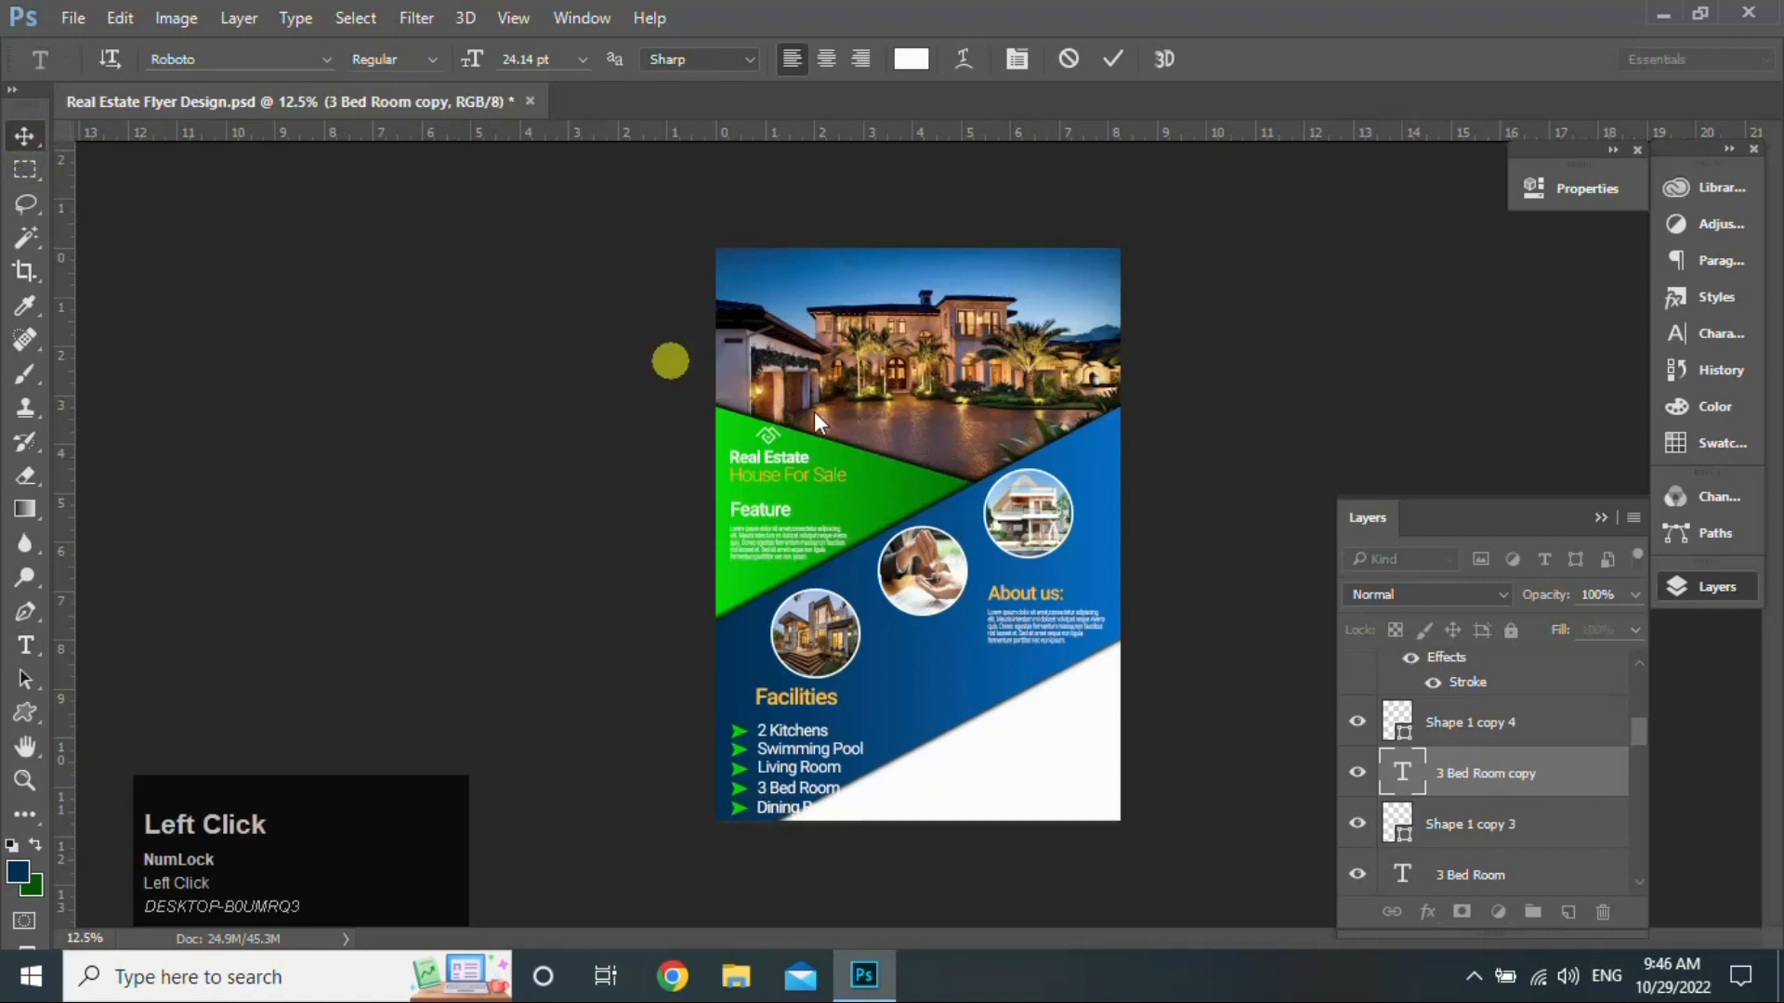
left_click(1522, 730, "ctrl")
scroll(1564, 729, "down", 2)
left_click(1570, 717, "ctrl")
left_click(1556, 767, "ctrl")
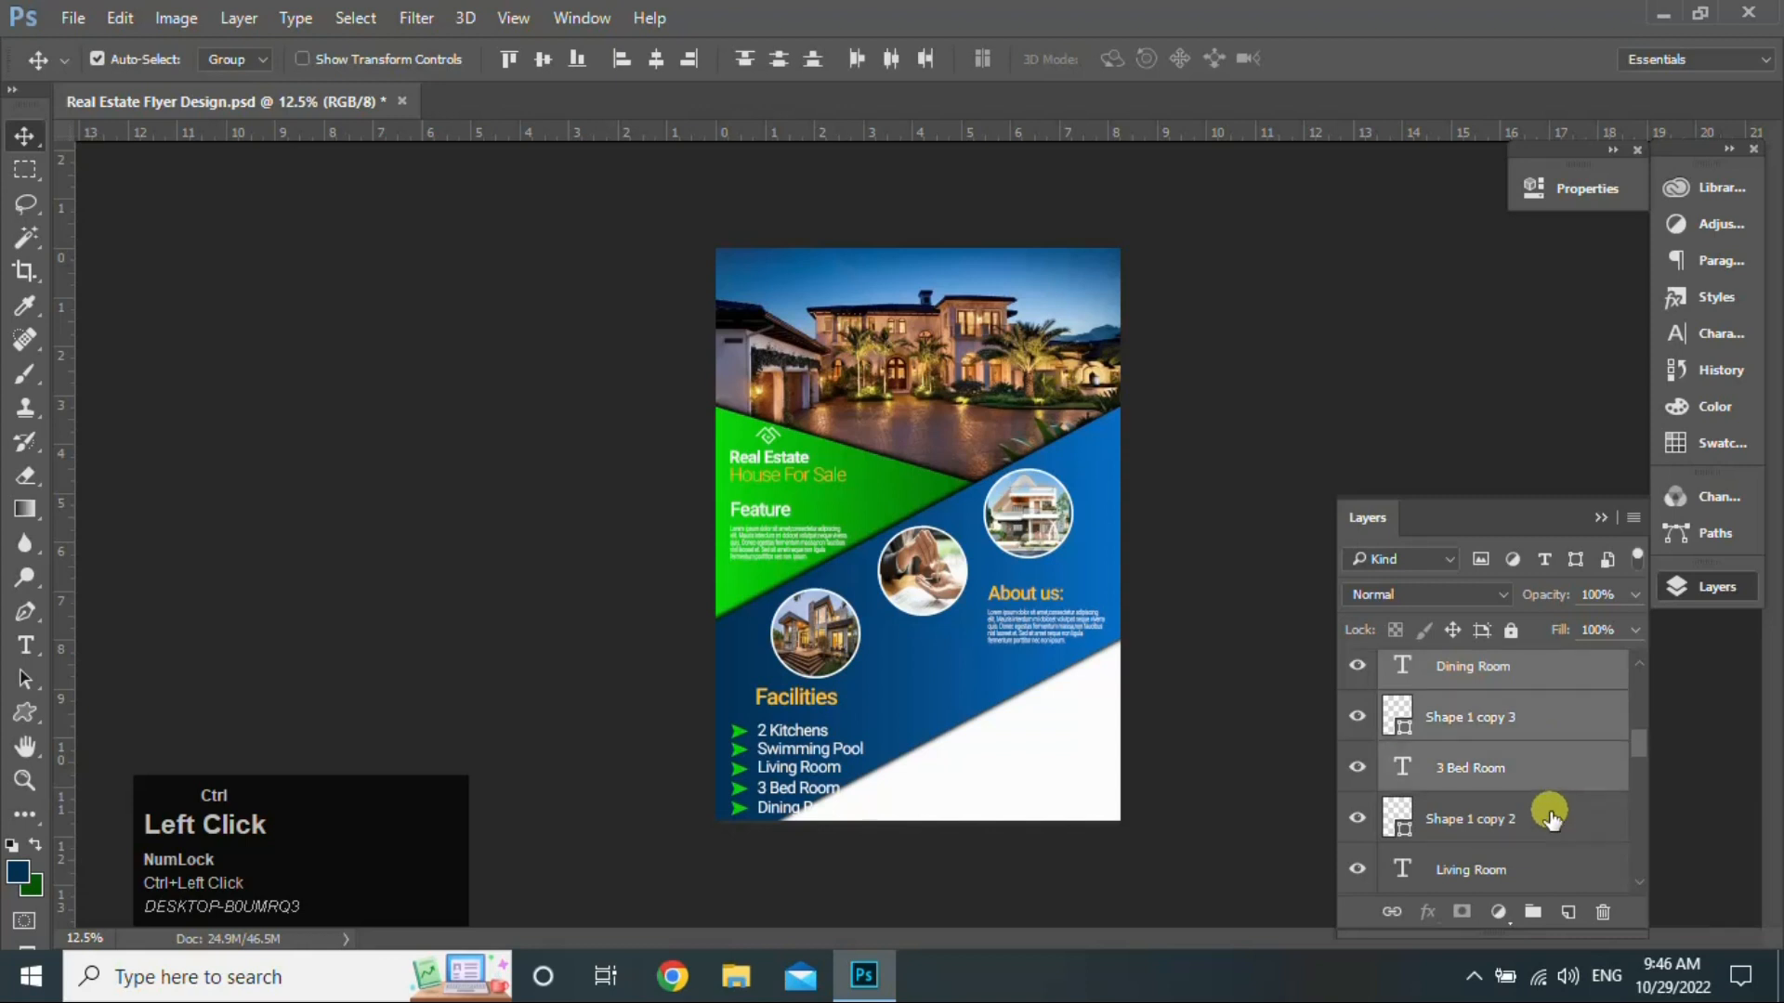
left_click(1545, 817, "ctrl")
left_click(1544, 873, "ctrl")
scroll(1633, 748, "down", 2)
left_click(1524, 737, "ctrl")
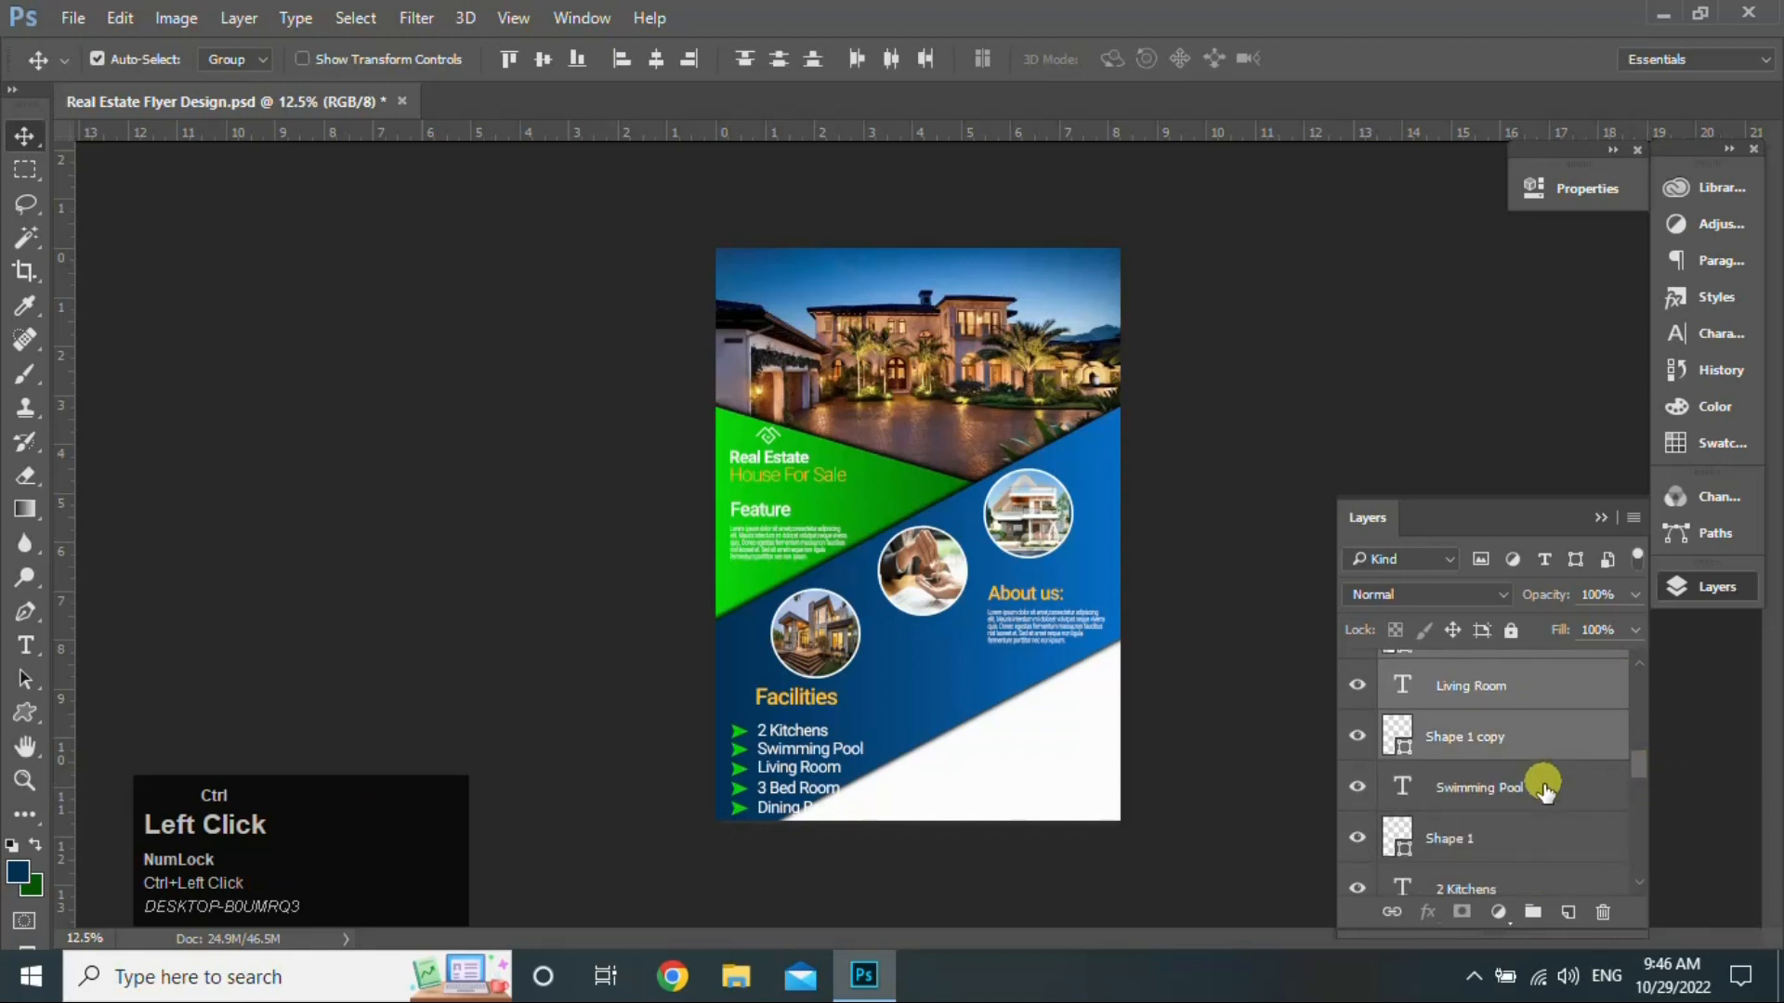
left_click(1539, 787, "ctrl")
left_click(1551, 839, "ctrl")
left_click(1556, 878, "ctrl")
scroll(1637, 768, "down", 2)
left_click(1547, 760, "ctrl")
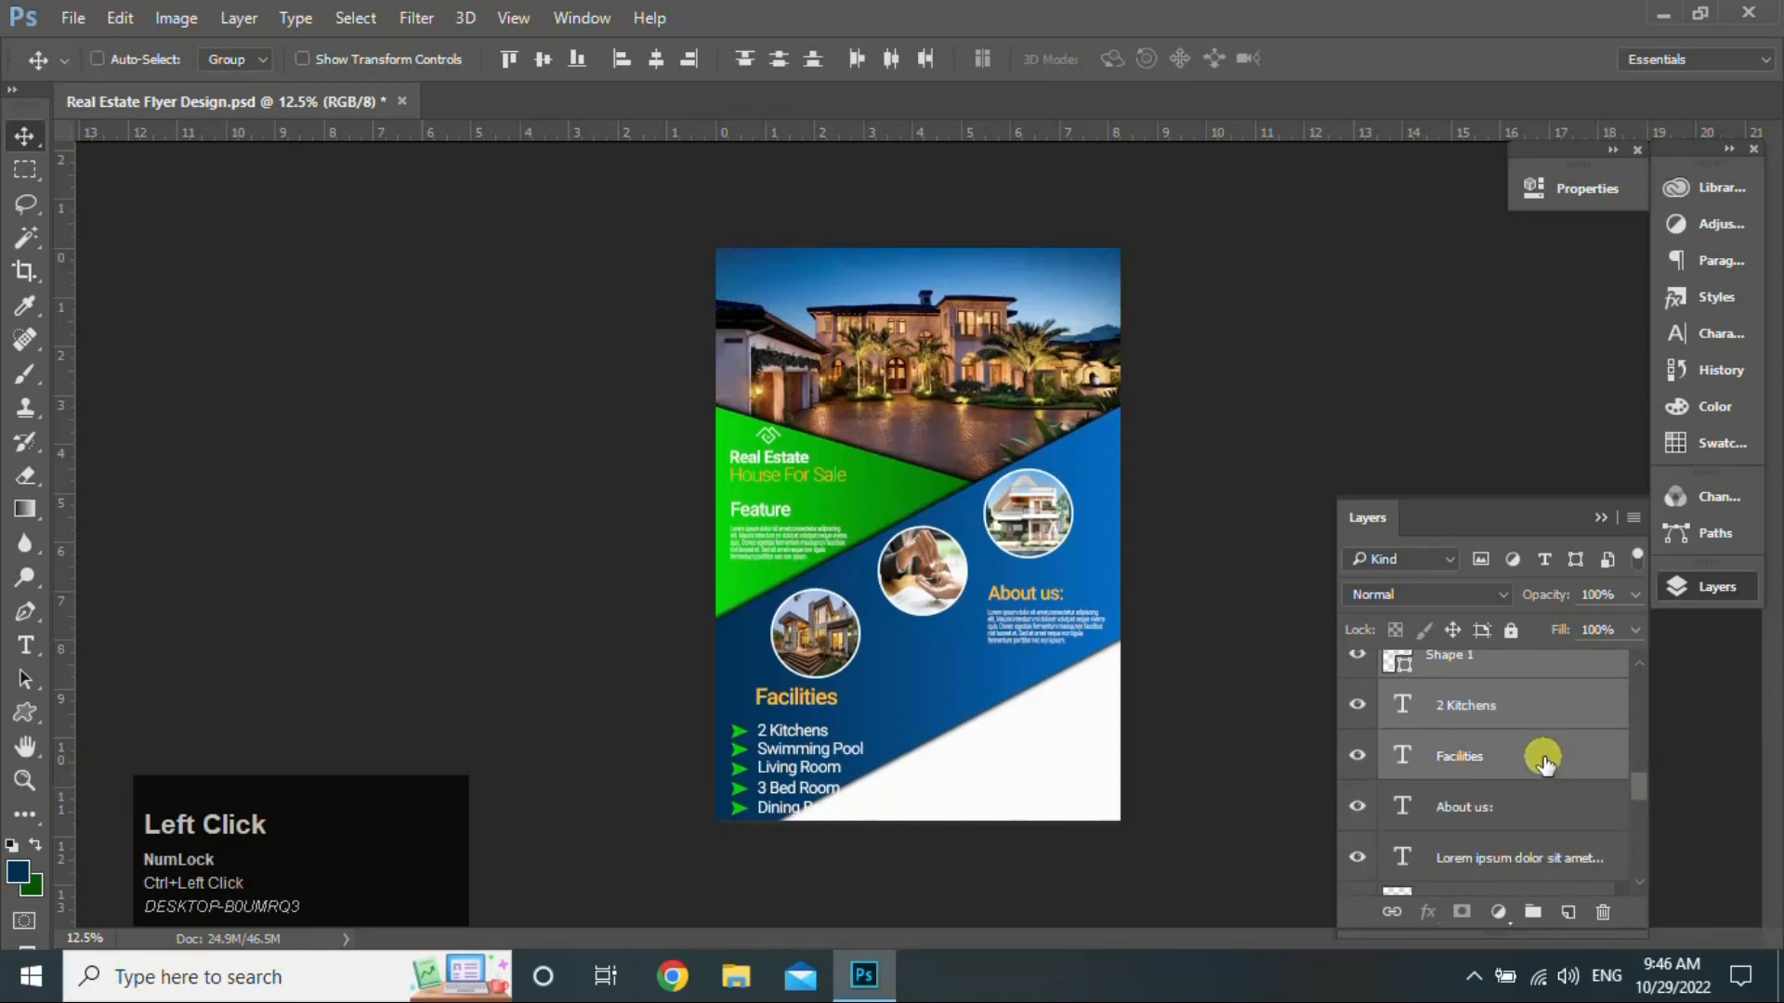
key("ctrl+t")
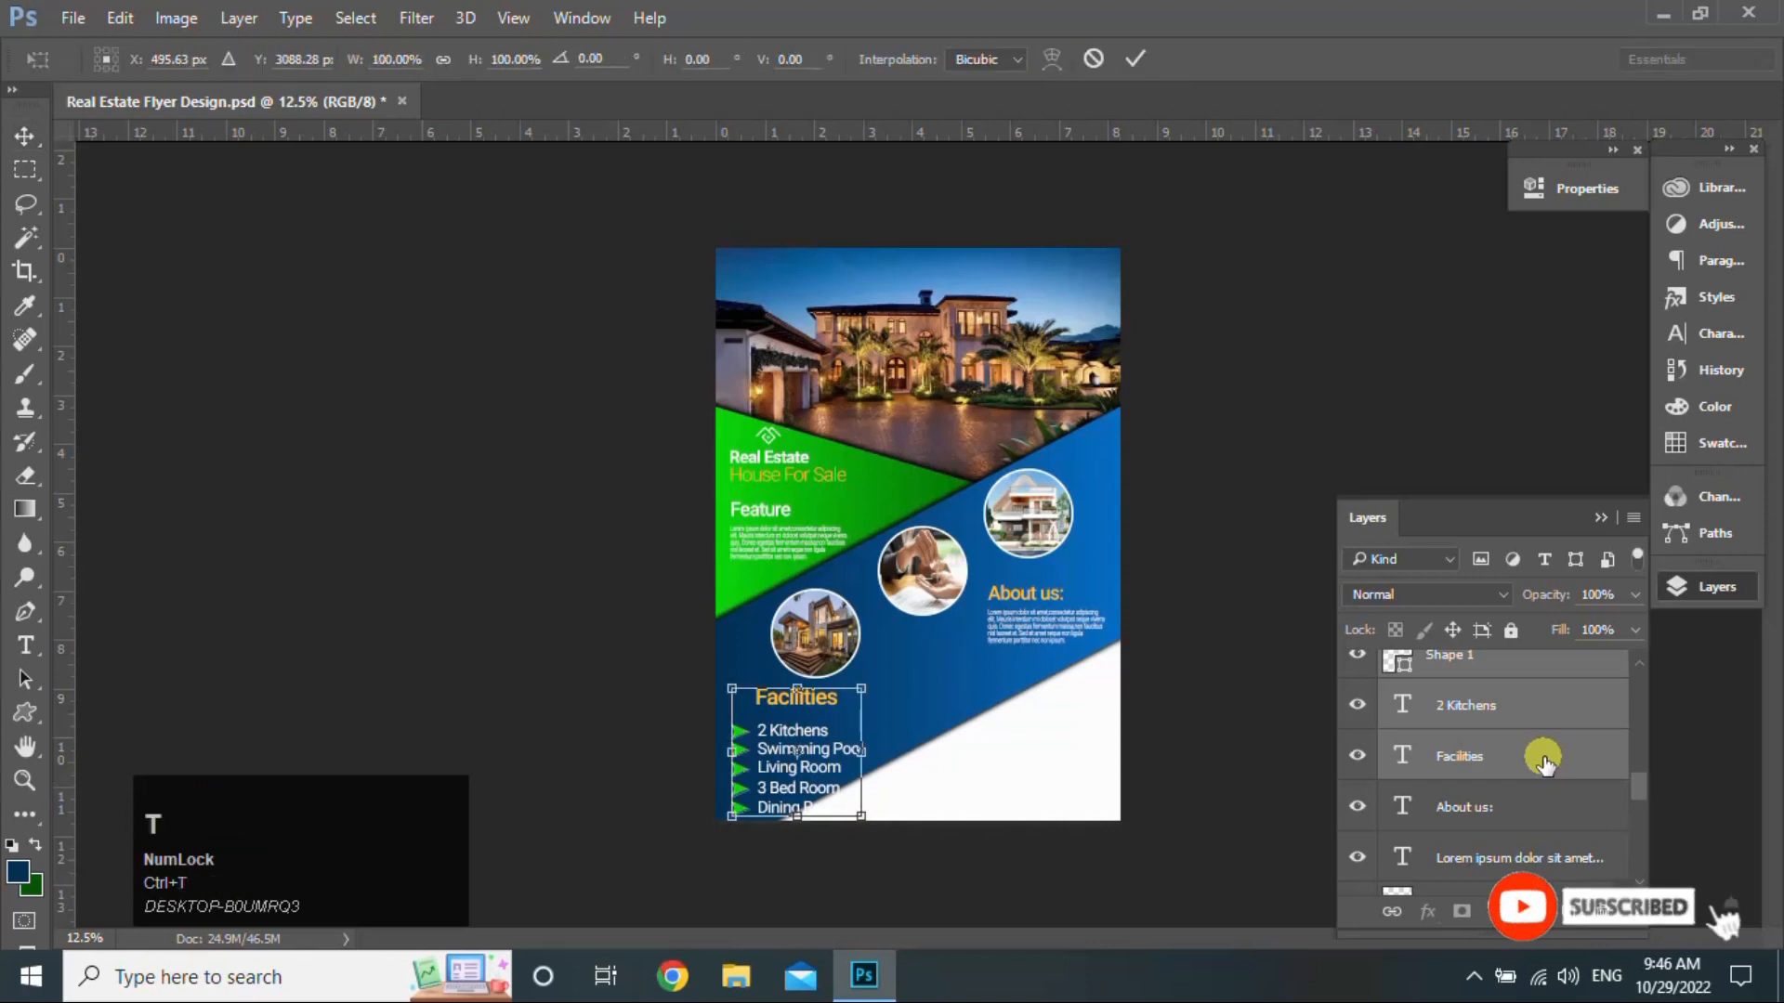
left_click_drag(861, 816, 823, 779)
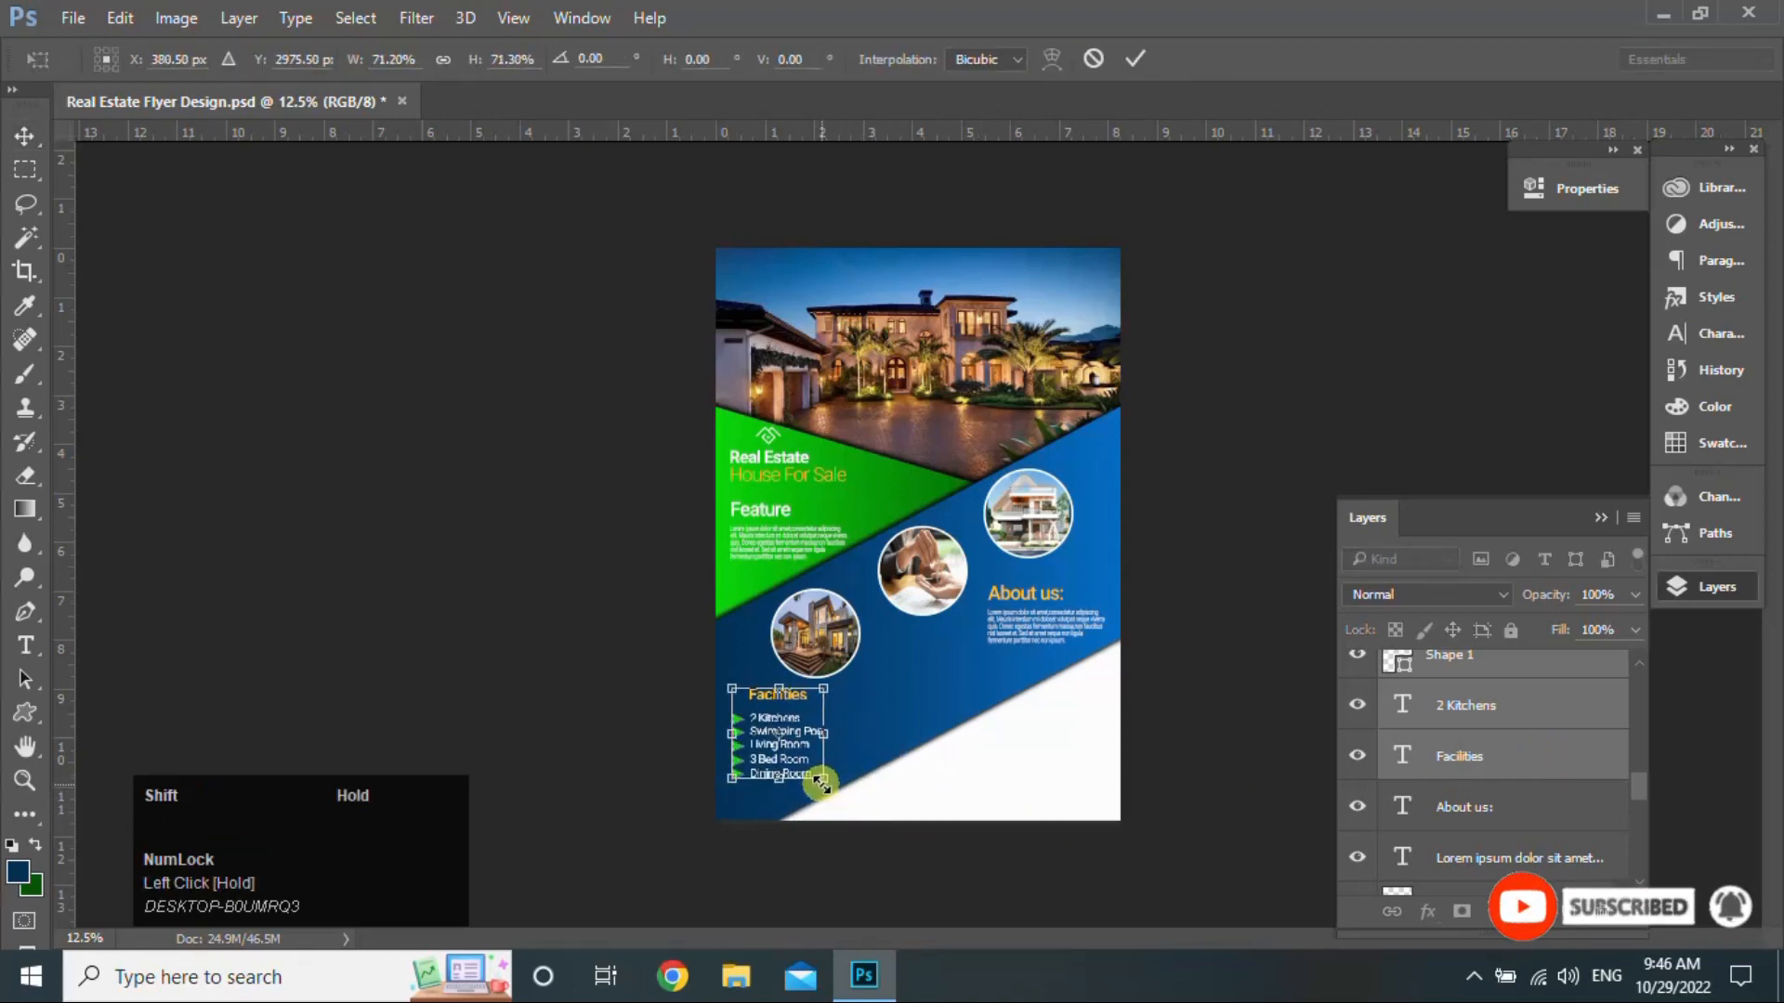
key("Return")
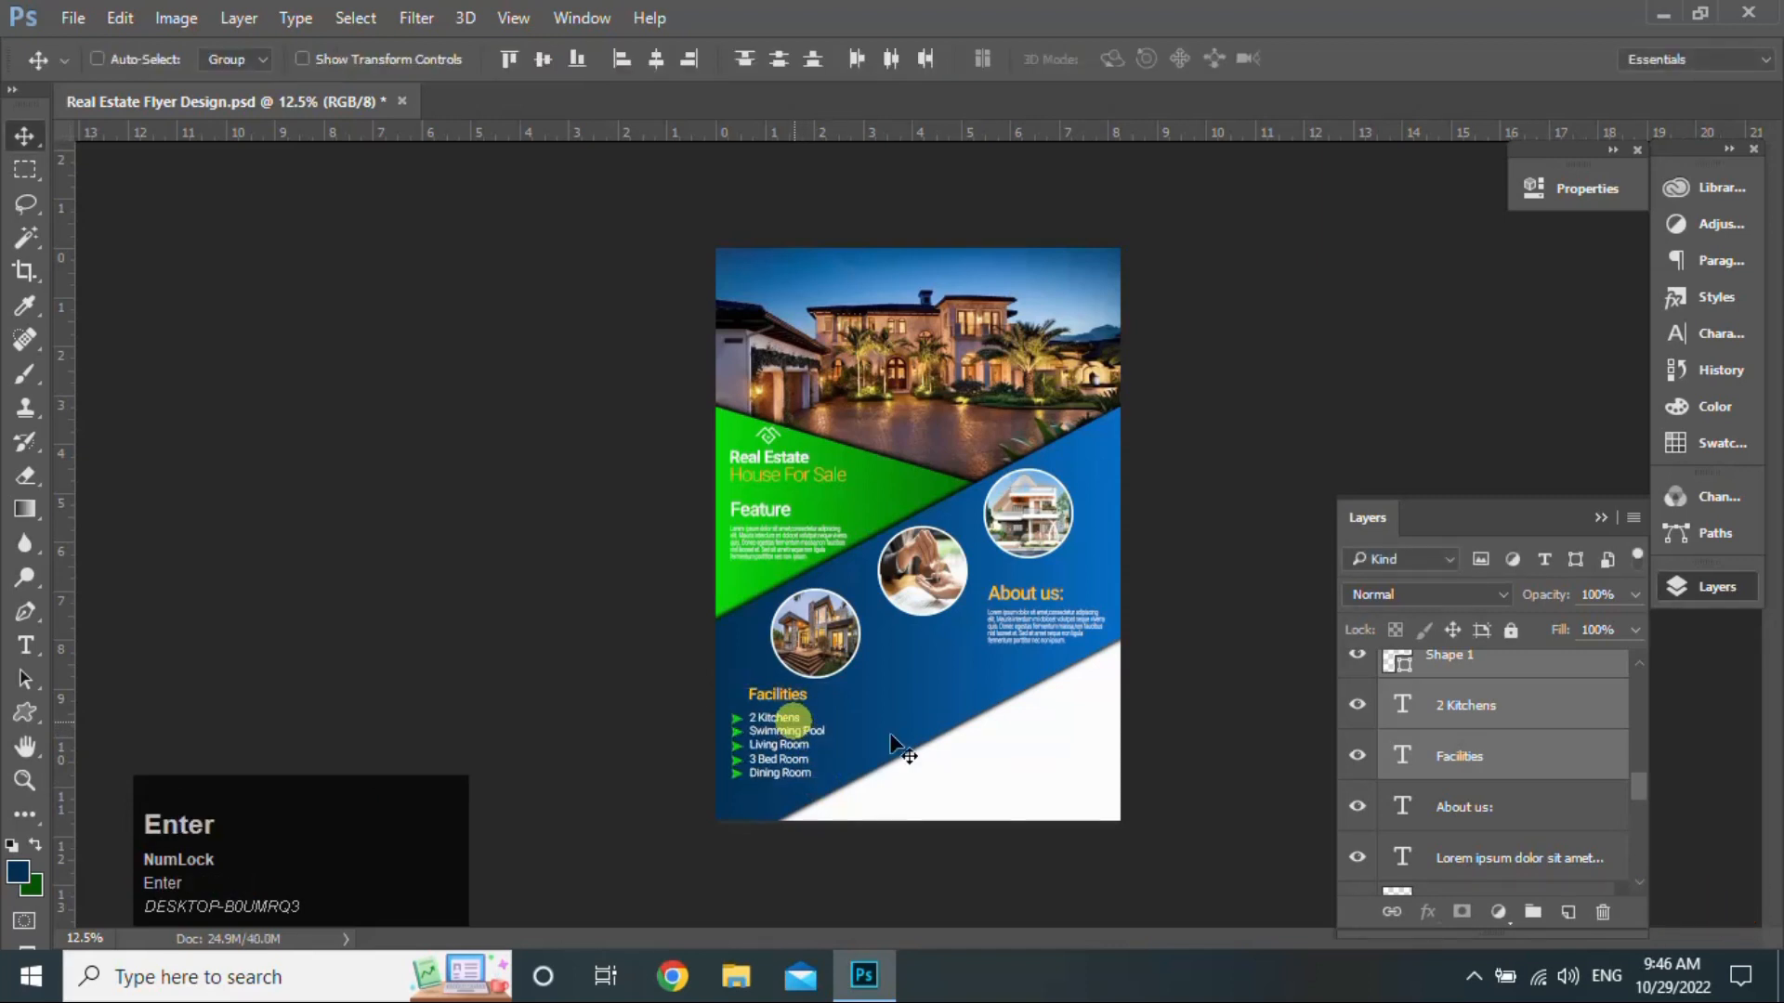
Step: Duplicate the "Dining Room" text and its arrowhead together as a sixth, evenly spaced list line directly below
left_click_drag(1639, 786, 1635, 737)
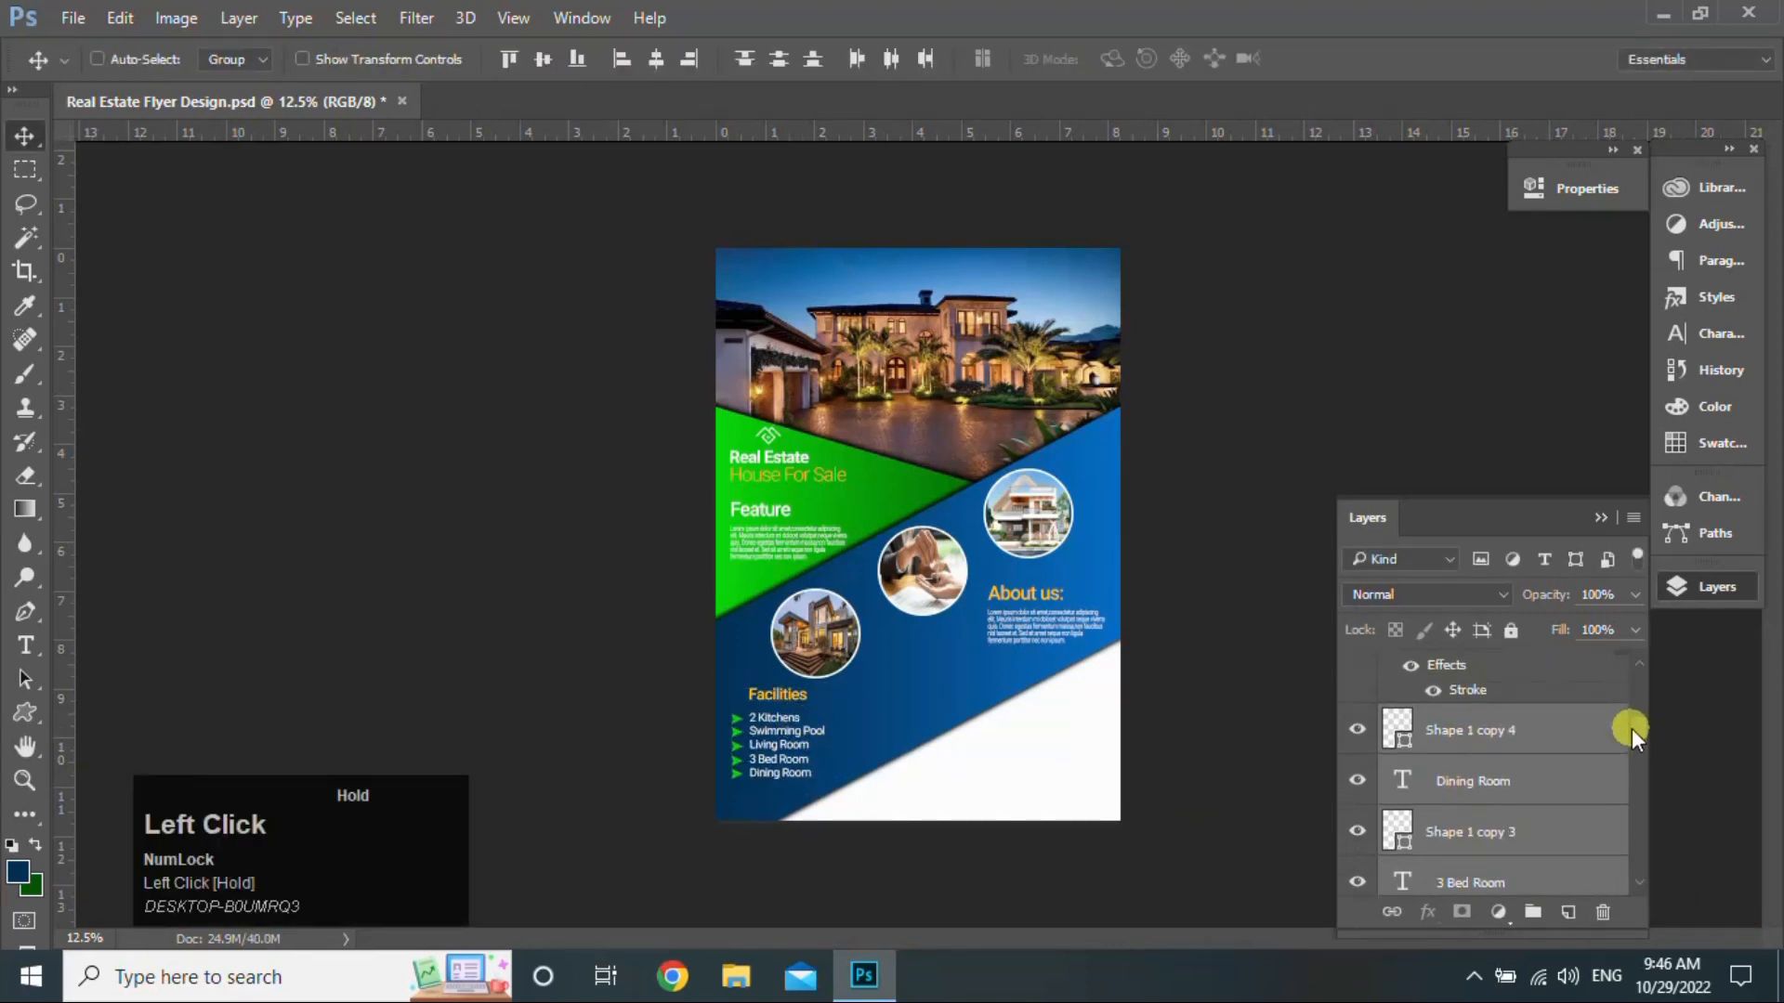
left_click(1525, 730)
left_click(1434, 803, "ctrl")
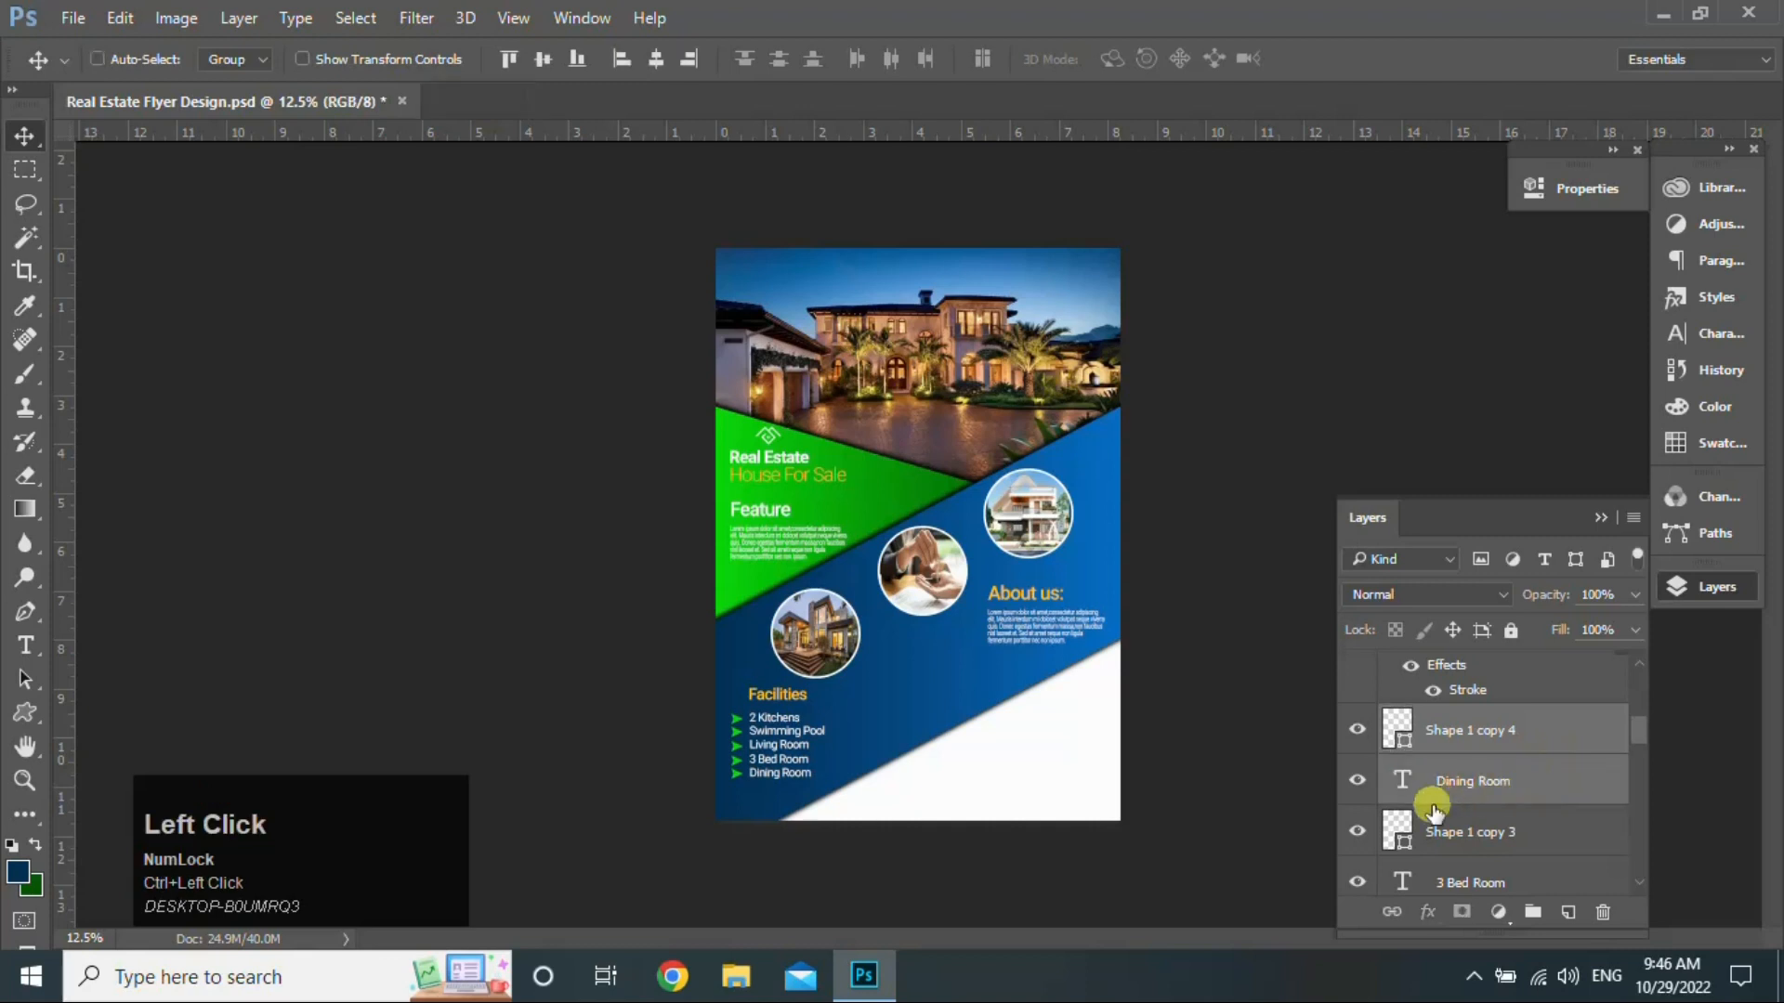
left_click_drag(771, 776, 770, 787, "alt+shift")
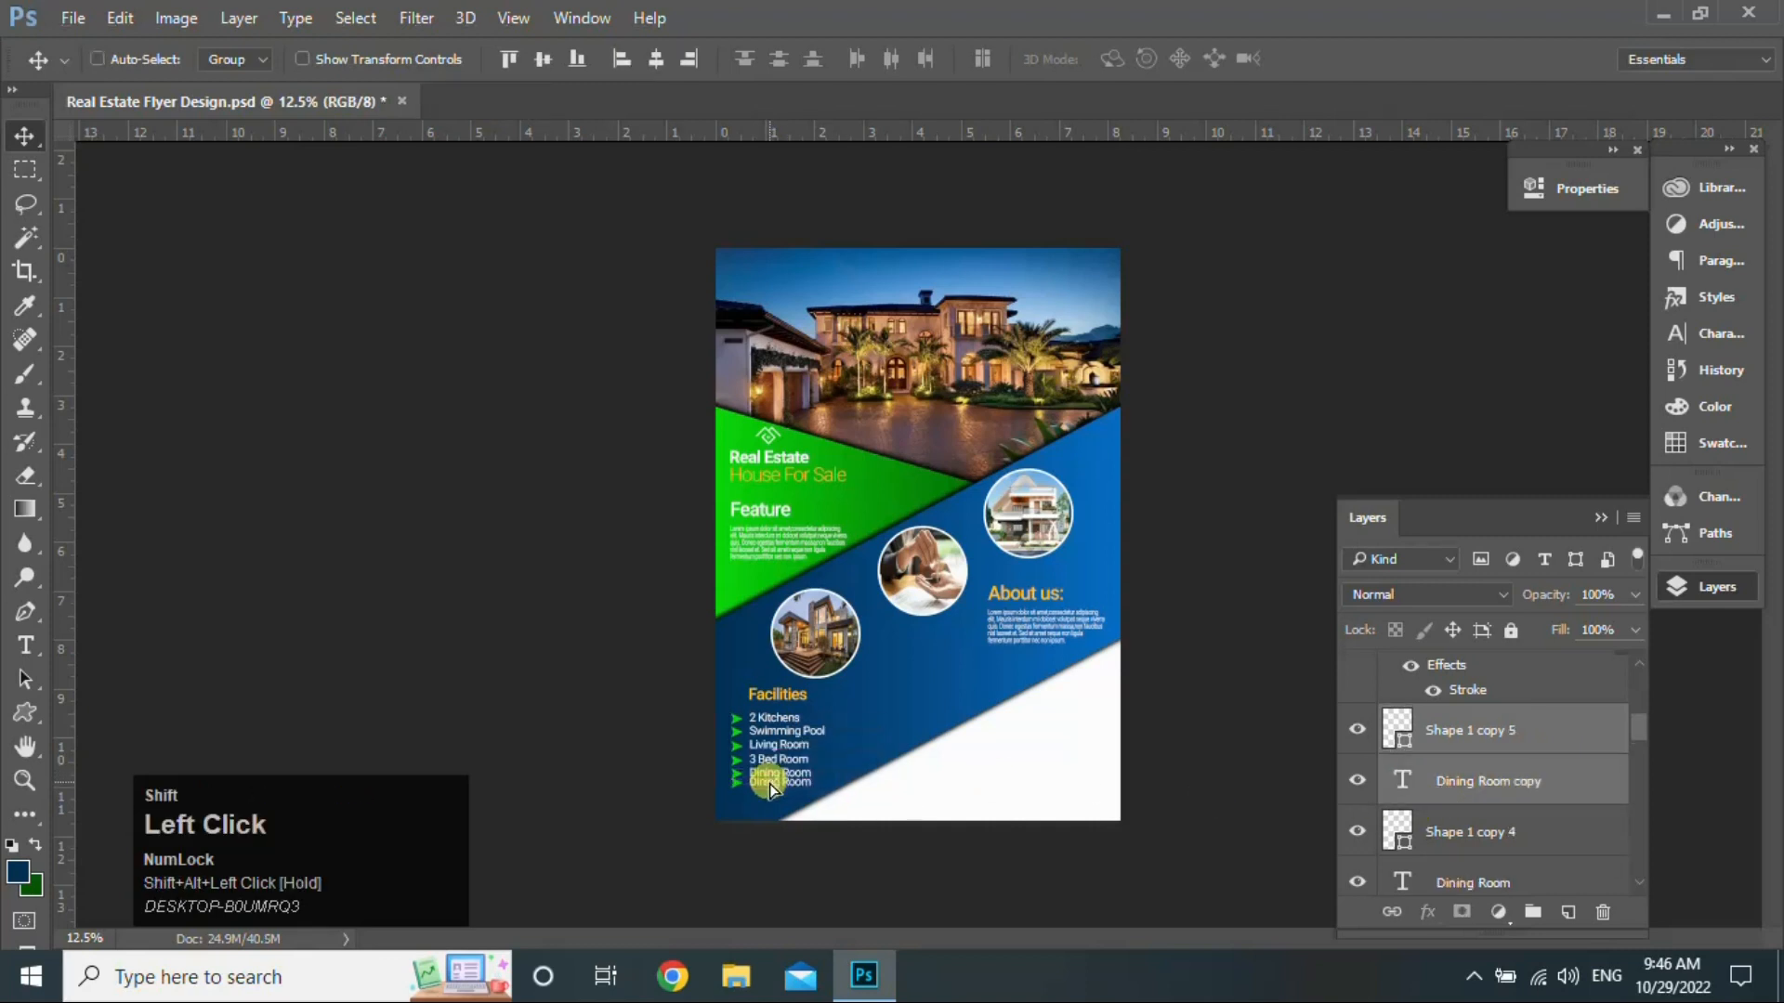
key("Down")
key("Down")
Step: Replace the wording of the sixth Facilities list line with "Work Room"
left_click(25, 645)
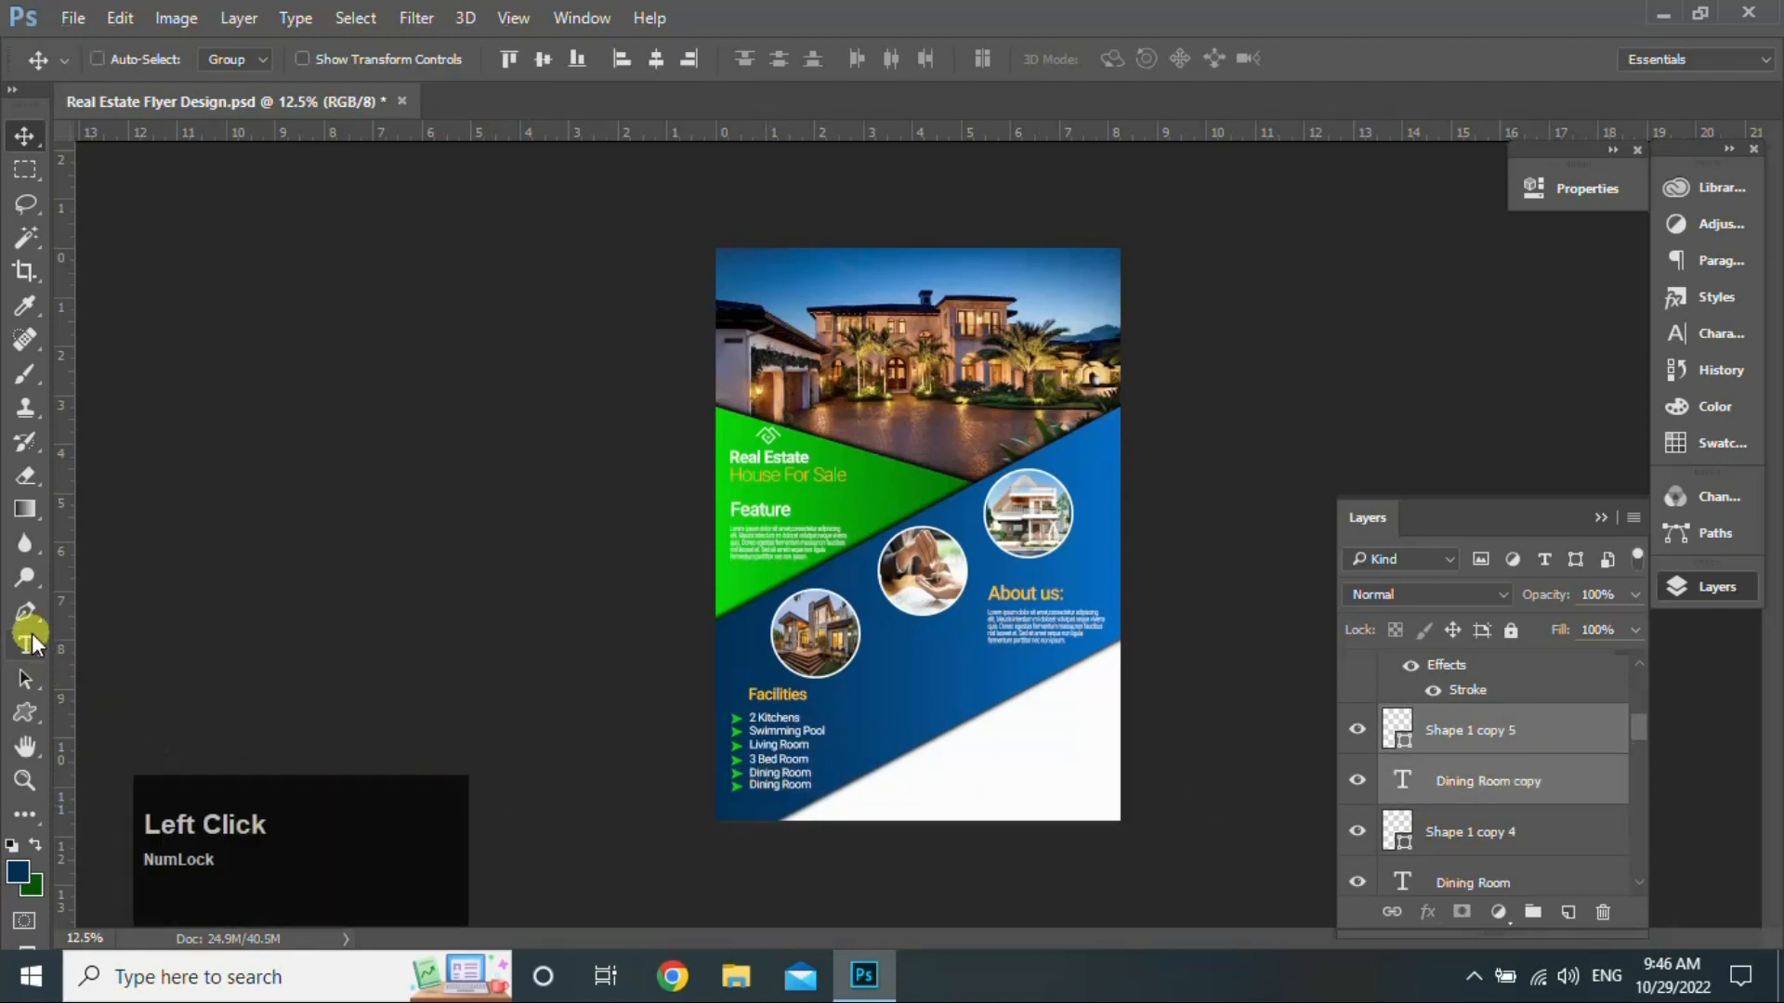
left_click(763, 785)
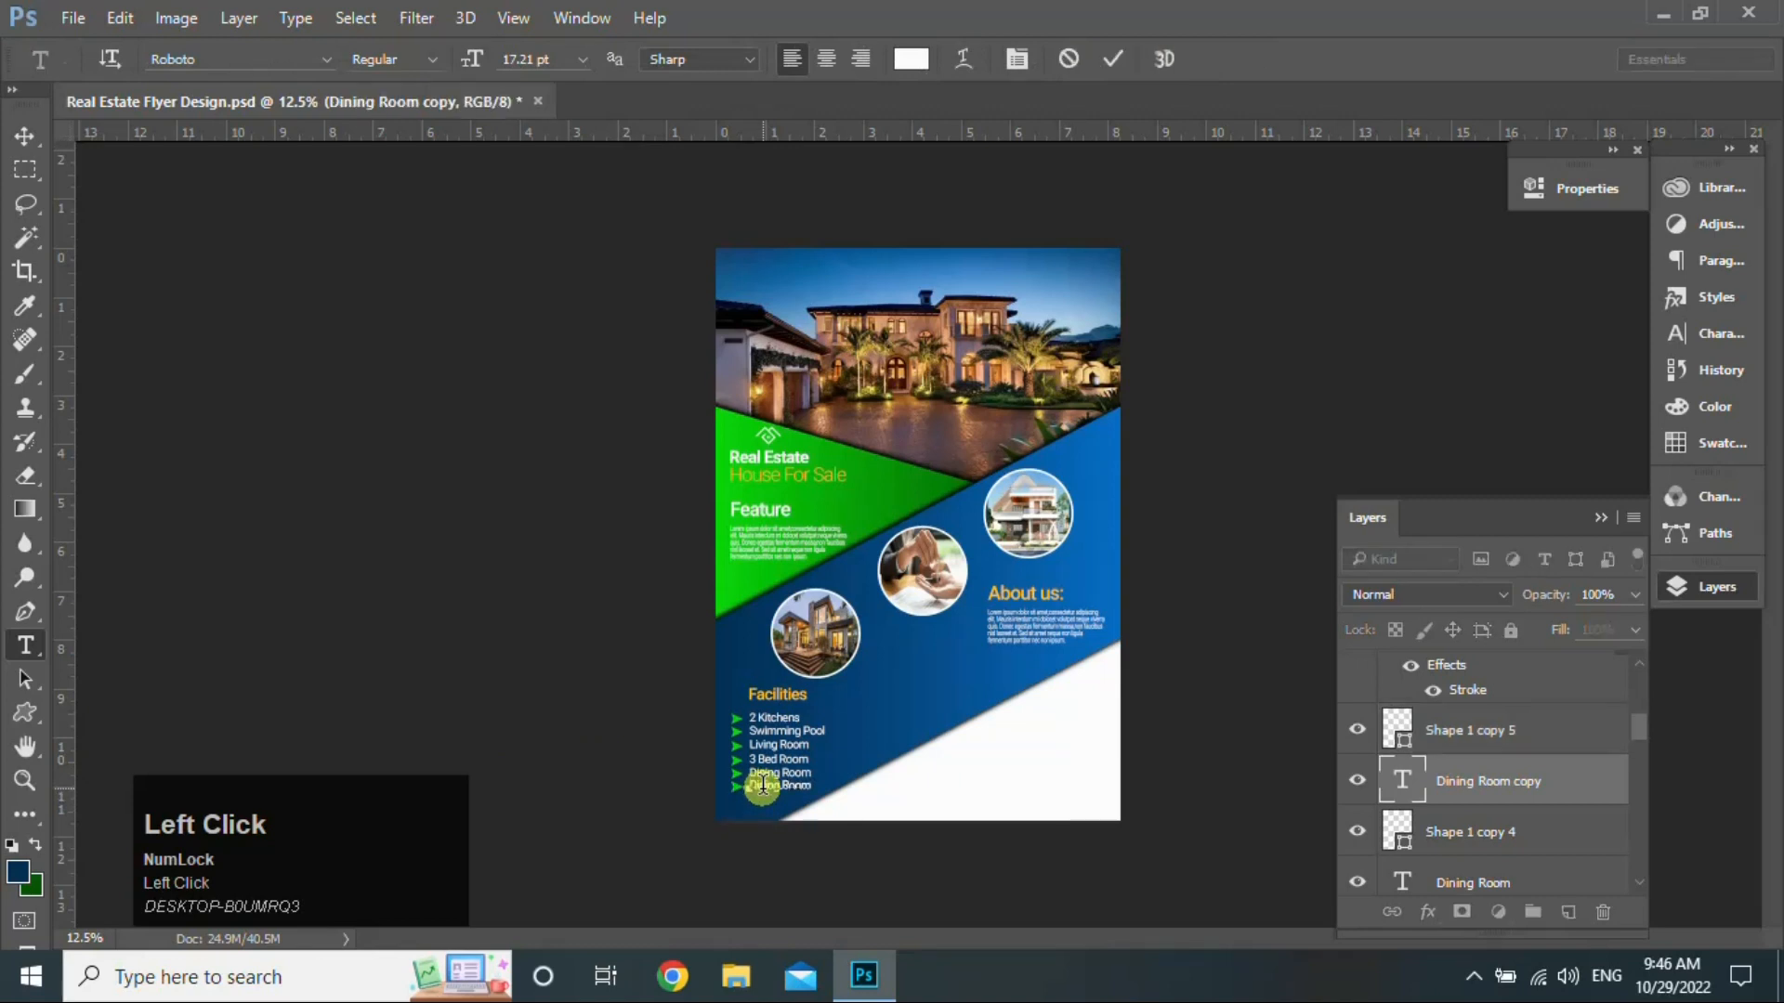
key("ctrl+a")
key("Caps_Lock")
type("Work Room")
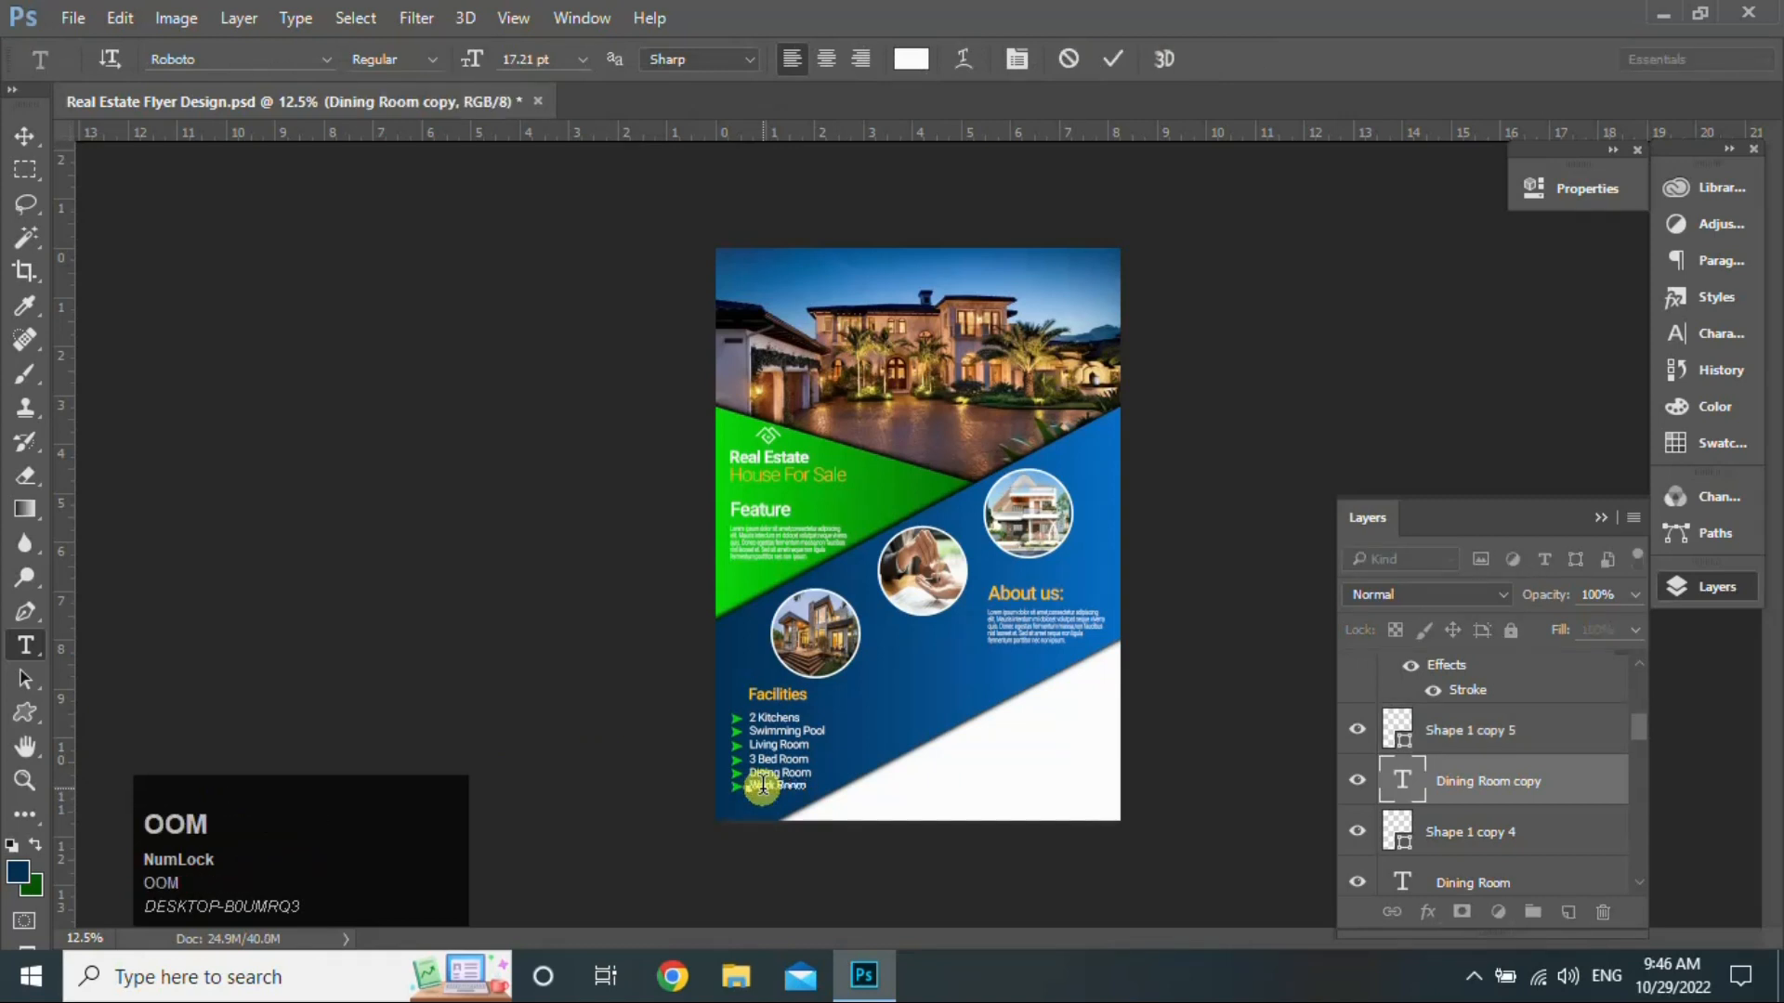
left_click(25, 136)
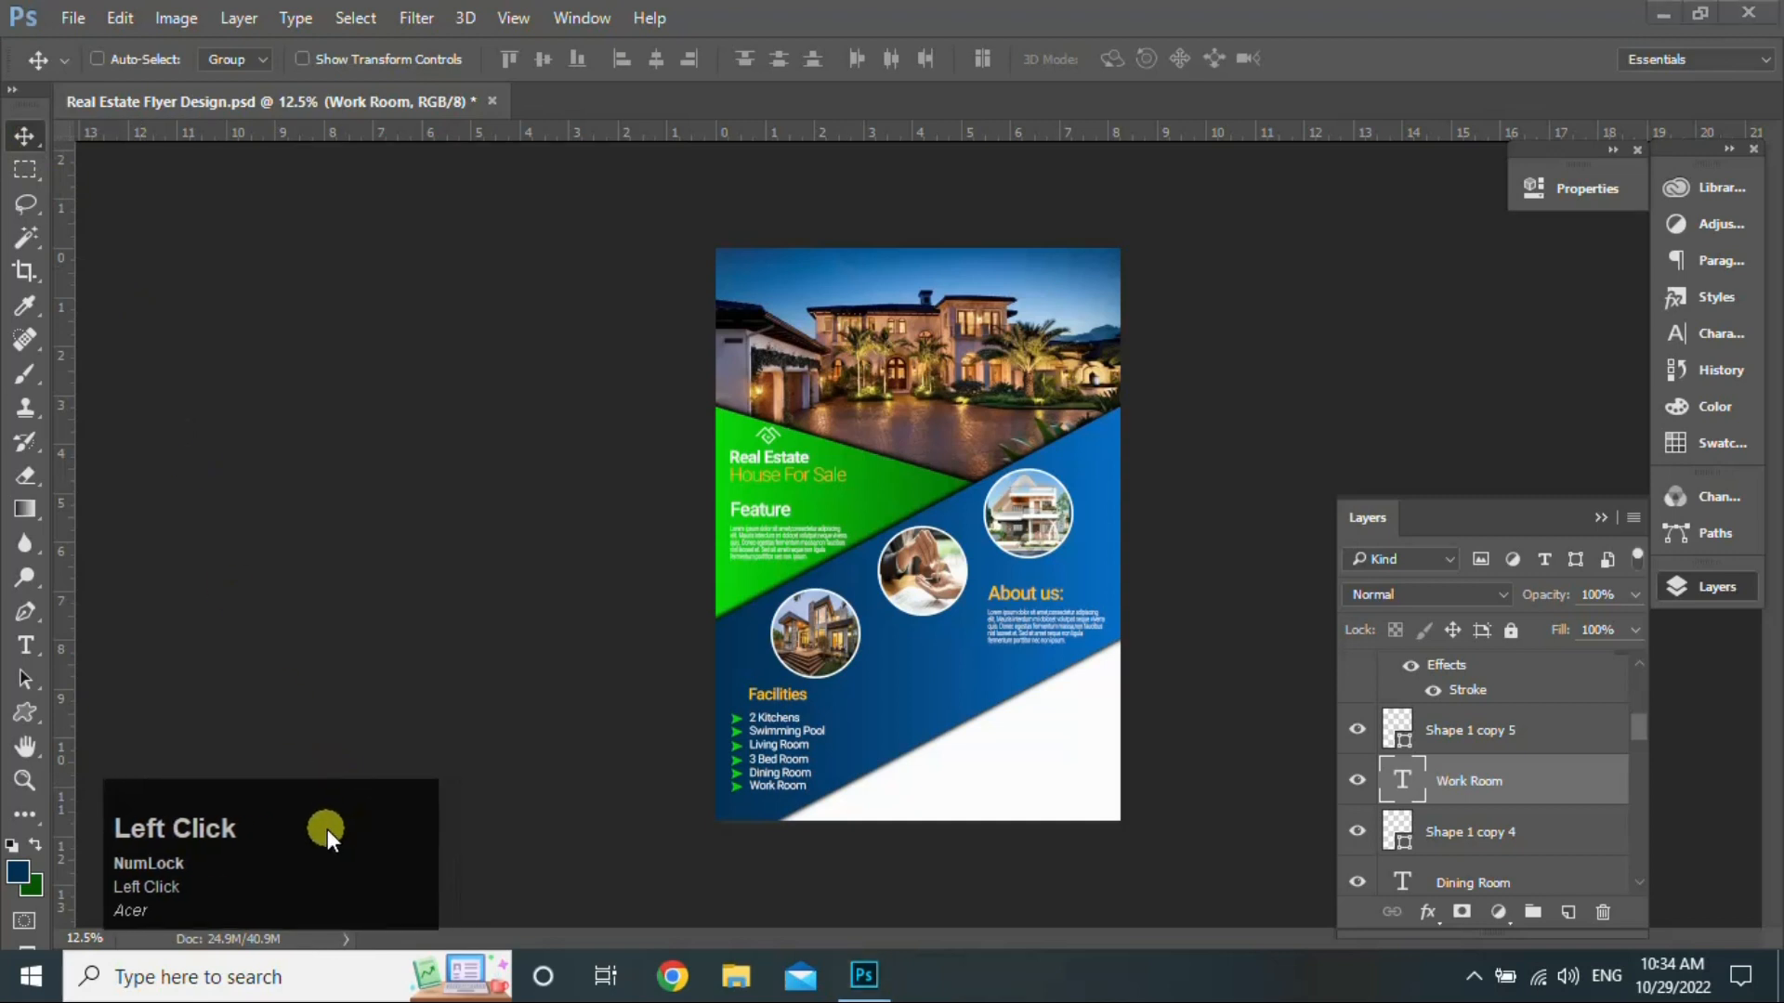
left_click_drag(327, 829, 298, 827)
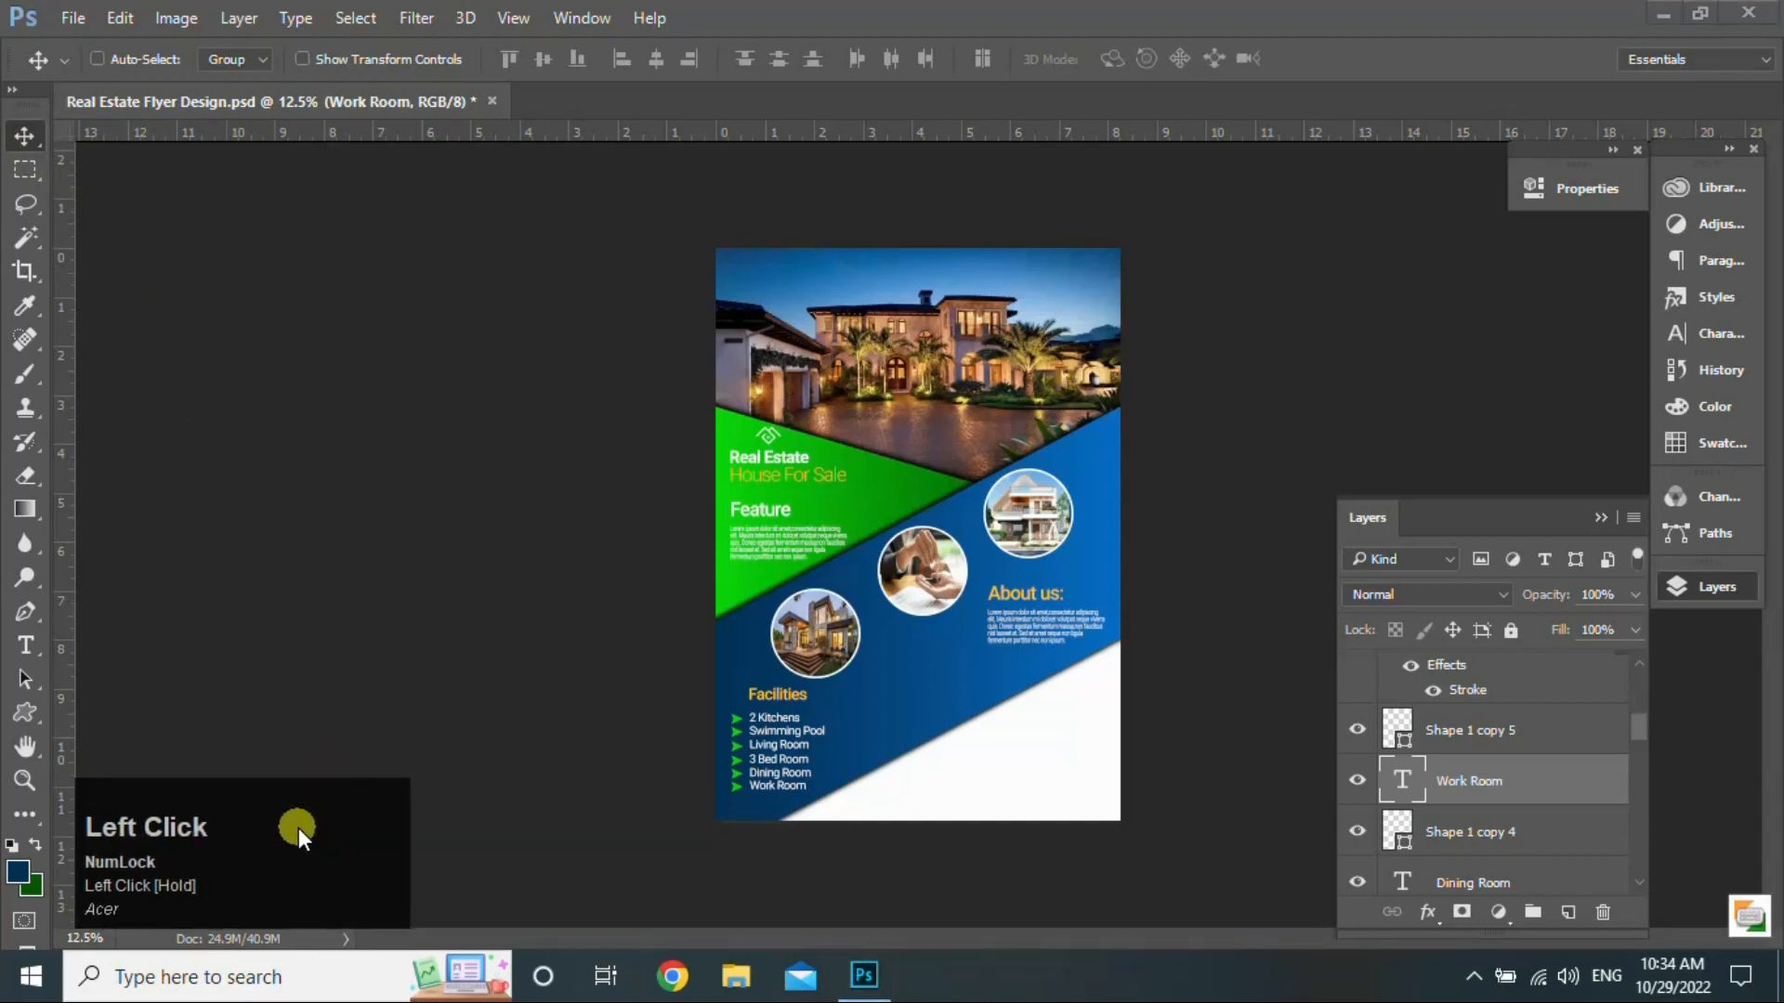
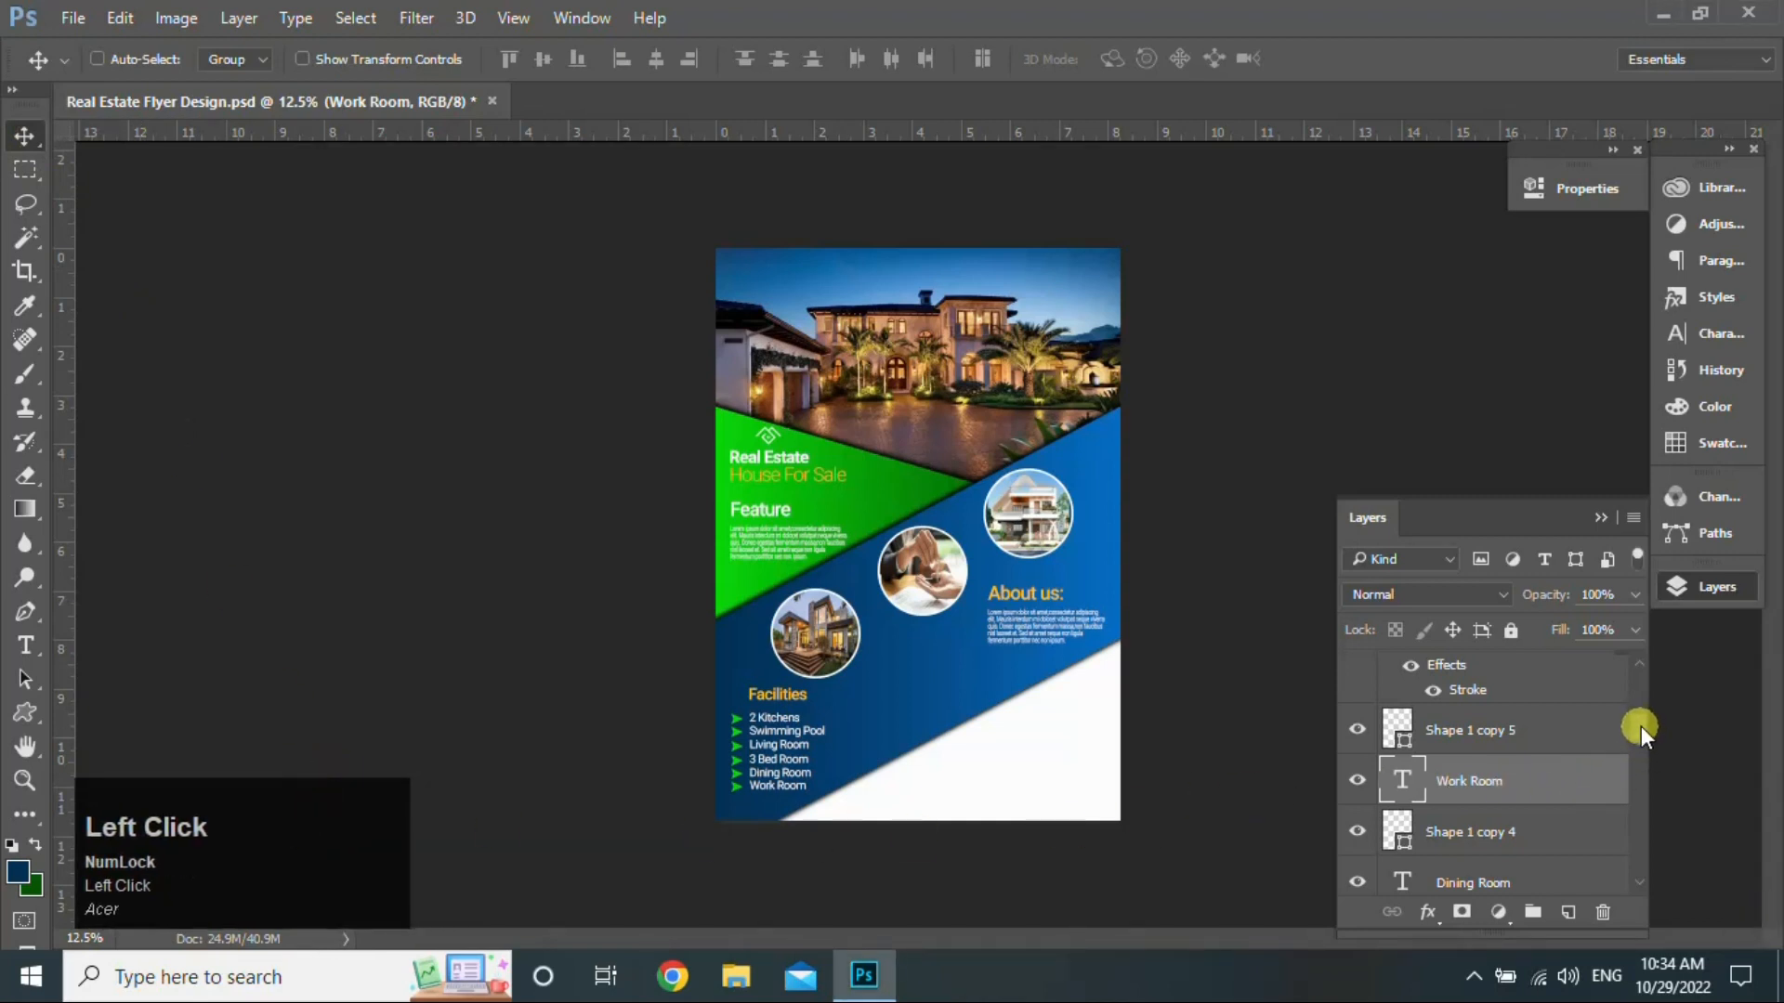
Step: Shift the "Facilities" heading so its left edge lines up with the arrowheads of the list below
left_click_drag(1640, 726, 1643, 792)
left_click(1551, 749)
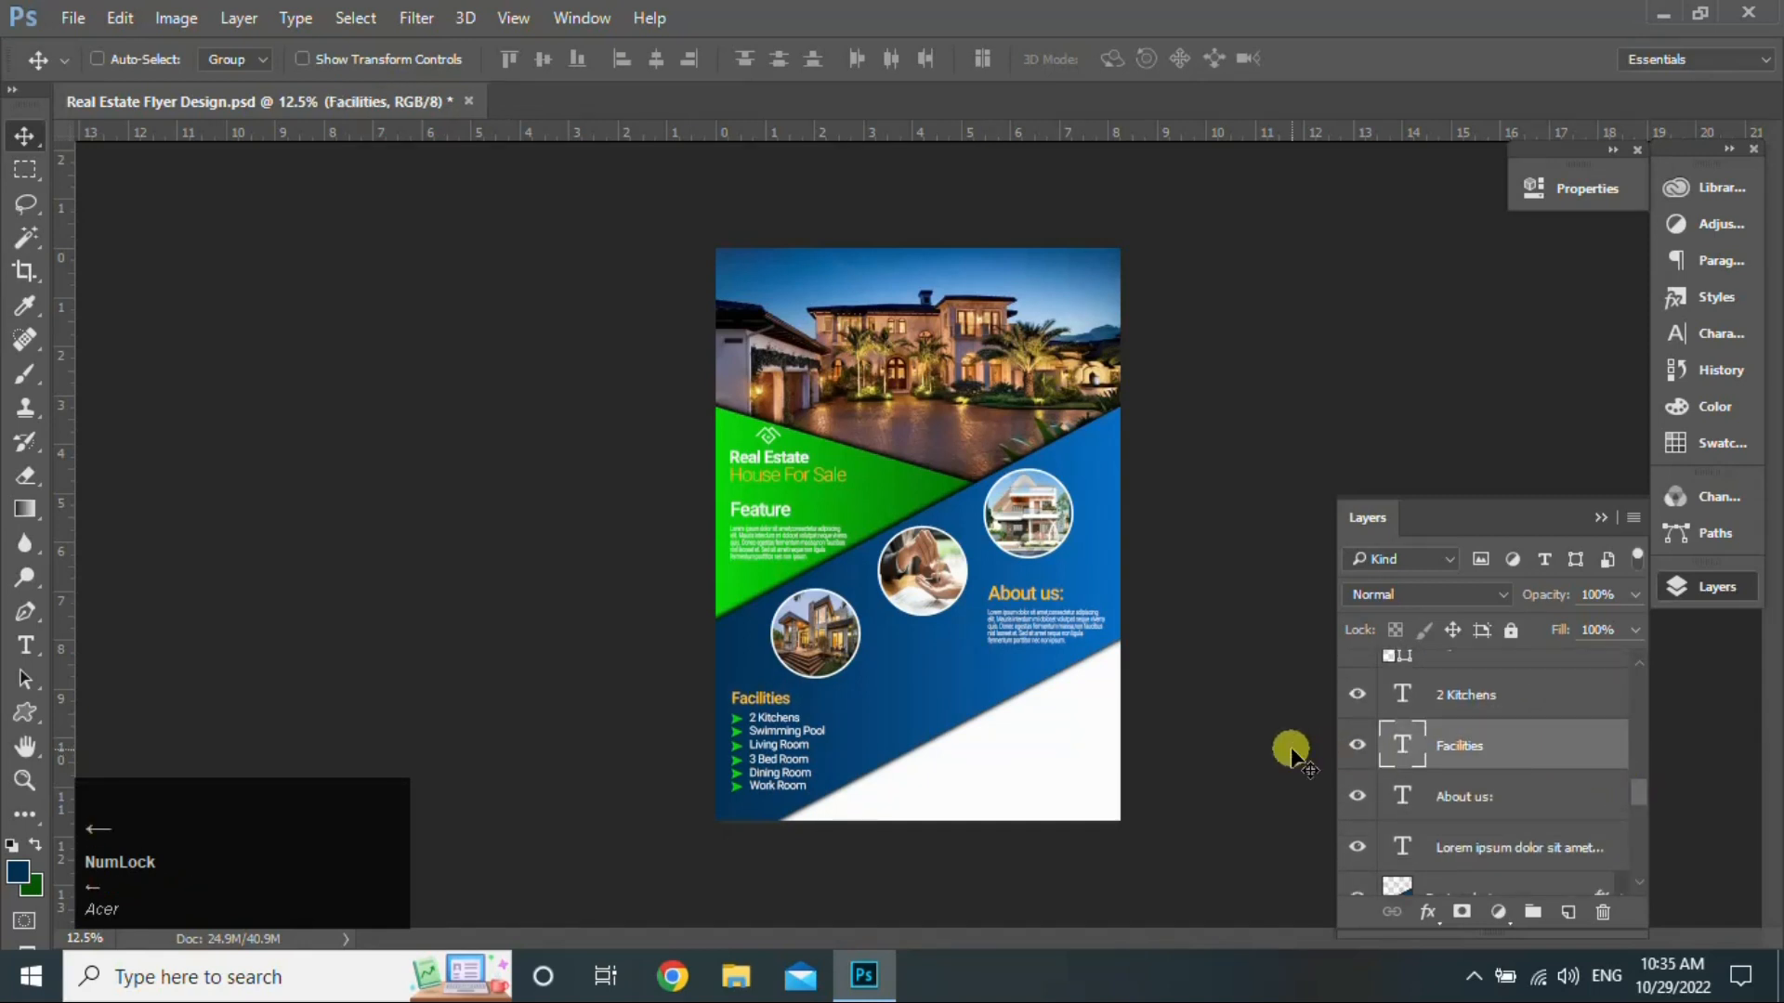
Step: Add green "25%" text in Roboto Medium, 16 pt, above all other layers, on the blue area below the middle circular photo
left_click_drag(1637, 794, 1637, 630)
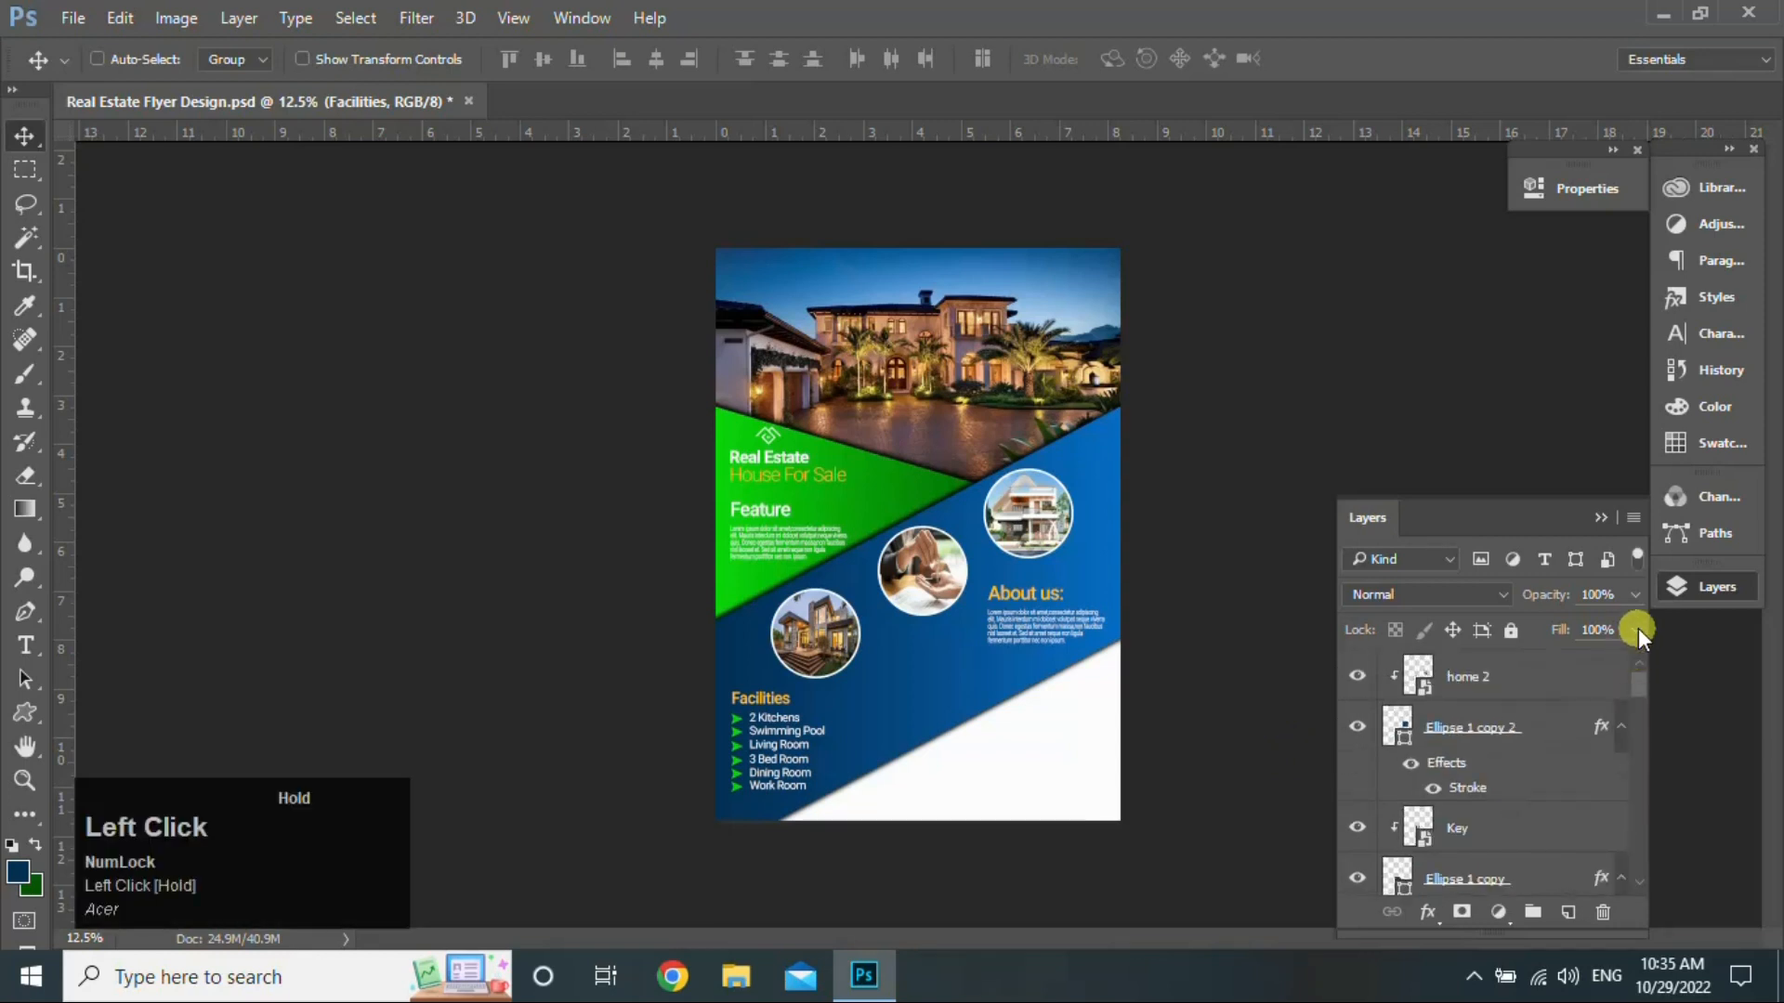
left_click(1566, 675)
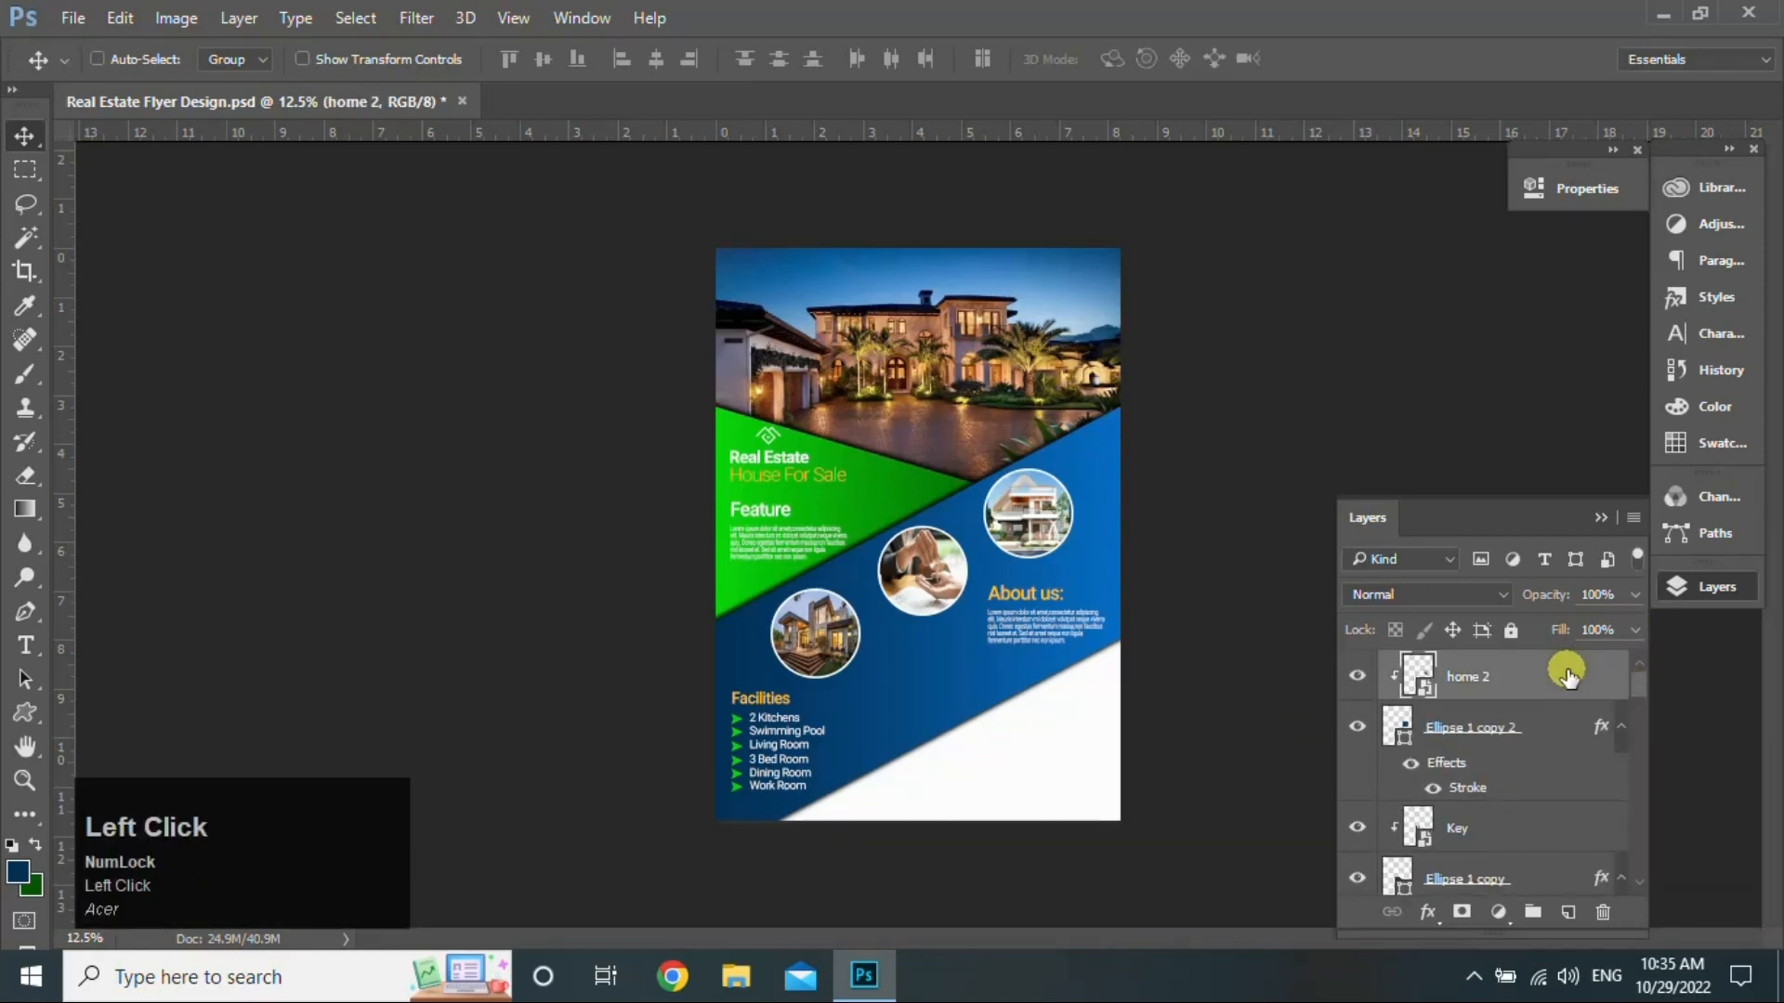
left_click(27, 645)
left_click(898, 669)
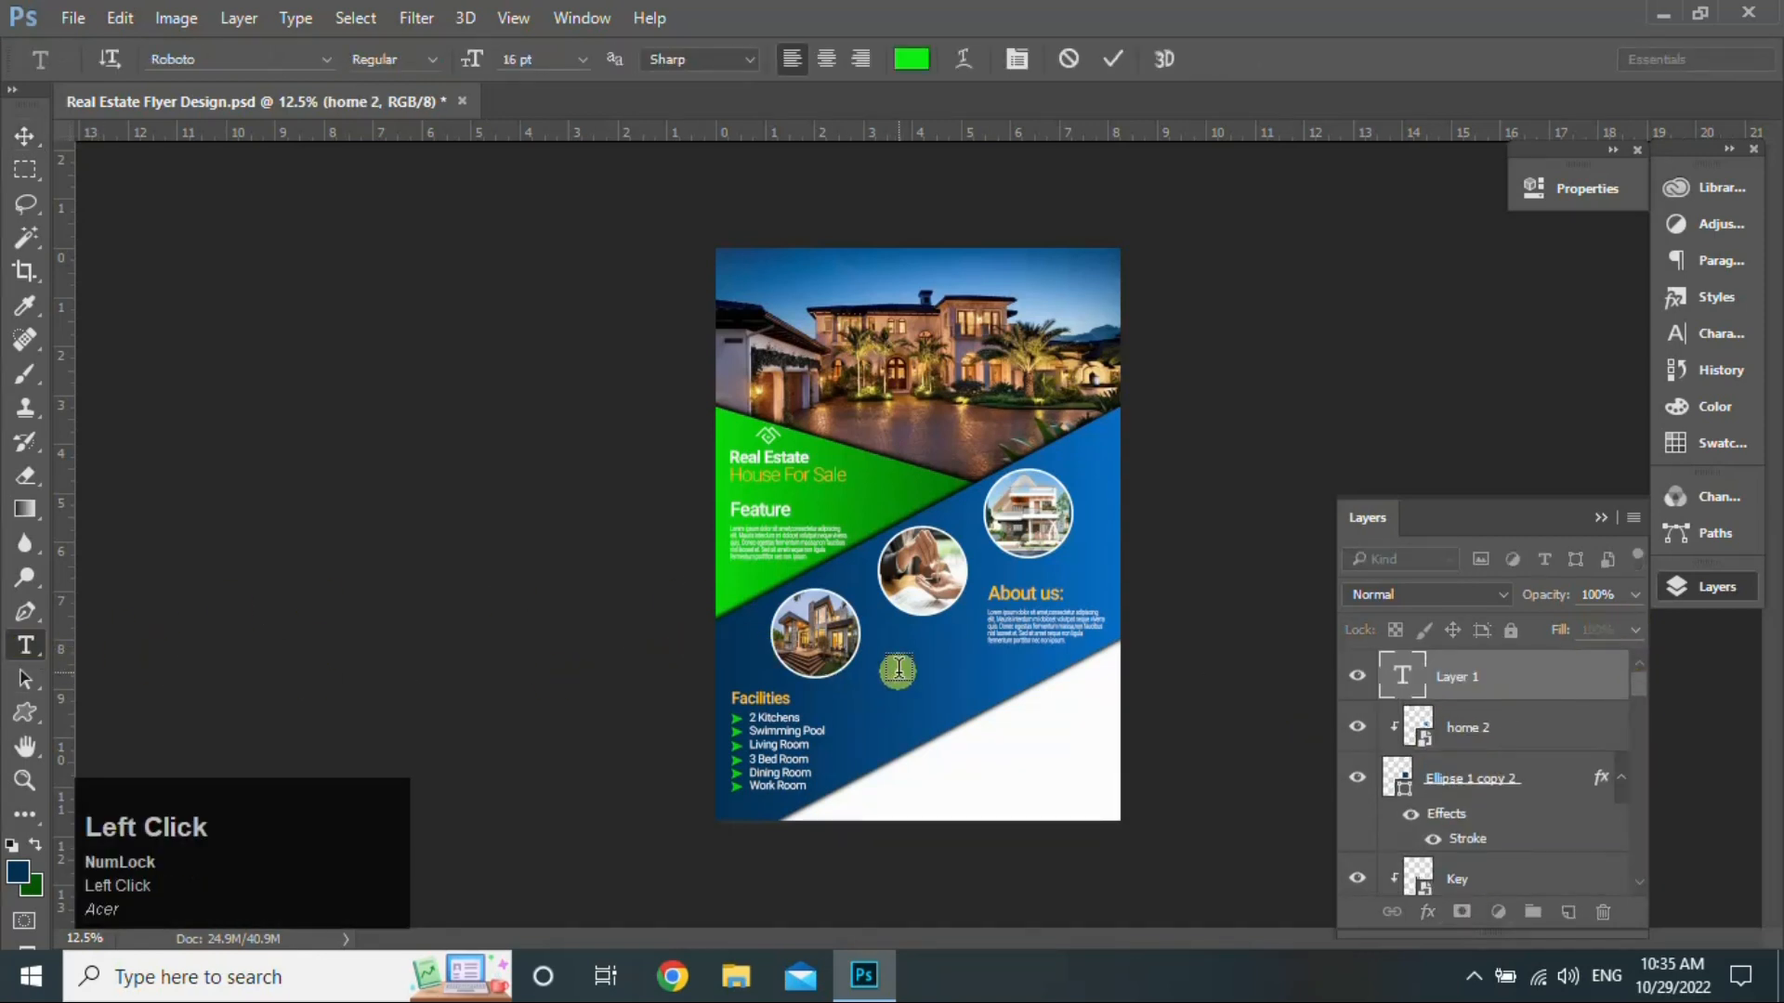
left_click(433, 61)
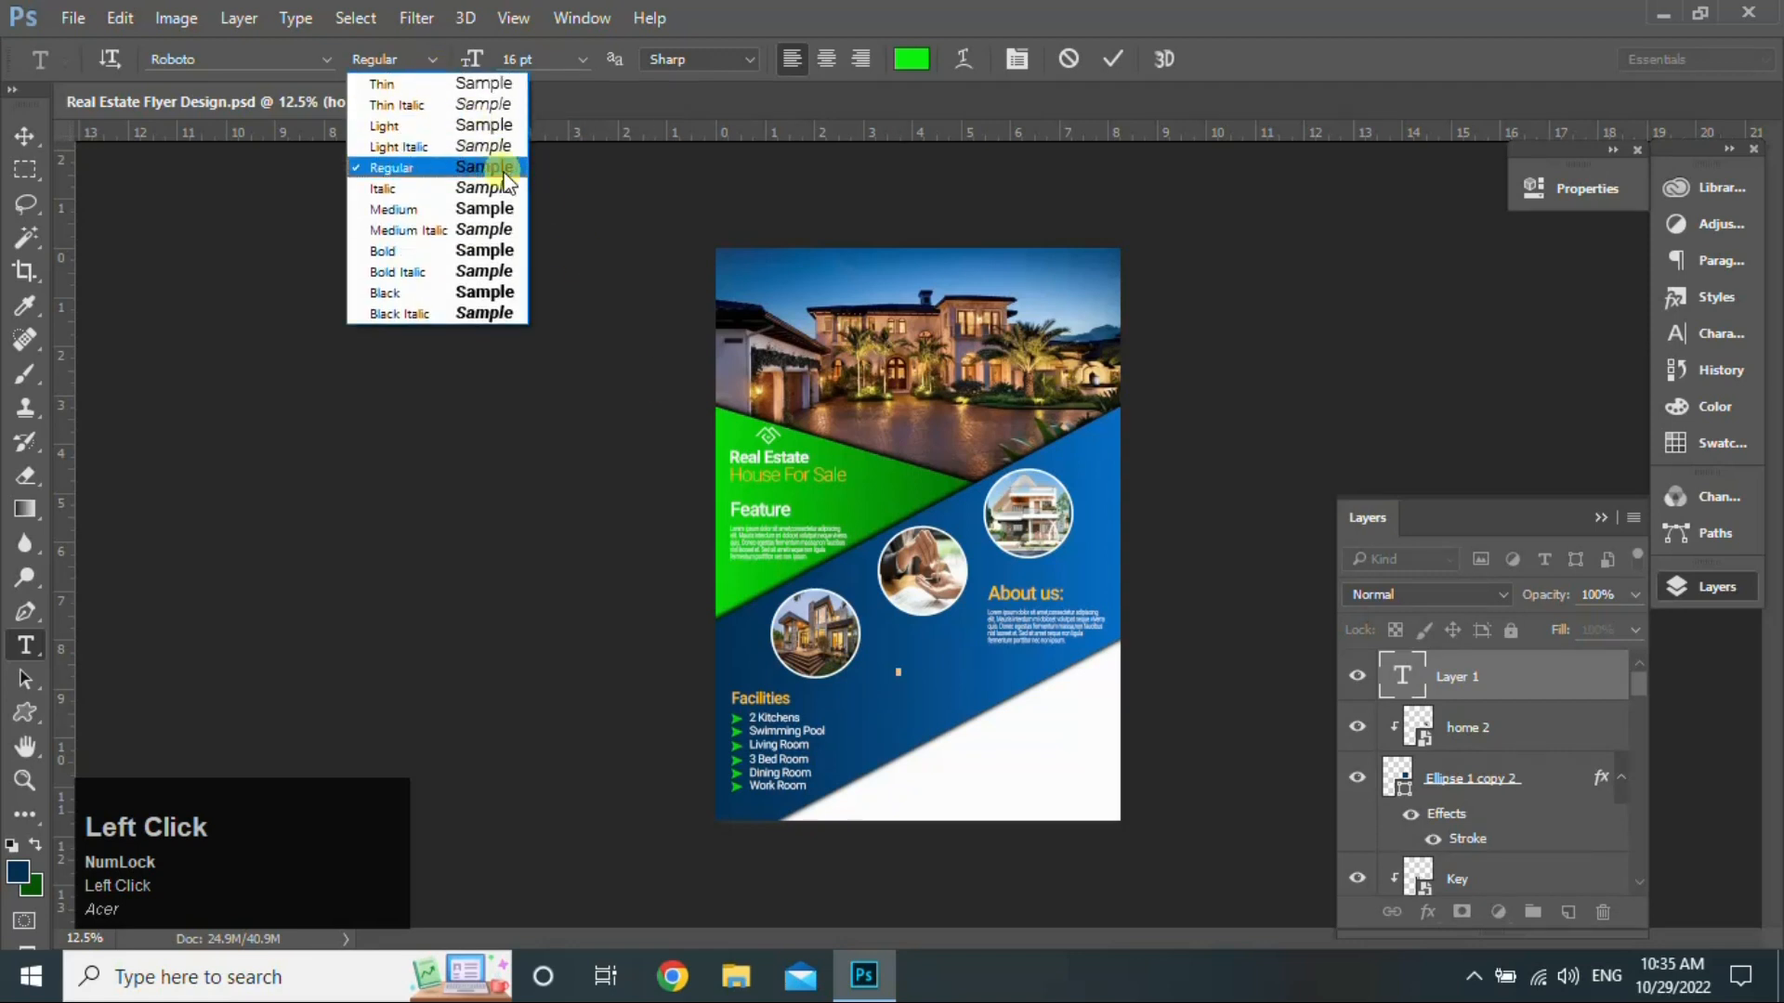
left_click(492, 206)
type("25%")
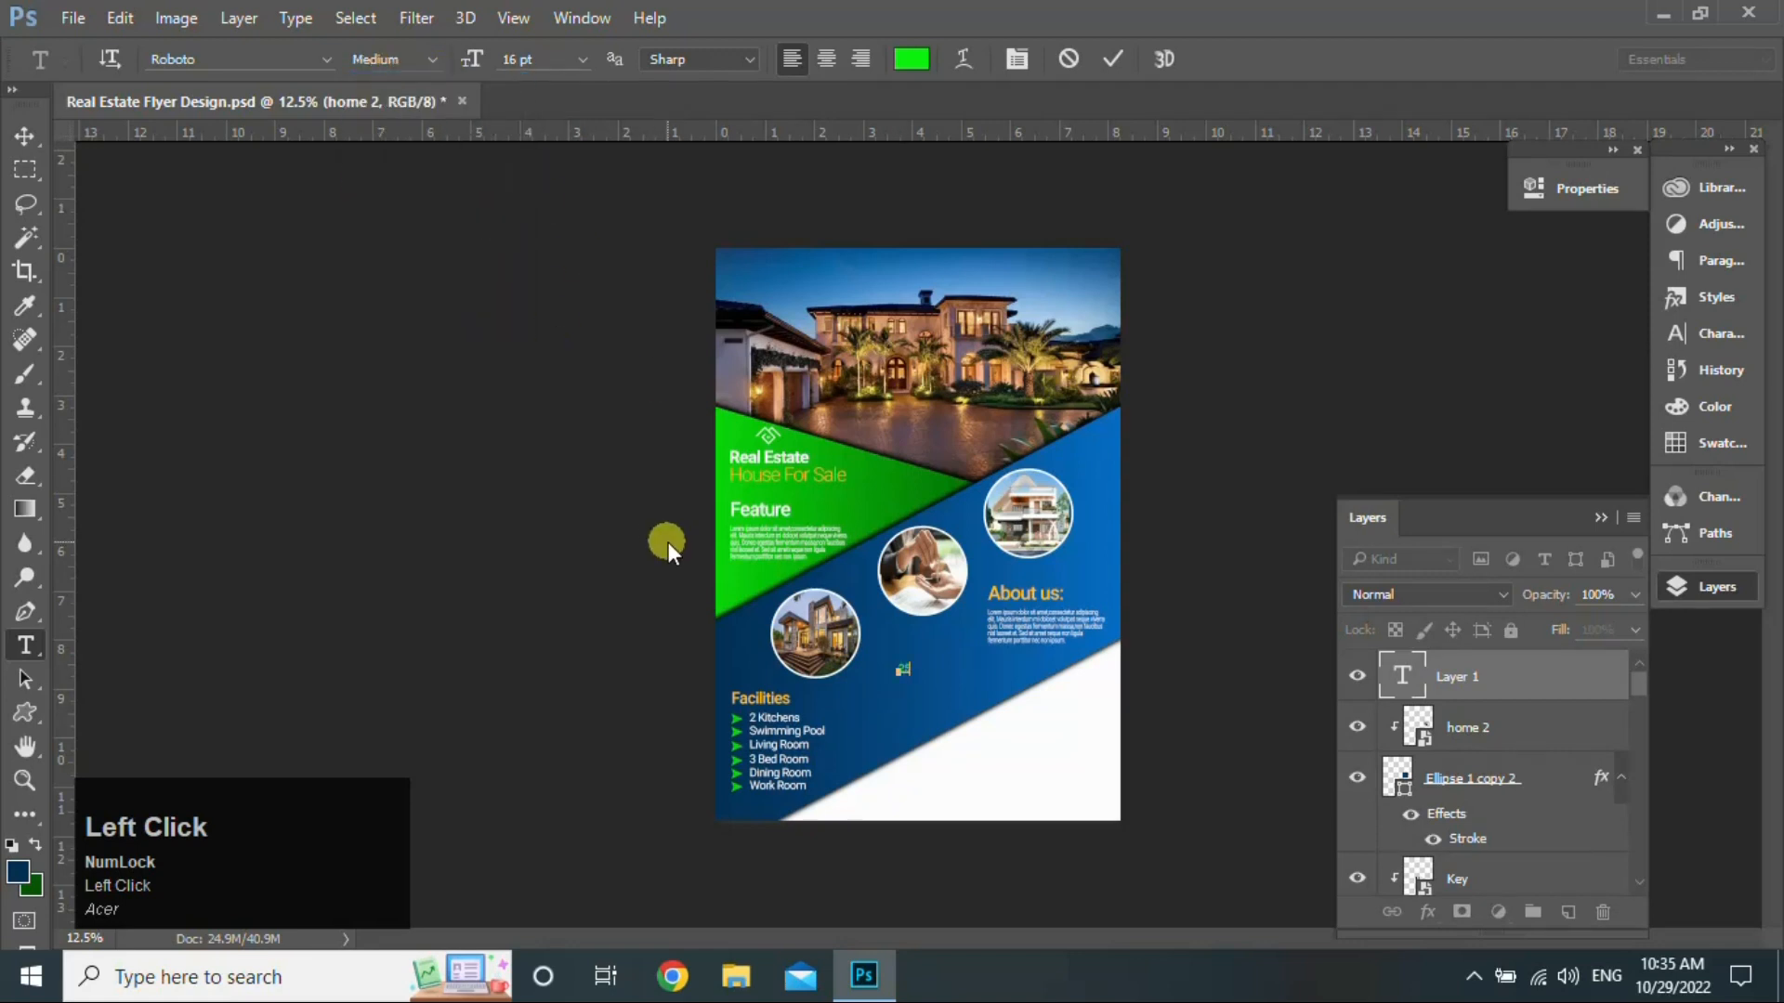
left_click(26, 135)
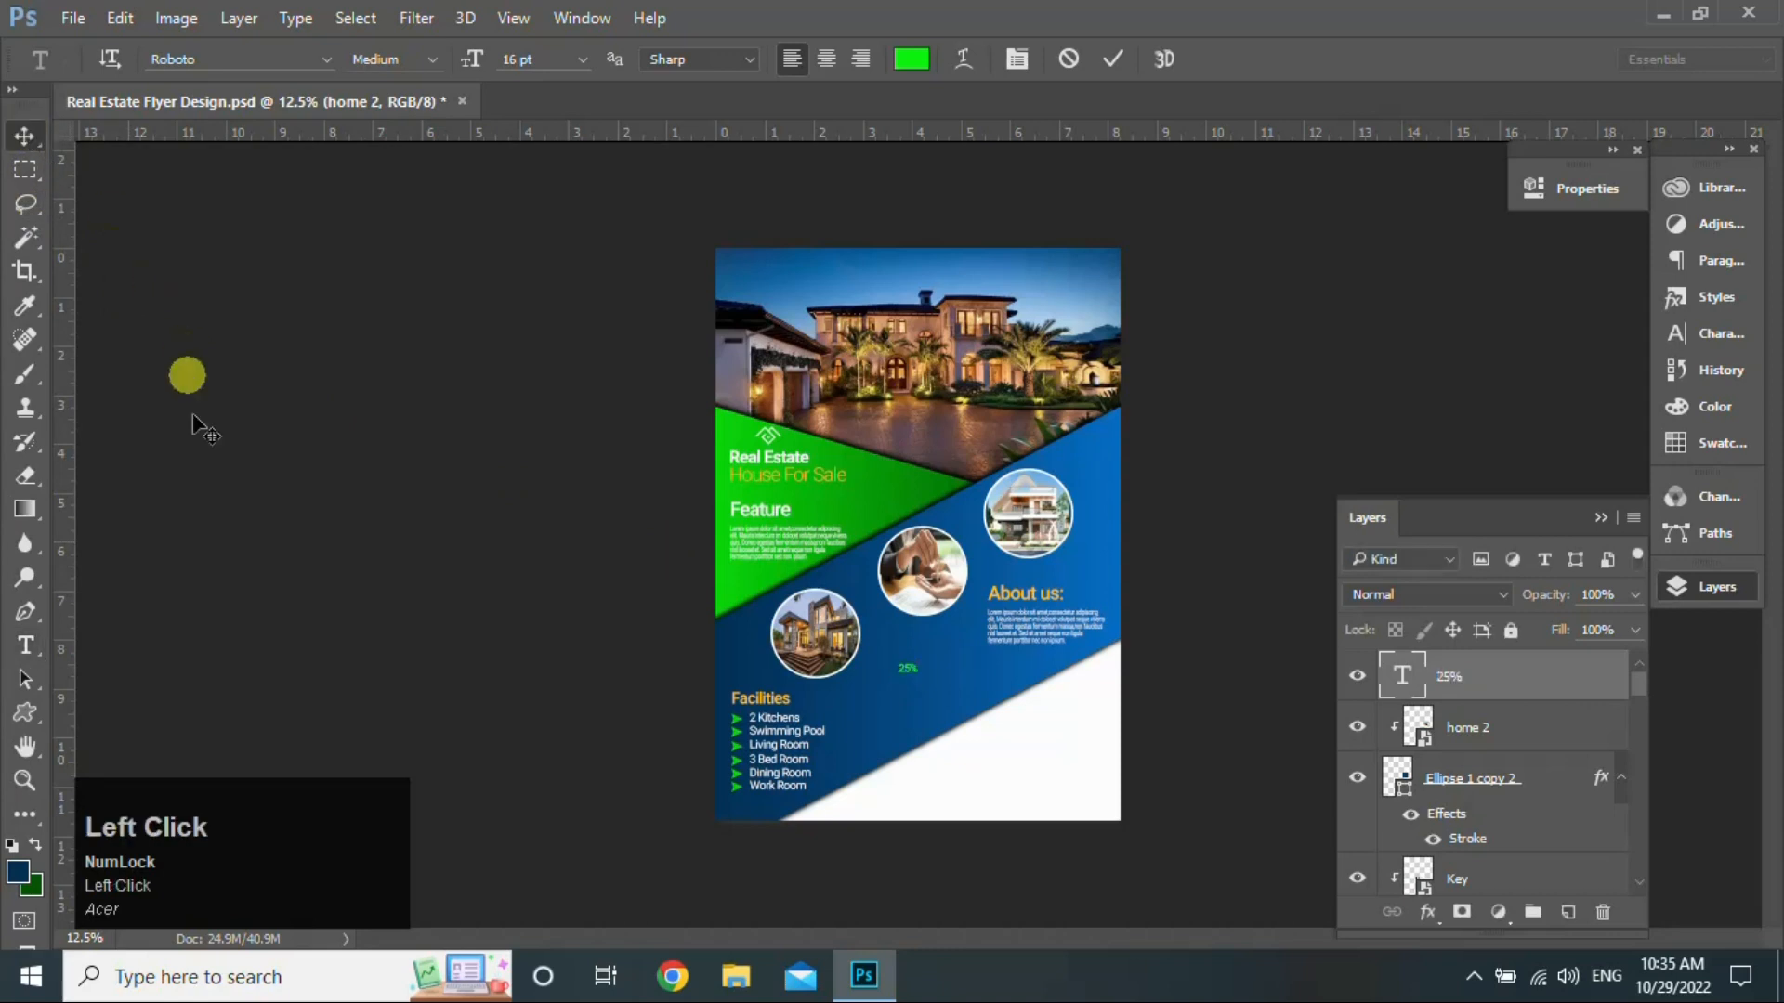
Step: Enlarge the "25%" text to roughly the width of a circular photo's inner area, keeping it below the middle photo
key("ctrl+t")
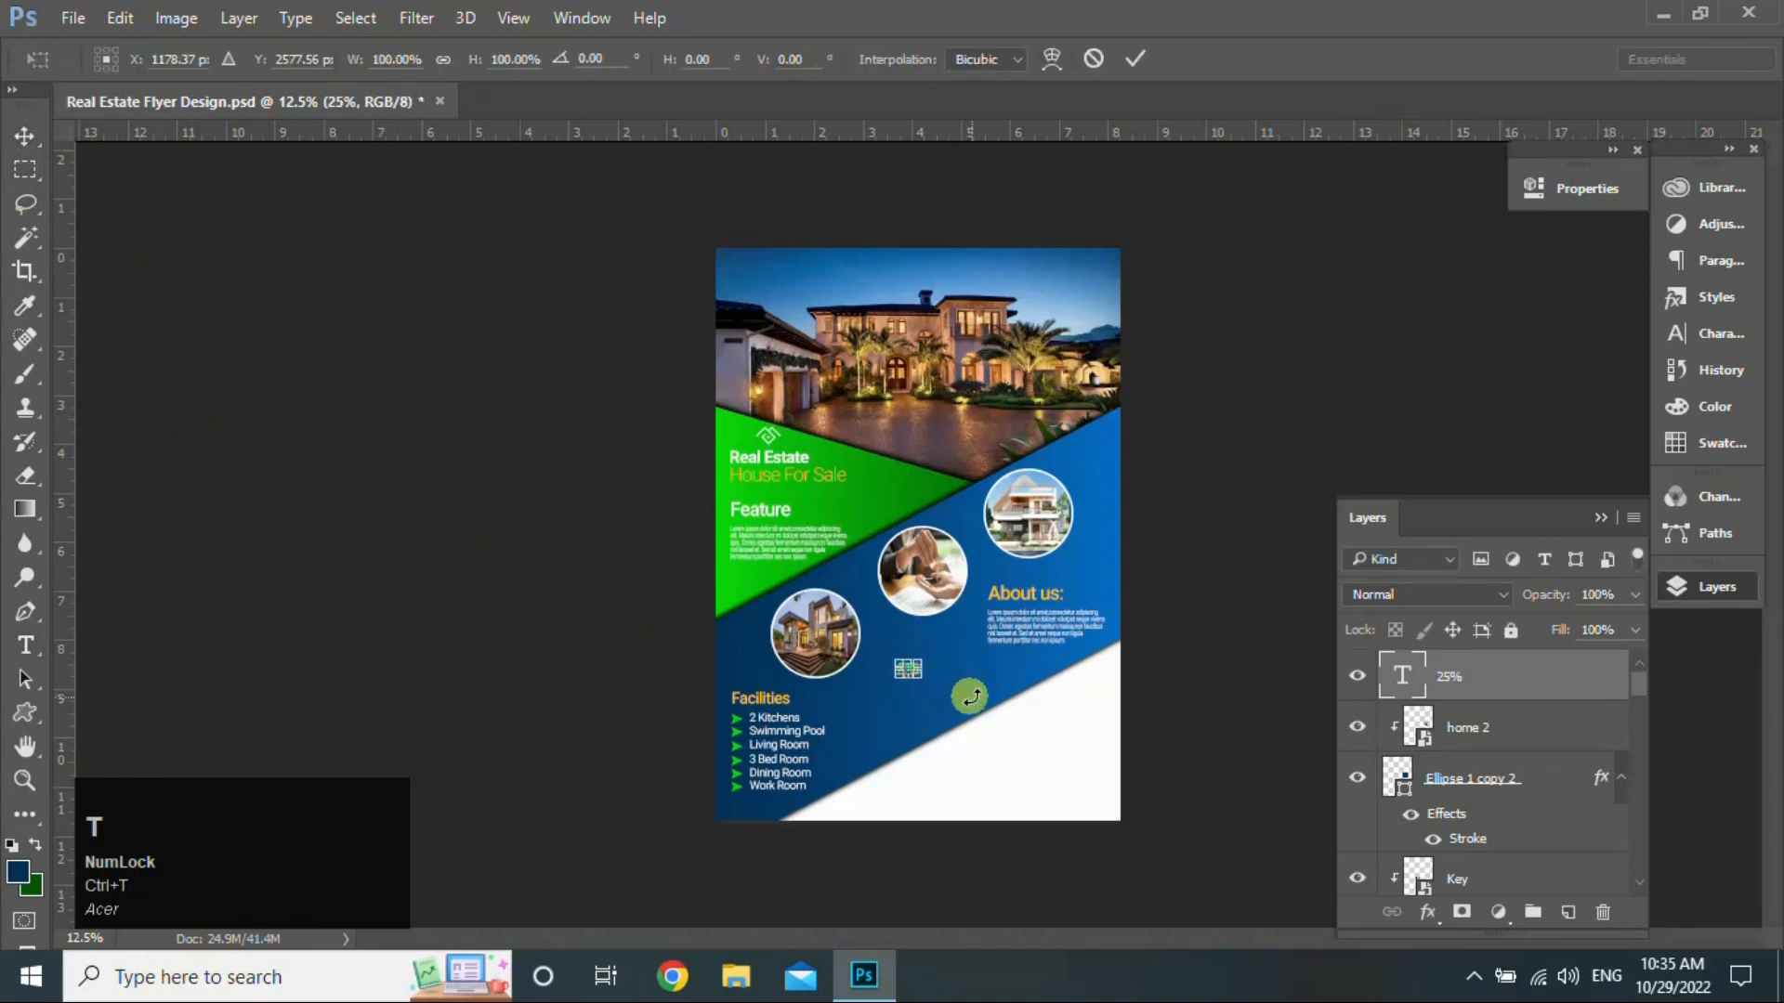
mouse_move(917, 672)
left_mouse_down()
mouse_move(976, 647)
mouse_move(933, 674)
left_mouse_up()
left_click(1135, 58)
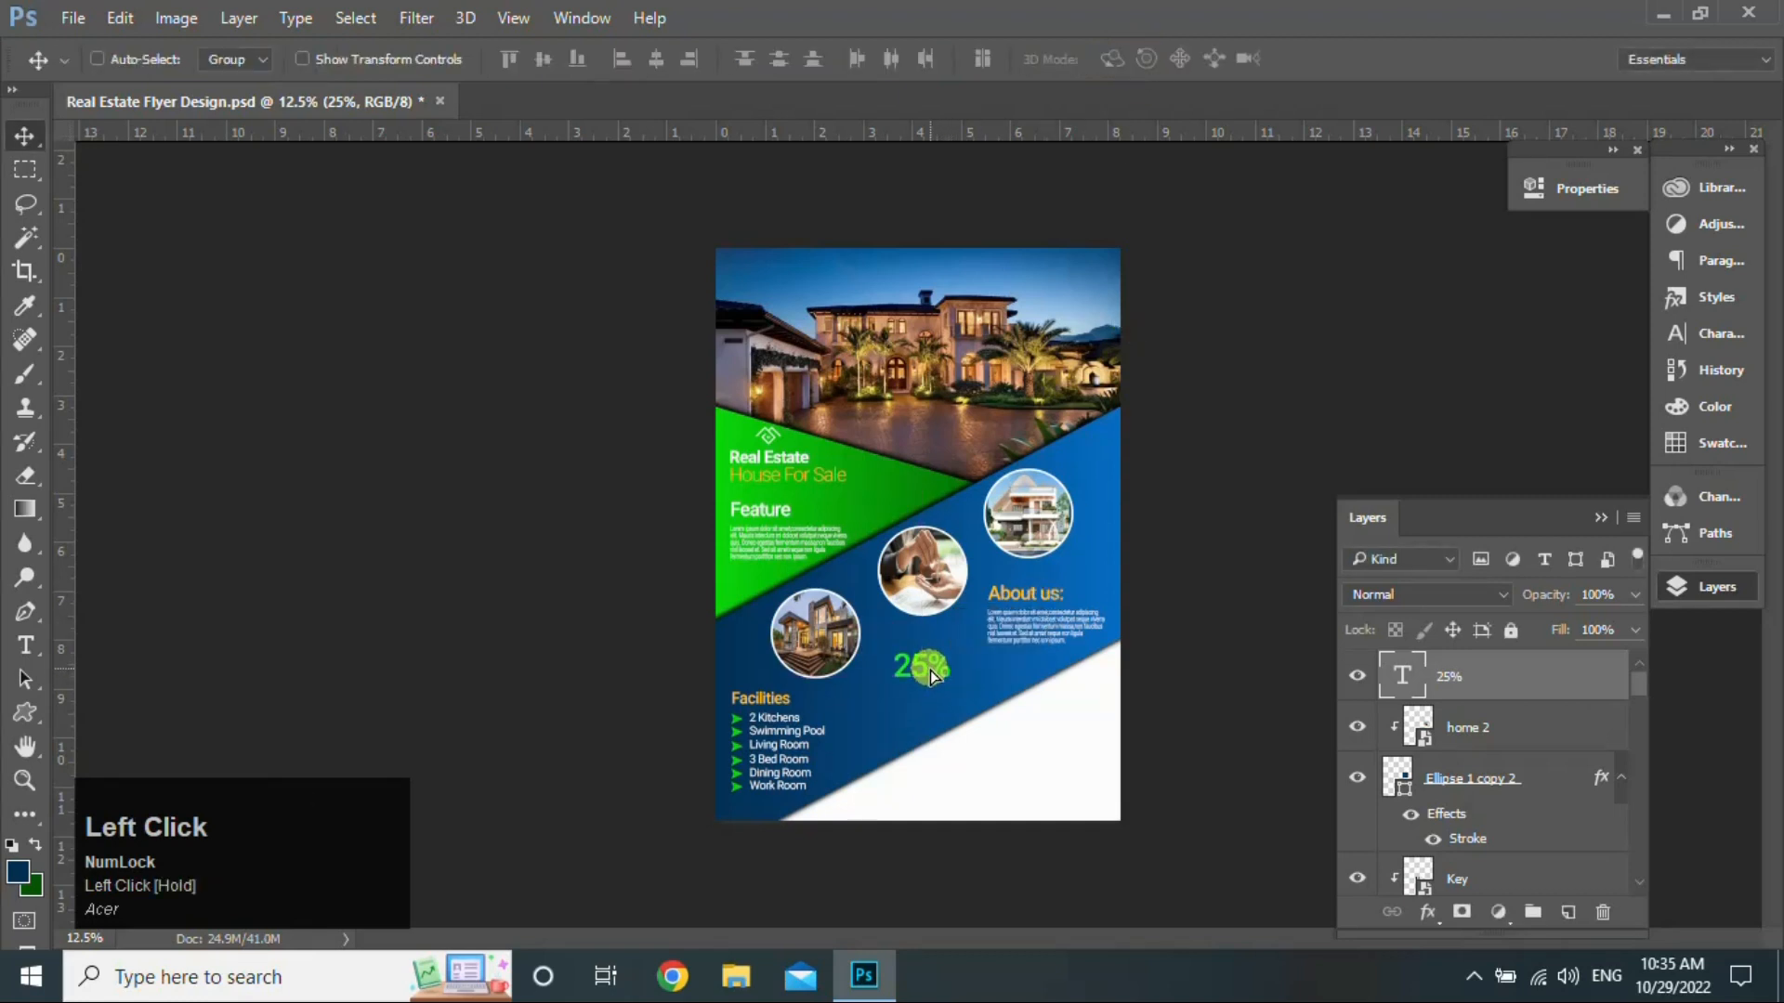
Step: Add green "Discount" text in Roboto Regular, 16 pt, on the blue area below the "25%" text
left_click(25, 645)
left_click(895, 709)
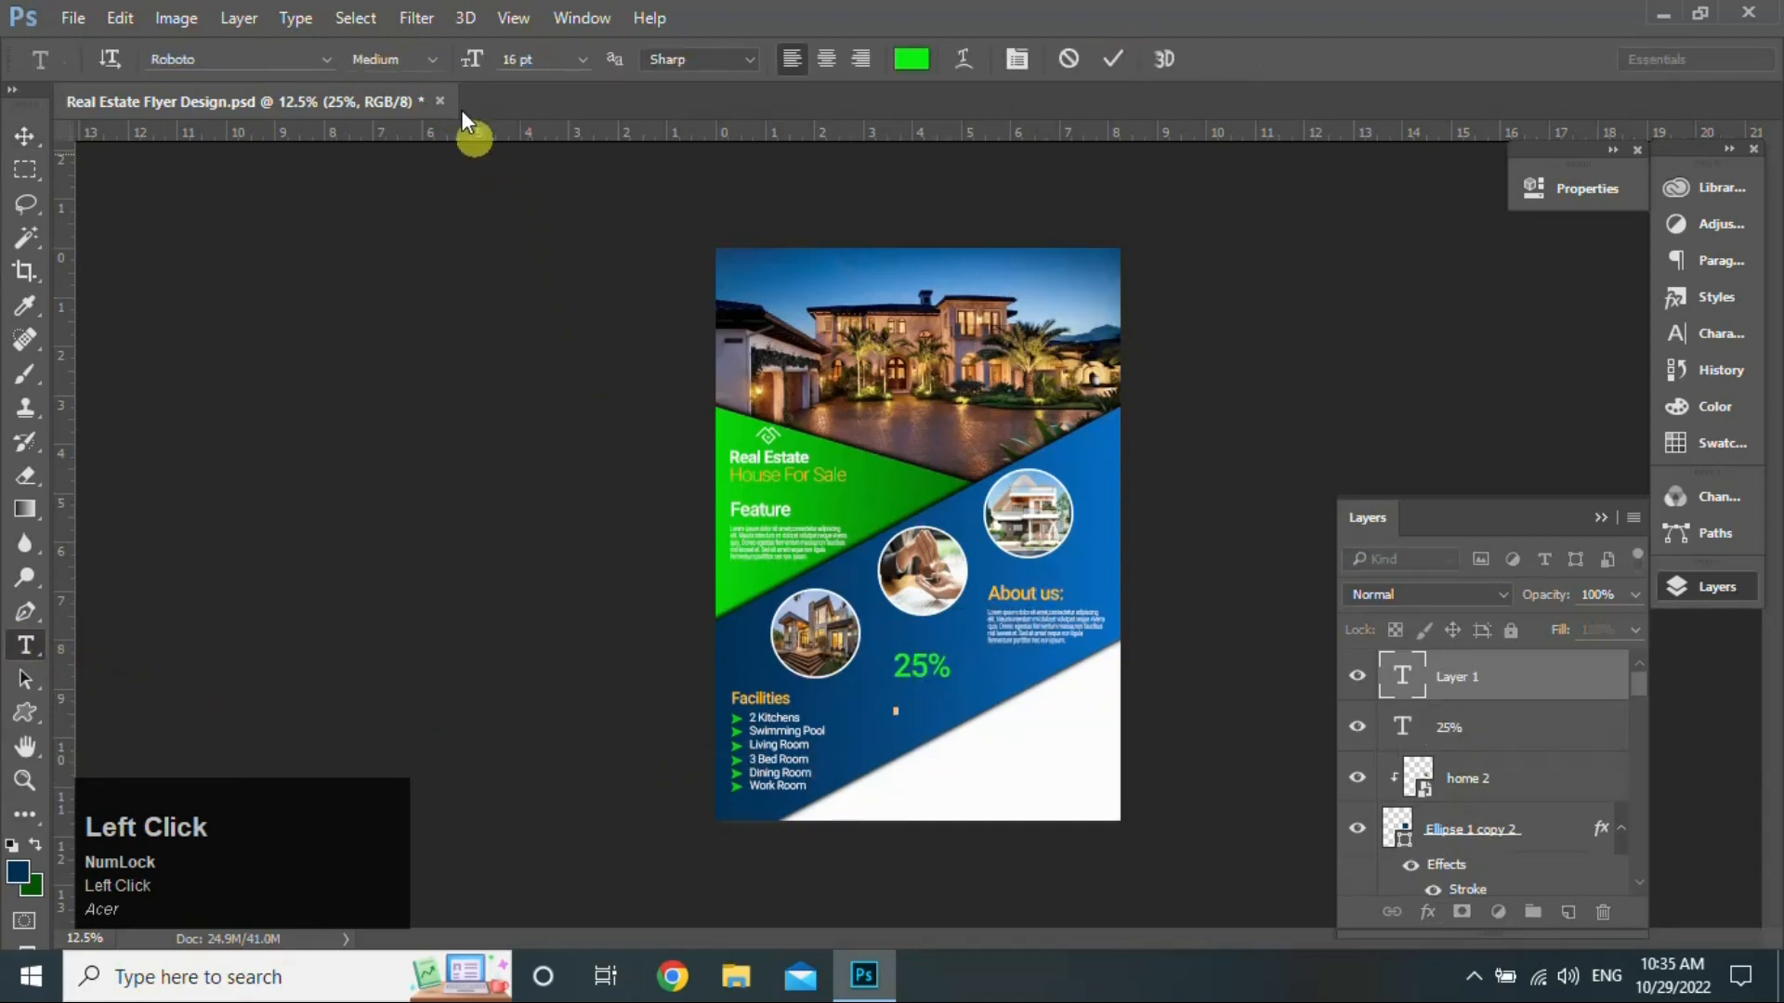
left_click(433, 58)
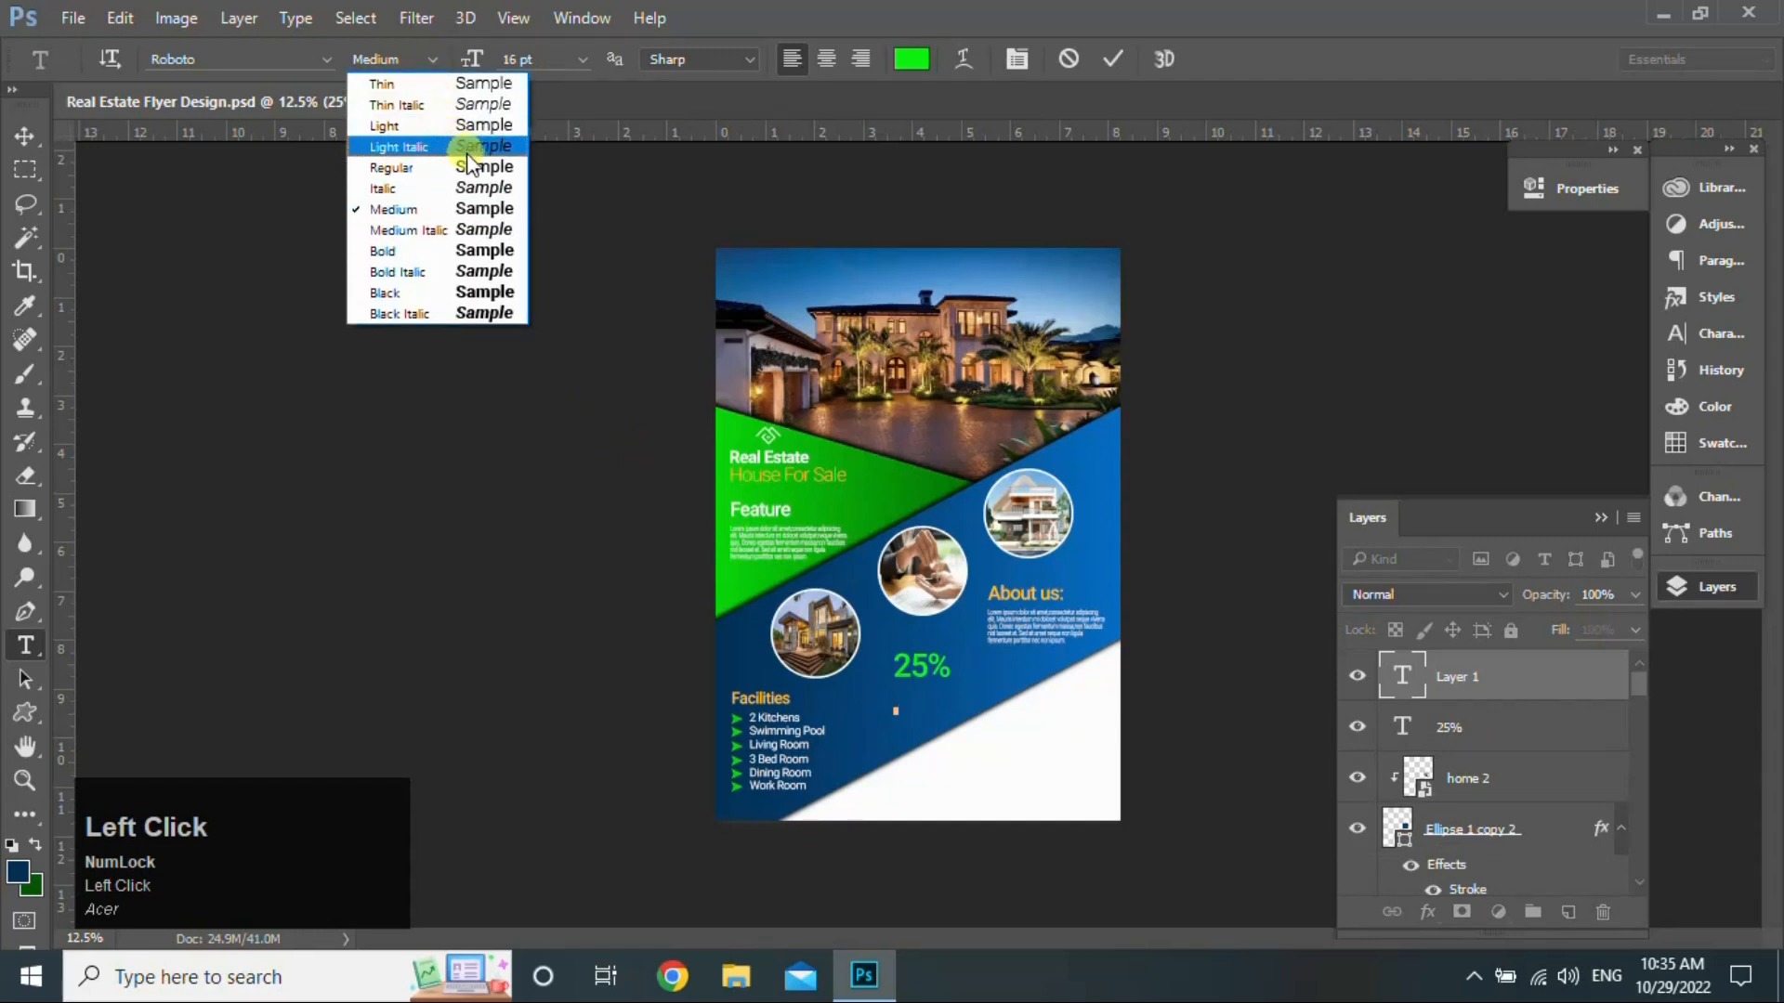
left_click(470, 160)
type("Discount")
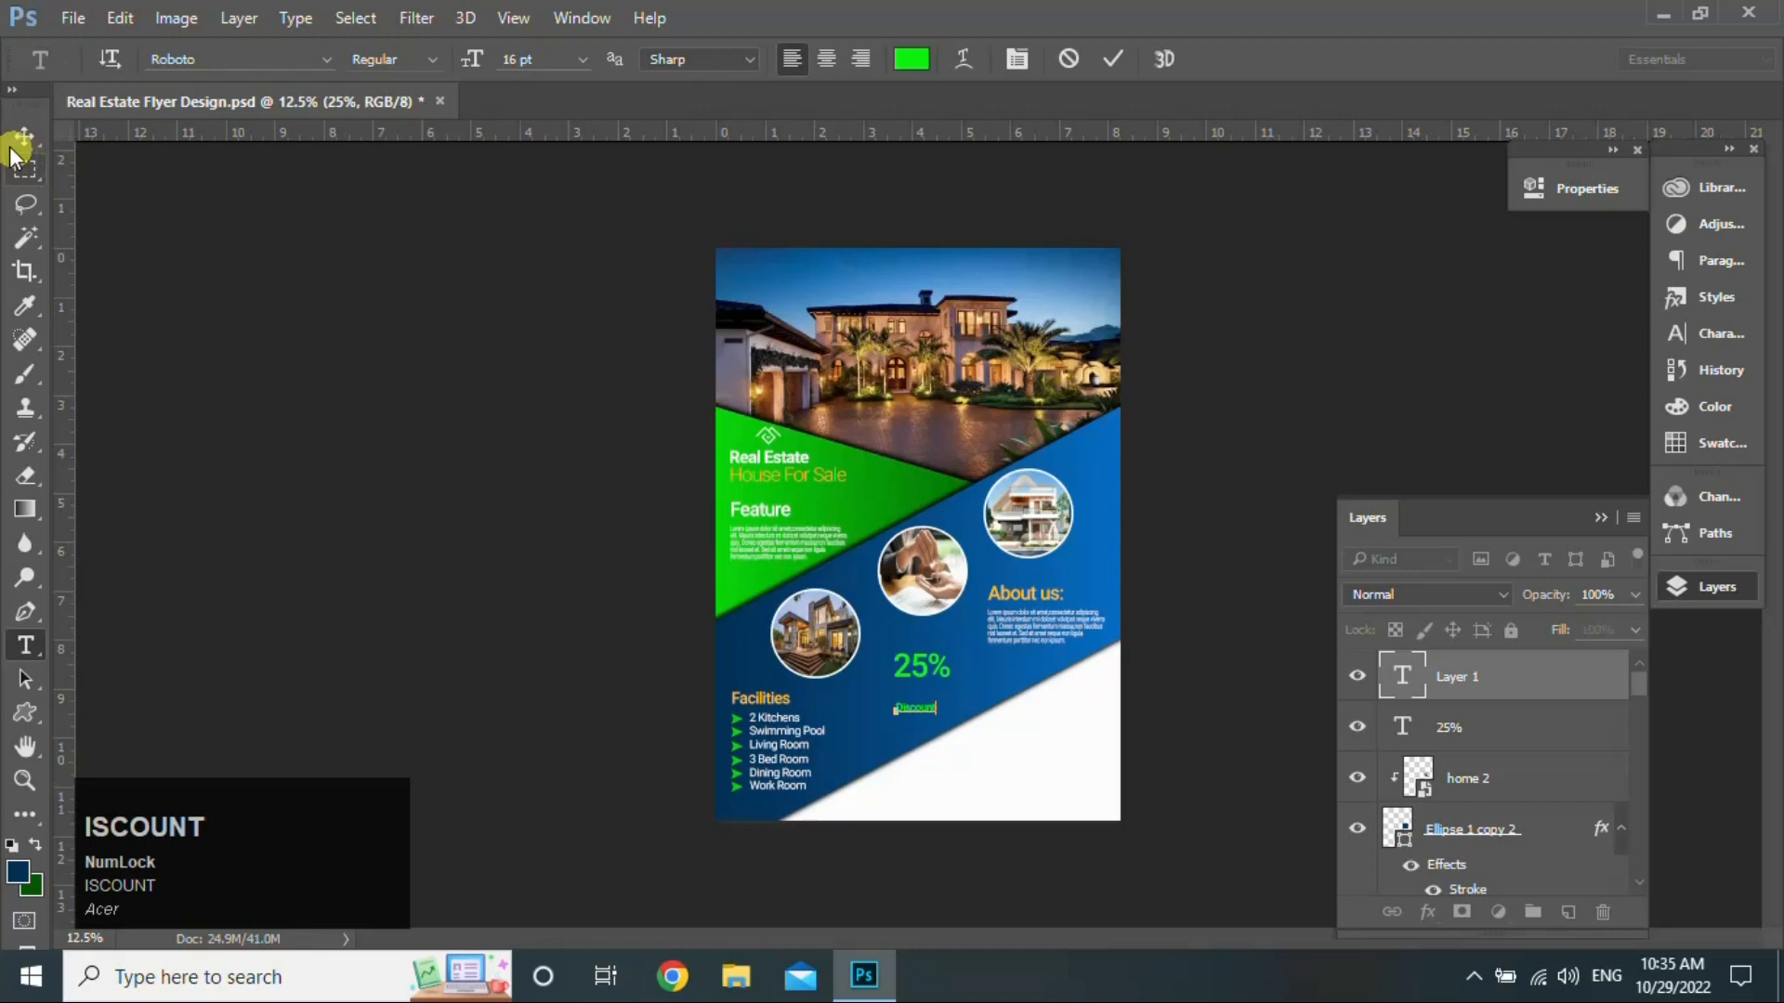
left_click(13, 146)
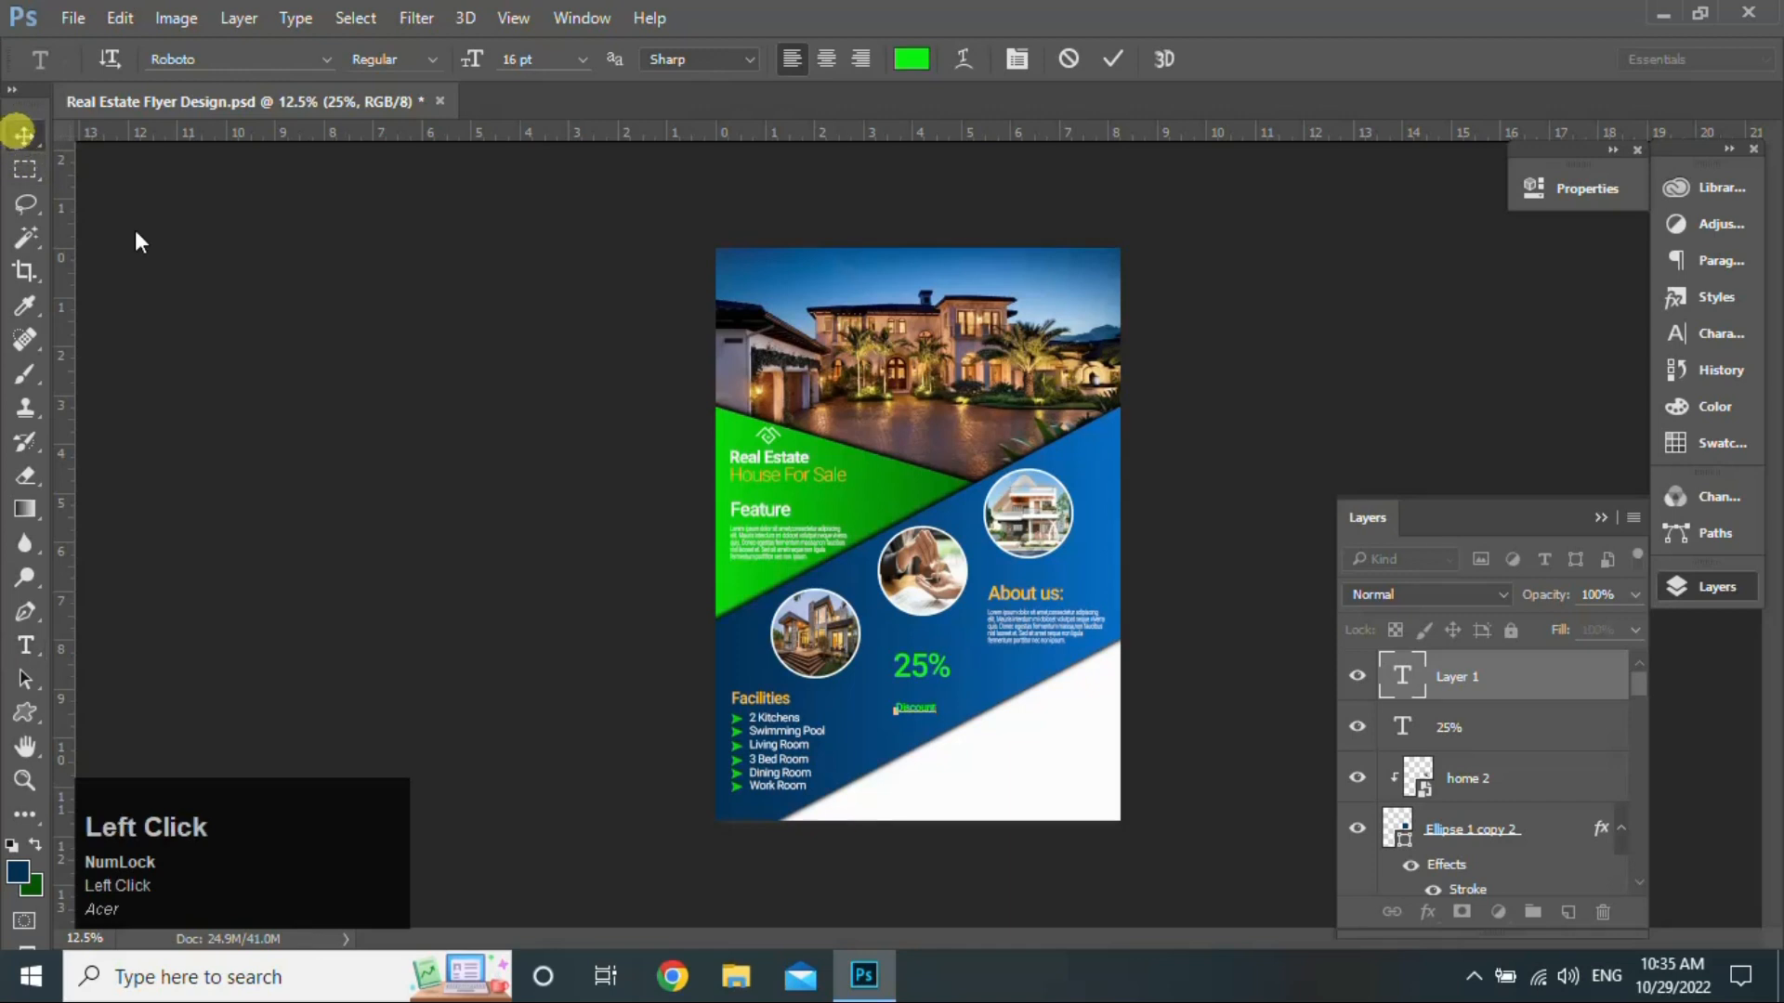
Step: Enlarge the "Discount" text to about 217% and centre it directly beneath the "25%" text
key("ctrl+t")
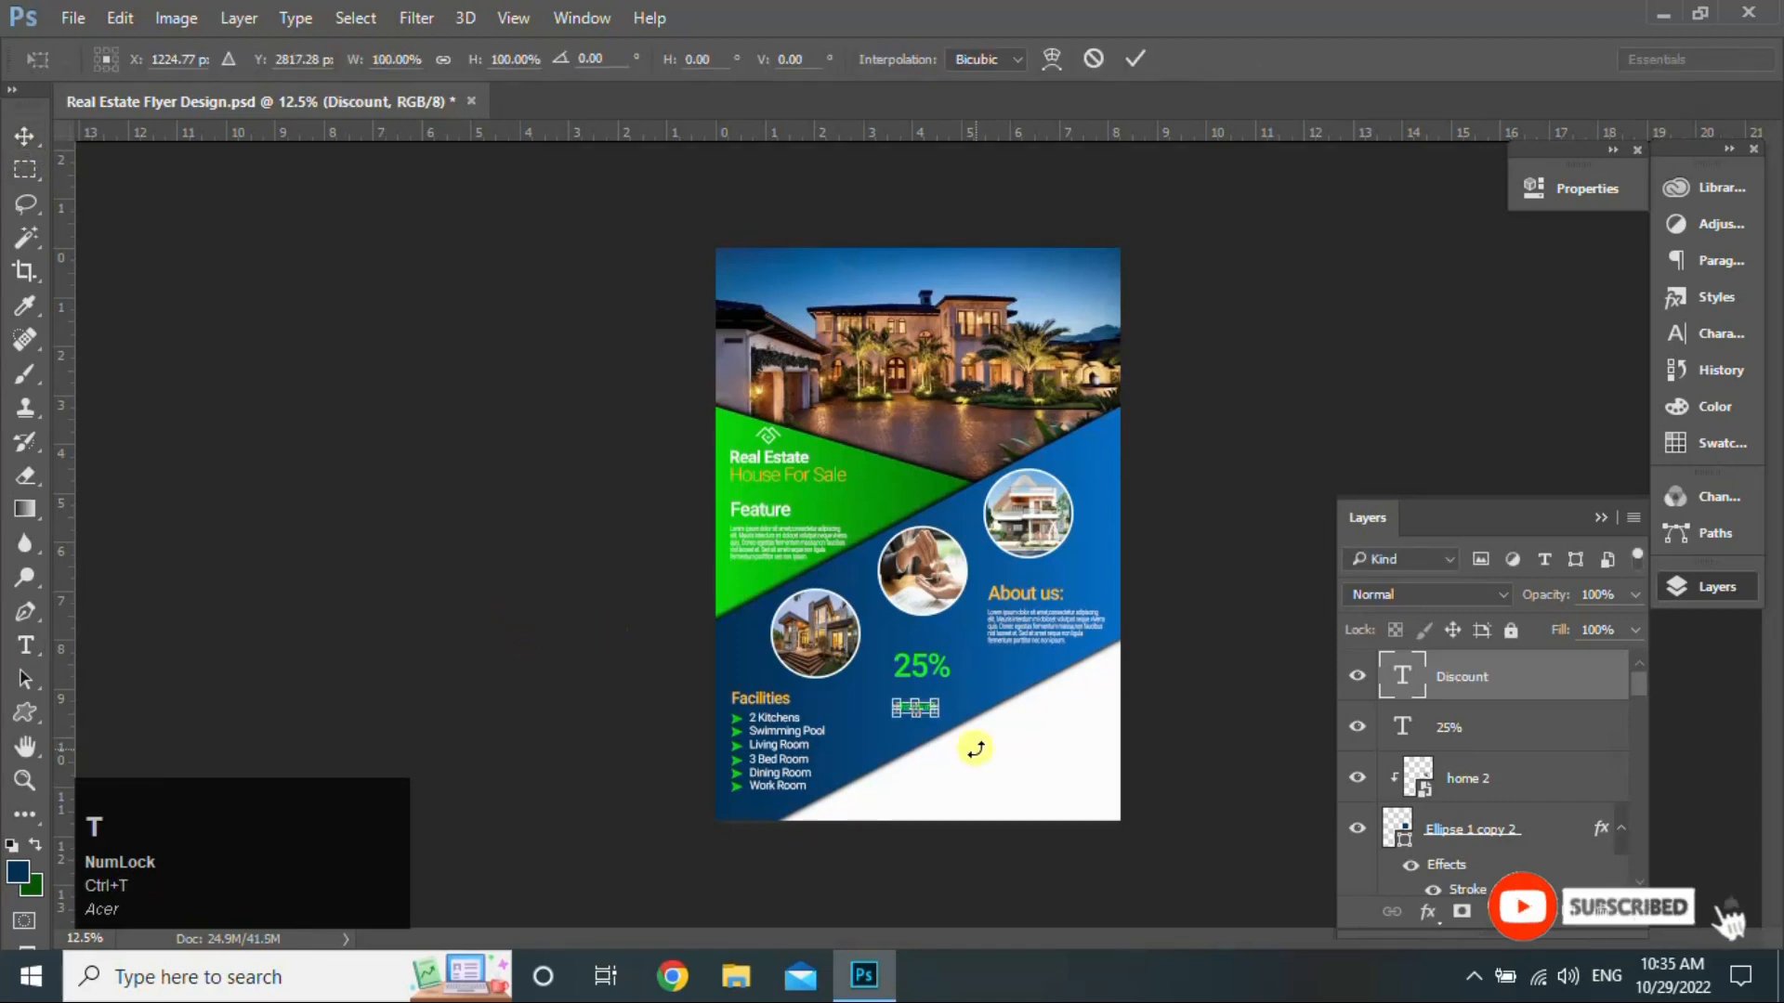
left_click_drag(933, 713, 978, 740)
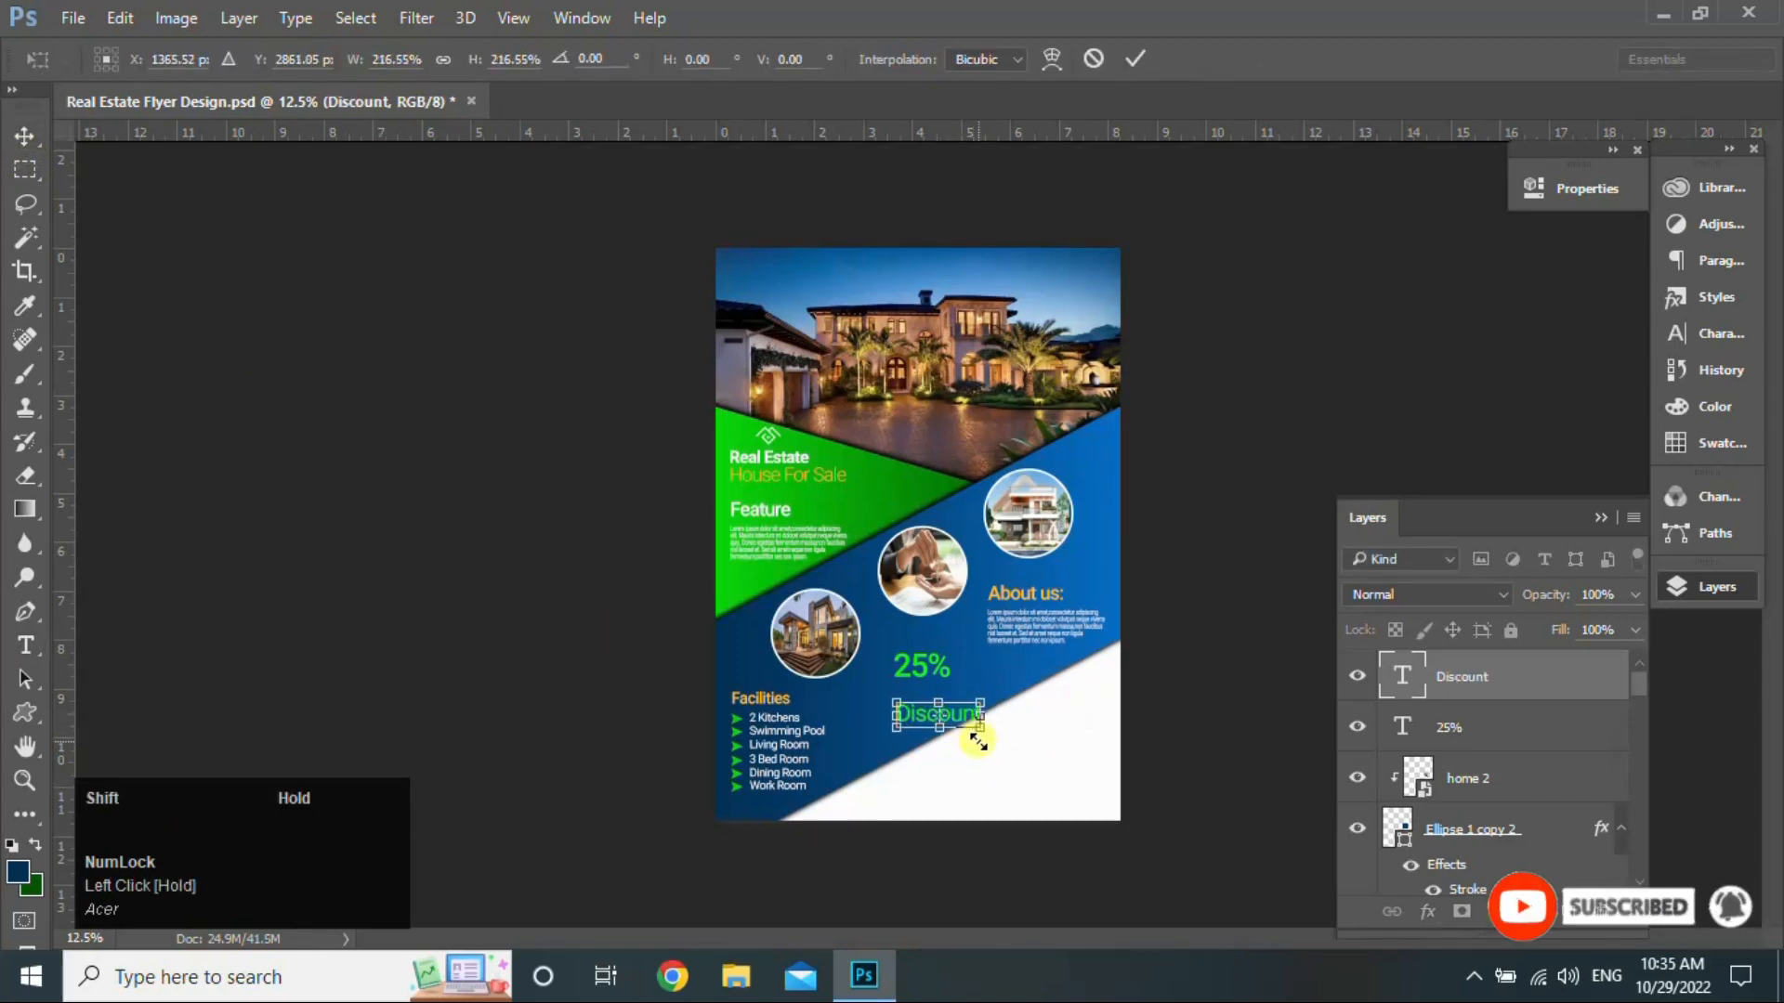
left_click(1134, 58)
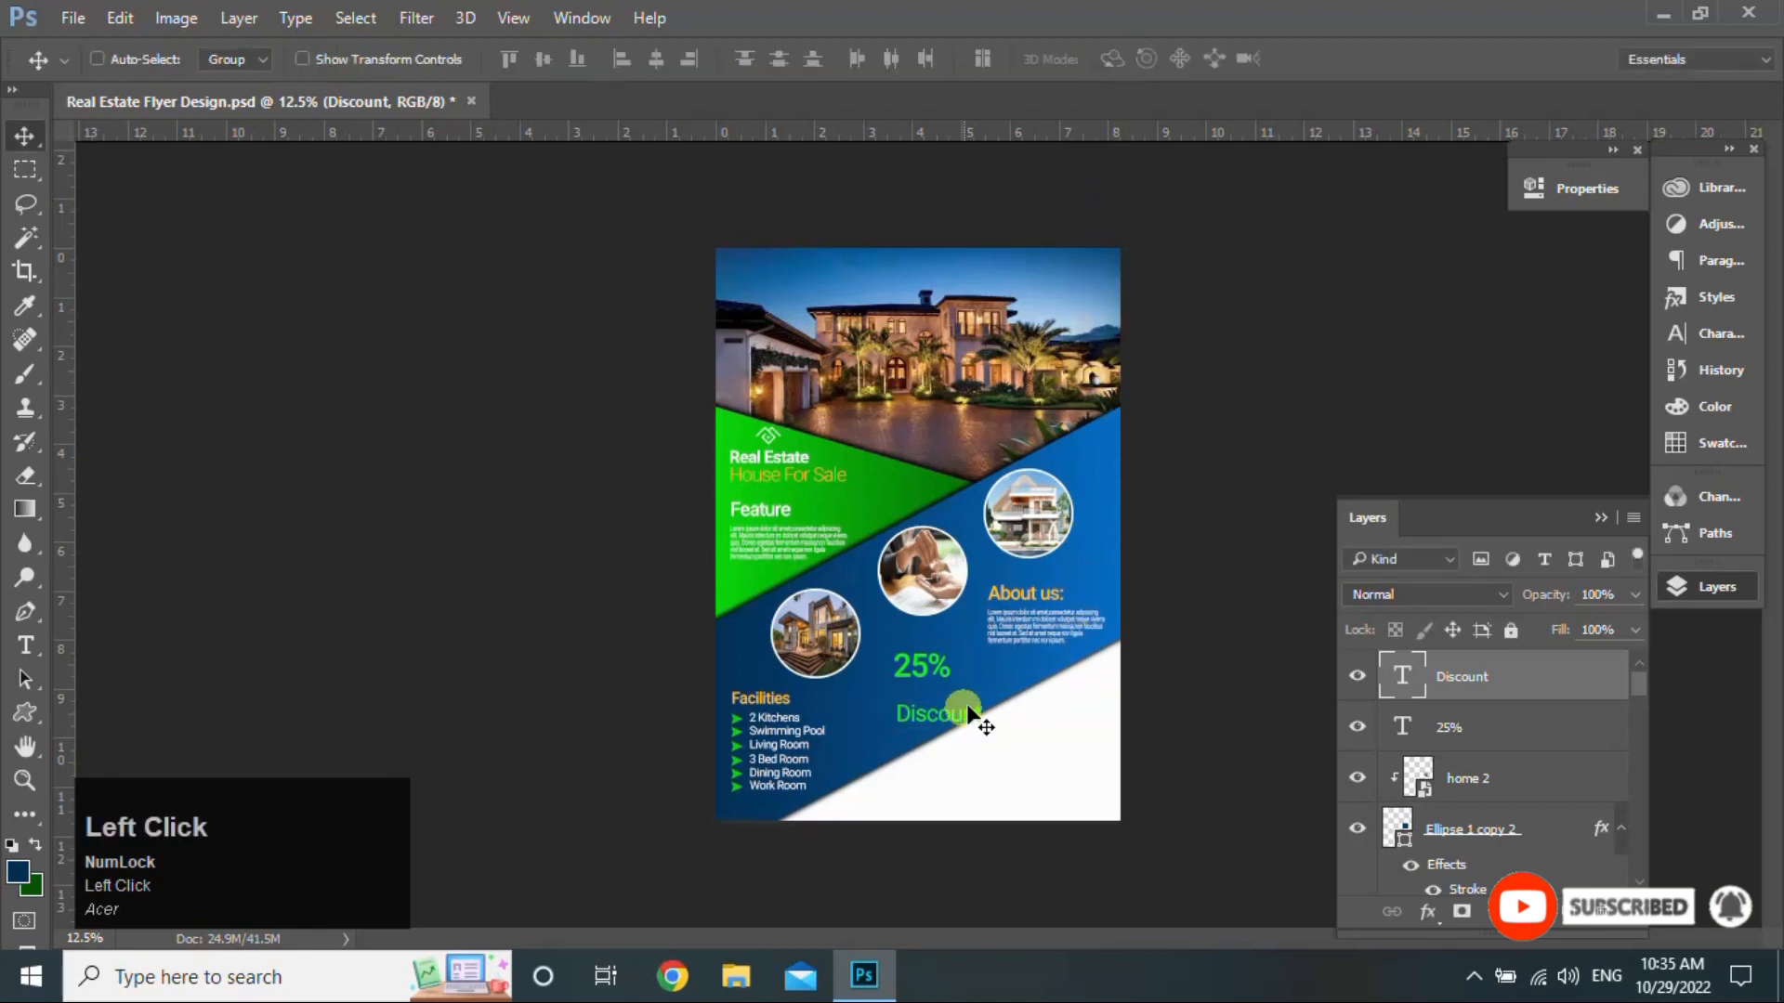
left_click_drag(944, 716, 928, 693)
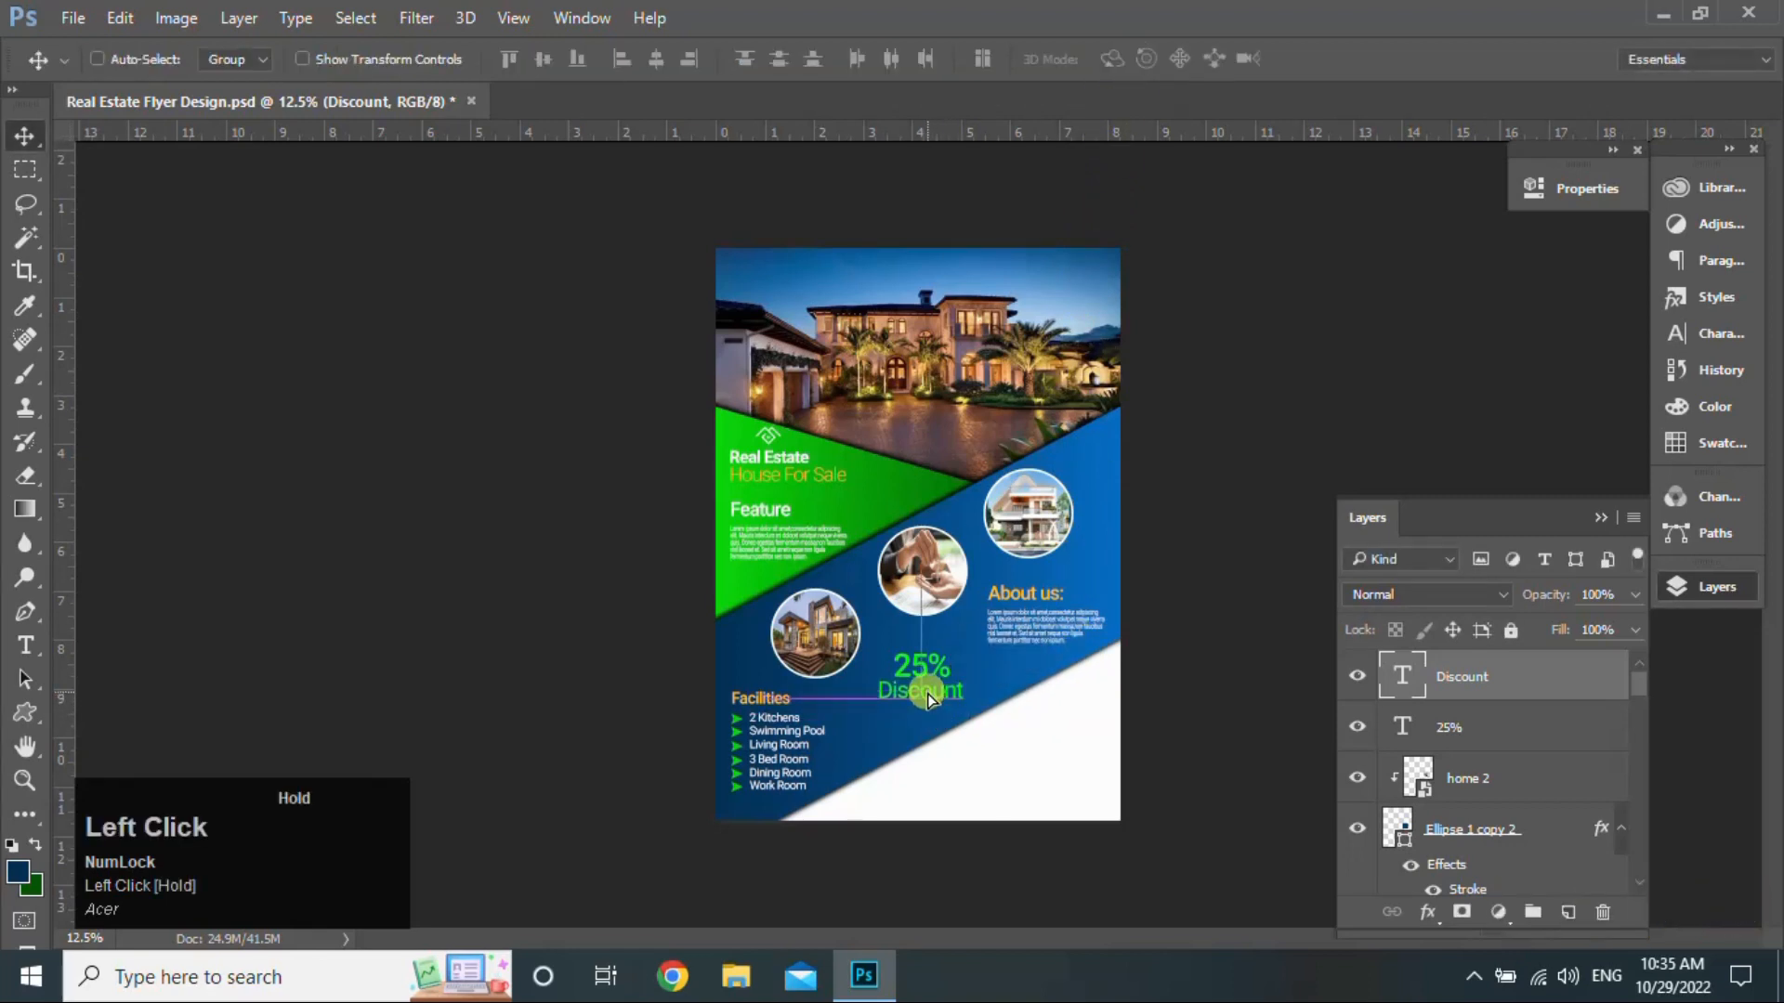
key("Down")
key("Down")
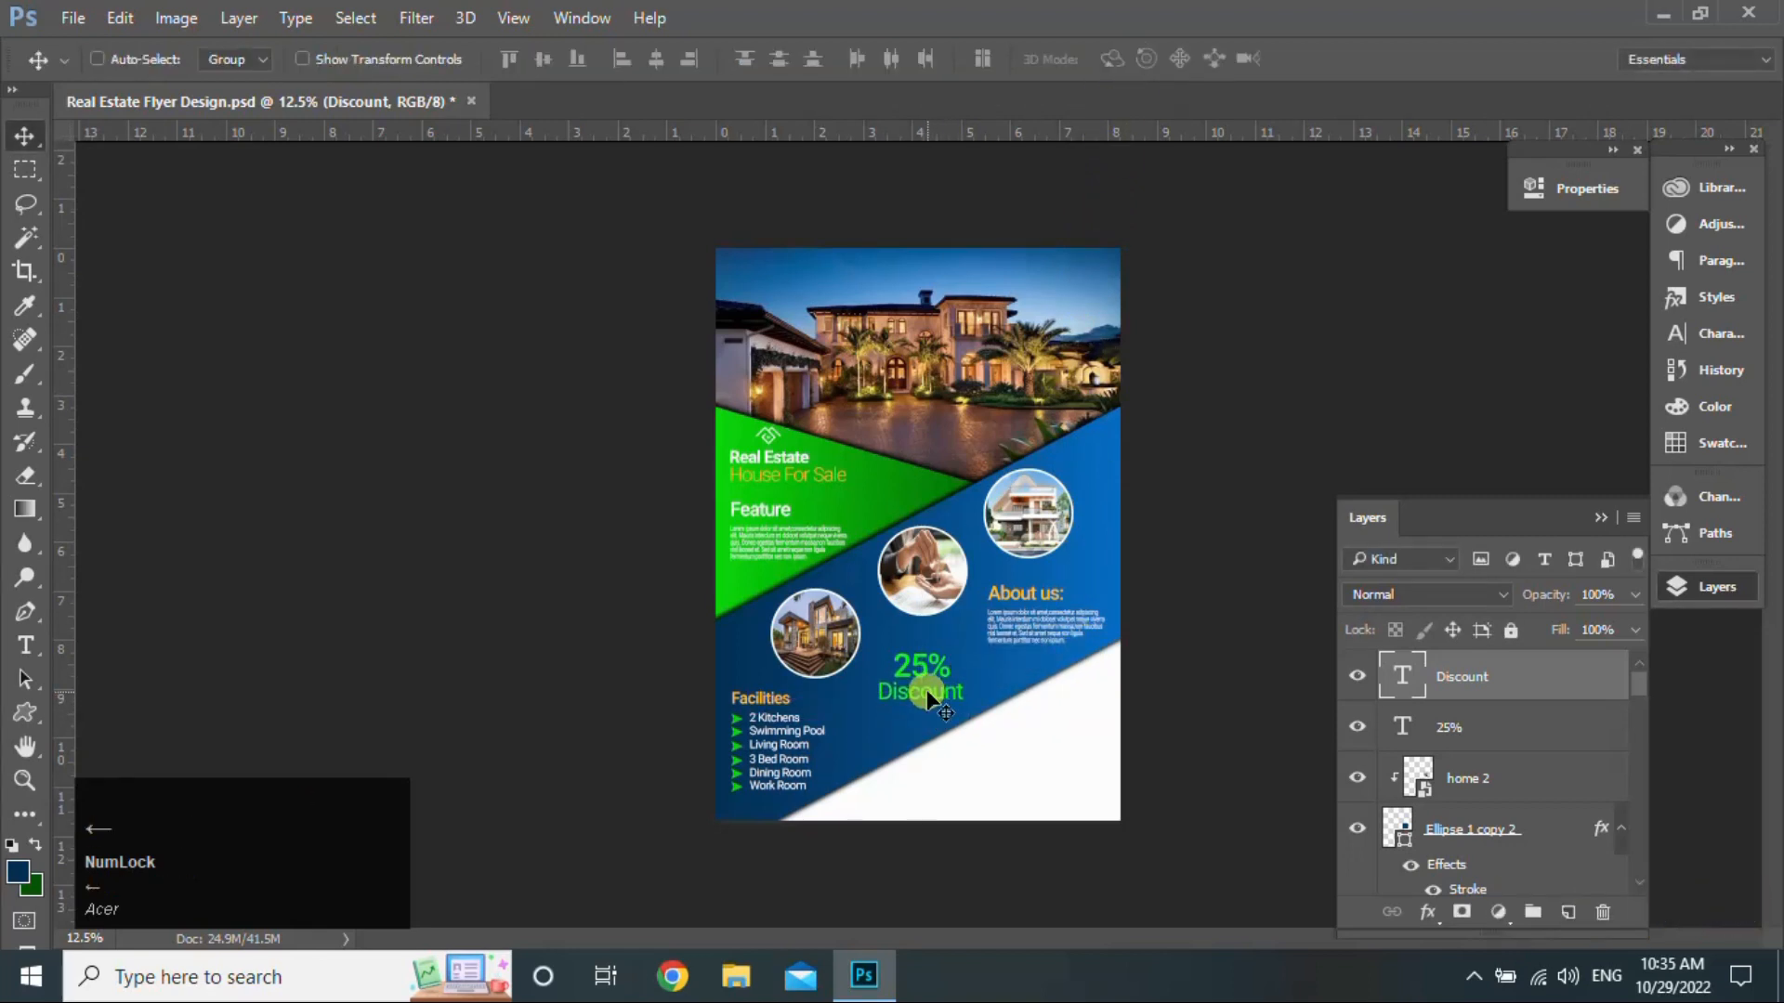
Step: Scale the "25%" and "Discount" texts down together, keeping them below the middle circular photo
left_click(1483, 734, "ctrl")
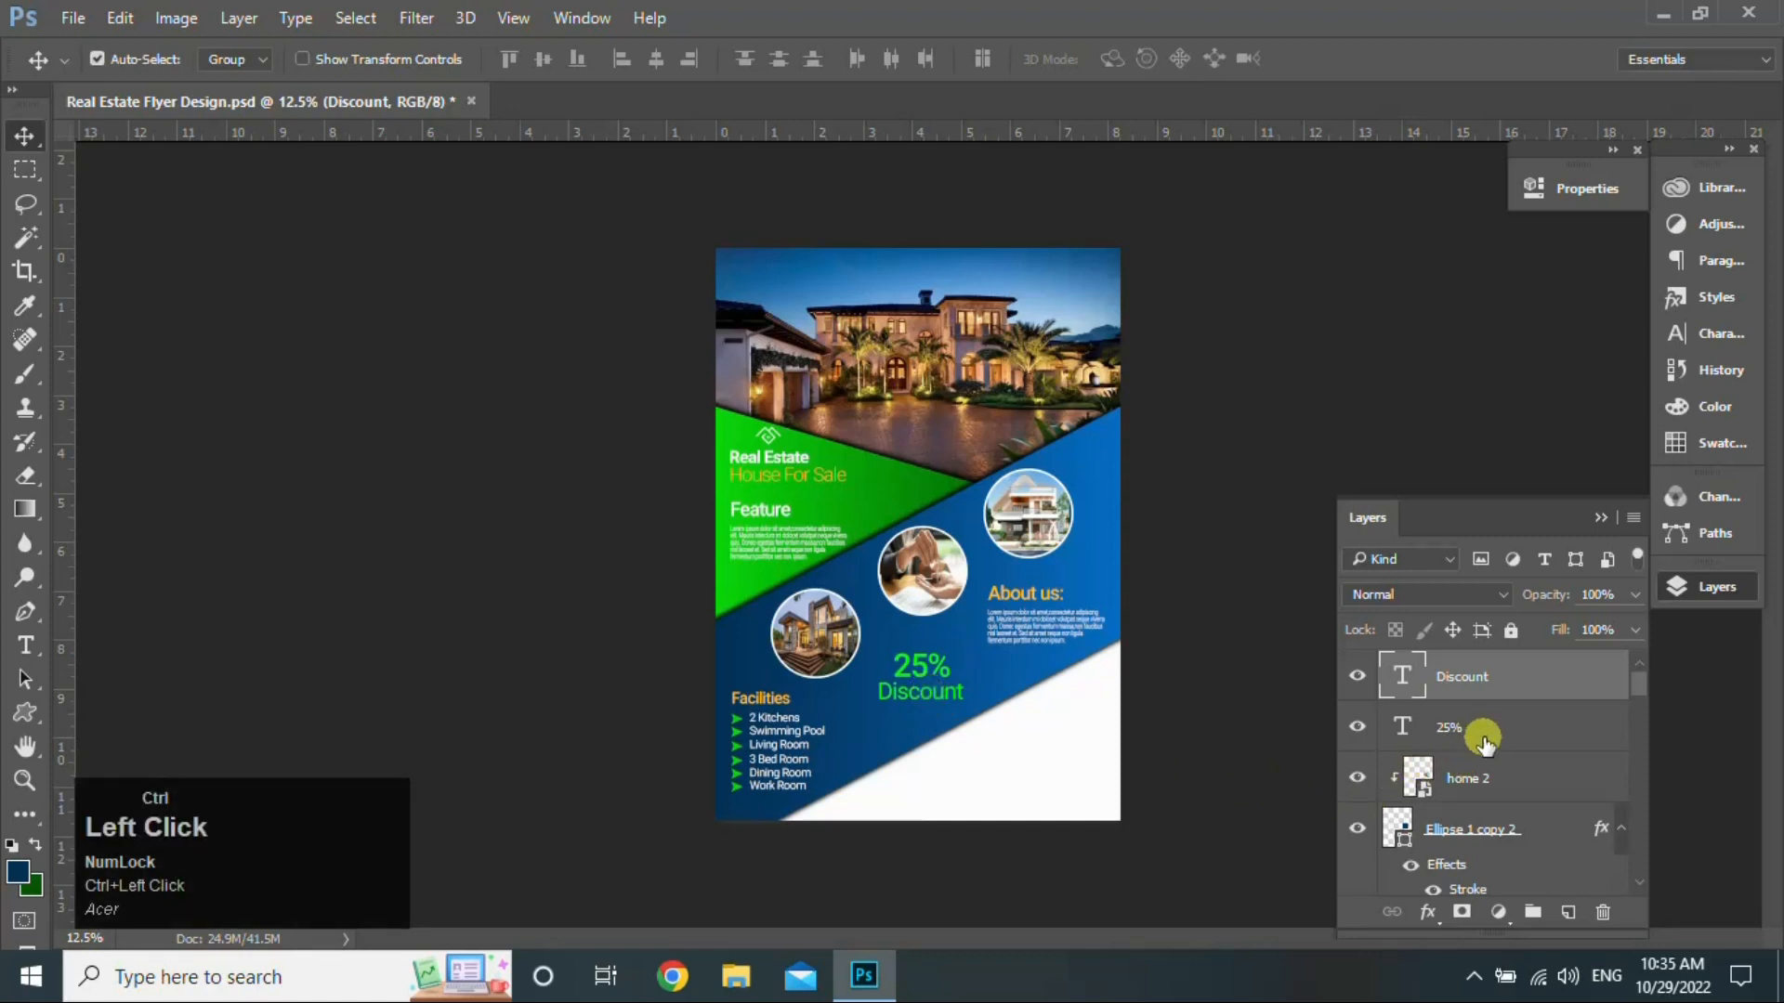
key("ctrl+t")
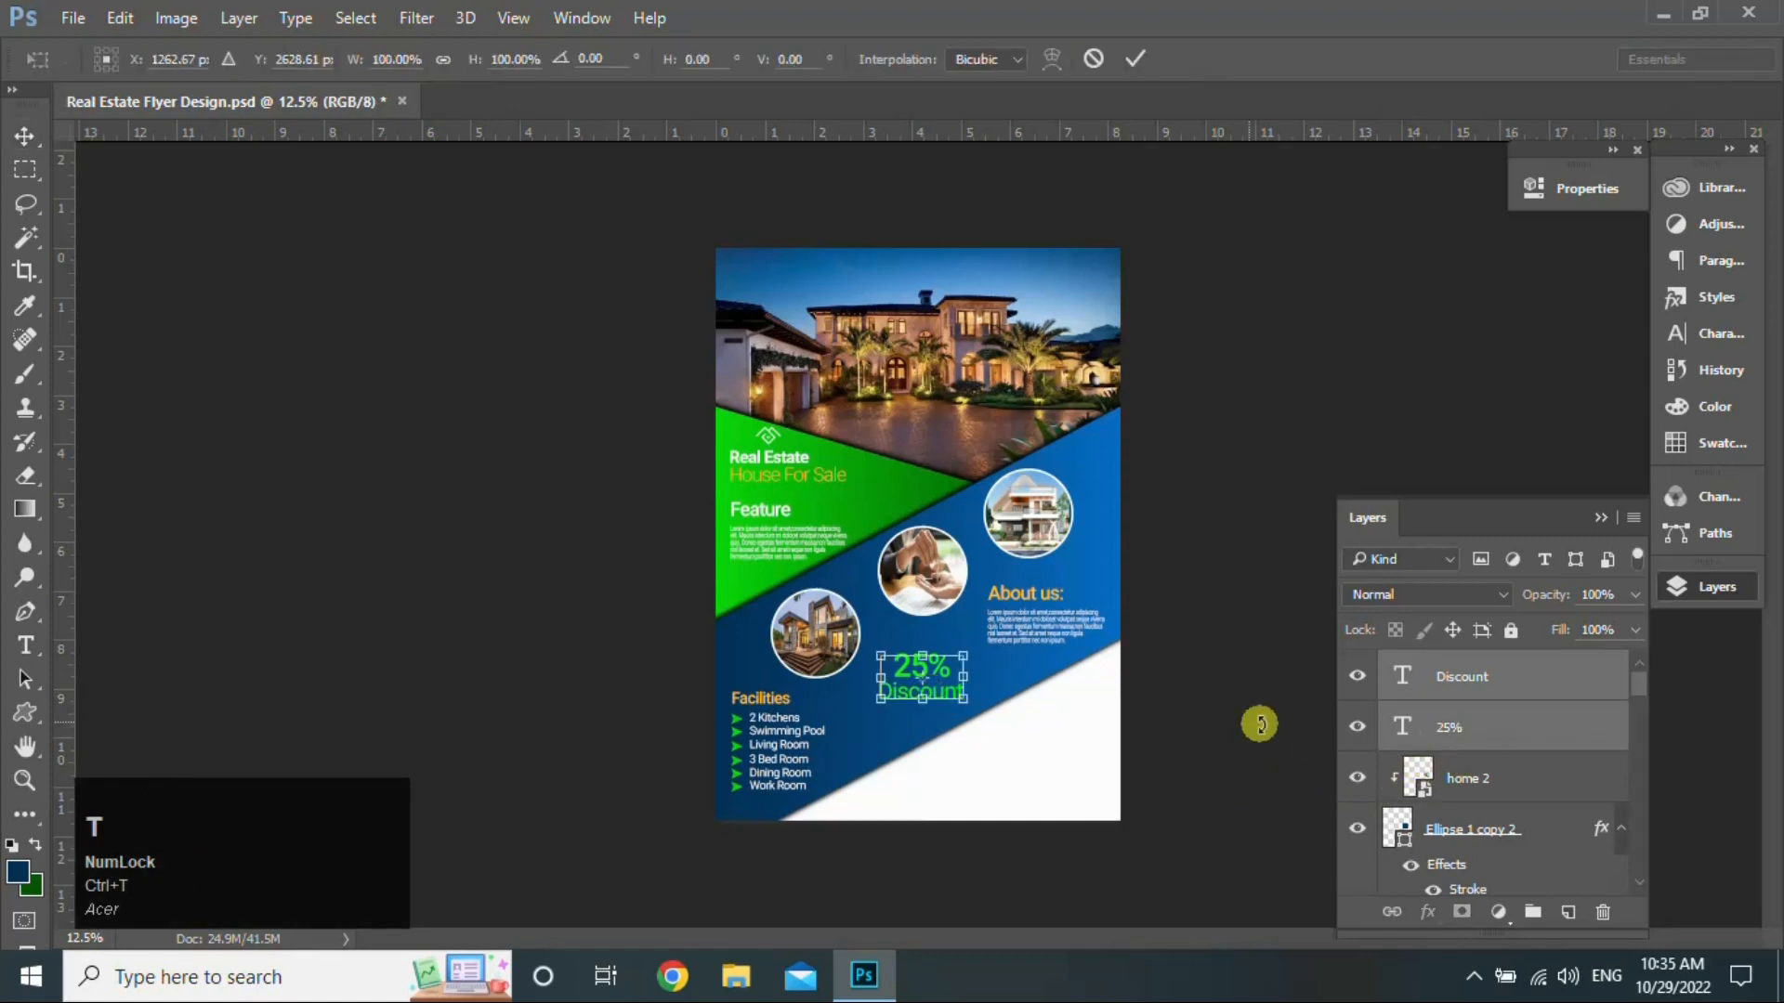
left_click_drag(960, 696, 907, 672)
key("Return")
Step: Duplicate the "Discount" text and place the copy in the white area at the flyer's lower right
left_click(1593, 677)
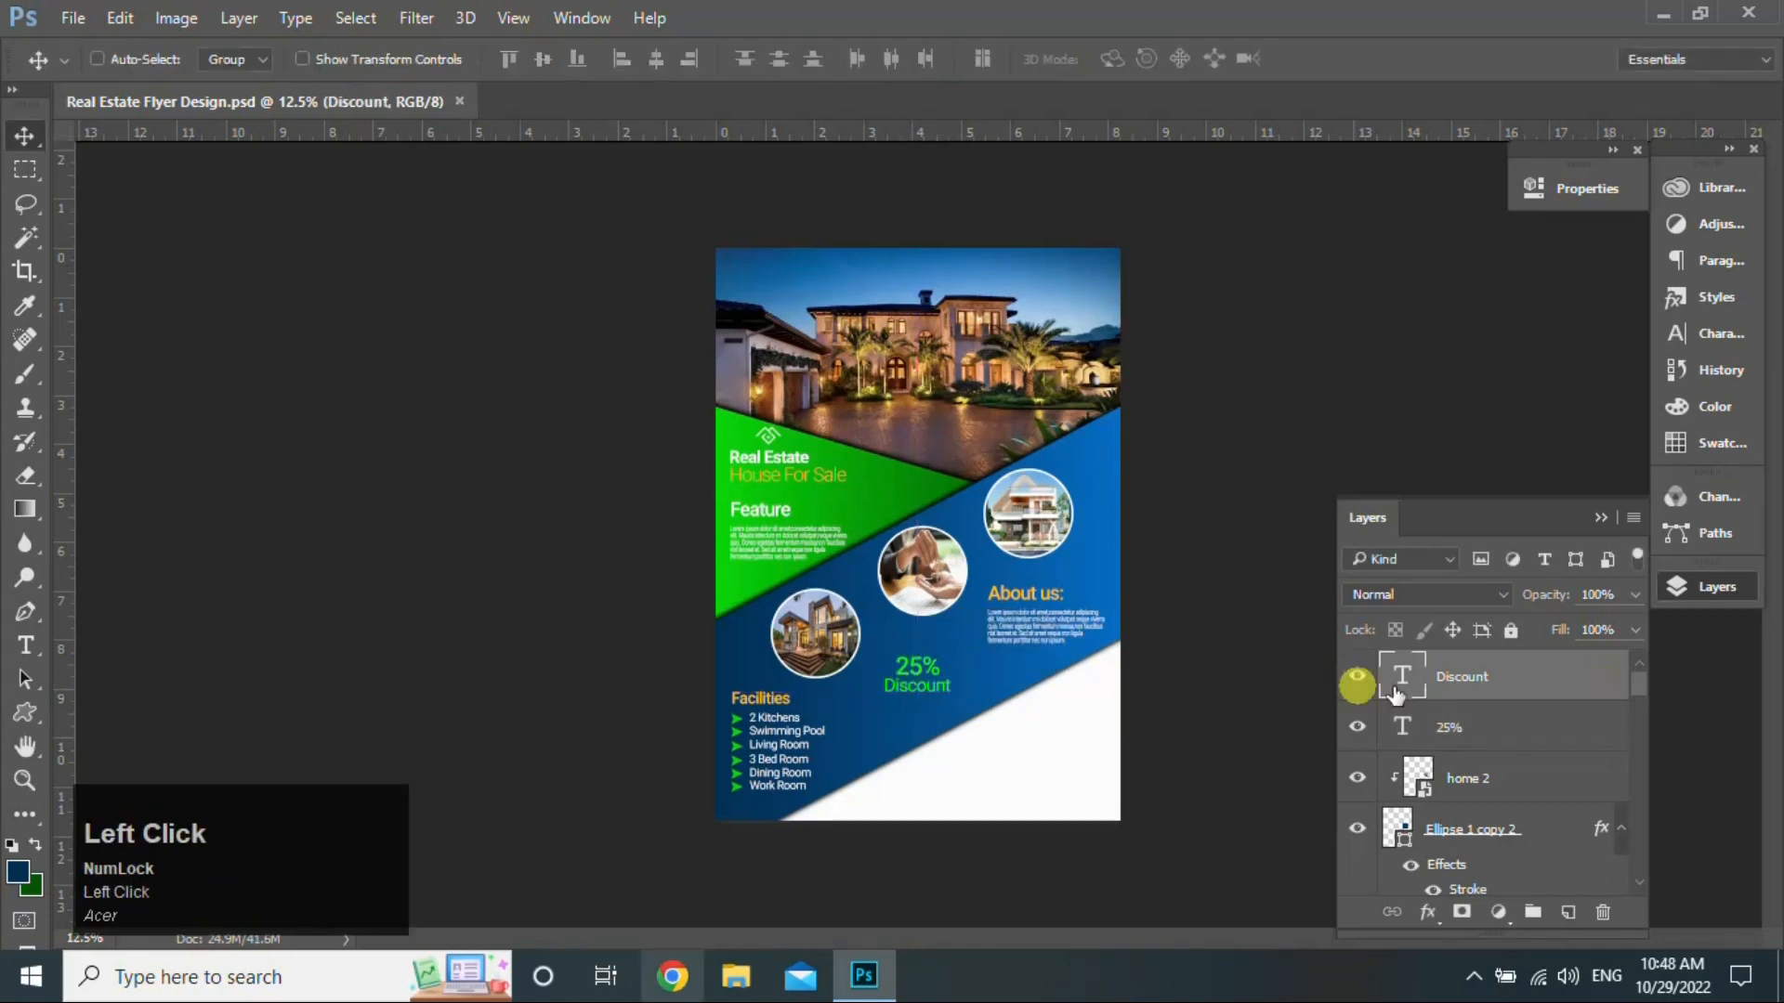
left_click(992, 703)
left_click_drag(928, 693, 1078, 725)
Step: Recolor the copied text in the white area to near-black #020202 and replace its wording with "Contact us:"
left_click(25, 644)
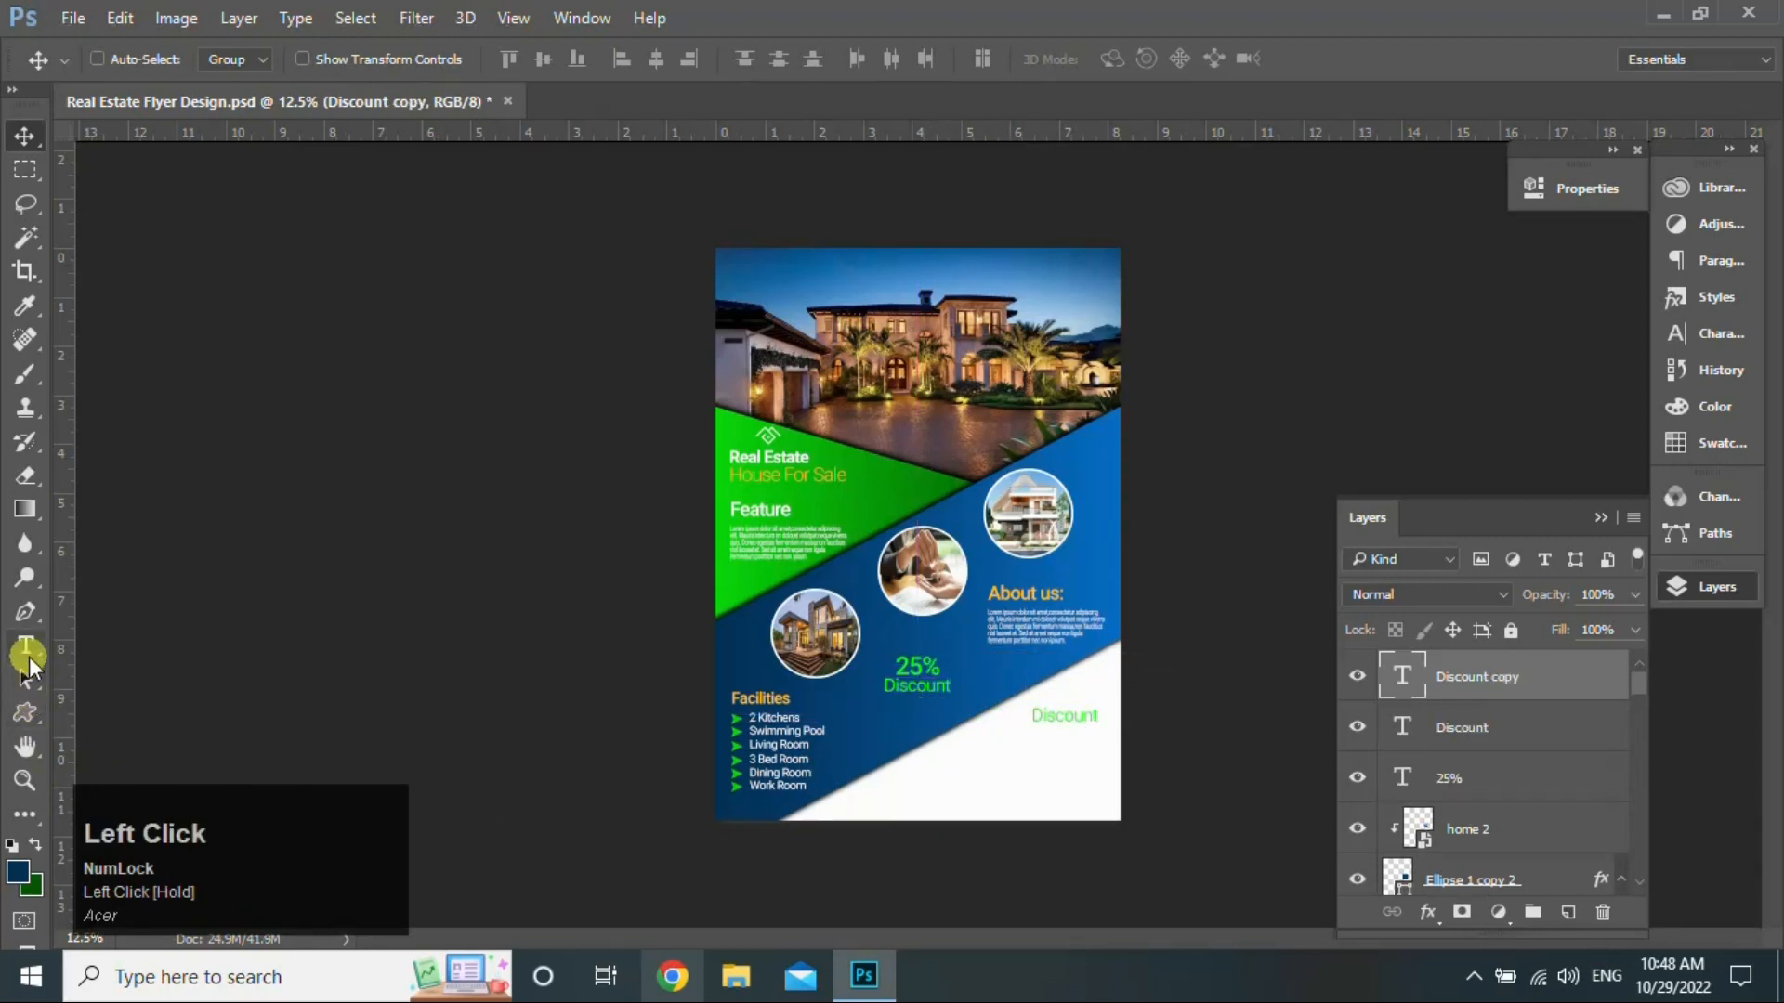
left_click(1036, 714)
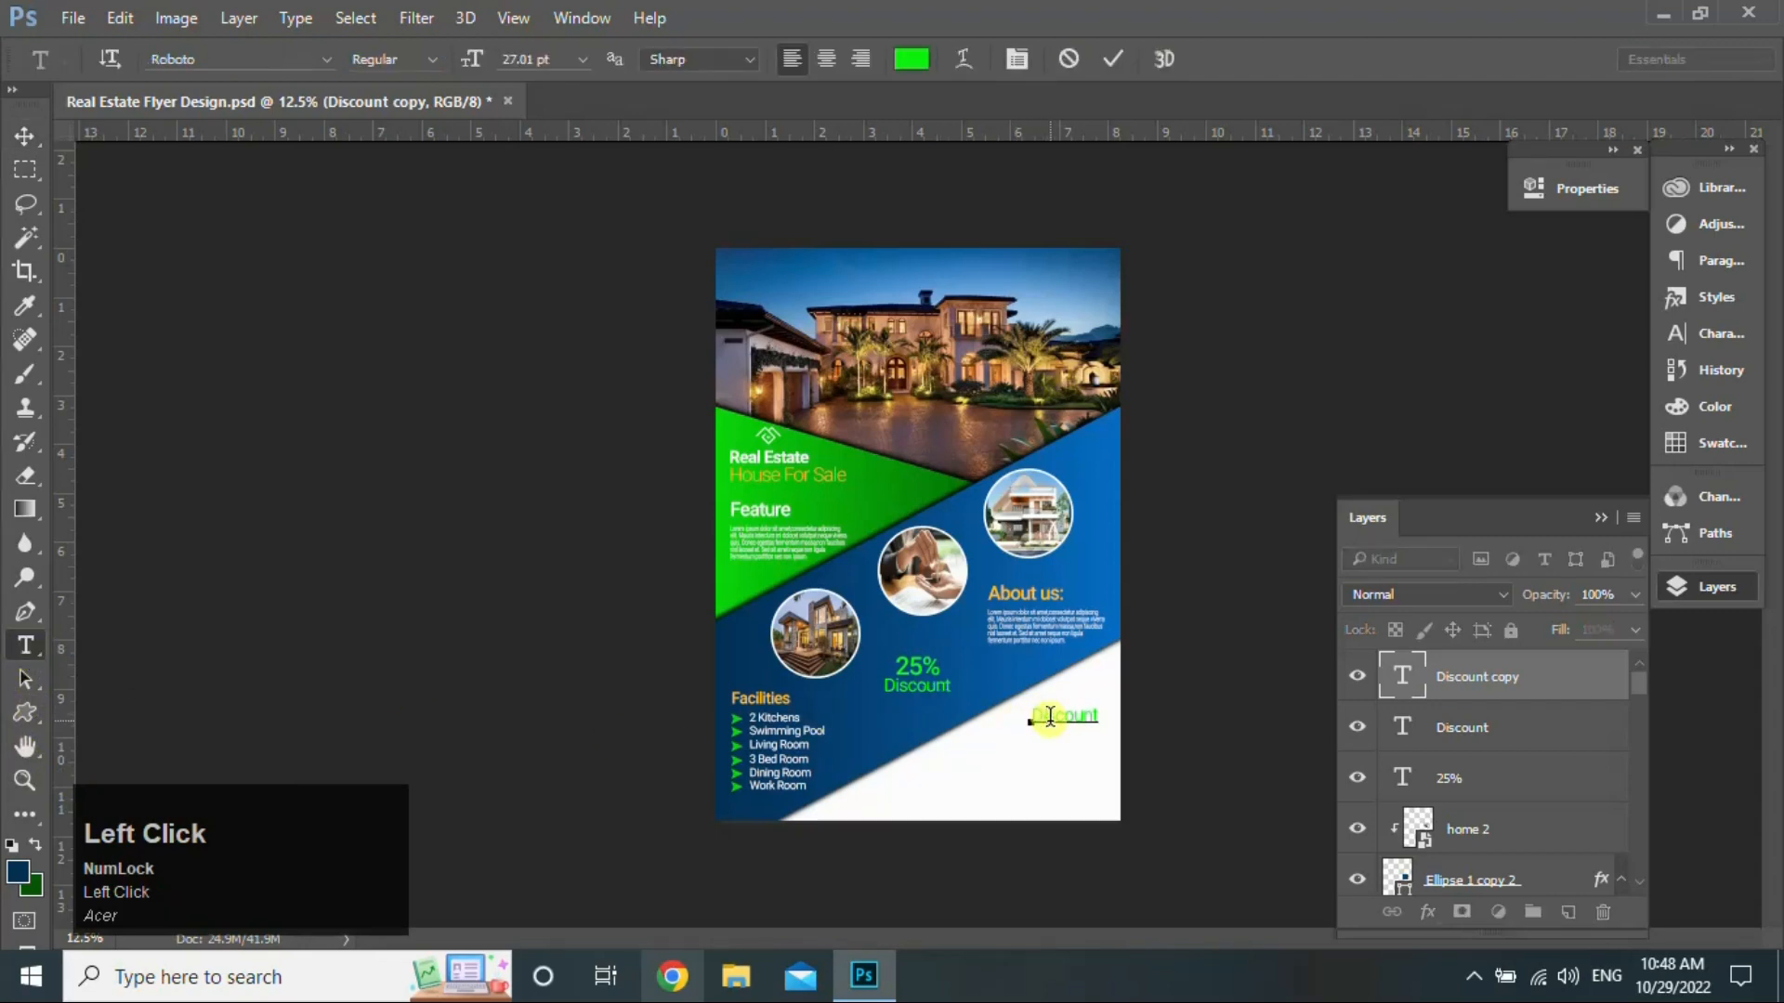
key("ctrl+a")
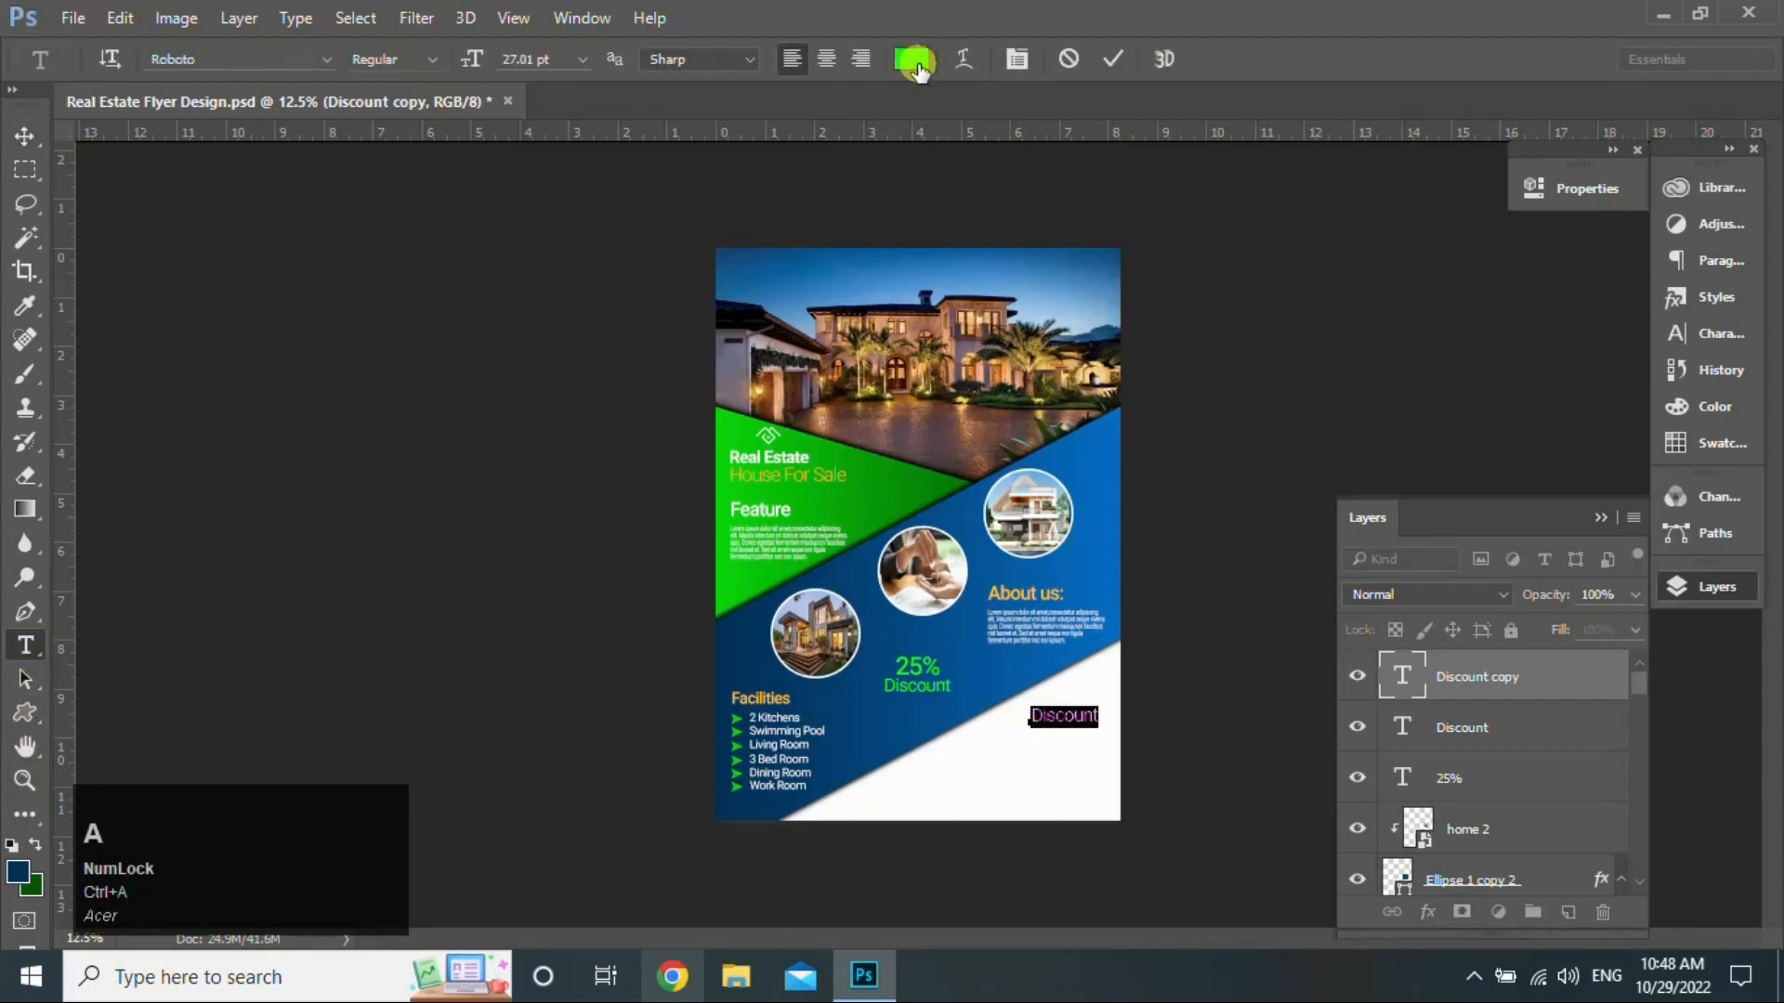
left_click(917, 69)
left_click(1039, 554)
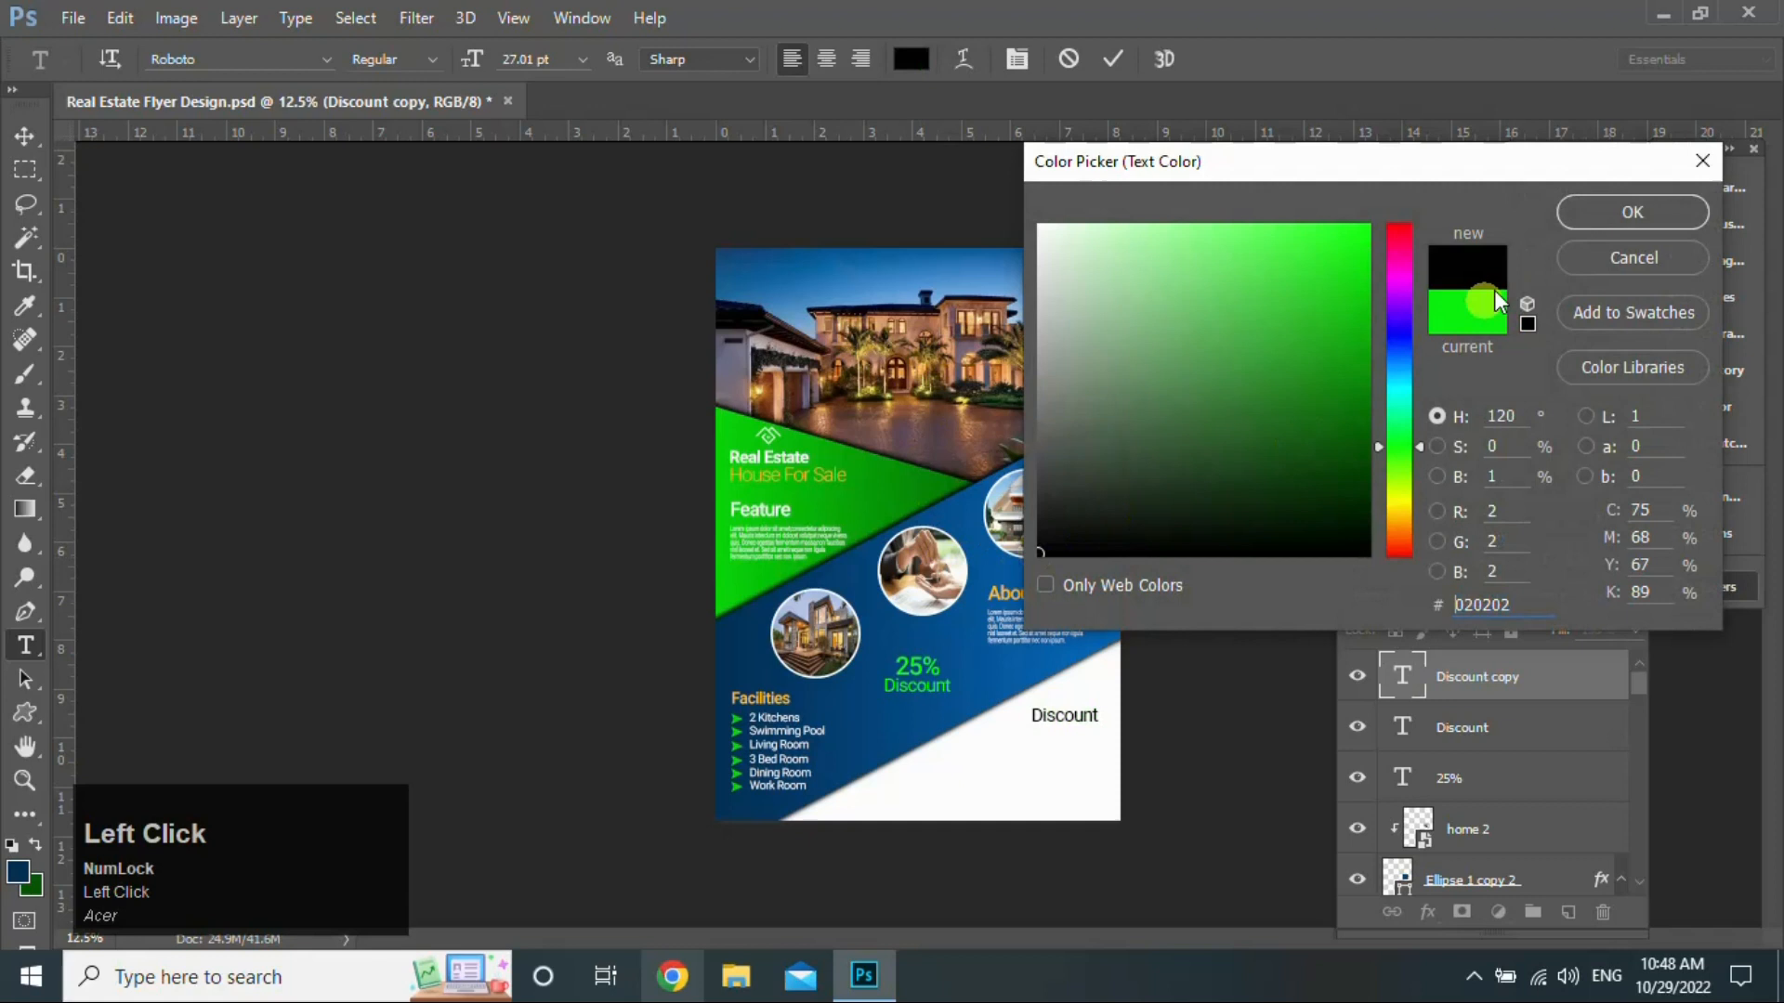
left_click(1596, 212)
key("Caps_Lock")
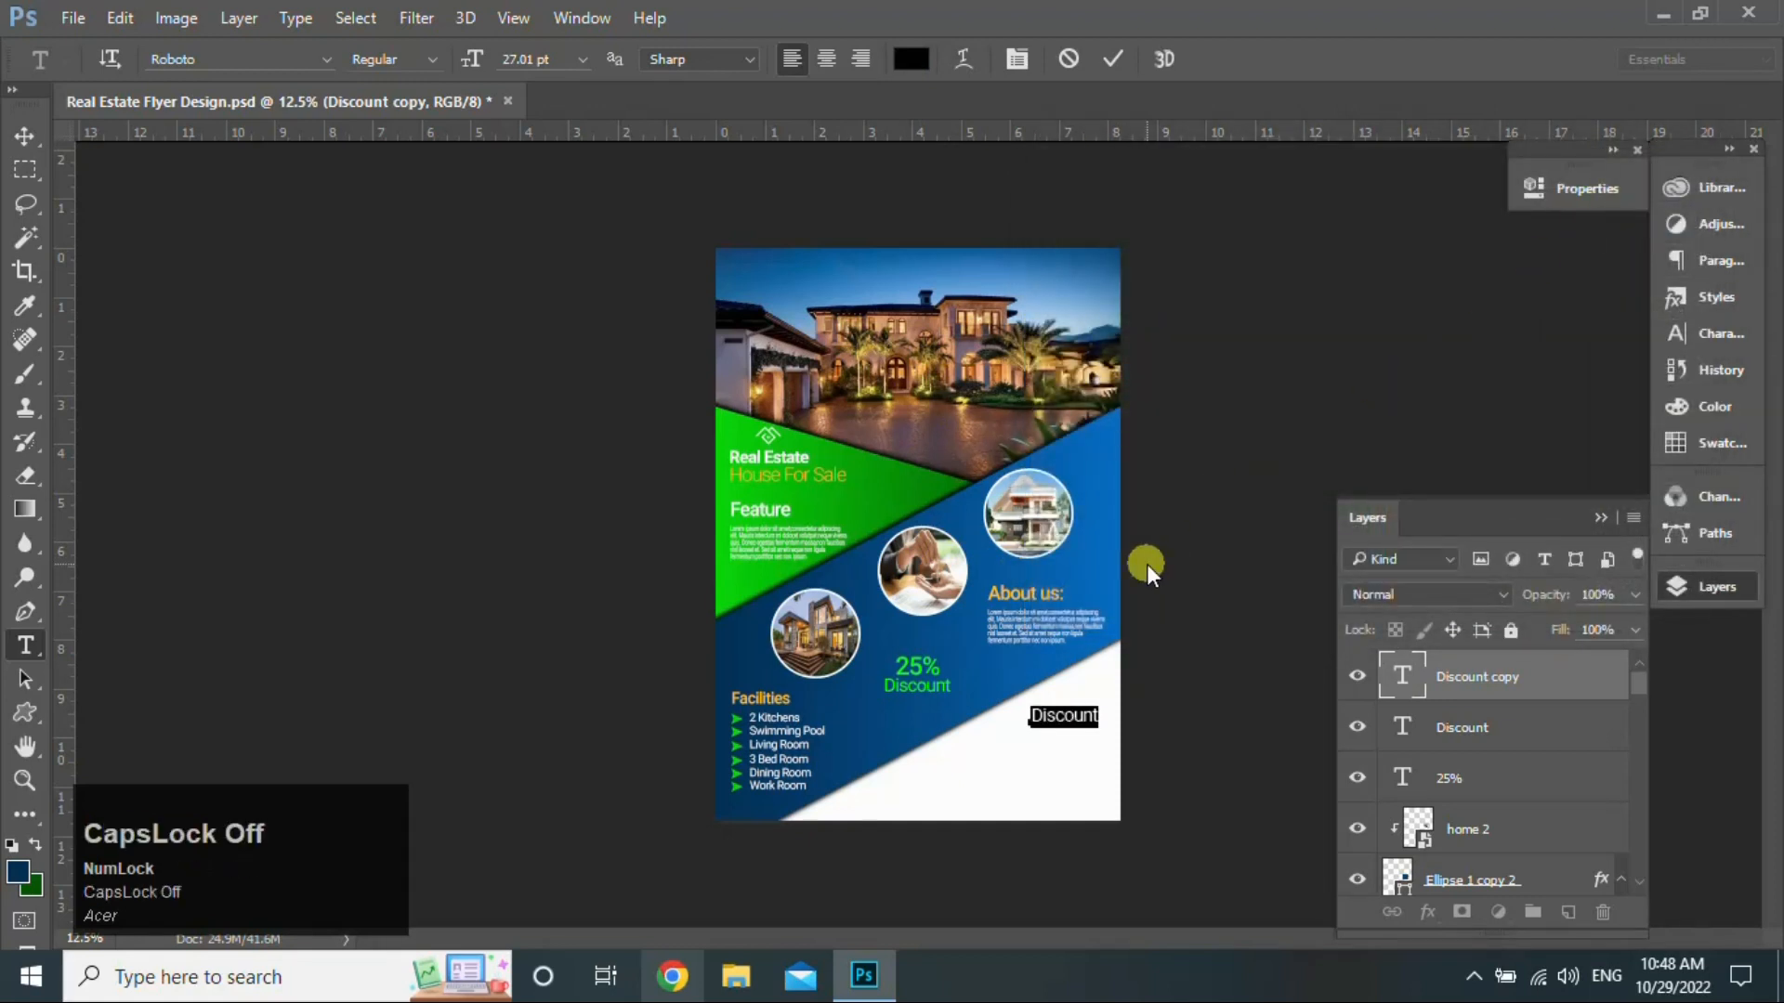
type("Contact us:")
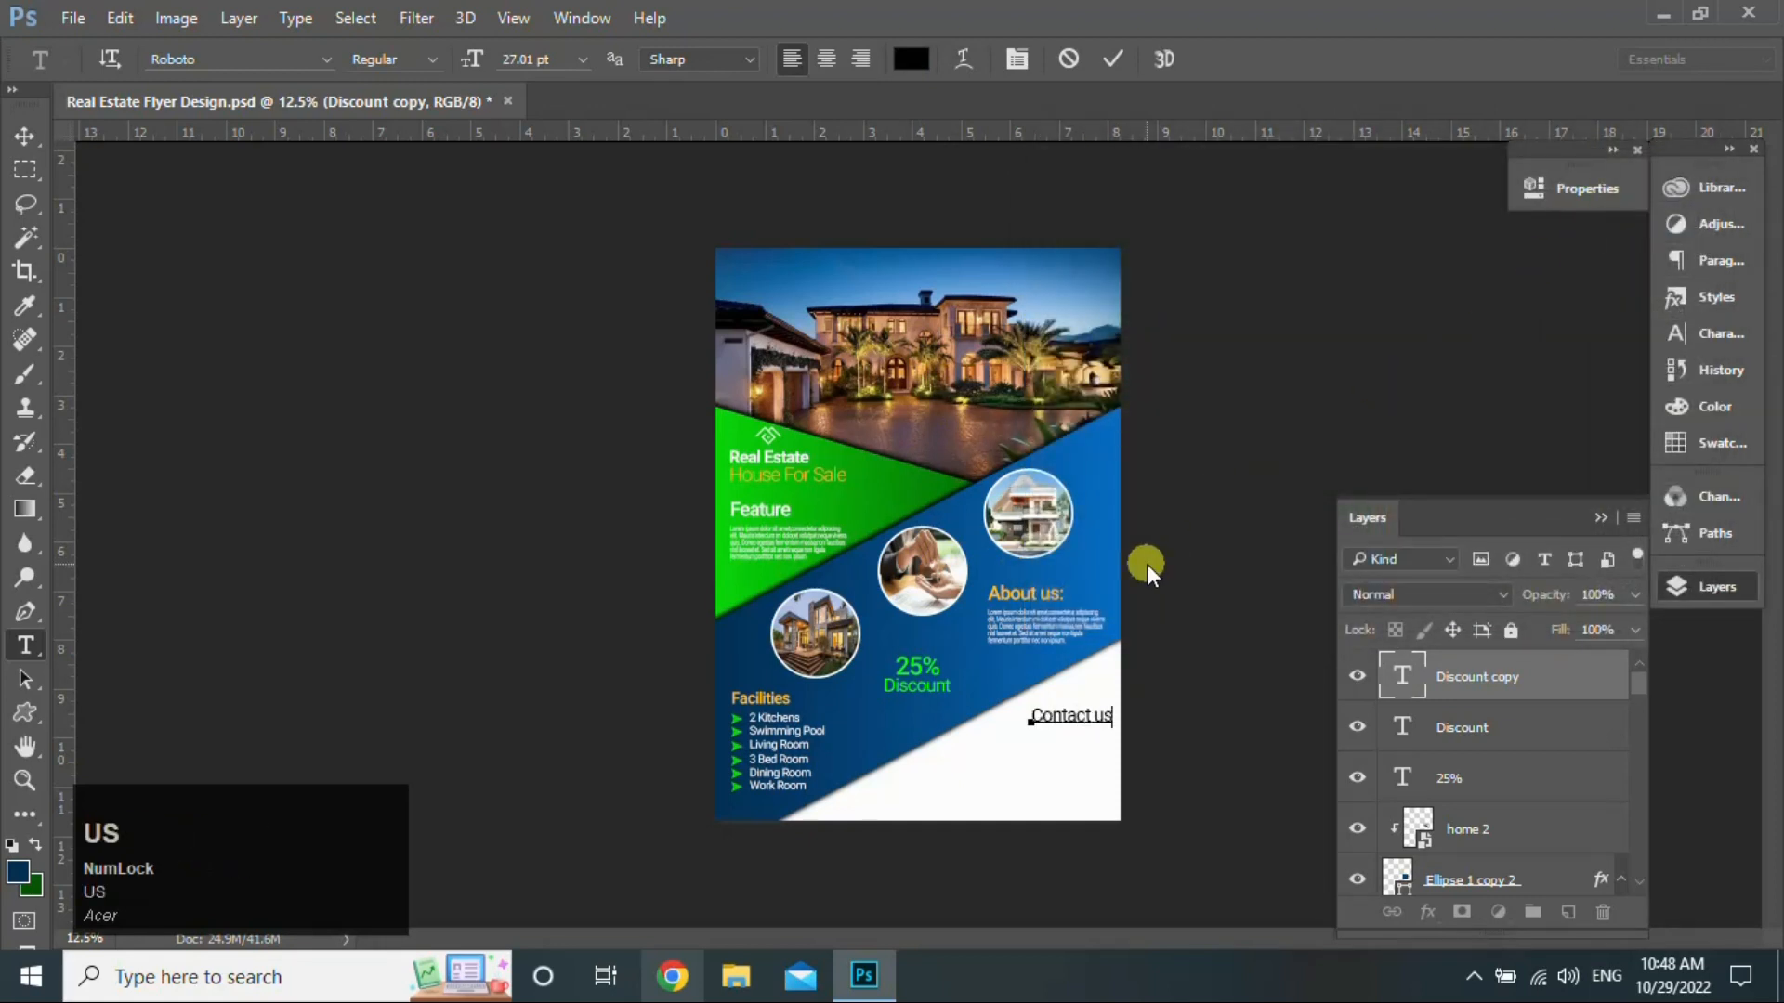
Step: Scale the "Contact us:" text down to about 86% and position it near the top of the white area
left_click(24, 136)
left_click_drag(1091, 715, 1097, 730)
key("ctrl+t")
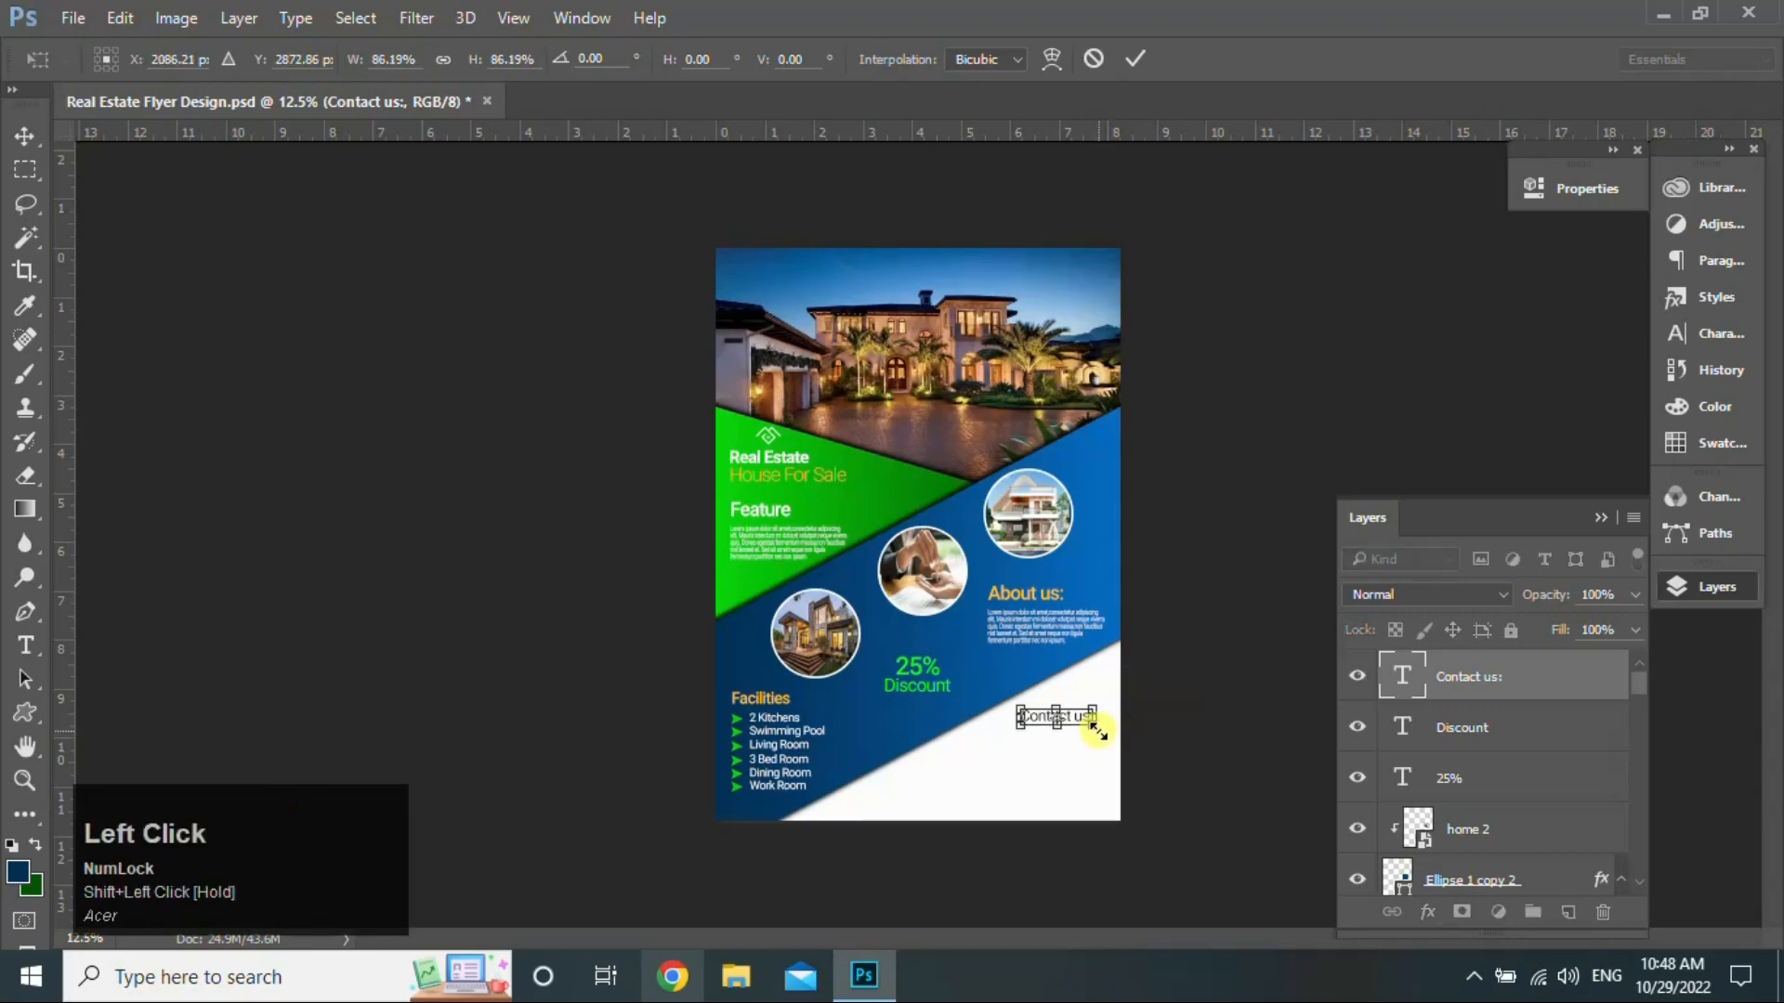
key("Return")
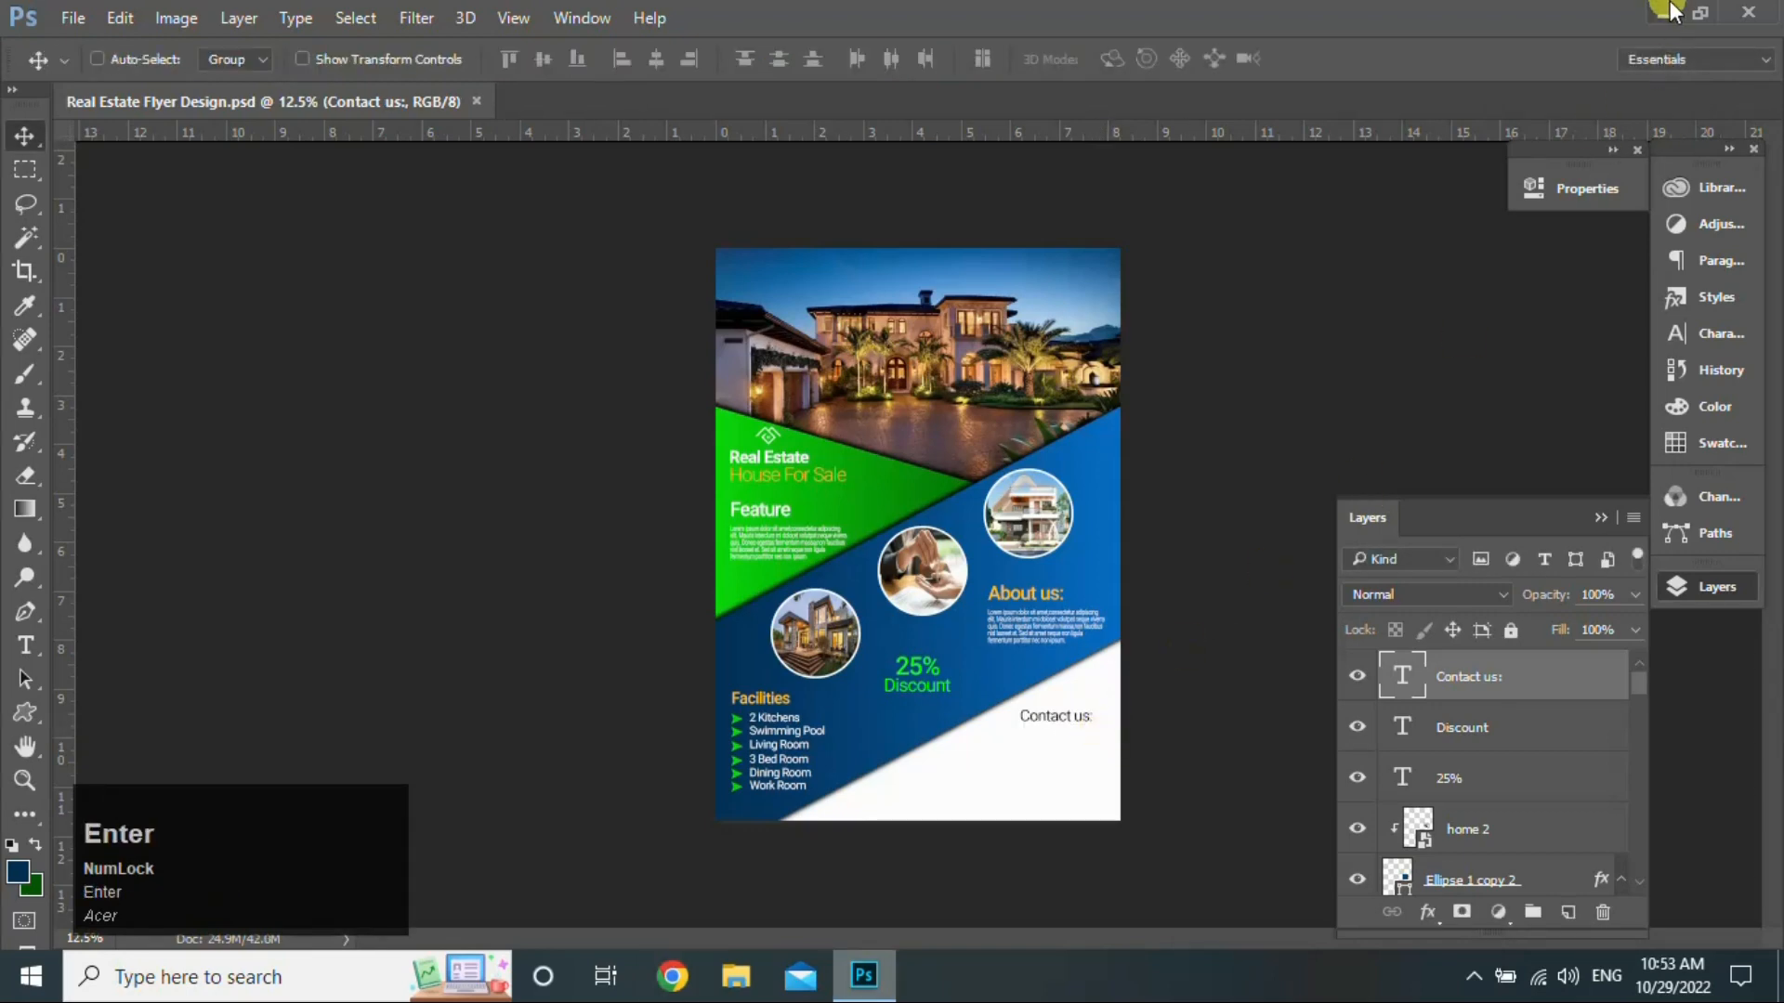
Step: Place the Cell, Location icon 1 and website icone image files from the desktop into the flyer in Photoshop
left_click(1663, 14)
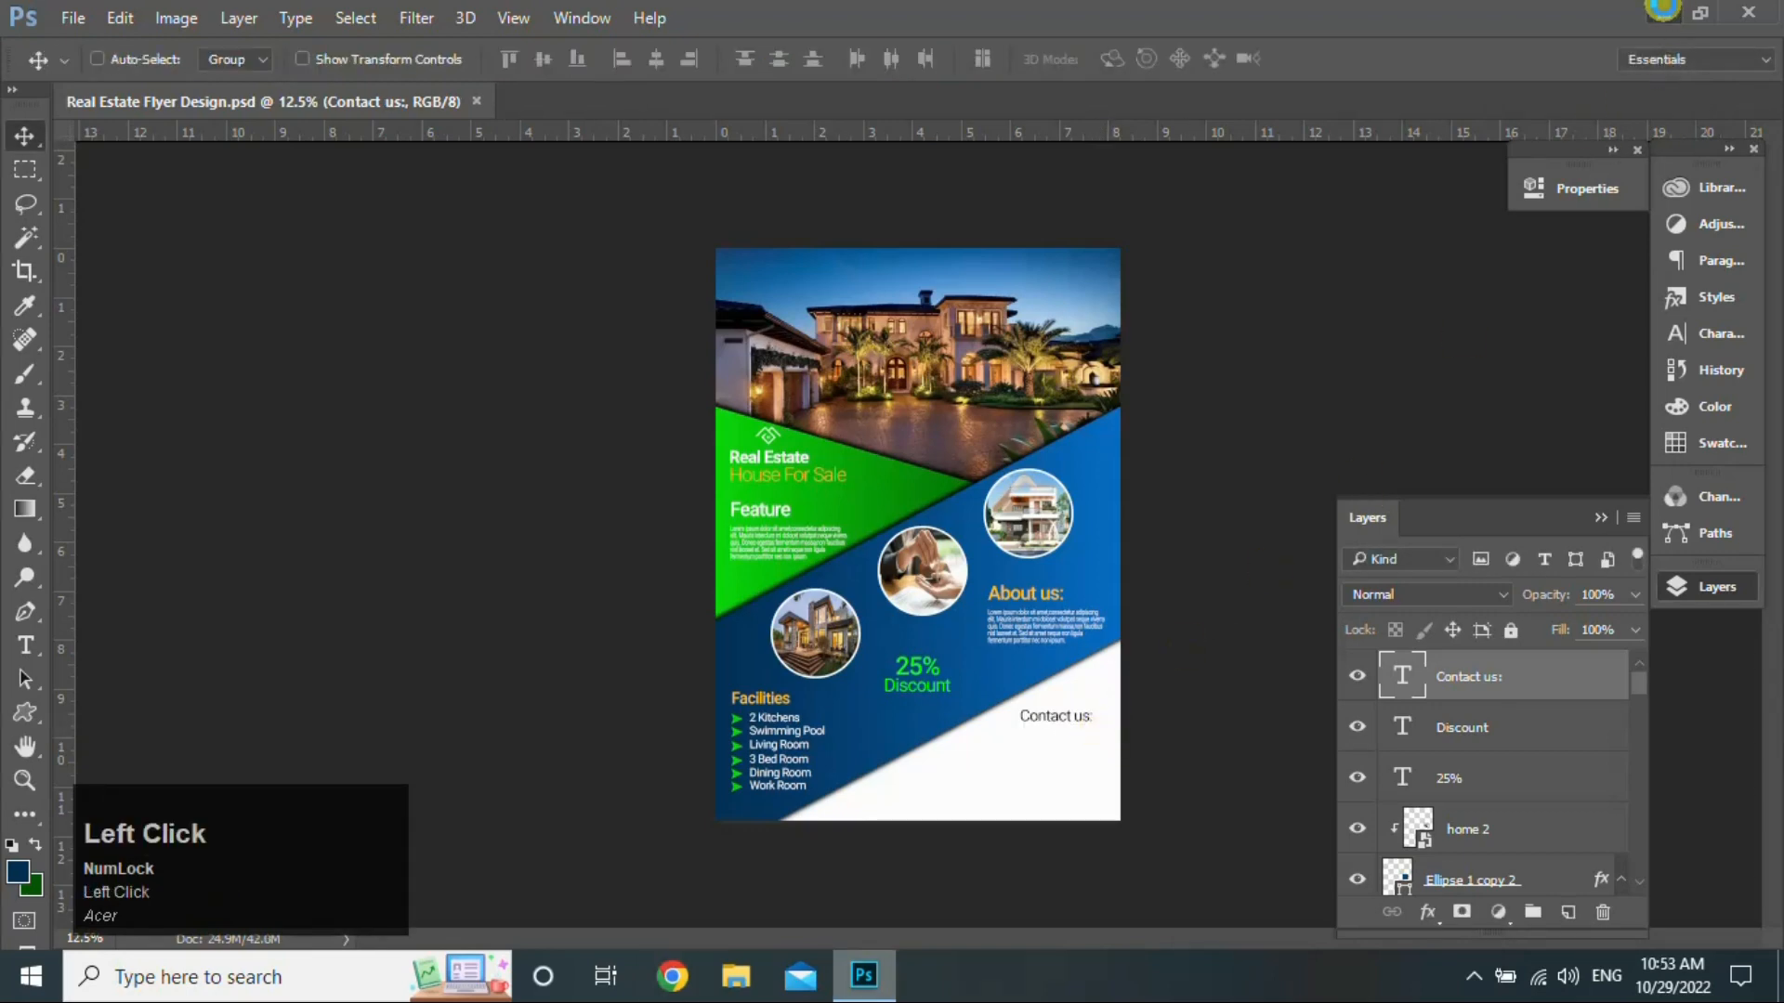
left_click(645, 65)
left_click(734, 65, "ctrl")
left_click(637, 212, "ctrl")
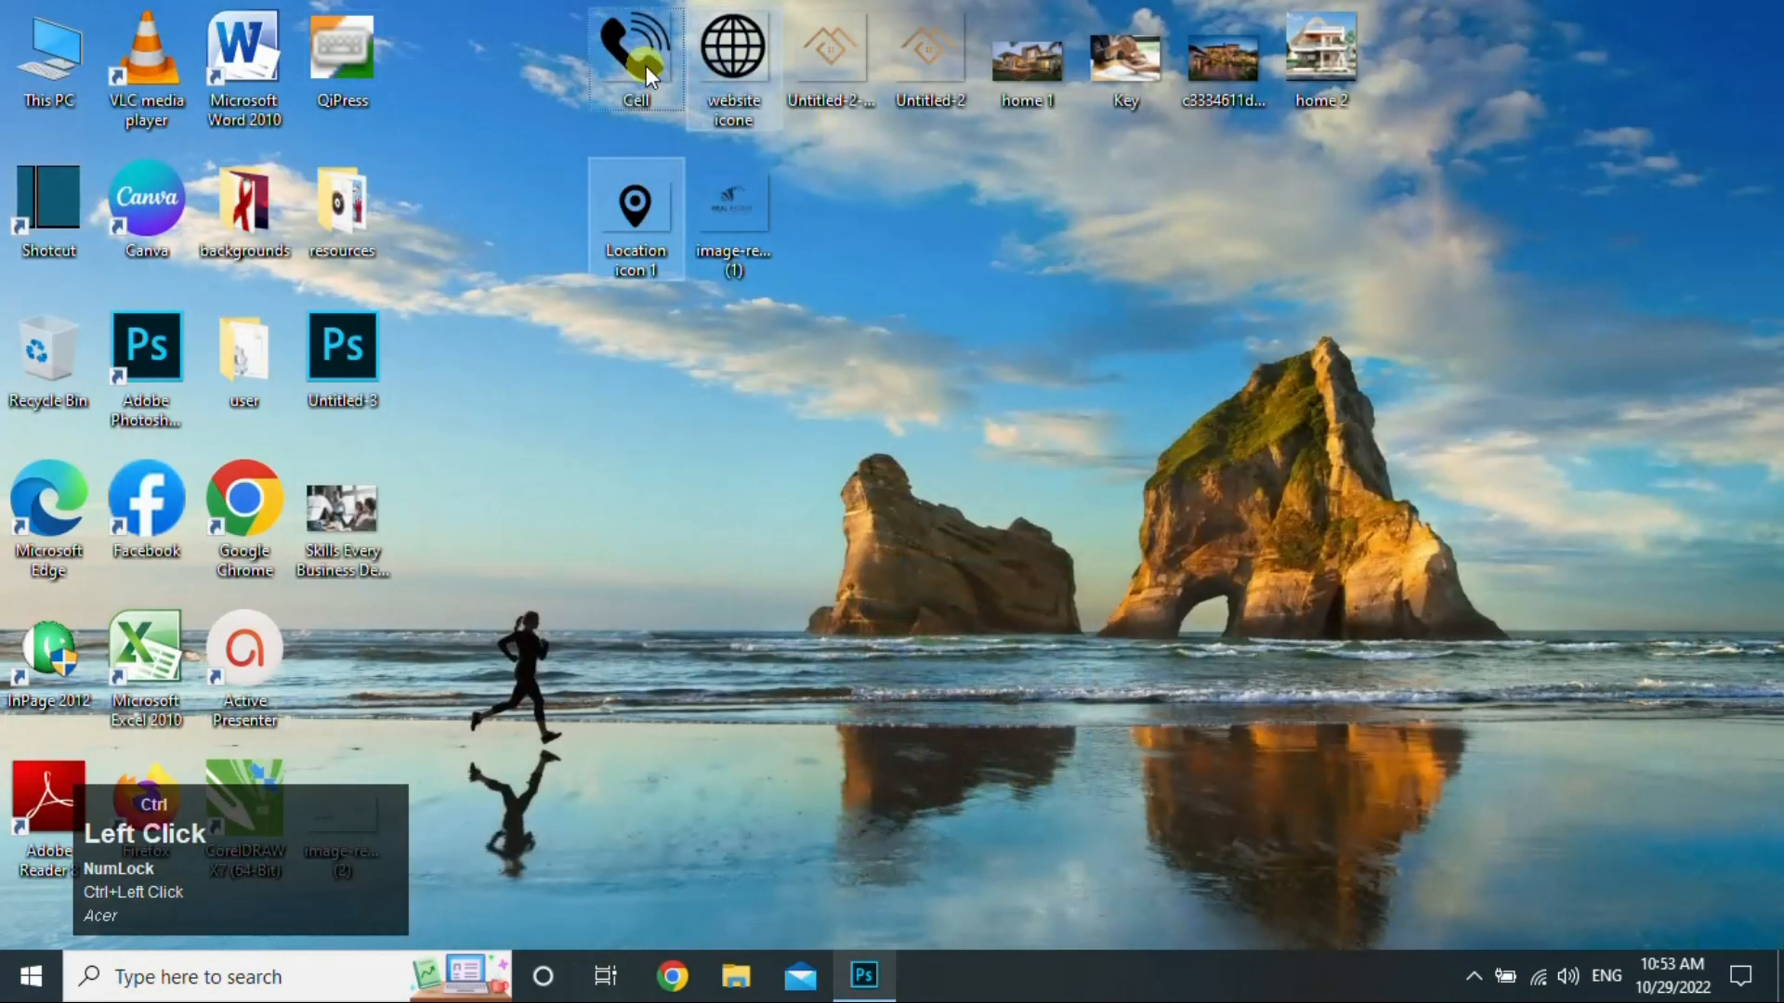
left_click_drag(645, 65, 850, 464)
left_click(877, 56)
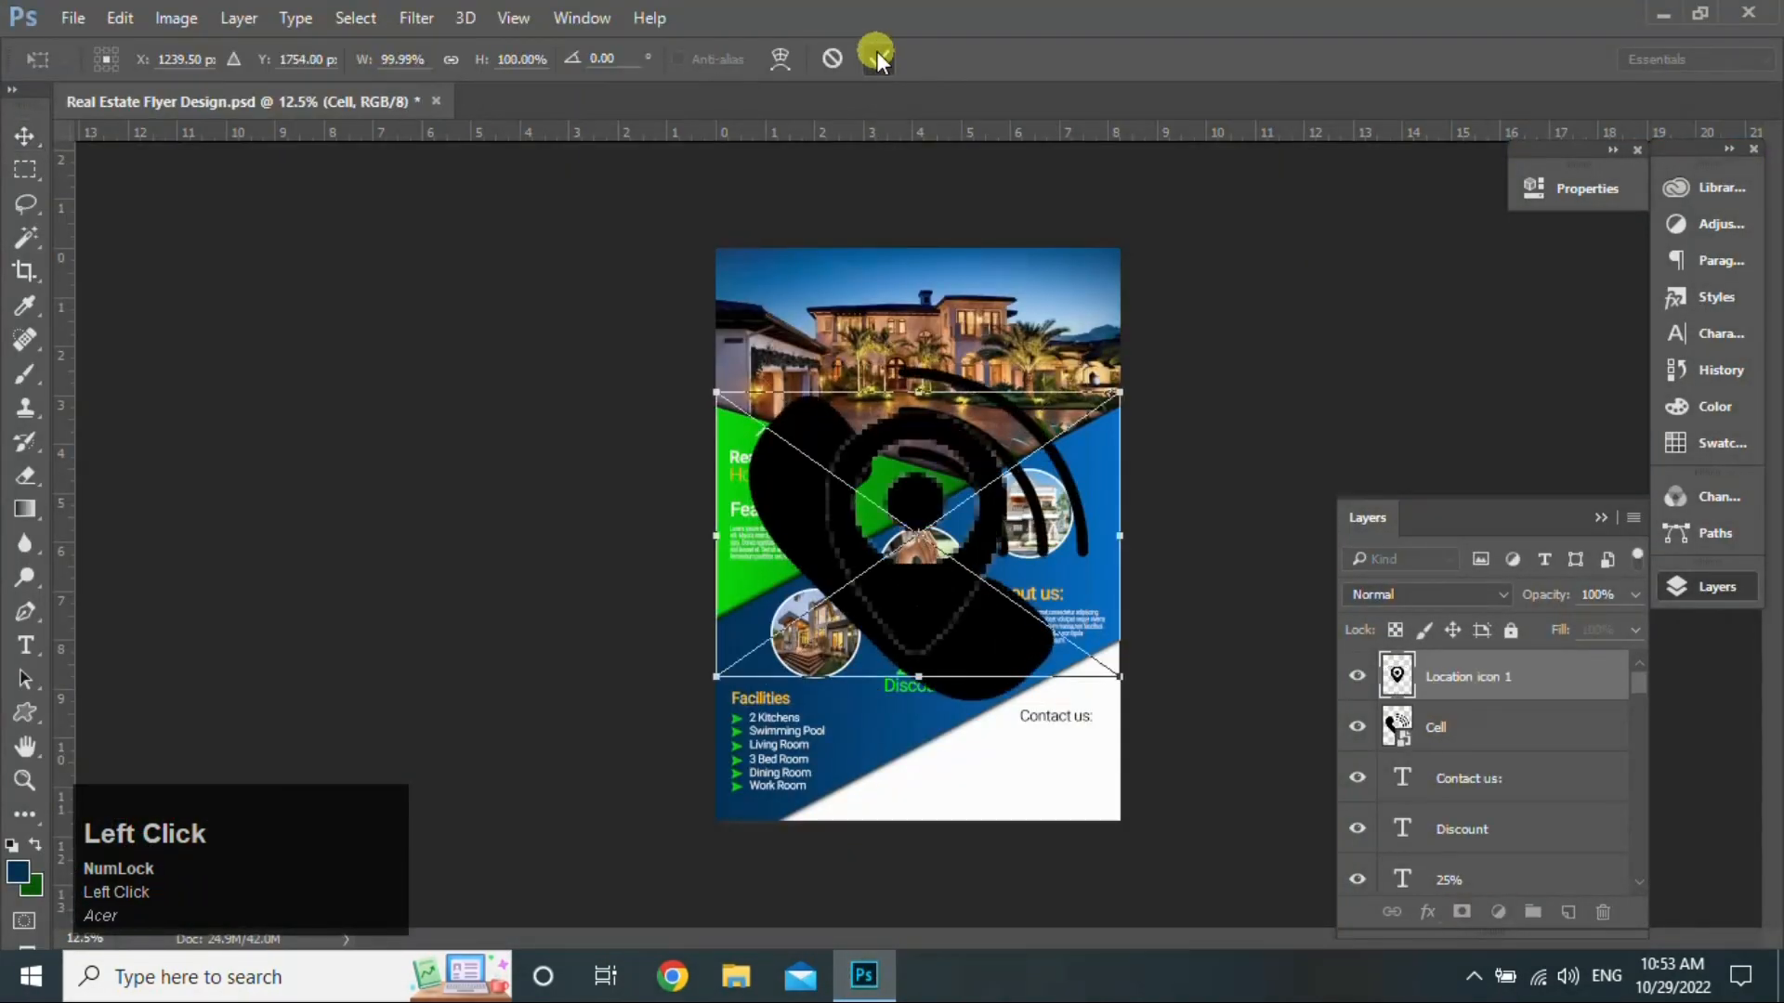
left_click(877, 56)
left_click(877, 56)
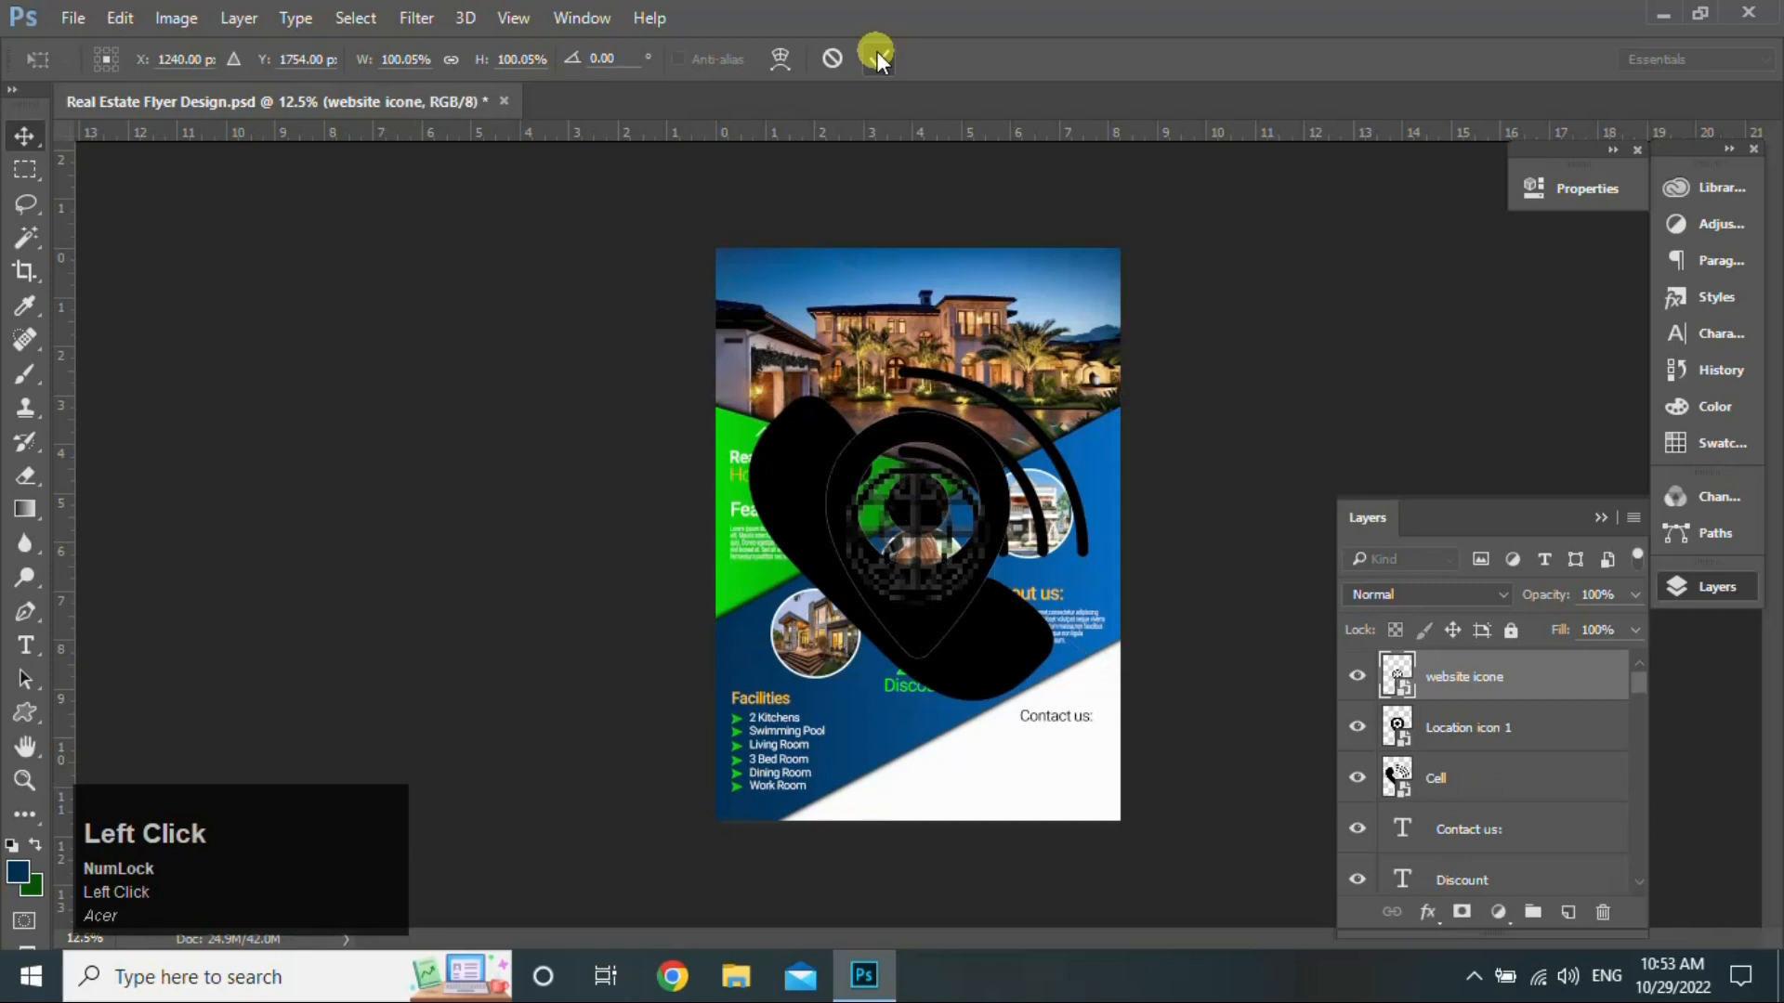
Step: Scale the website, location and cell icon layers down together to about 14%
left_click(1530, 728, "ctrl")
left_click(1534, 778, "ctrl")
key("ctrl+t")
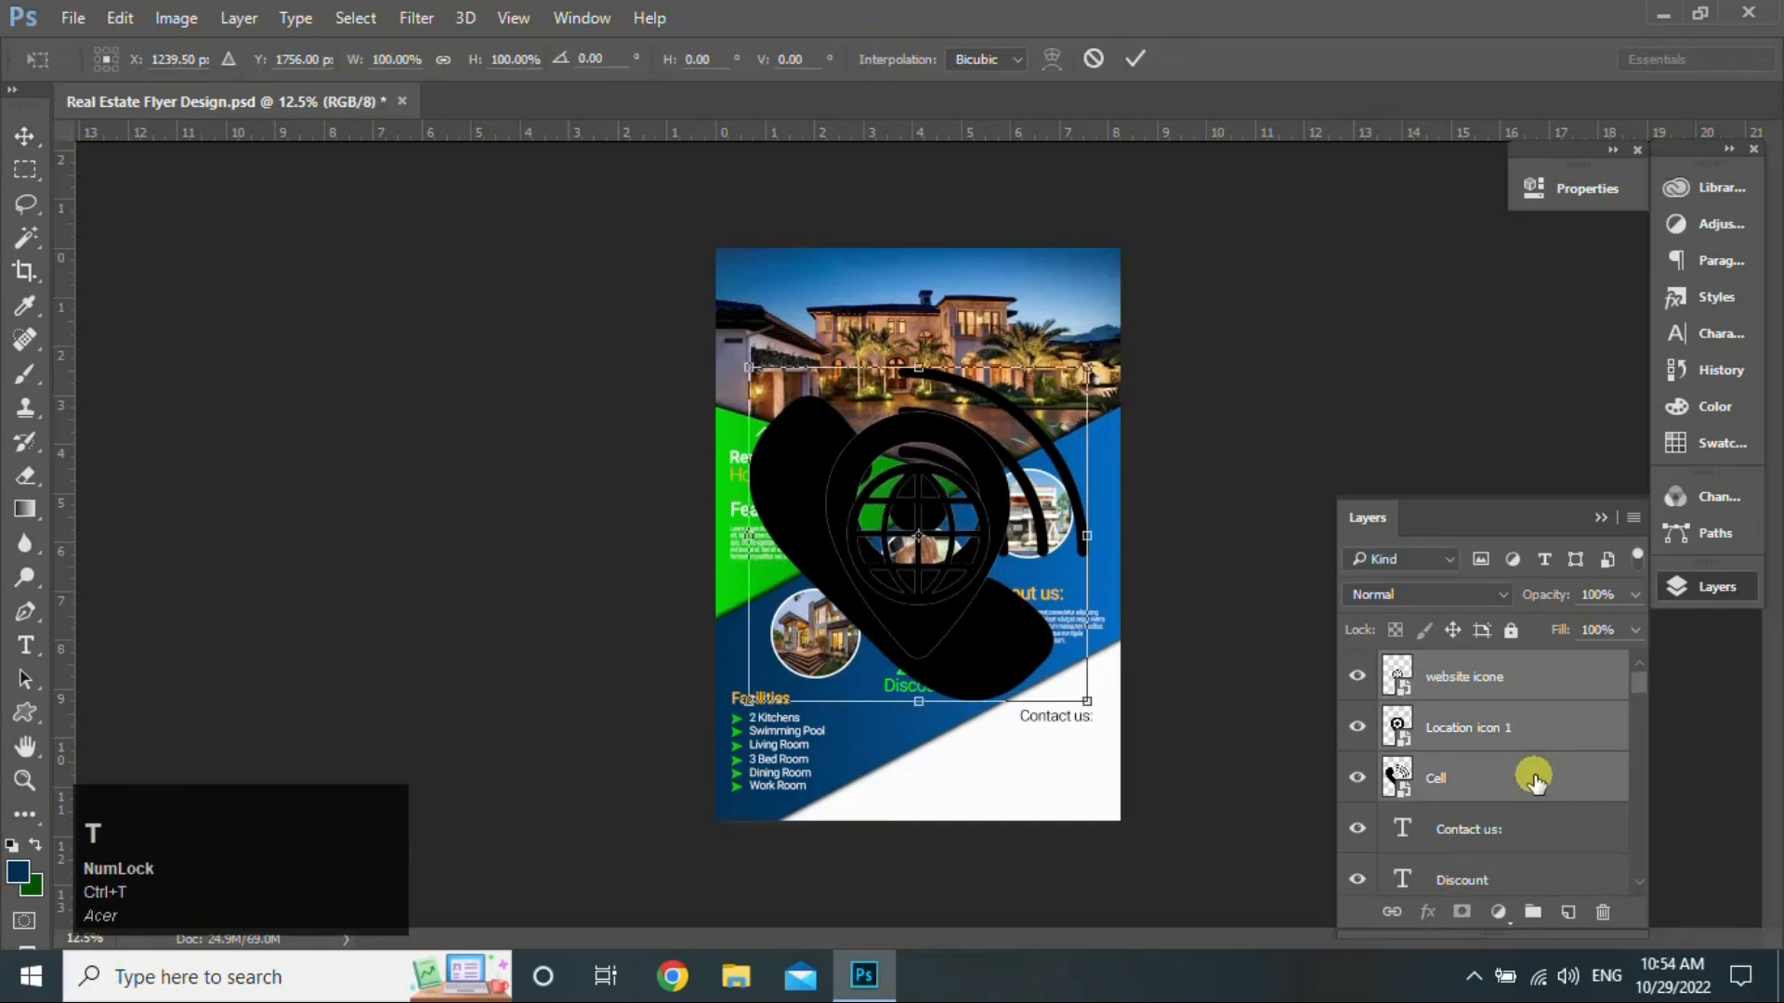
left_click_drag(1087, 701, 790, 416)
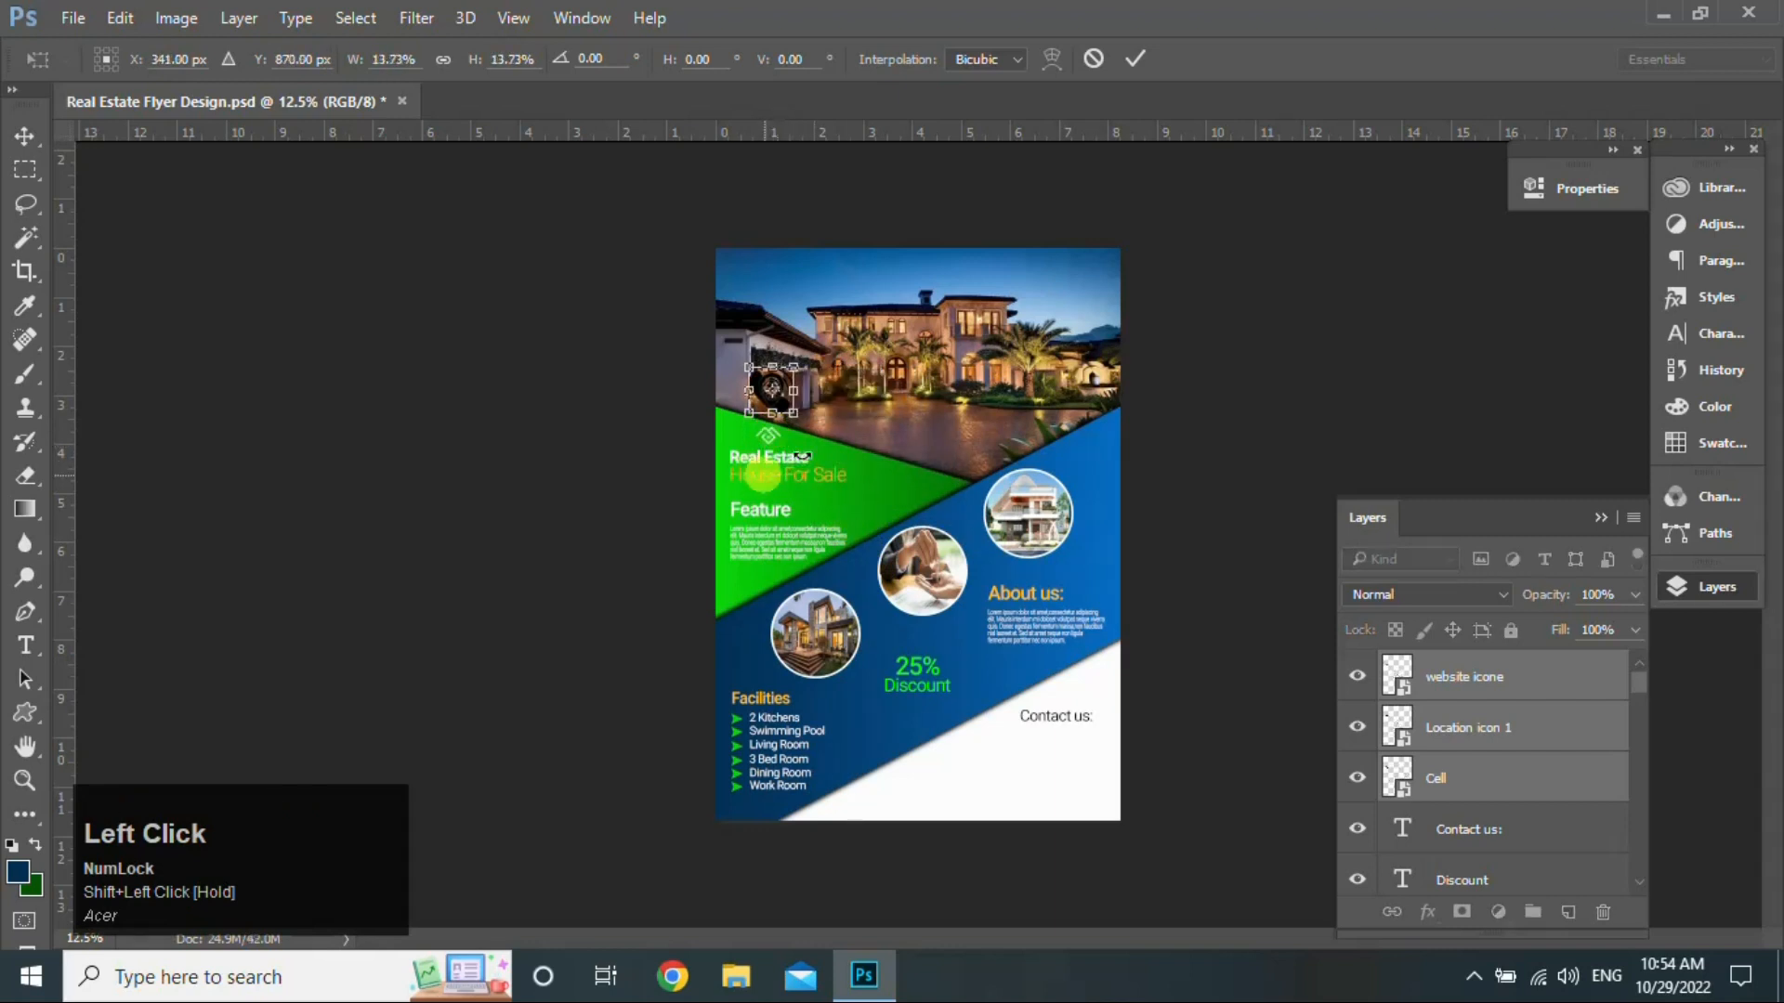
left_click(1130, 59)
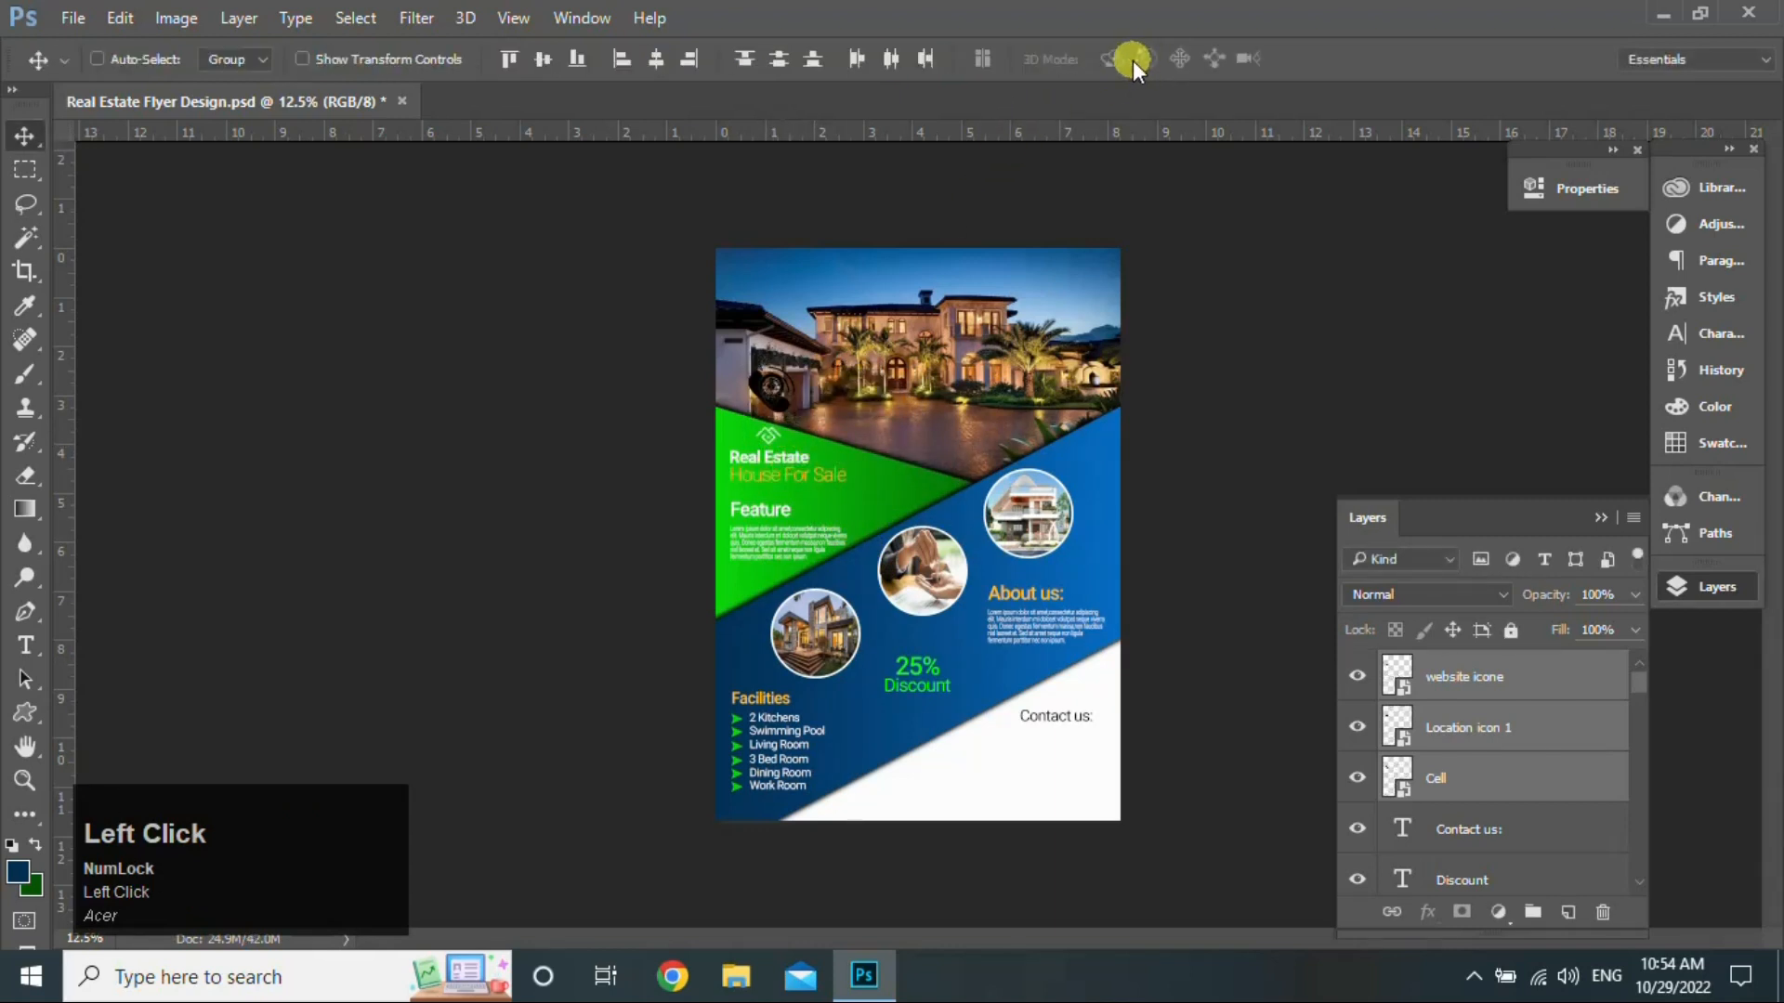
Step: Bring the Location icon 1 layer to the top of the stack and place its shrunken icon below and left of "Contact us:"
left_click(1549, 731)
left_click_drag(1545, 723, 1533, 675)
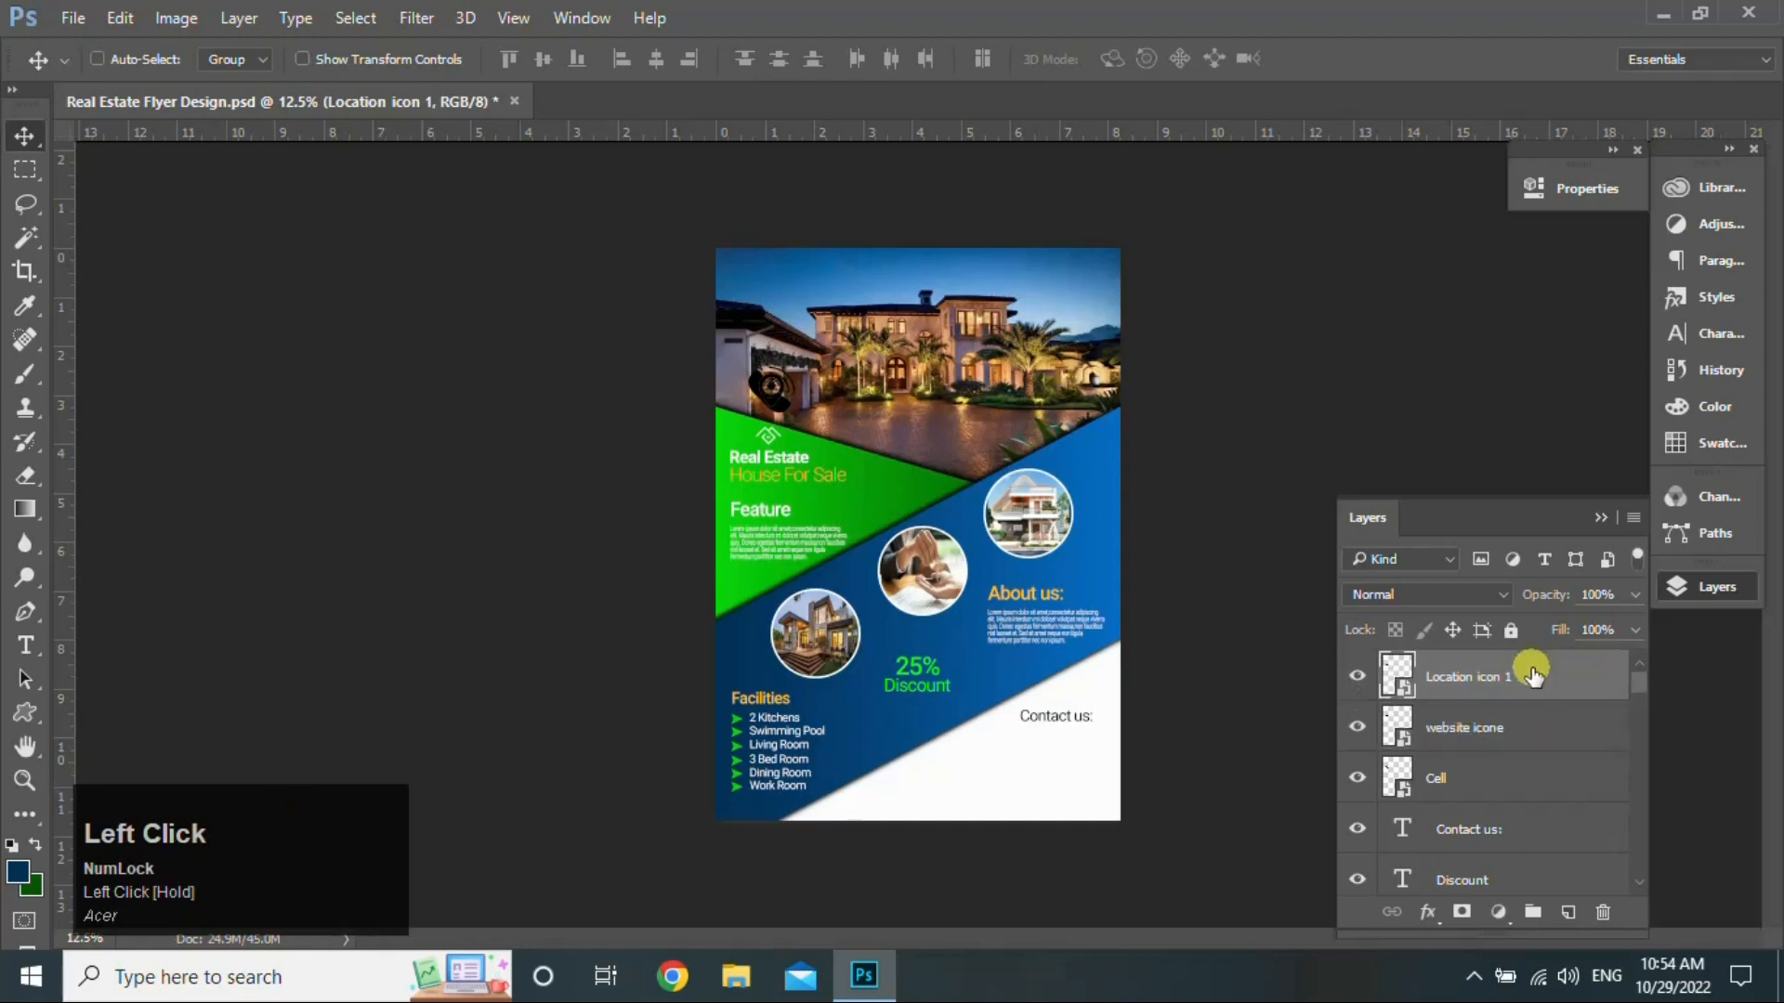
left_click_drag(773, 407, 992, 753)
key("ctrl+t")
key("Return")
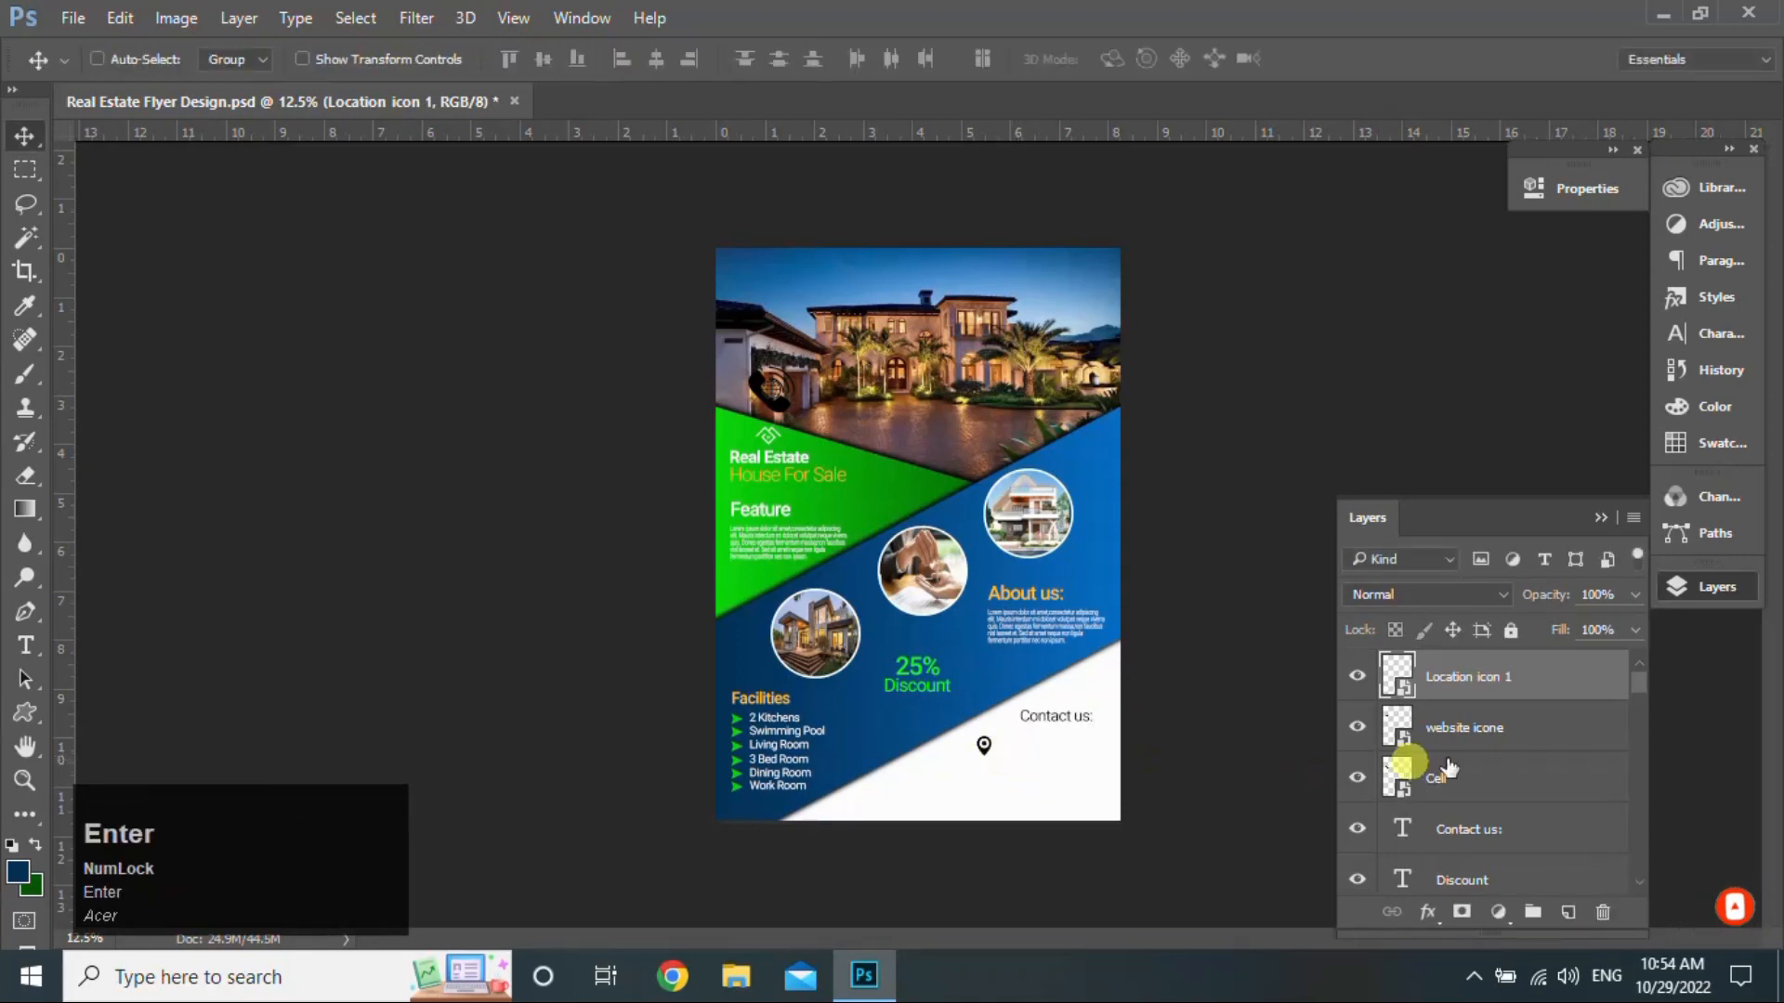
Step: Reorder the Cell layer above website icone and place the phone icon, shrunk to about 7%, directly under the location icon
left_click_drag(1486, 777, 1489, 706)
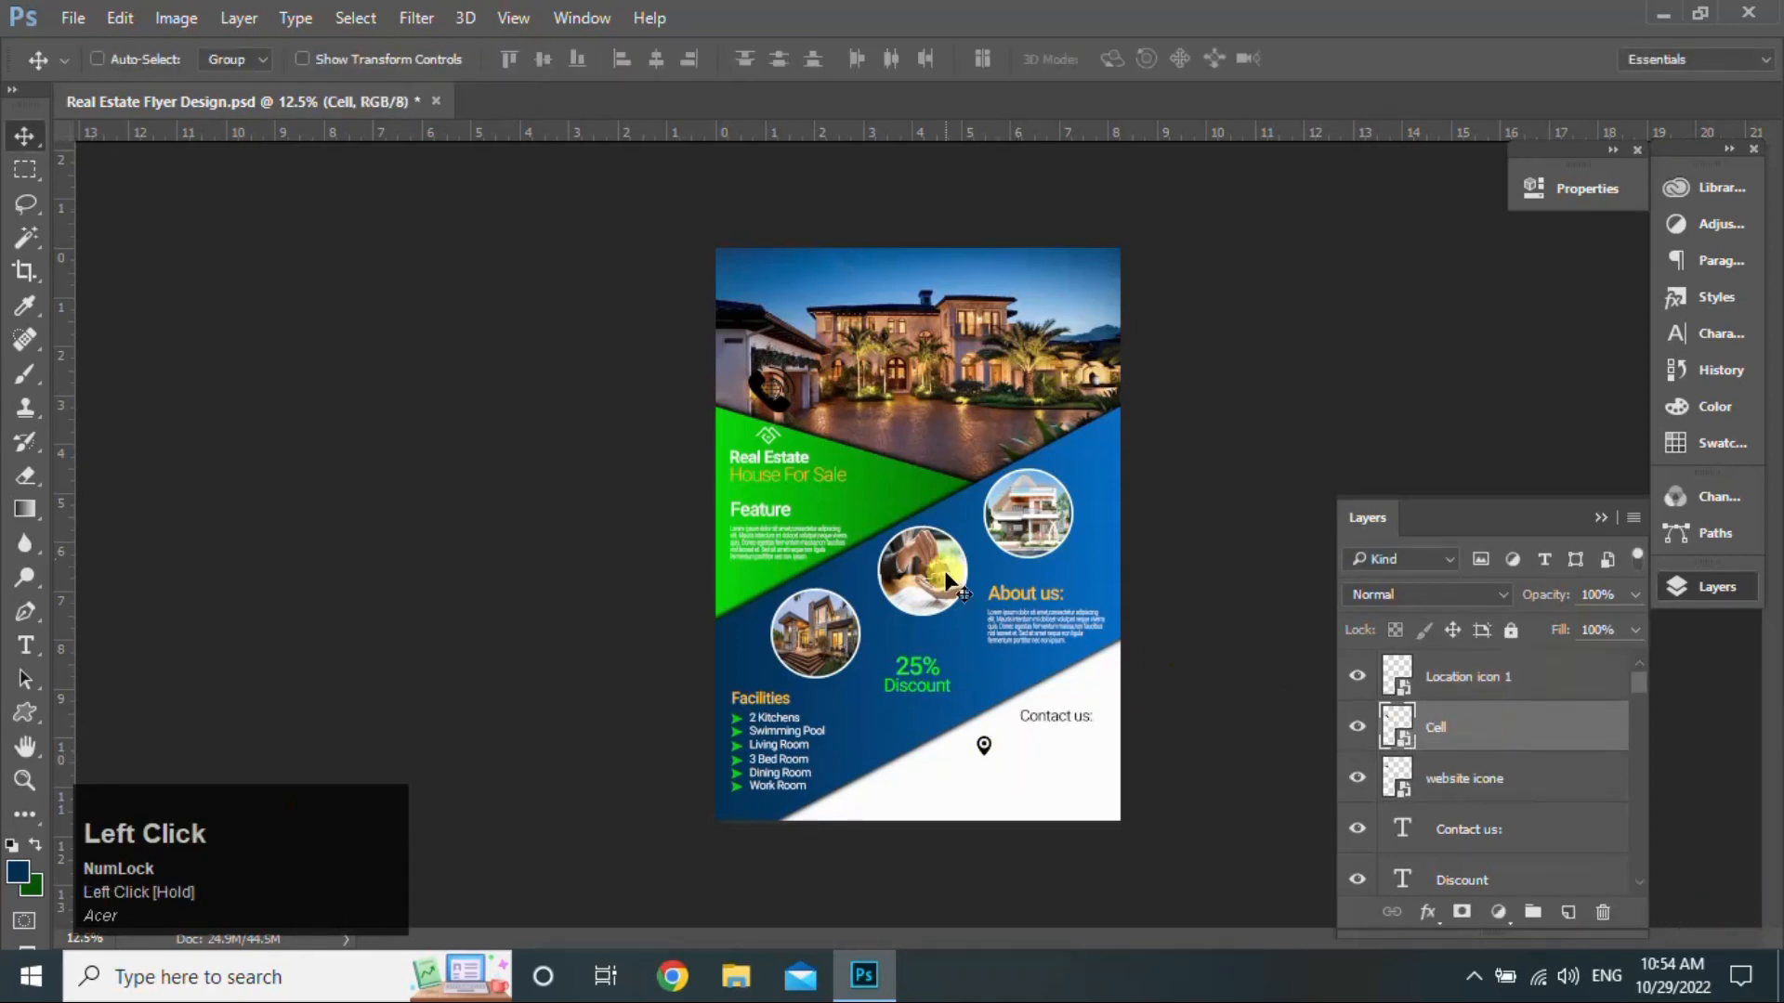
left_click_drag(770, 426, 987, 783)
key("ctrl+t")
key("Return")
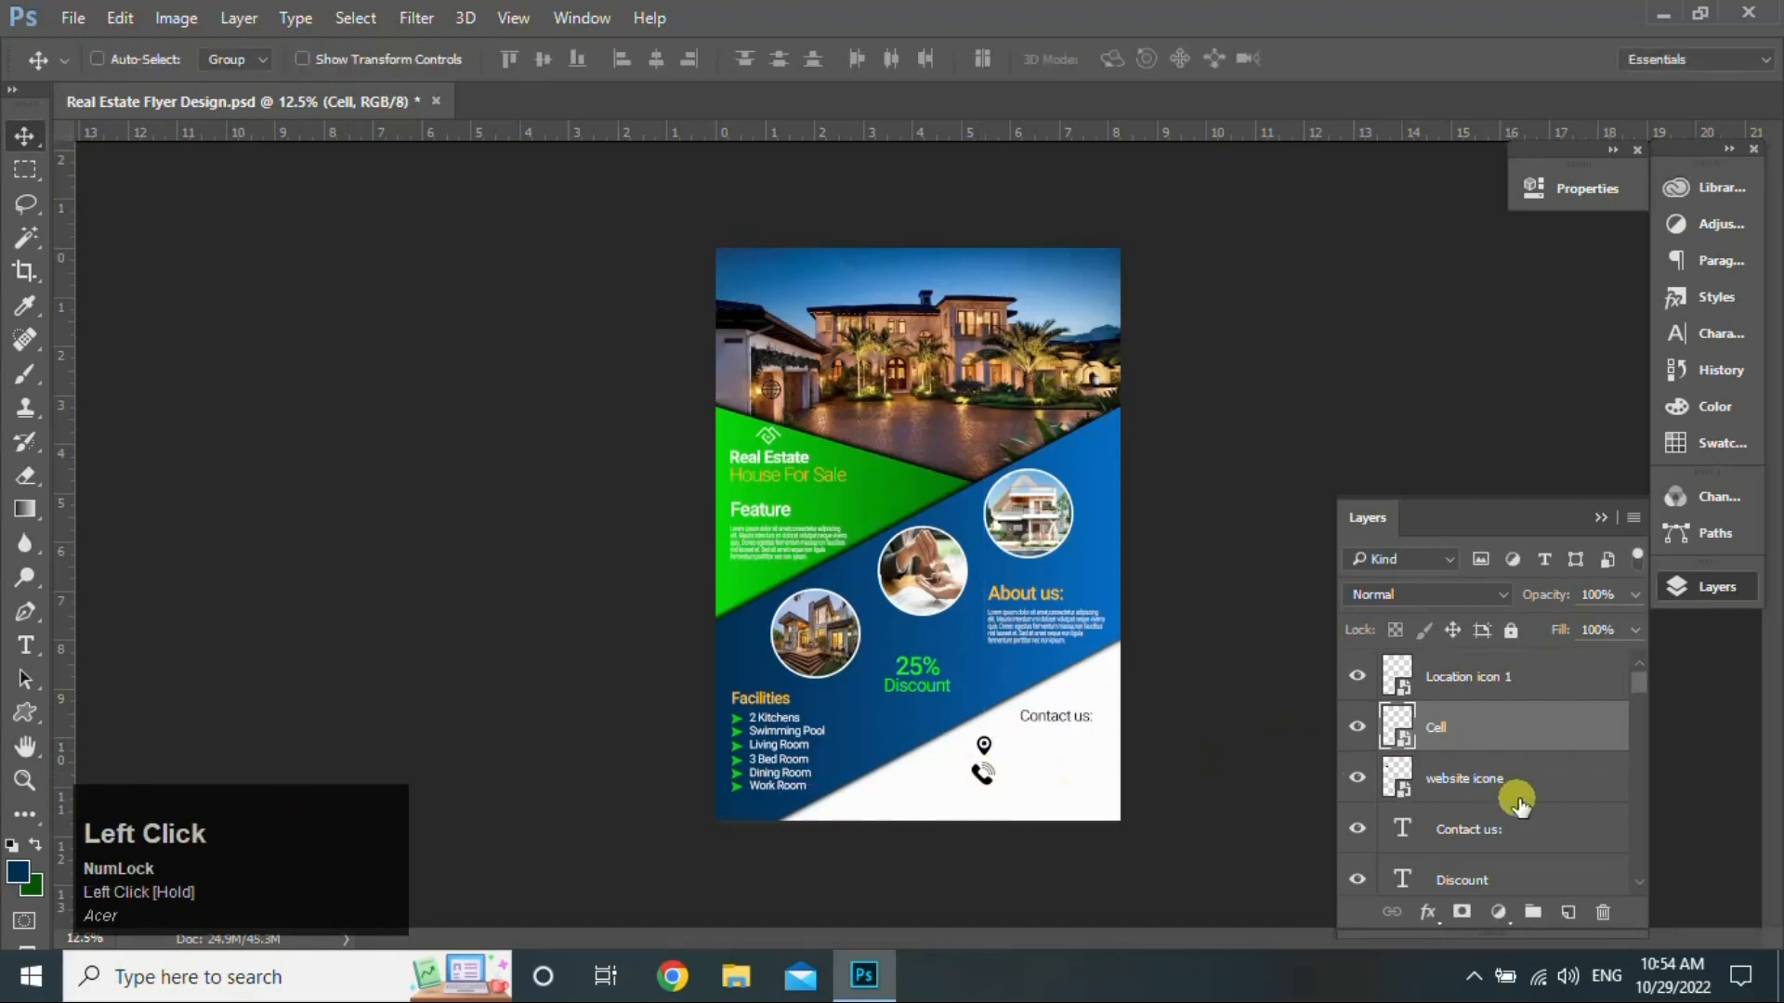
Step: Move the website globe icon under the phone icon in the white area and shrink it to match the location icon
left_click(1482, 779)
left_click_drag(778, 395, 991, 815)
key("ctrl+t")
key("Return")
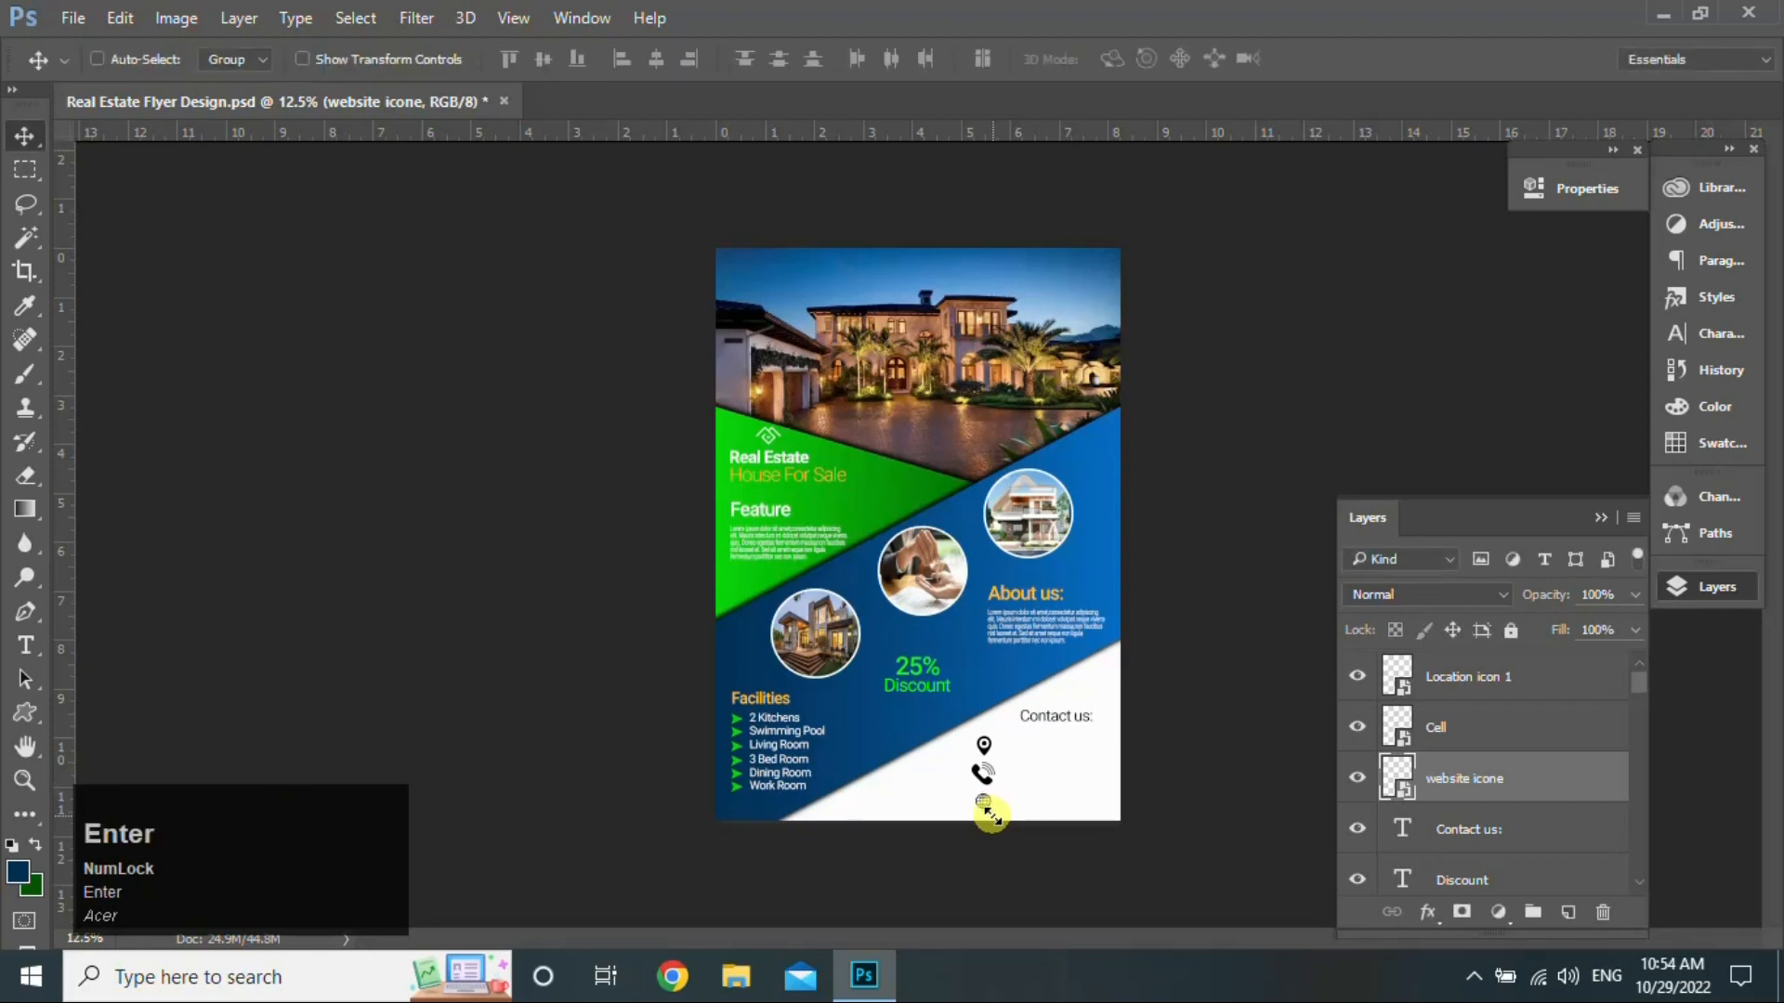
Step: Shrink the phone icon slightly so its width better matches the location and globe icons
left_click(1447, 739)
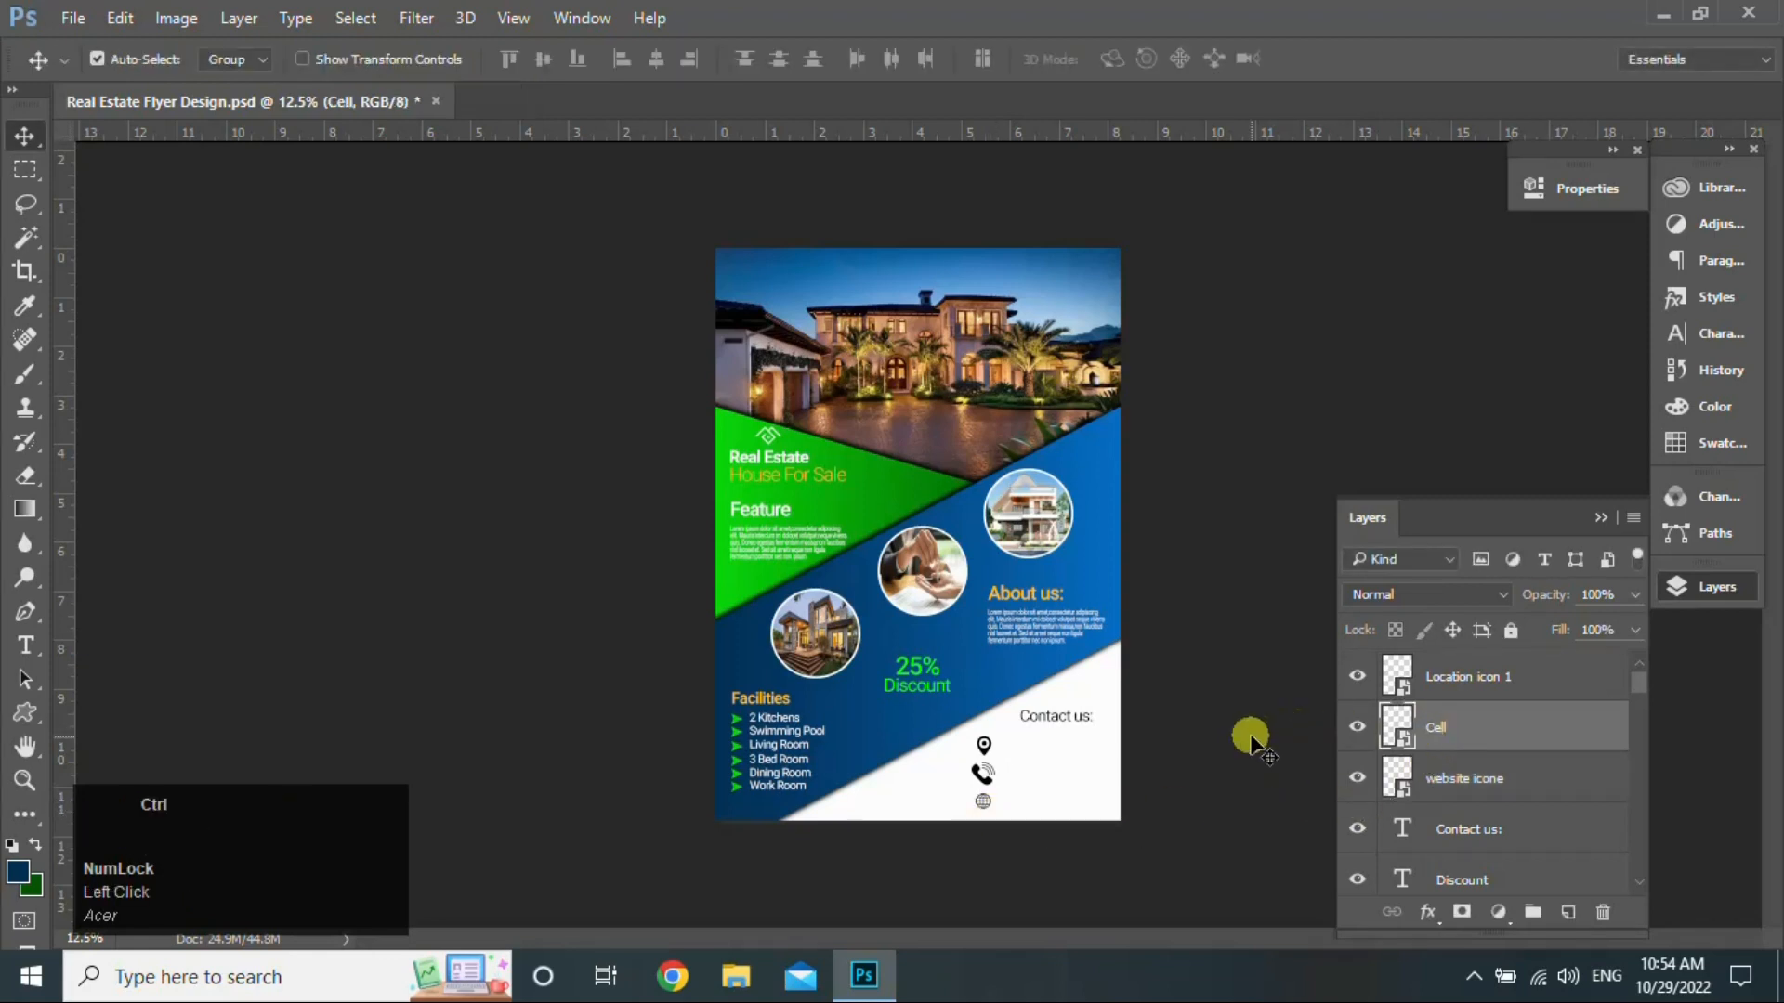
key("ctrl+t")
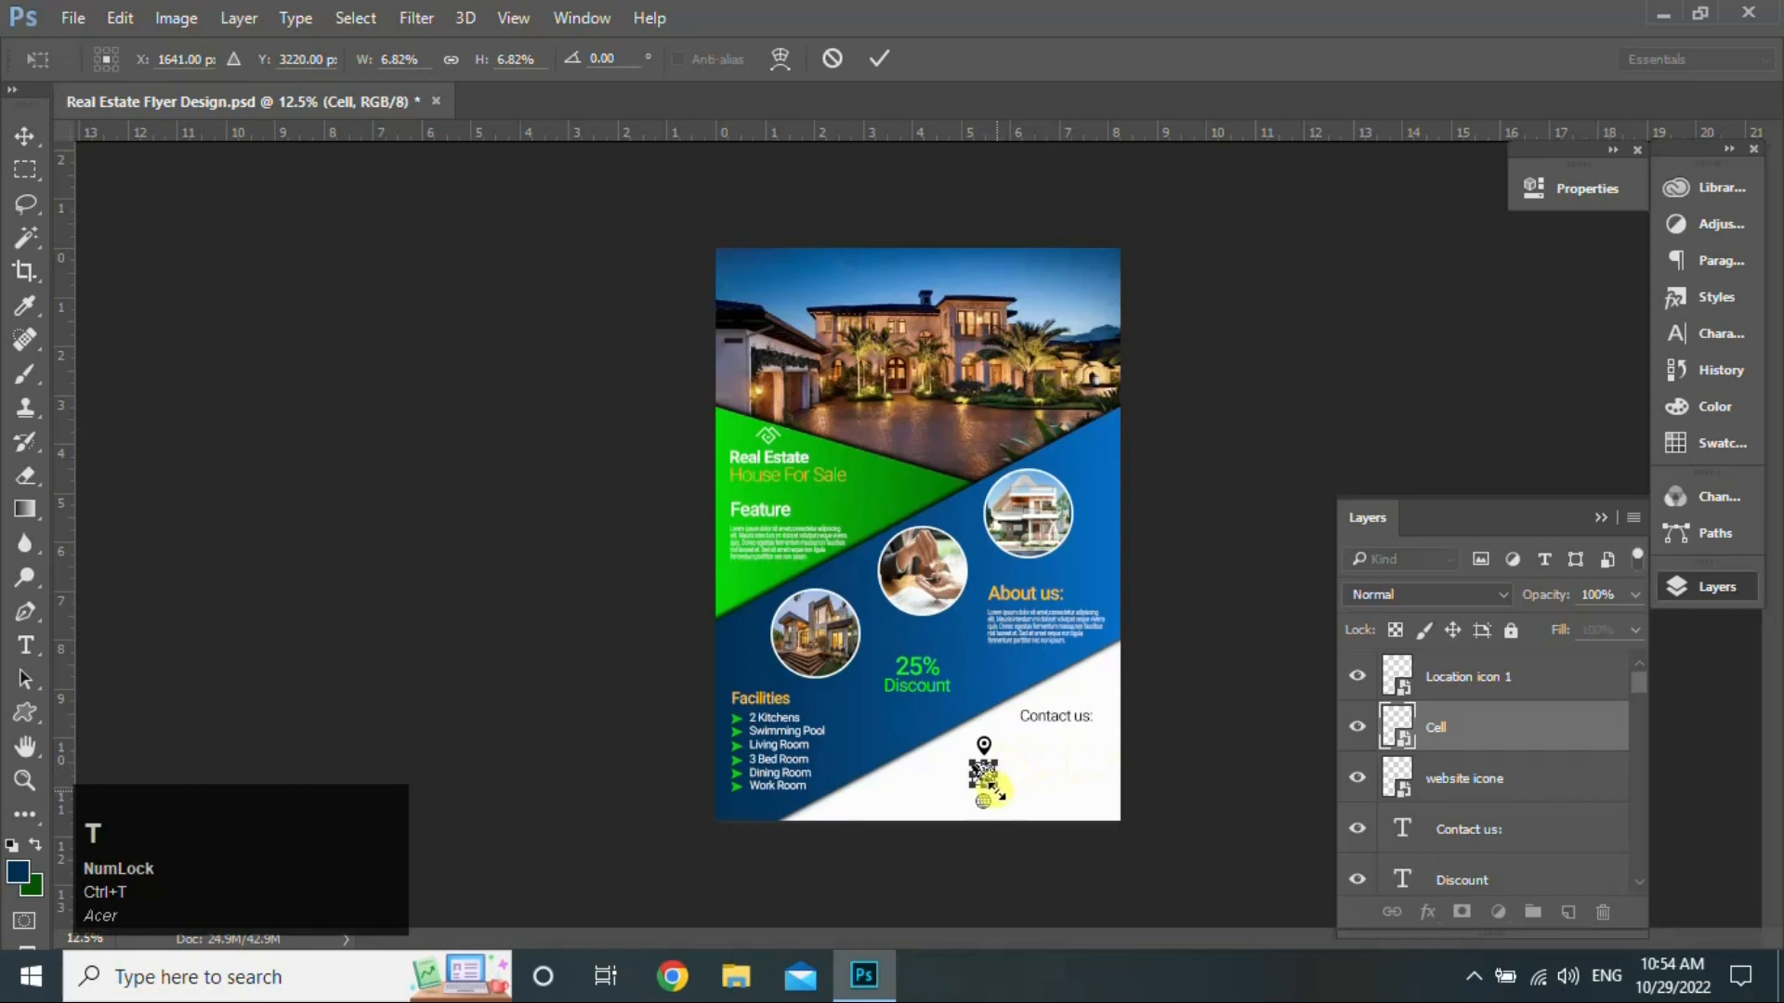
left_click_drag(992, 789, 990, 790)
key("Return")
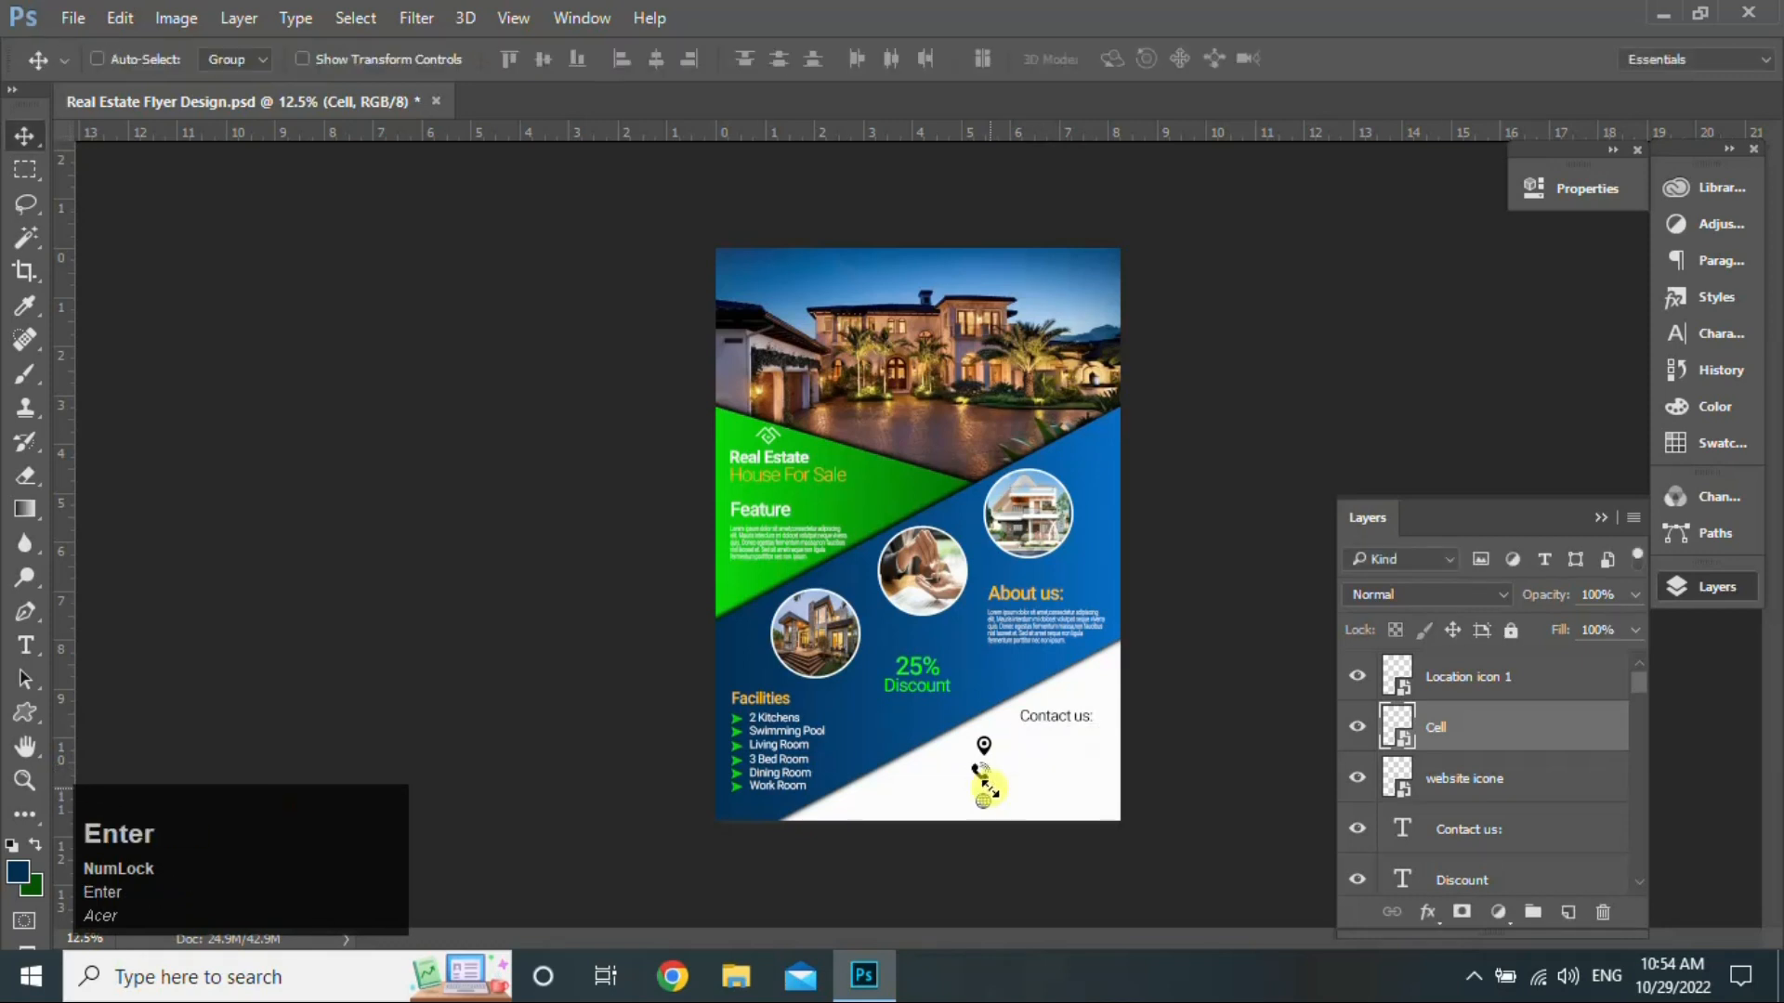
Step: Duplicate the "Contact us:" text beside the location icon and change the copy to "Your Address Here"
key("Up")
left_click(1546, 836)
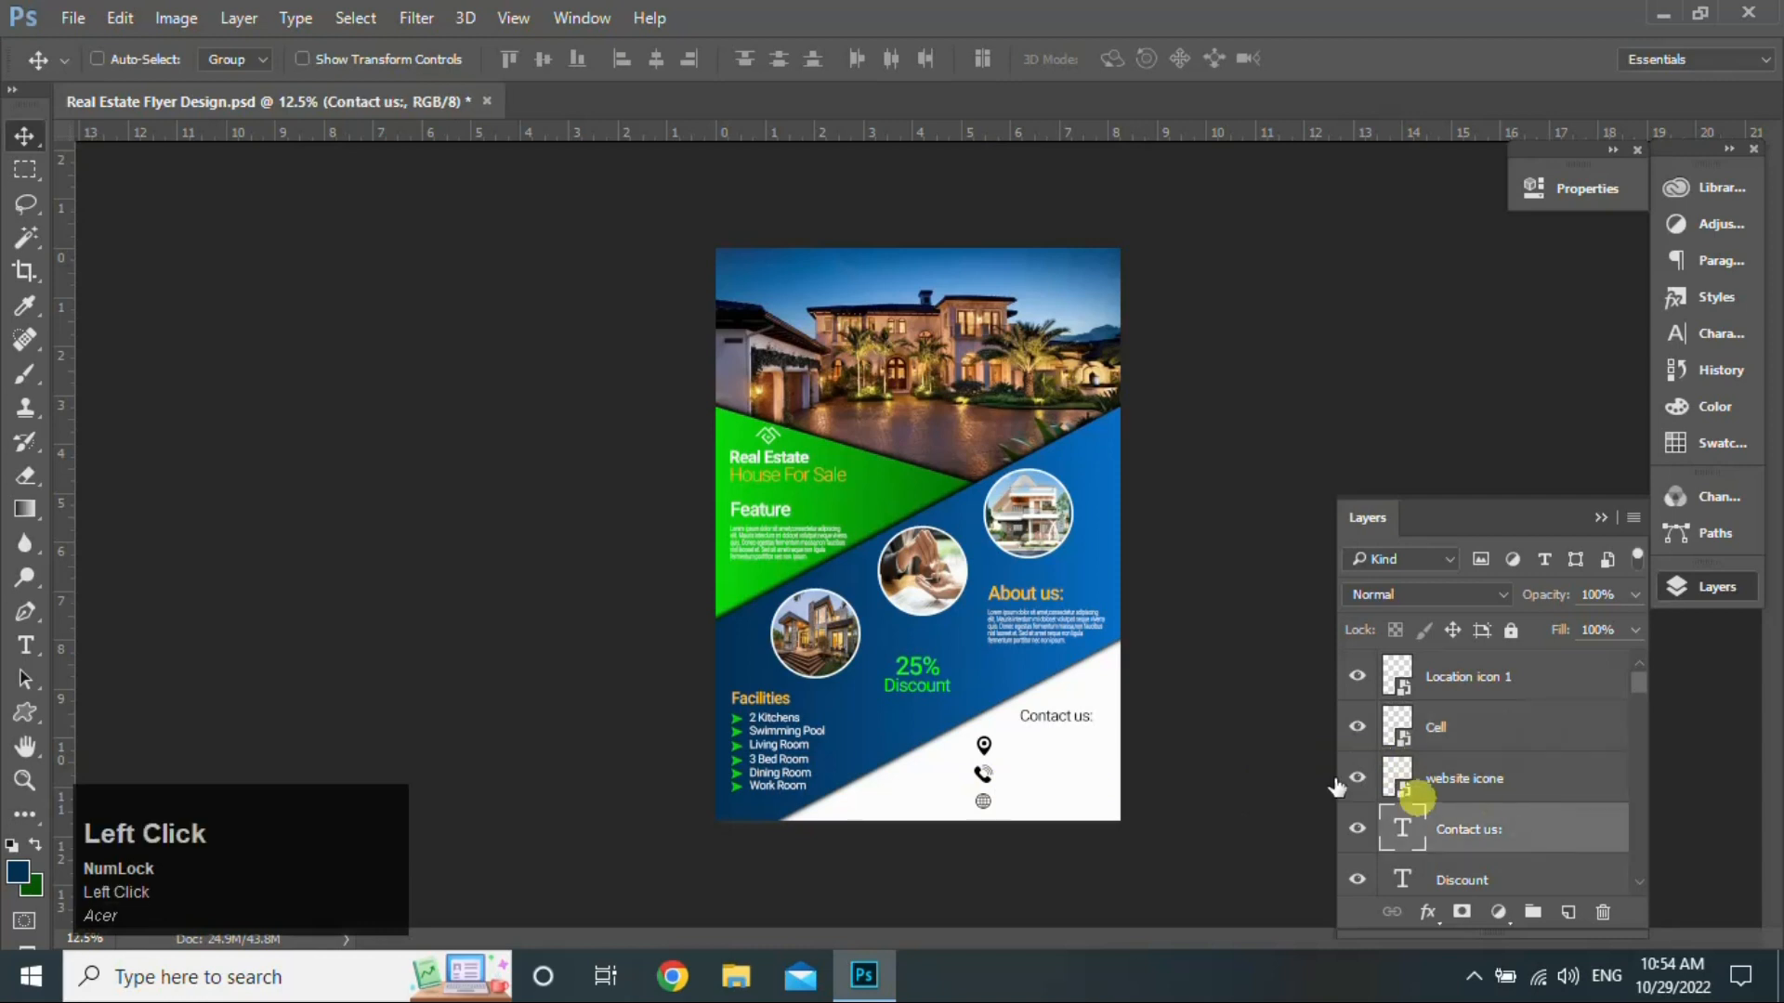
left_click(1055, 722, "alt+shift")
mouse_move(1055, 723)
left_mouse_down()
mouse_move(1059, 741)
mouse_move(1029, 743)
left_mouse_up()
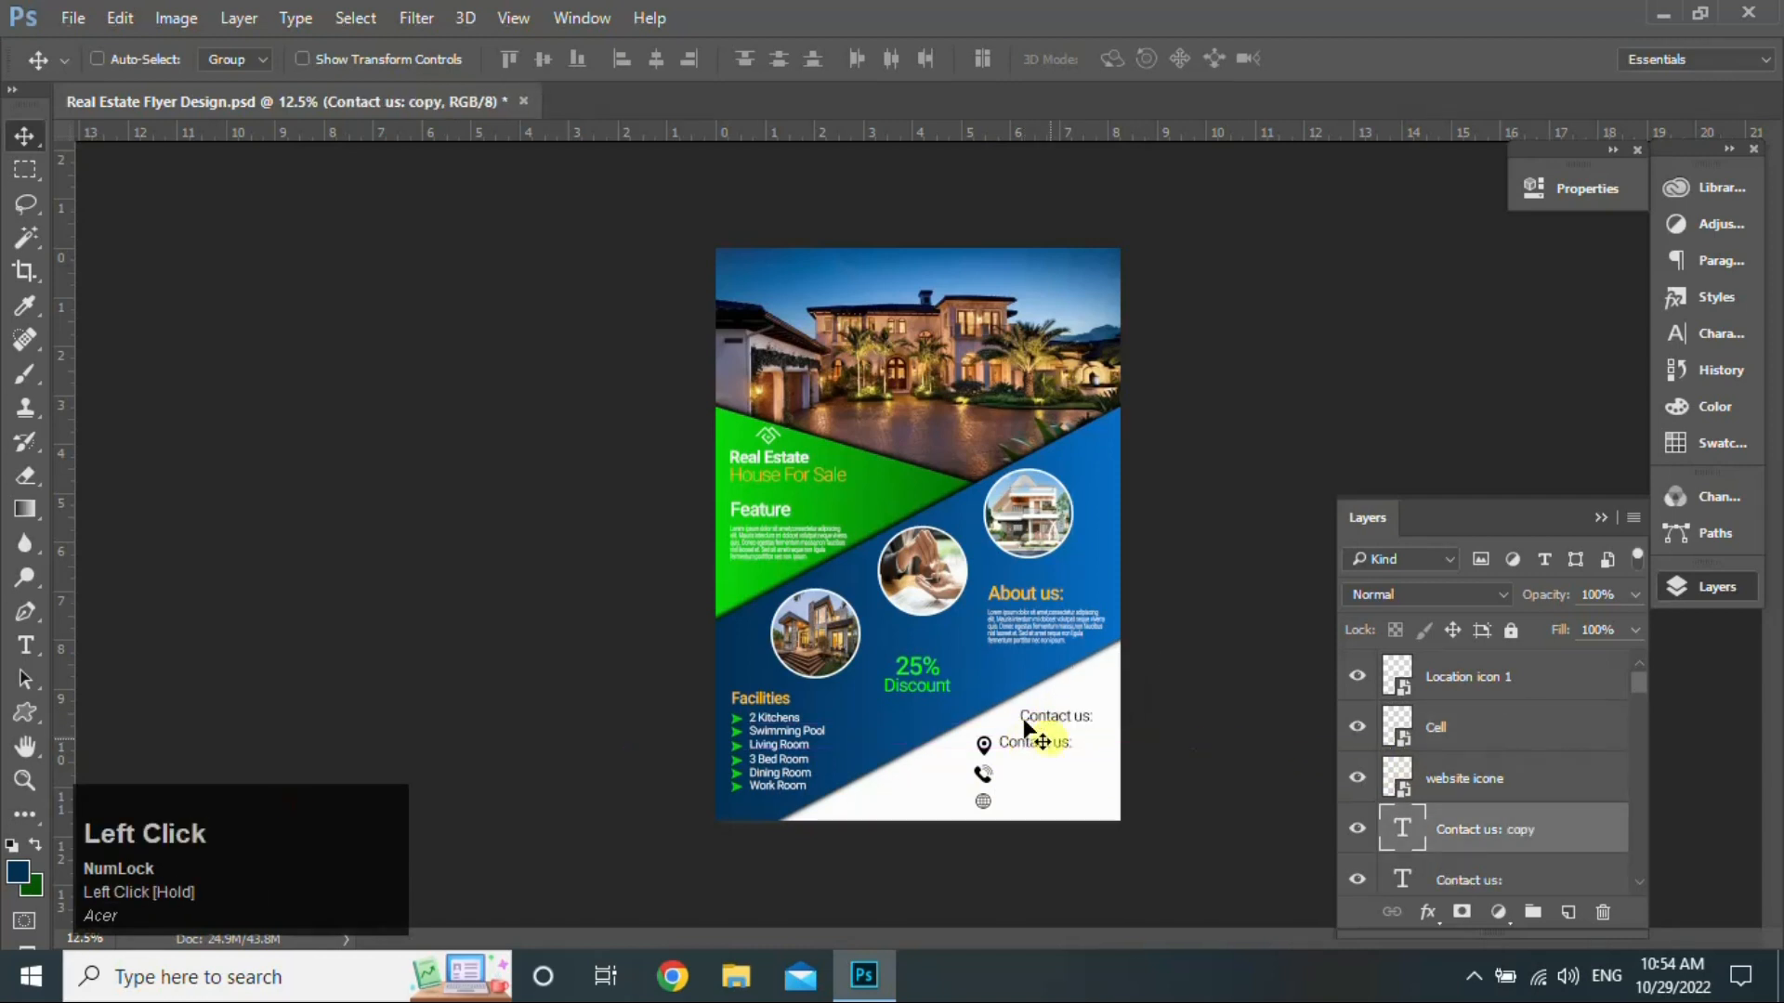
left_click(26, 643)
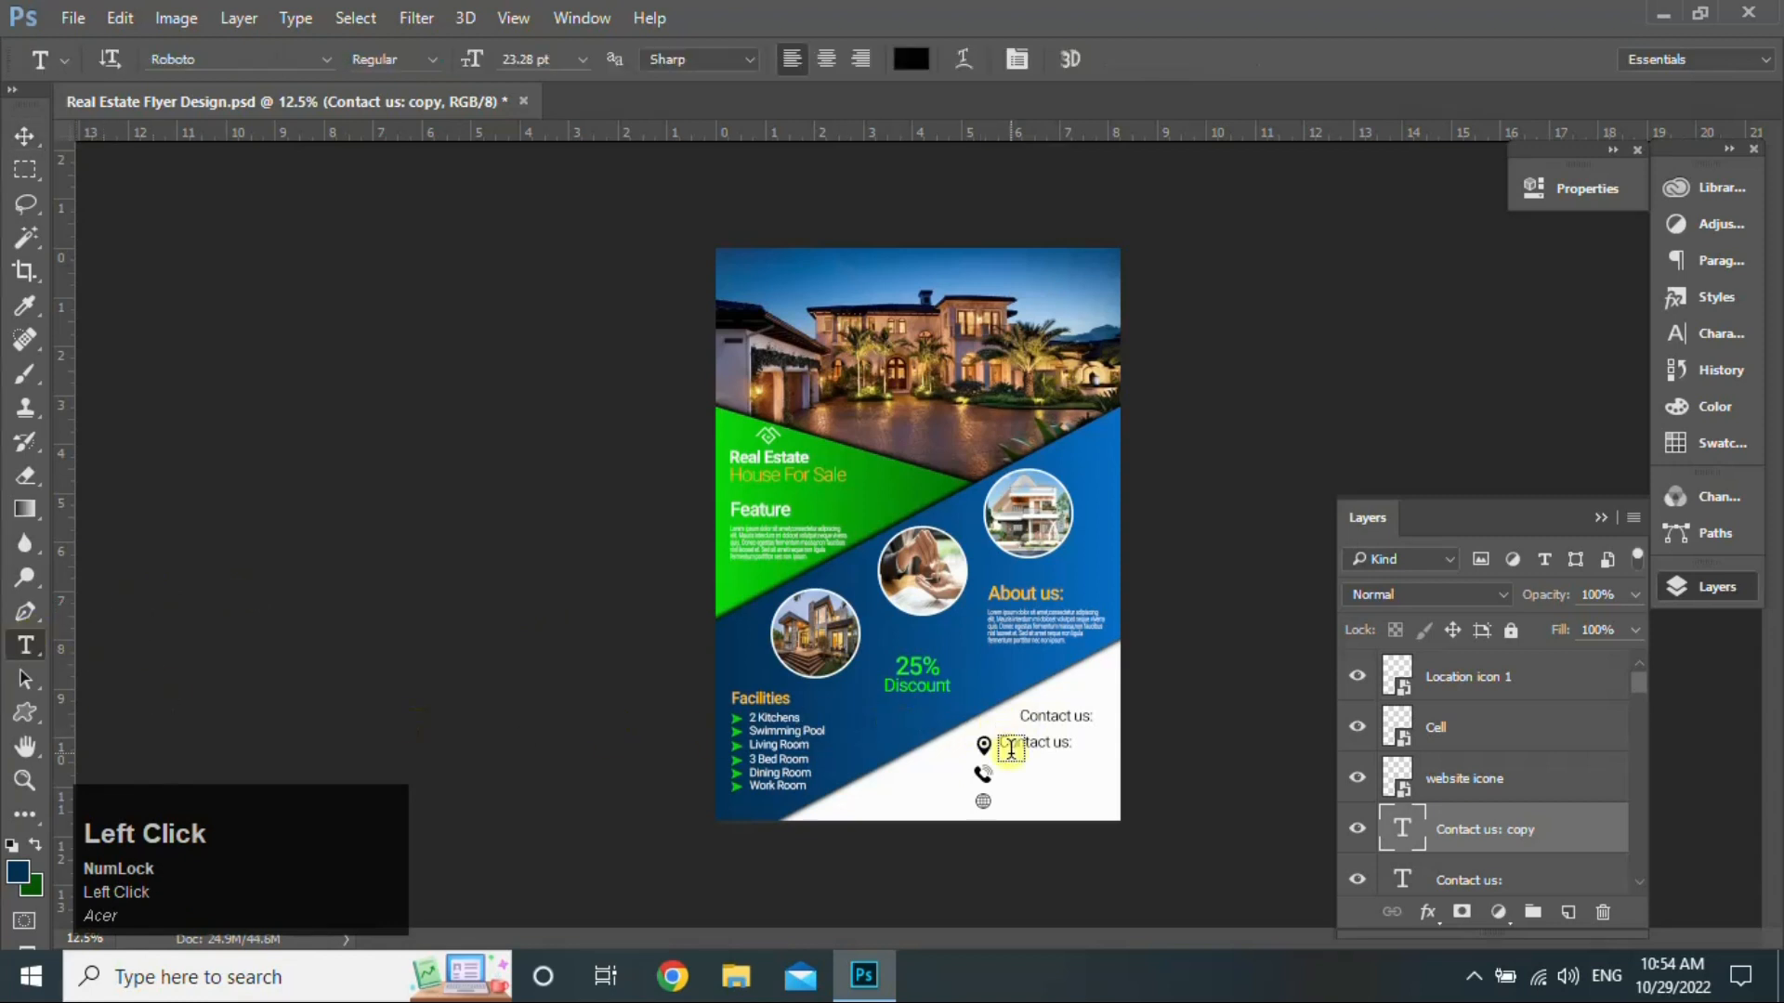
left_click(1015, 741)
key("ctrl+a")
type("Your Ad")
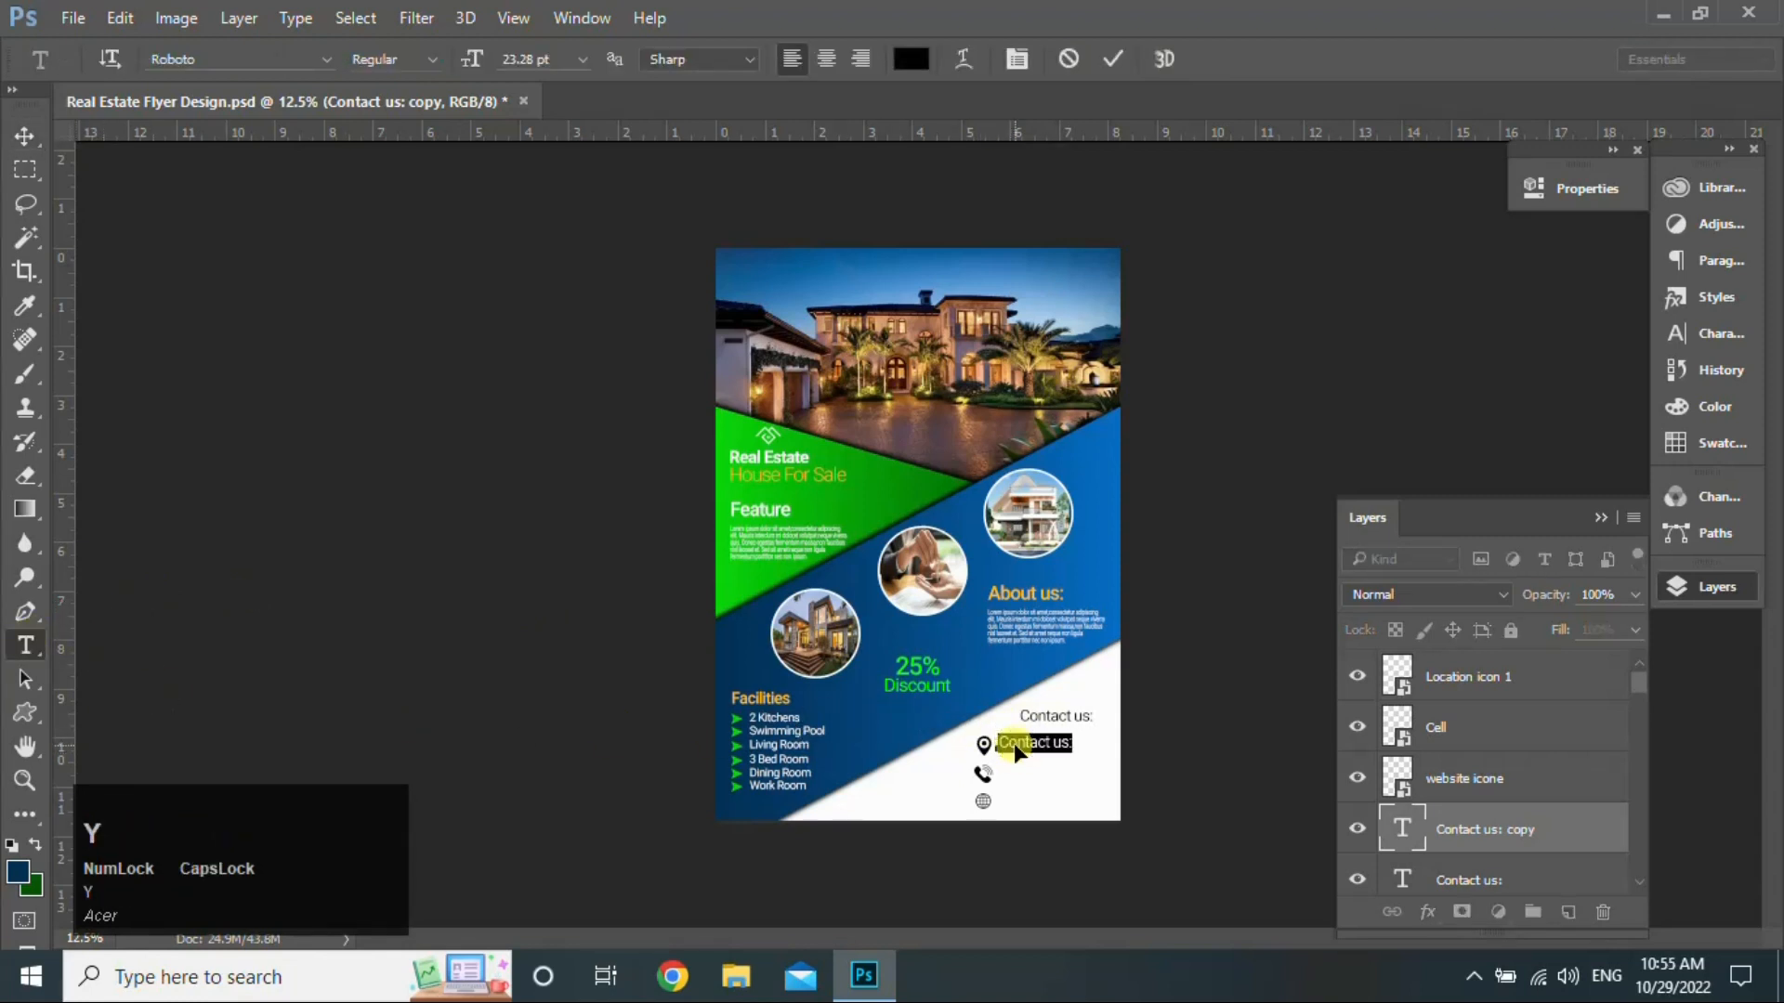
type("dre")
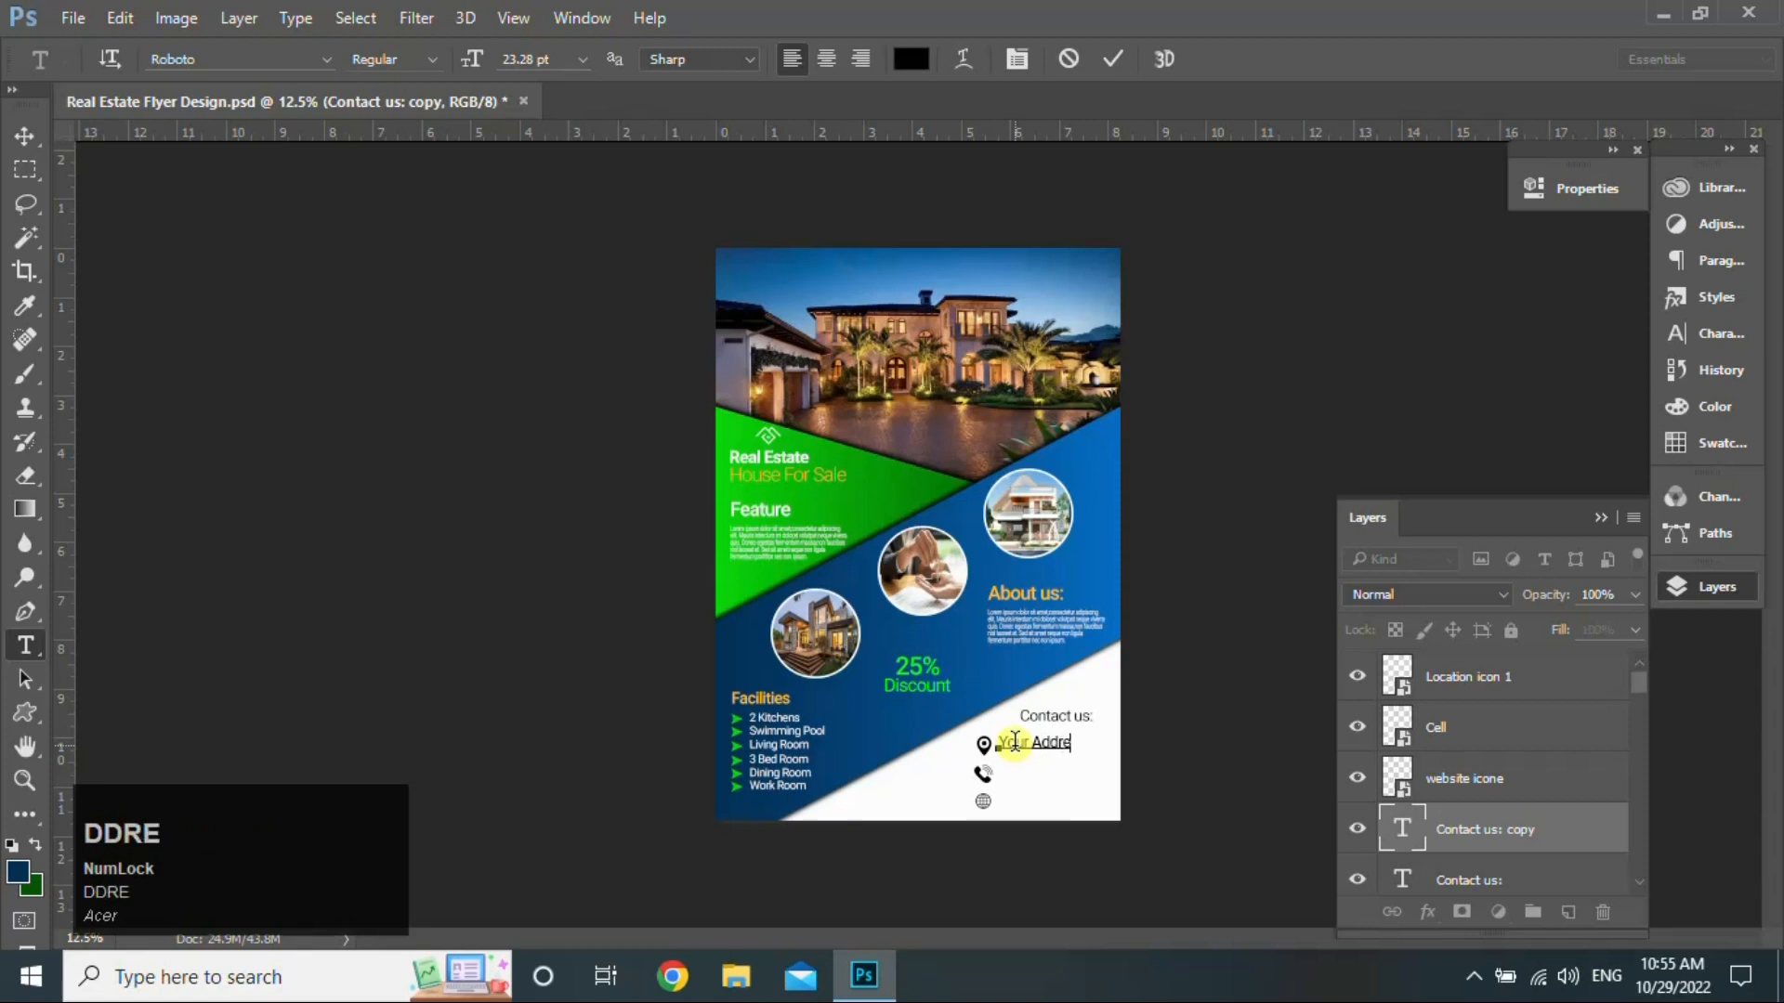
type("ss Here")
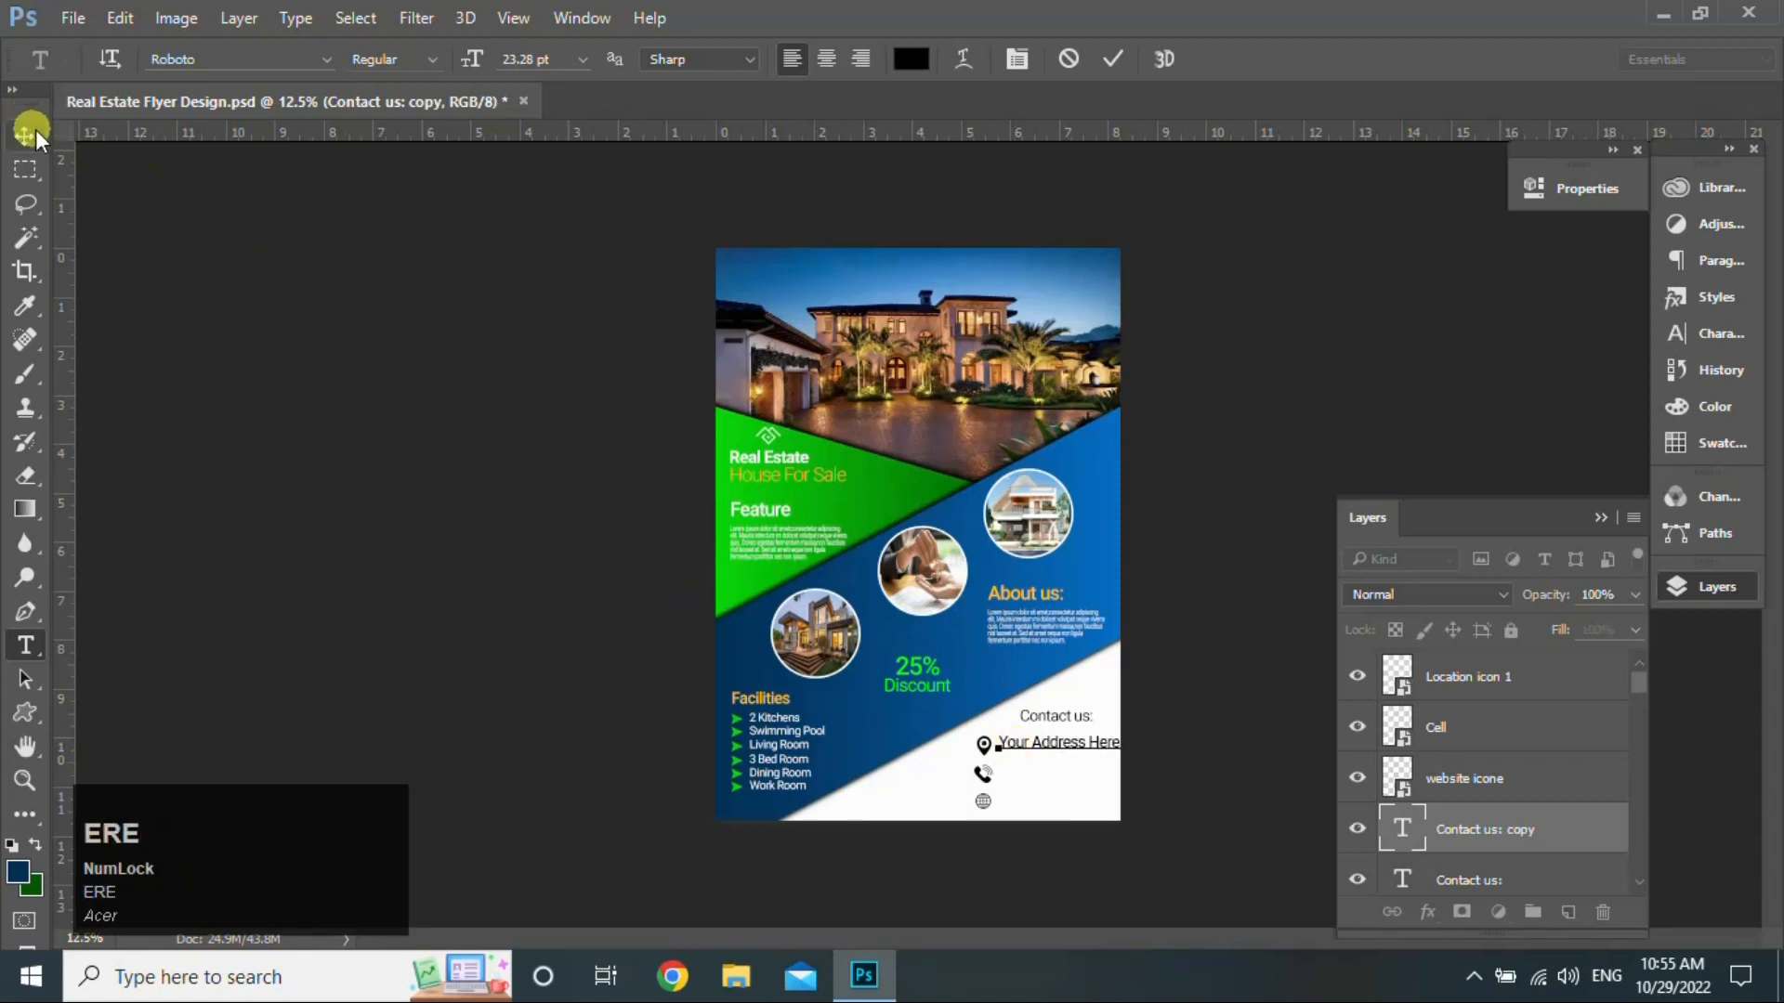
left_click(34, 132)
Step: Scale the "Your Address Here" text down to about 19 pt so it fits beside the location icon
key("ctrl+t")
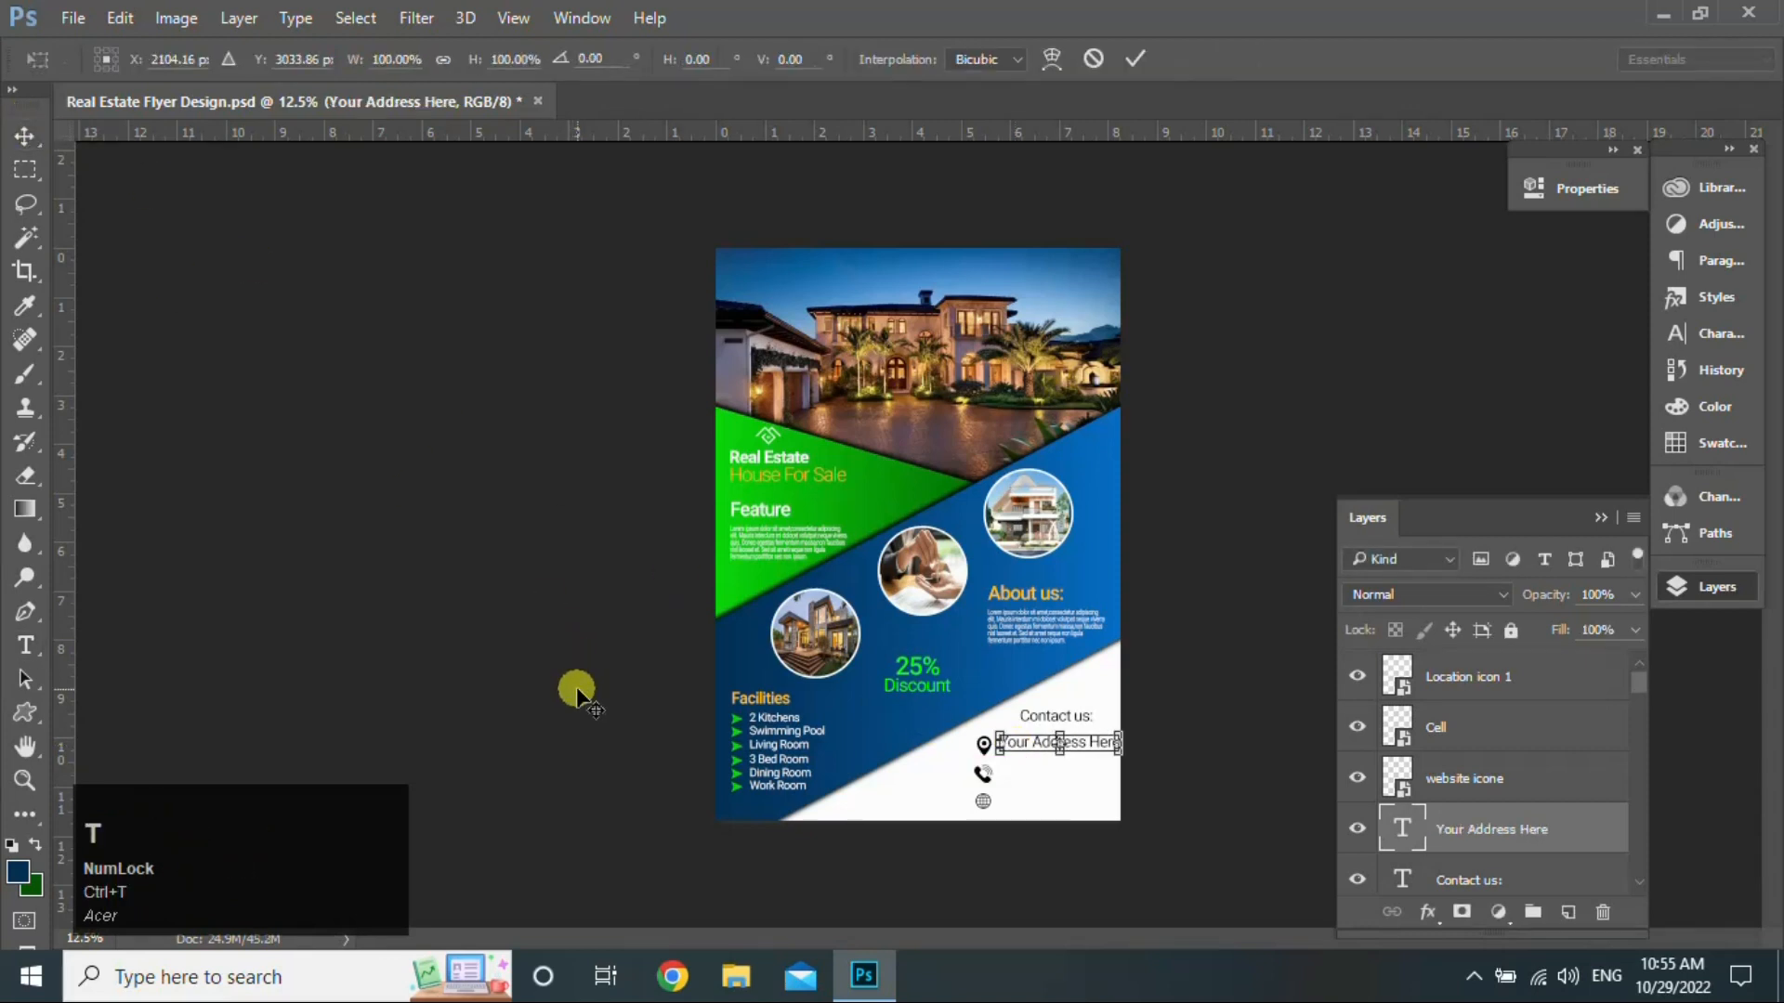
left_click_drag(1115, 751, 1094, 753)
key("Return")
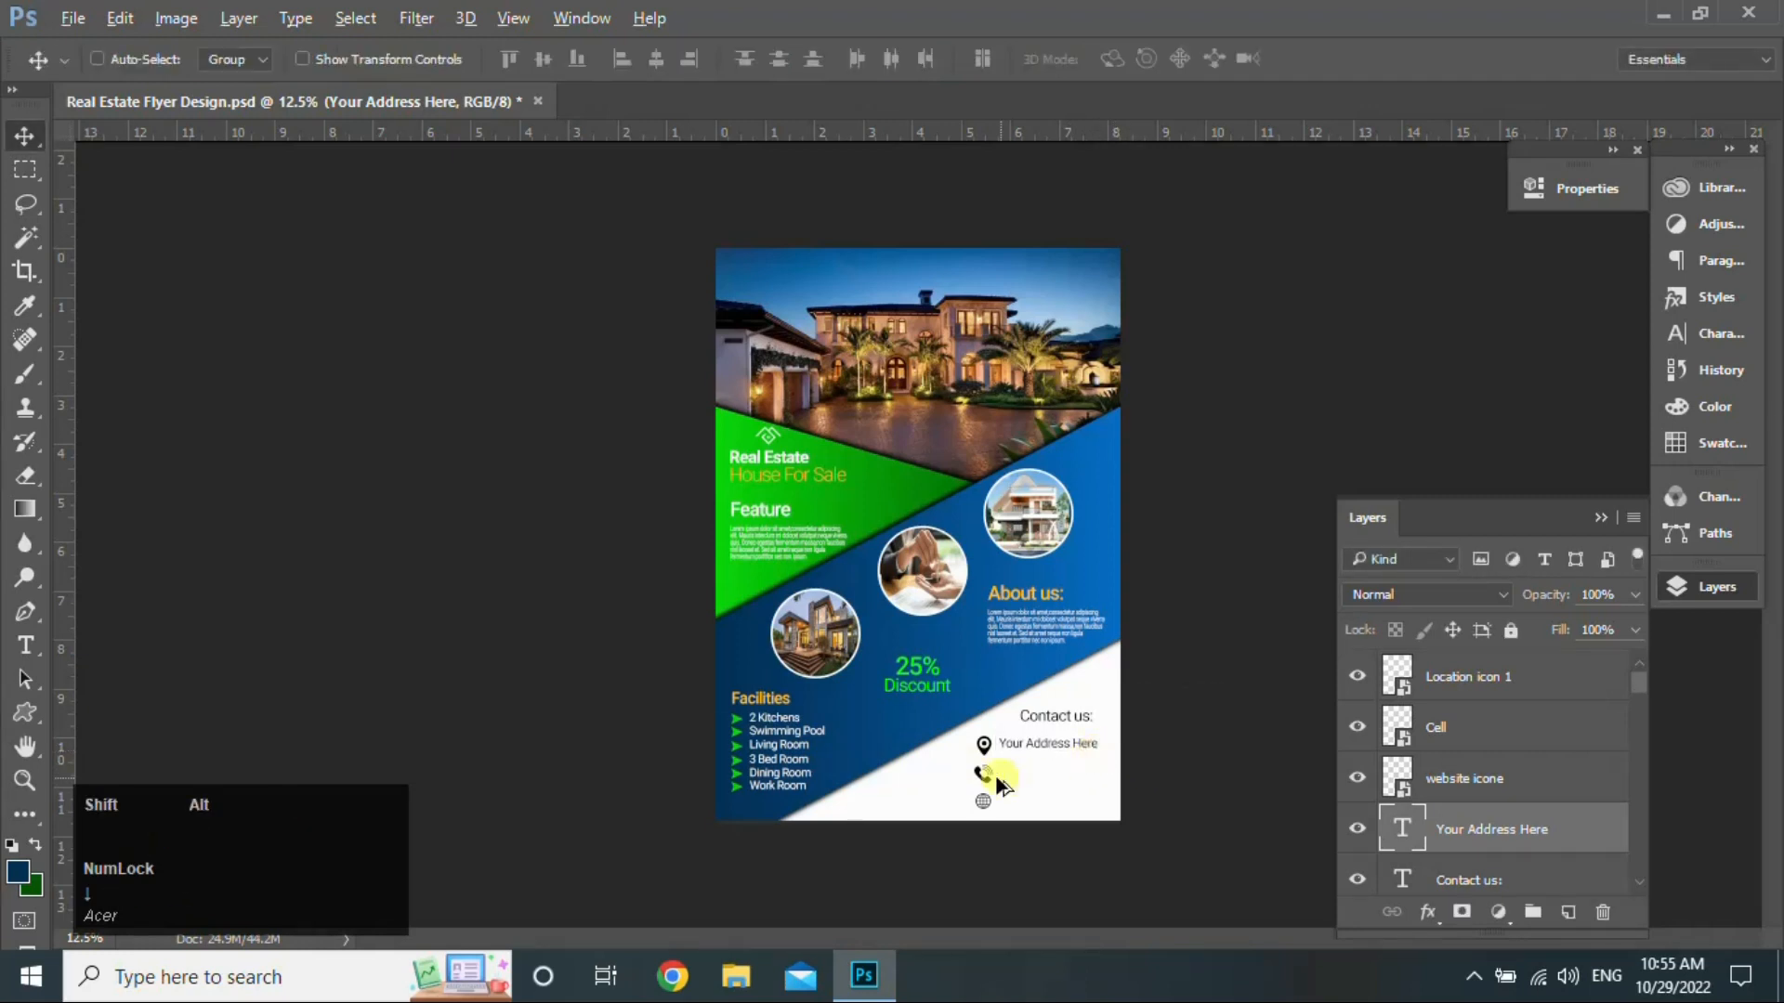
Step: Duplicate the address line beside the phone icon and replace the copy's text with a sample phone number
left_click_drag(1034, 739, 1039, 774)
left_click(27, 645)
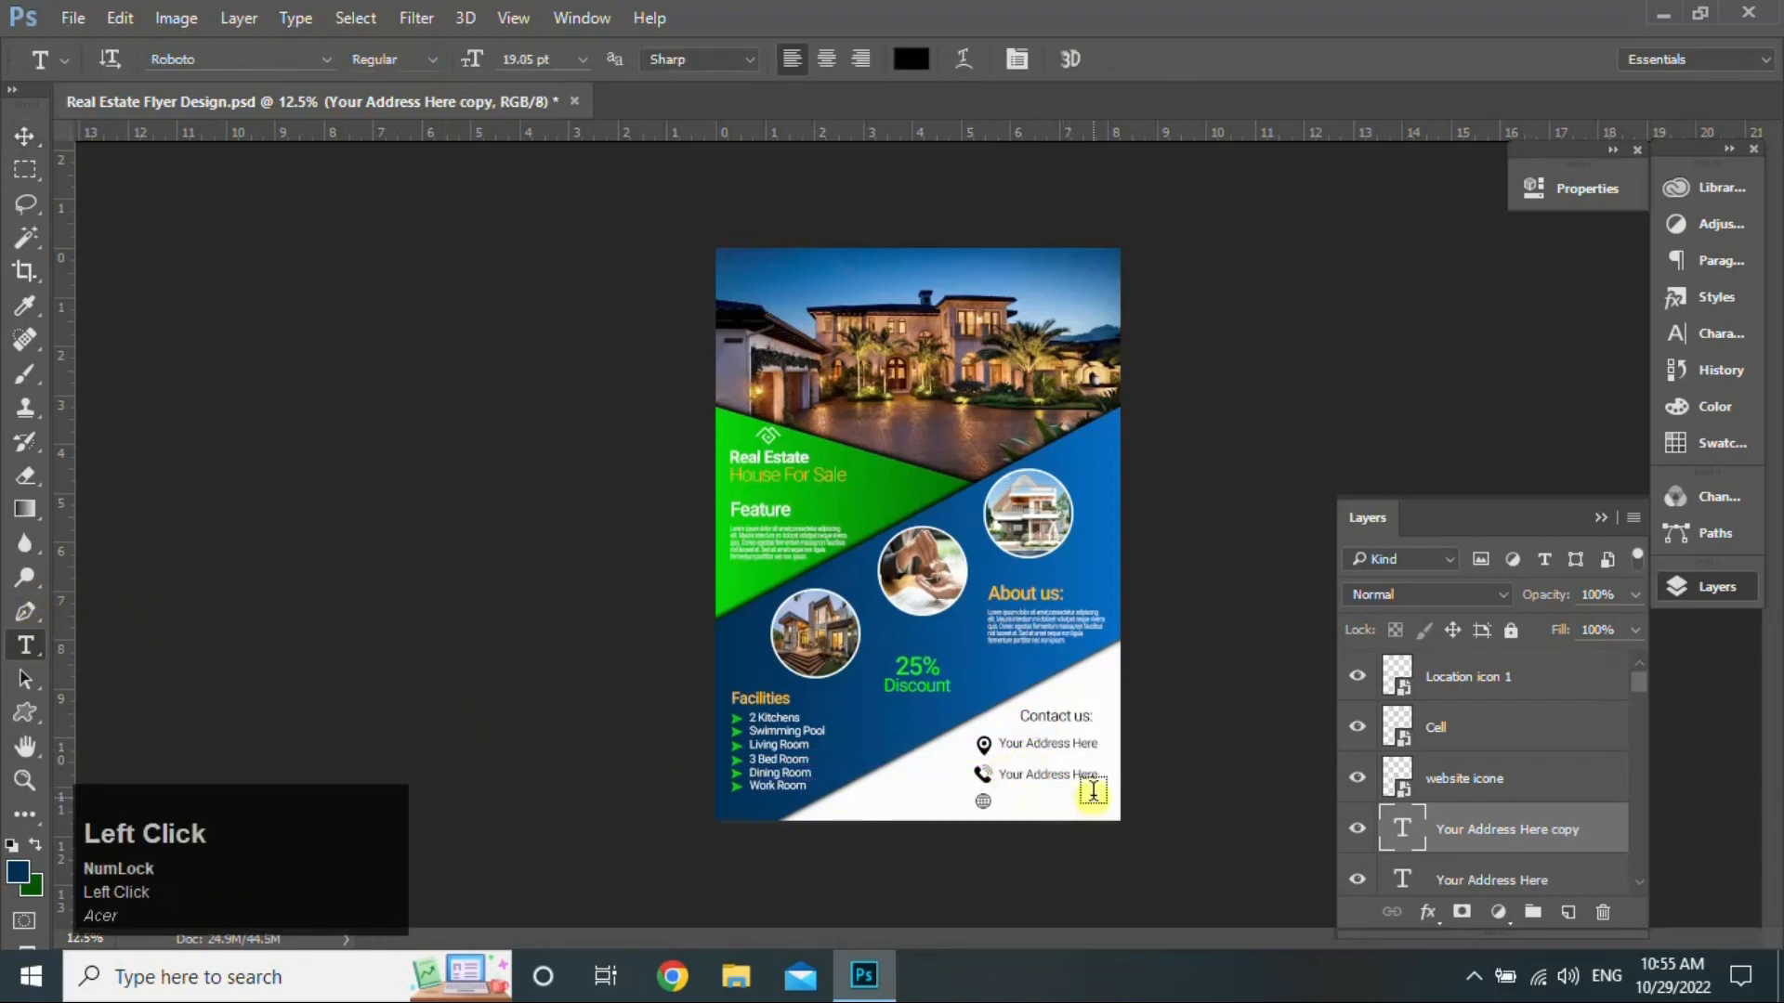
left_click(1056, 777)
key("ctrl+a")
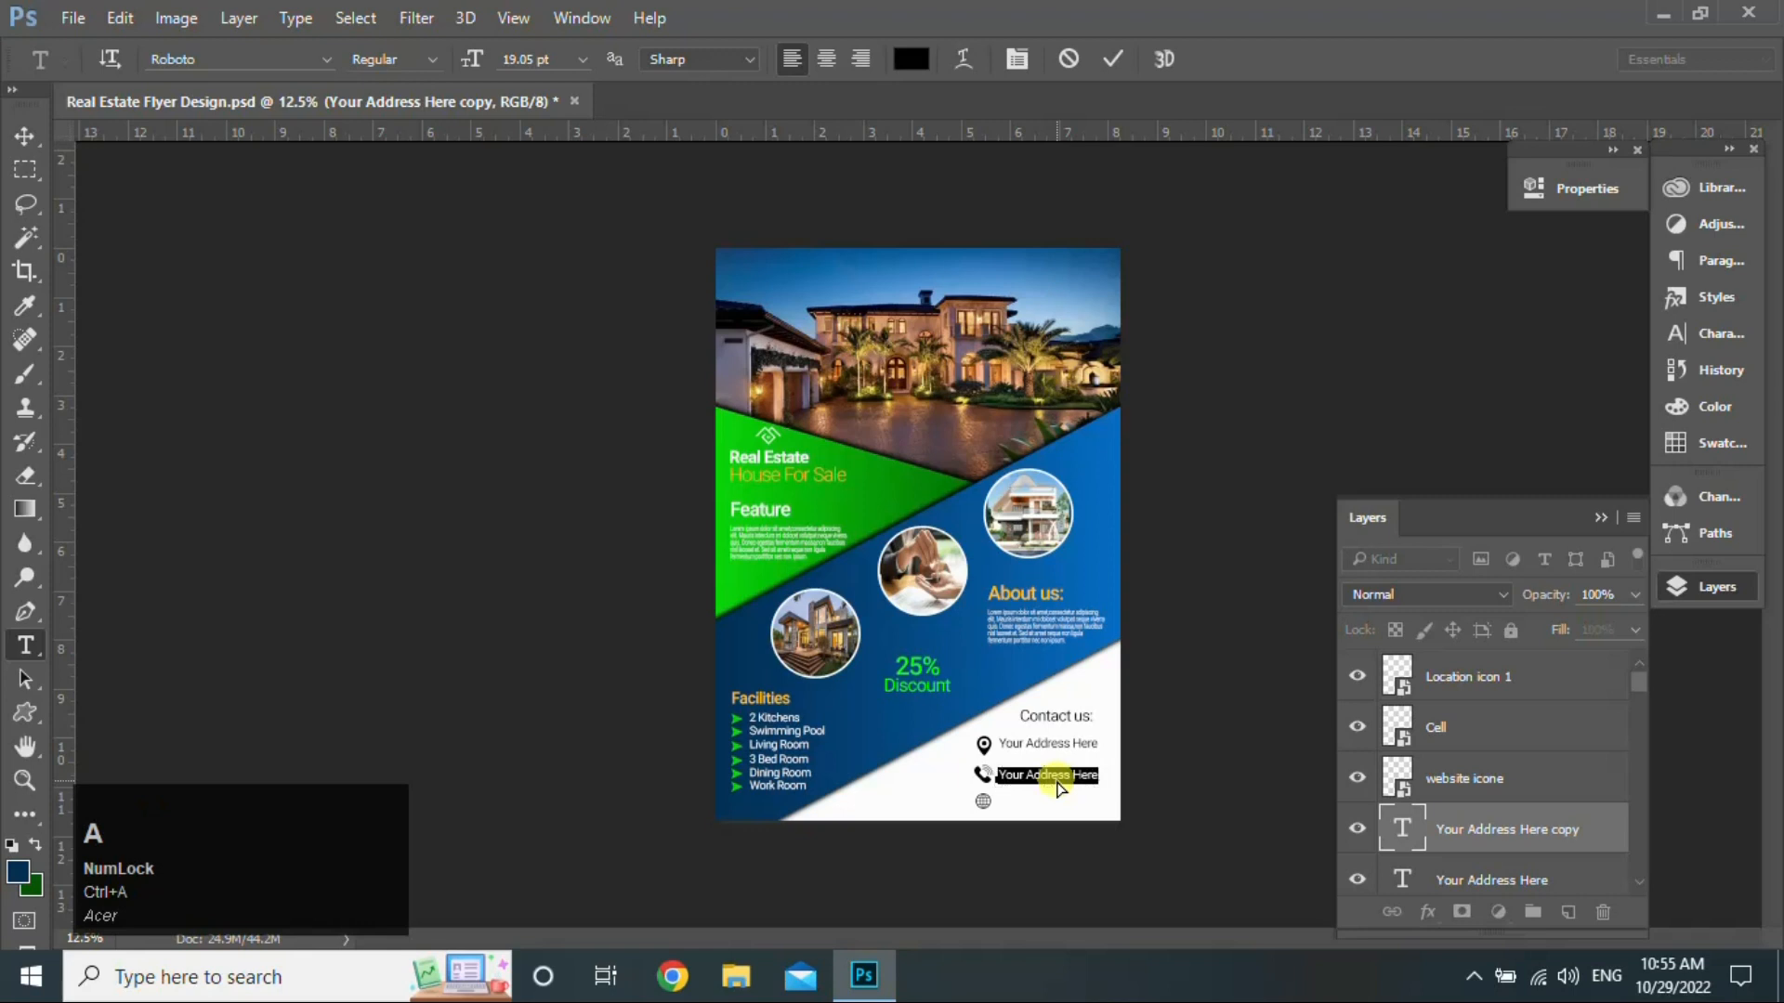
type("+92345 1234")
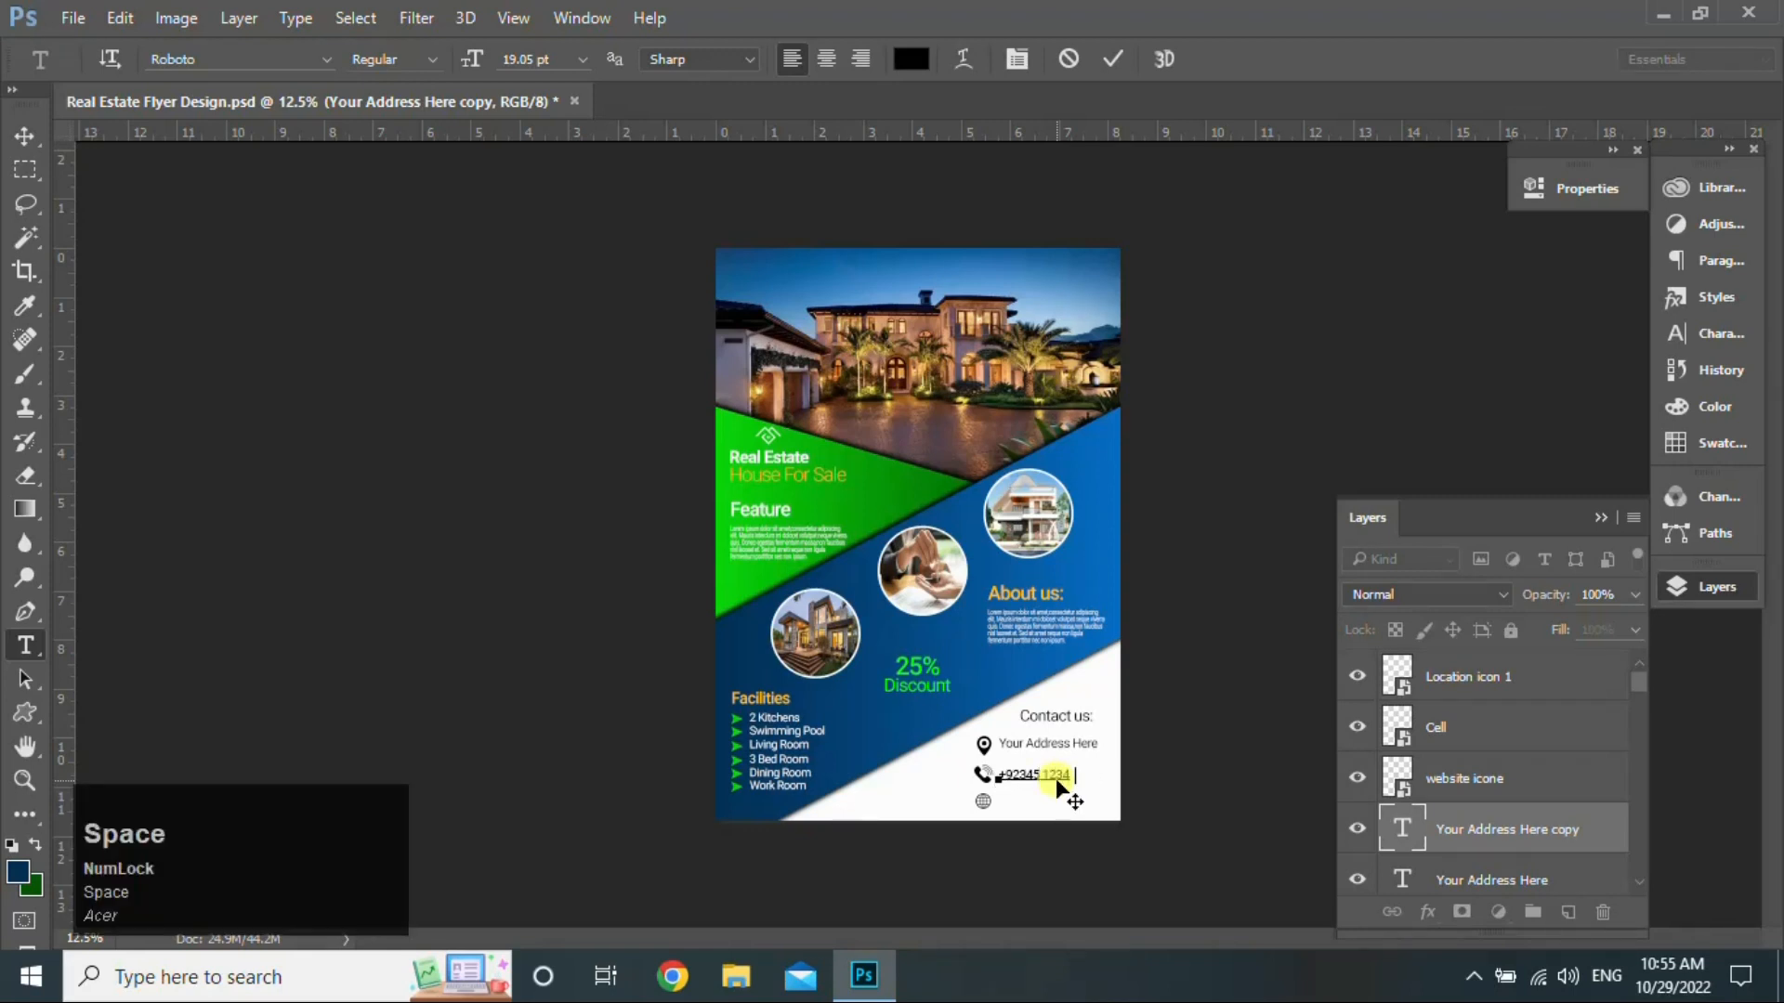
type("561")
left_click(24, 135)
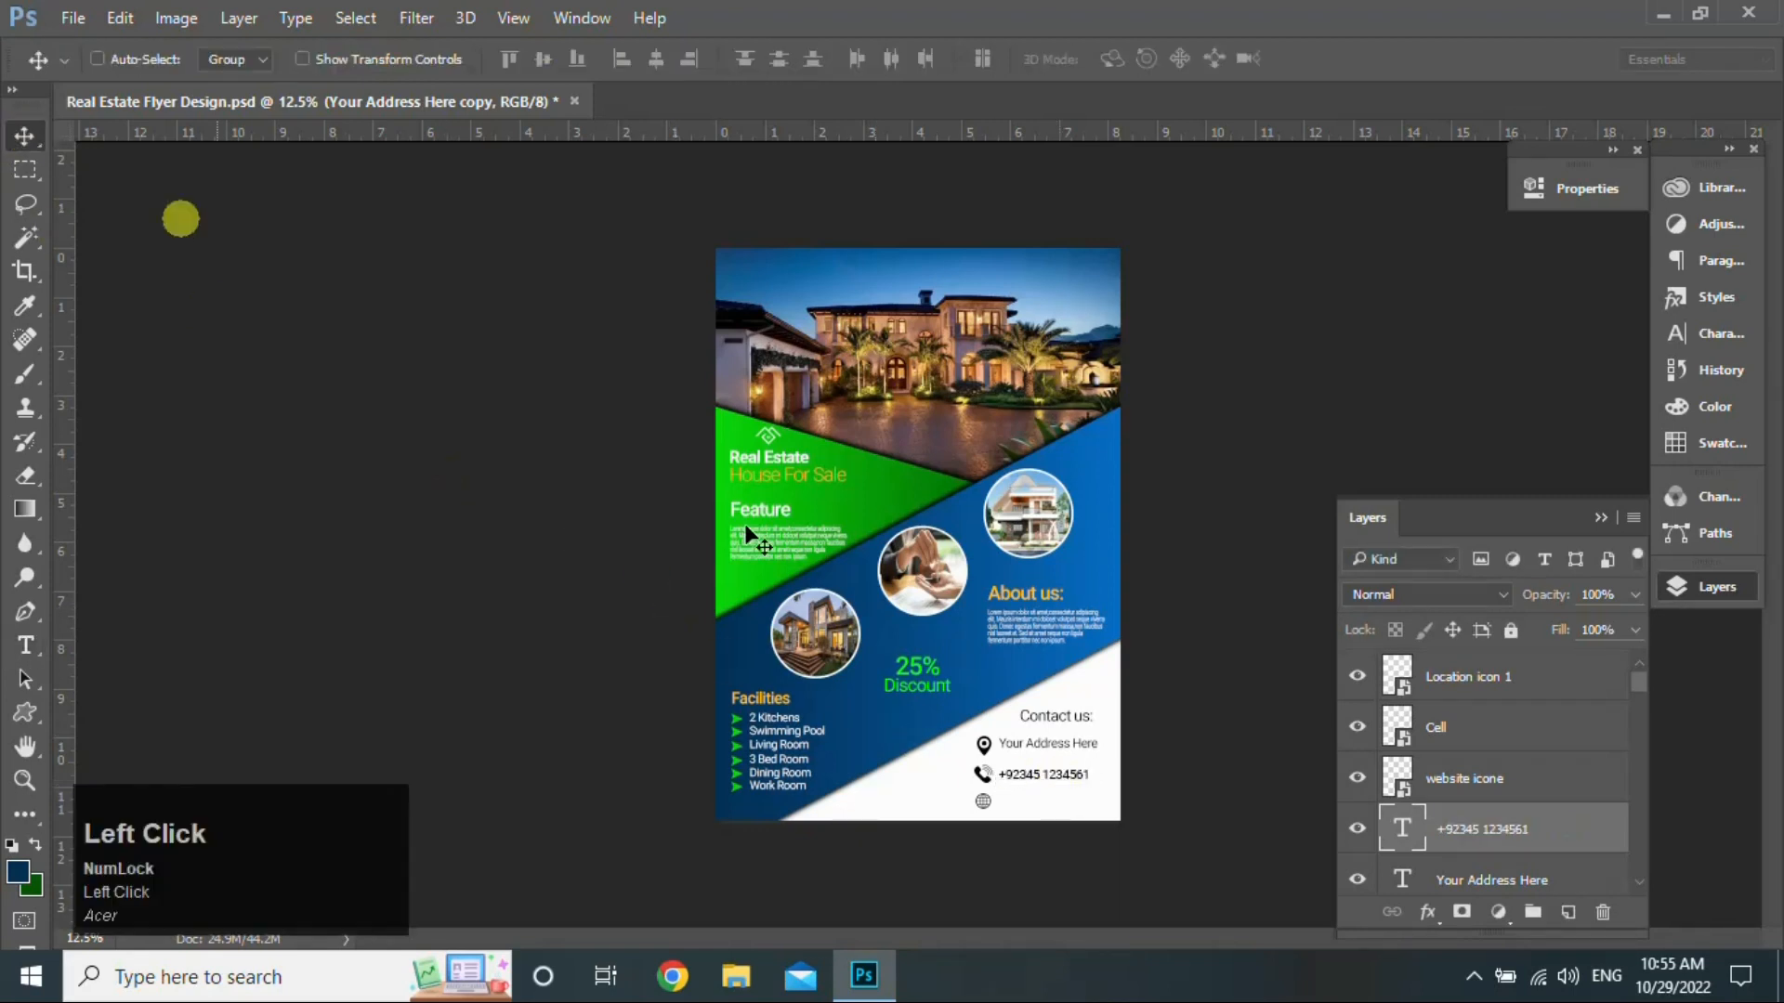
left_click_drag(1051, 781, 1055, 807)
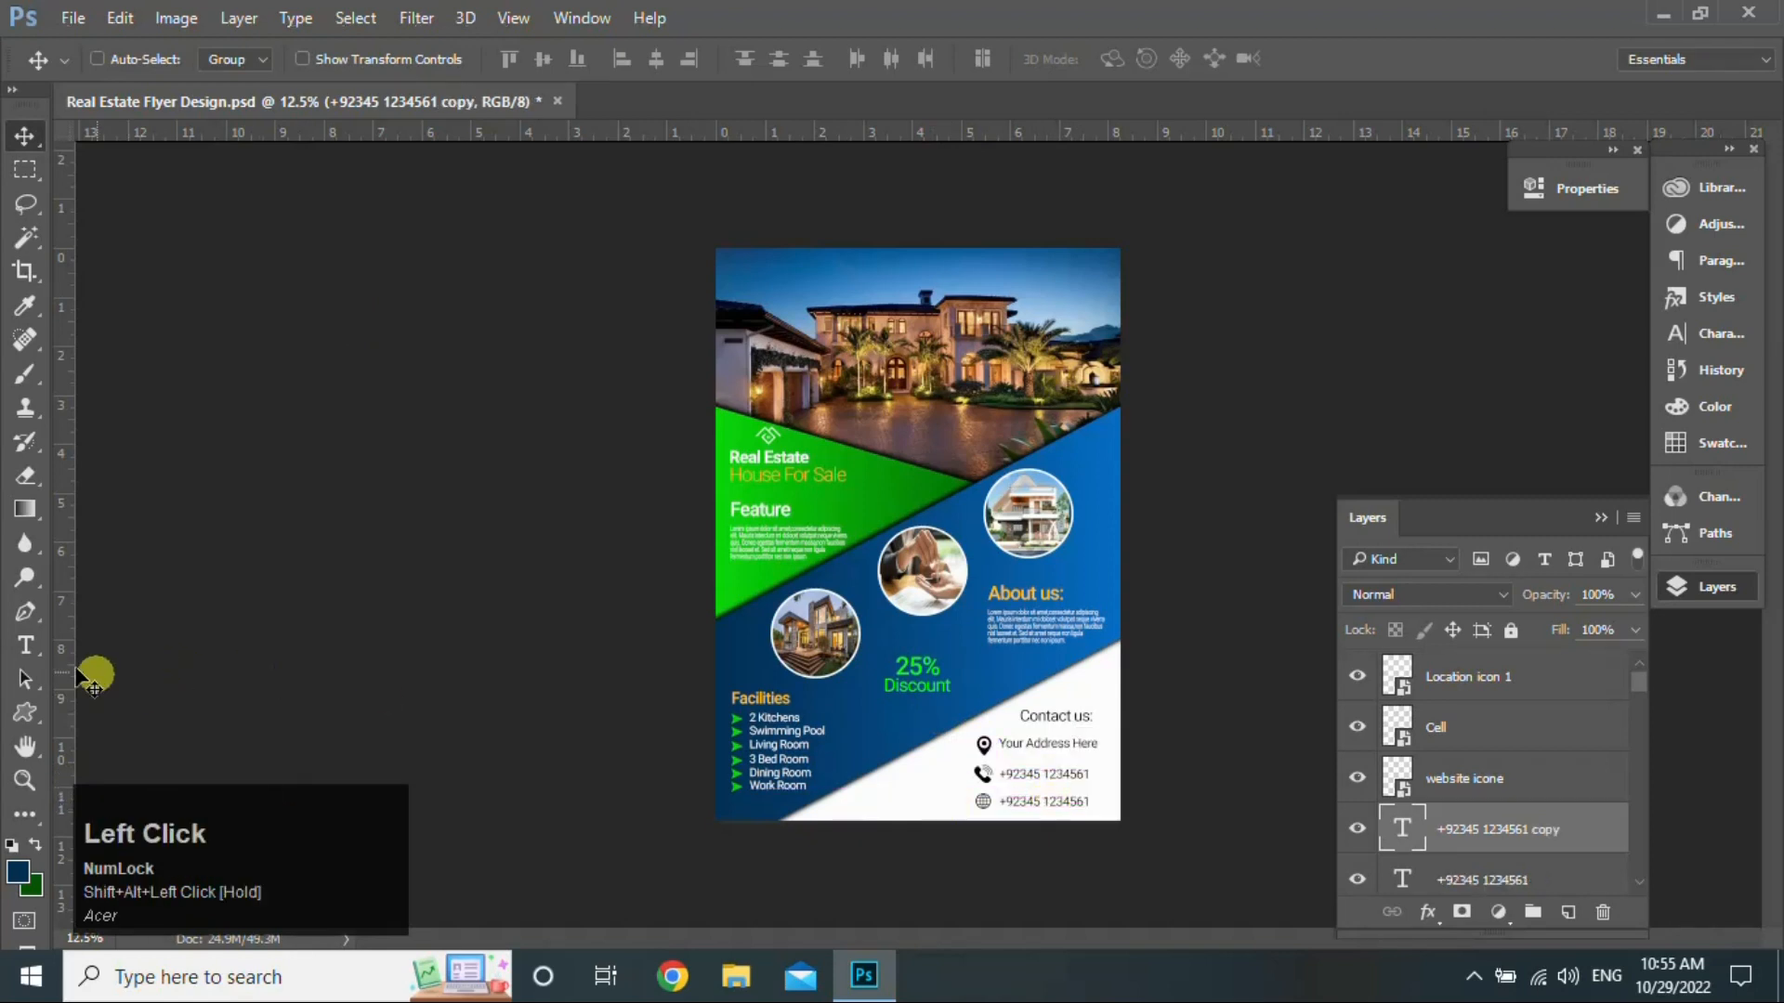
left_click(25, 645)
left_click(1029, 805)
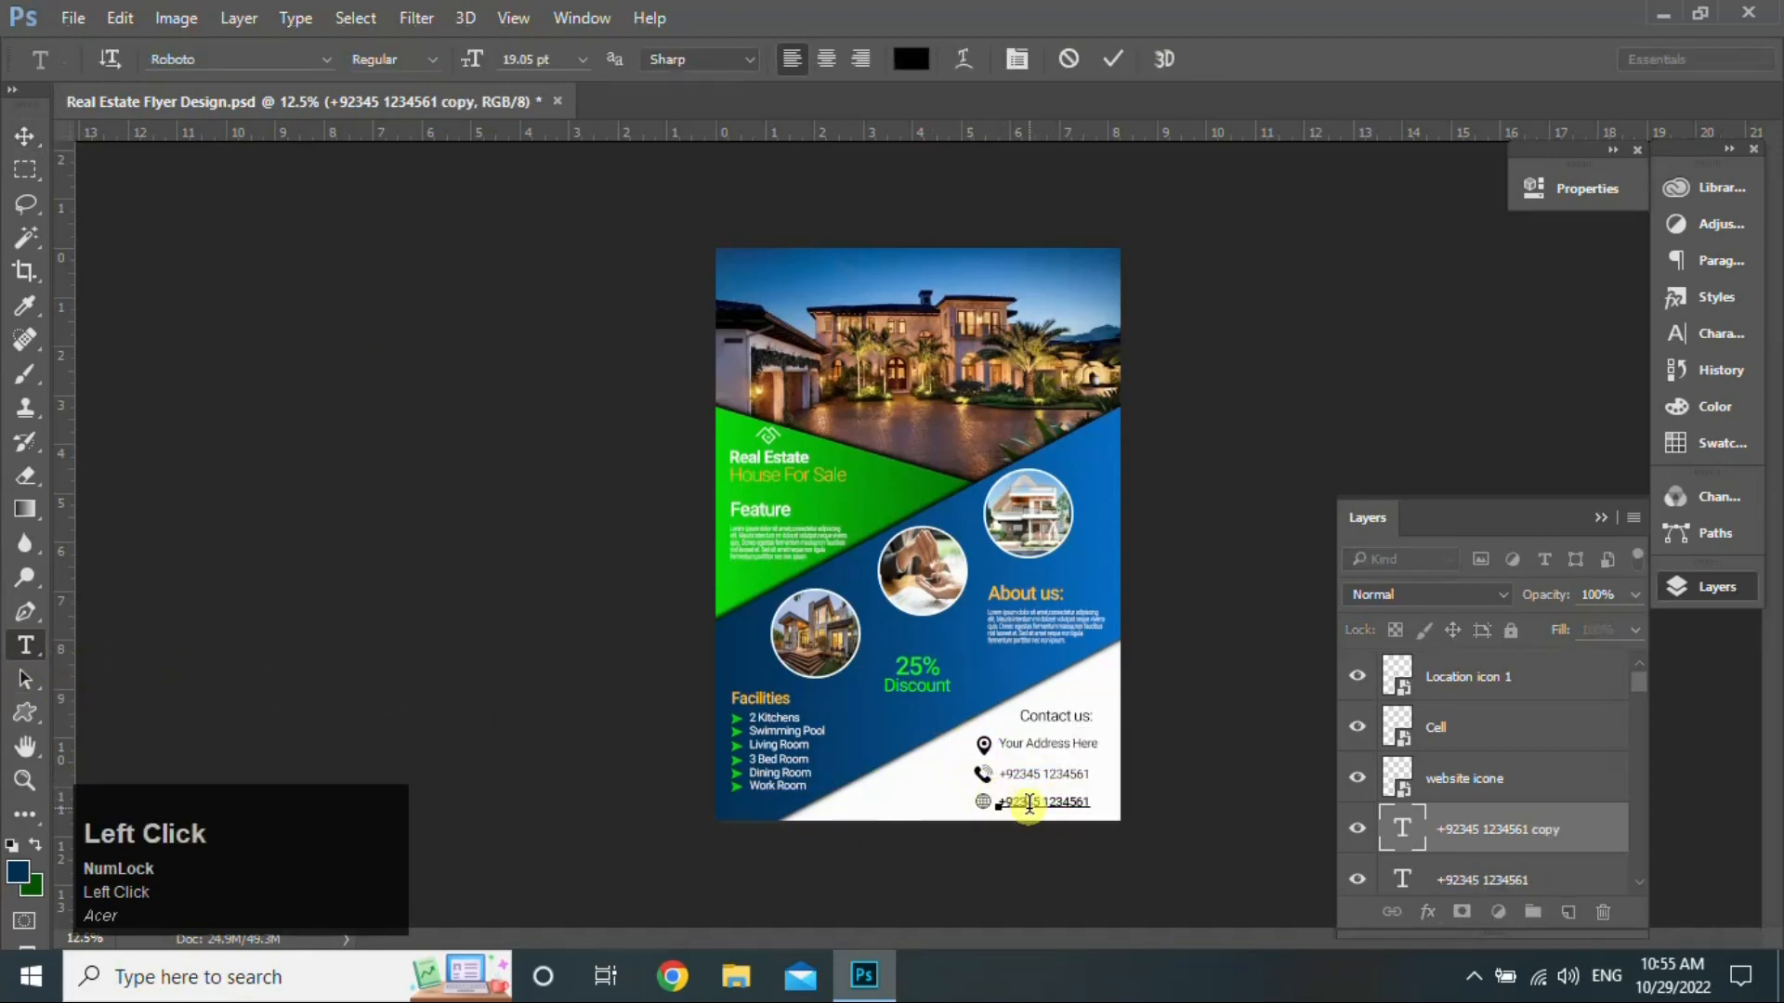
key("ctrl+a")
type("www")
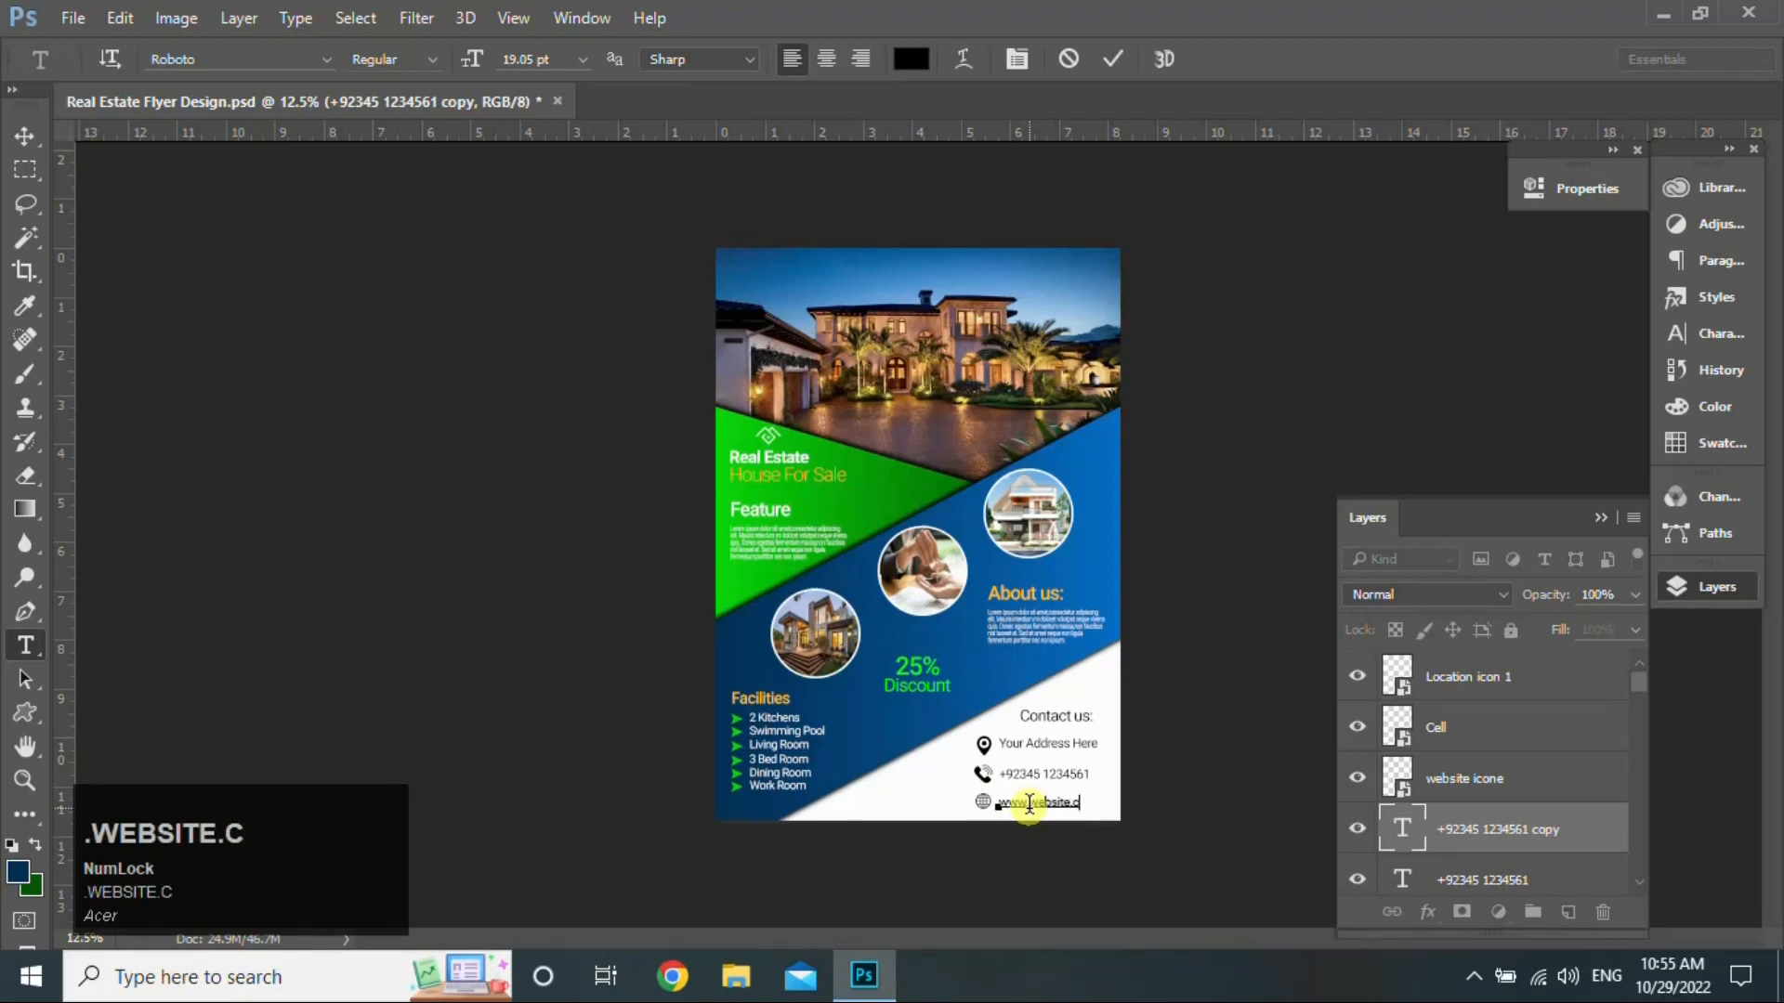
left_click(19, 132)
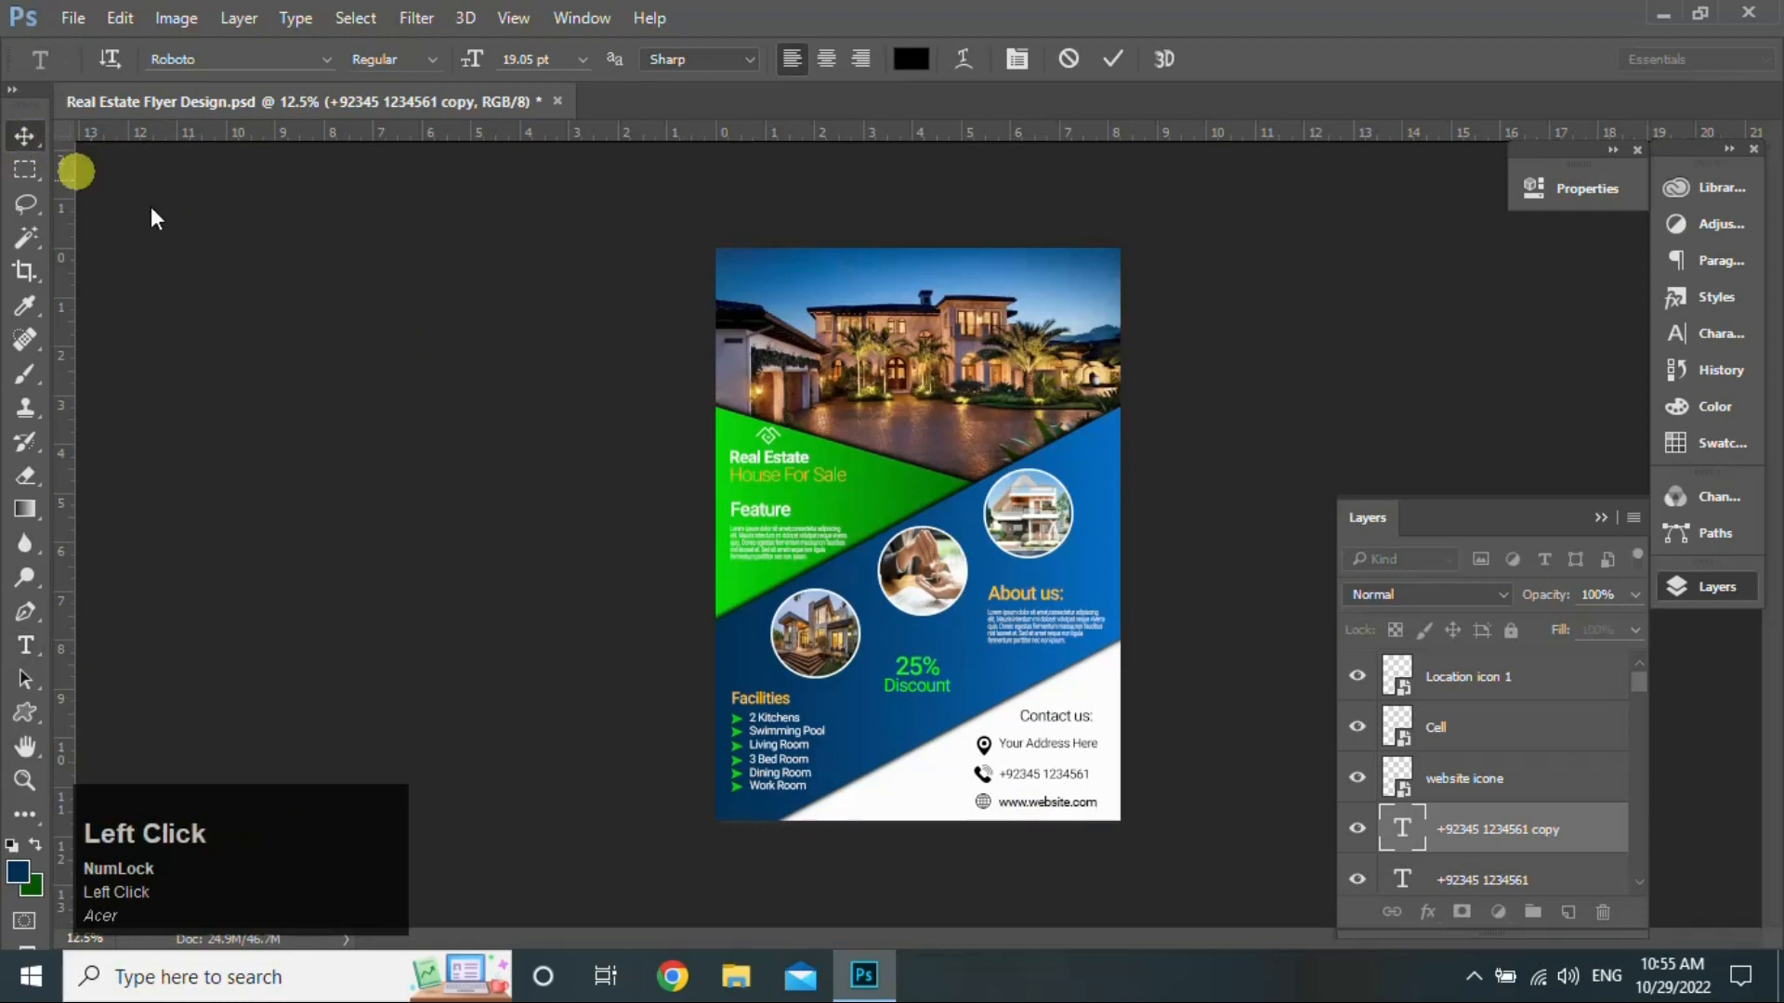
Step: Select the three contact icons with their three text lines and enlarge them together slightly
left_click(1567, 677, "ctrl")
left_click(1552, 736, "ctrl")
left_click(1550, 777, "ctrl")
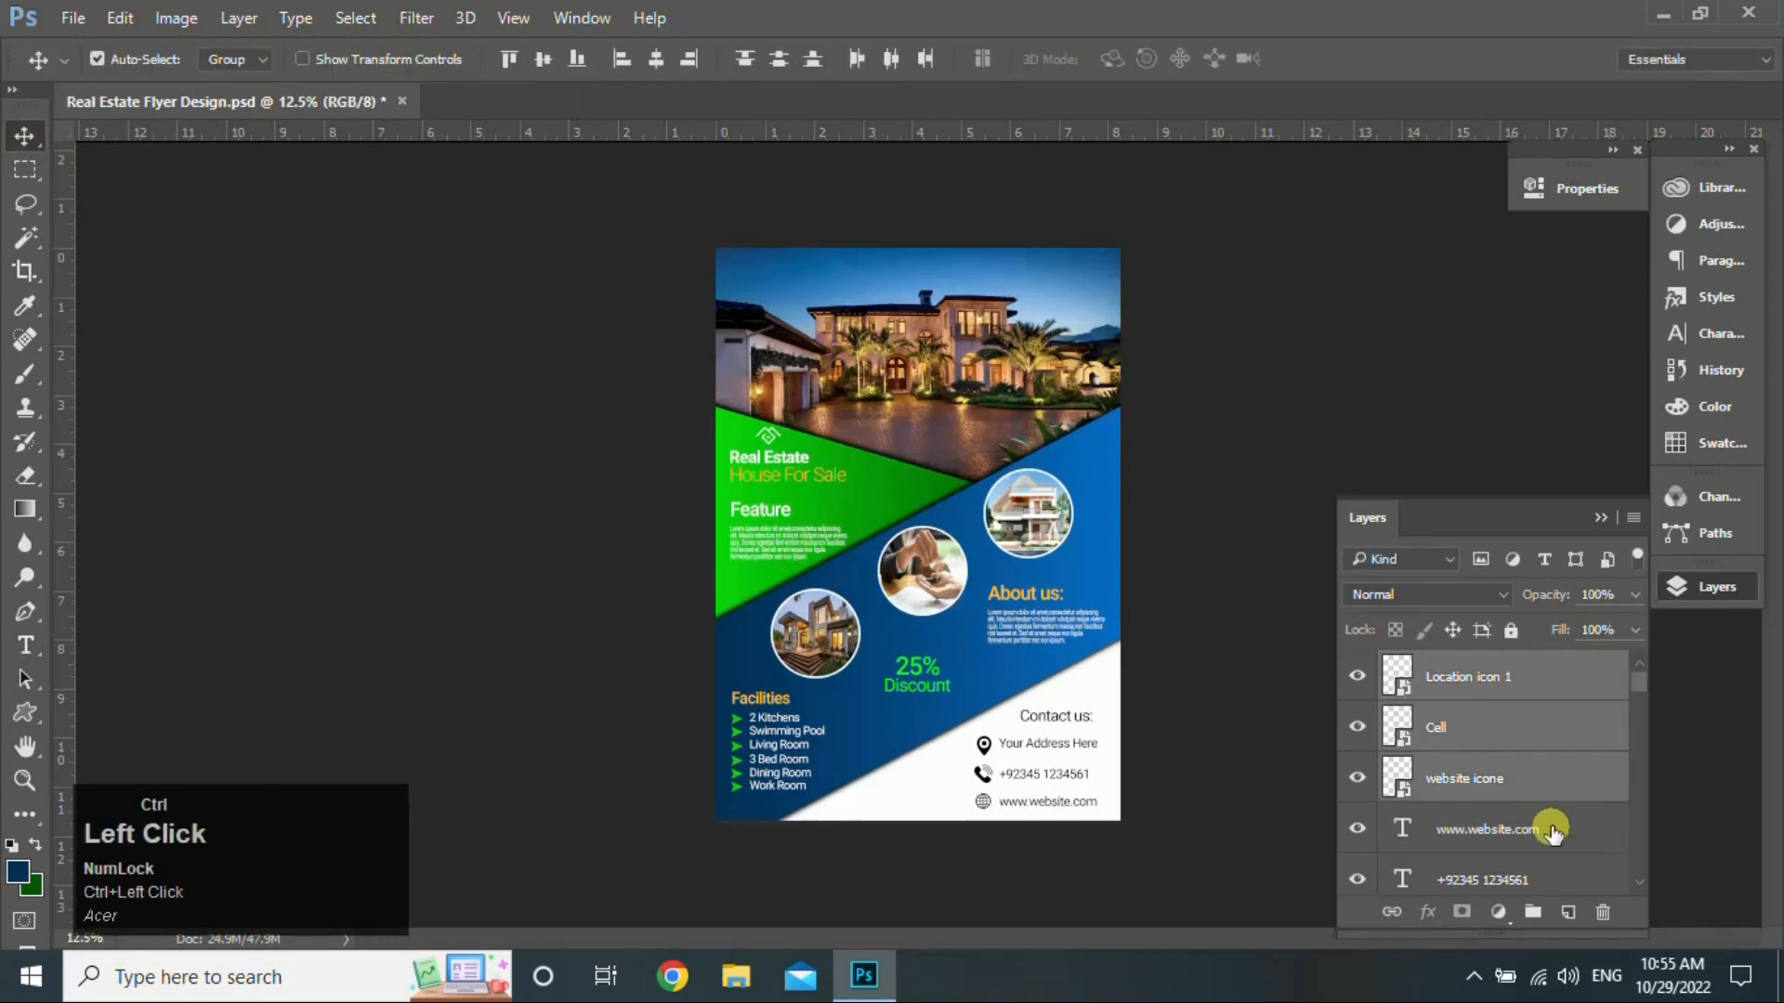
left_click(1548, 826, "ctrl")
left_click(1561, 883, "ctrl")
scroll(1639, 692, "down", 3)
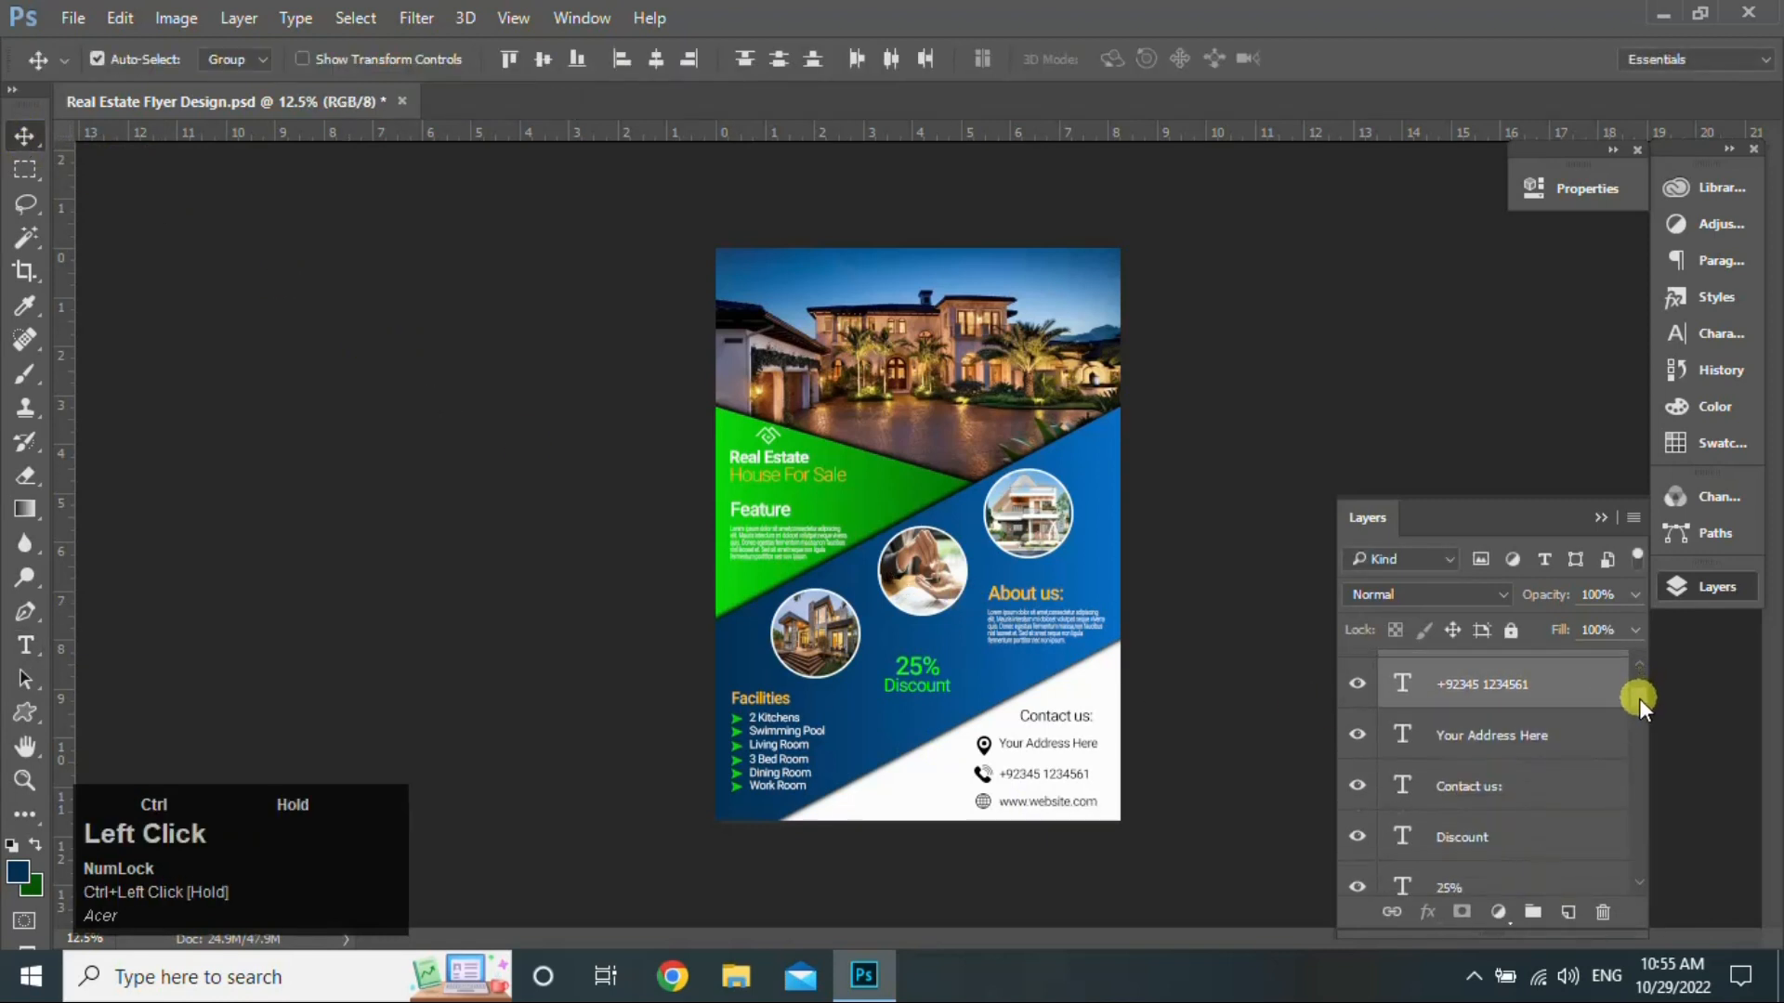
left_click(1577, 748, "ctrl")
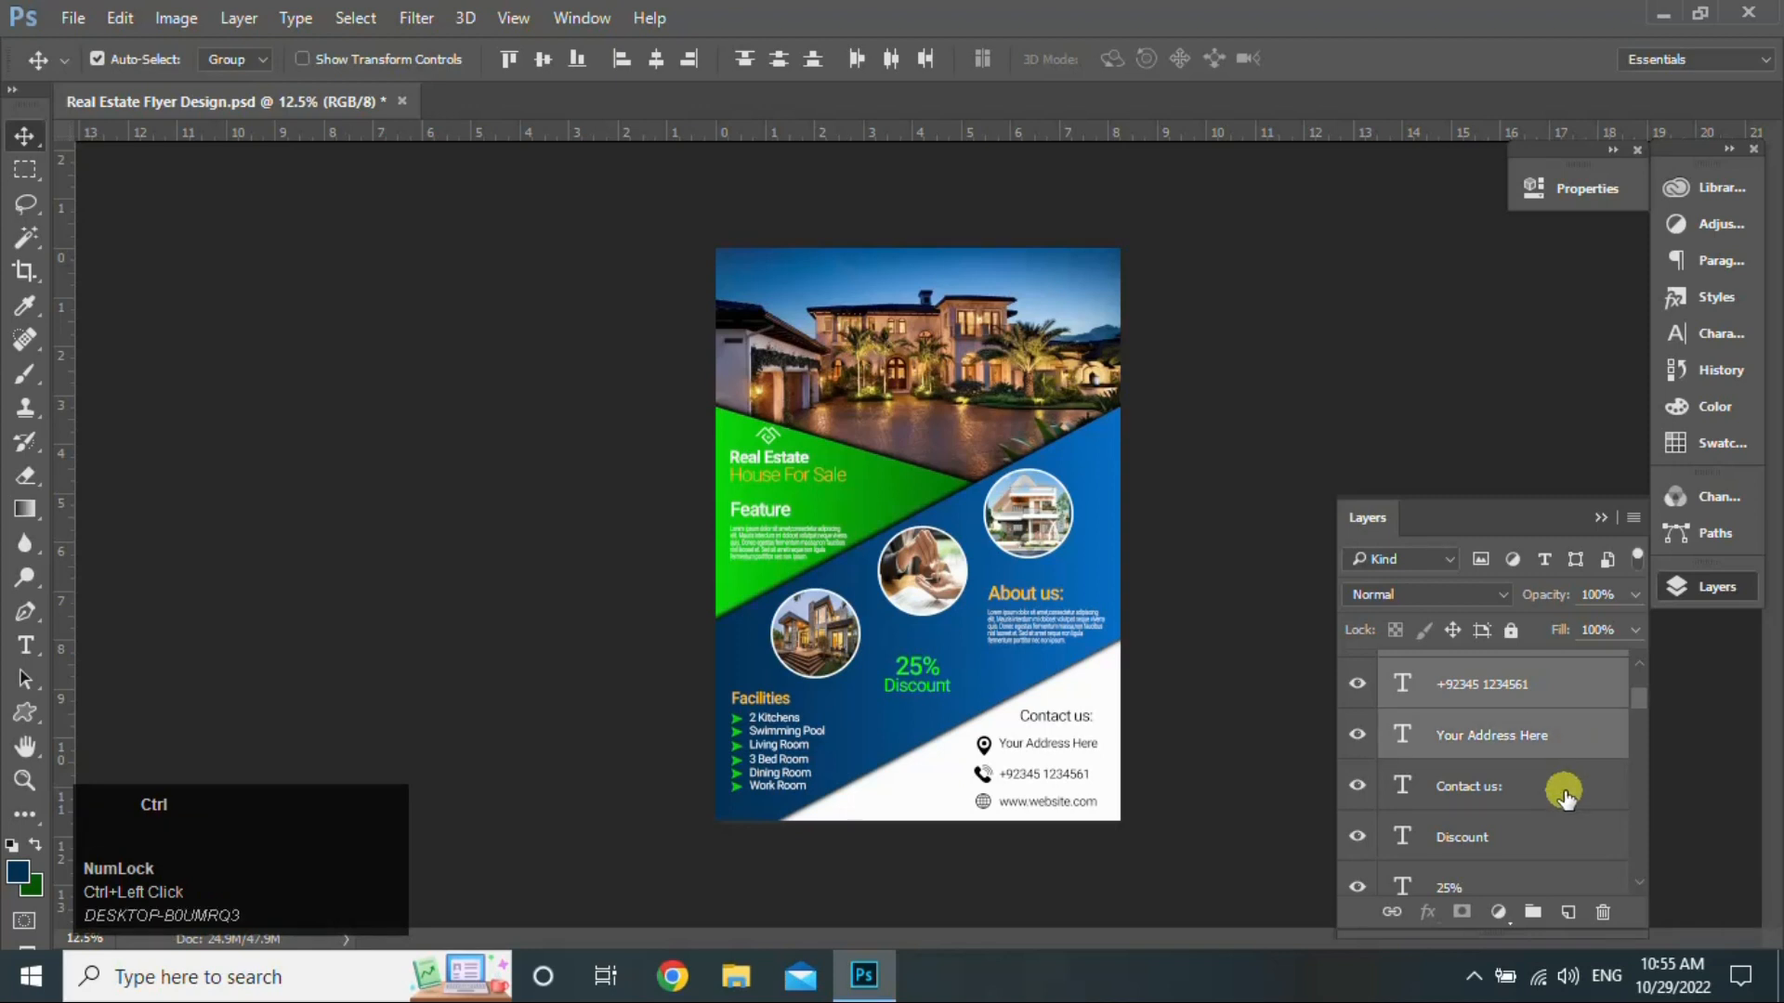
key("ctrl+t")
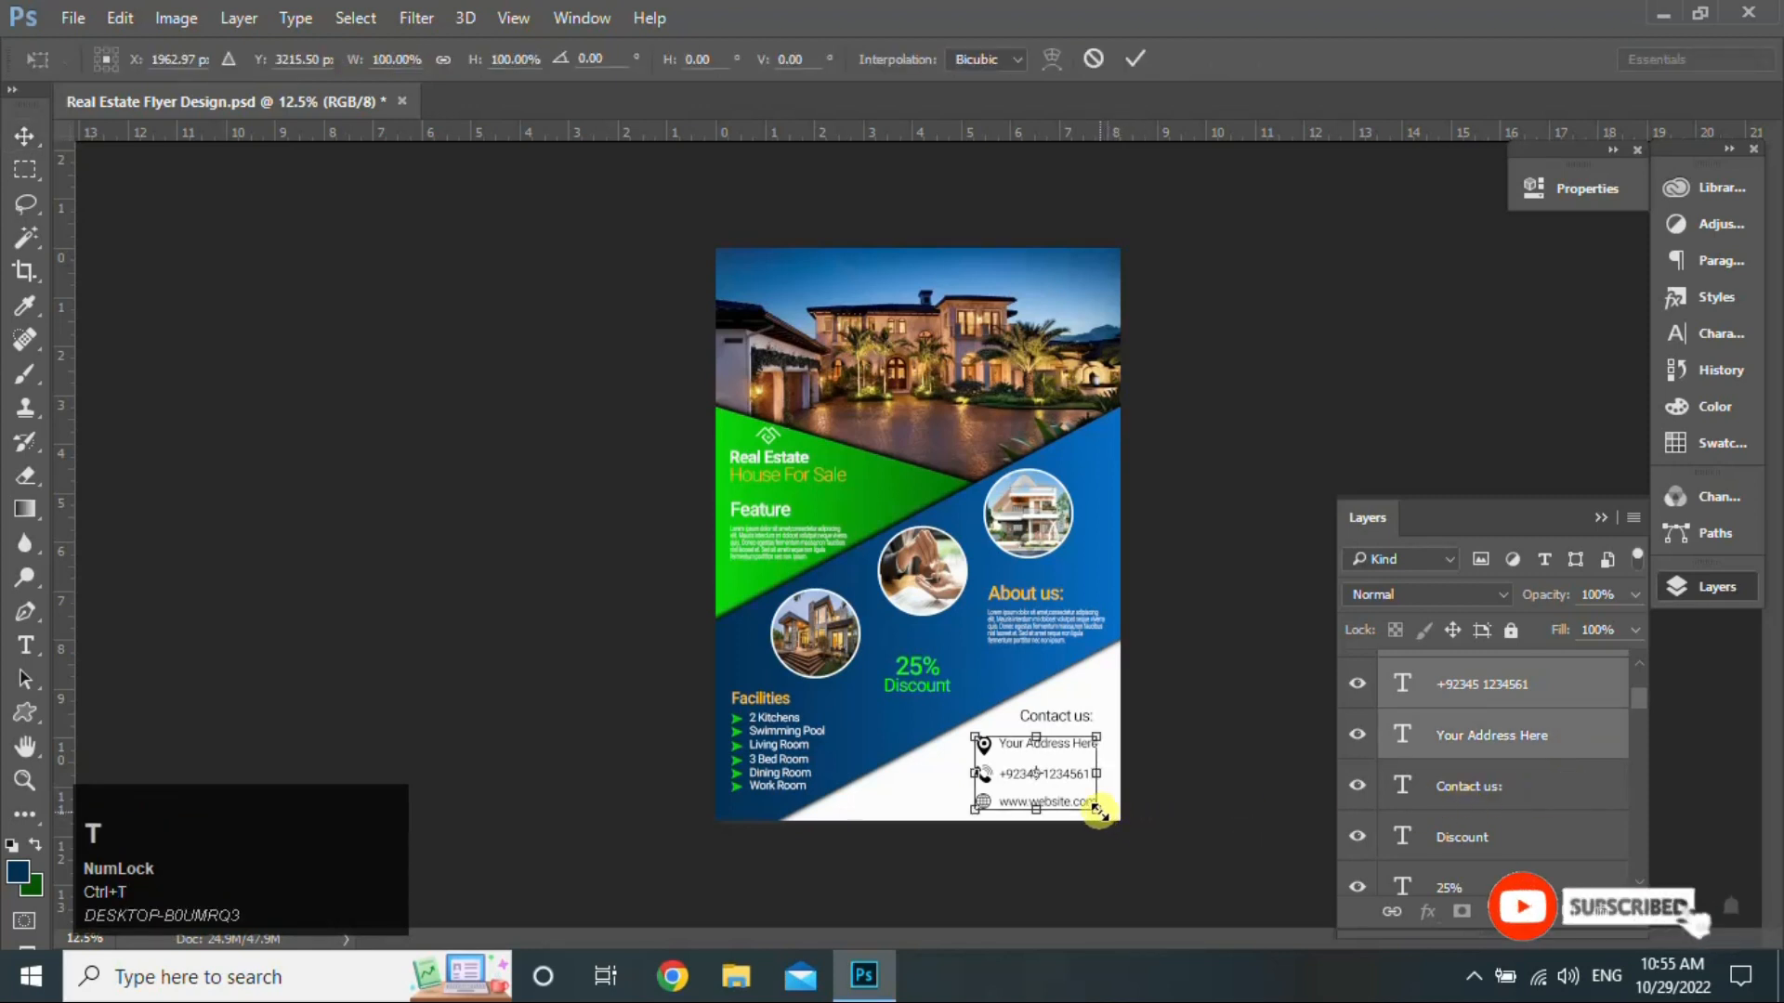
left_click_drag(1098, 810, 1103, 812)
key("Return")
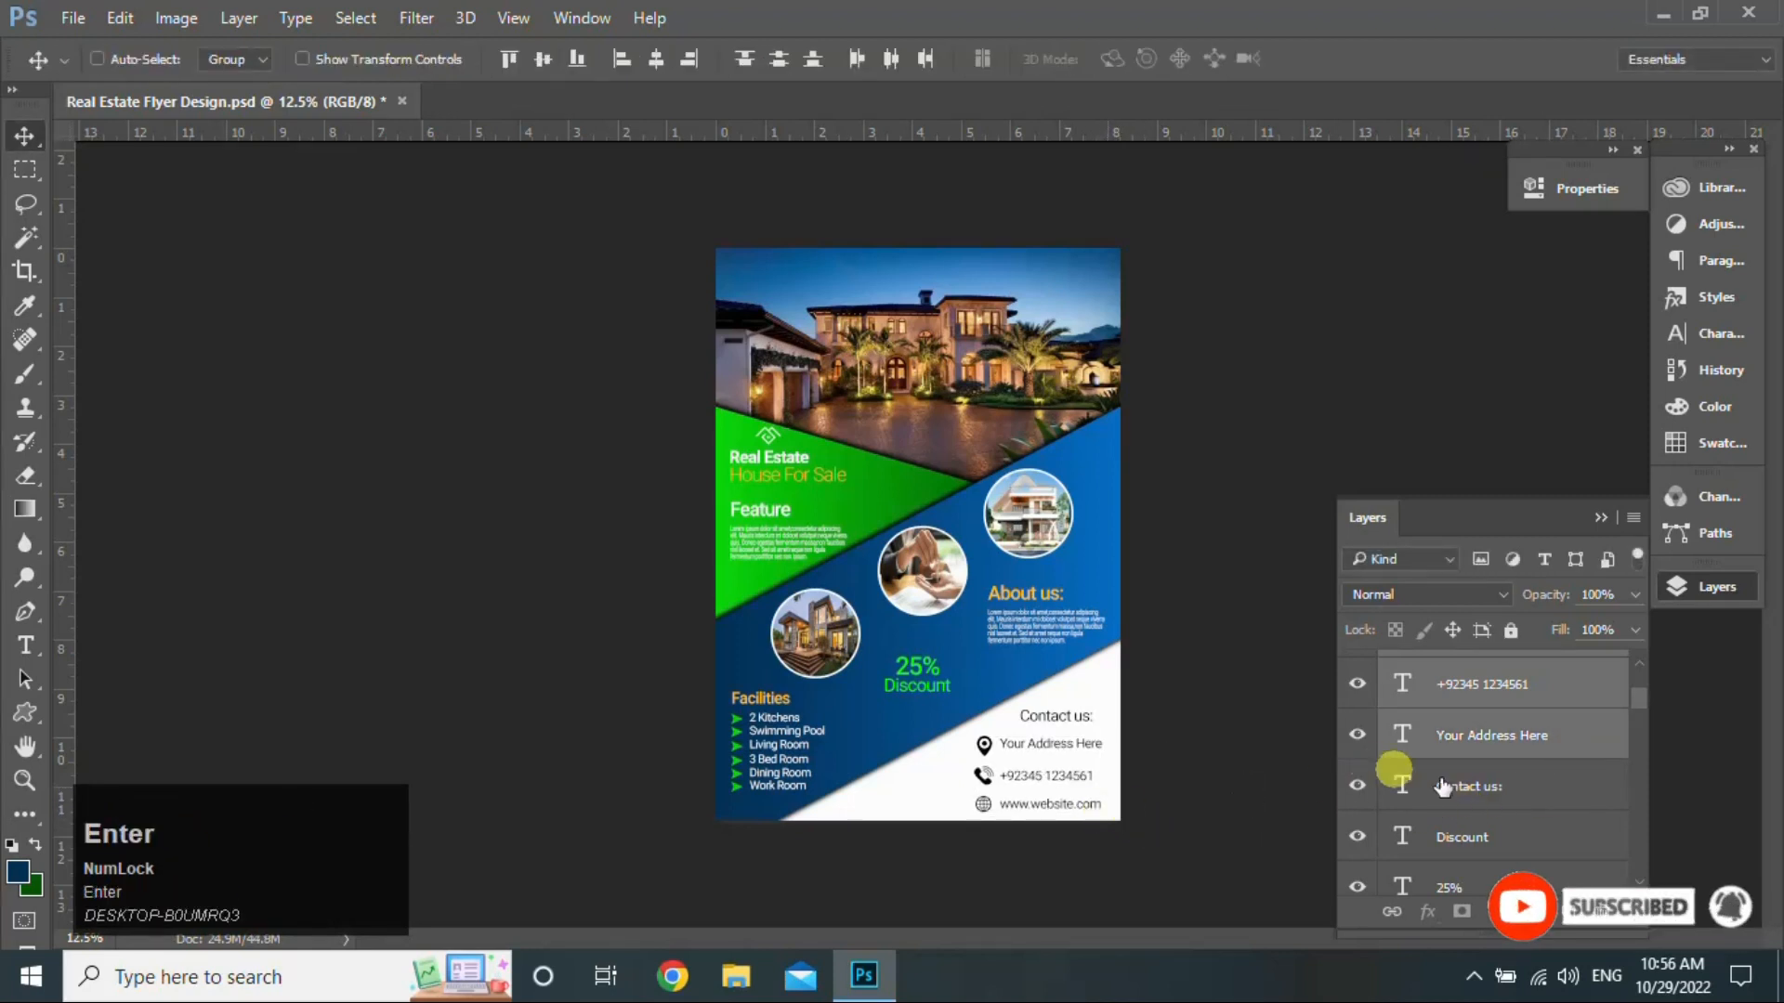
Step: Shift the "Contact us:" heading left so it sits centred above the contact lines
left_click(1503, 785)
key("Left")
key("Left")
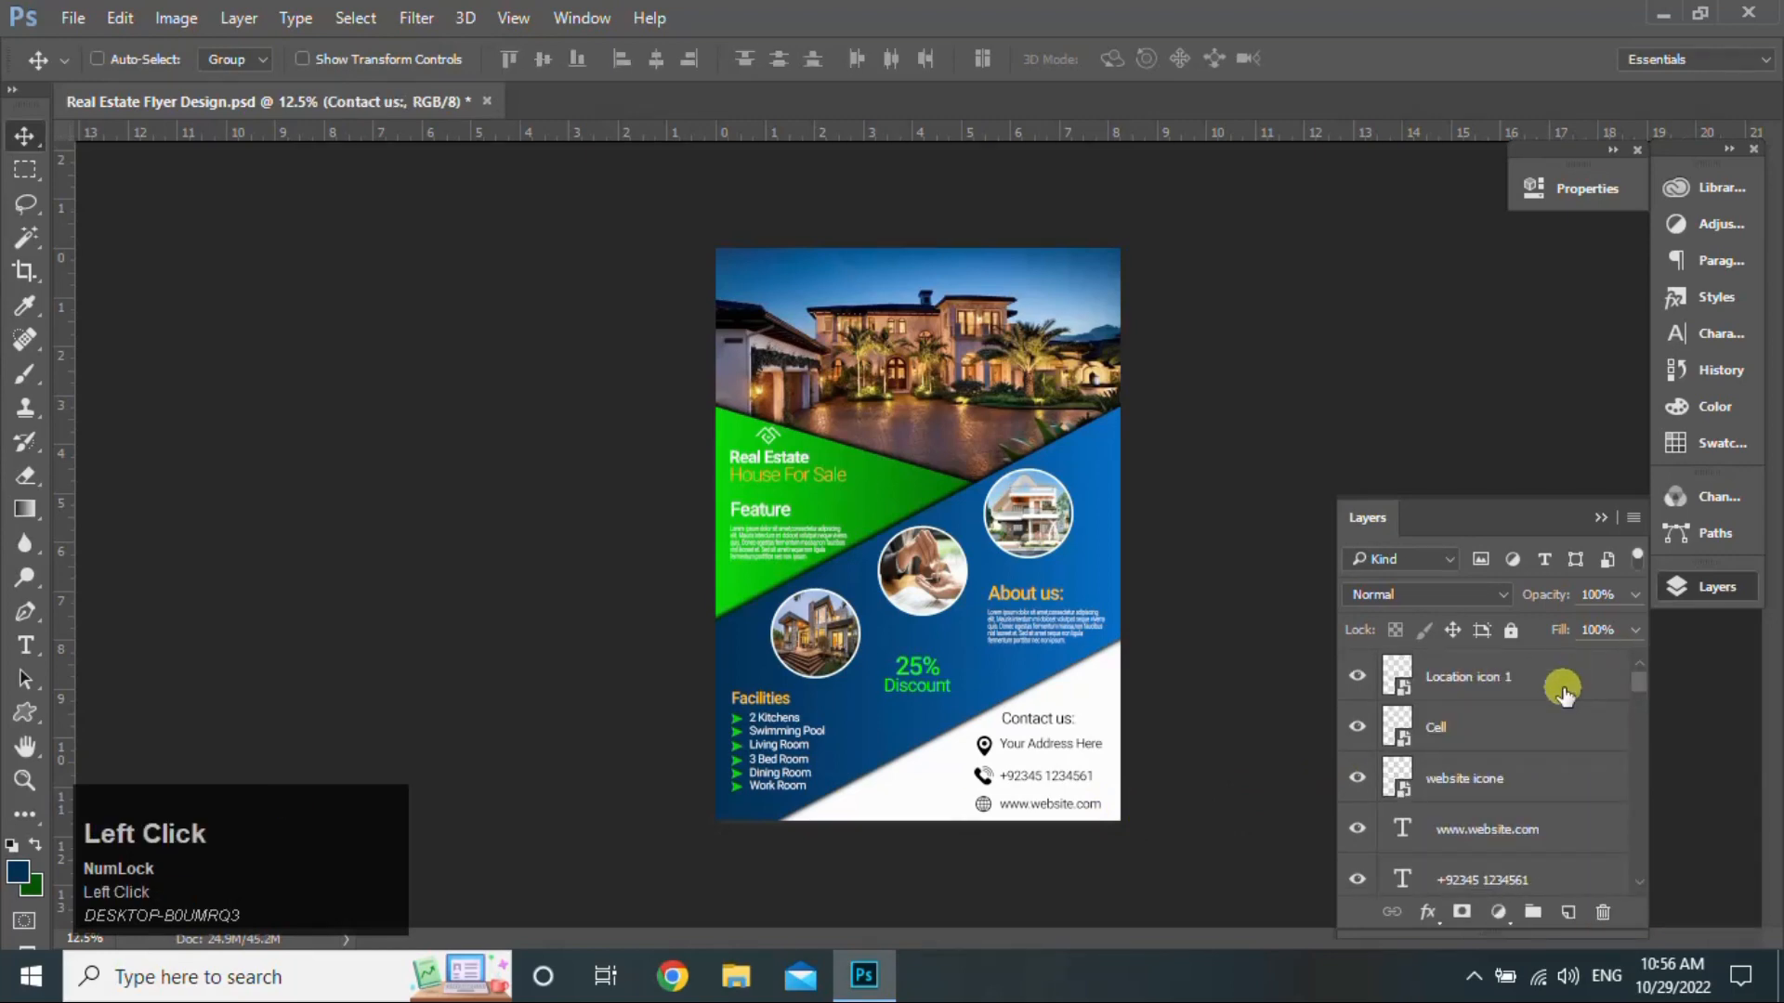
Step: Place the QR code image above the Location icon 1 layer, in the white area left of the contact lines
left_click(1580, 677)
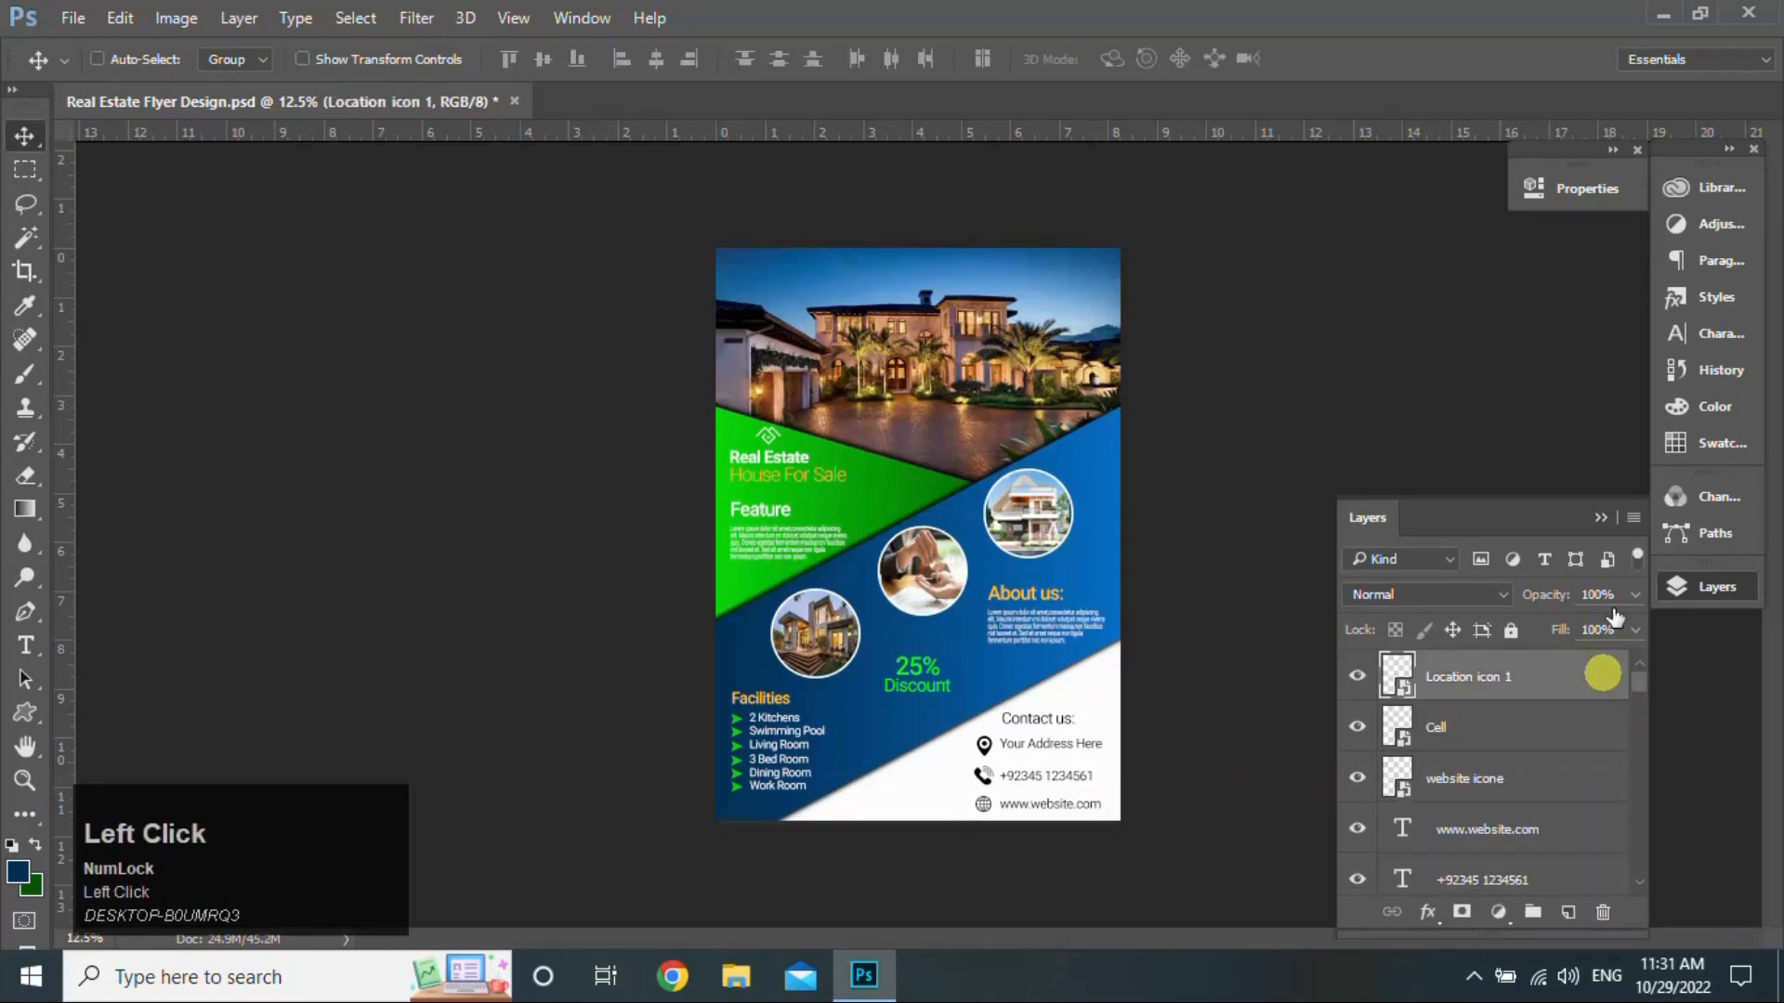
left_click(1678, 11)
left_click_drag(342, 655, 925, 790)
left_click(879, 52)
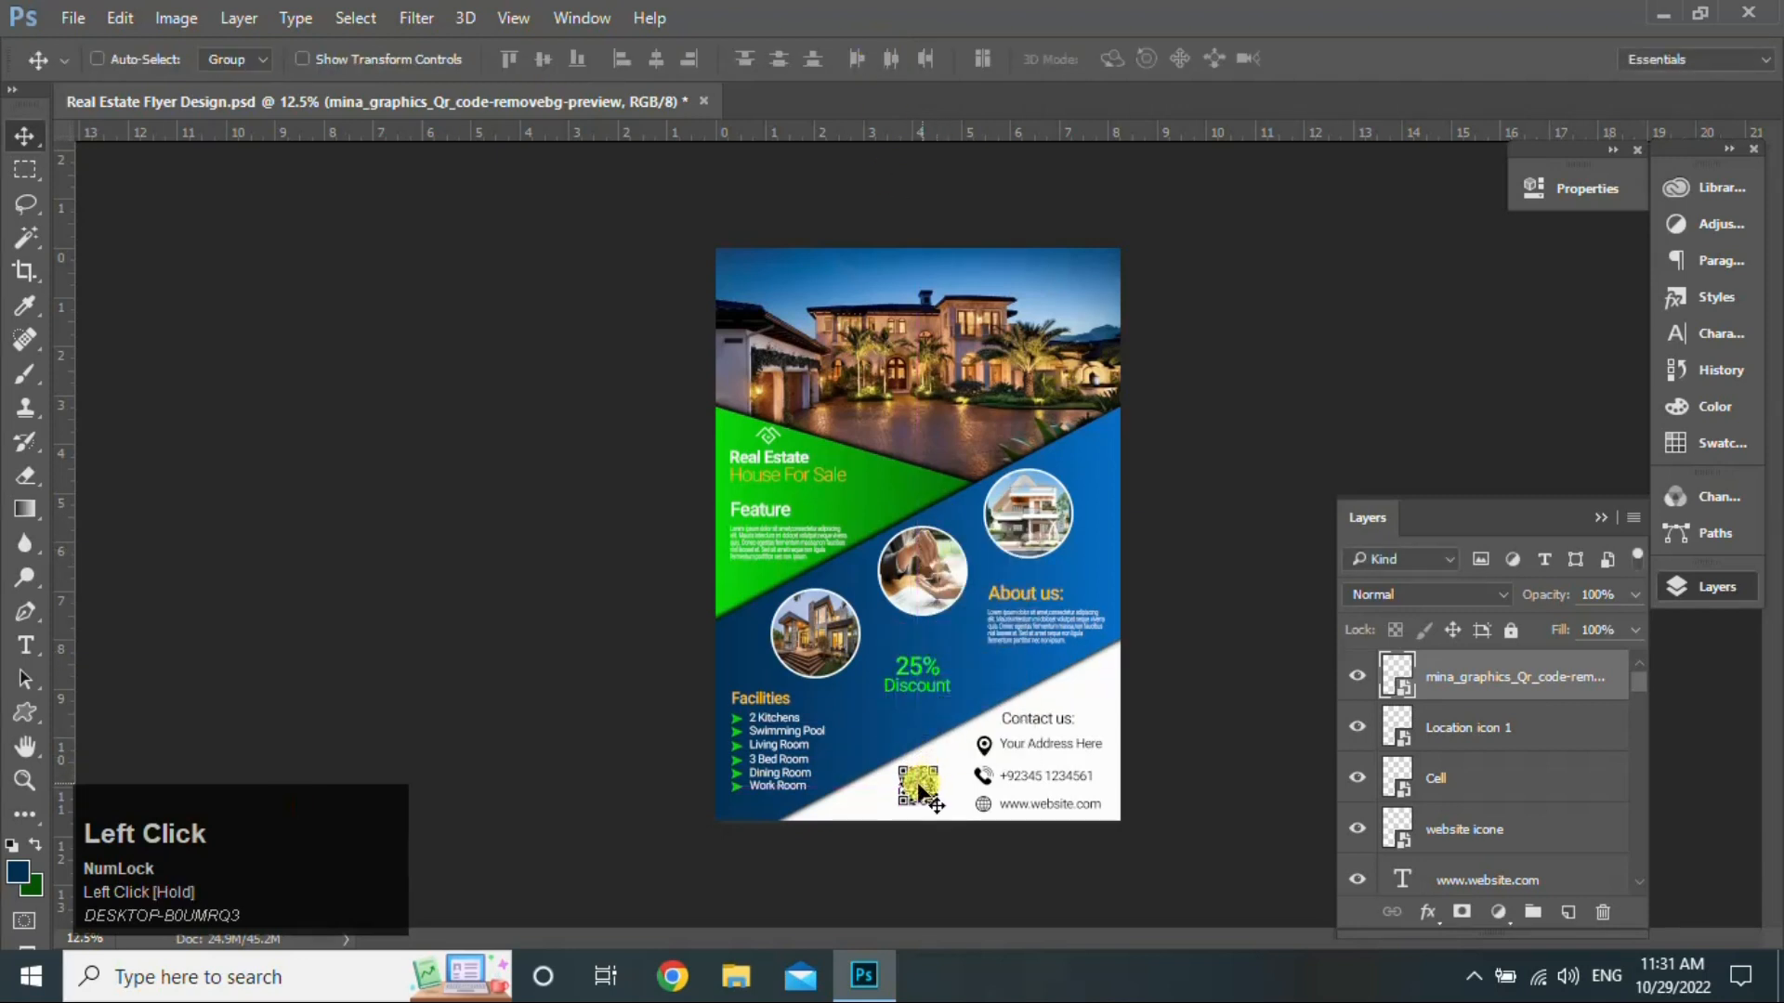
Step: Draw a circle about 400 px wide in the house photo's upper-right corner and fill it white
right_click(32, 706)
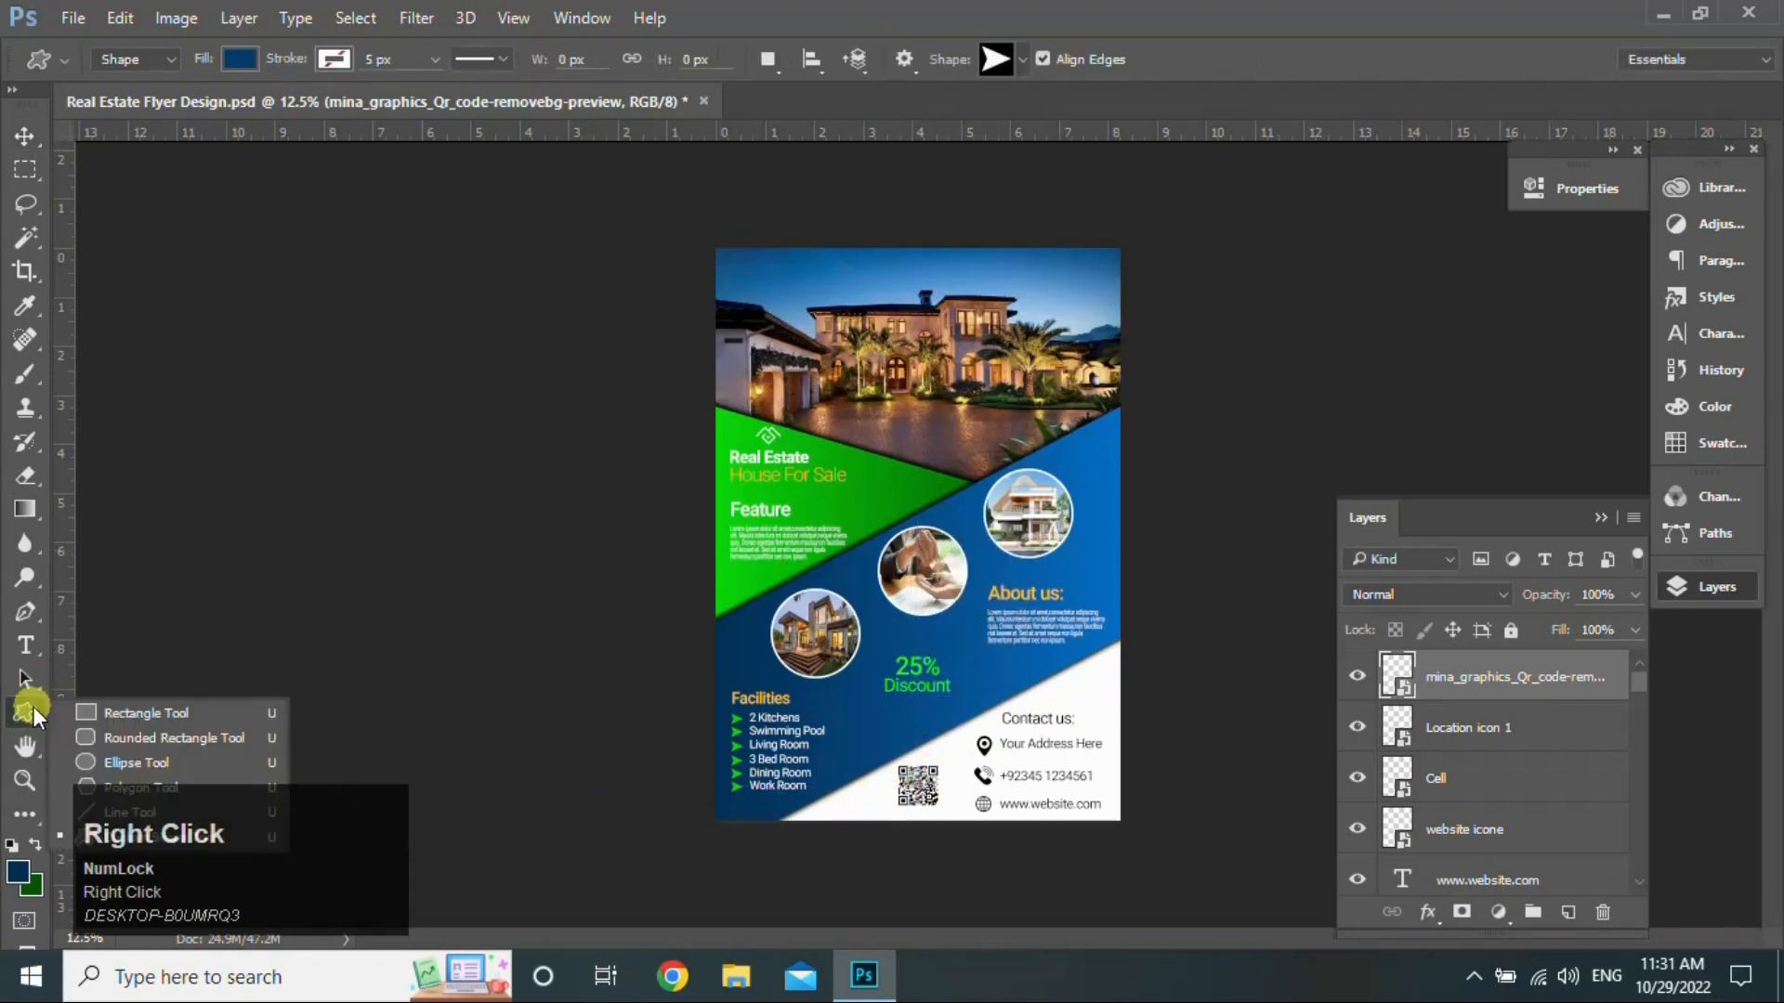
left_click(137, 766)
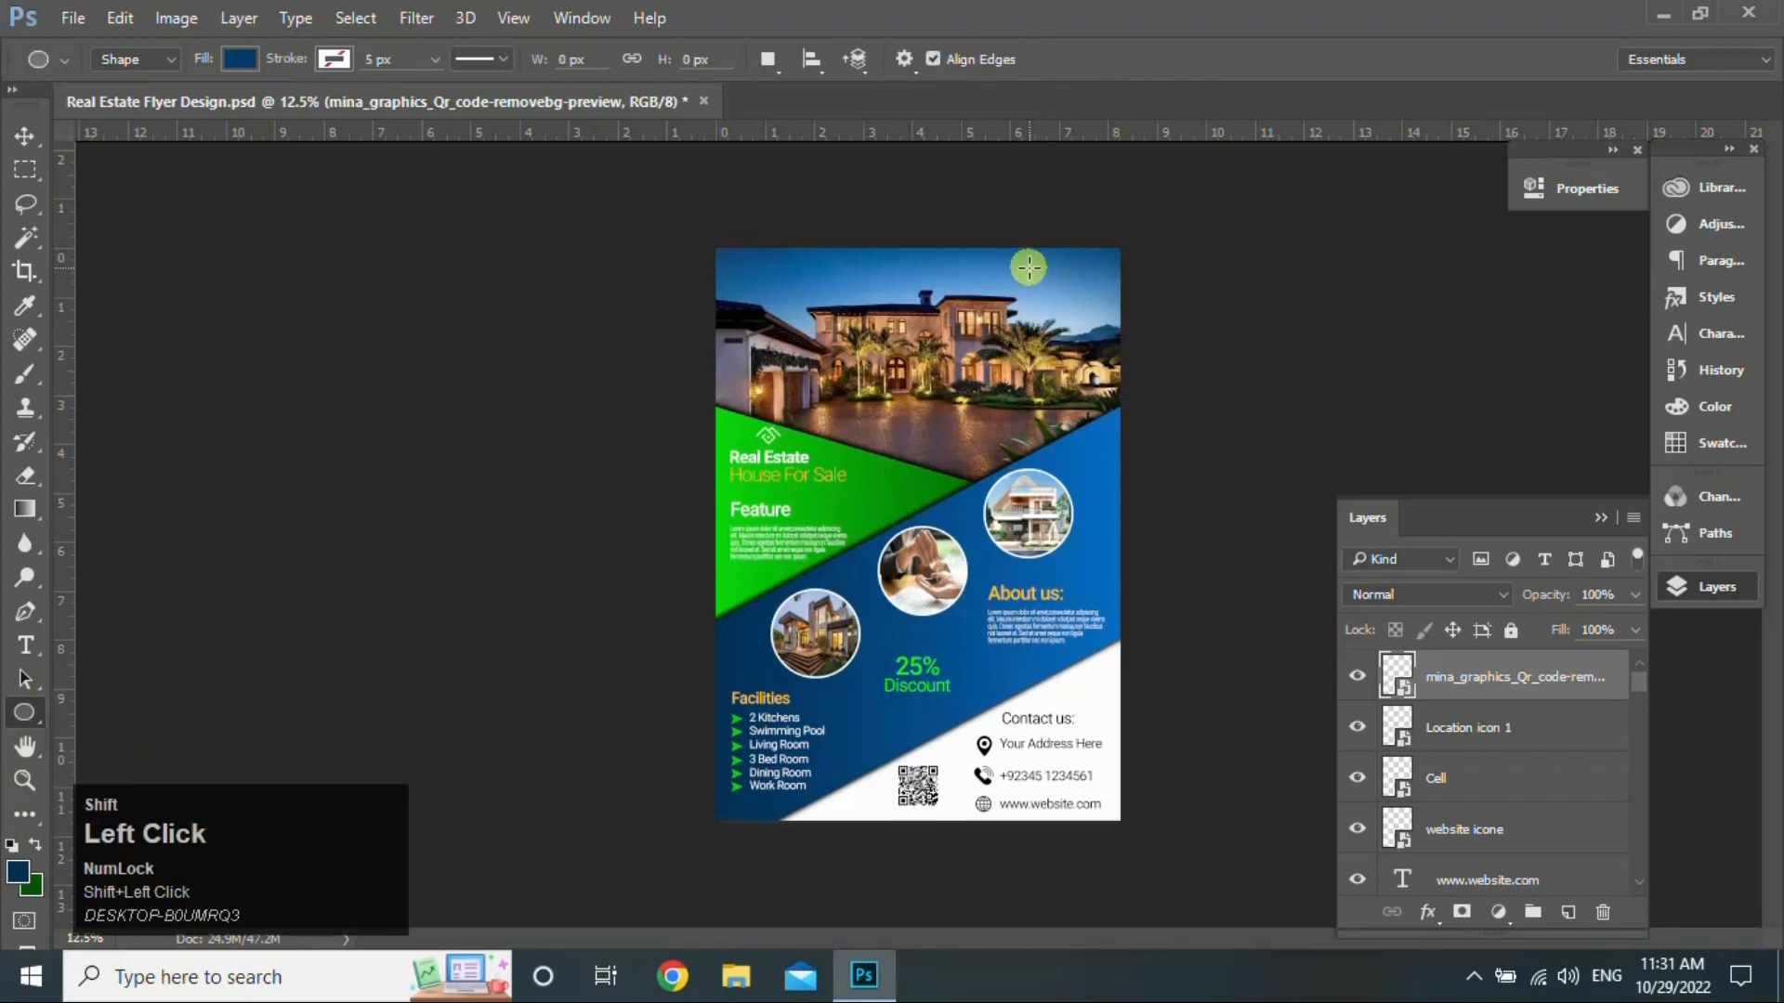
left_click_drag(1033, 267, 1103, 333)
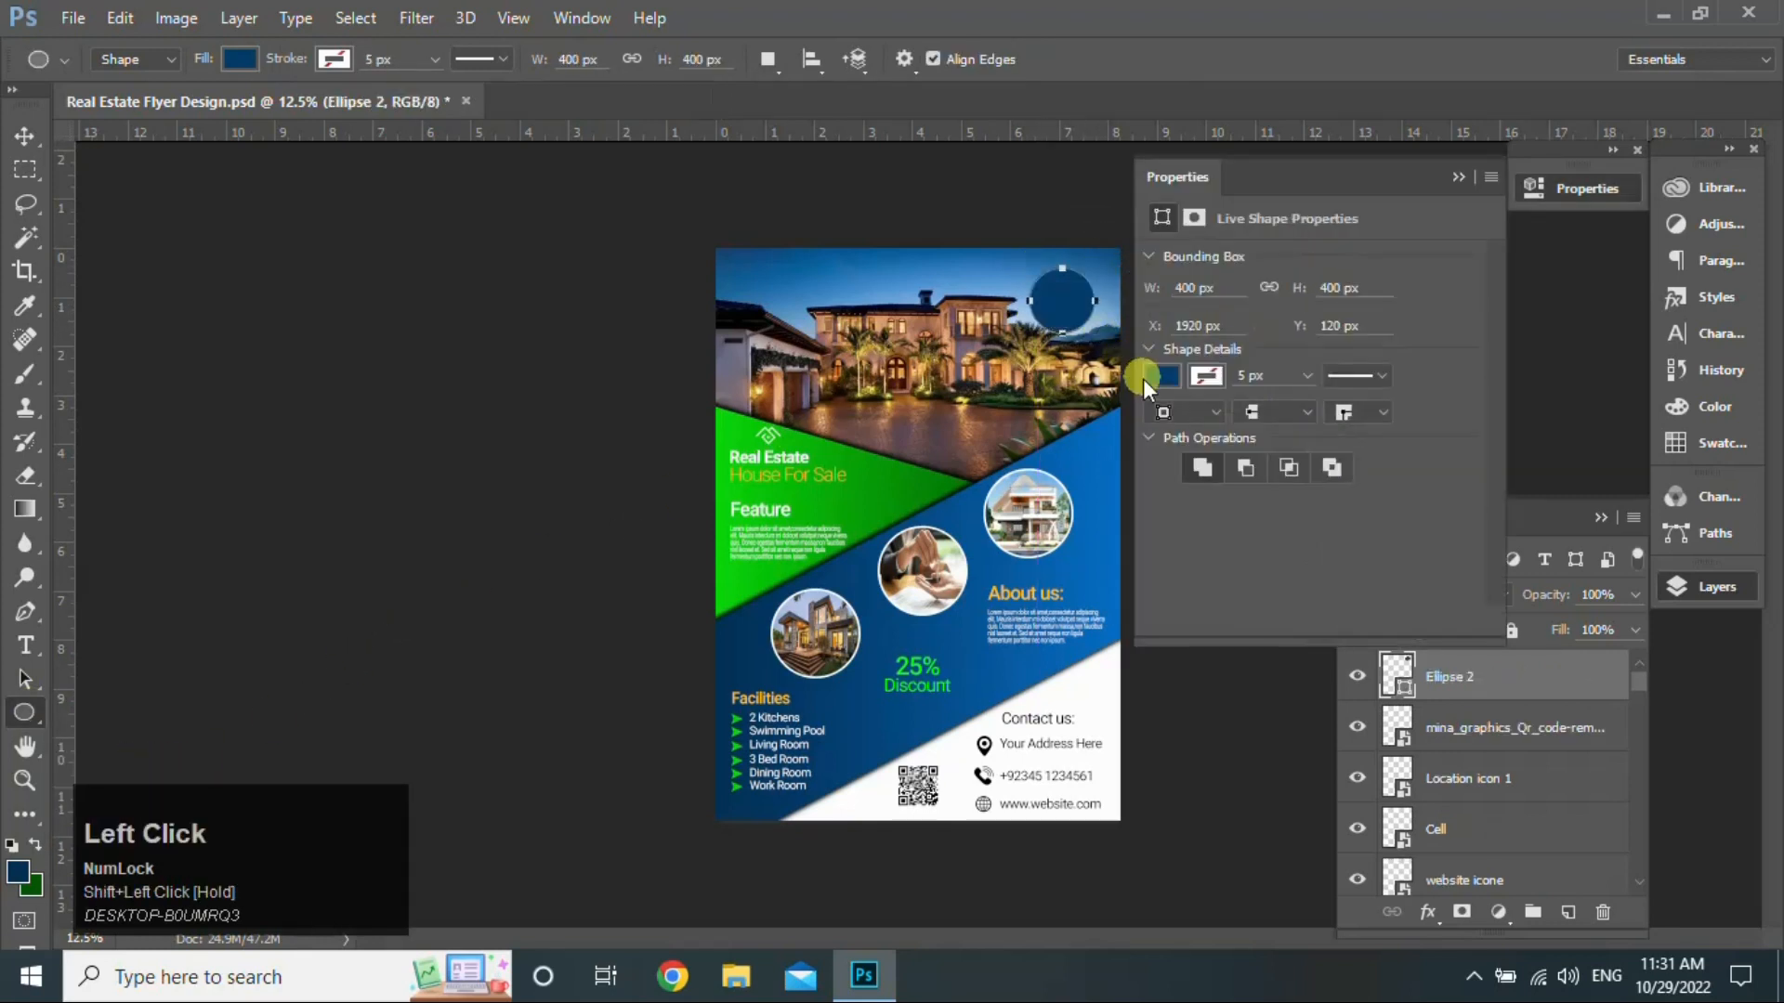
left_click(1161, 375)
left_click(1163, 514)
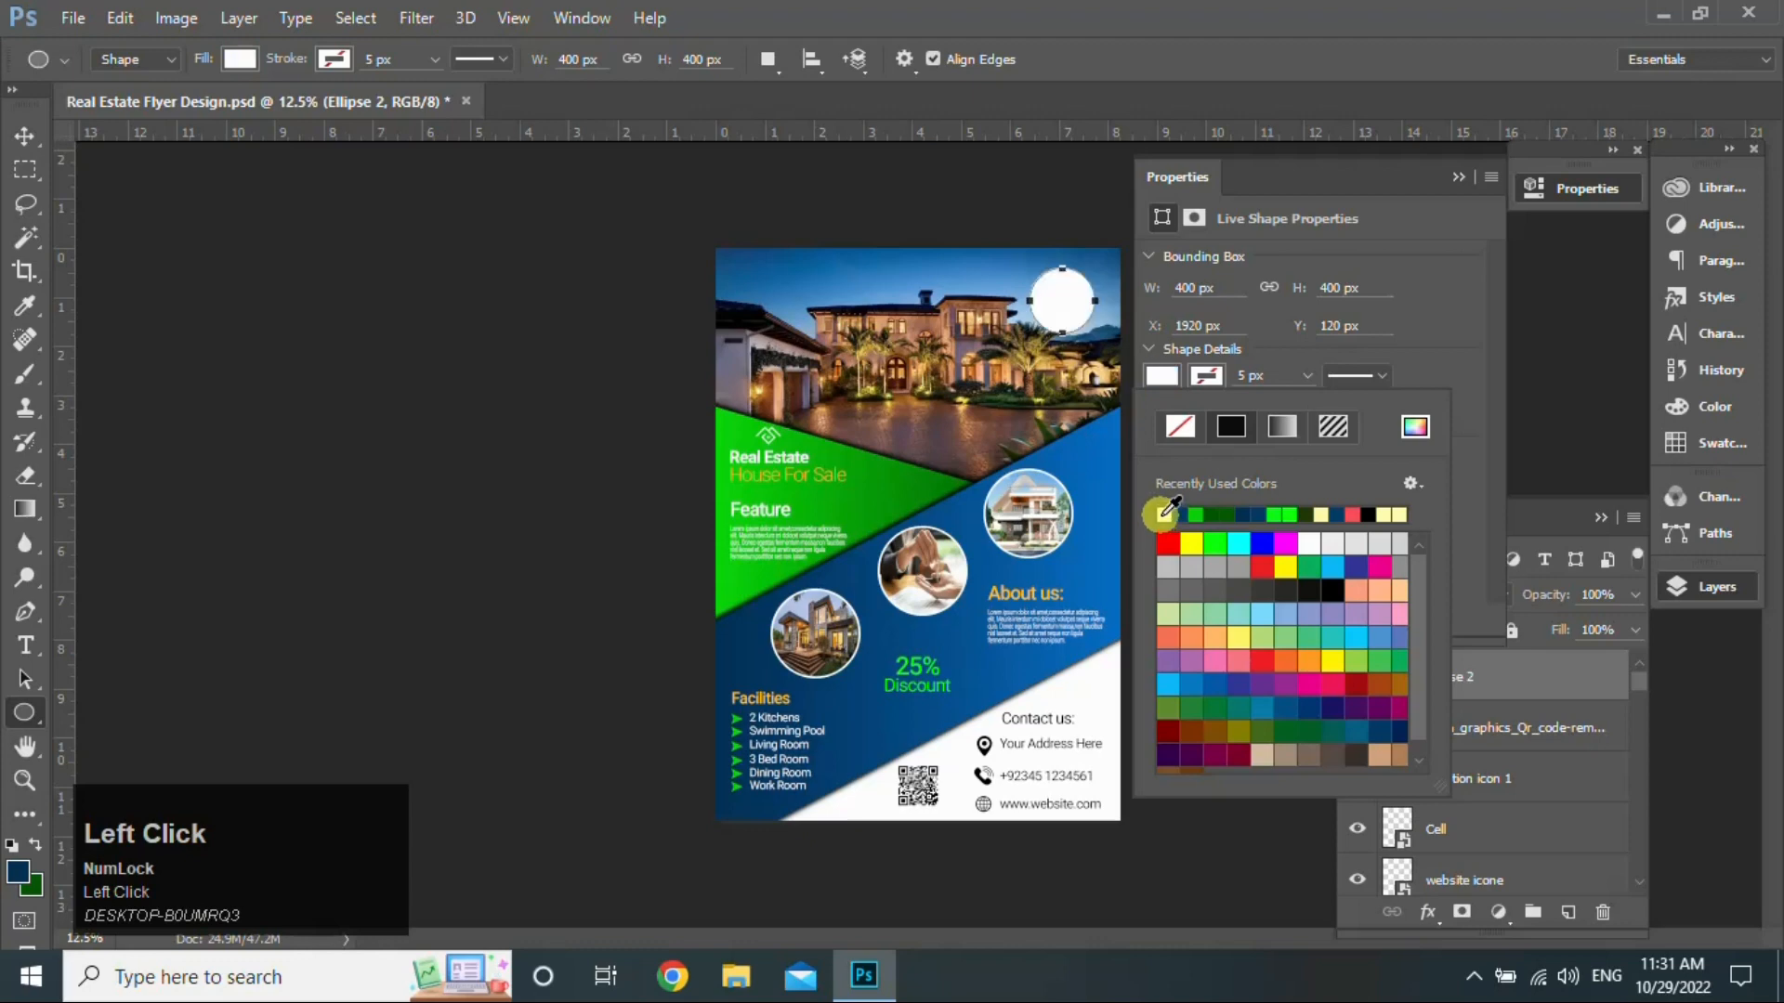
left_click(1456, 180)
left_click(1457, 180)
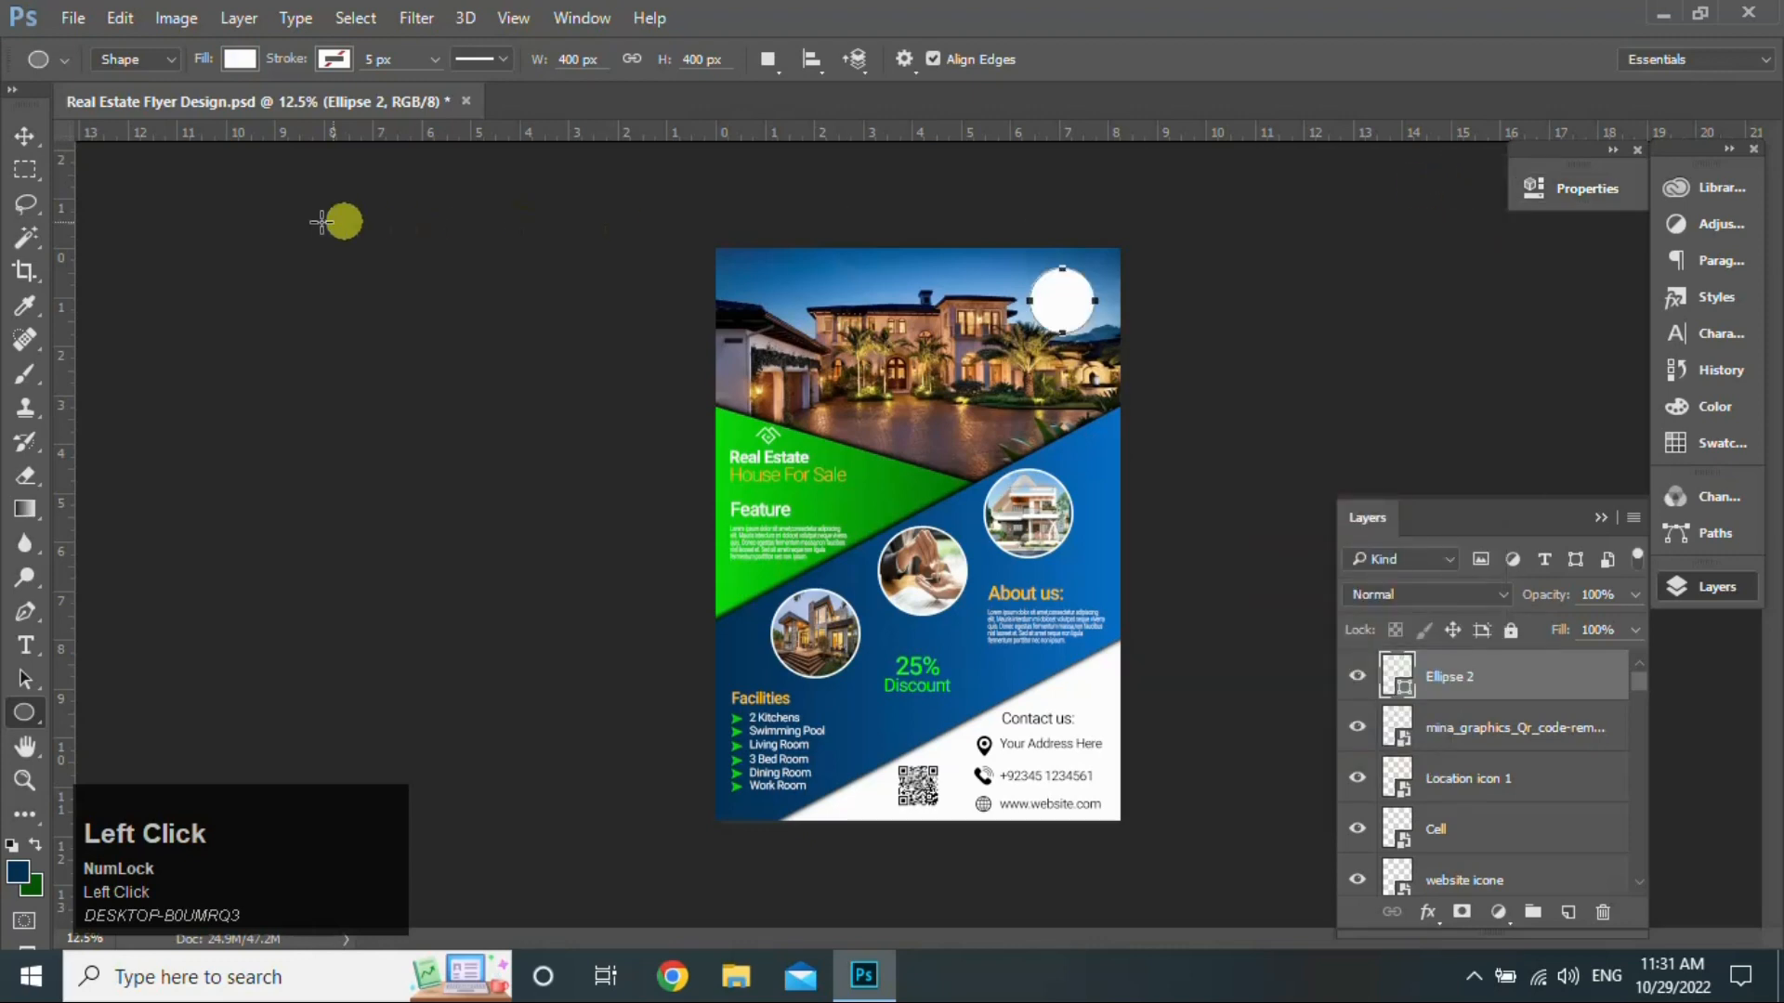
Step: Add a 21 px green stroke positioned inside to the white circle
left_click(30, 149)
double_click(1592, 679)
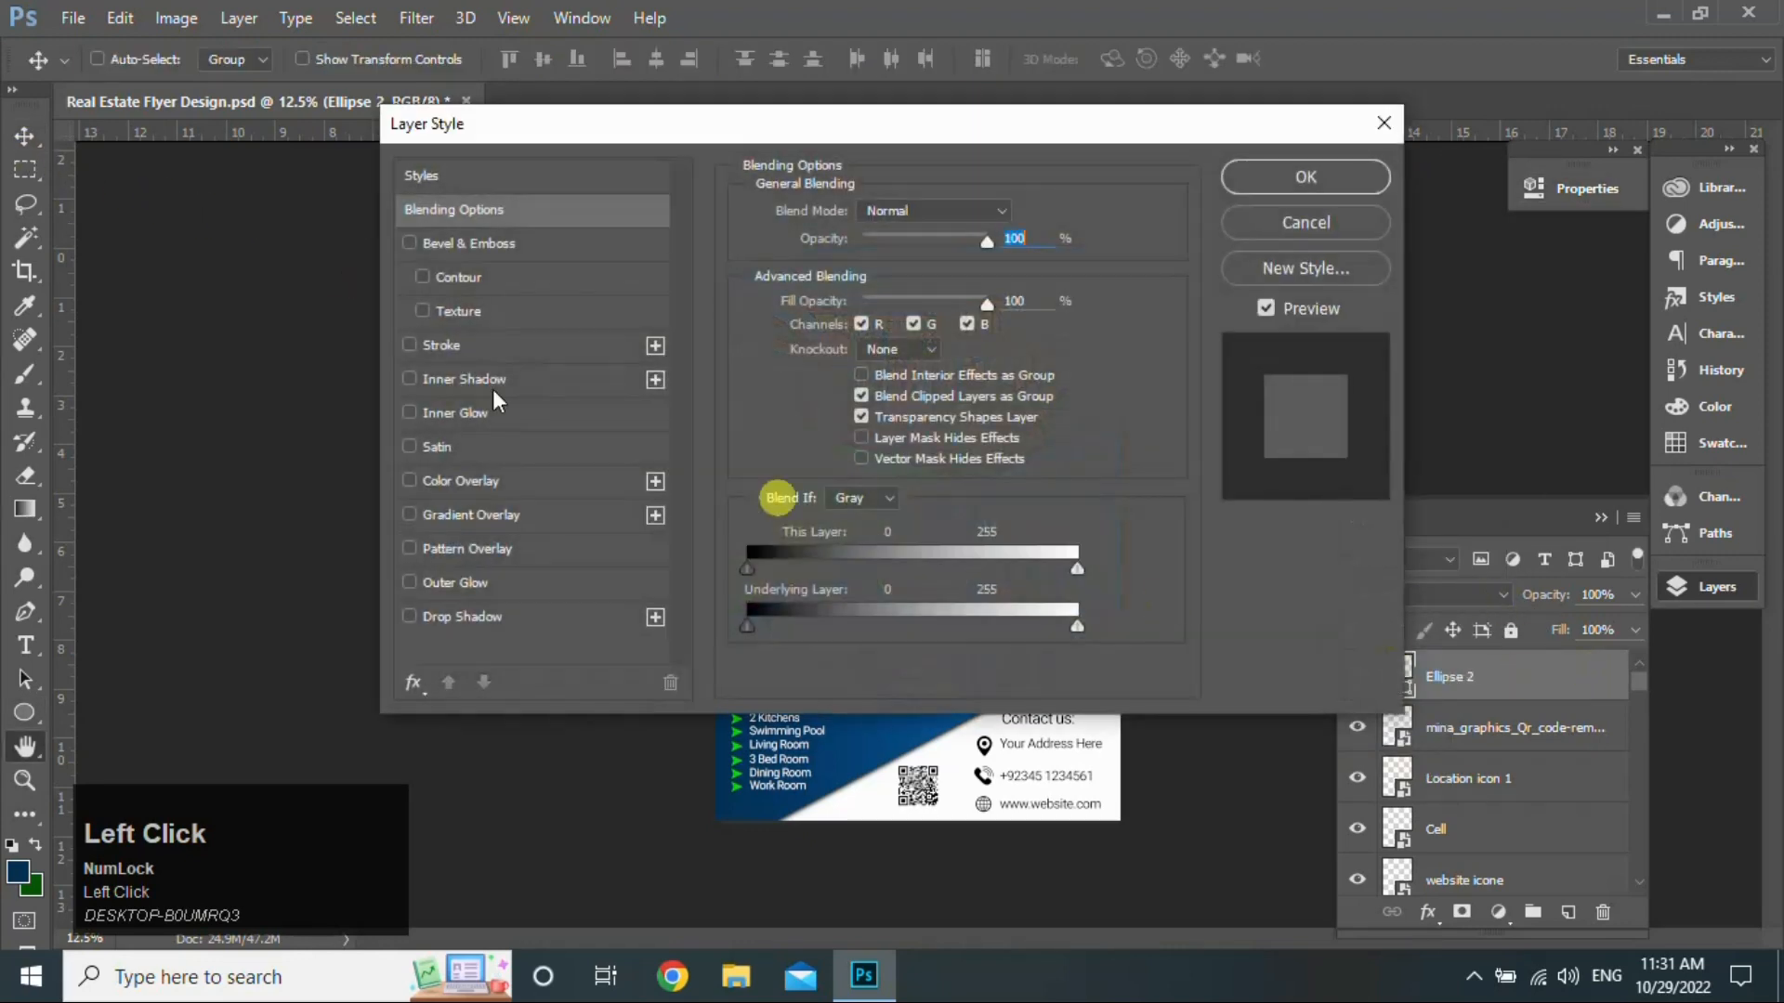
left_click(461, 342)
left_click_drag(731, 136, 1028, 477)
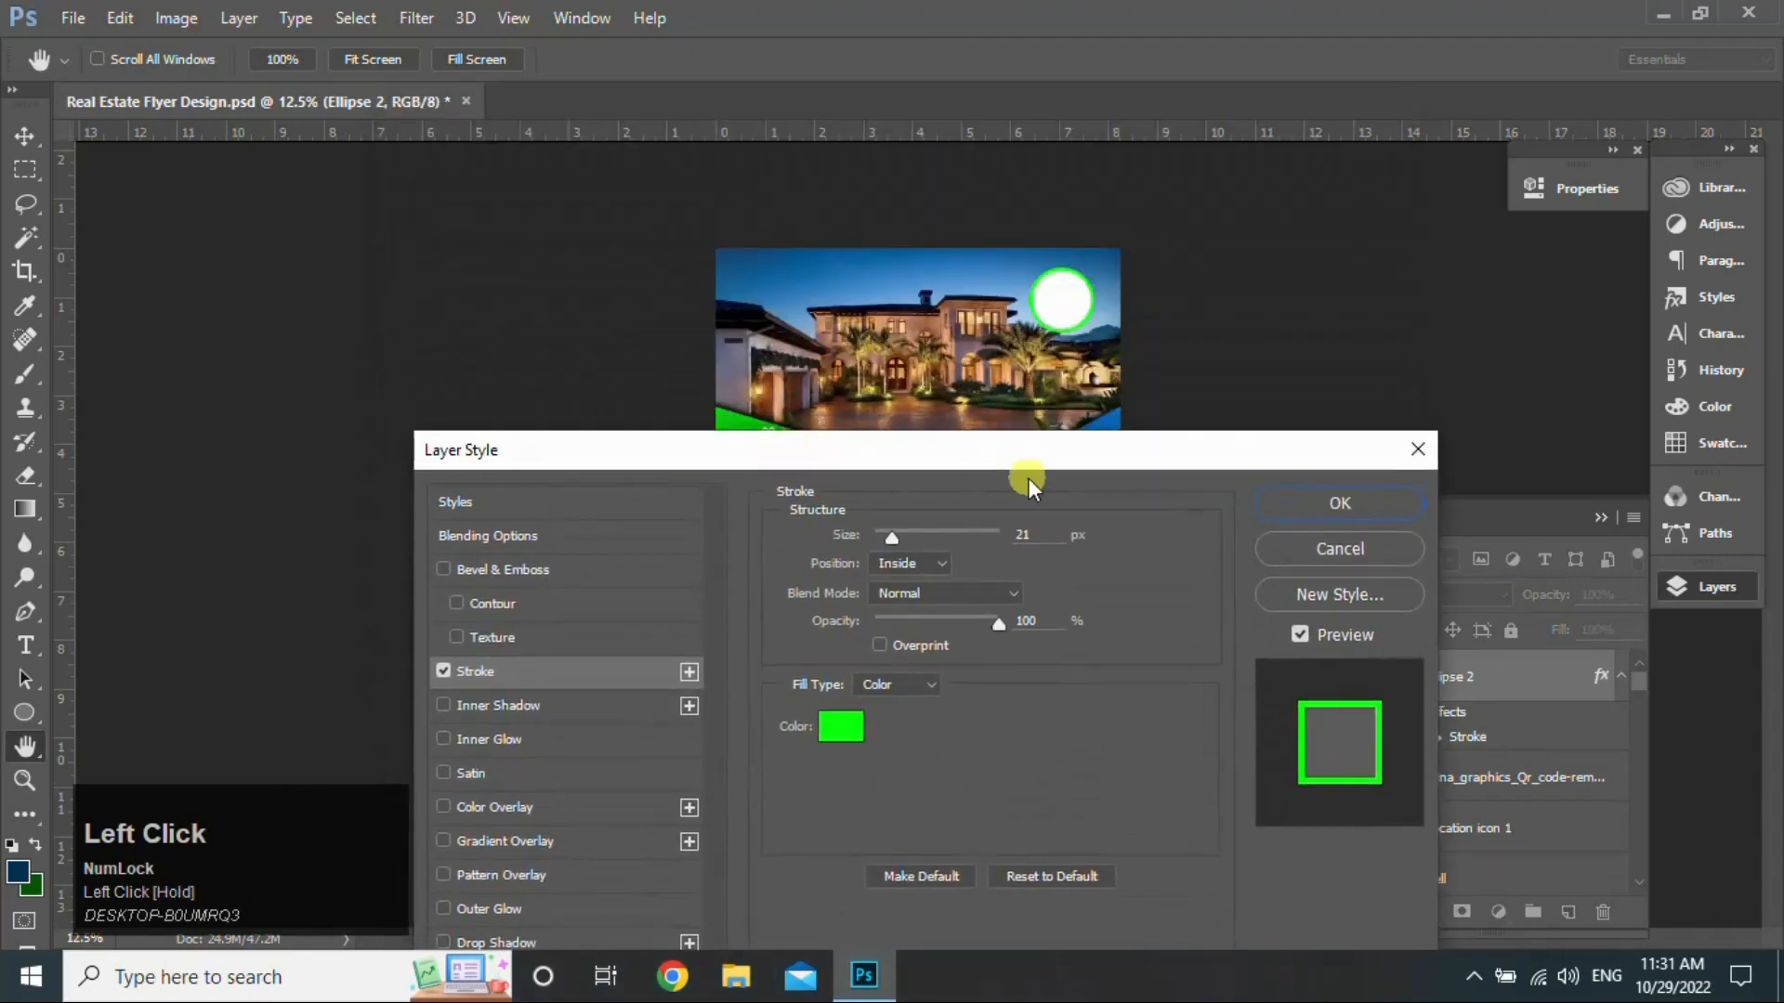
left_click(1319, 509)
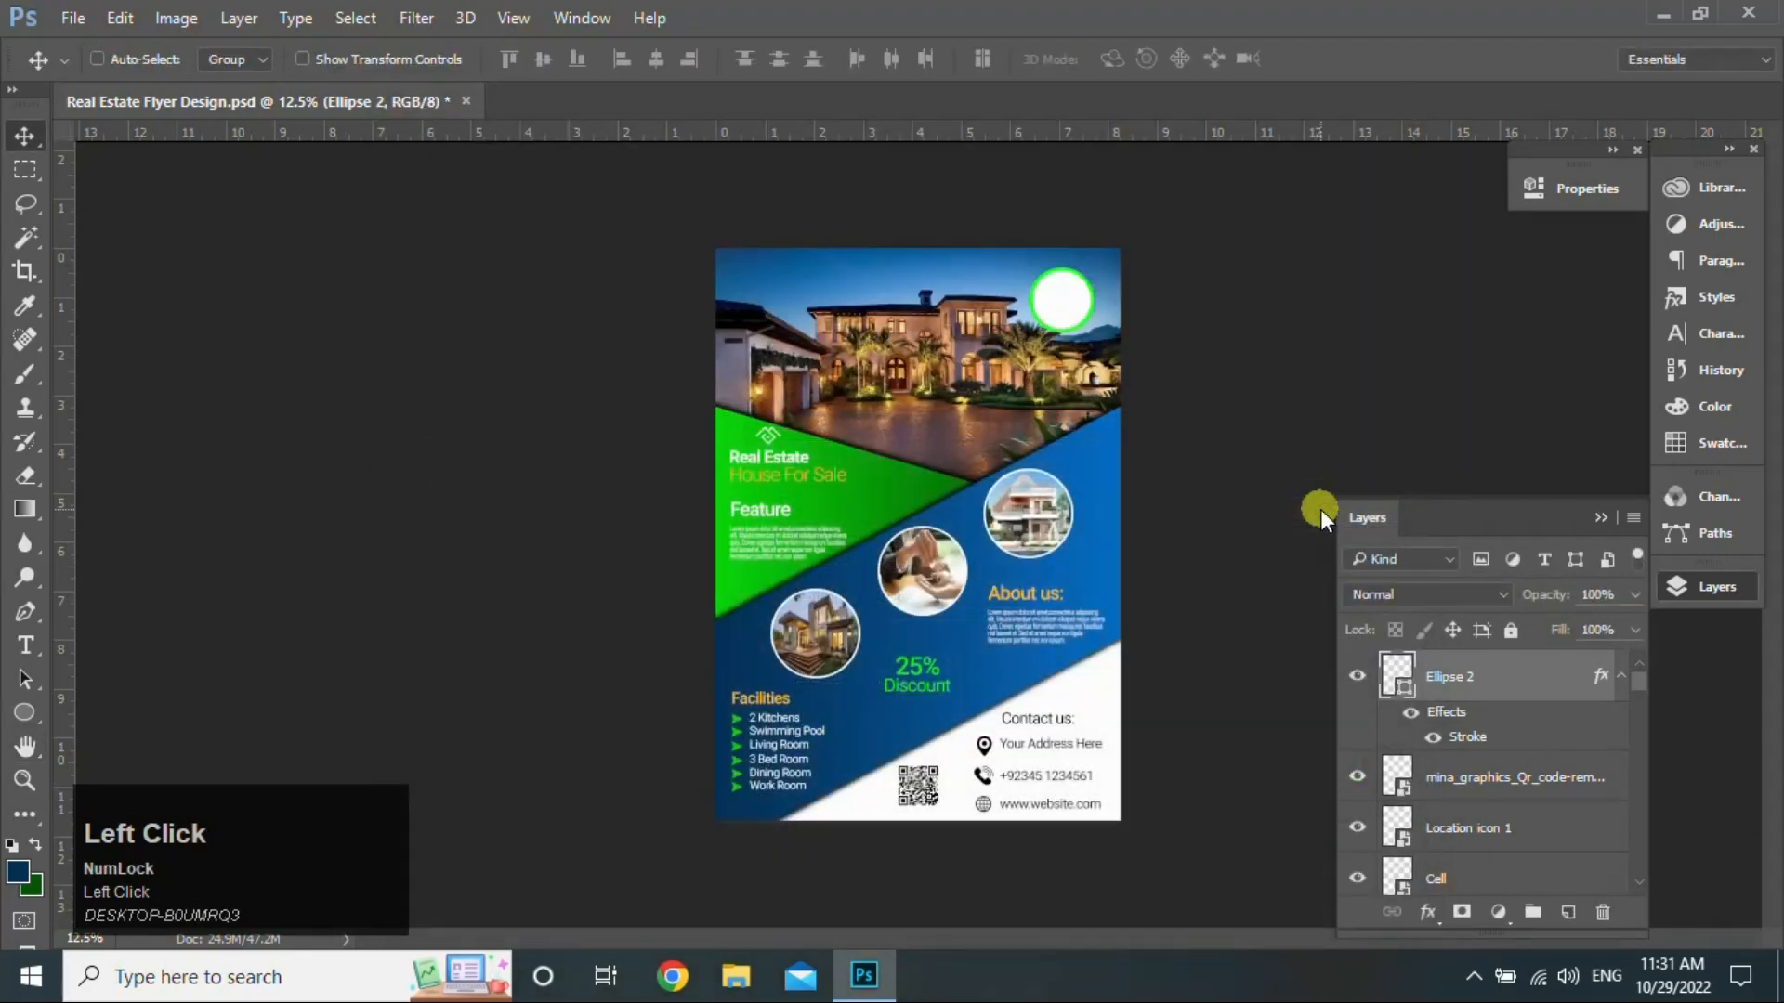
Step: Place the real estate logo image and scale it to about 19.36% by 21.10% inside the white circle
left_click(1668, 12)
left_click_drag(739, 226, 976, 582)
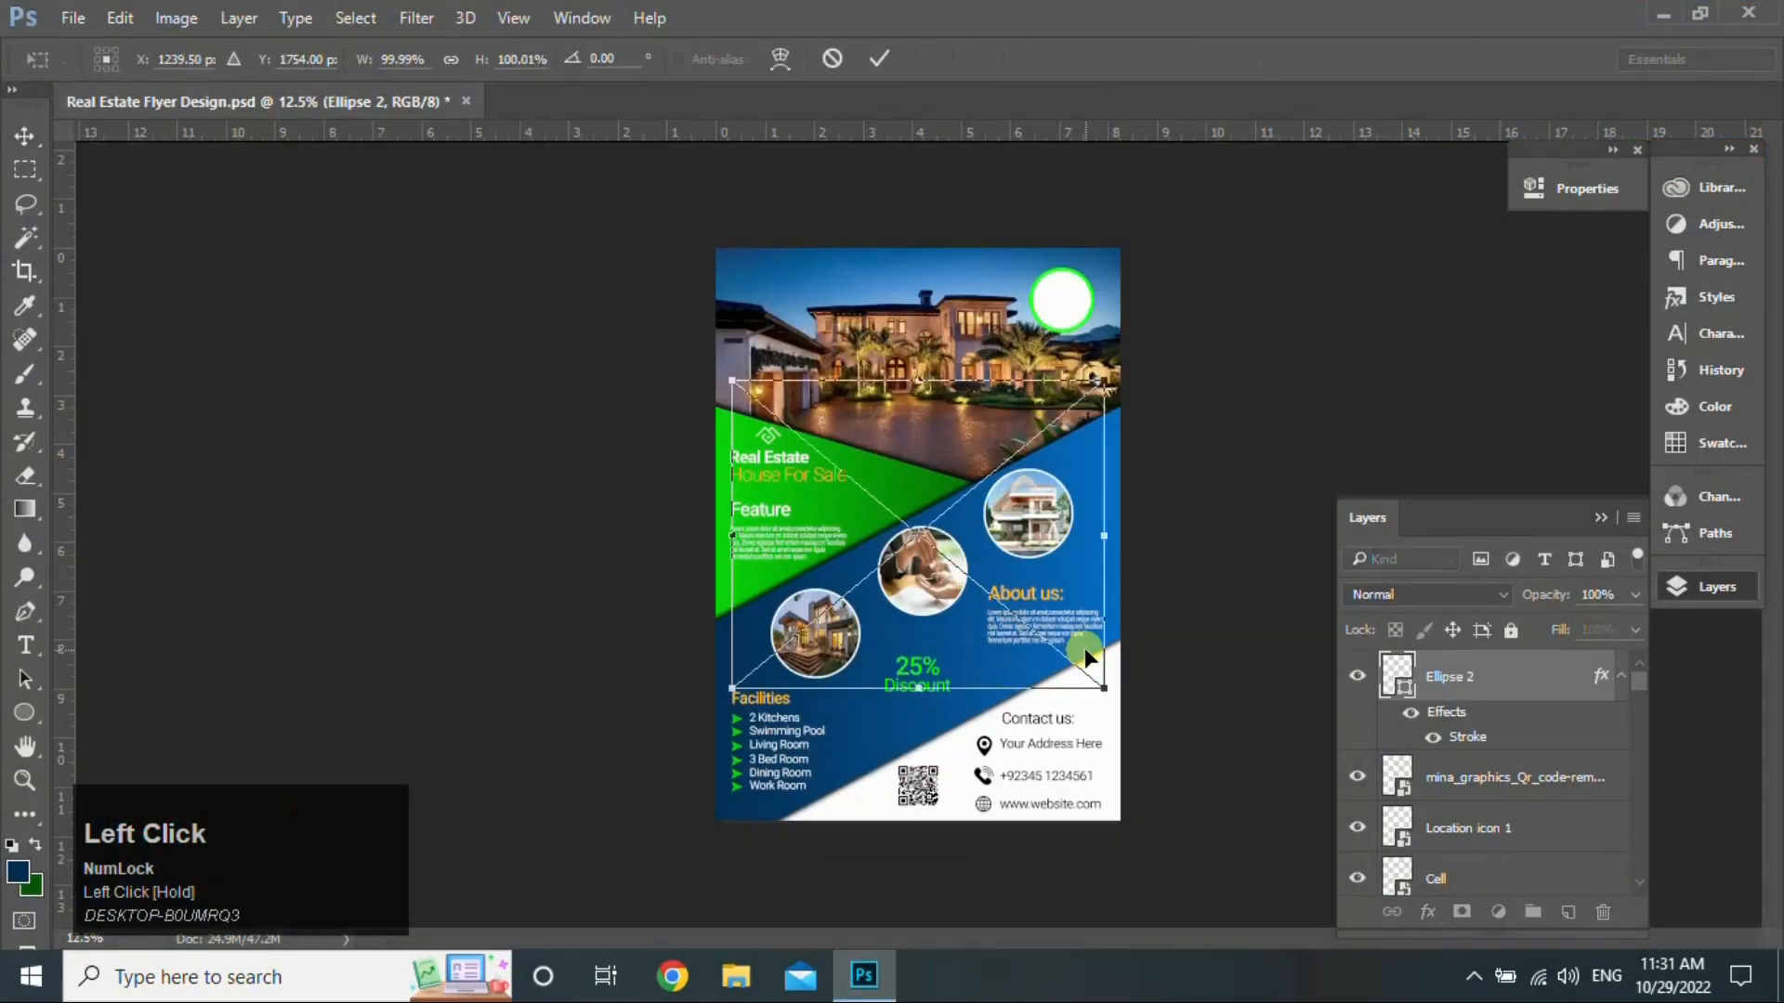
left_click_drag(1102, 688, 1065, 326)
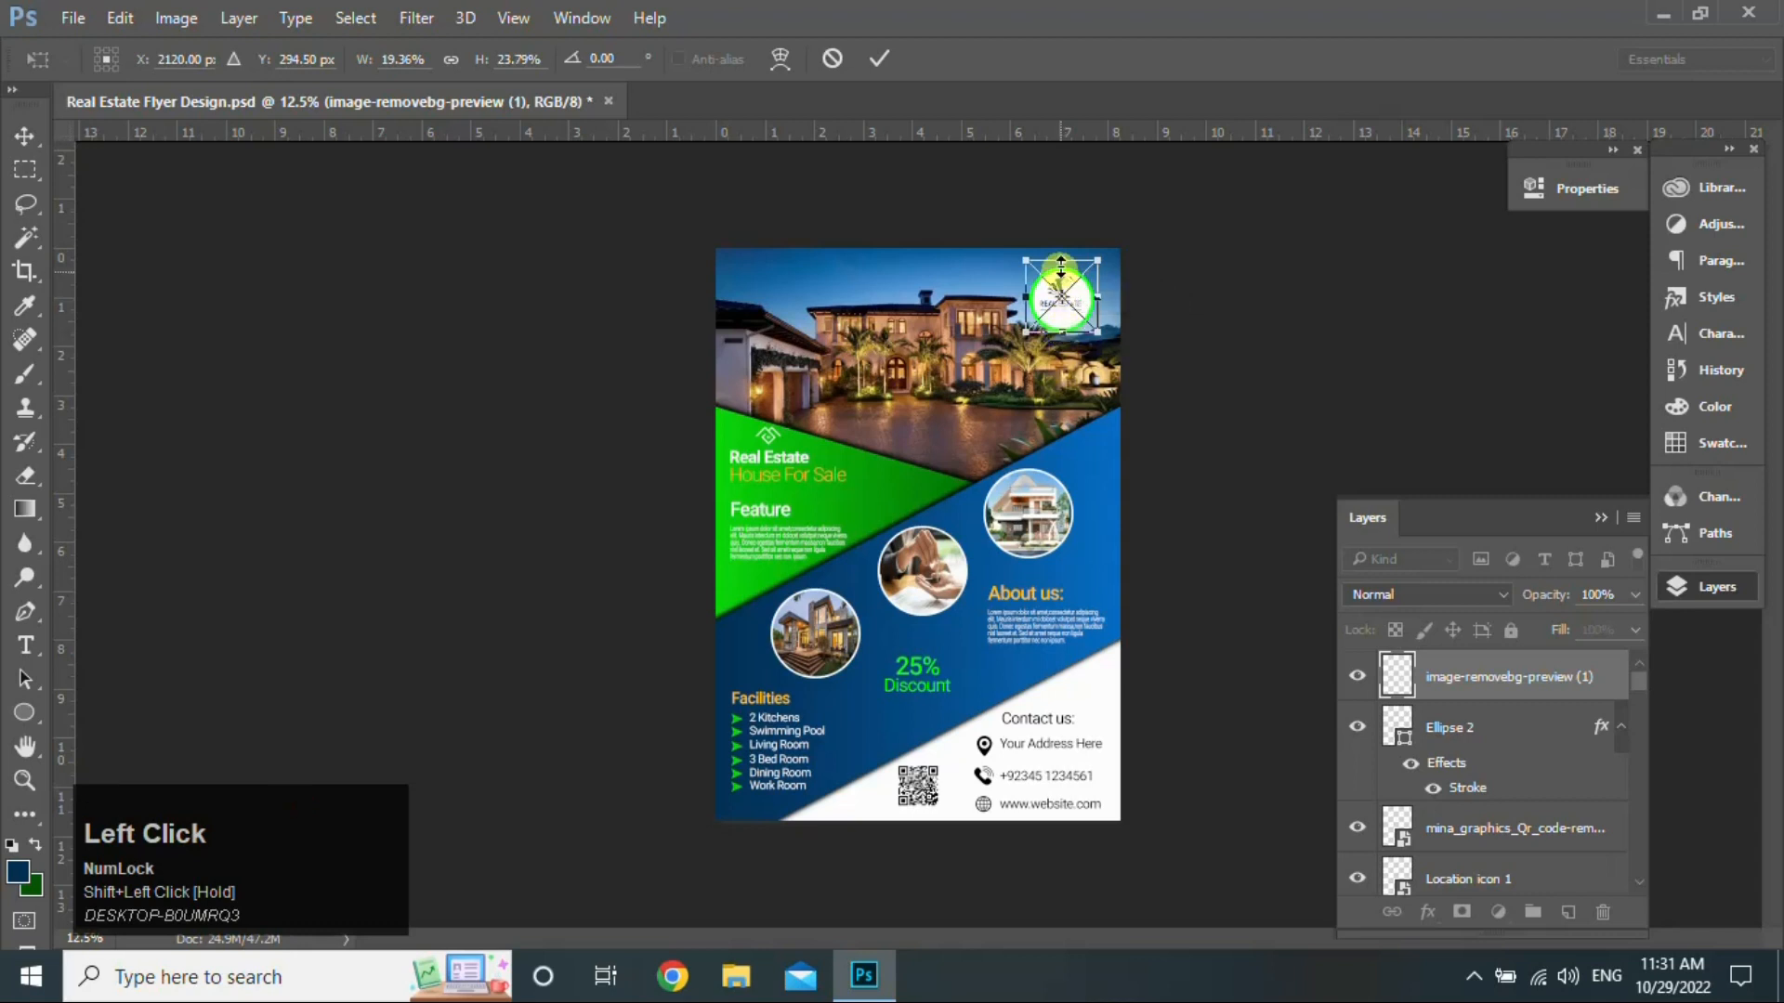
left_click_drag(1066, 262, 1067, 266)
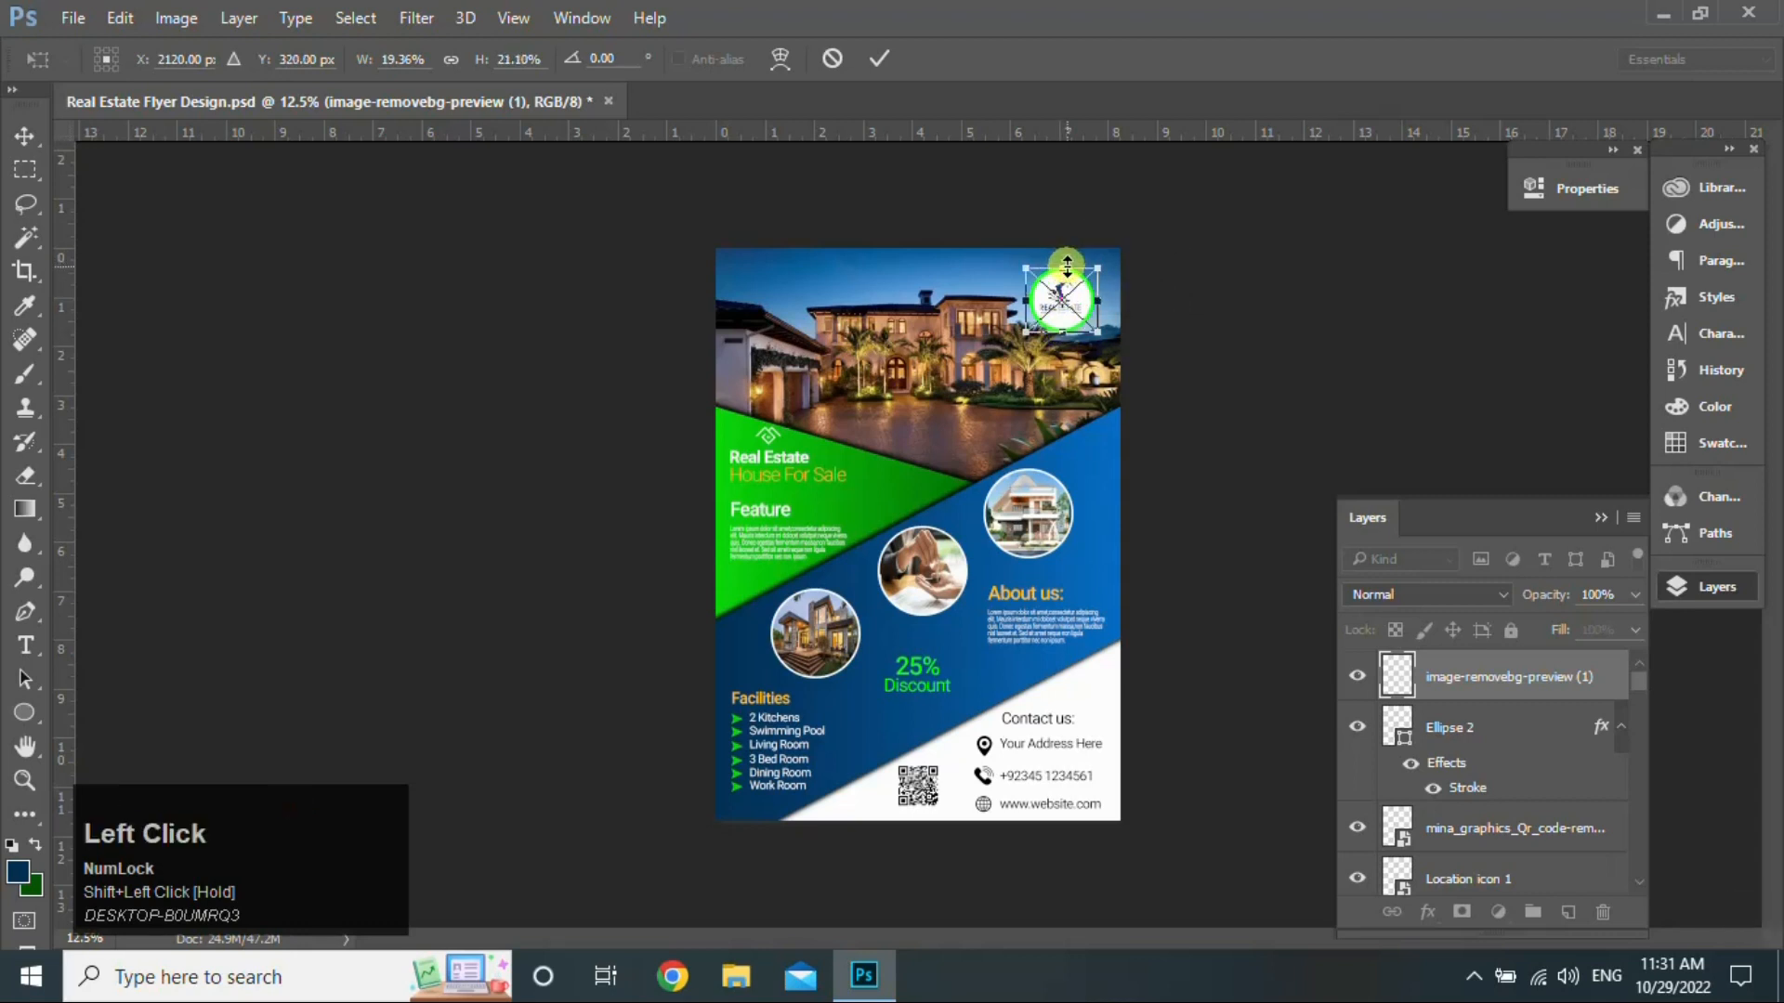
left_click(883, 52)
Step: Align the logo image and the white circle on their horizontal centres
left_click(1533, 713, "ctrl")
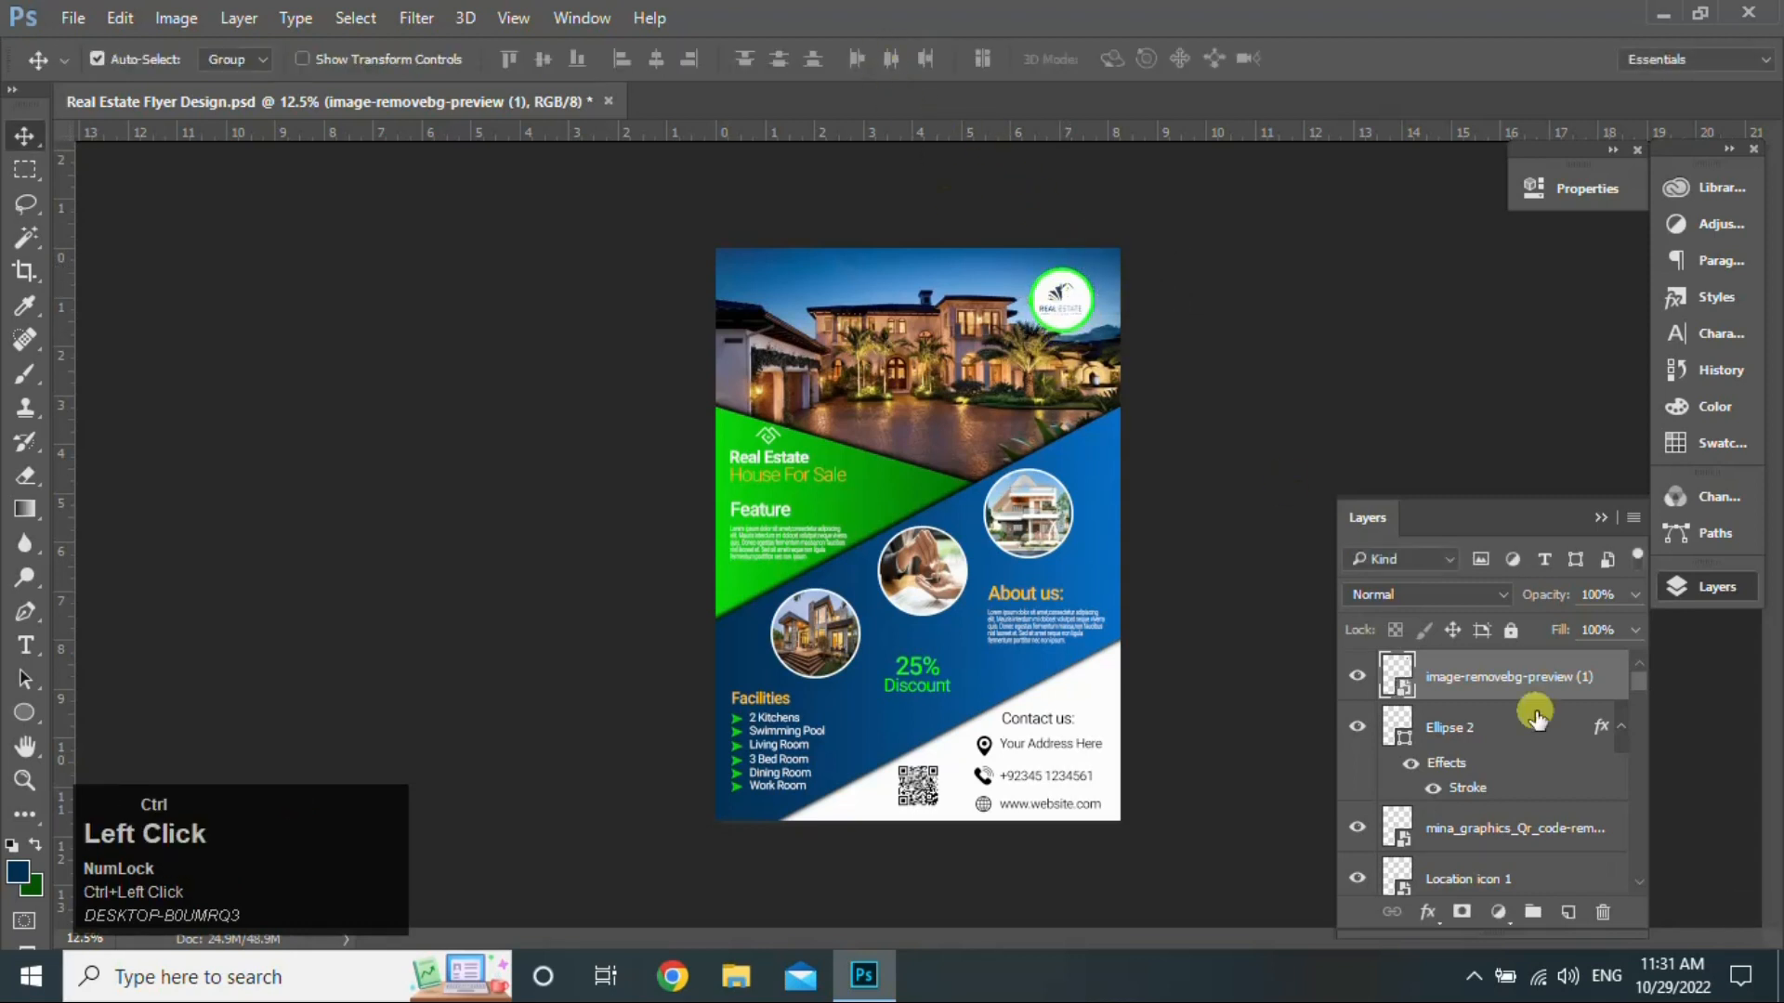
left_click(656, 59)
left_click(1202, 456)
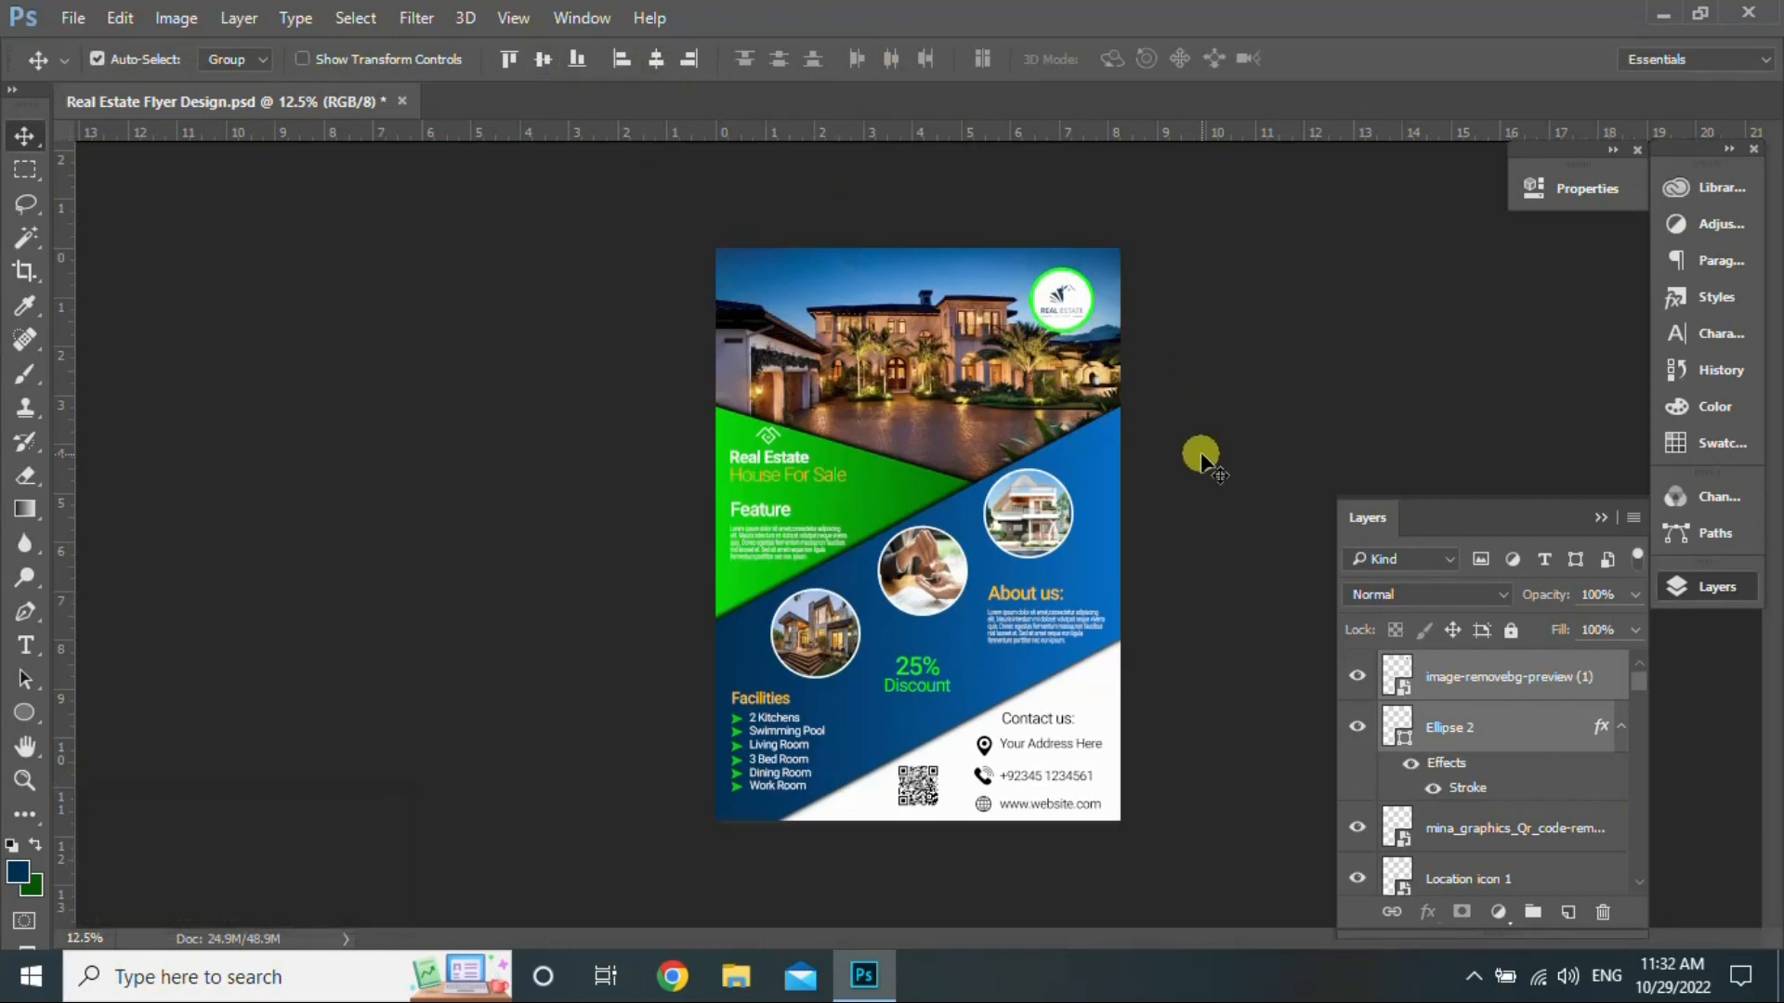
Step: Move the logo and its circle together slightly closer to the flyer's right edge, nudge them down, and collapse the layer list
scroll(1201, 455, "up", 1)
left_click_drag(1103, 208, 1122, 206)
key("Down")
key("Down")
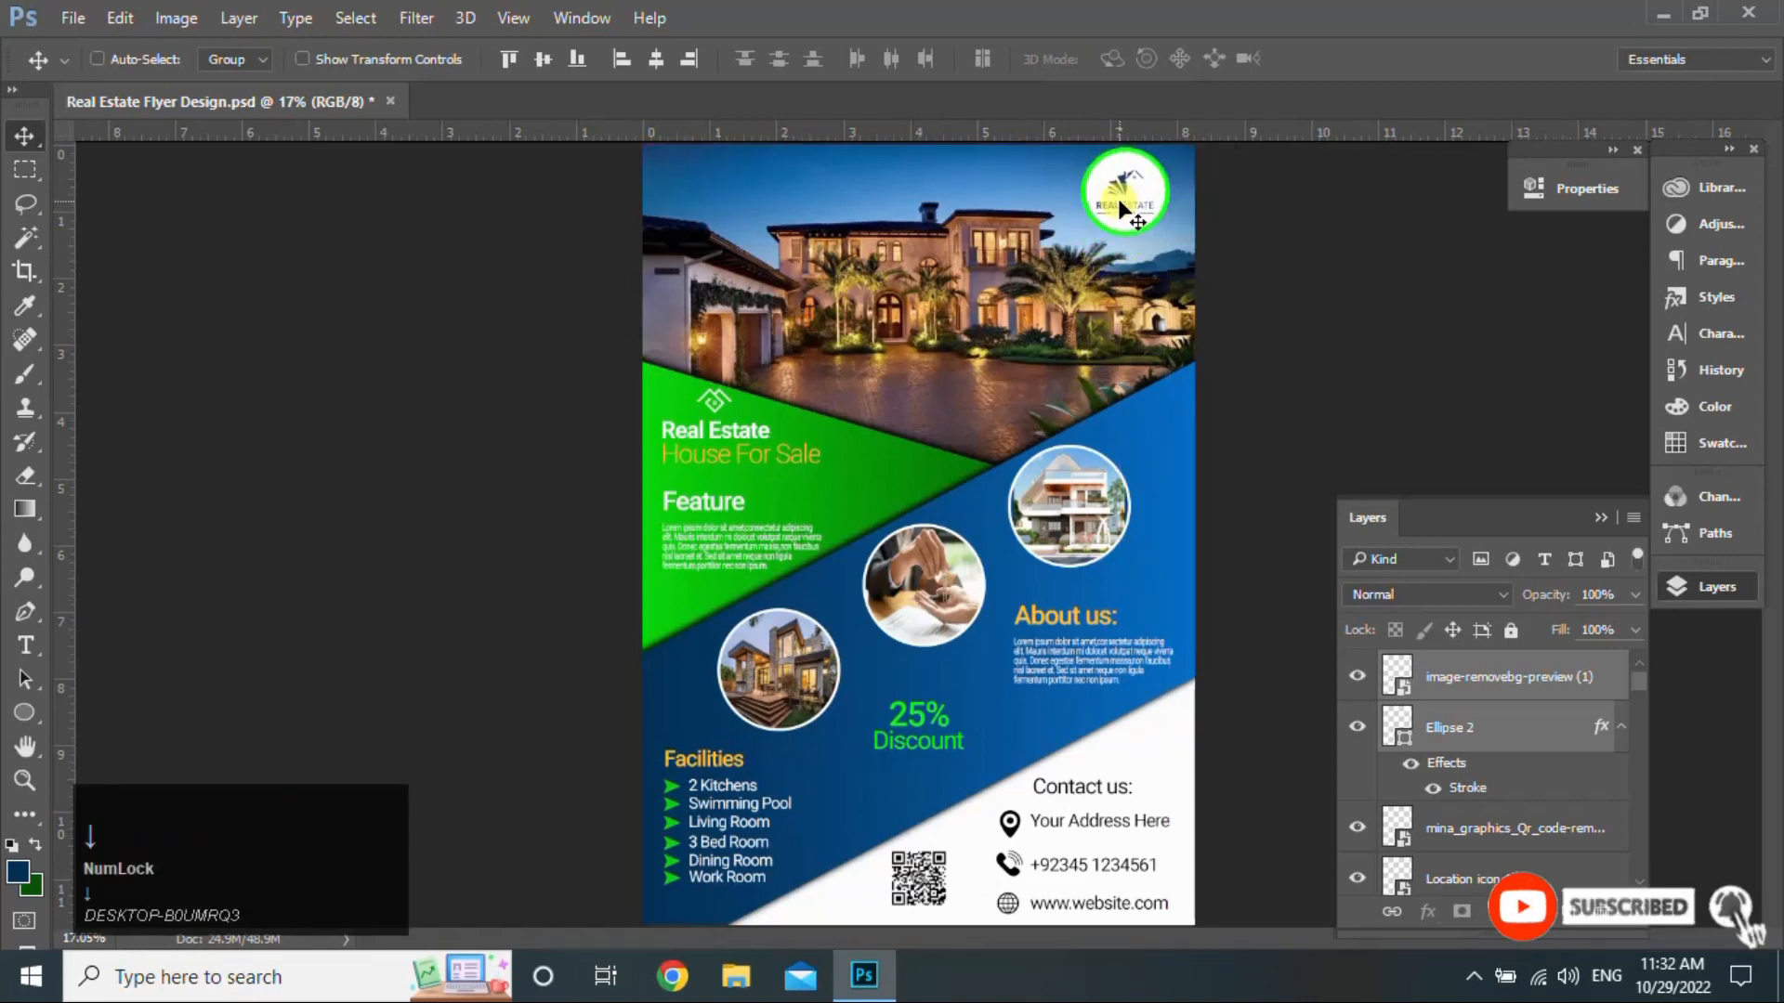
left_click(1531, 678)
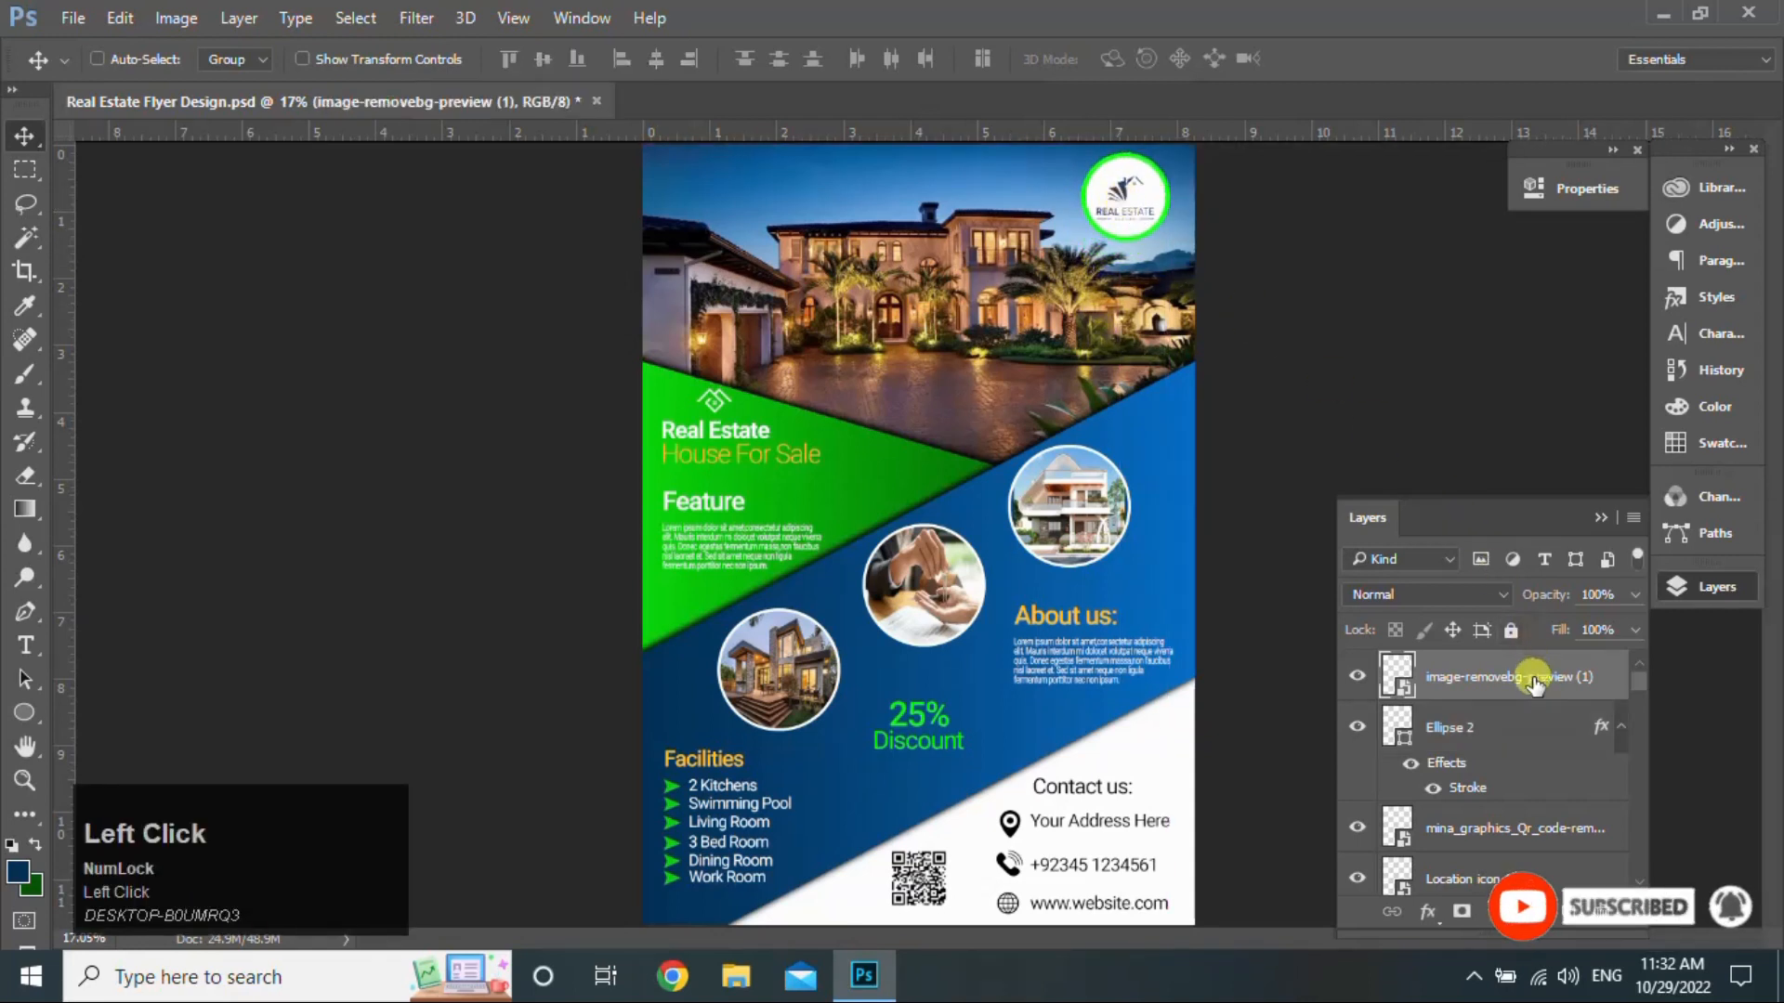
left_click(1594, 520)
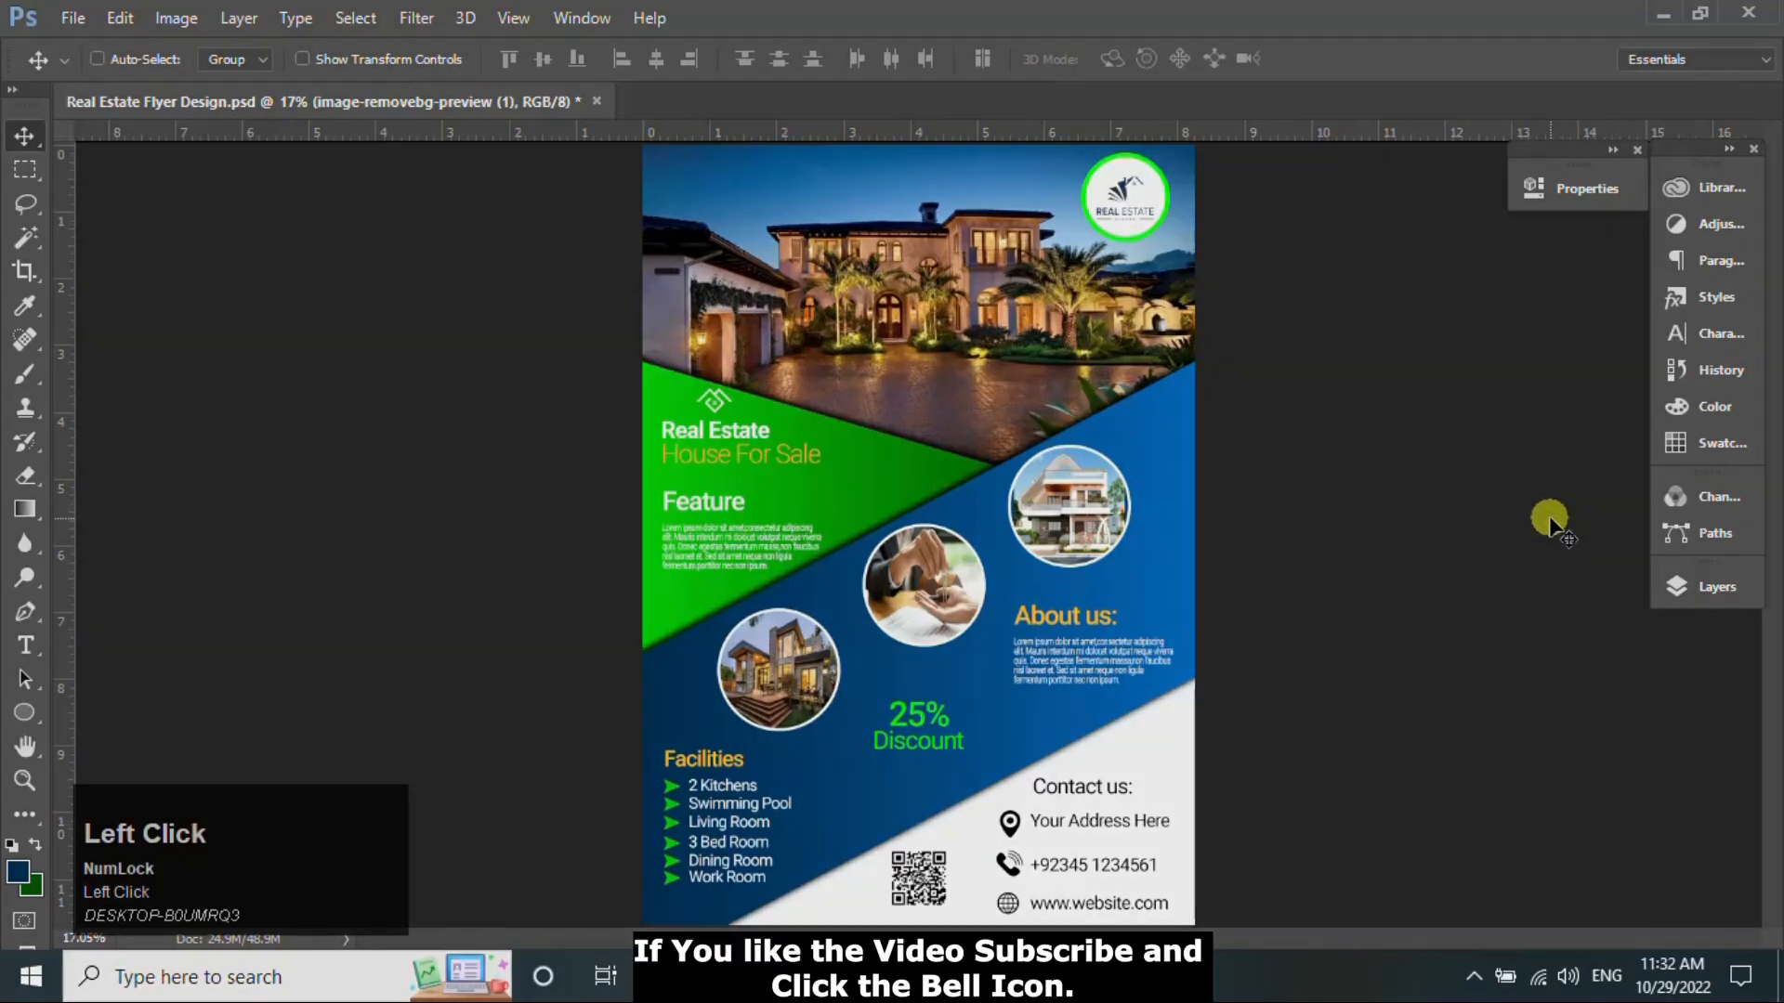